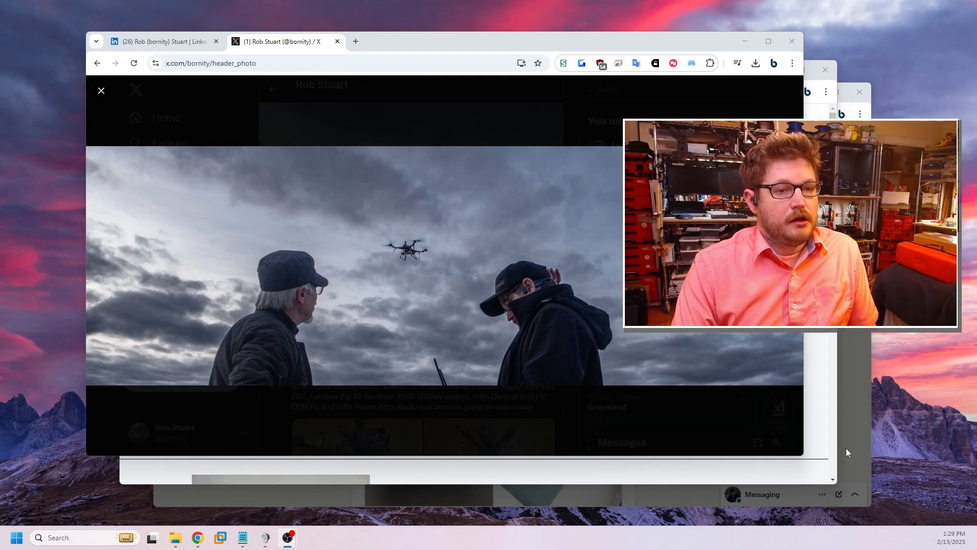
View the Collaborative Robotics & Adaptive Machines Laboratory page and then the browser window behind it
click(814, 420)
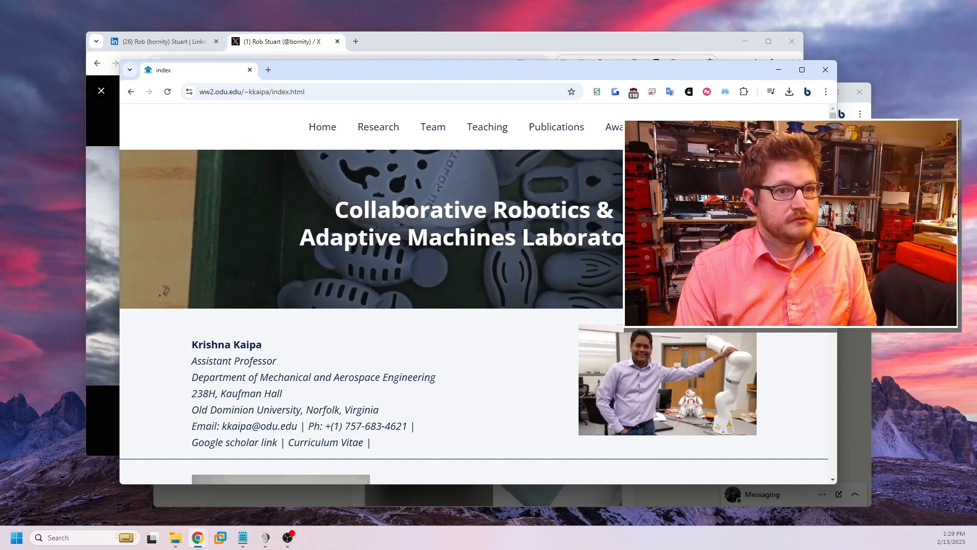
click(853, 423)
click(562, 340)
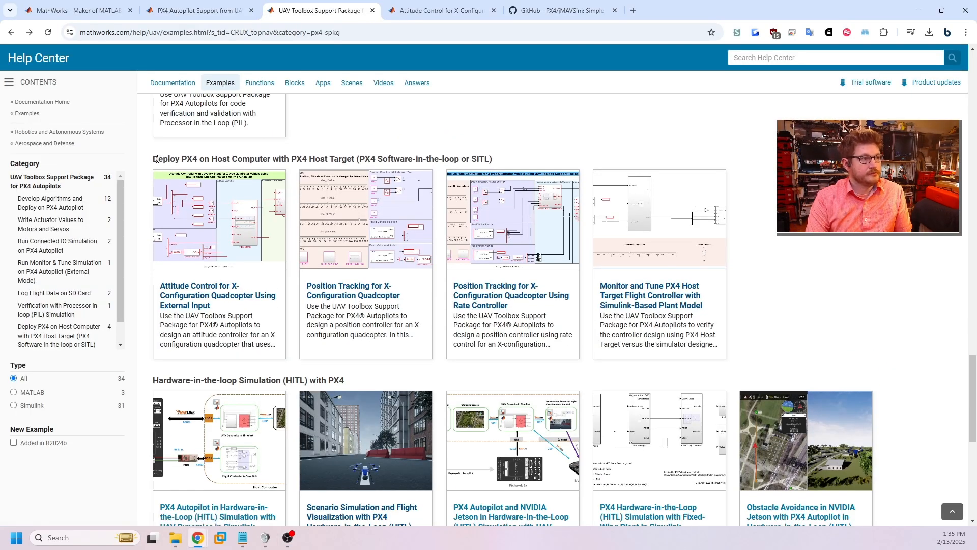
Highlight the PX4 Software-in-the-loop or SITL wording in the host target examples heading and clear the highlight
drag(157, 159, 486, 162)
click(379, 155)
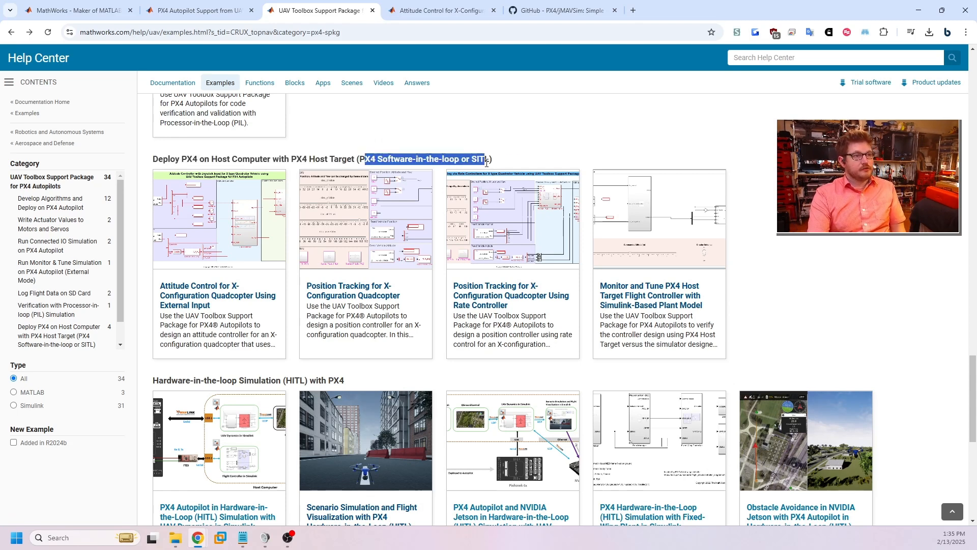
click(514, 164)
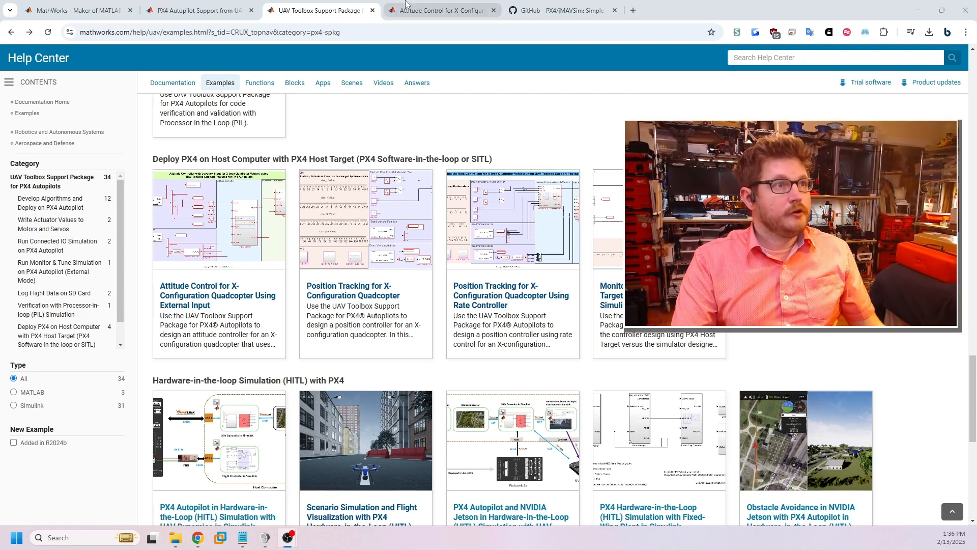
Look through the X-configuration quadcopter attitude control example and the PX4/jMAVSim GitHub page
click(406, 7)
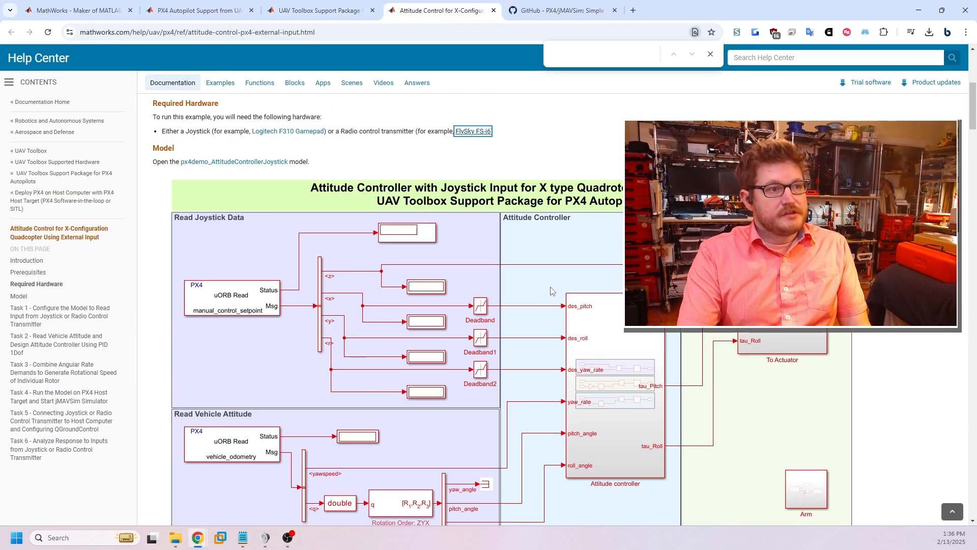
scroll(552, 291, down, 1)
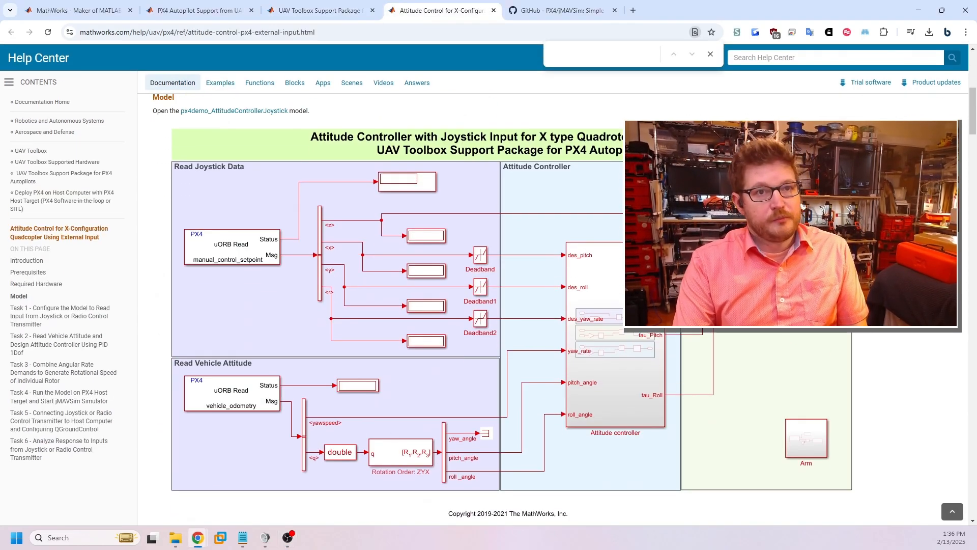
drag(971, 124, 973, 431)
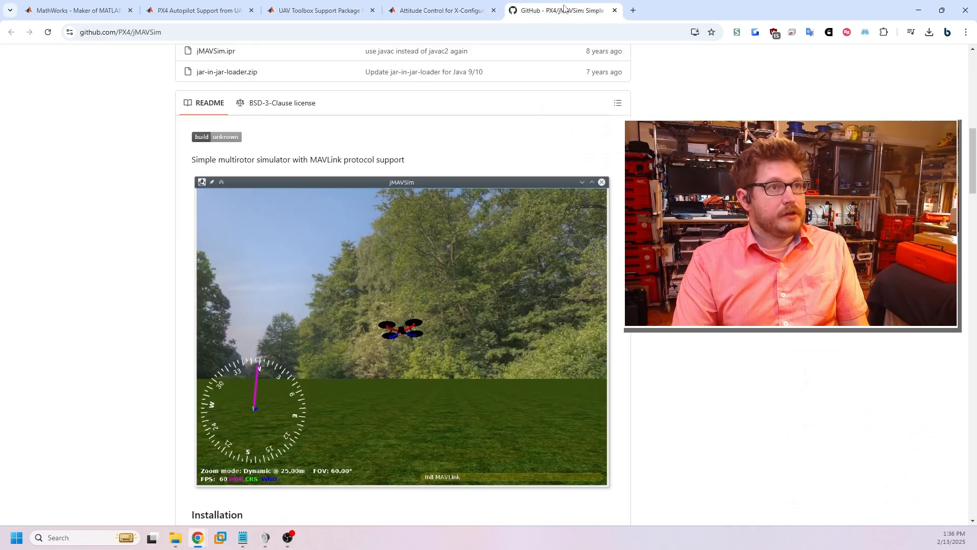
click(560, 10)
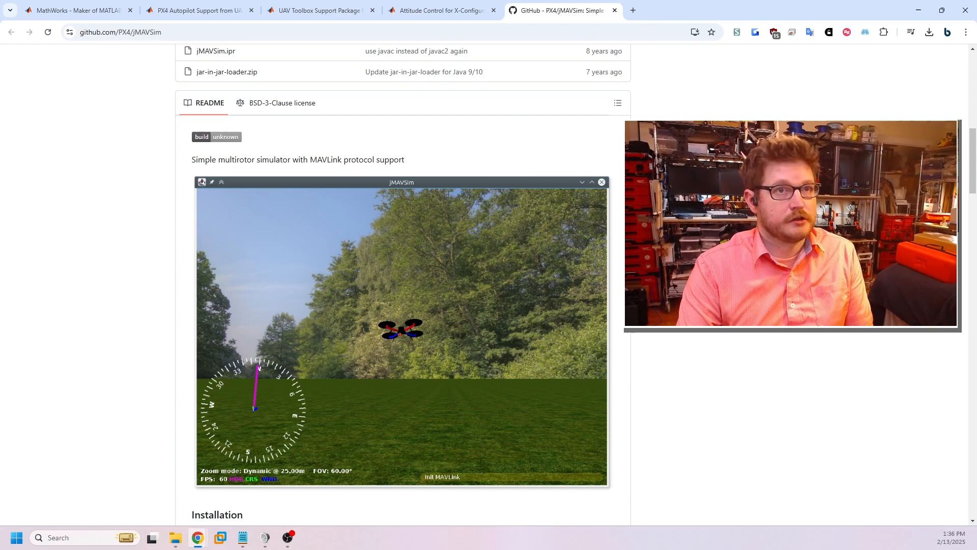
Open the MathWorks account page and go from there to the R2024b product downloads page
click(46, 4)
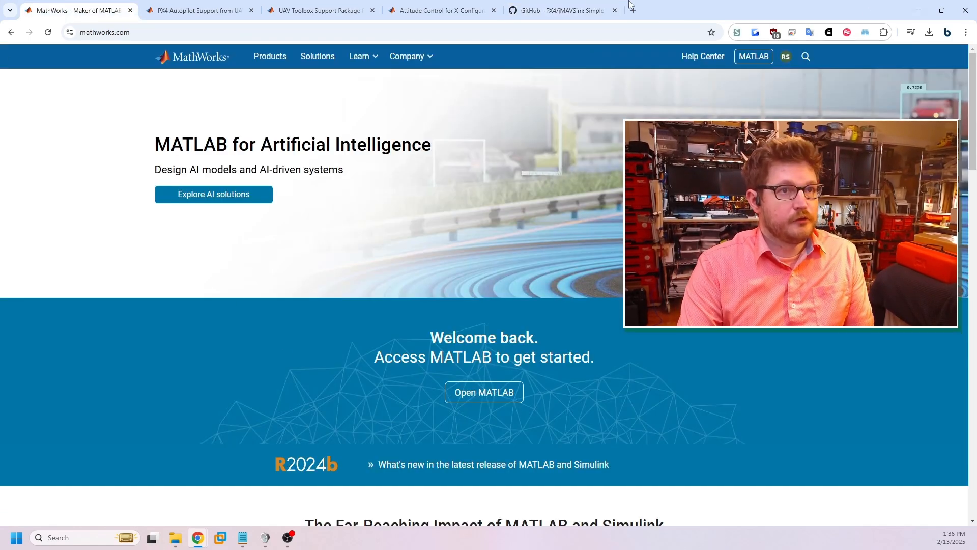
click(786, 57)
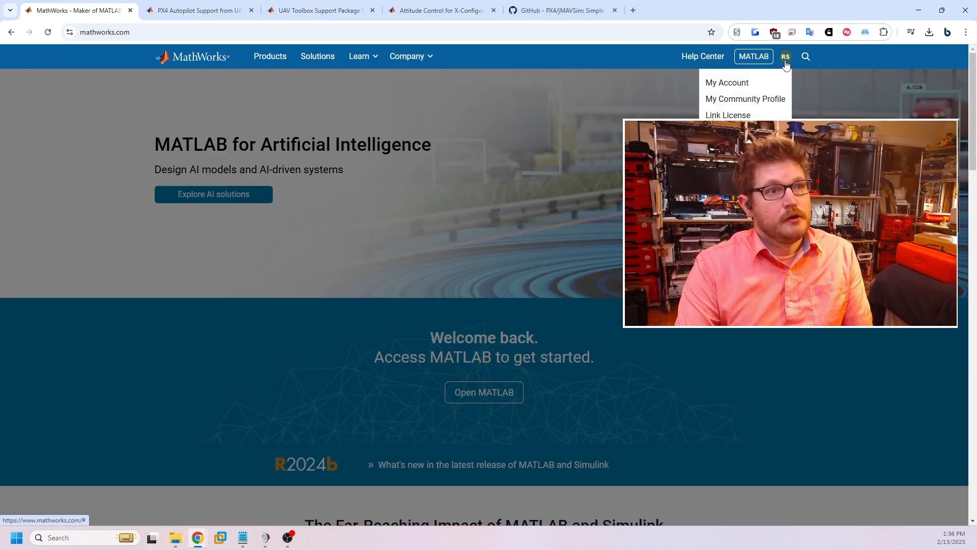
click(744, 84)
click(762, 81)
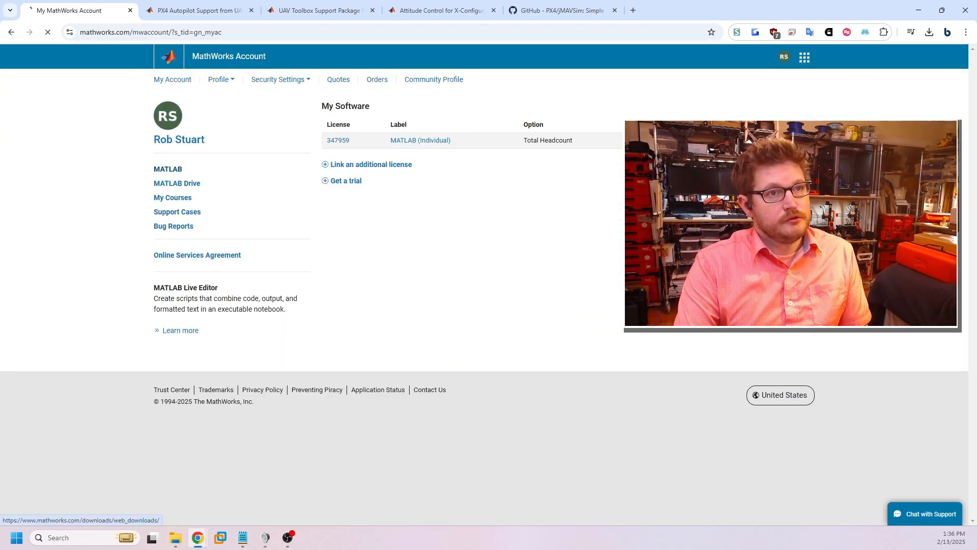
click(787, 141)
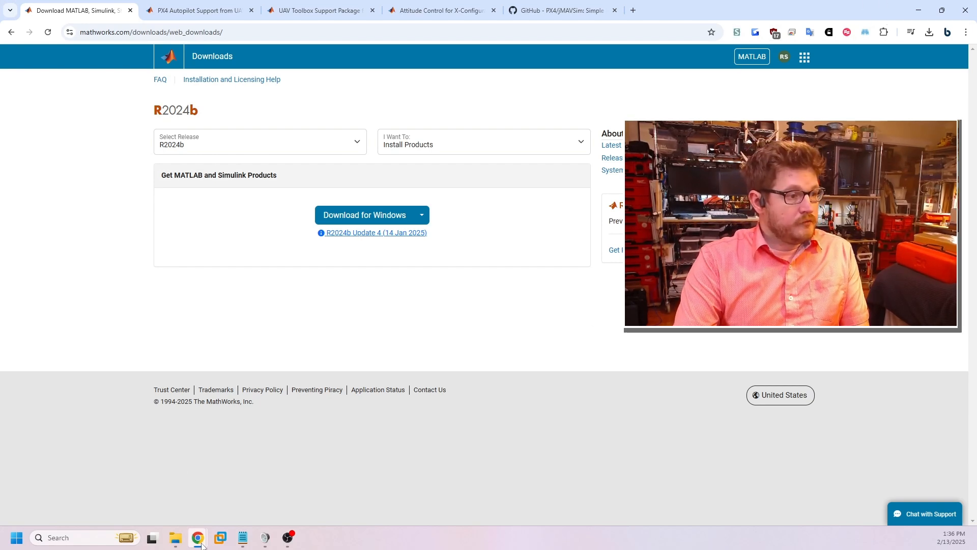
Launch MATLAB R2024b and activate its Command Window
mouse_move(201, 545)
click(16, 545)
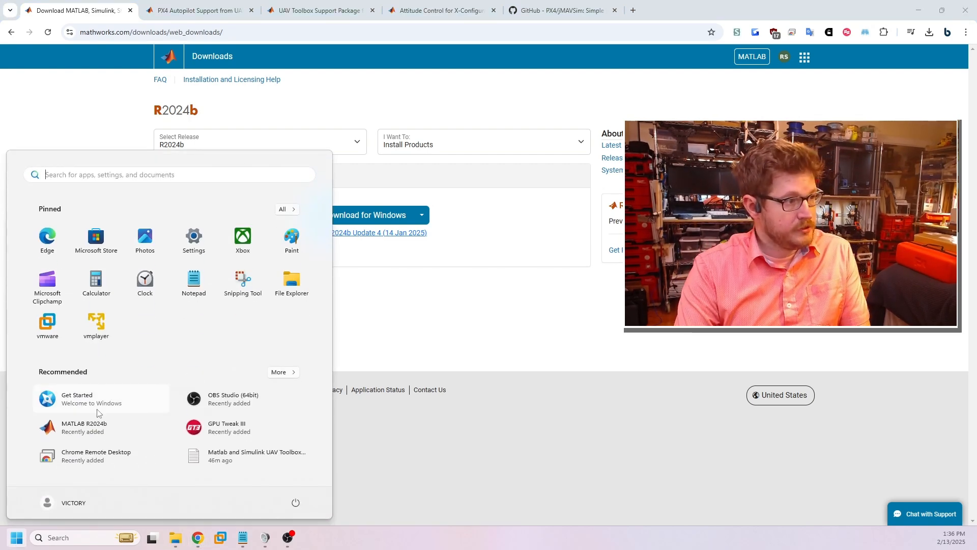
click(97, 429)
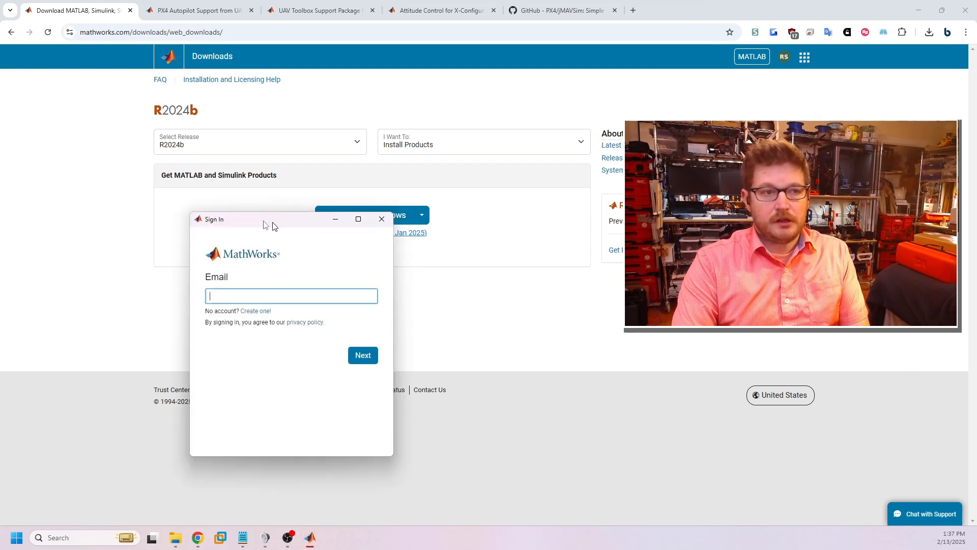
key(BackSpace)
key(BackSpace)
key(BackSpace)
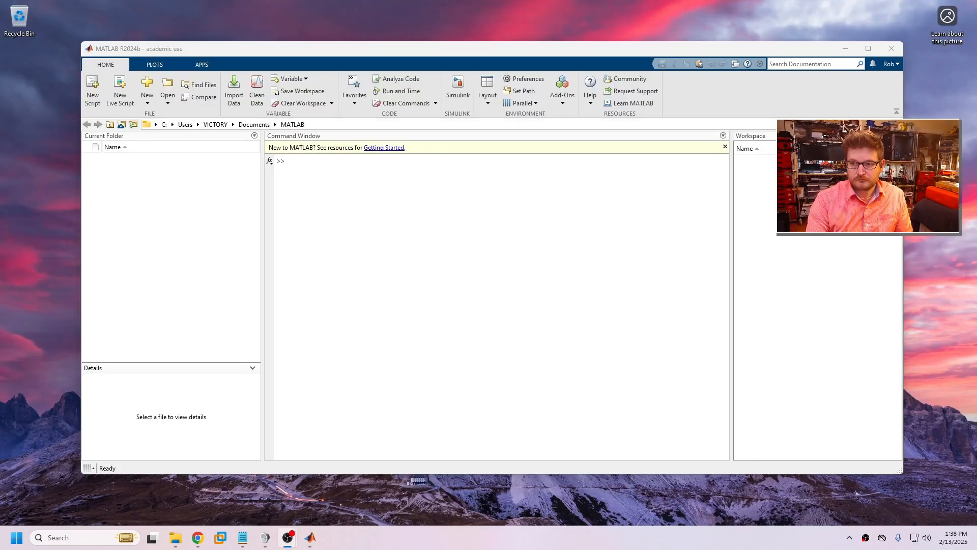
click(480, 336)
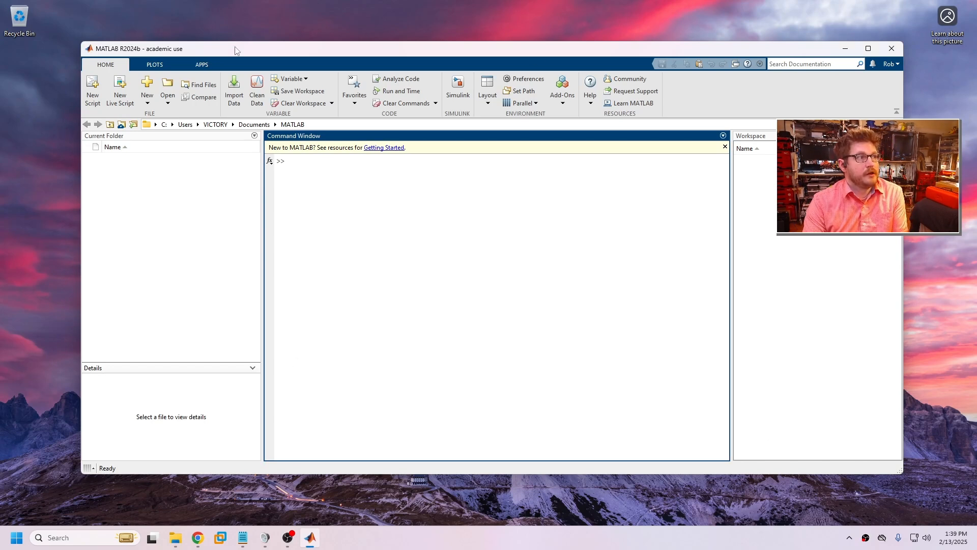
Switch to the Matlab and Simulink UAV Toolbox notes in Notepad and highlight the title and goal lines
click(243, 538)
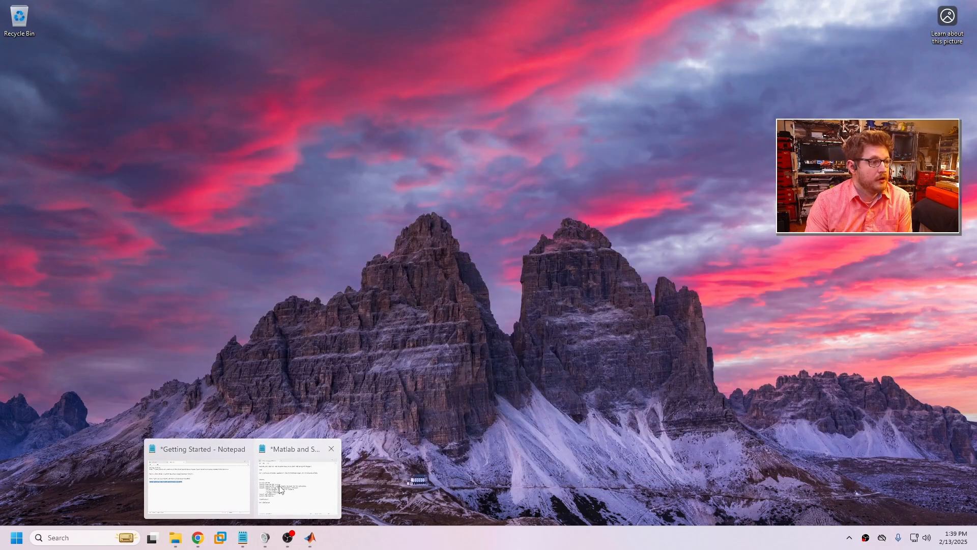
click(280, 486)
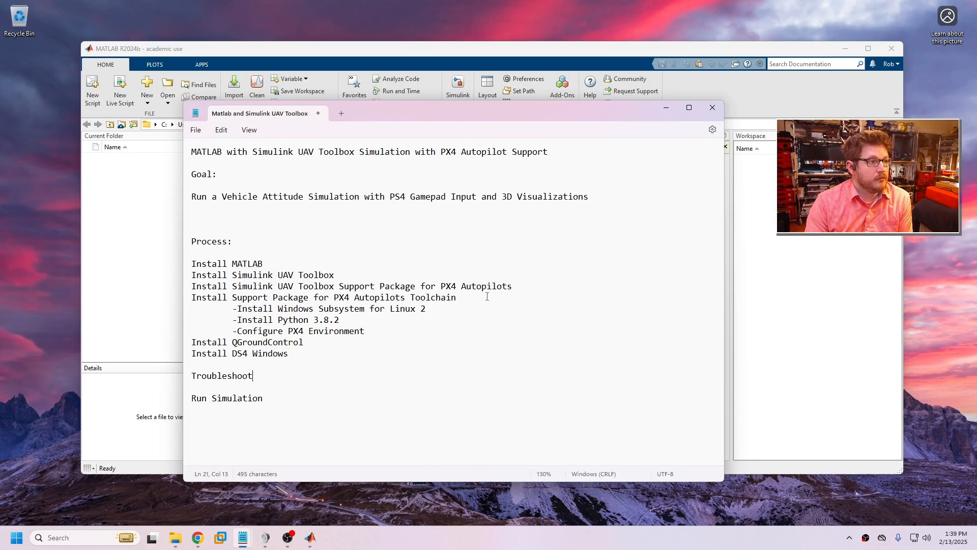
click(328, 220)
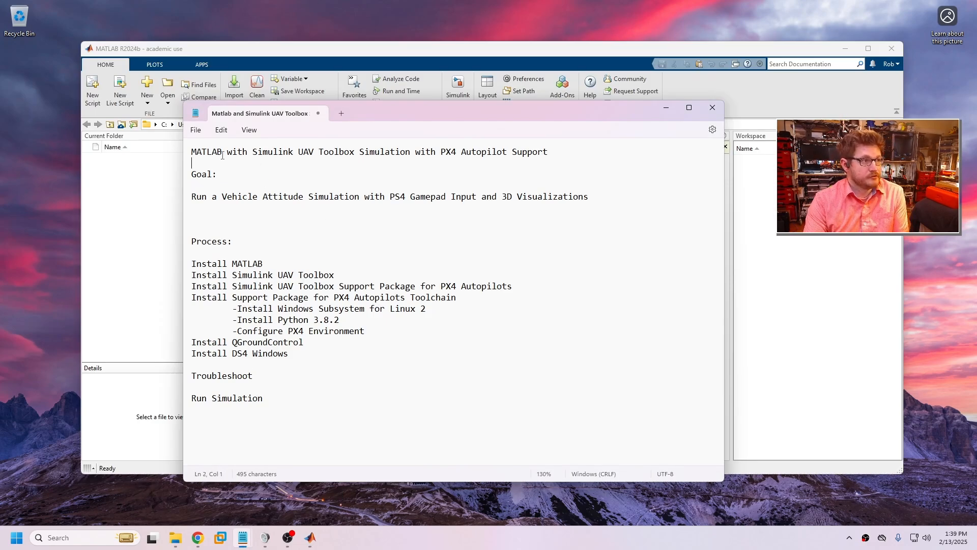
drag(193, 151, 562, 150)
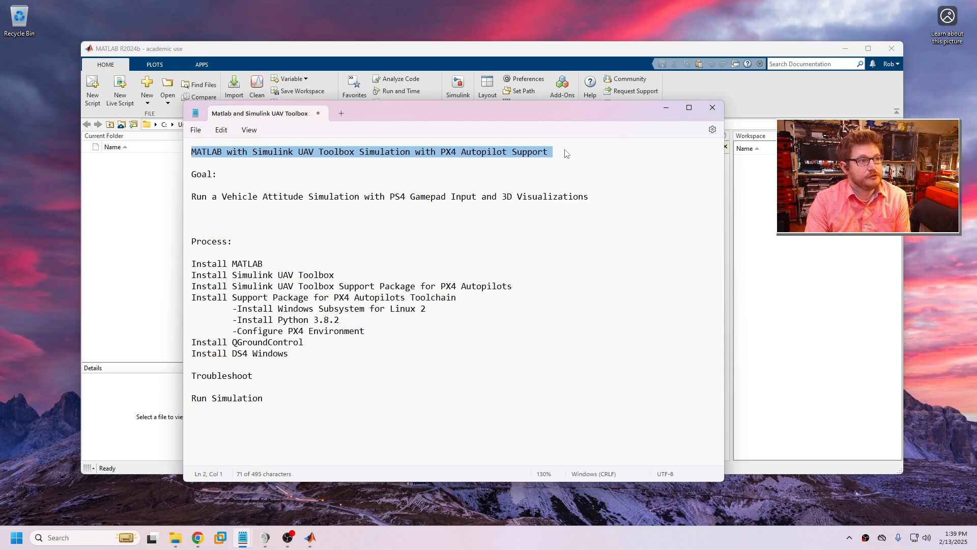
click(575, 166)
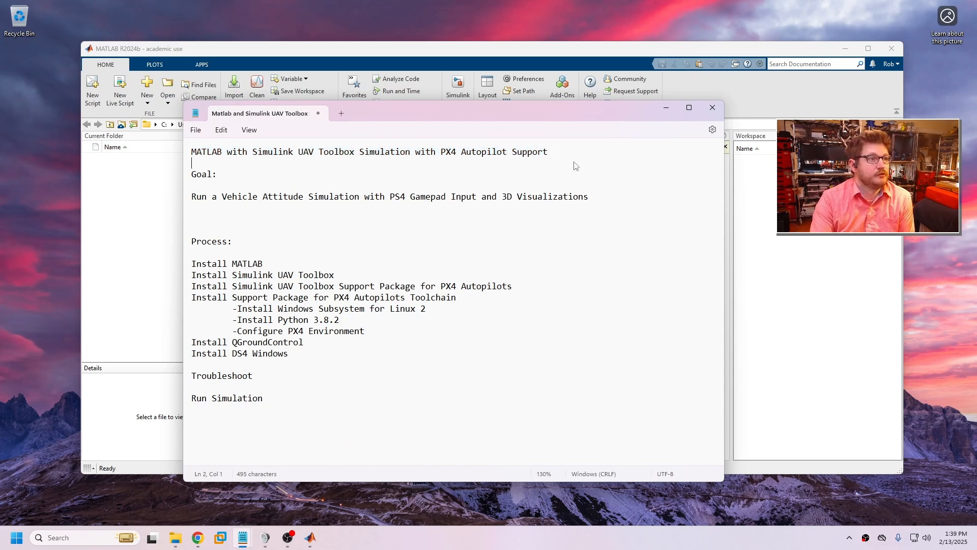
drag(193, 197, 593, 202)
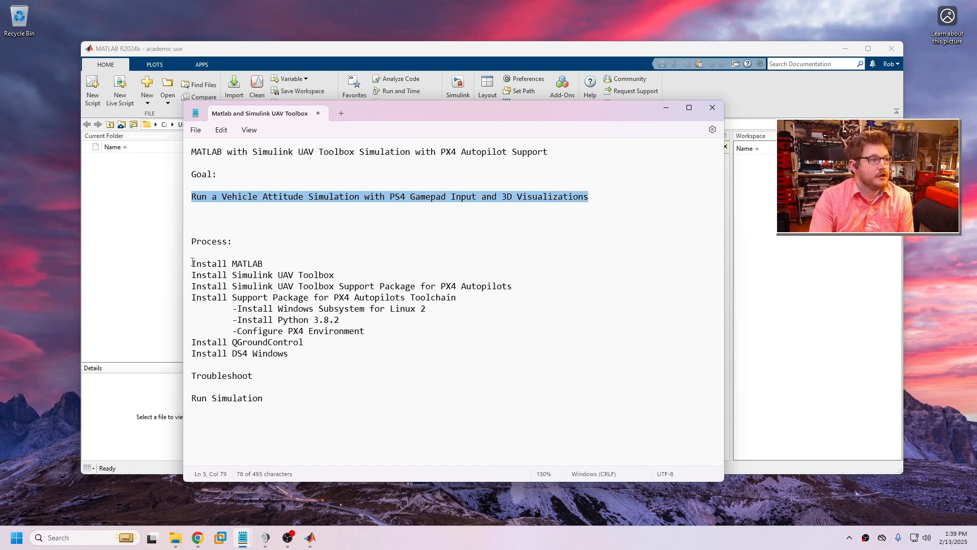
Append 2024b to the Install MATLAB line of the process list
drag(193, 263, 271, 262)
click(277, 260)
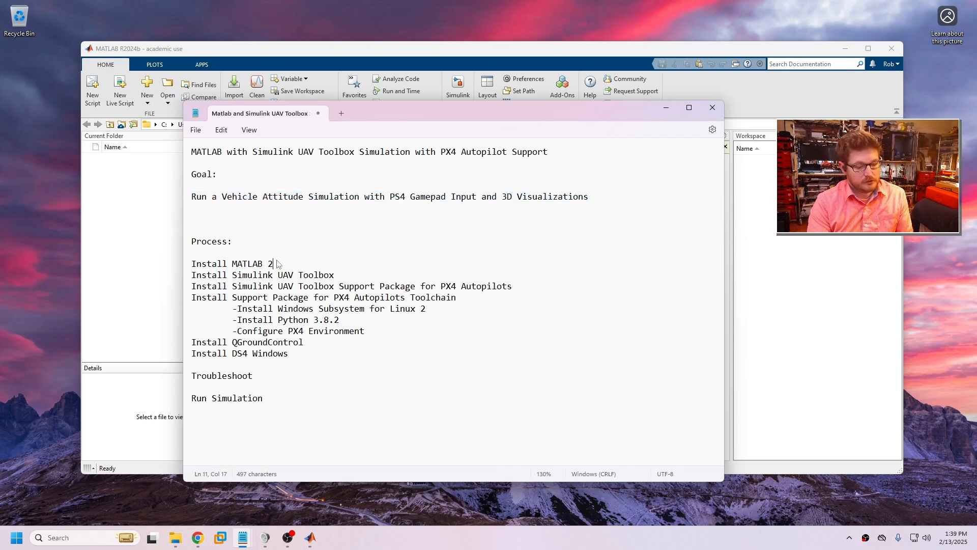
text(2024b)
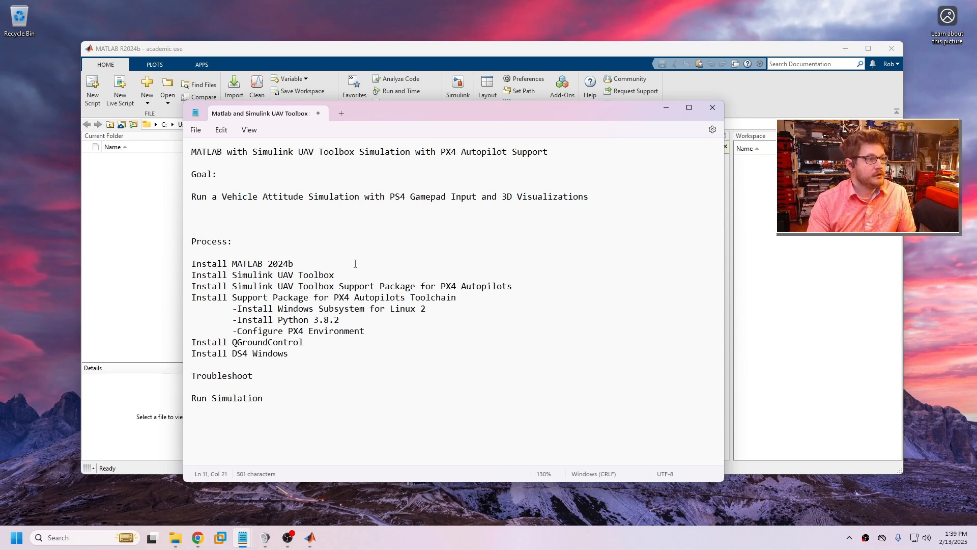
Highlight the Simulink UAV Toolbox, PX4 support package and toolchain entries in the process list one after another
click(361, 270)
drag(352, 273, 189, 281)
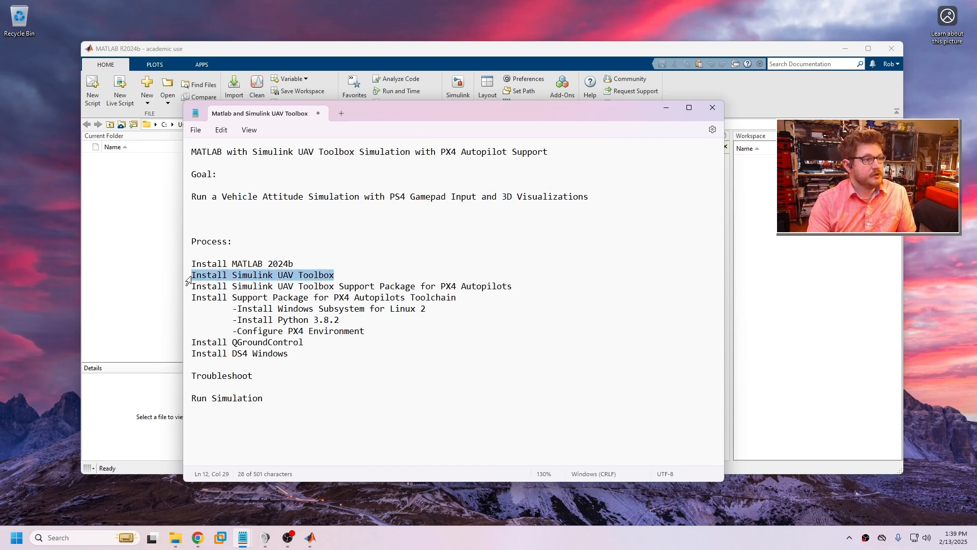
click(305, 263)
triple_click(192, 287)
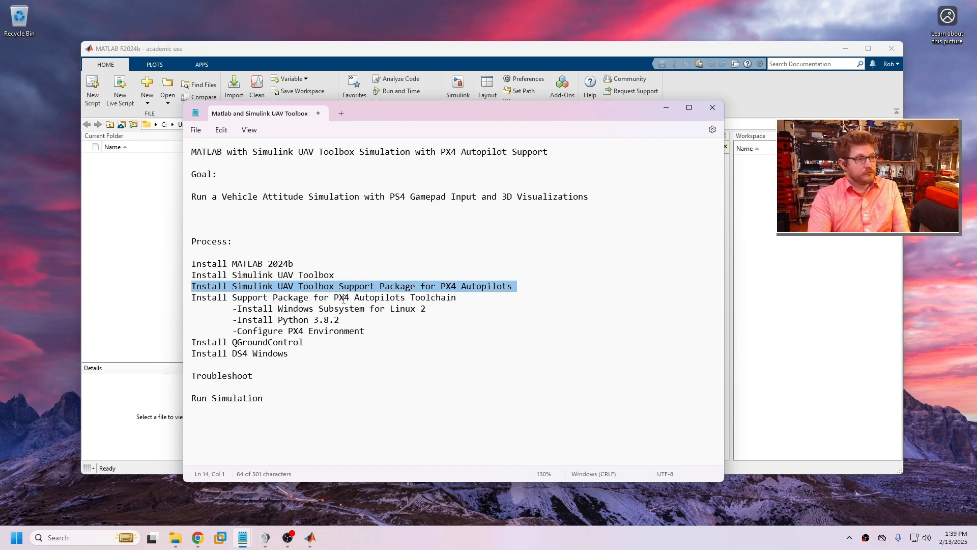
drag(406, 297, 457, 298)
click(464, 299)
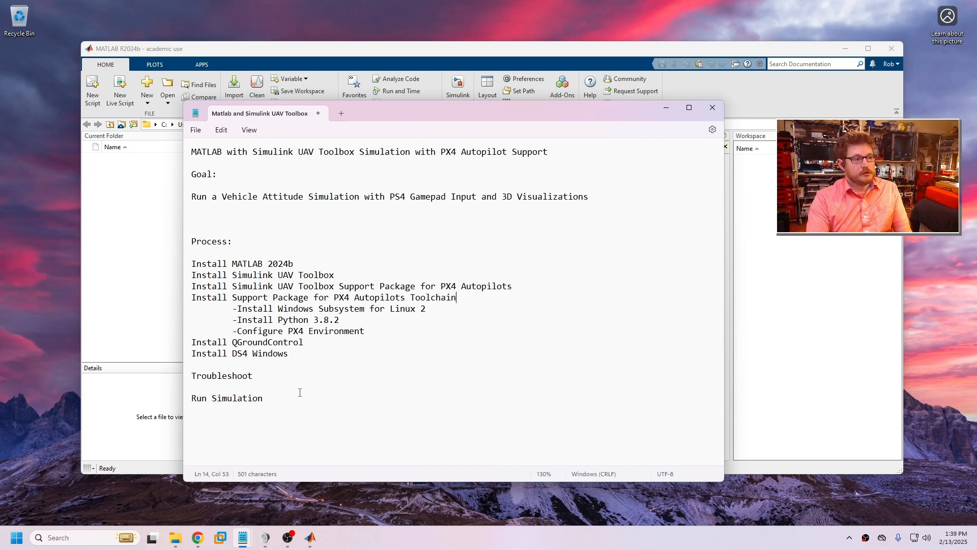
Minimize the notes, switch to Chrome, and search the web for "uav toolbox support package for px4"
click(672, 109)
click(199, 538)
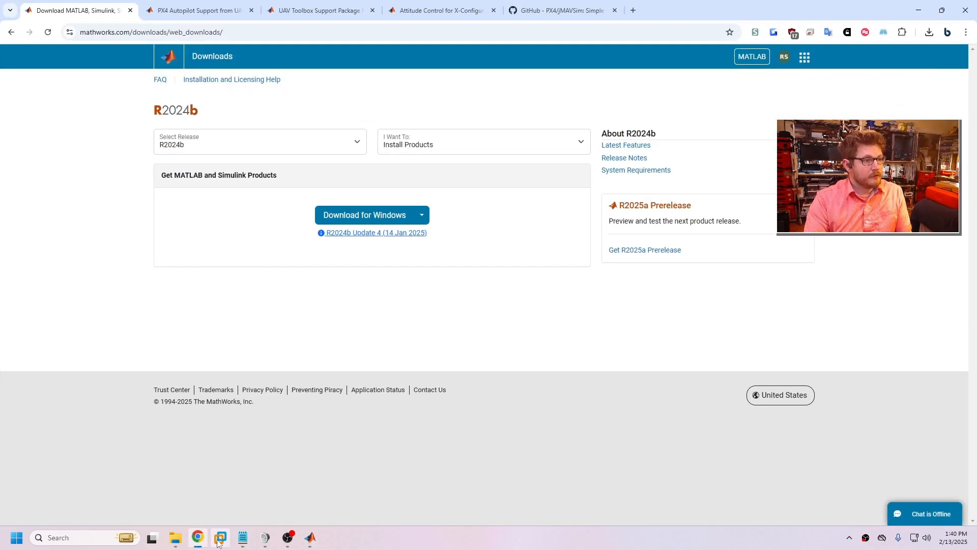
click(204, 32)
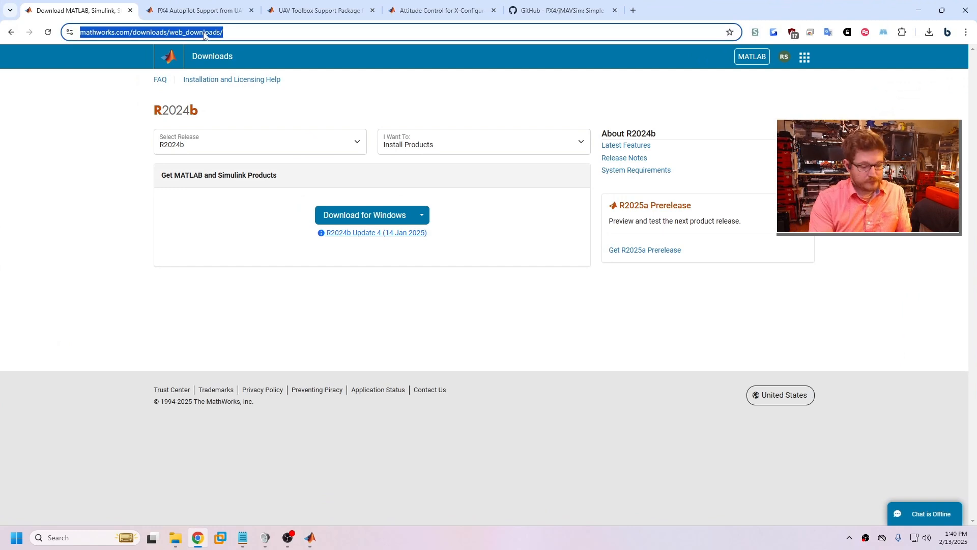
text(uav )
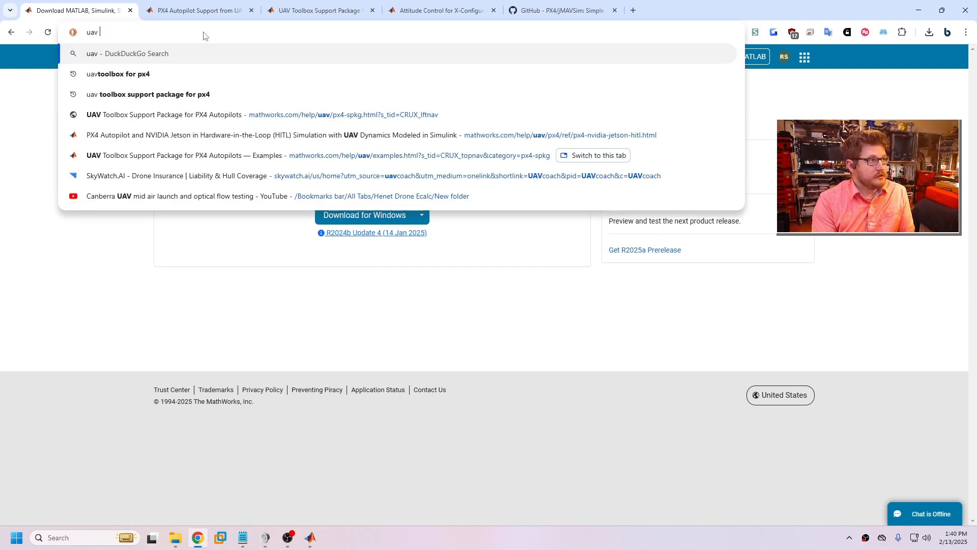
text(toolbox for)
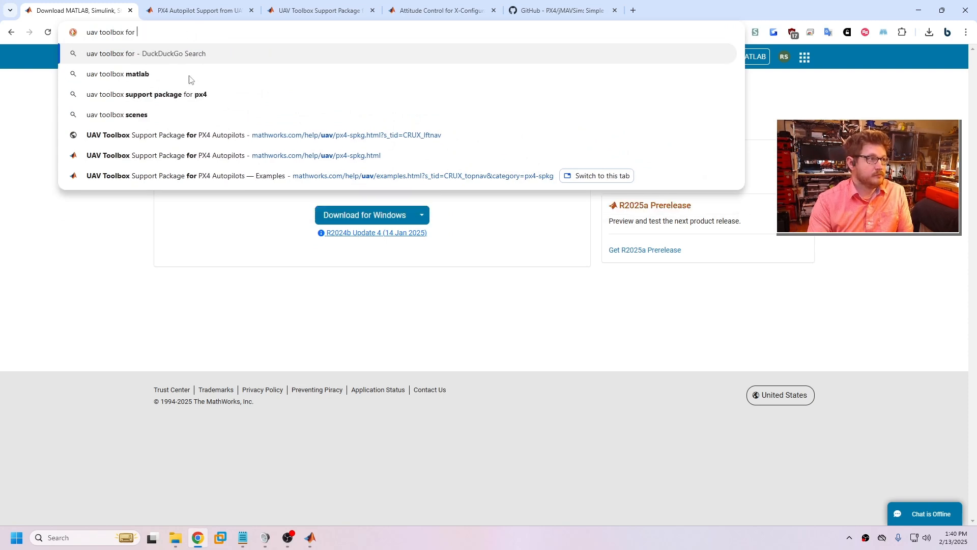
click(189, 94)
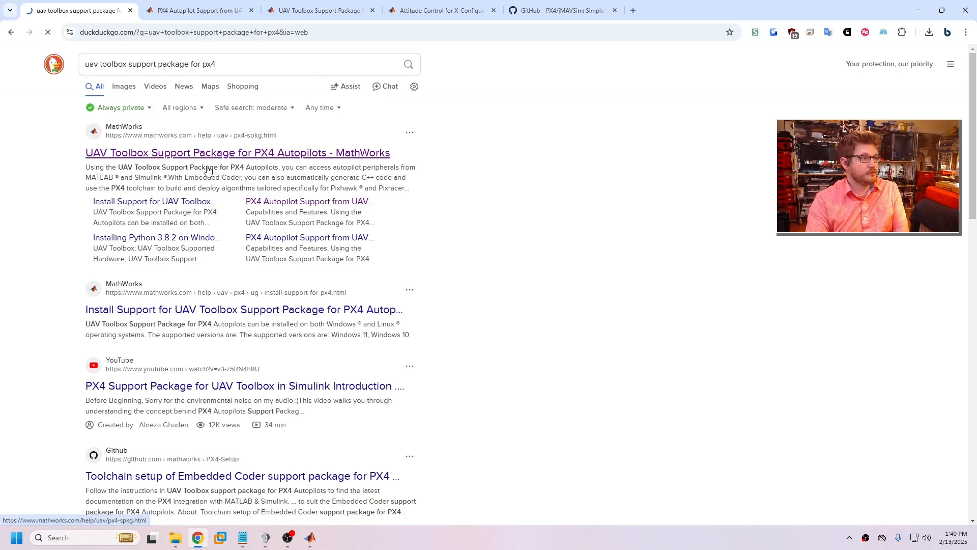
Open the MathWorks support package documentation and go through Setup and Configuration to the PX4 Autopilots support installation instructions
click(213, 149)
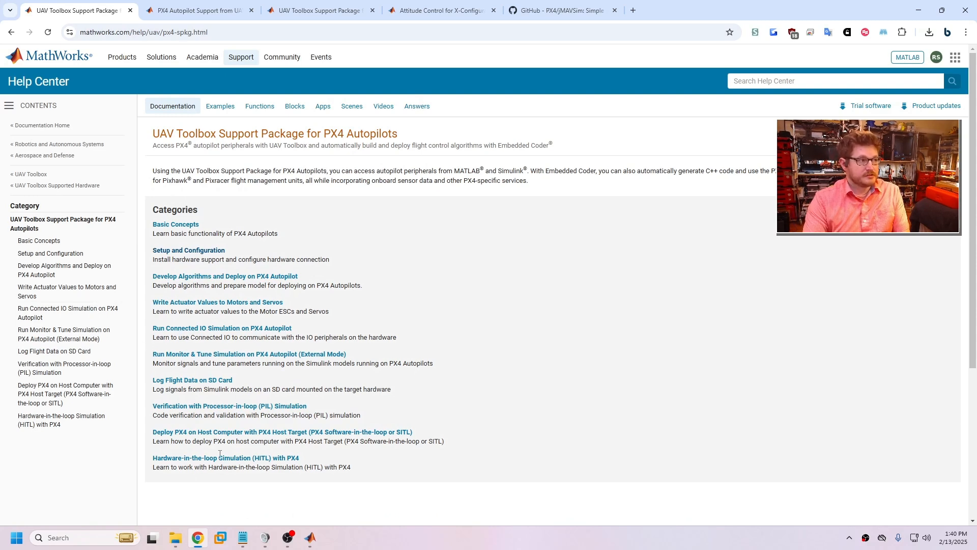
click(182, 250)
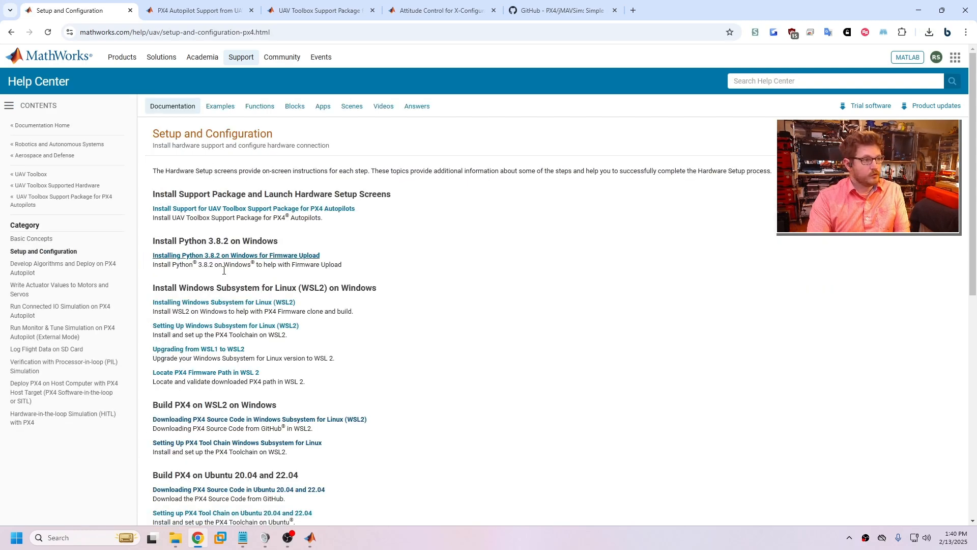
click(242, 209)
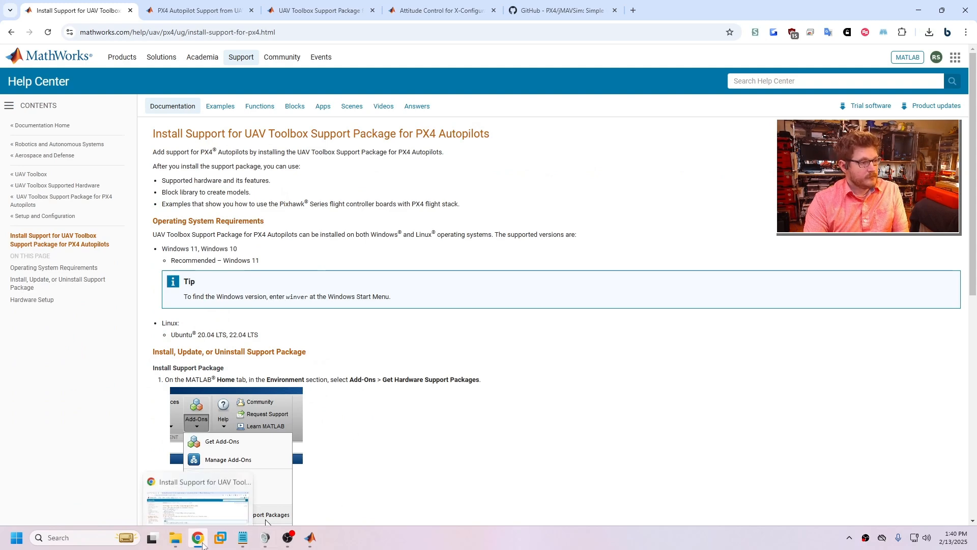
Read through the support package installation instructions, switch to MATLAB, and open the hardware support packages in the Add-On Explorer
scroll(547, 316, down, 3)
scroll(520, 336, down, 6)
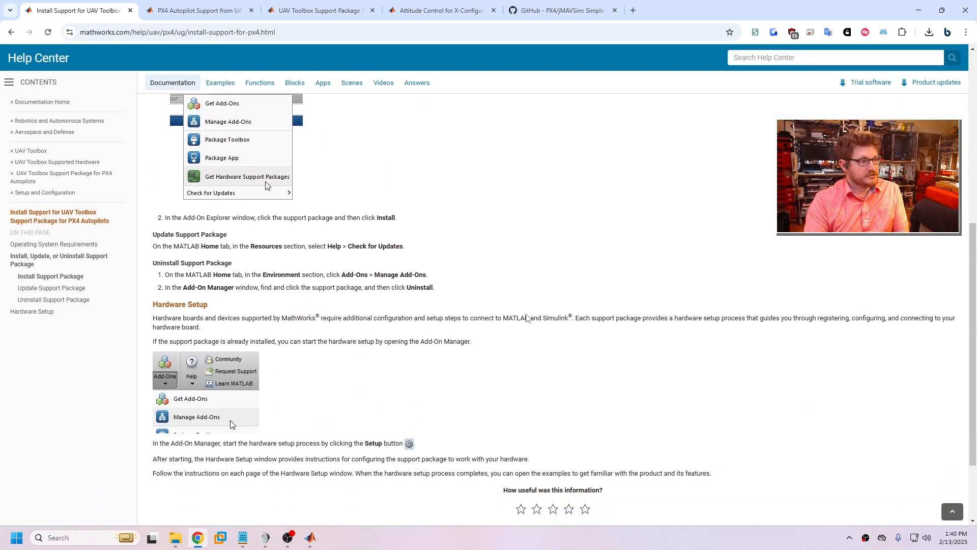
click(316, 534)
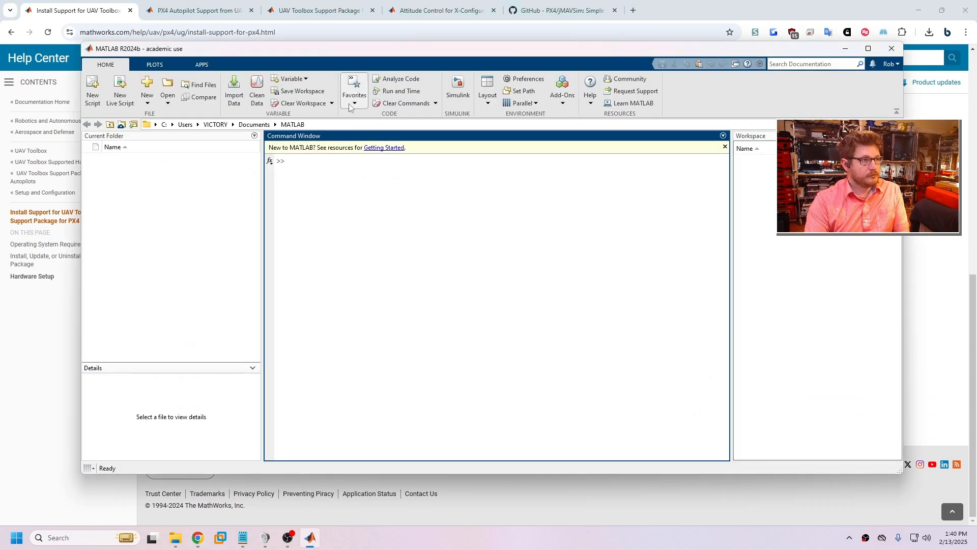
click(560, 89)
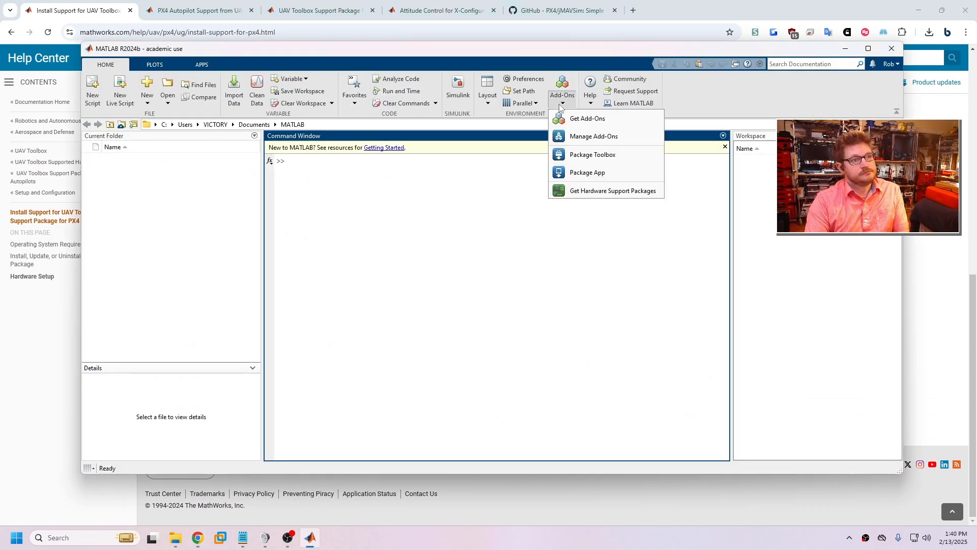
click(587, 191)
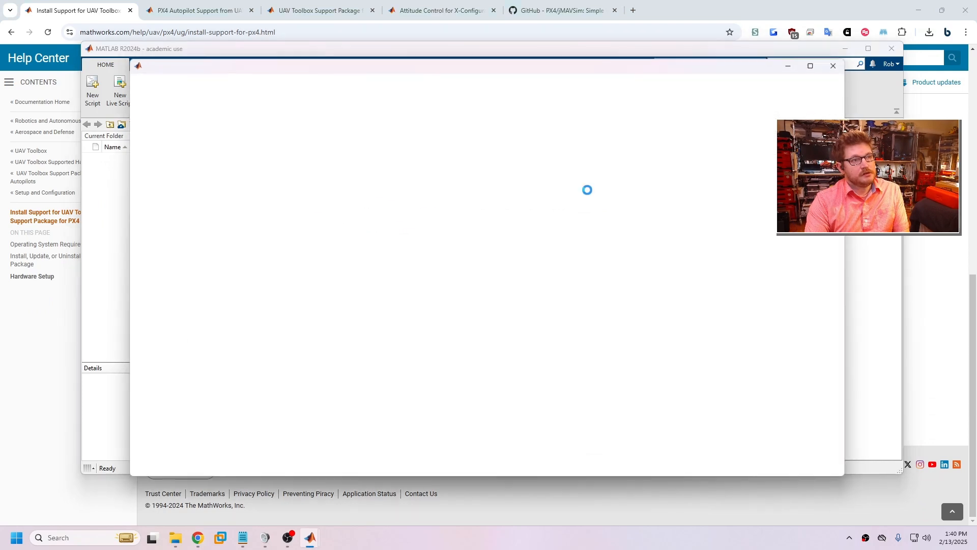
Search the Add-On Explorer for px4 and open the UAV Toolbox Support Package for PX4 Autopilots
click(89, 501)
scroll(478, 232, up, 5)
scroll(478, 232, up, 3)
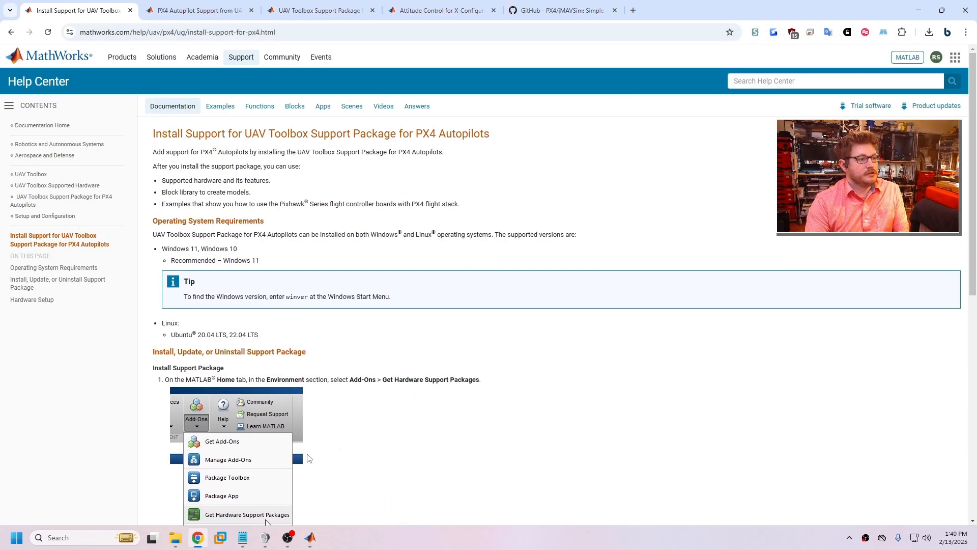
mouse_move(311, 537)
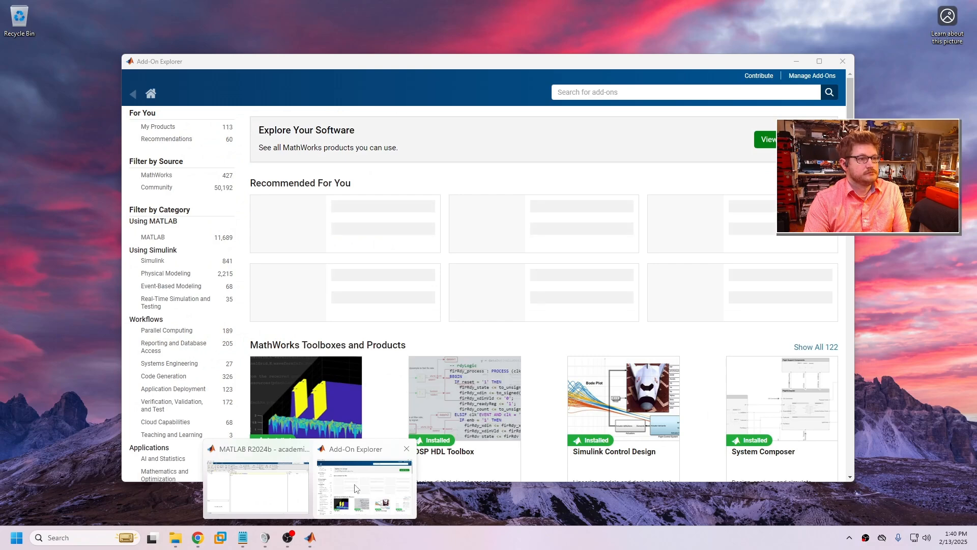
click(374, 503)
click(621, 90)
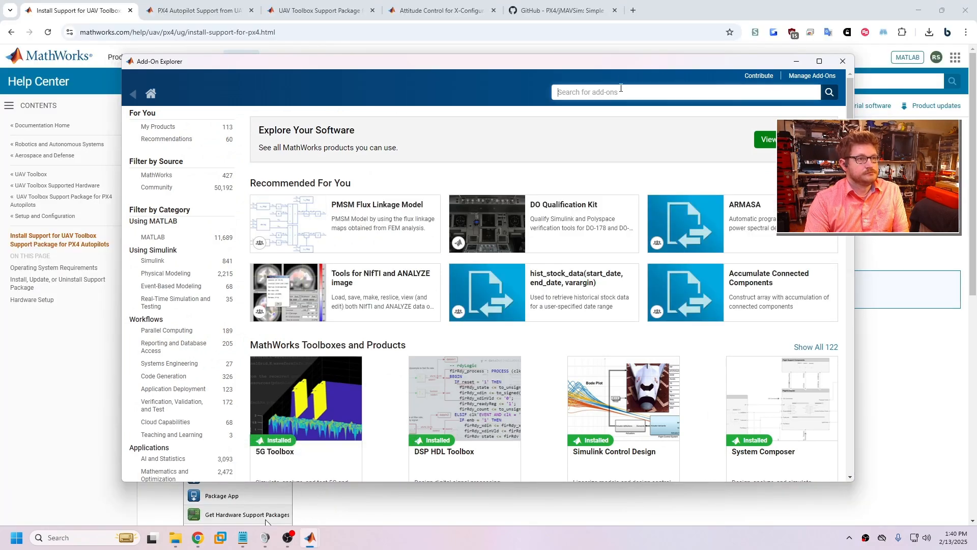
text(px4)
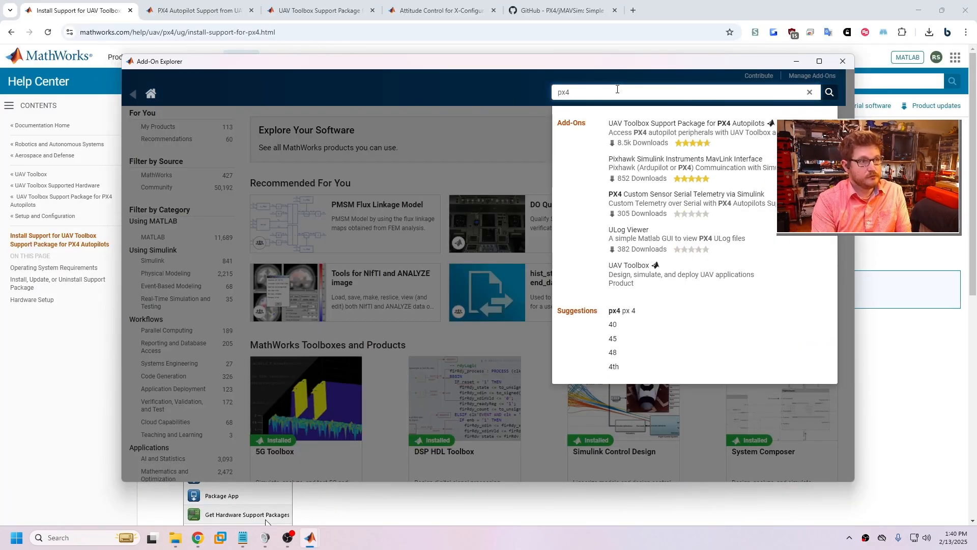
click(635, 133)
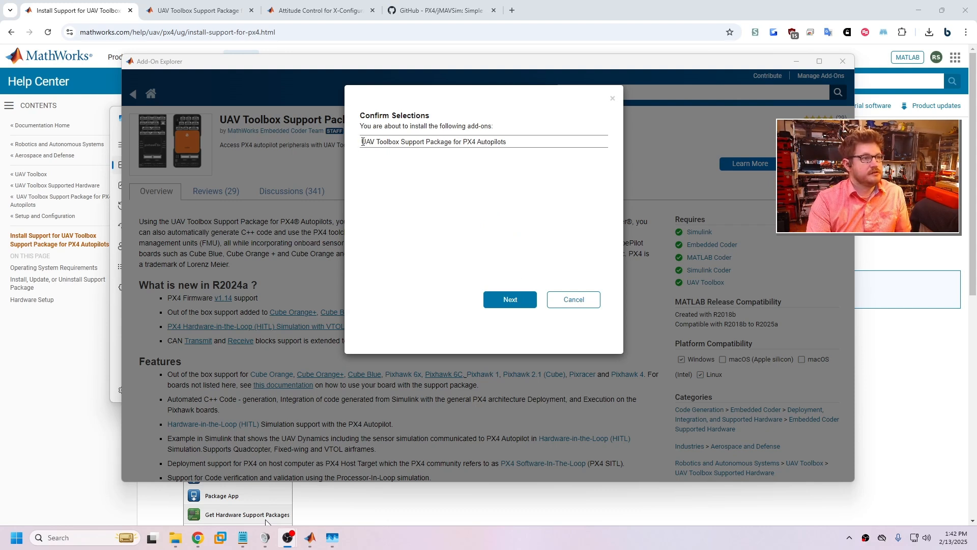
Confirm the installation of the UAV Toolbox Support Package for PX4 Autopilots and start its hardware setup immediately
click(499, 307)
click(510, 299)
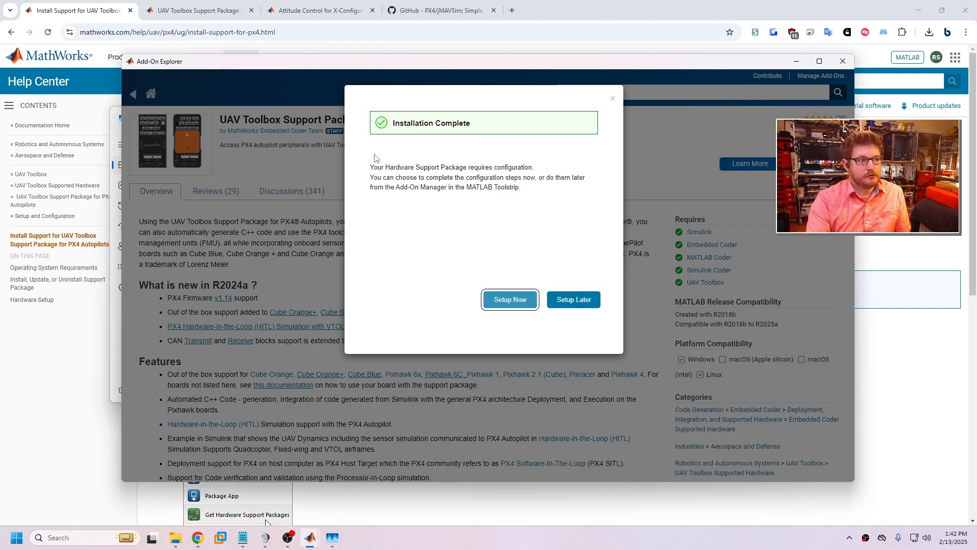
click(511, 301)
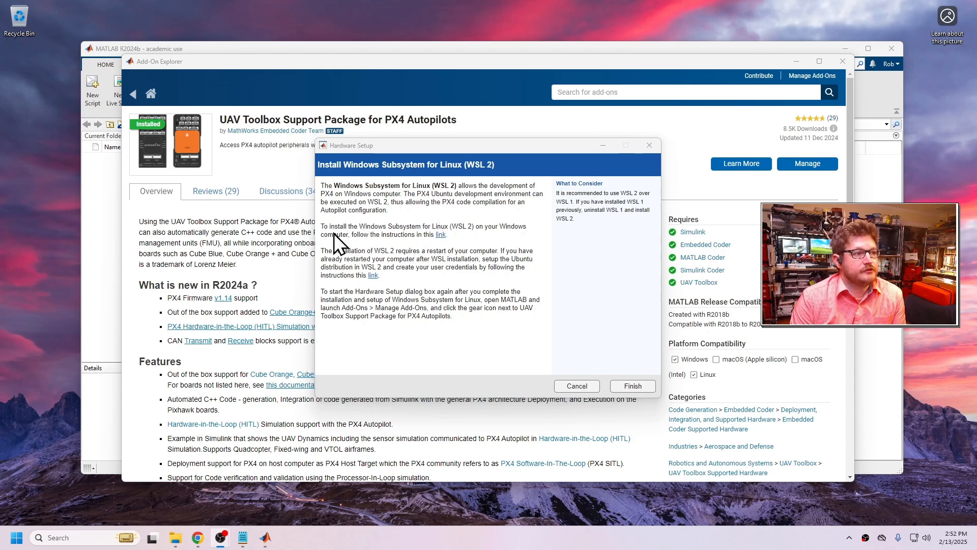
Open the linked WSL 2 installation instructions from the Hardware Setup dialog, then widen and reposition the browser window
click(441, 235)
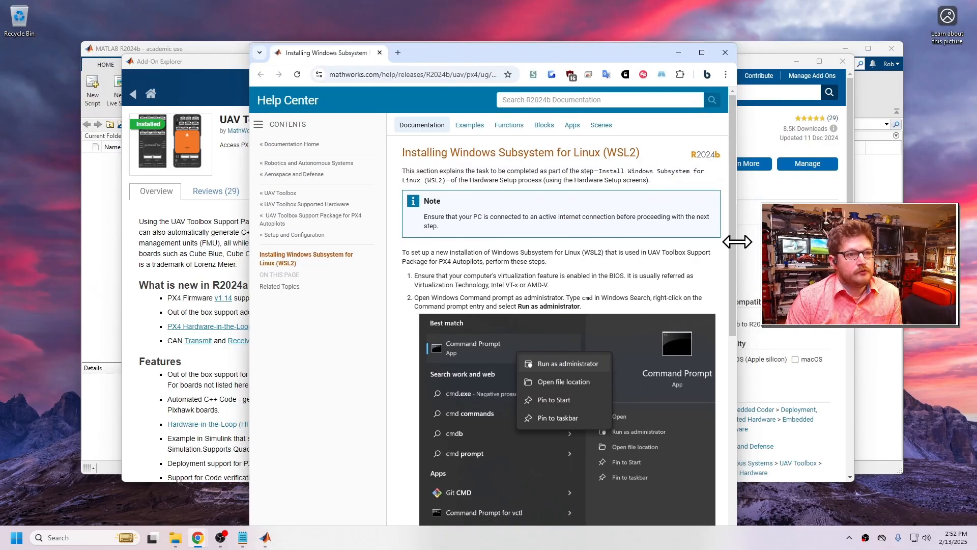
drag(737, 241, 831, 240)
drag(493, 56, 457, 31)
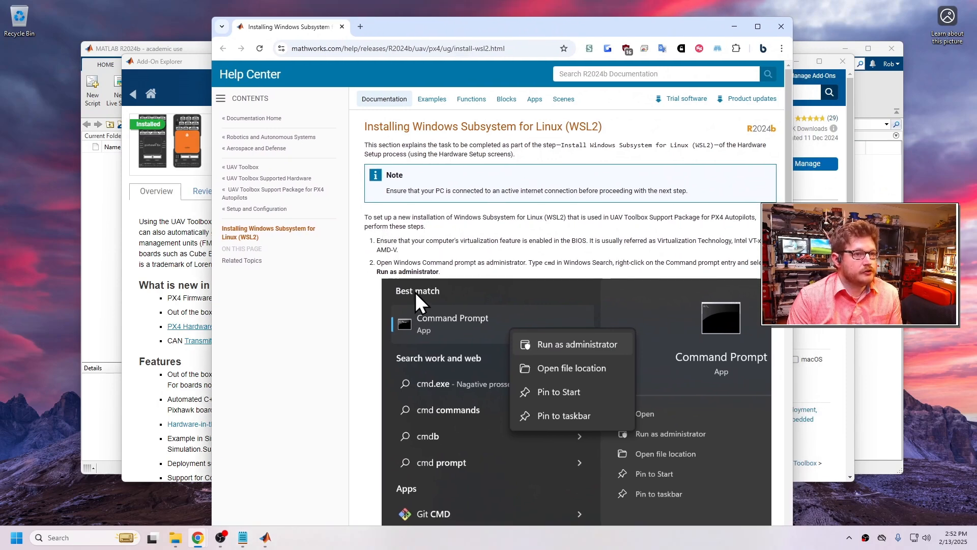
Highlight and read the WSL2 prerequisite about enabling the computer's virtualization feature in the BIOS
drag(399, 250, 378, 241)
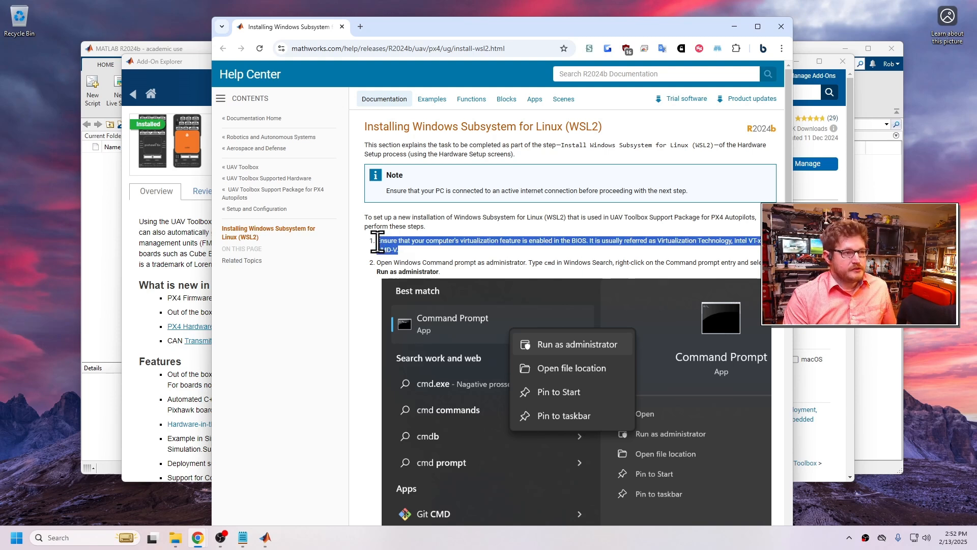
click(422, 246)
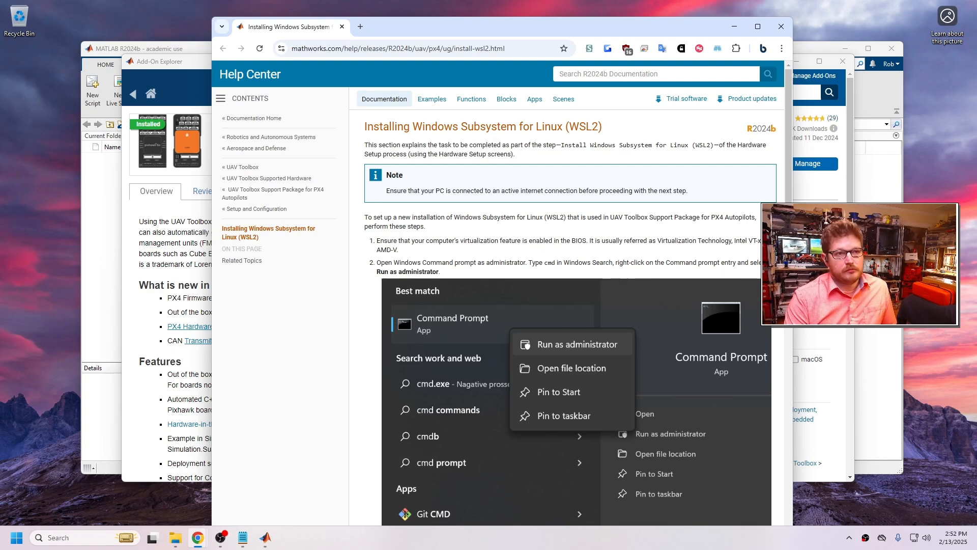
drag(788, 240, 788, 238)
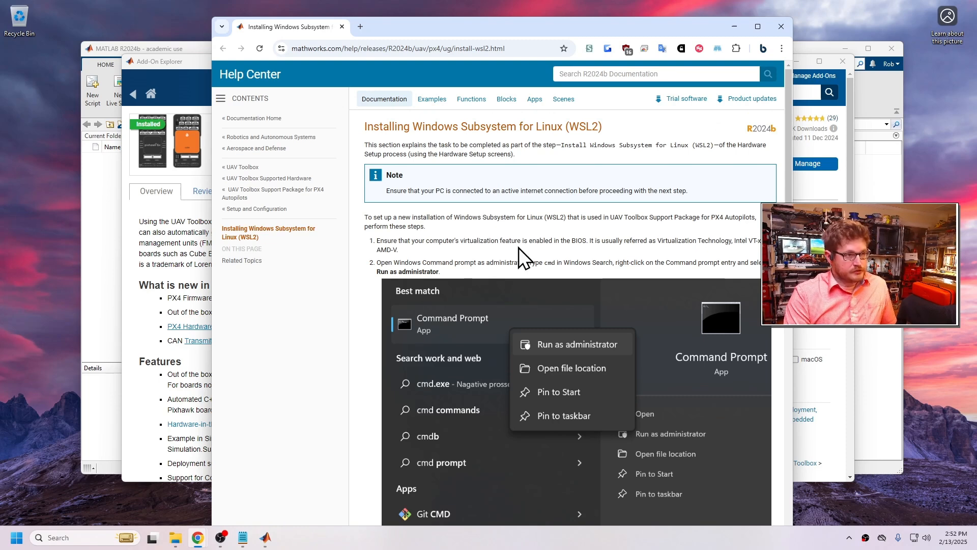
double_click(384, 262)
click(508, 243)
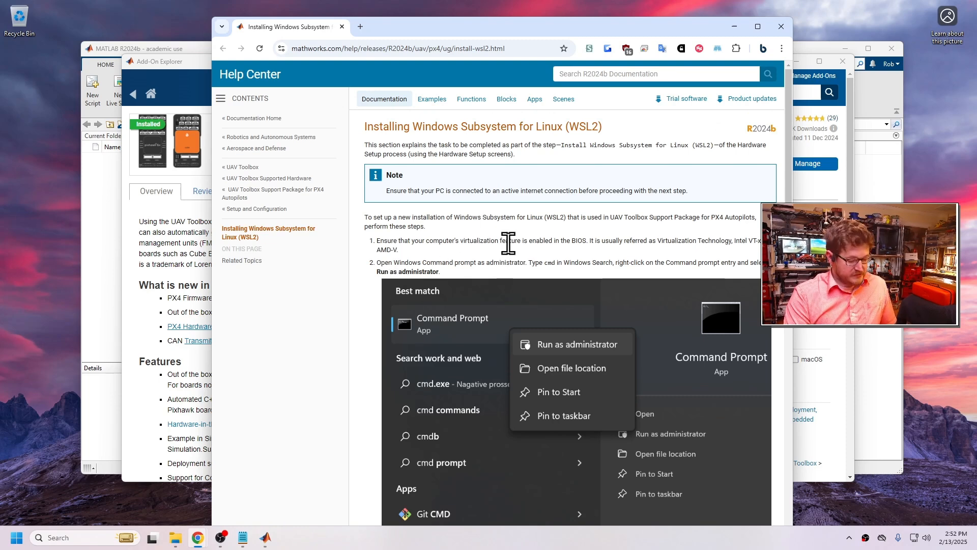
Search Windows for cmd and open Command Prompt as administrator
key(super)
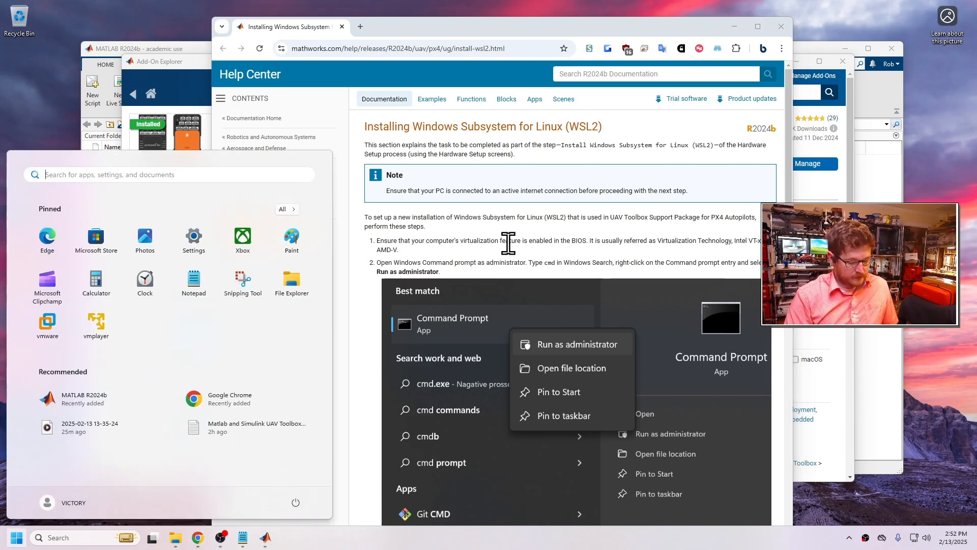
text(cmd)
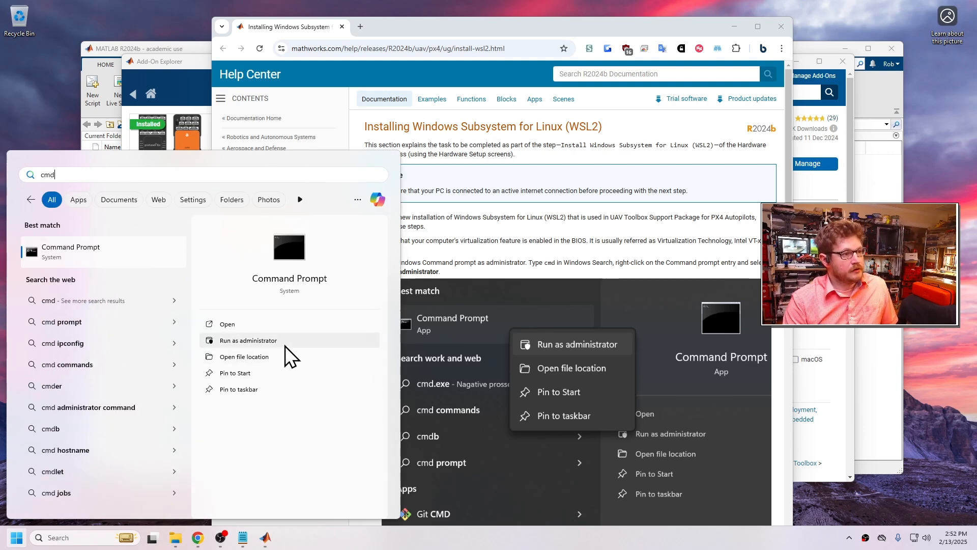
click(281, 343)
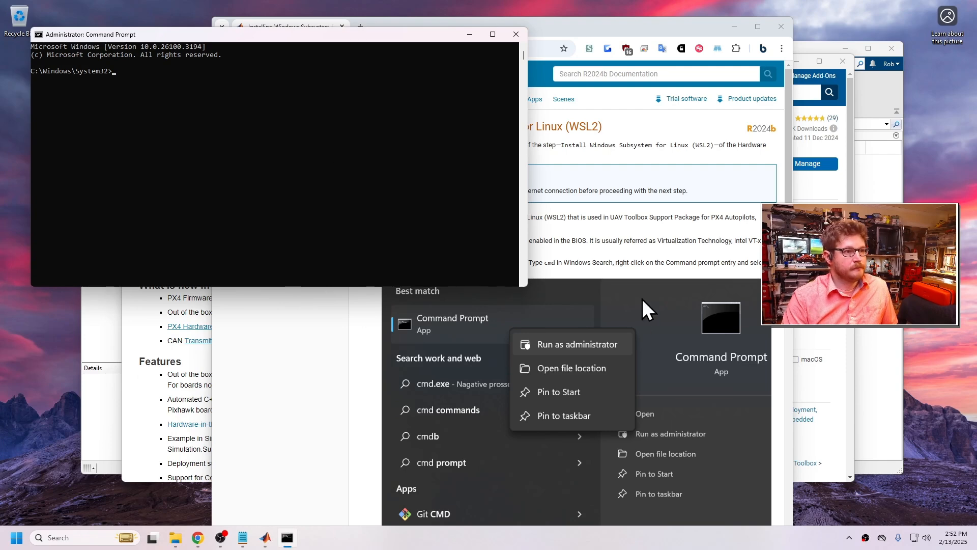
Copy the command wsl --install Ubuntu-22.04 from the WSL2 instructions and run it in the administrator Command Prompt
scroll(654, 411, down, 5)
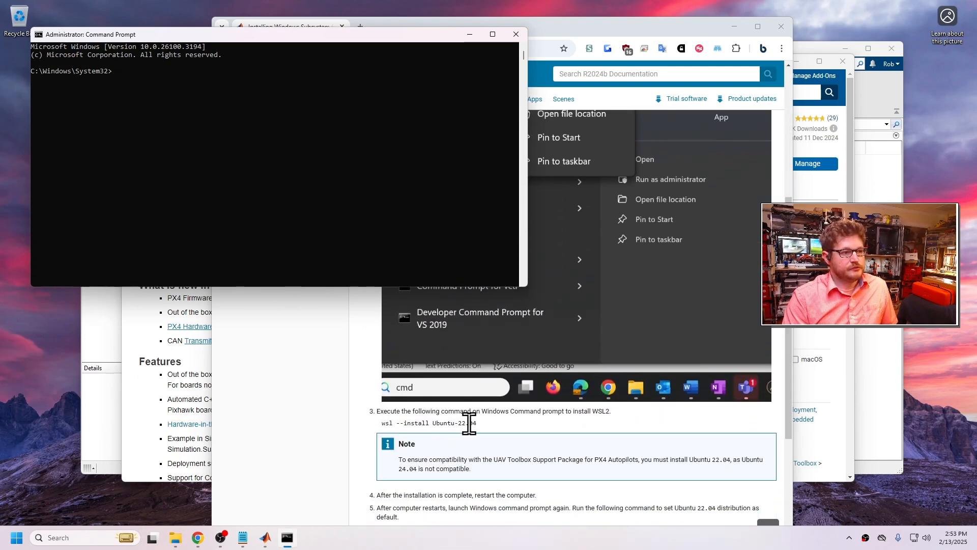
drag(382, 424, 477, 425)
key(super+c)
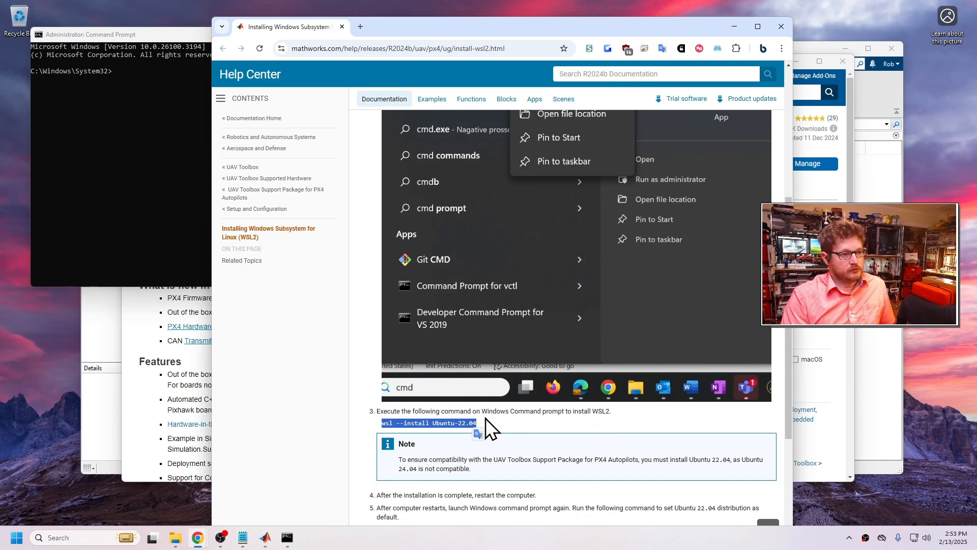
click(484, 420)
drag(459, 422, 480, 423)
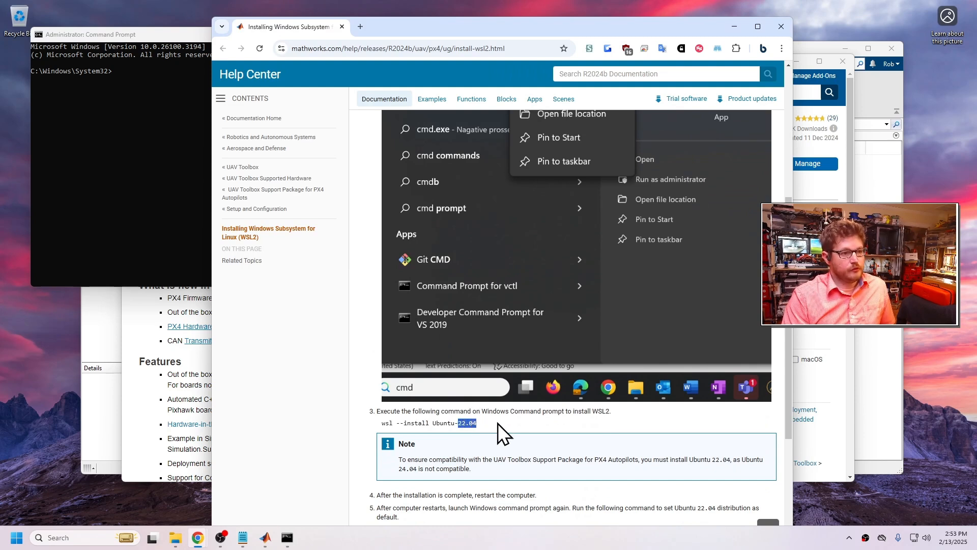
click(499, 424)
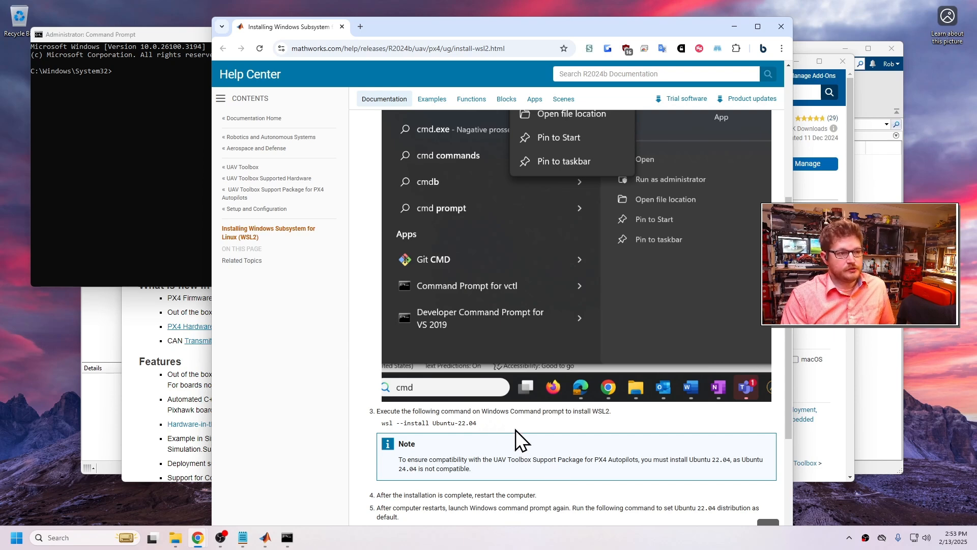
click(37, 70)
click(132, 71)
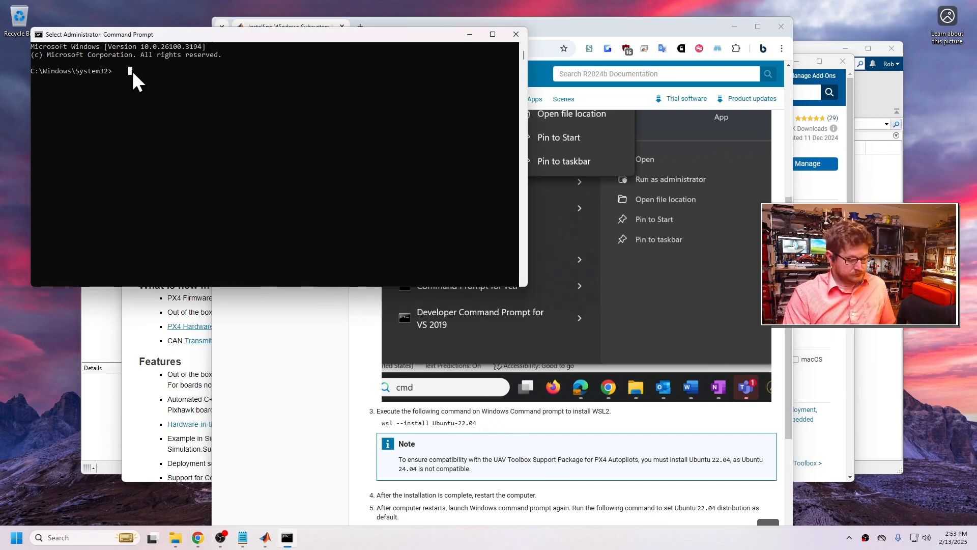
right_click(132, 71)
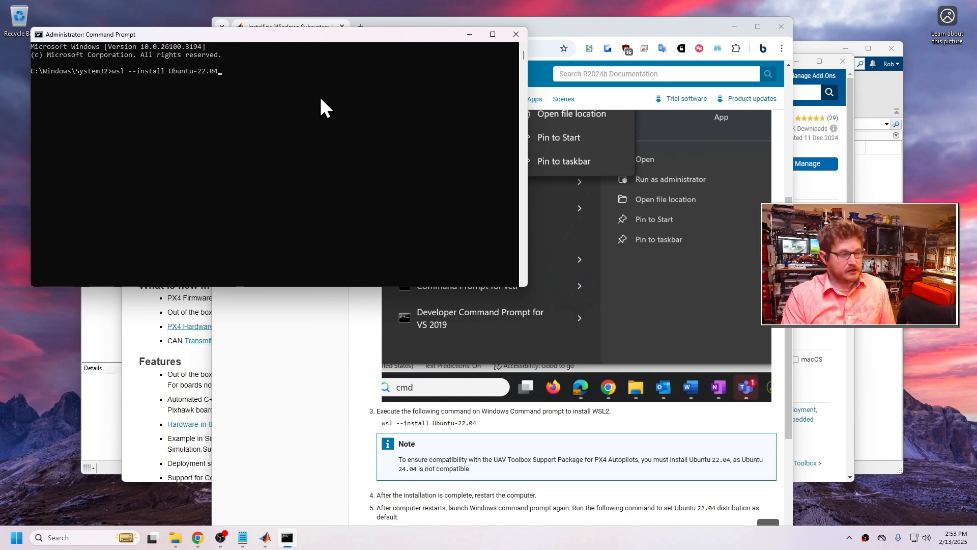
key(Return)
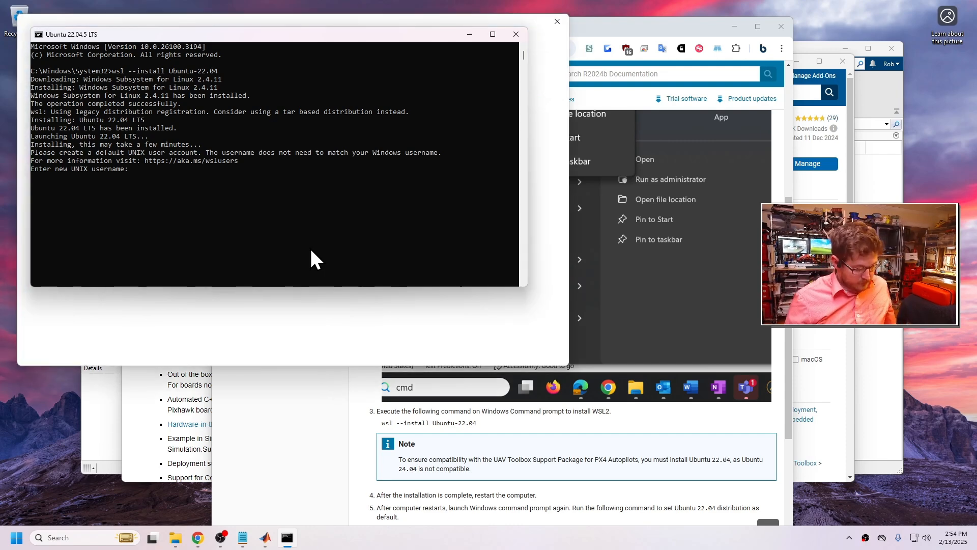
Create the default UNIX user account with the username autopilot, entering and retyping the account password
text(autopu)
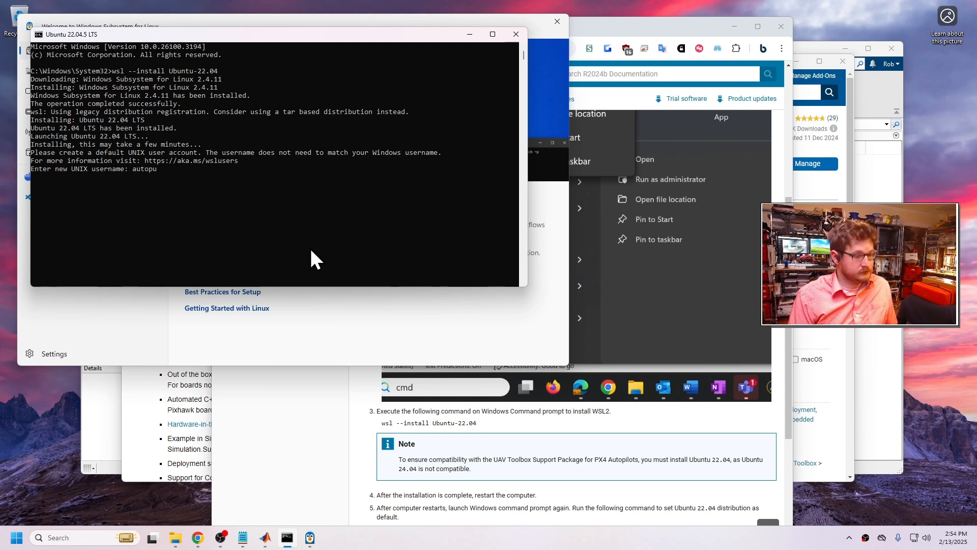
key(BackSpace)
text(ilot)
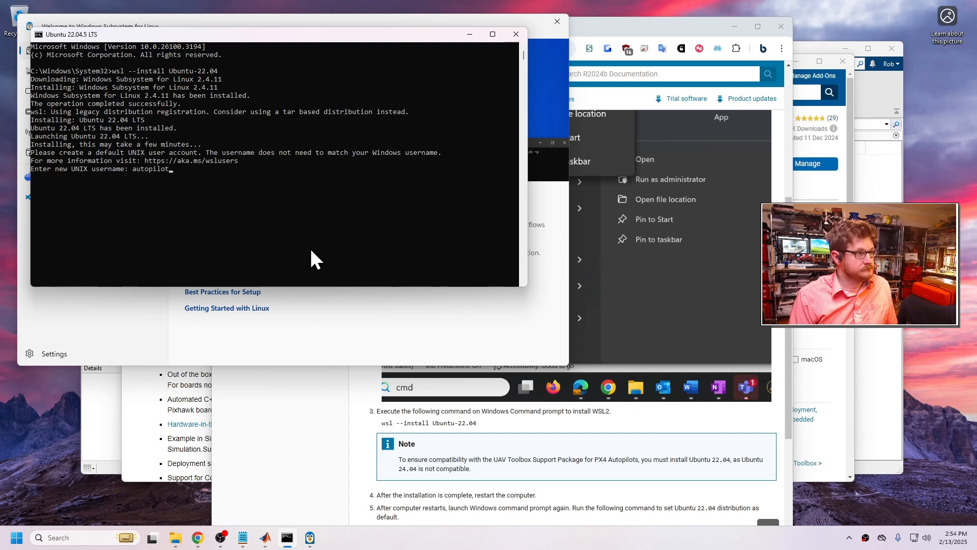
key(Return)
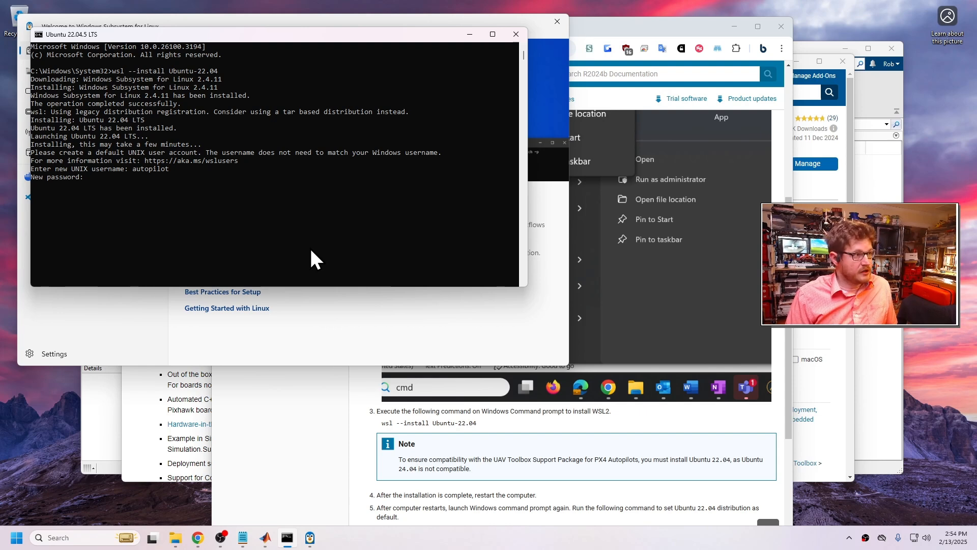
key(Return)
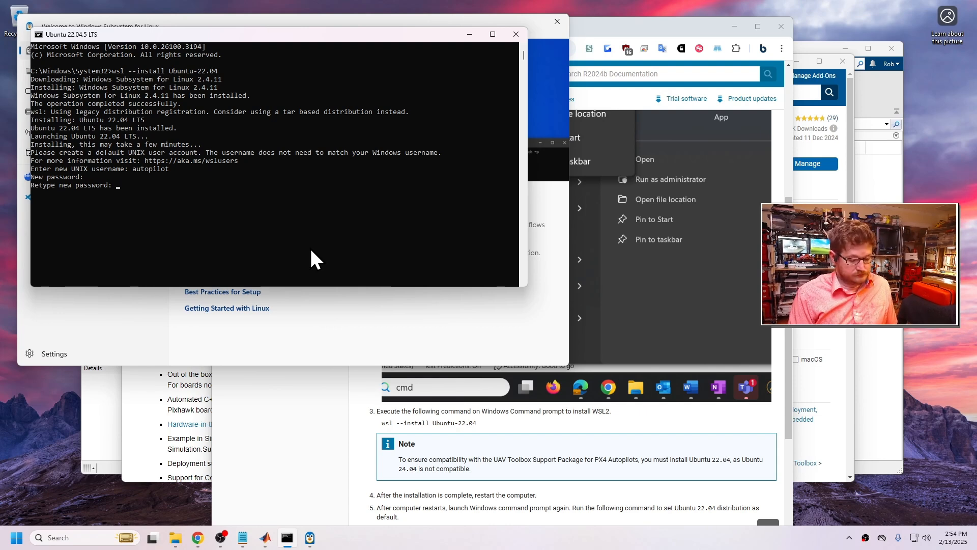
key(Return)
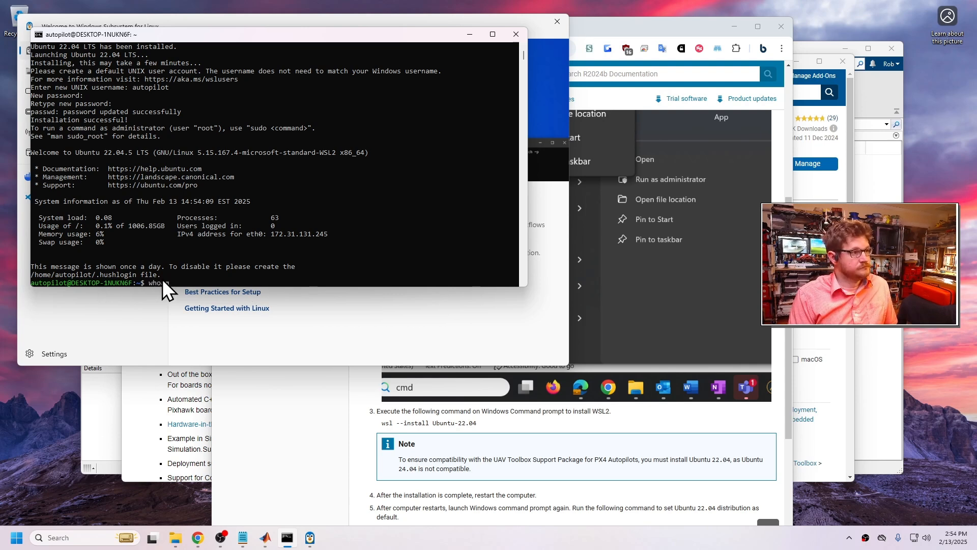
Check the current Ubuntu account with whoami, then return to the WSL2 instructions and read the post-installation steps
text(mi)
key(Return)
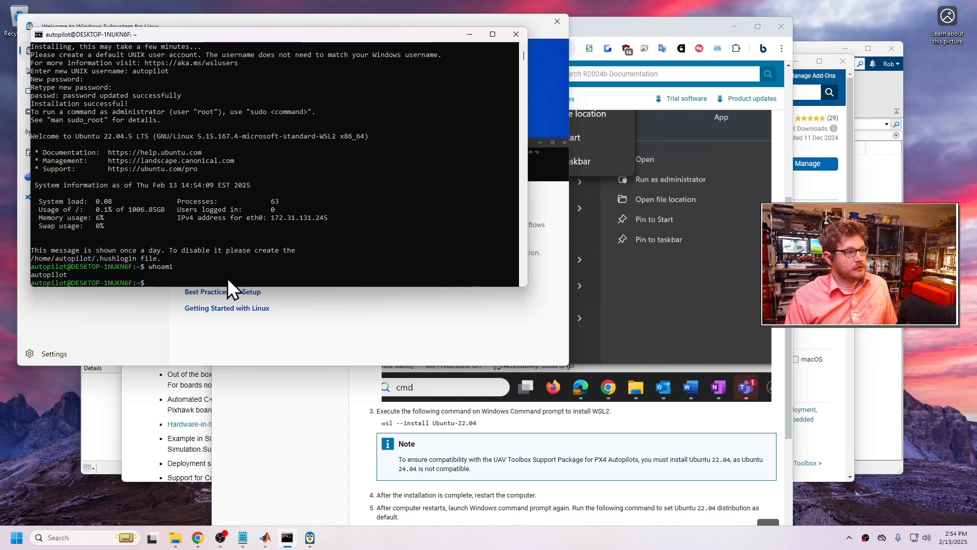
click(461, 499)
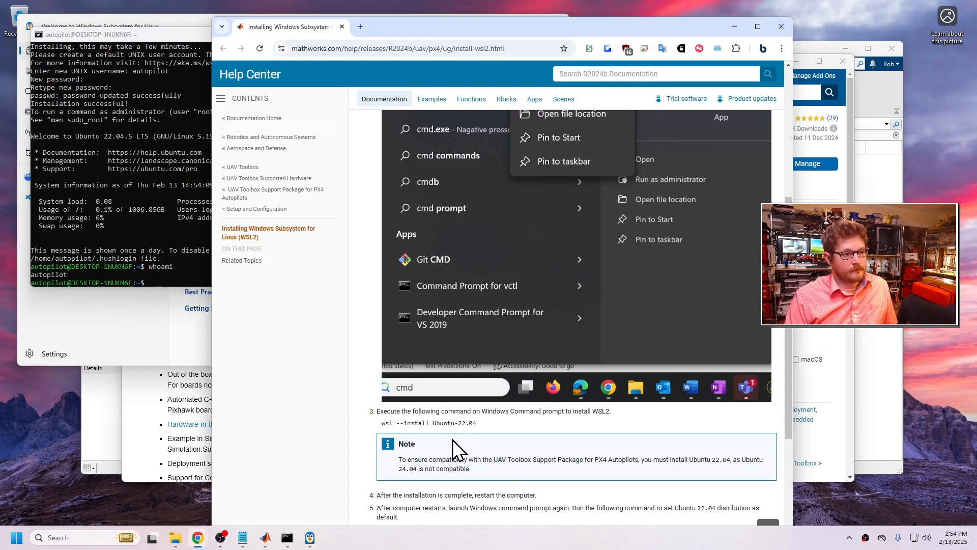
scroll(418, 448, down, 1)
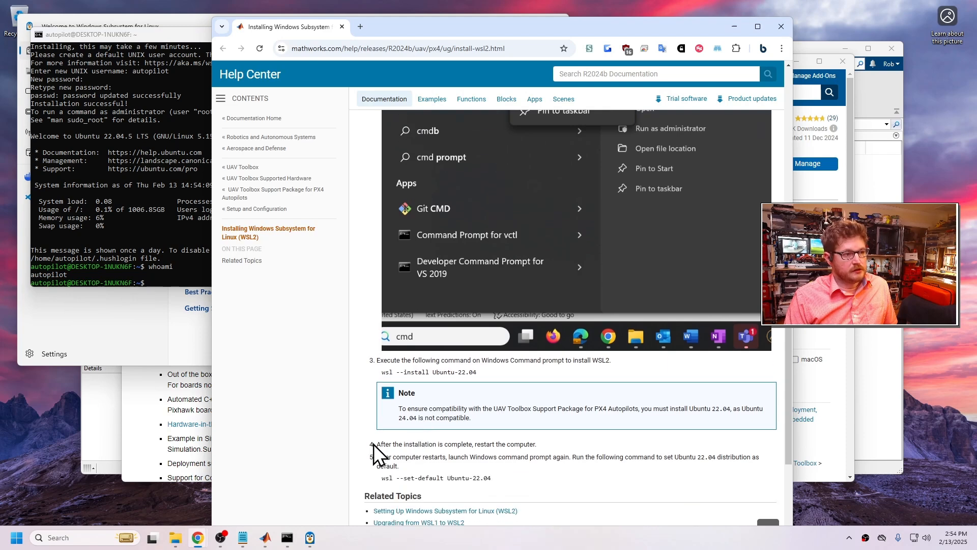
Review the restart instruction on the WSL2 installation page and copy the command wsl --set-default Ubuntu-22.04
drag(375, 444, 545, 450)
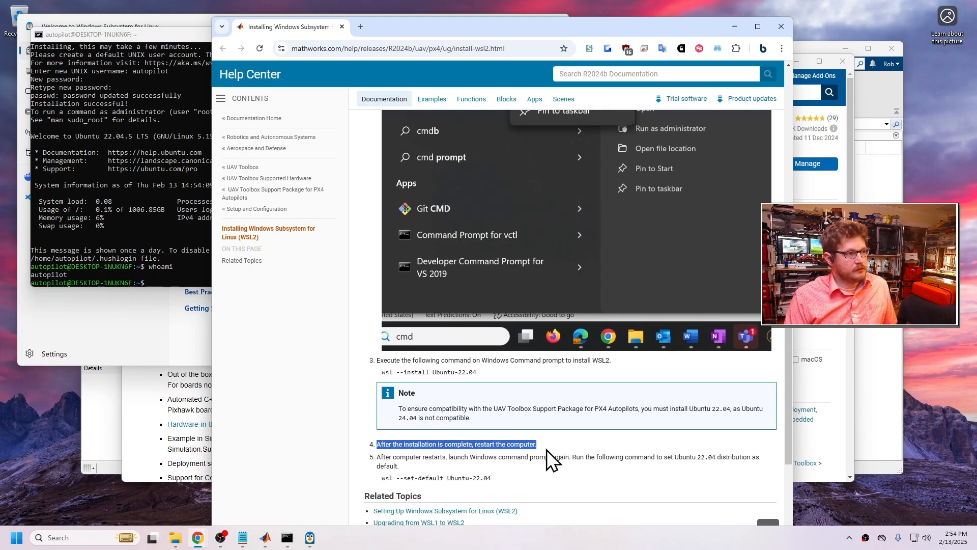
click(548, 449)
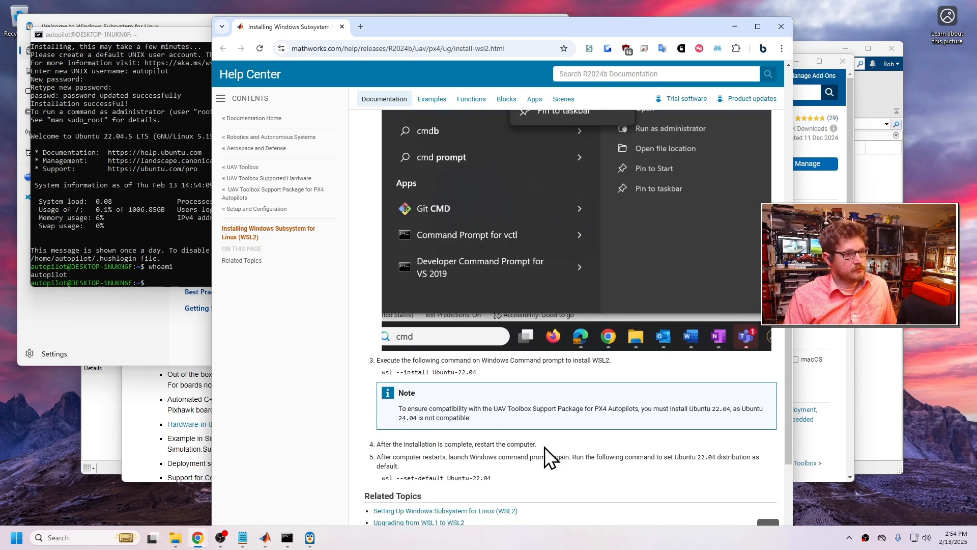
drag(545, 447, 377, 440)
click(444, 432)
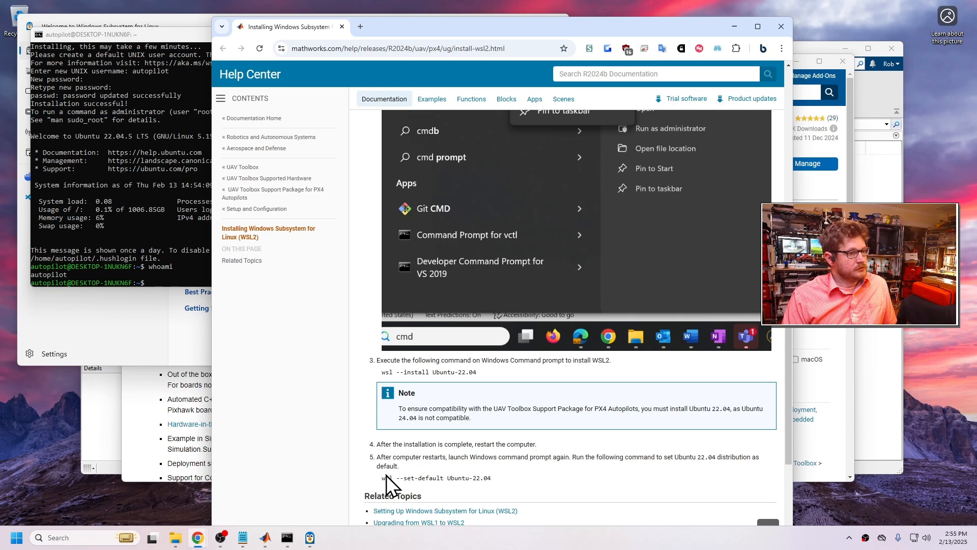
drag(379, 478, 492, 478)
key(ctrl+c)
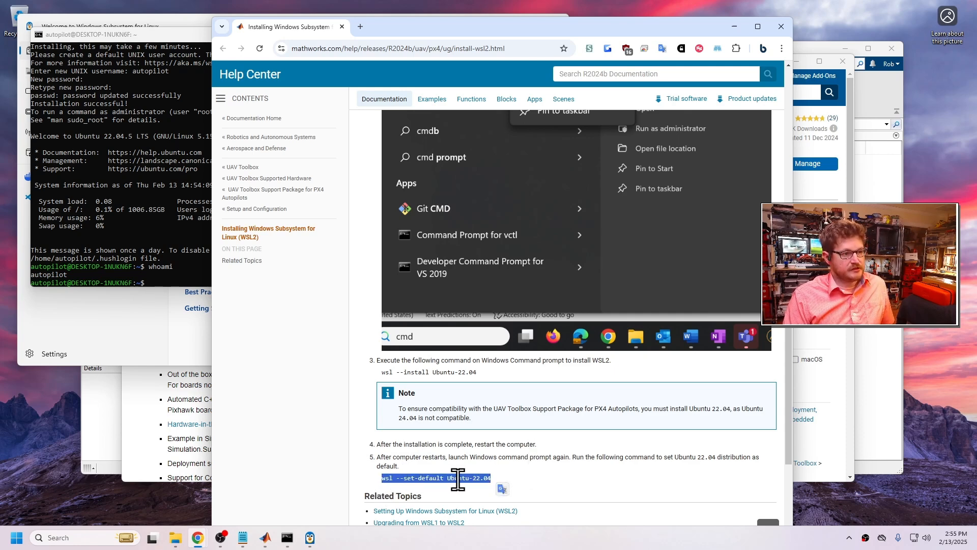
click(537, 468)
click(158, 280)
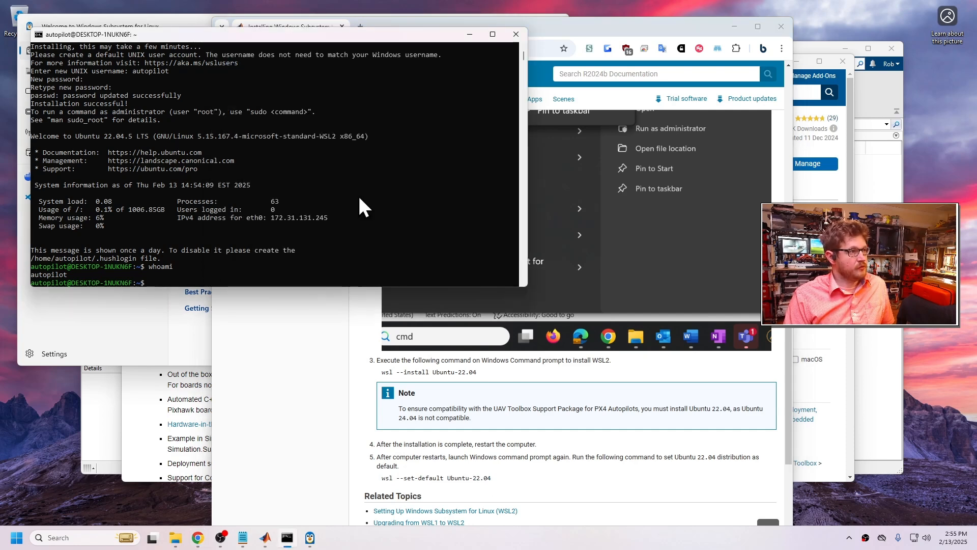
Open Command Prompt as administrator and run wsl --set-default Ubuntu-22.04 to make that distribution the default
key(super)
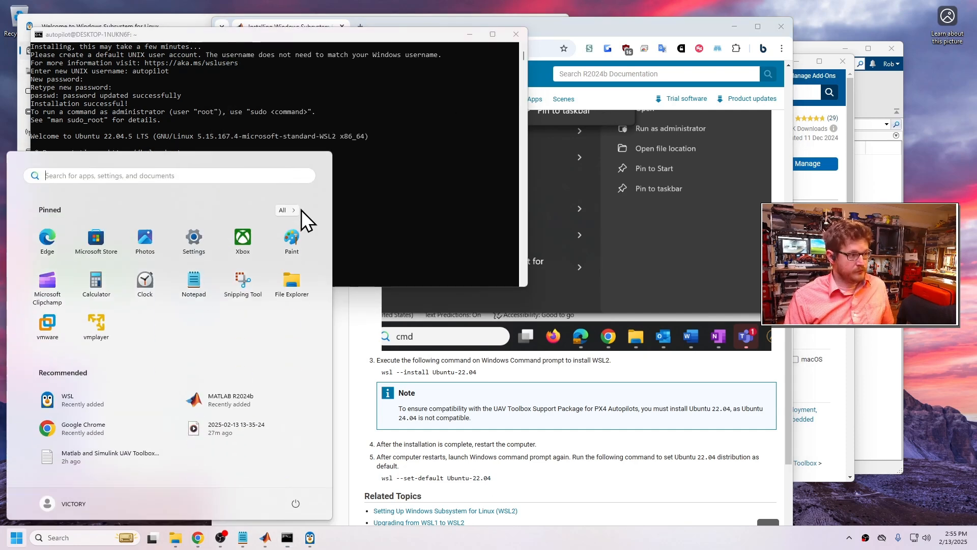
text(cmd)
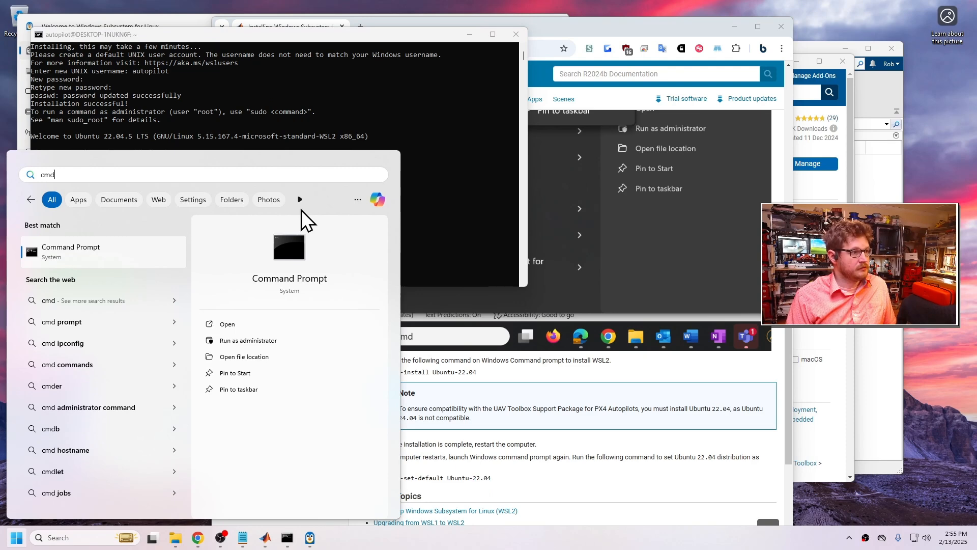
click(264, 340)
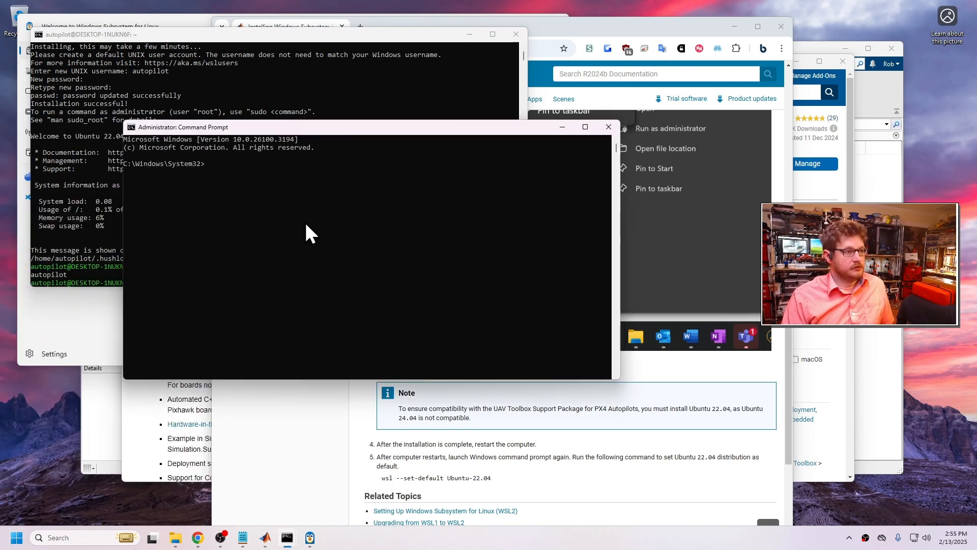
key(ctrl+v)
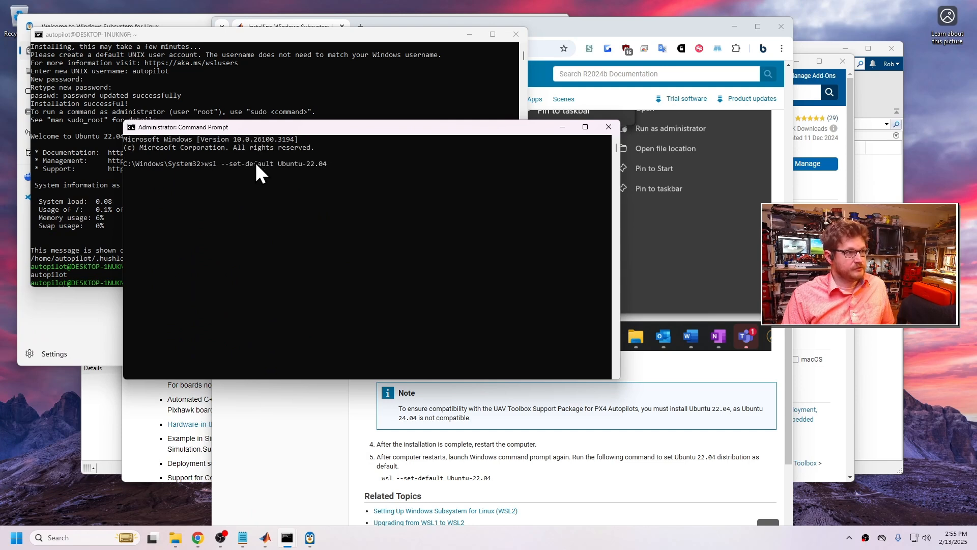
key(Return)
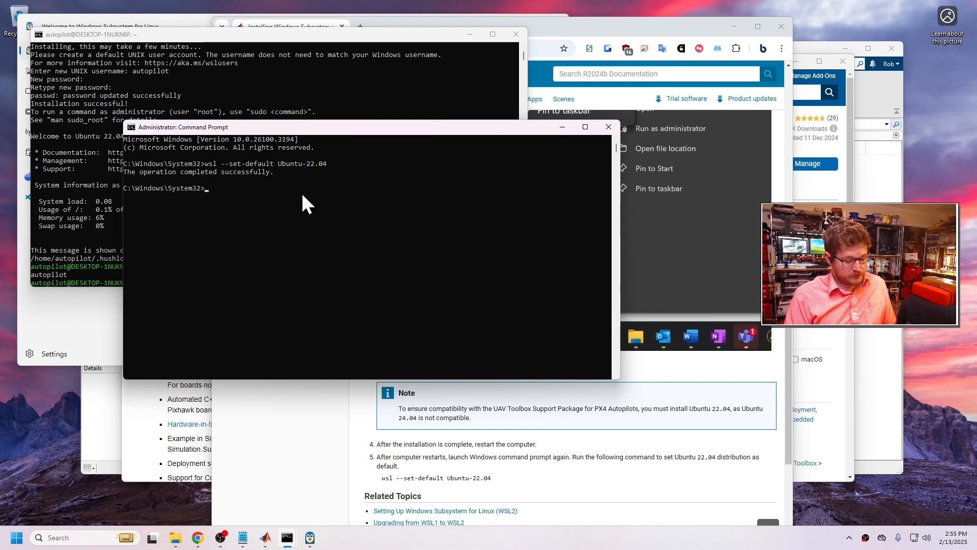
Test the default distribution by launching the WSL shell with wsl, and close that window
text(wsl)
key(Return)
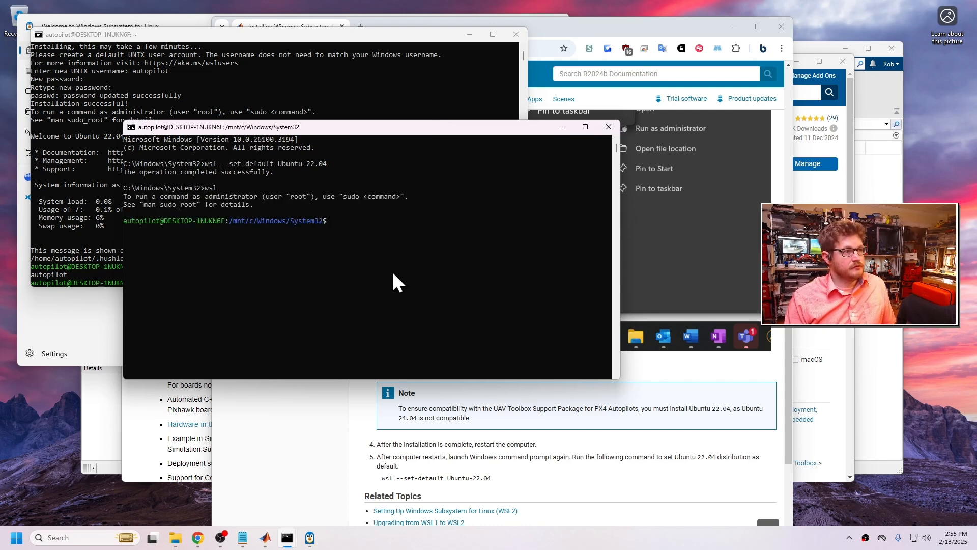
click(618, 133)
Open a new administrator Command Prompt and check the WSL version information with wsl -v
key(super)
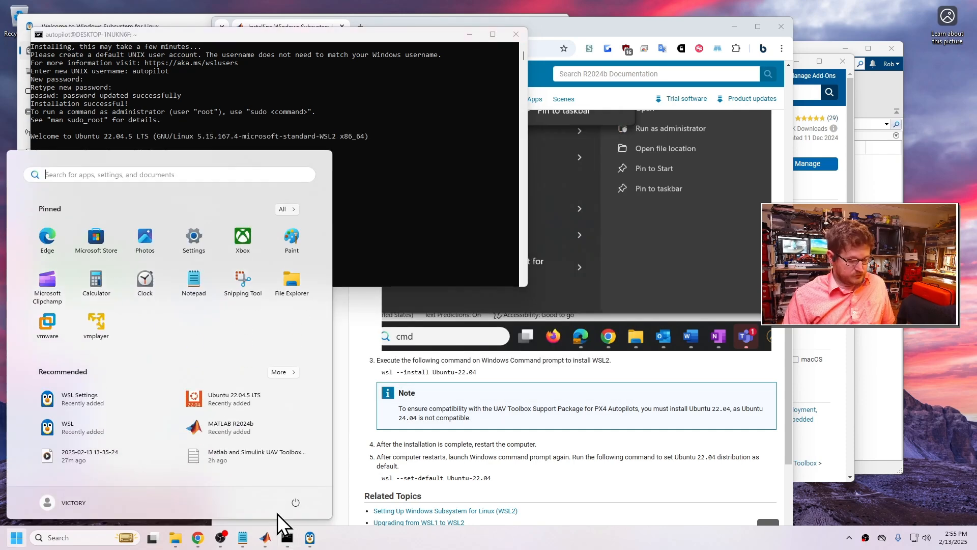
text(cmd)
key(Down)
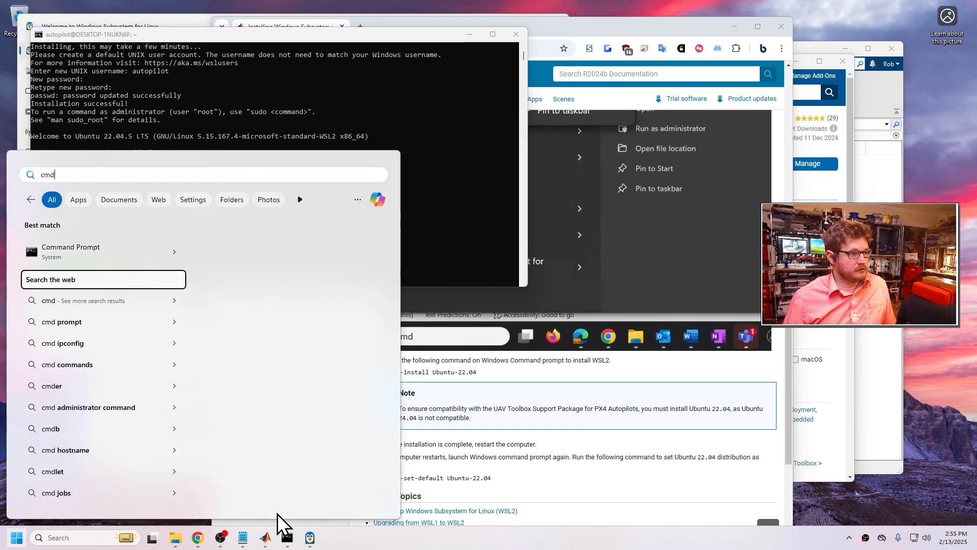
key(Up)
key(Right)
key(Down)
key(Return)
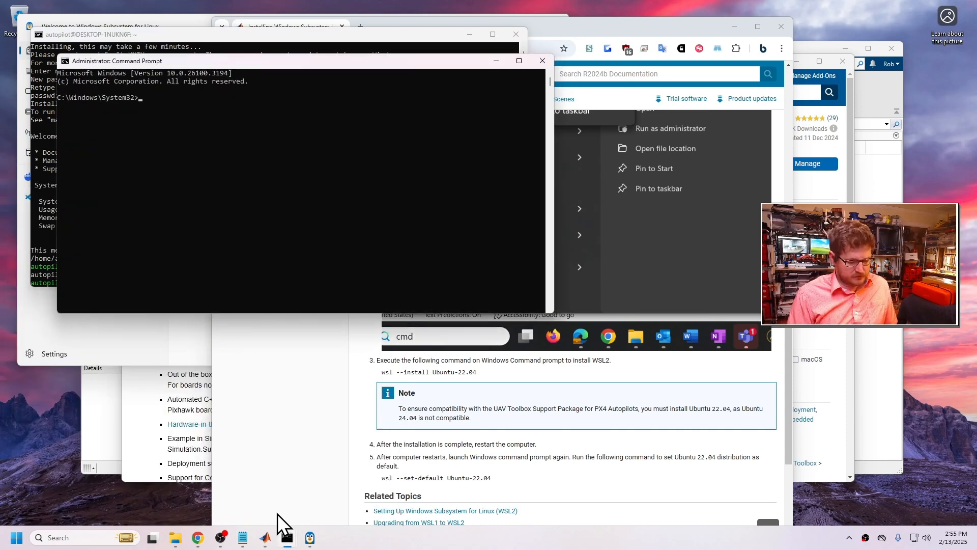
text(wsl -v)
key(Return)
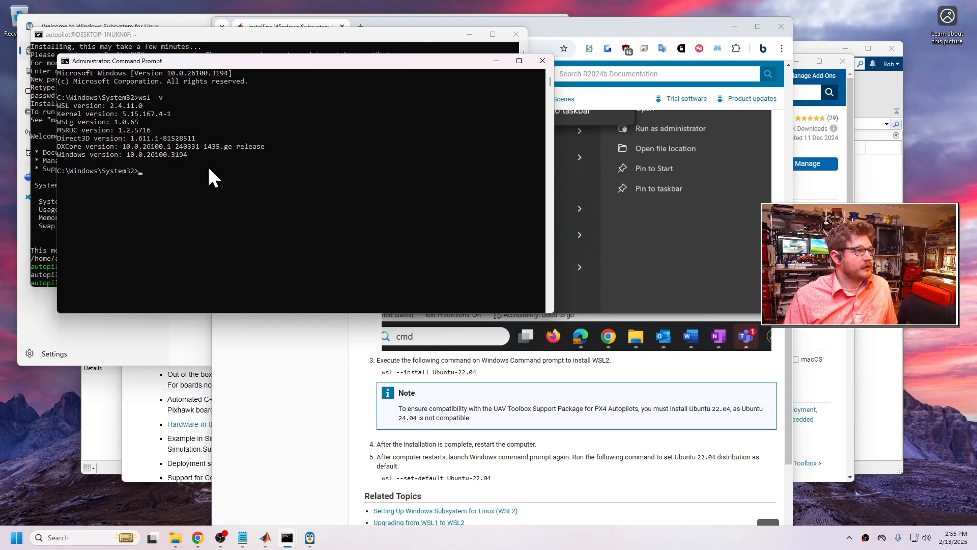
Open the related topic Setting Up Windows Subsystem for Linux (WSL2) in a new browser tab and read its configuration steps
click(696, 453)
scroll(677, 460, down, 2)
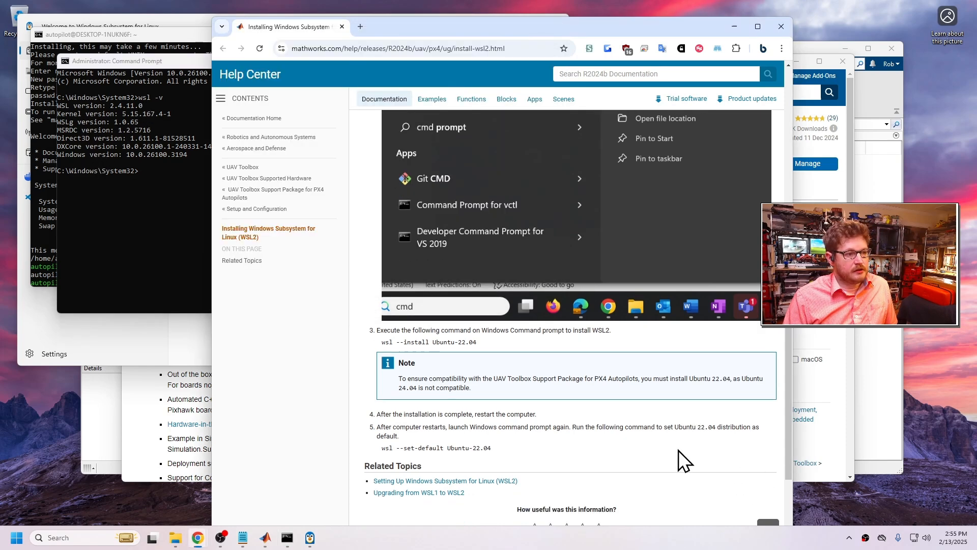
scroll(453, 419, down, 1)
middle_click(473, 377)
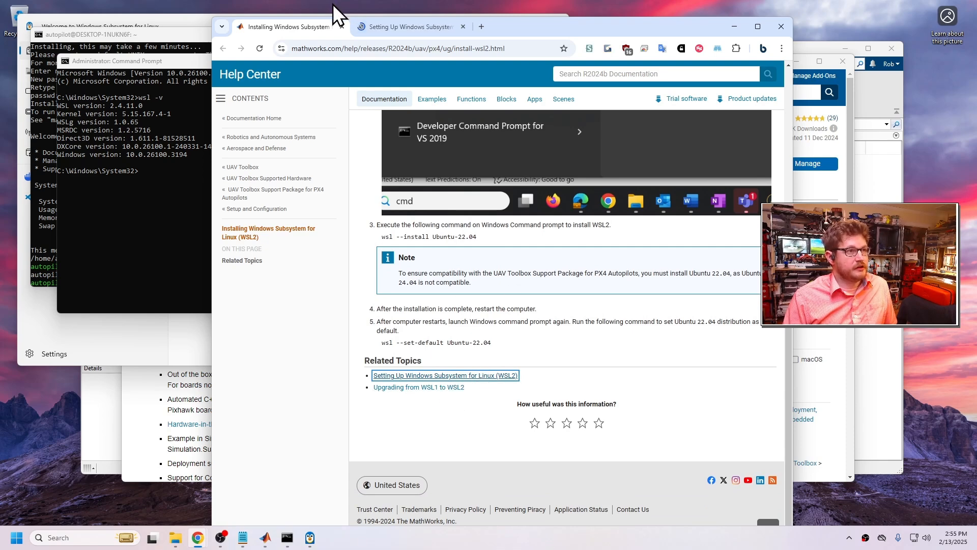
click(375, 26)
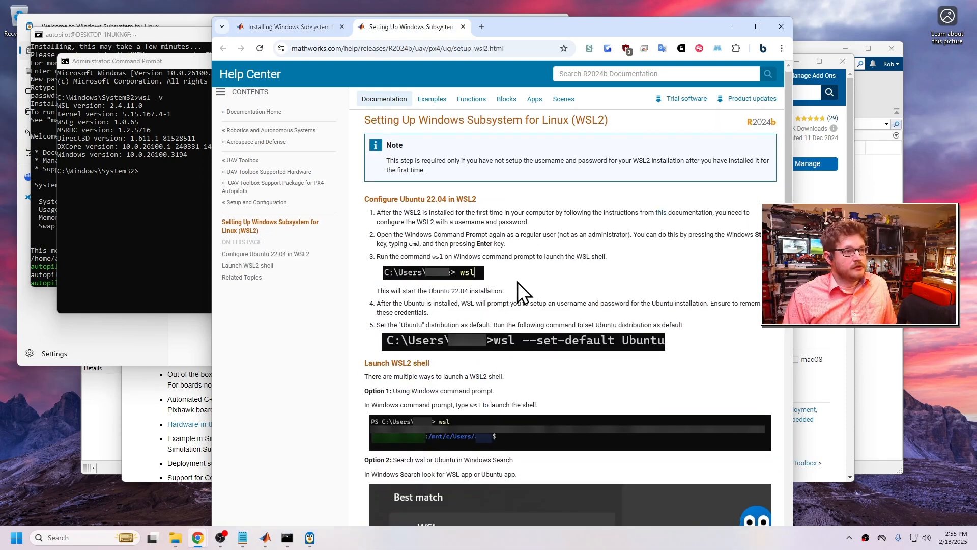
scroll(517, 300, down, 5)
scroll(519, 296, up, 4)
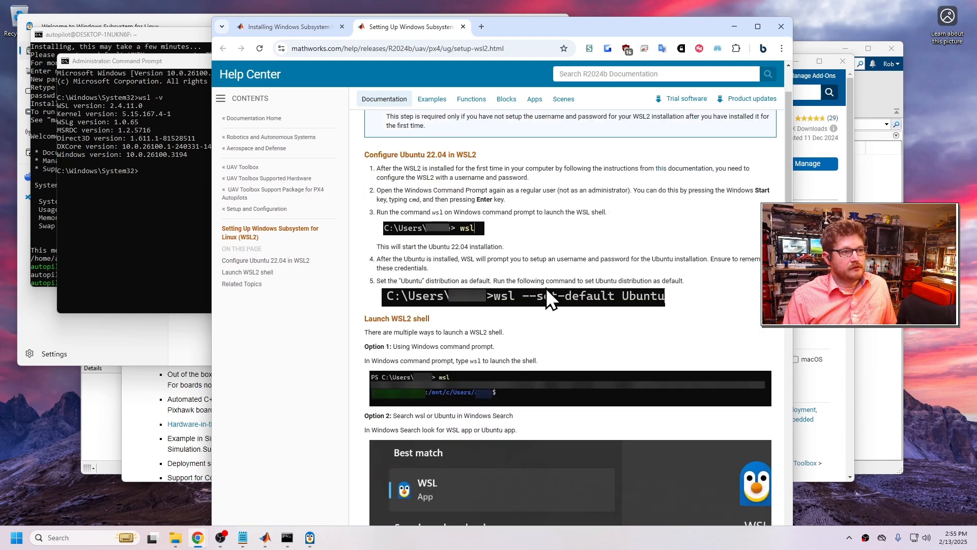
scroll(545, 288, down, 7)
scroll(545, 283, down, 3)
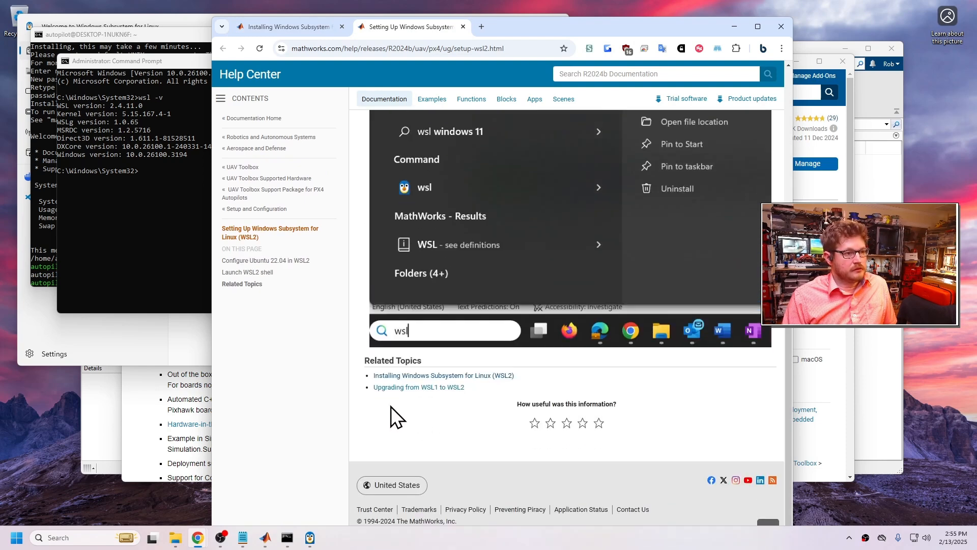
Open the Upgrading from WSL1 to WSL2 page and run its version check wsl -l -v in the Command Prompt
click(402, 388)
scroll(461, 402, down, 6)
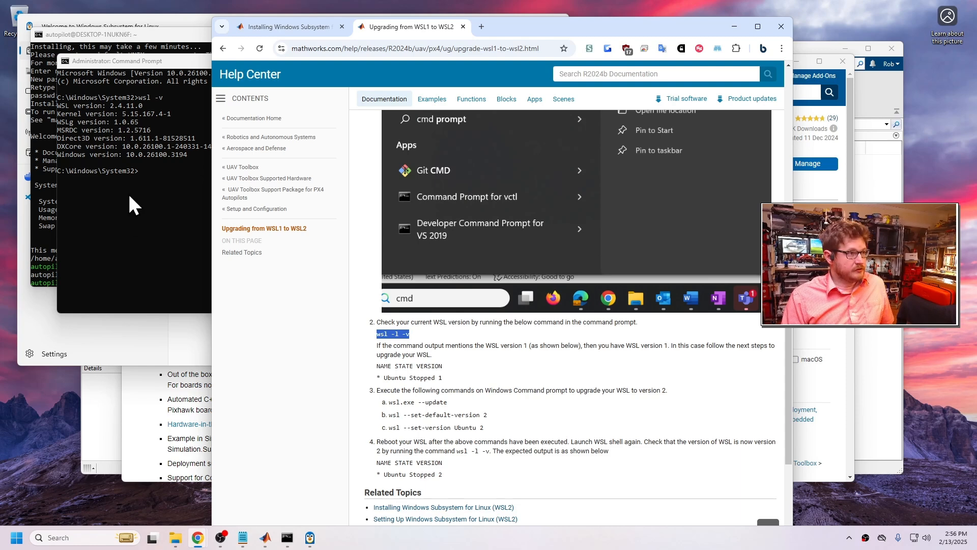
click(150, 172)
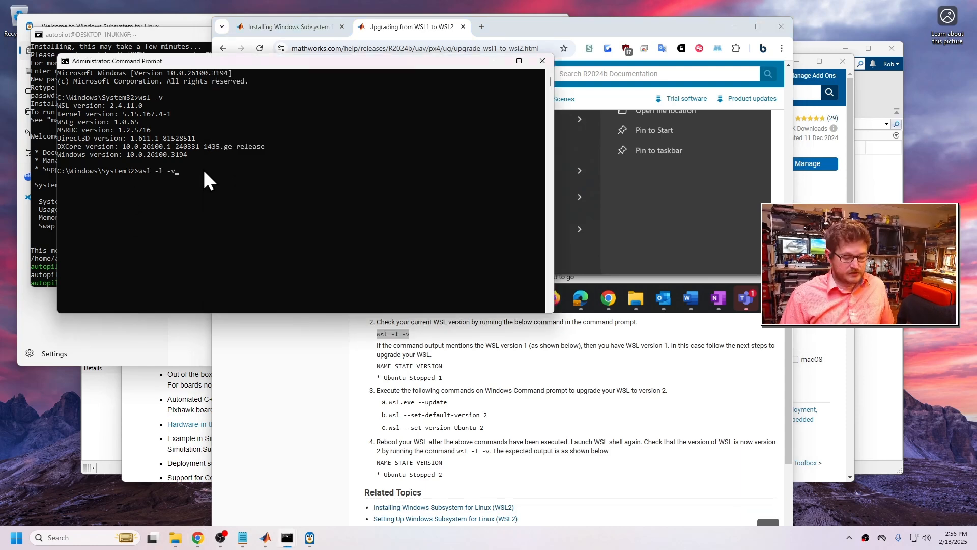
key(Return)
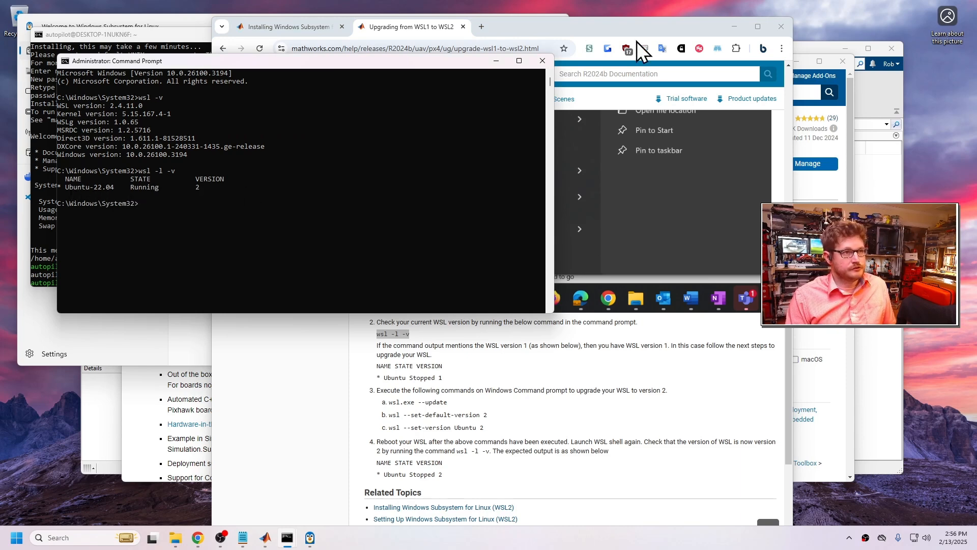
Close the administrator Command Prompt, the Welcome to Windows Subsystem for Linux window and the Ubuntu terminal
click(542, 61)
click(153, 23)
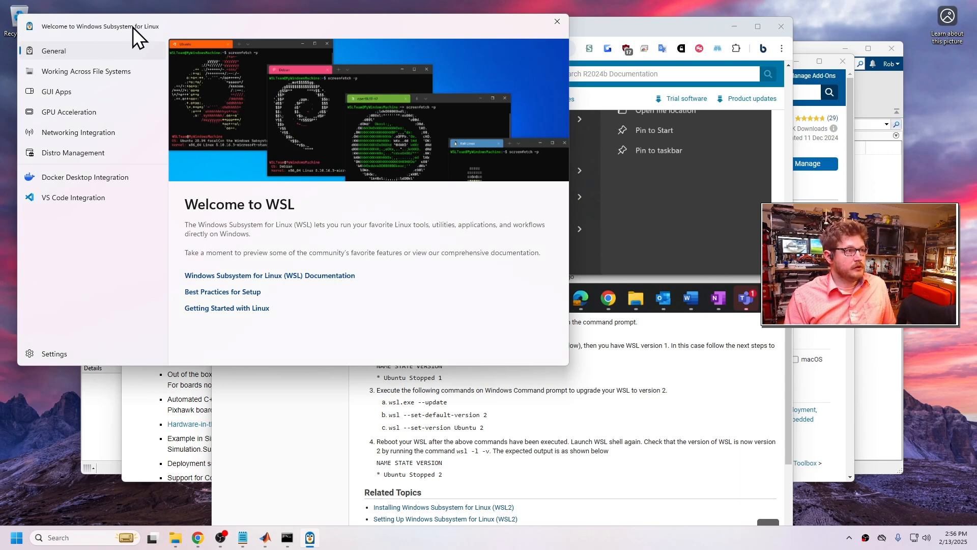
drag(135, 27, 152, 60)
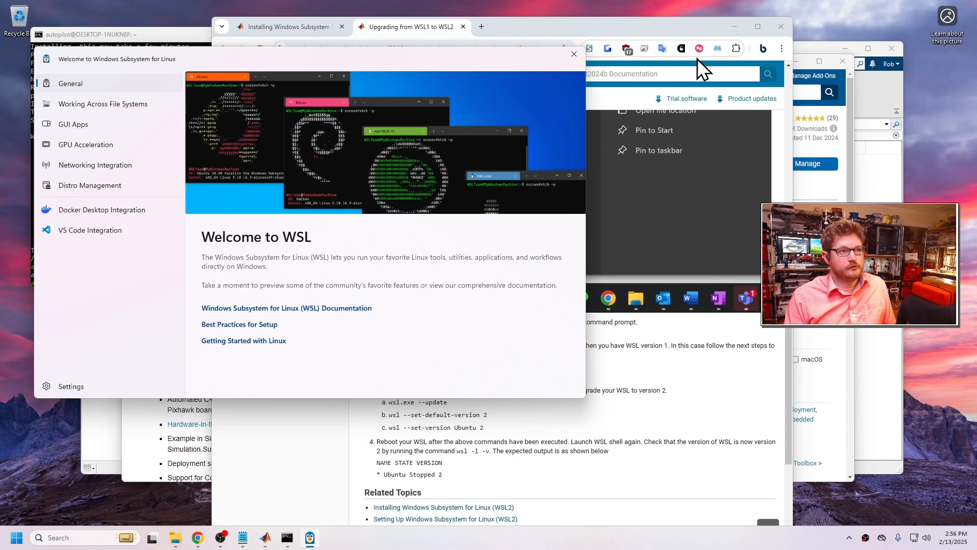
click(574, 54)
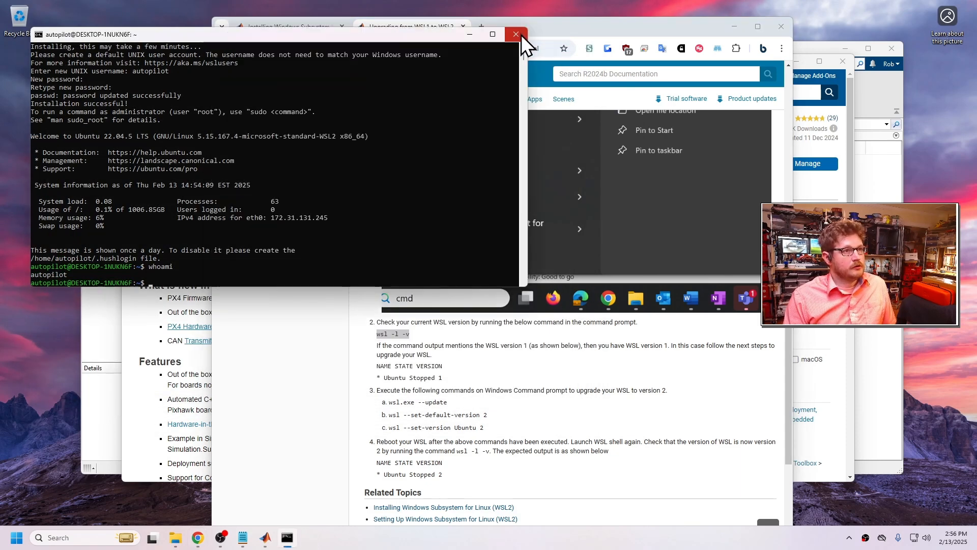
click(514, 33)
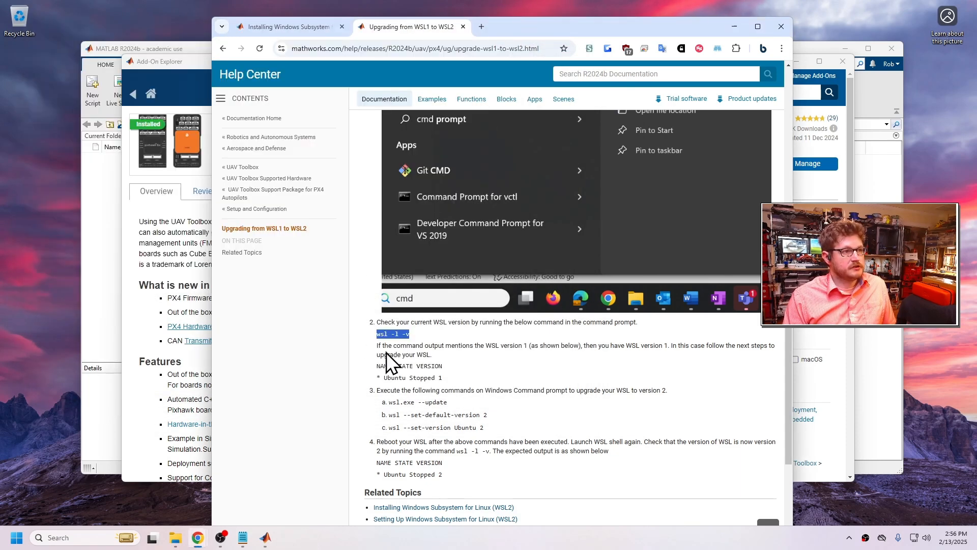
Glance over the WSL2 upgrade and installation instructions once more and close both documentation pages
drag(389, 415, 487, 414)
click(325, 27)
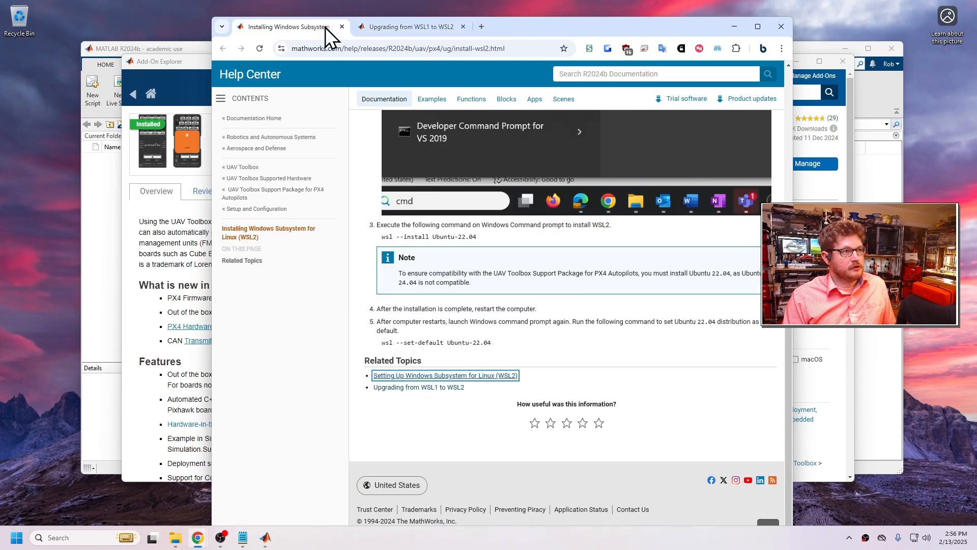
scroll(539, 309, up, 10)
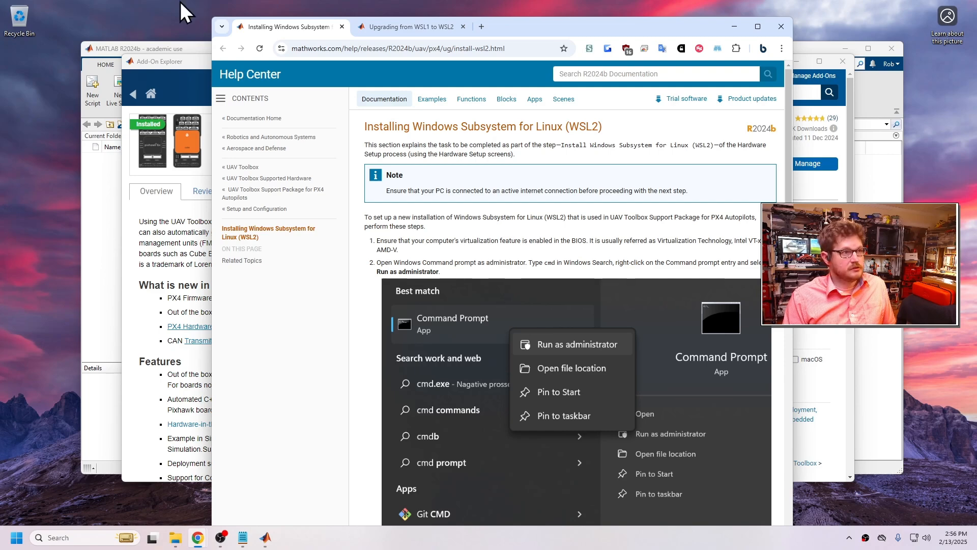
click(464, 26)
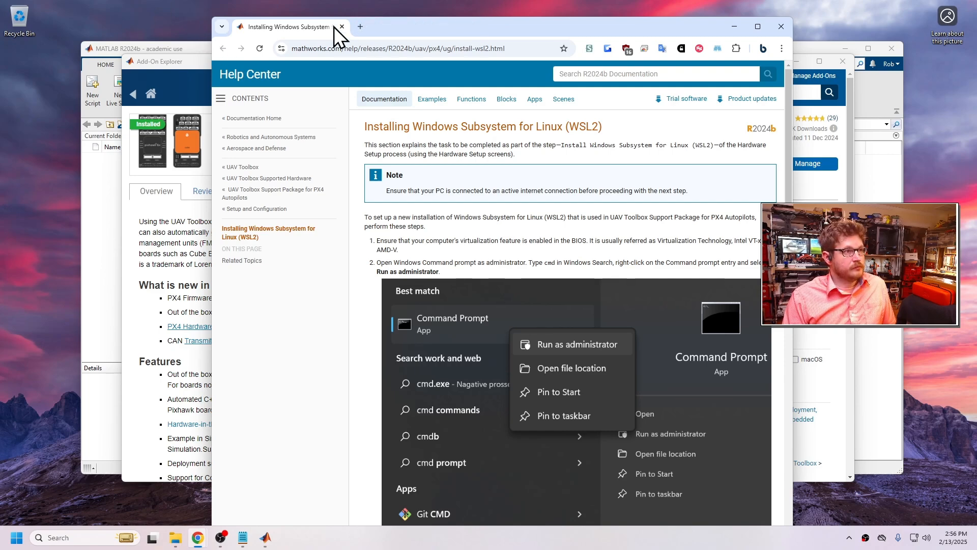
click(342, 26)
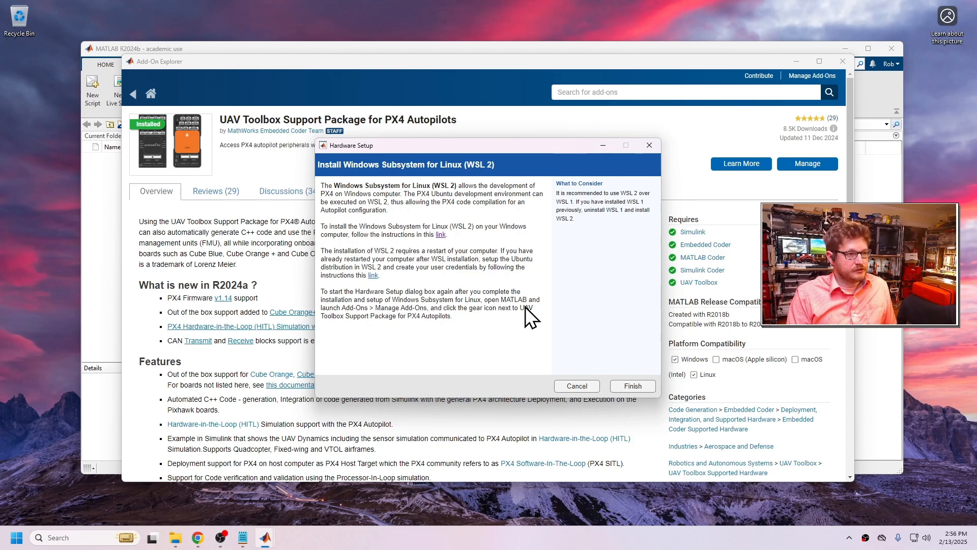
Finish the Hardware Setup dialog and open the Add-On Manager in place of the Add-On Explorer
click(643, 386)
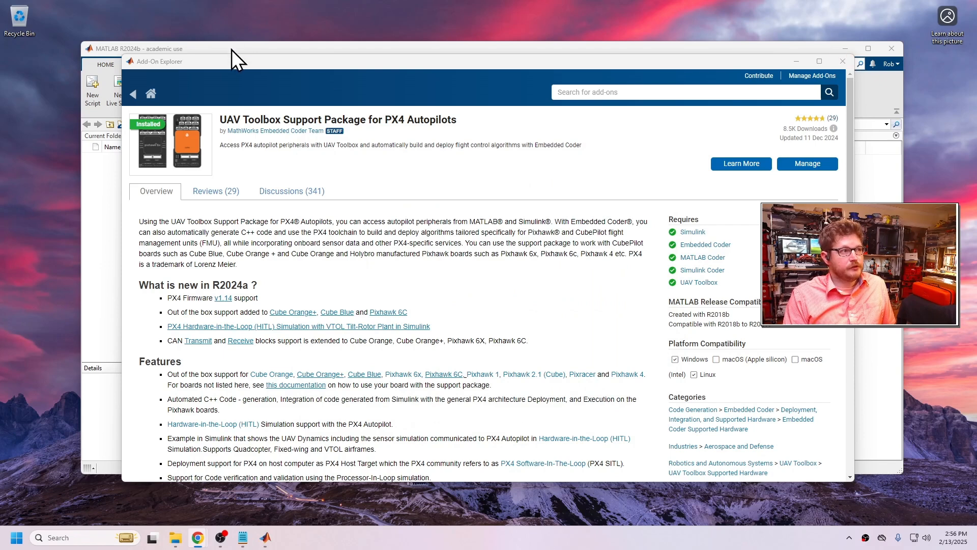
click(841, 62)
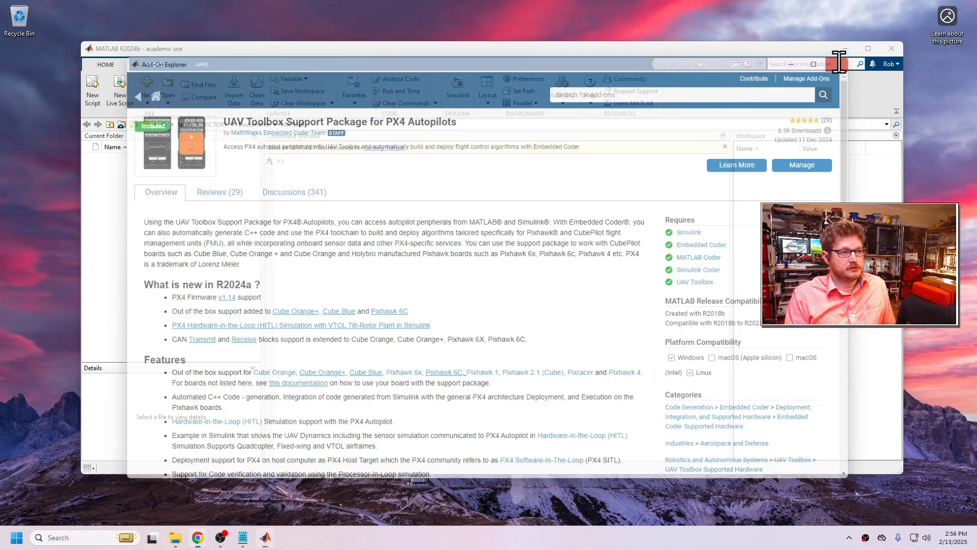
click(552, 99)
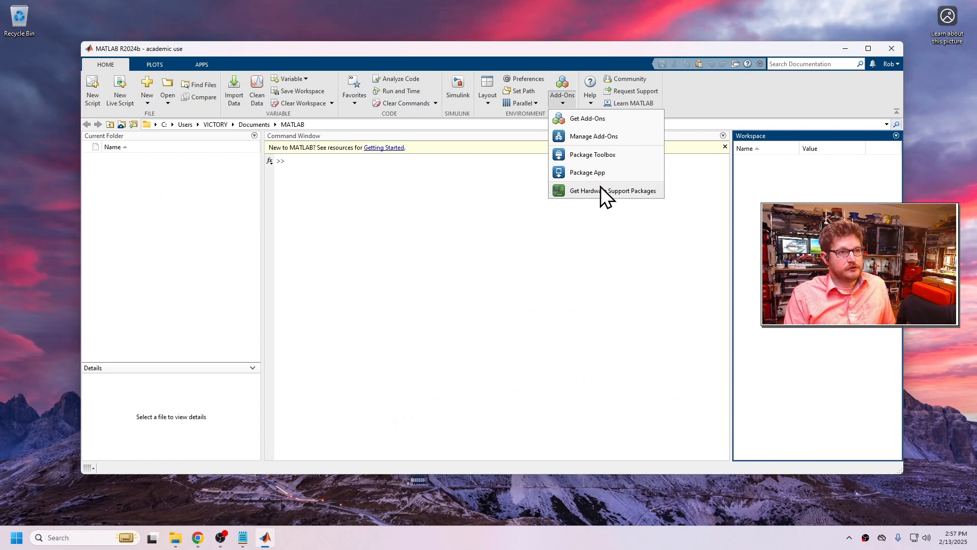
click(600, 135)
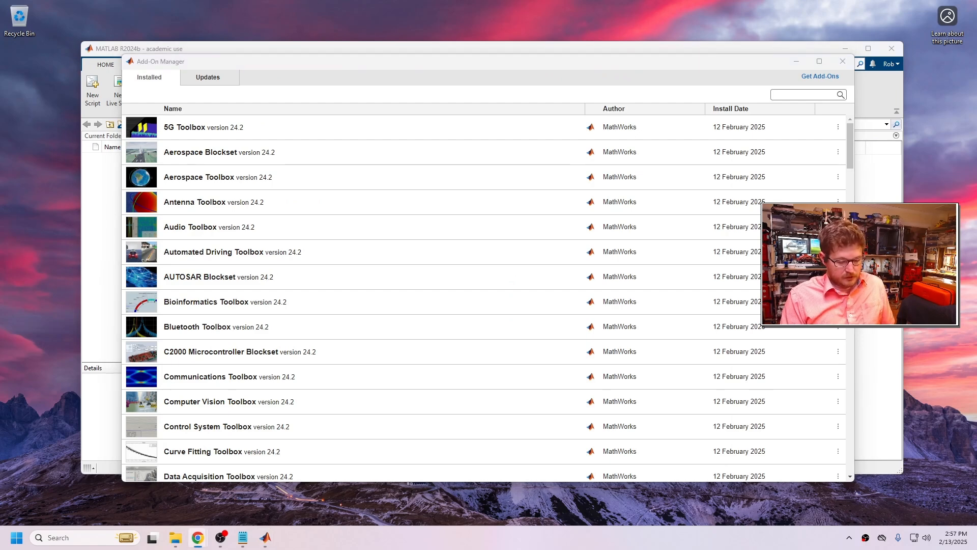
Review the PX4 Setup and Configuration page and its support package installation page for how to start Hardware Setup, and minimize the browser
drag(0, 326, 487, 1)
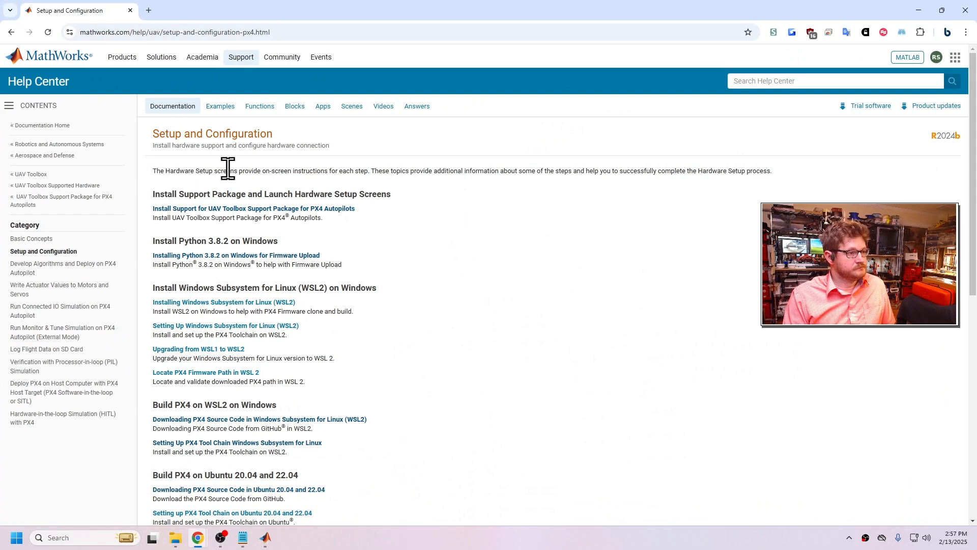
scroll(432, 345, down, 2)
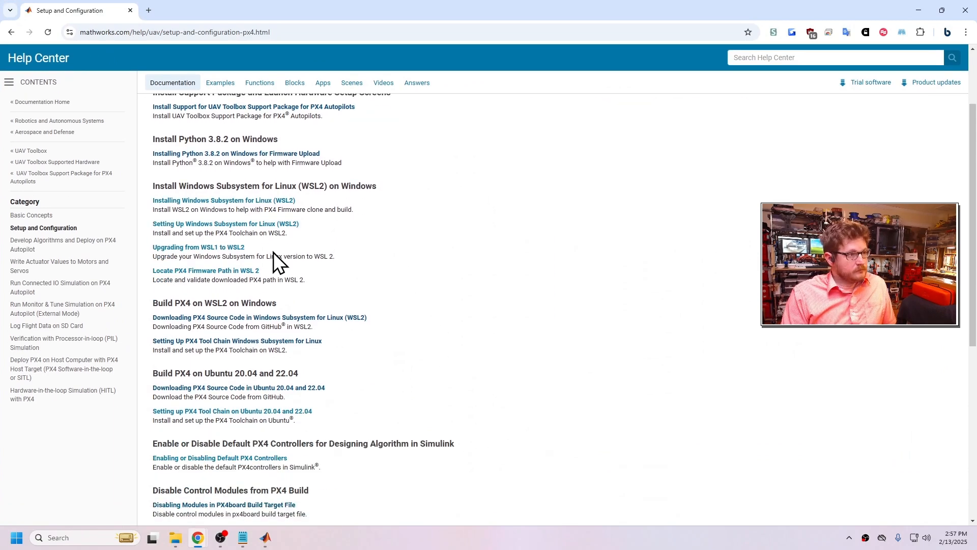
scroll(275, 250, up, 2)
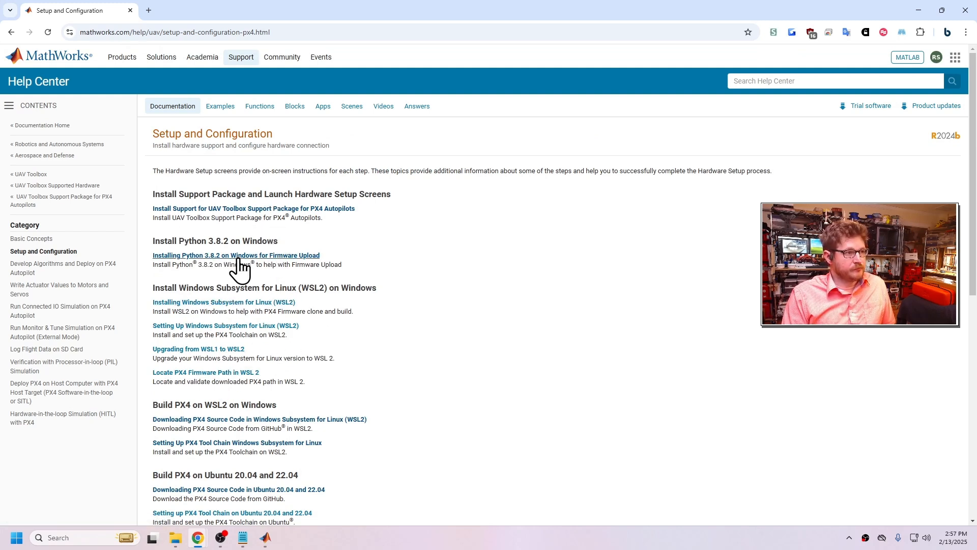
click(272, 209)
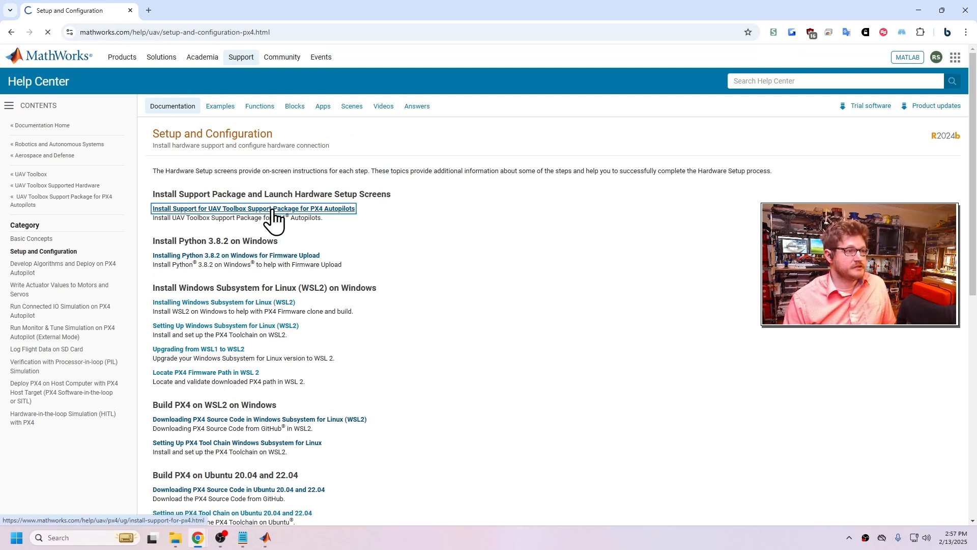
scroll(283, 198, down, 4)
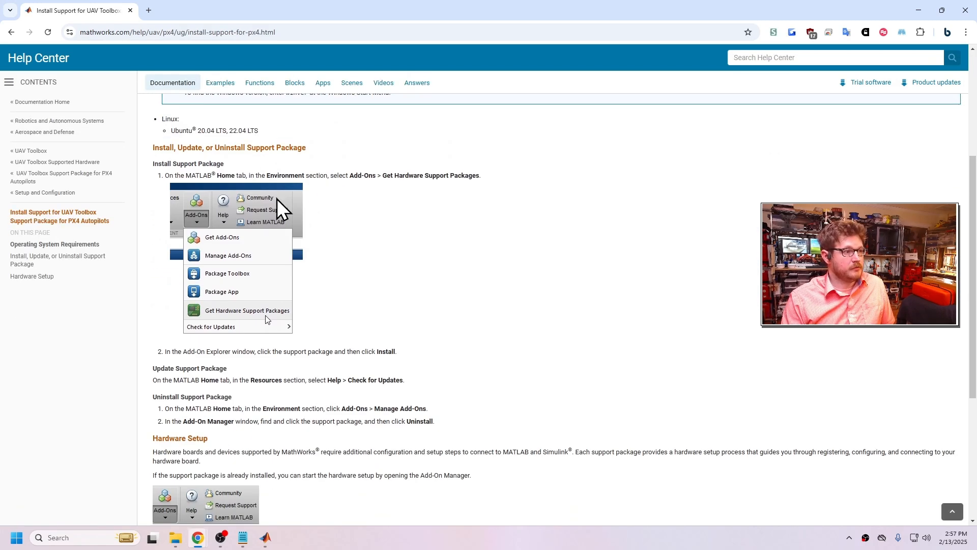
scroll(277, 199, down, 5)
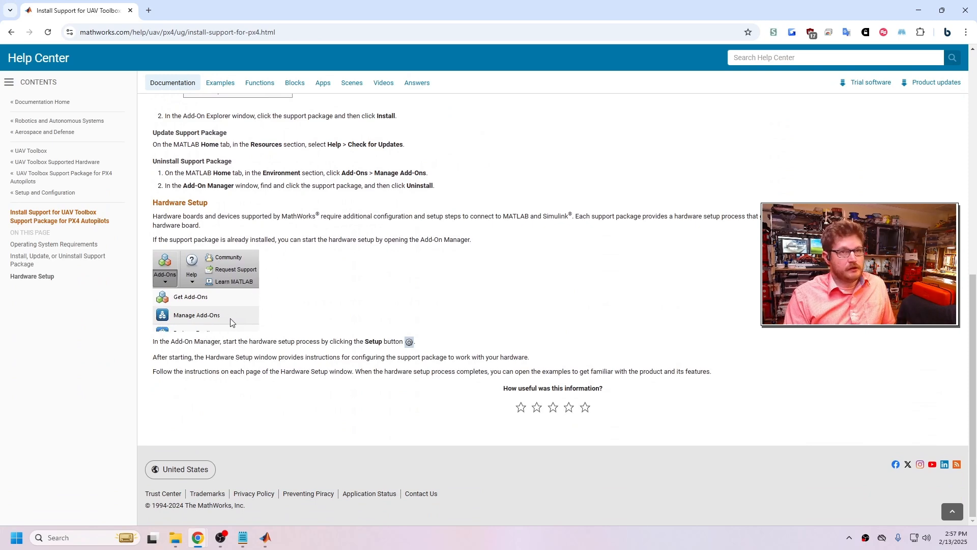
click(919, 11)
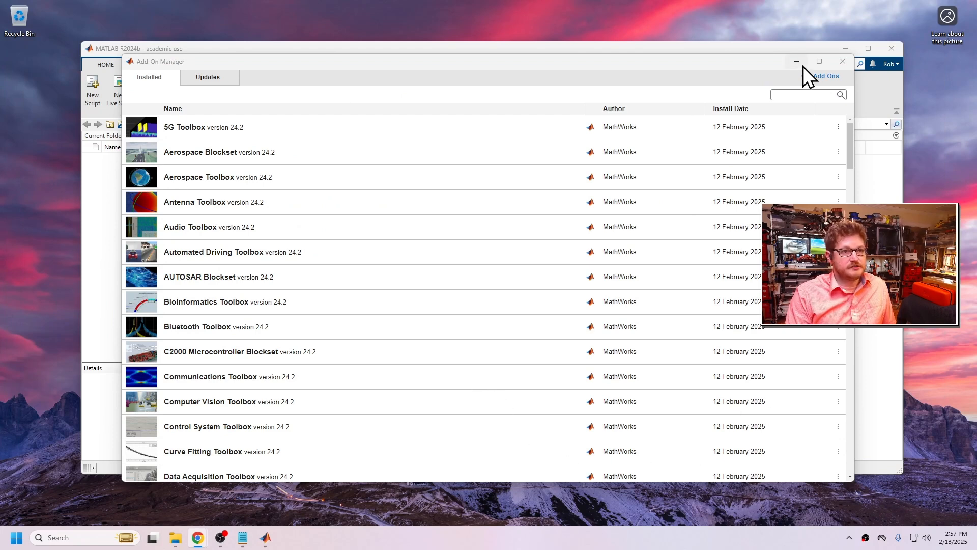
Find the UAV Toolbox Support Package for PX4 Autopilots by searching the installed add-ons for px4, and start its hardware setup
click(797, 95)
text(px)
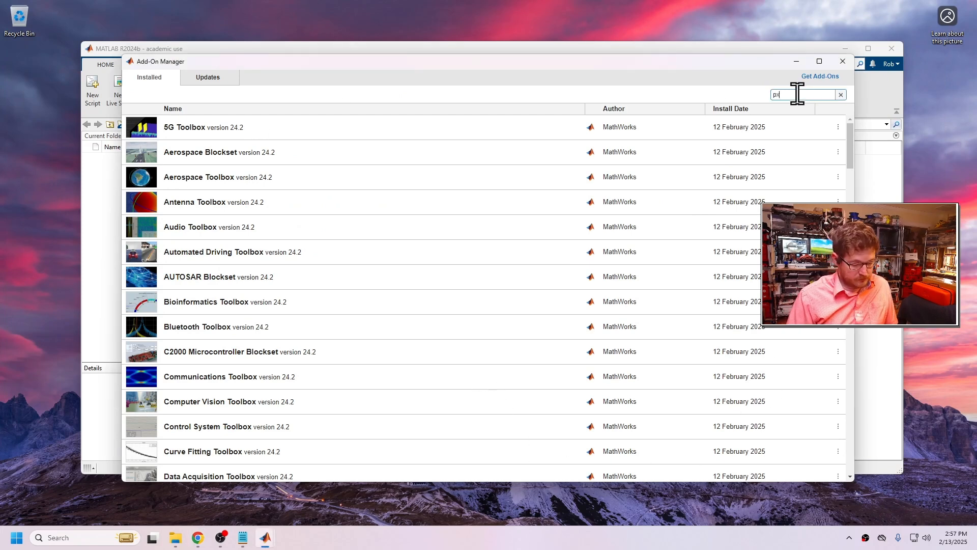
text(4)
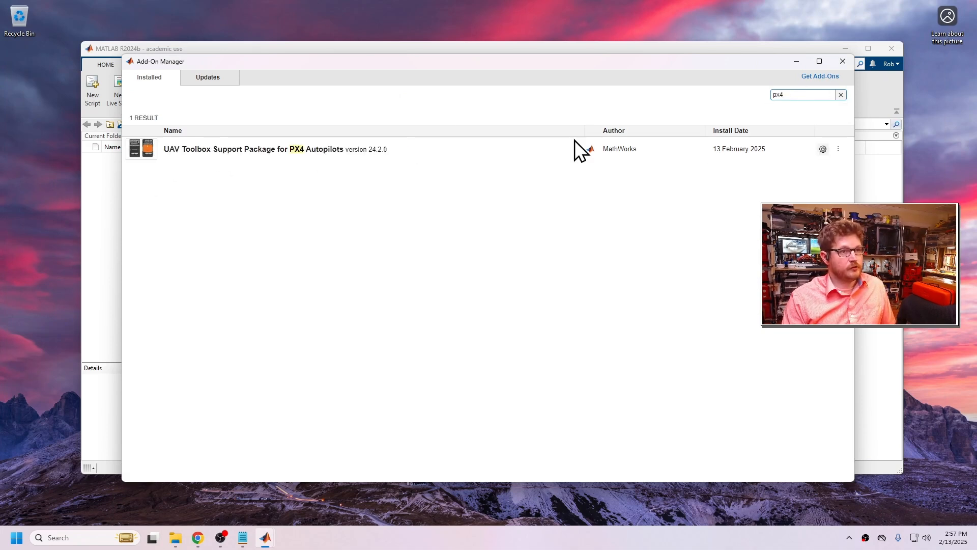
click(824, 149)
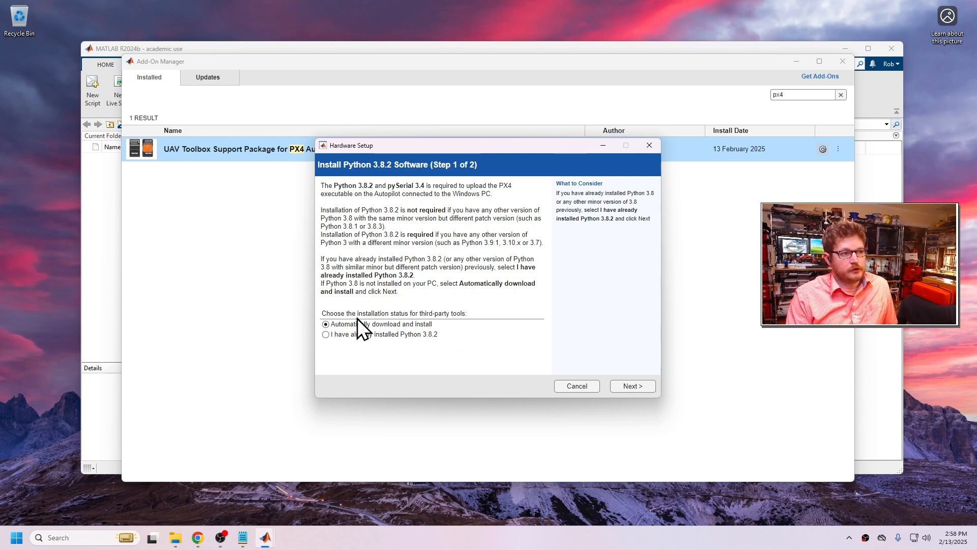
Automatically download and install Python 3.8.2 and pySerial 3.4 to C:\Python38, and continue to the Download PX4 Source Code page
click(634, 386)
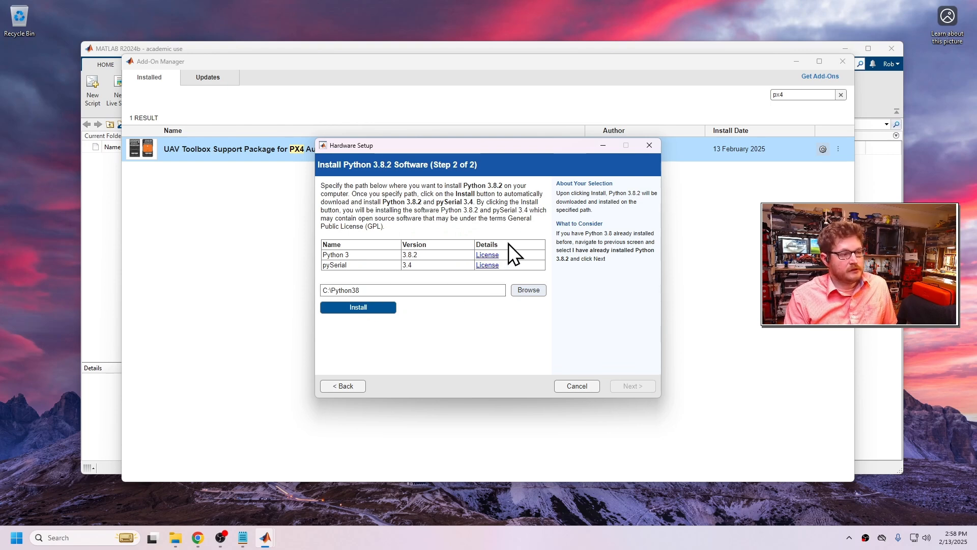
click(366, 290)
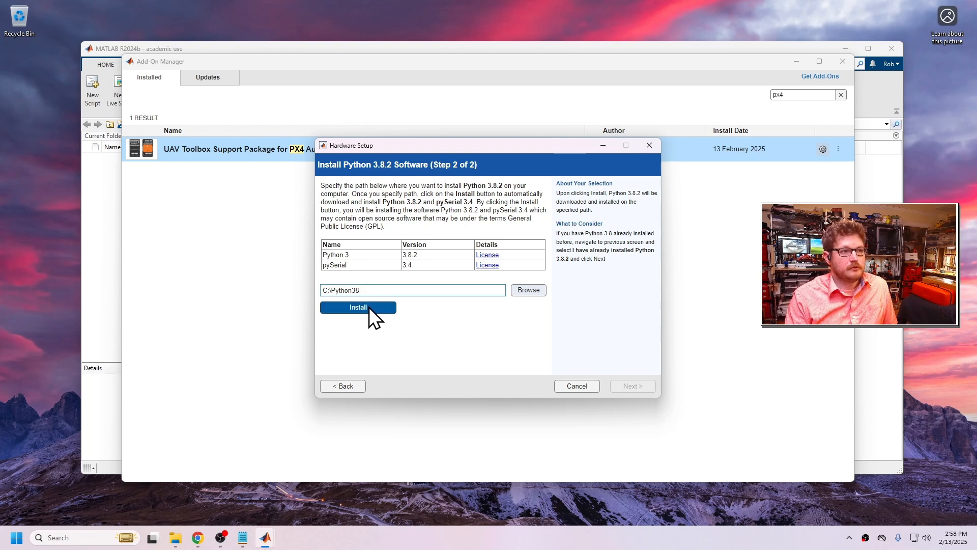
click(369, 307)
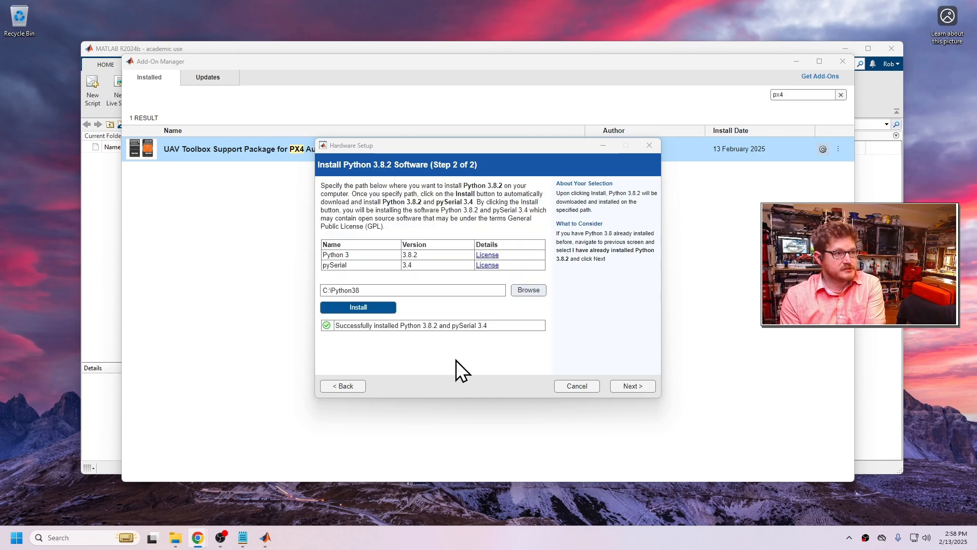
click(647, 388)
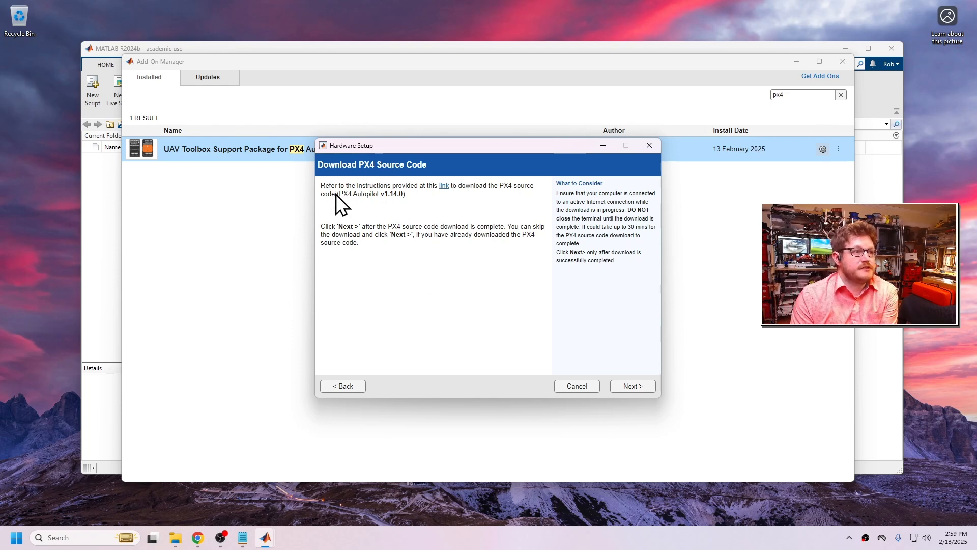
Open the linked PX4 source code download instructions and snap the browser window to half of the screen beside the setup dialog
click(444, 186)
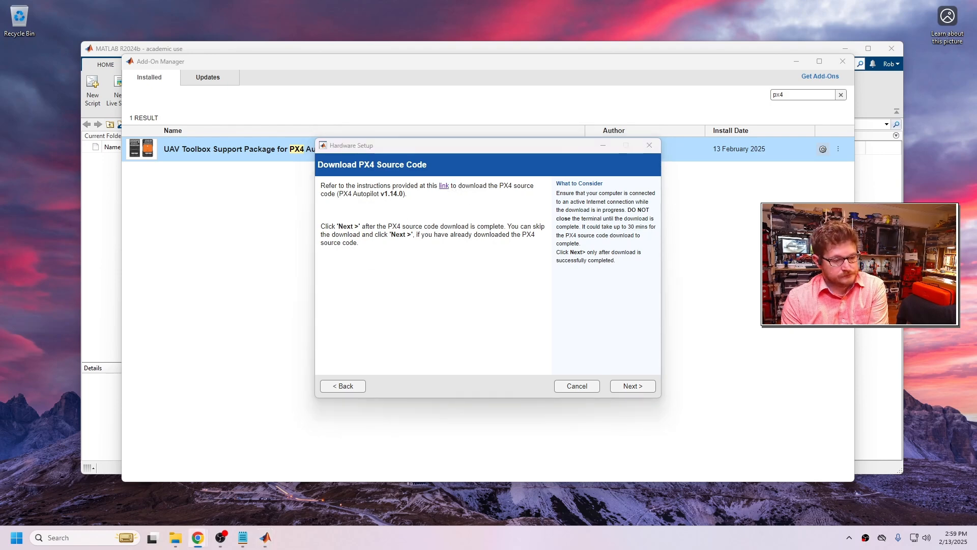
drag(526, 125, 423, 25)
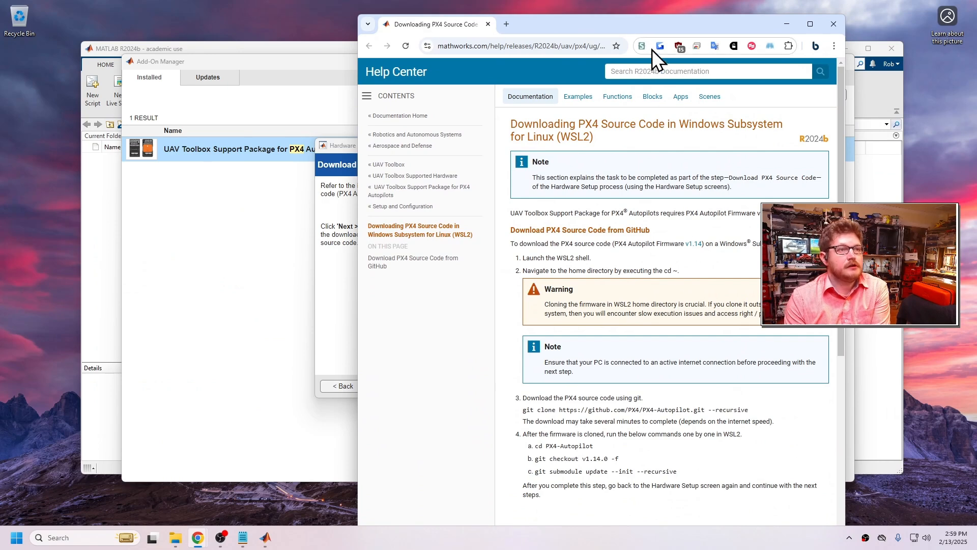
drag(658, 29, 976, 106)
key(Escape)
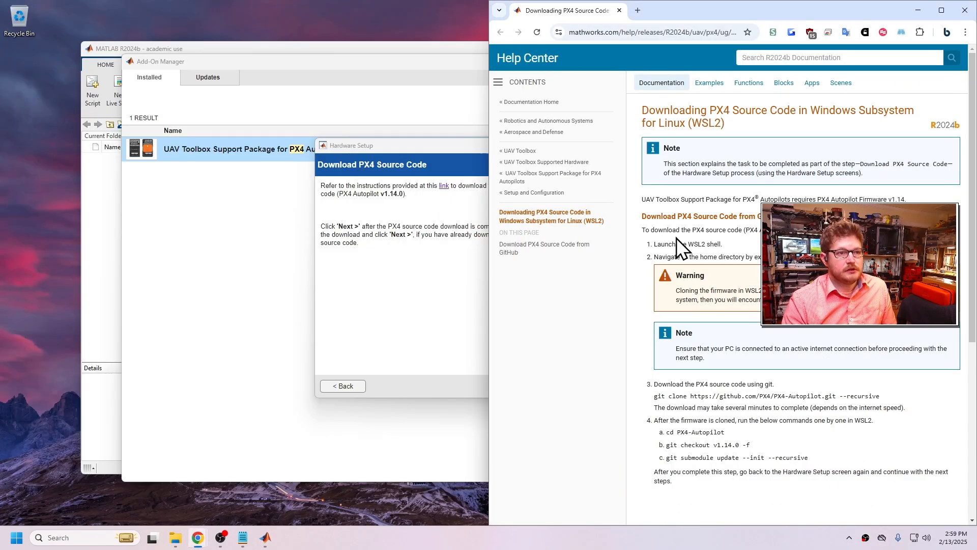
drag(737, 247, 659, 245)
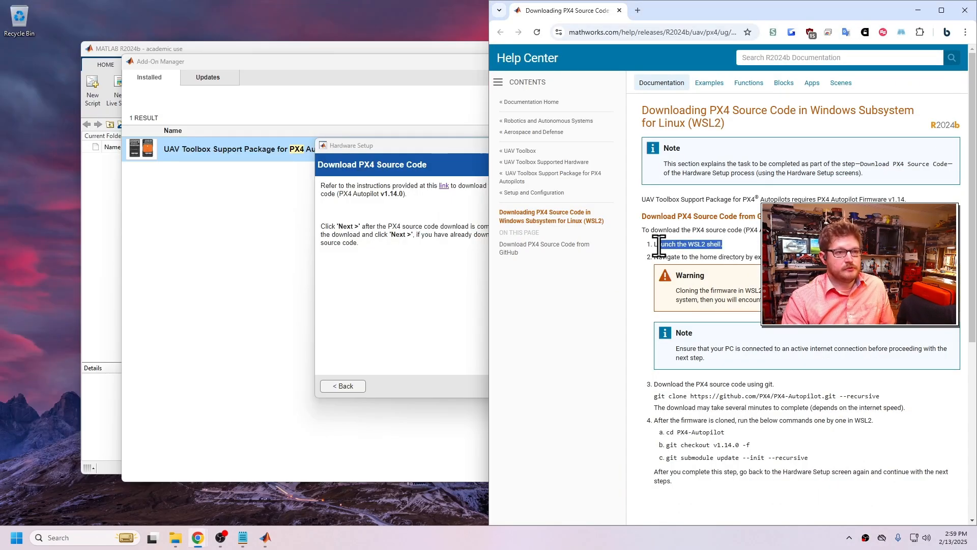
click(749, 242)
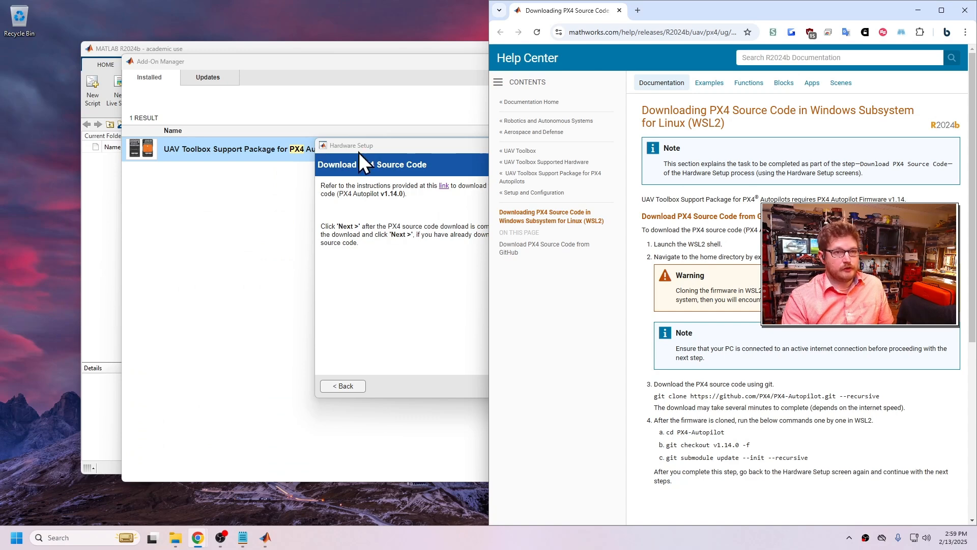
Open the Command Prompt as administrator and launch the WSL2 shell with the command wsl
key(super)
text(cmd)
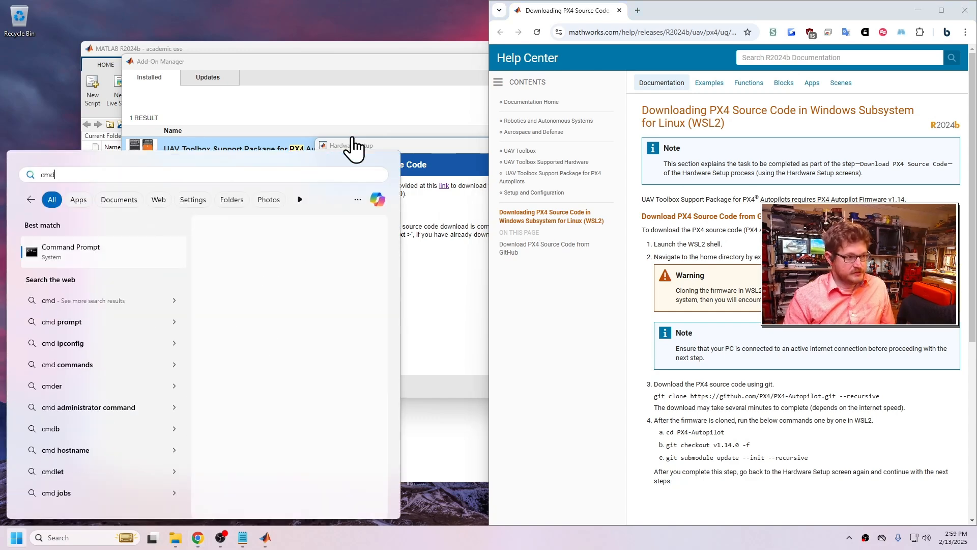
click(277, 340)
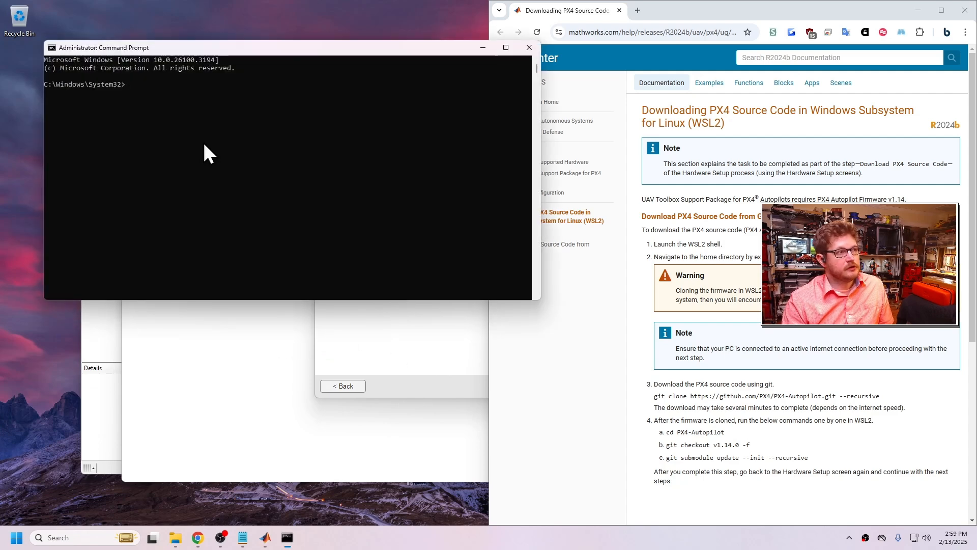
text(wsl)
key(Return)
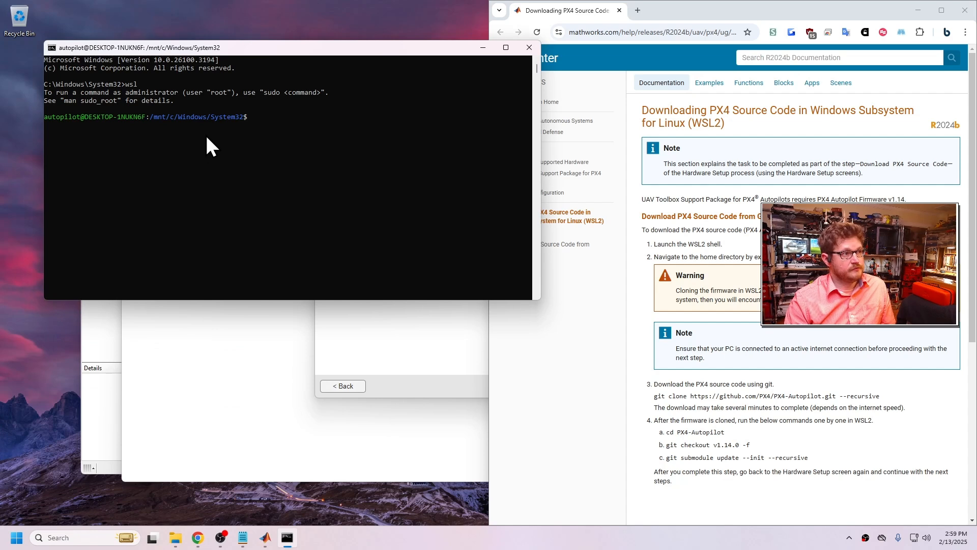
Shift the terminal clear of the instructions and change to the WSL home directory with cd ~
drag(298, 49, 273, 50)
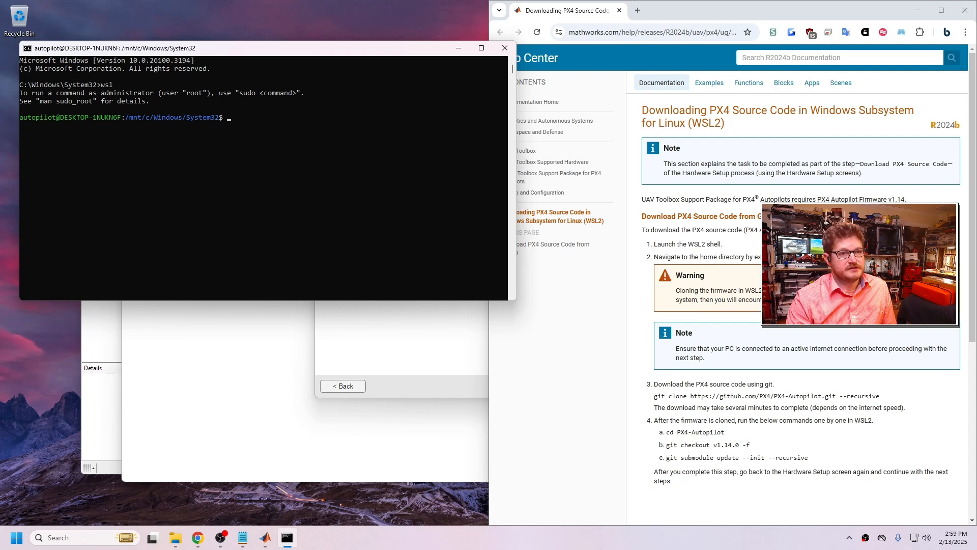
click(240, 118)
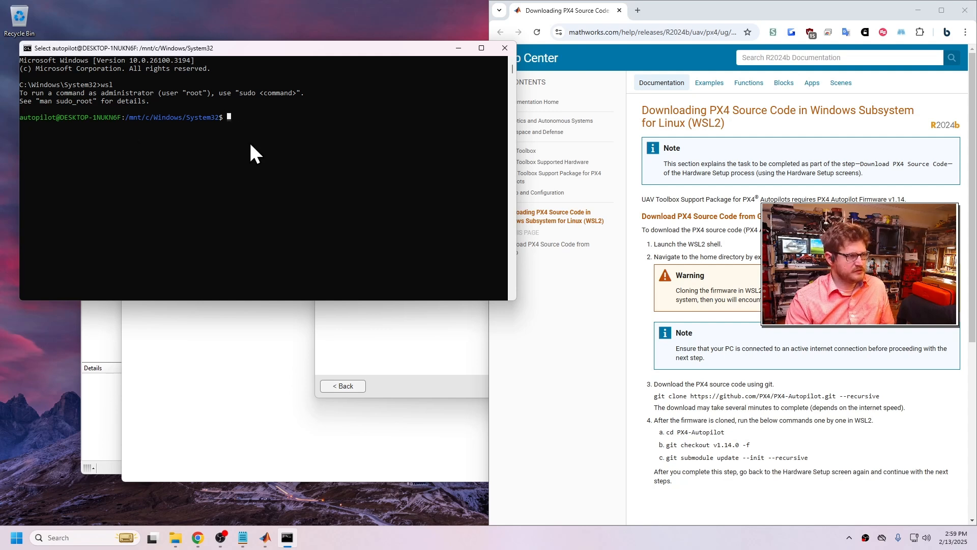
text(cd !)
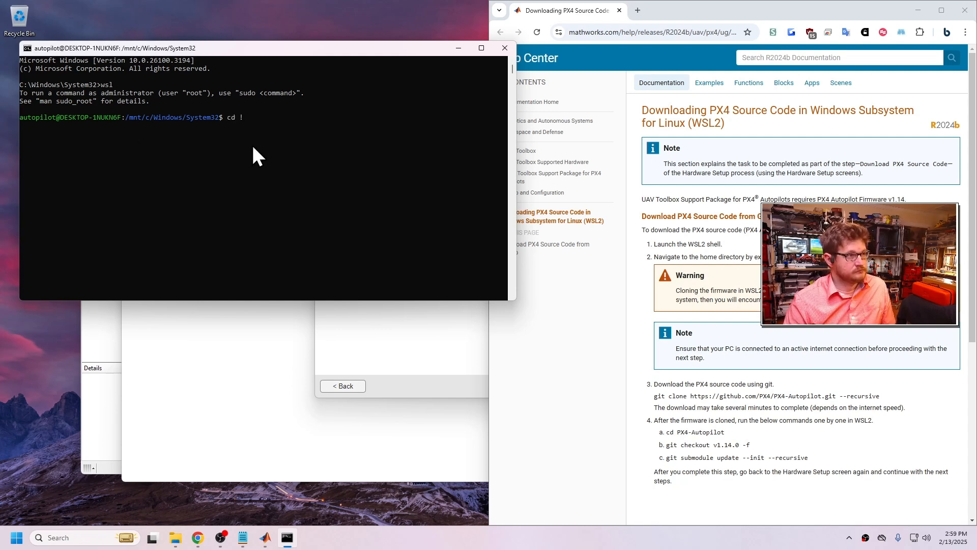
key(Return)
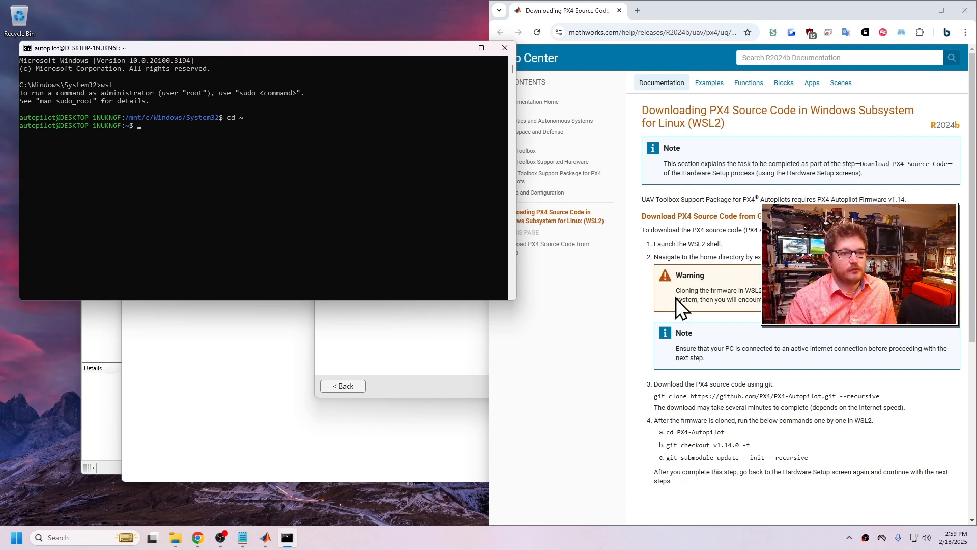
scroll(685, 341, down, 1)
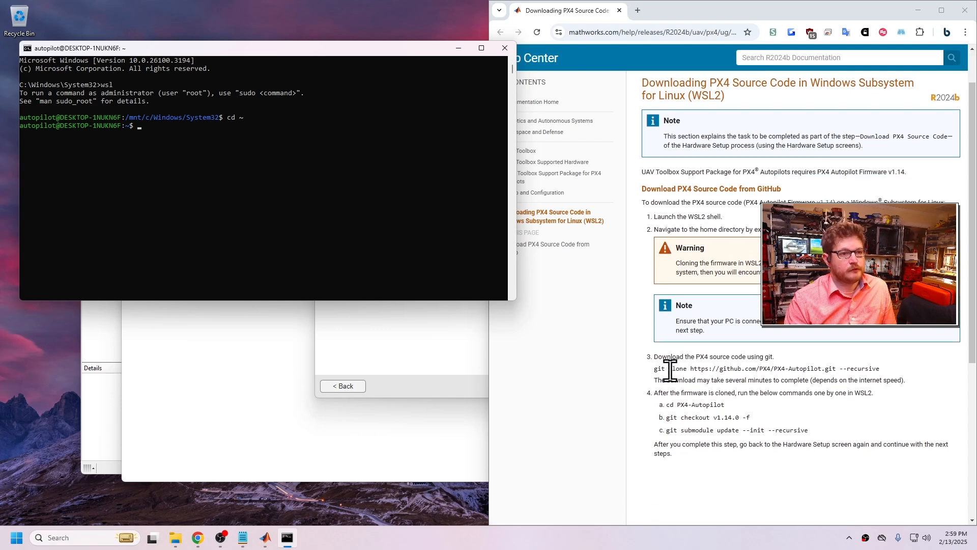
click(661, 368)
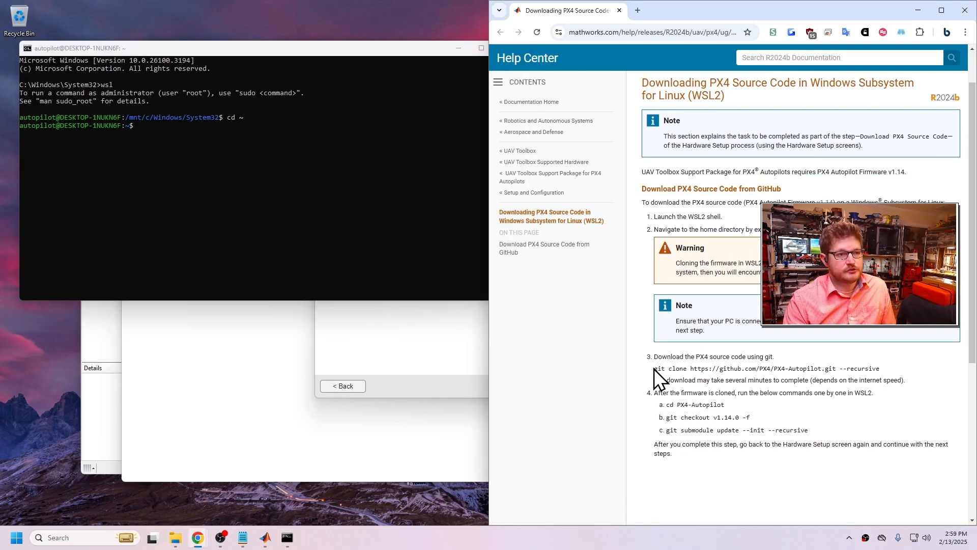
drag(654, 368, 884, 368)
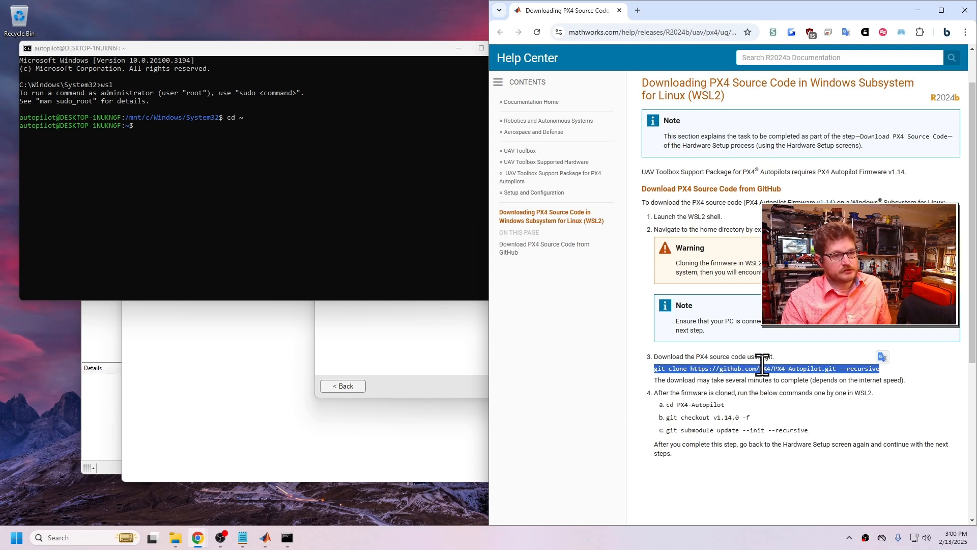
click(139, 126)
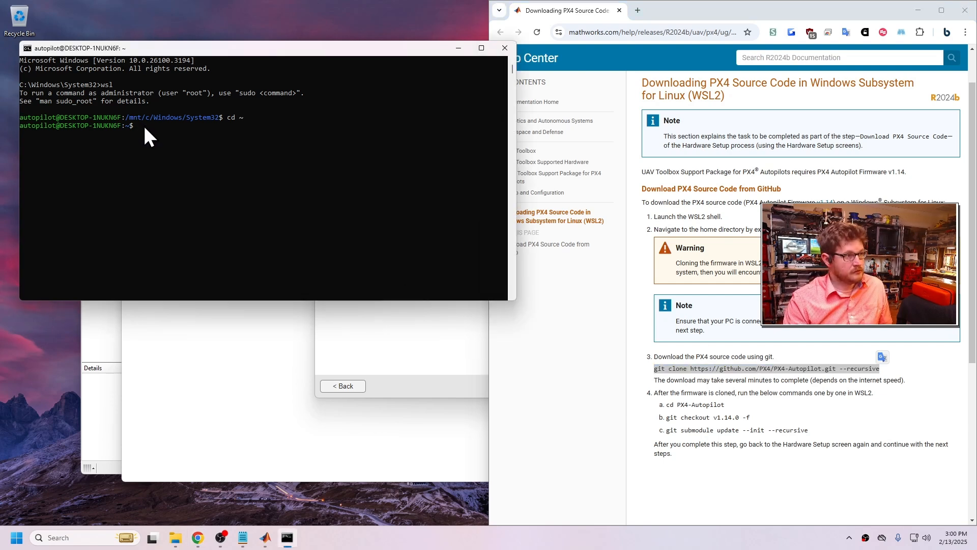
drag(135, 119, 134, 120)
key(ctrl+v)
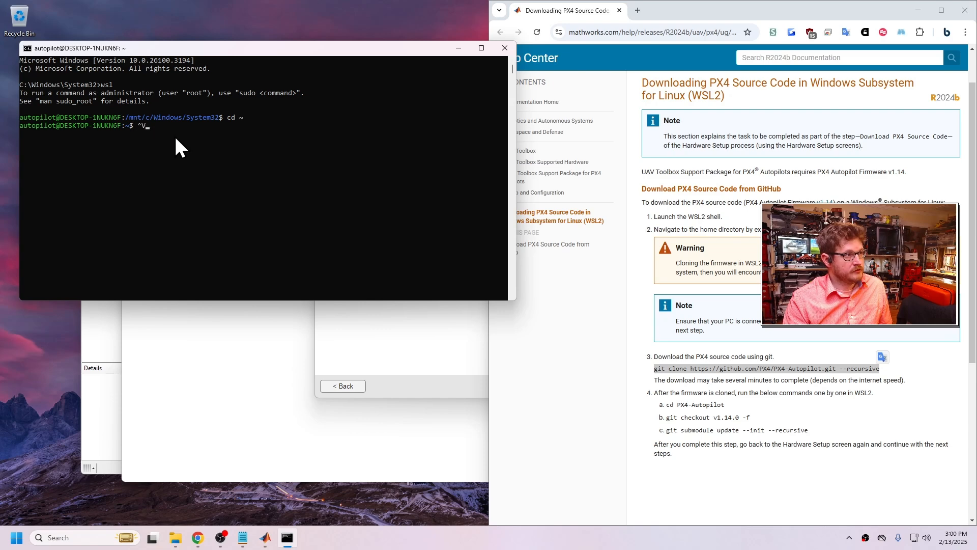
key(BackSpace)
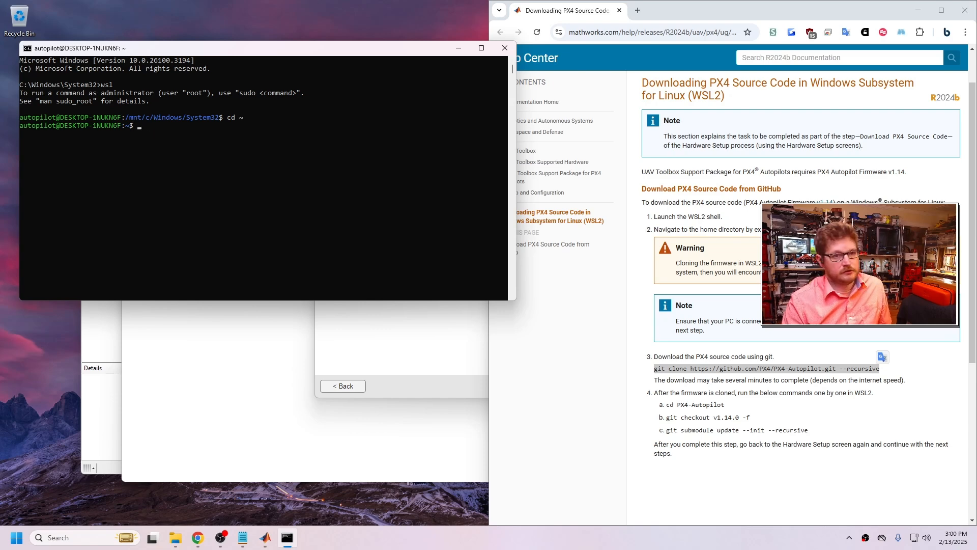
right_click(743, 367)
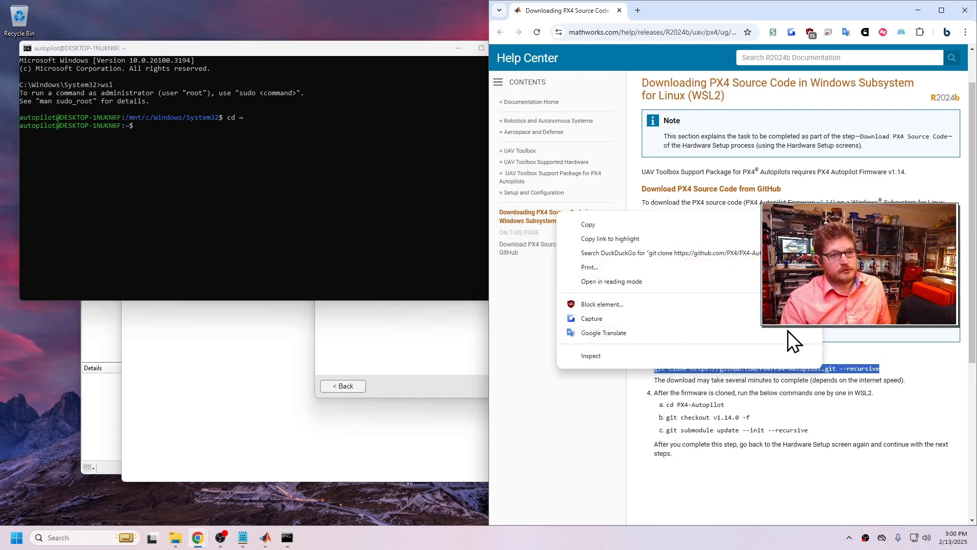
click(629, 219)
click(183, 133)
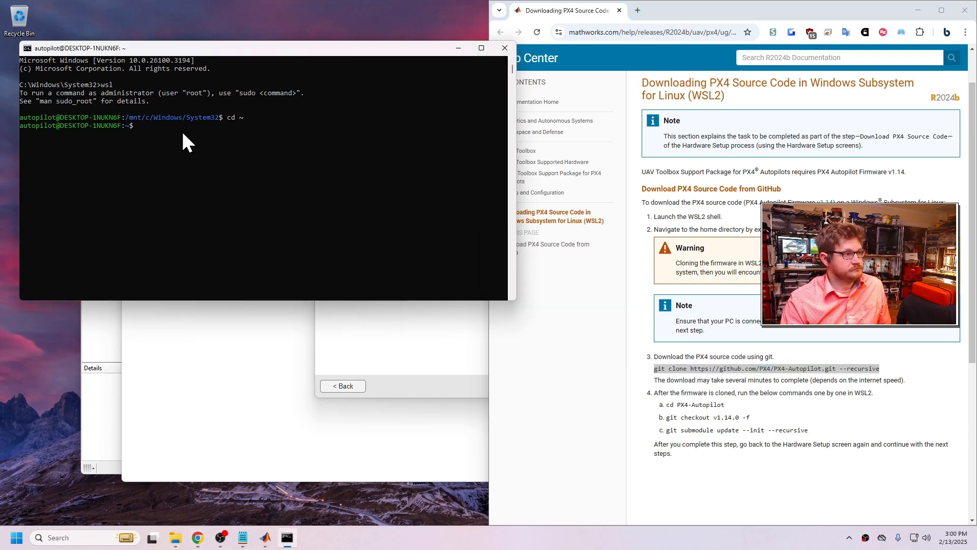
key(ctrl+v)
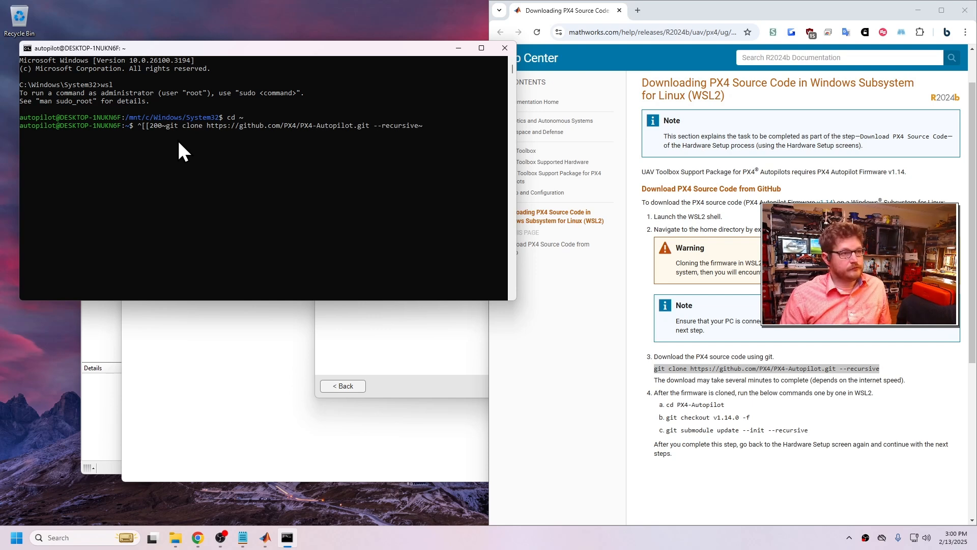
Remove the stray characters in front of the pasted git clone command and try to run it
key(BackSpace)
key(BackSpace)
key(BackSpace)
key(BackSpace)
key(BackSpace)
key(BackSpace)
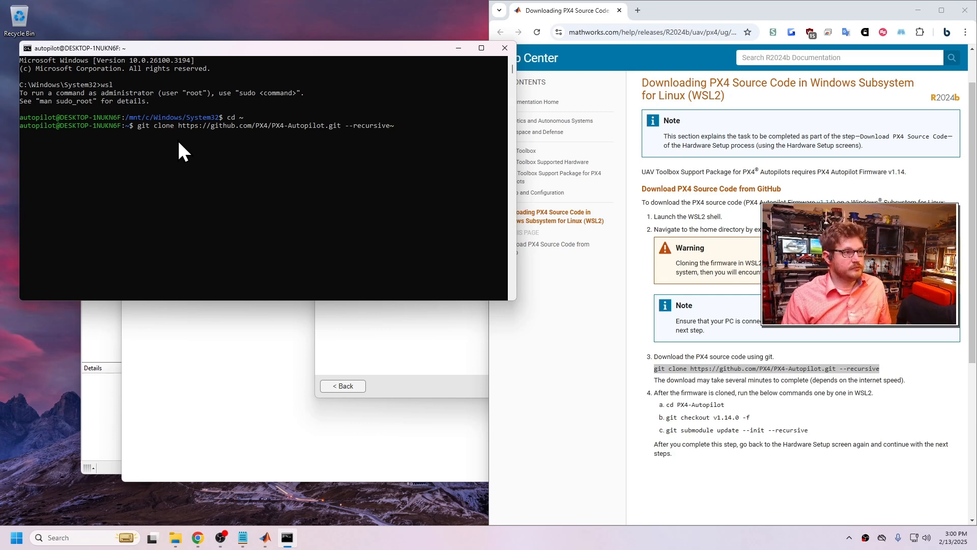
key(Return)
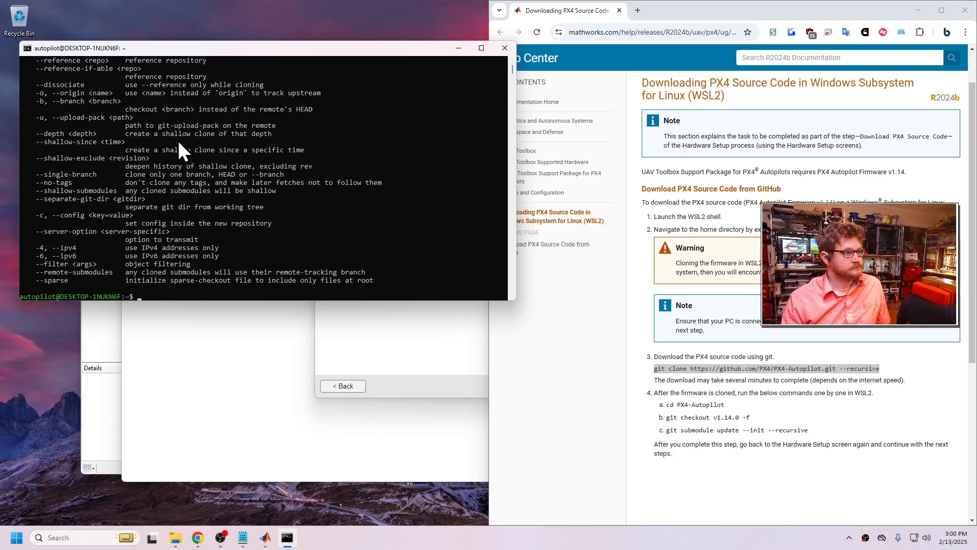
scroll(178, 140, up, 10)
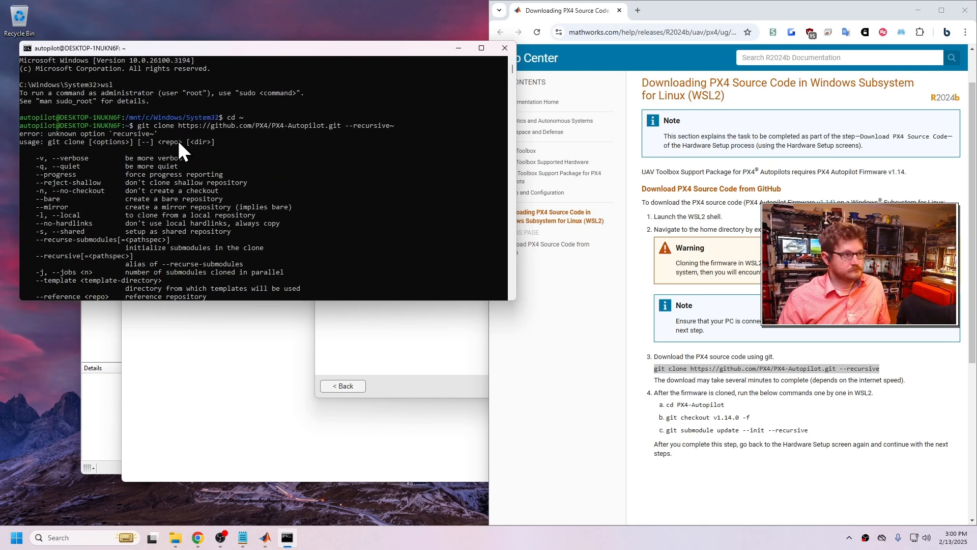
scroll(188, 139, down, 10)
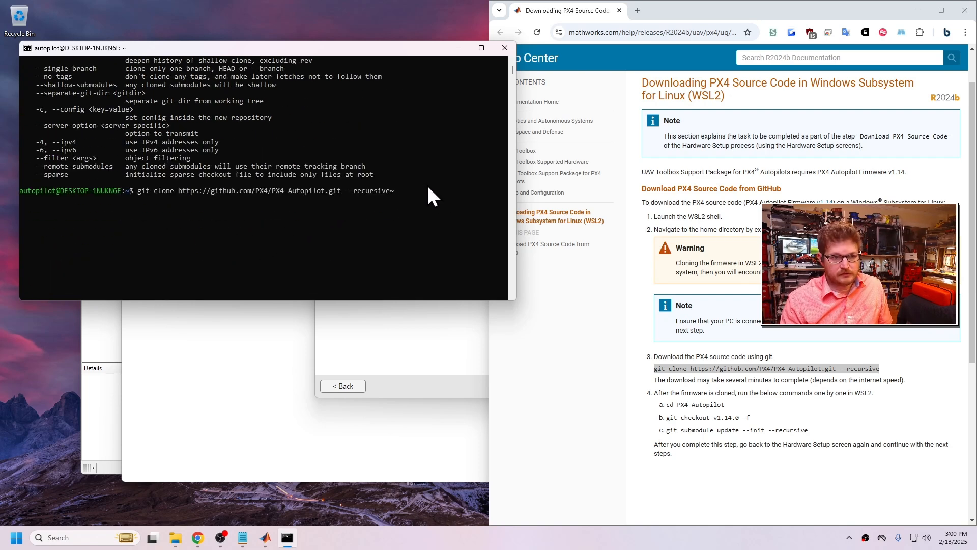
key(BackSpace)
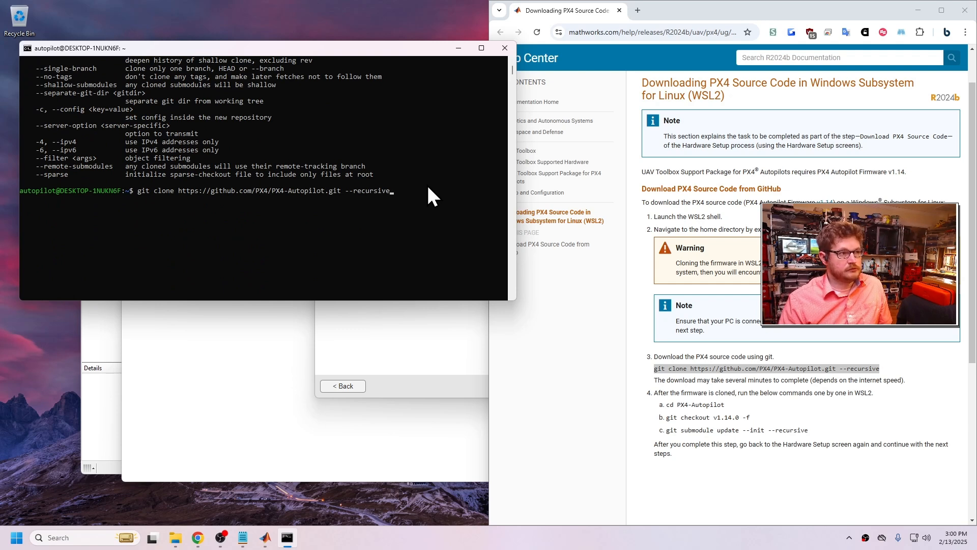
click(885, 374)
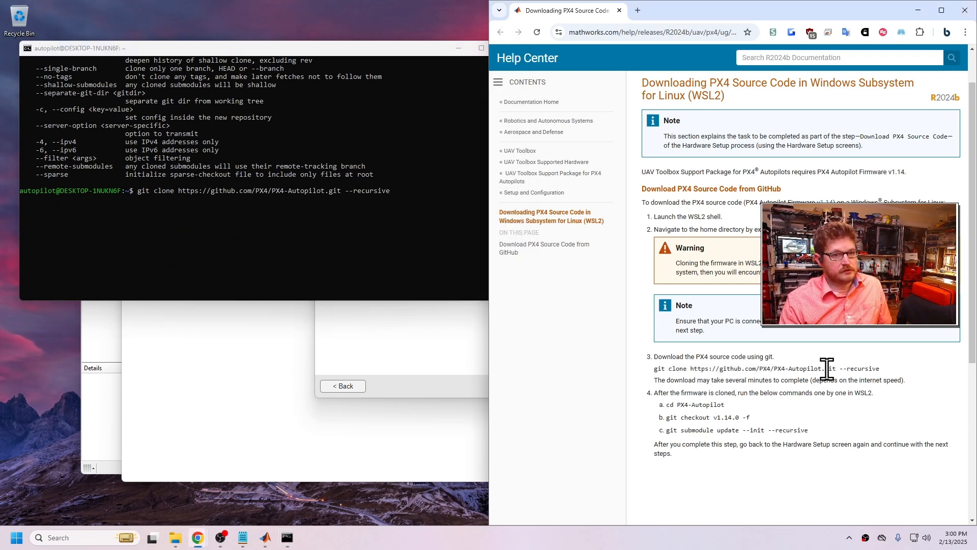
click(334, 248)
key(Return)
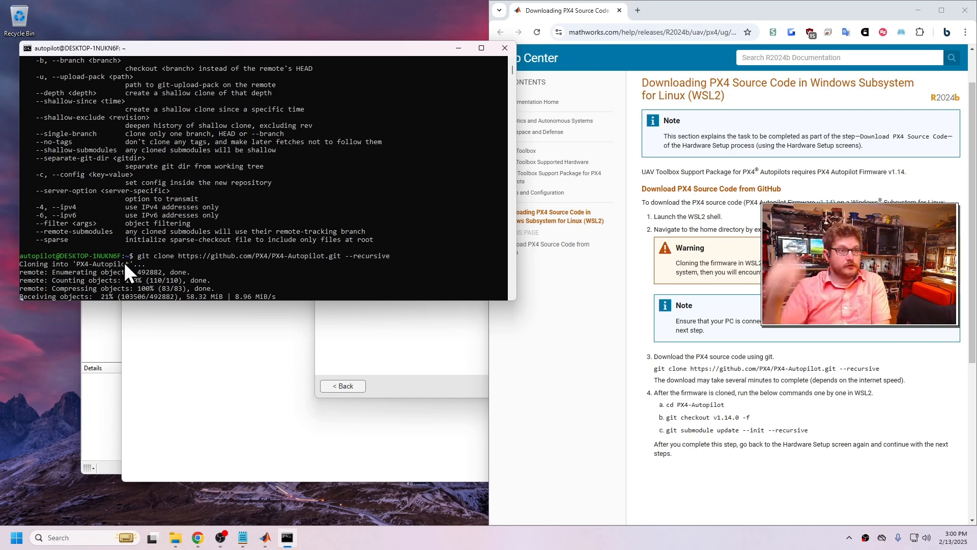
click(638, 10)
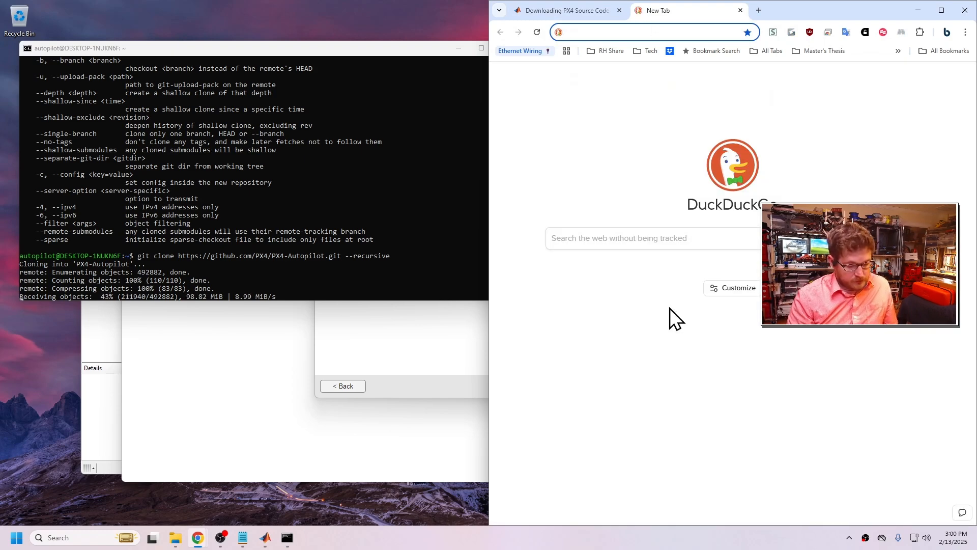
click(611, 12)
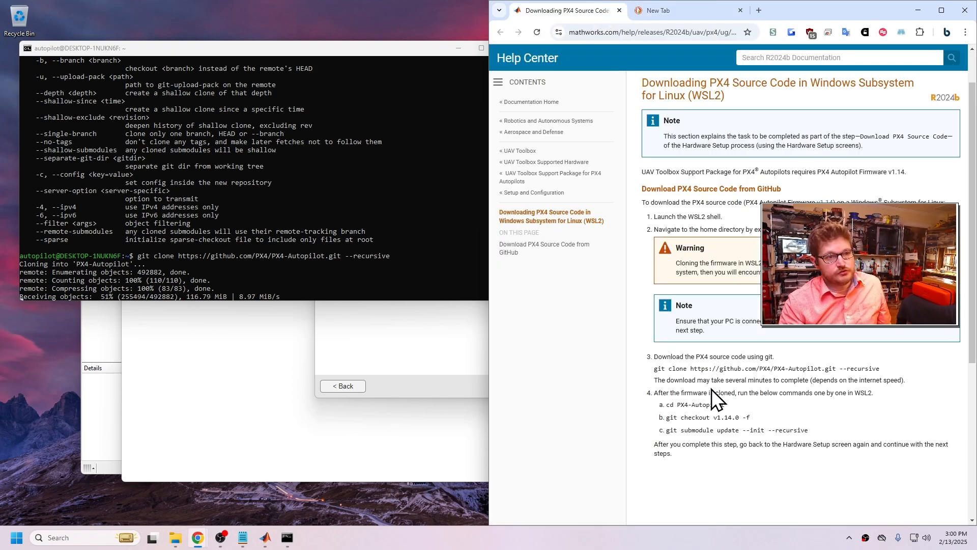
drag(691, 369, 836, 369)
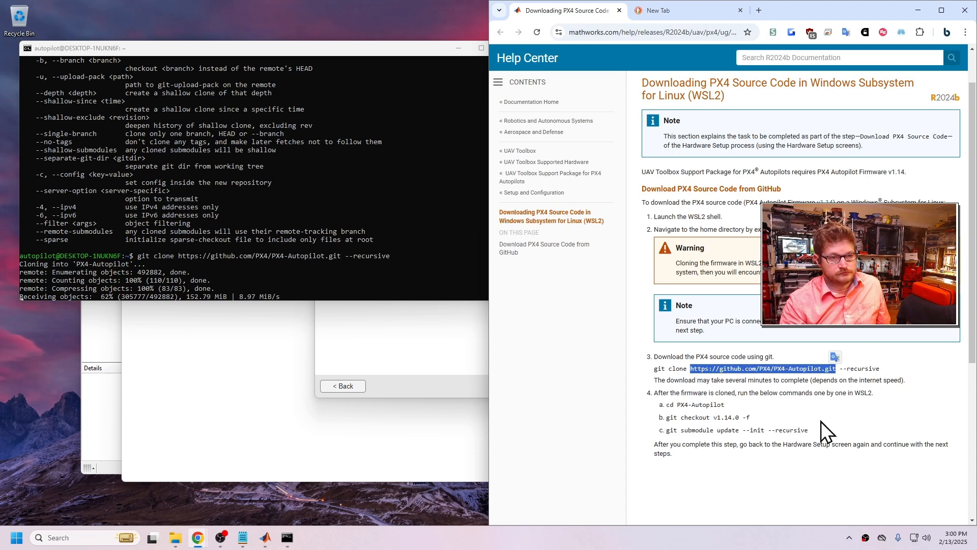
click(658, 11)
key(ctrl+v)
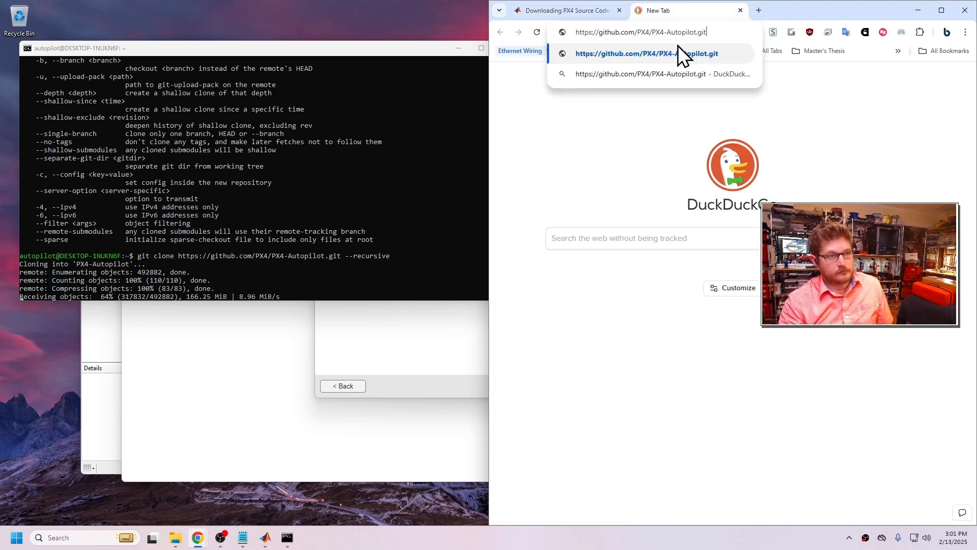
key(Return)
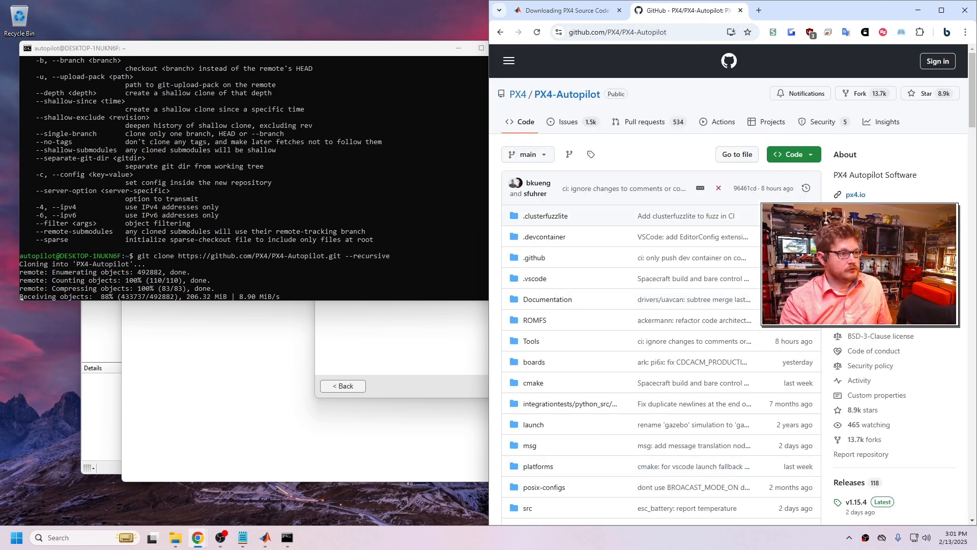
scroll(713, 407, down, 3)
scroll(763, 306, up, 3)
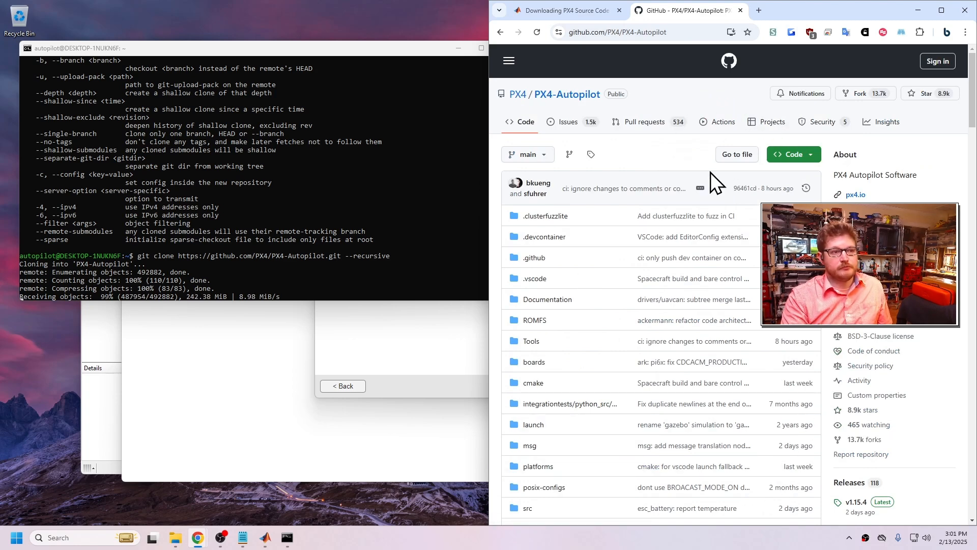
scroll(674, 293, down, 3)
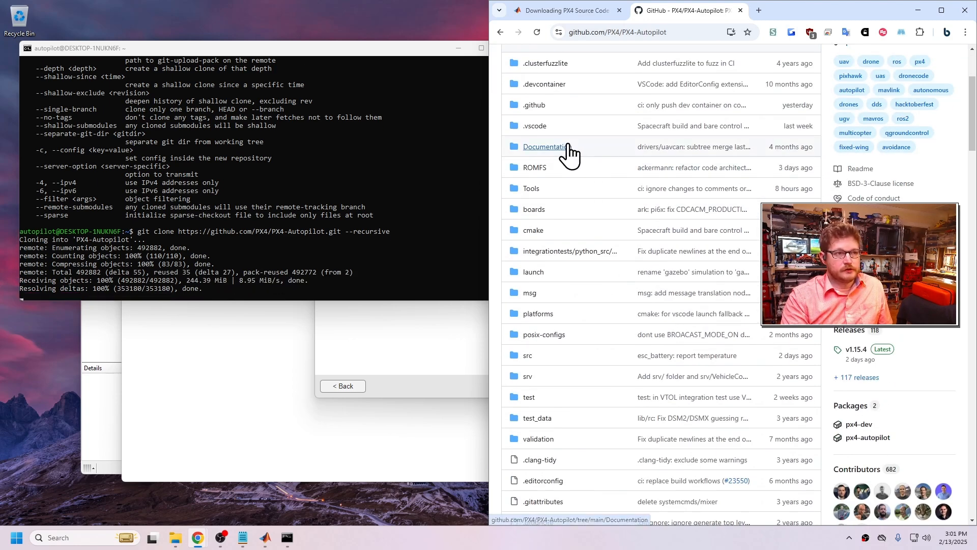
scroll(563, 152, up, 3)
Search the web for px4 in another new tab and view the px4.io home page
click(759, 10)
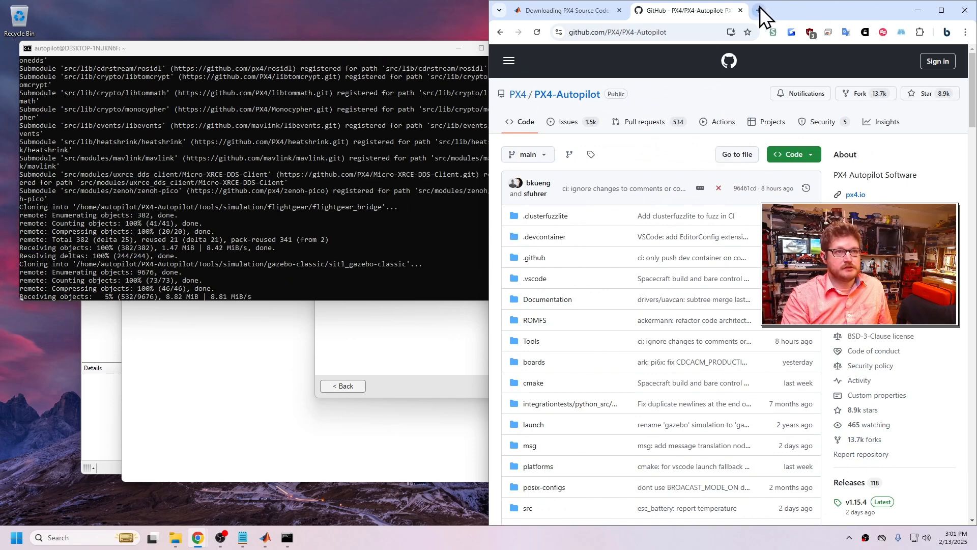
text(px4\)
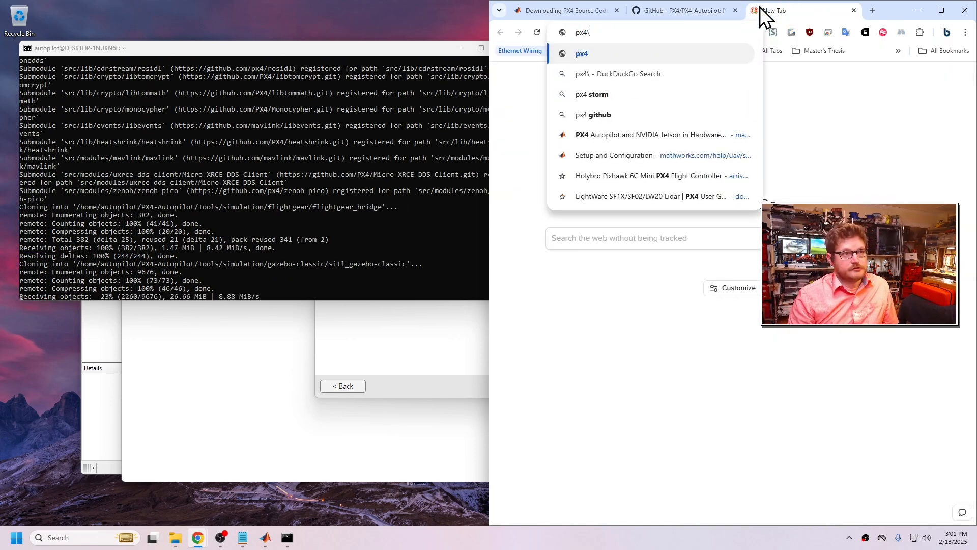
key(BackSpace)
key(Return)
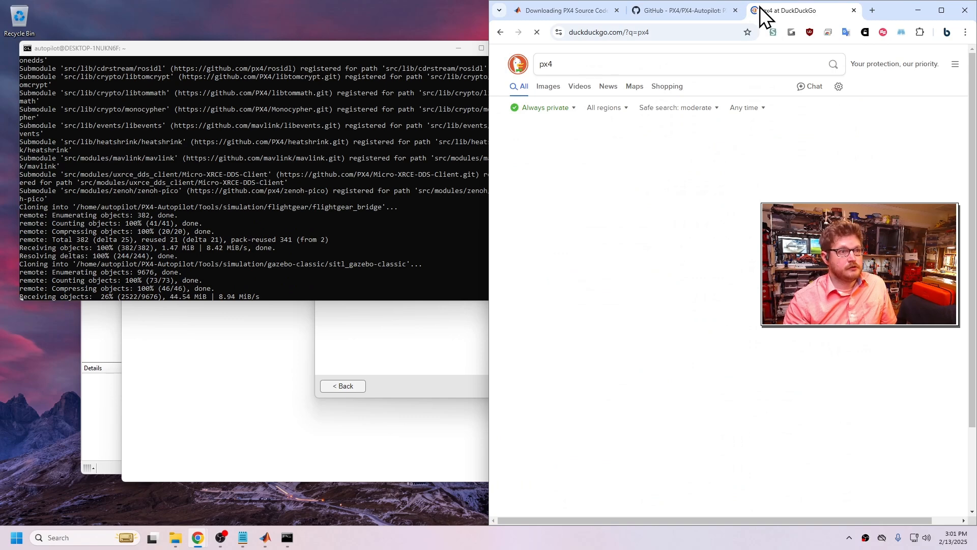
click(560, 154)
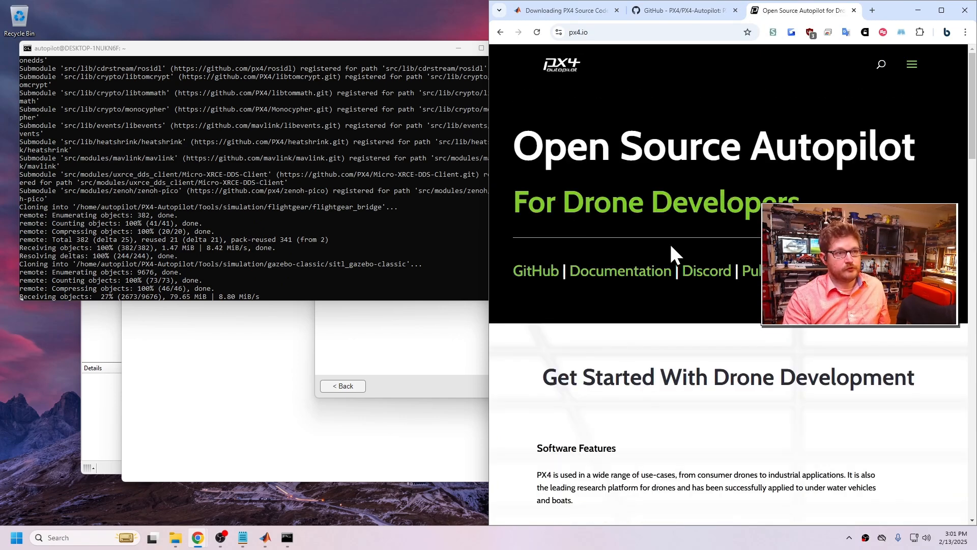
scroll(643, 332, down, 2)
scroll(643, 331, up, 2)
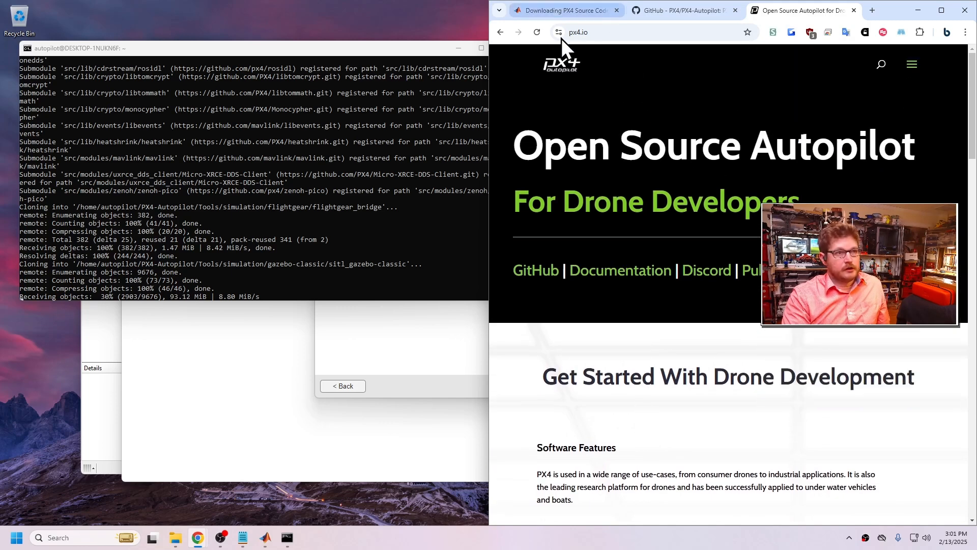
Open the PX4 documentation from the home page and read through the user guide's getting-started section
click(608, 271)
scroll(727, 283, down, 5)
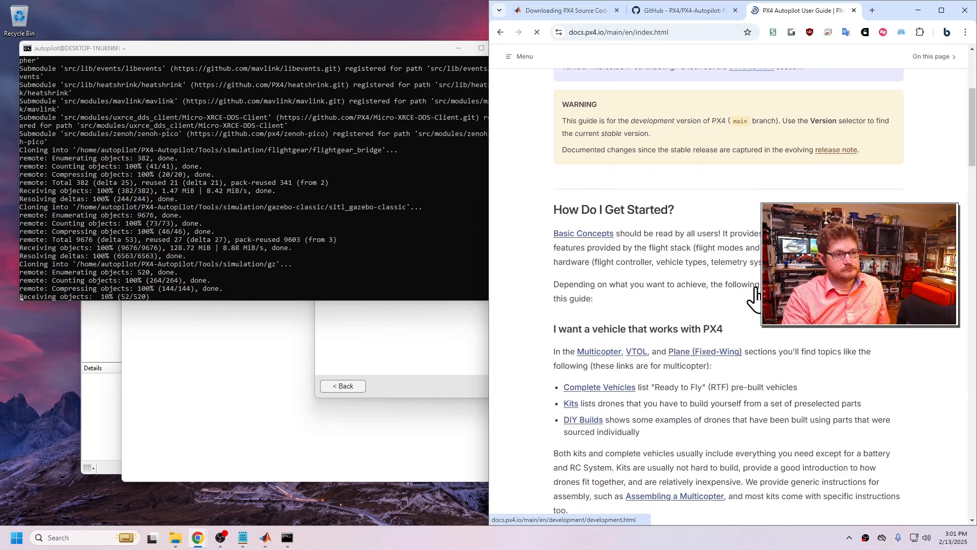
scroll(717, 448, down, 3)
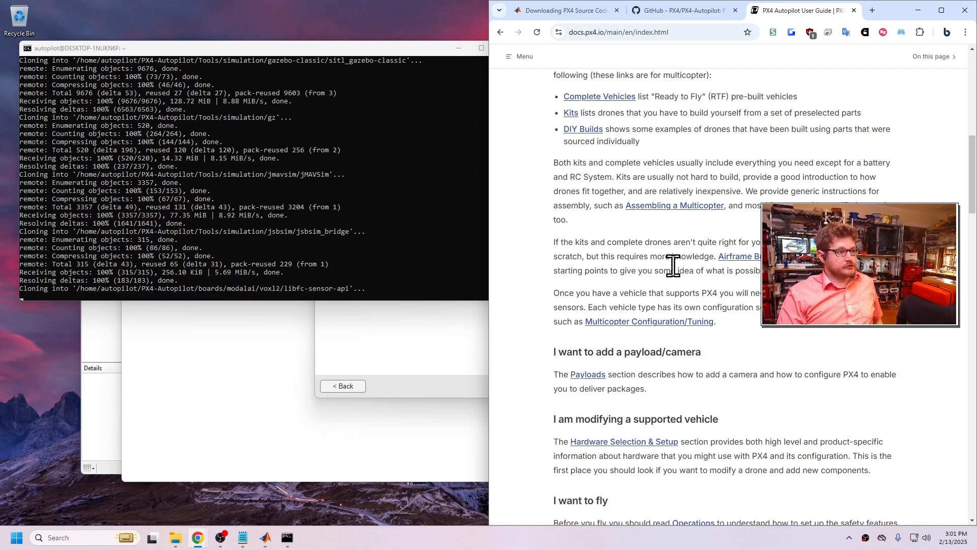
Return to the PX4 source code download instructions, inspect the clone output in the maximized terminal, and restore the terminal's size
click(581, 12)
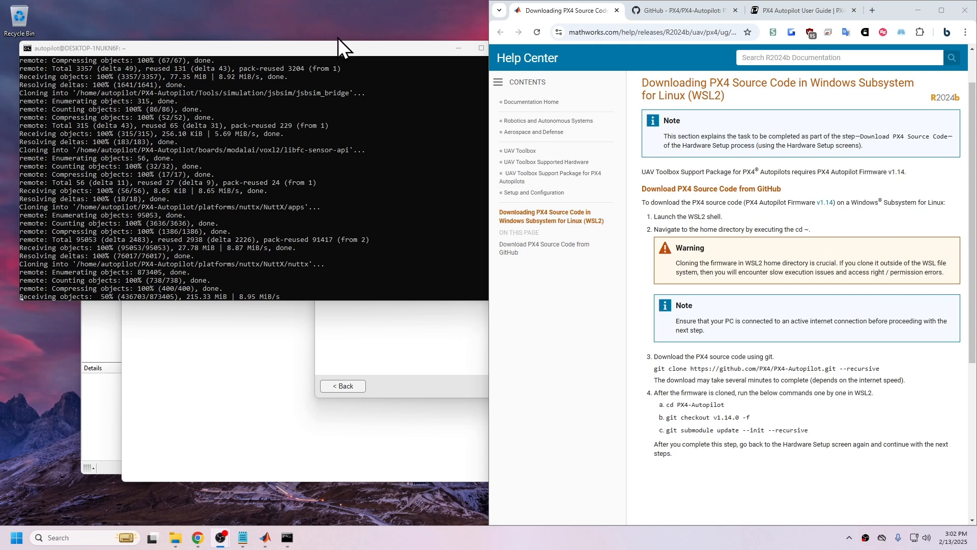
double_click(353, 51)
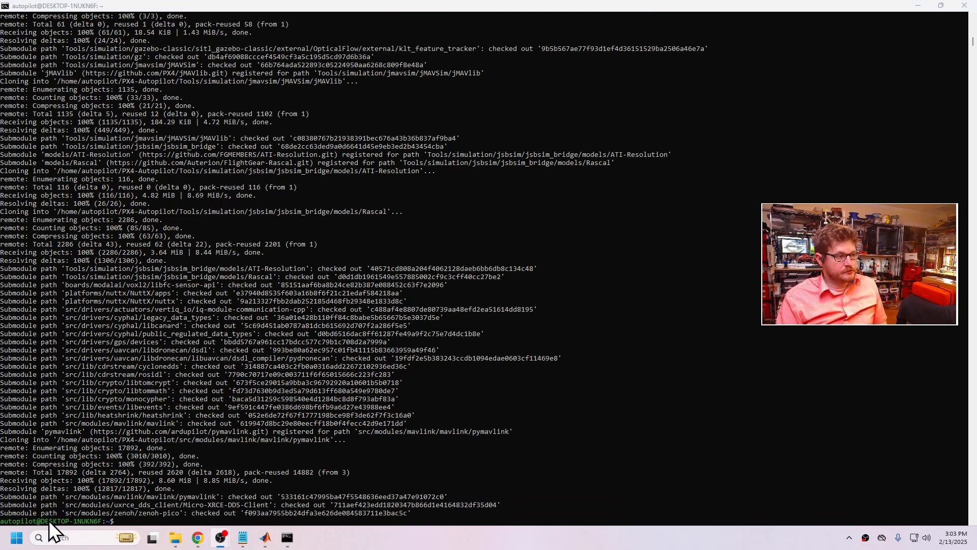
click(126, 518)
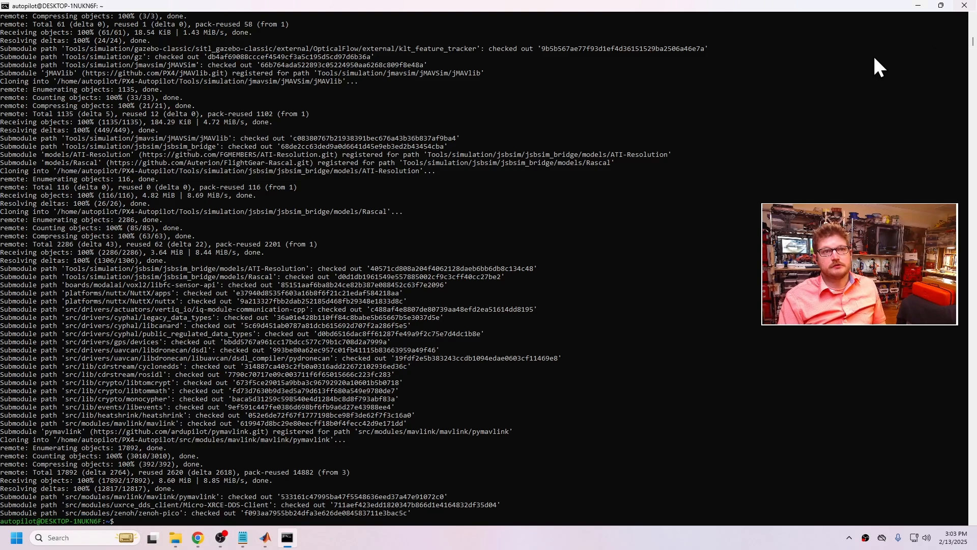
click(941, 6)
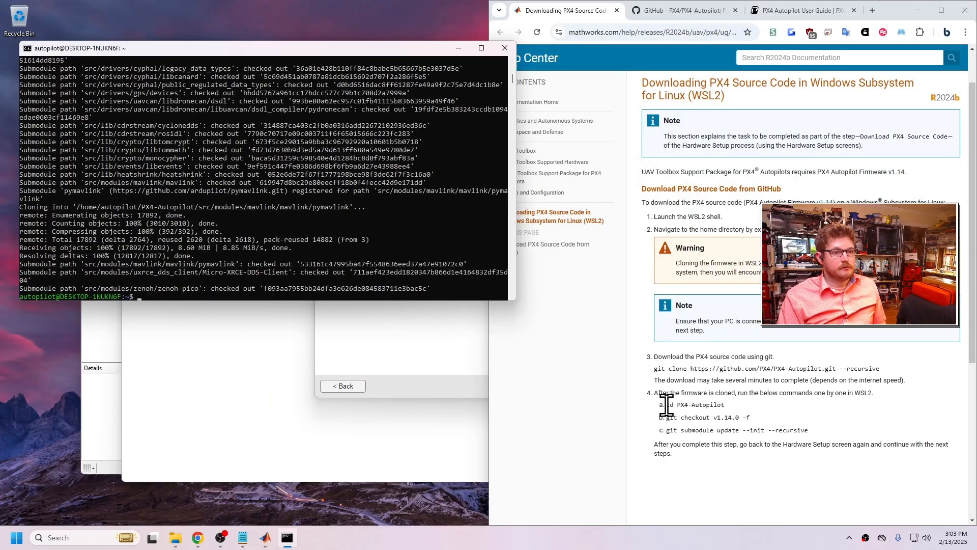
click(707, 393)
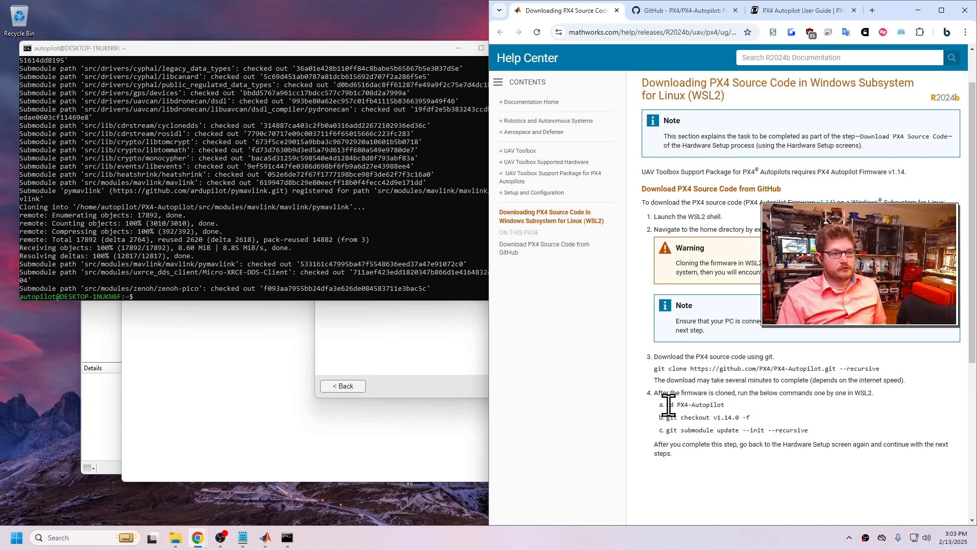
Copy the cd PX4-Autopilot command from the instructions and run it in the WSL2 shell to enter the cloned repository folder
drag(670, 405, 724, 405)
key(super+c)
click(727, 405)
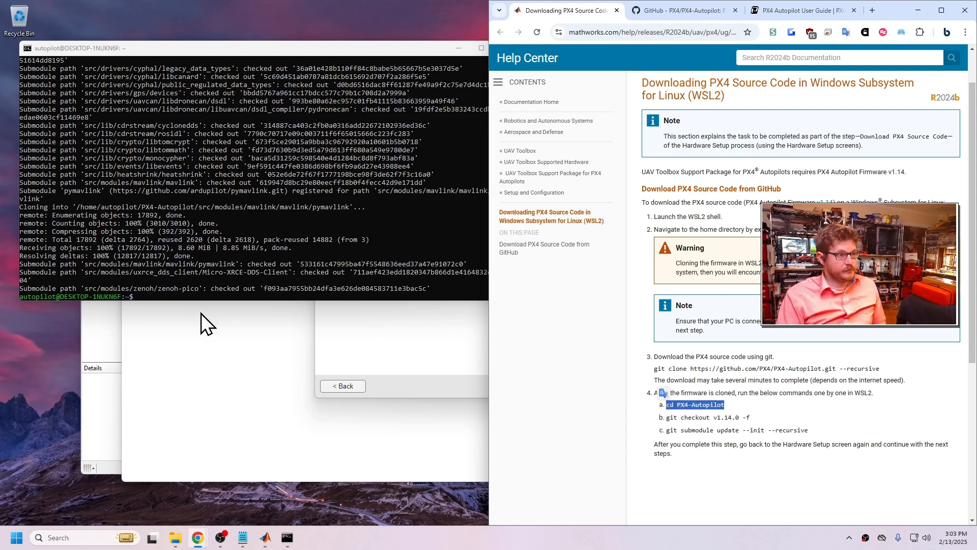
click(202, 299)
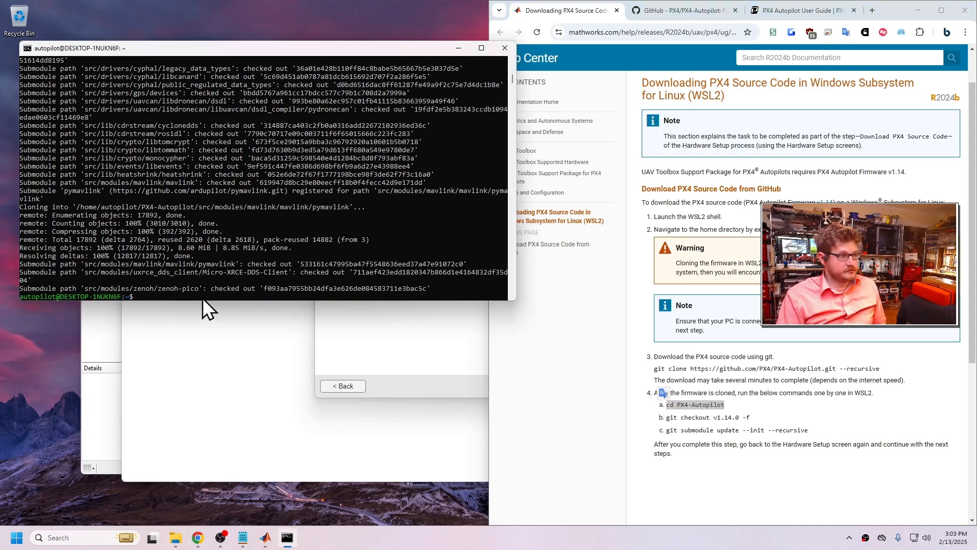
right_click(142, 297)
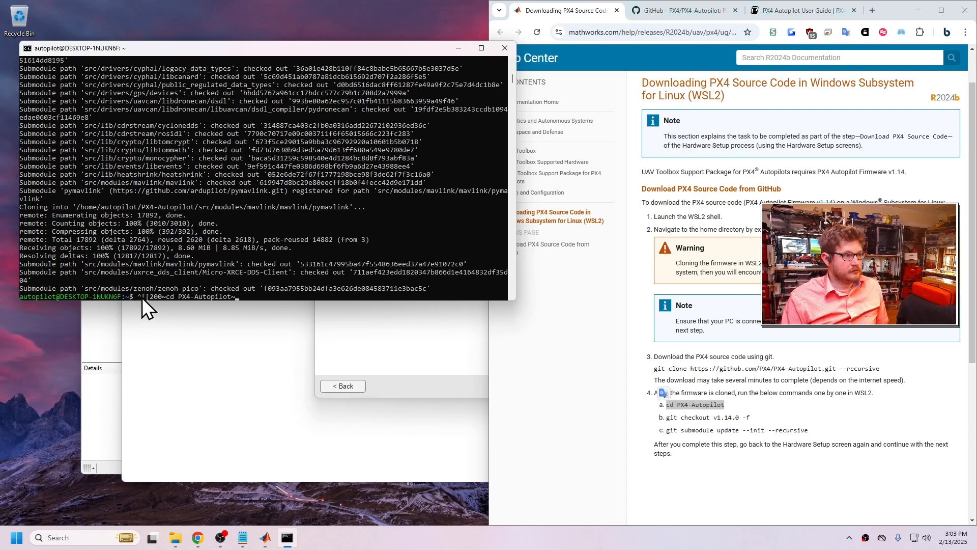
key(BackSpace)
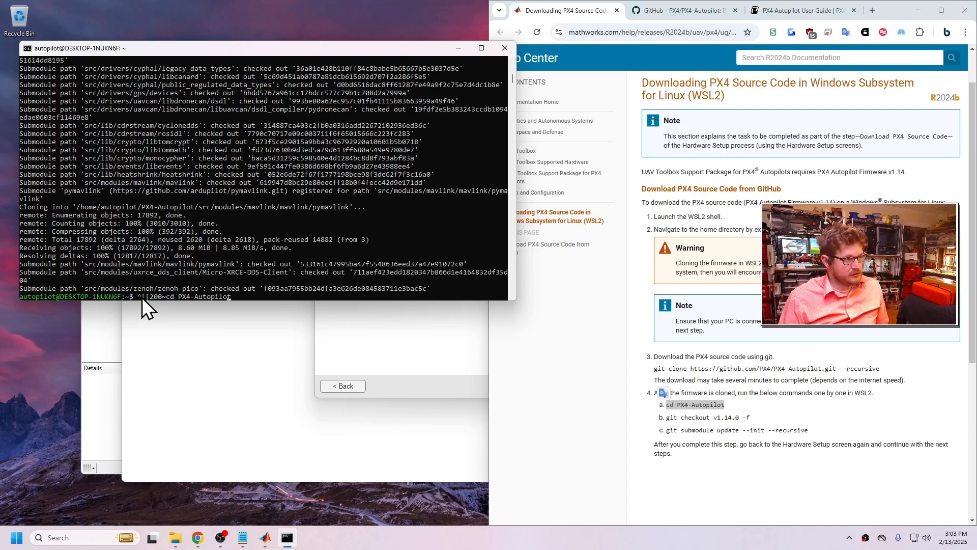
key(BackSpace)
key(BackSpace)
key(BackSpace)
key(BackSpace)
key(BackSpace)
key(BackSpace)
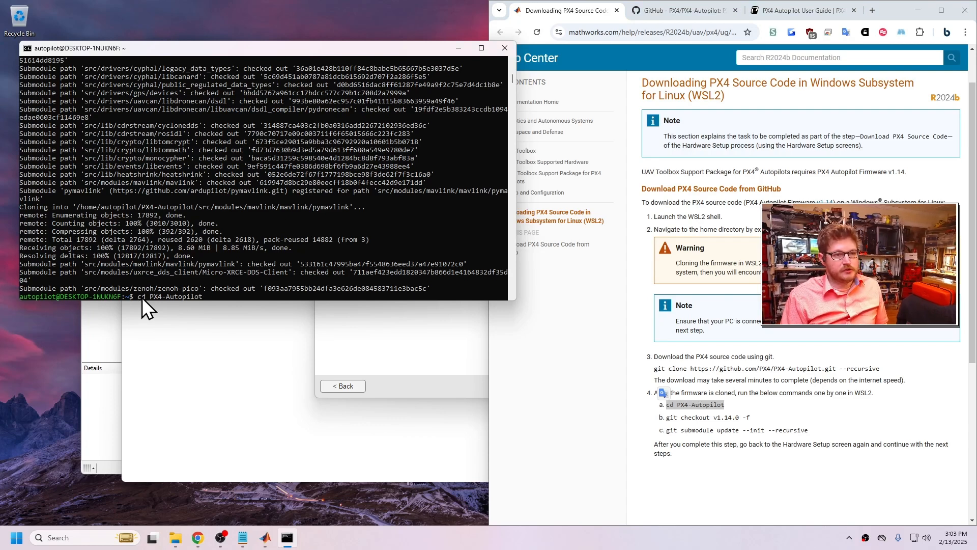
key(Return)
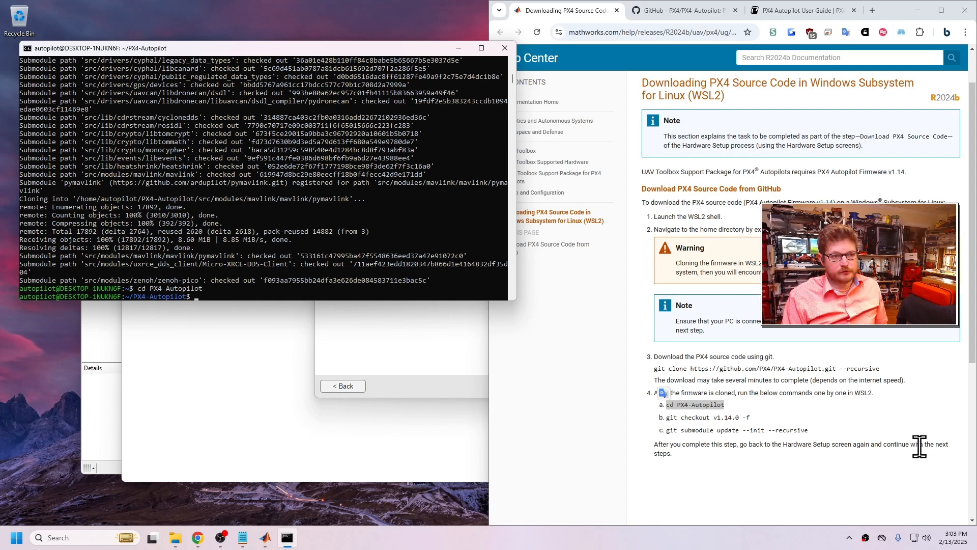
click(671, 418)
drag(672, 418, 750, 419)
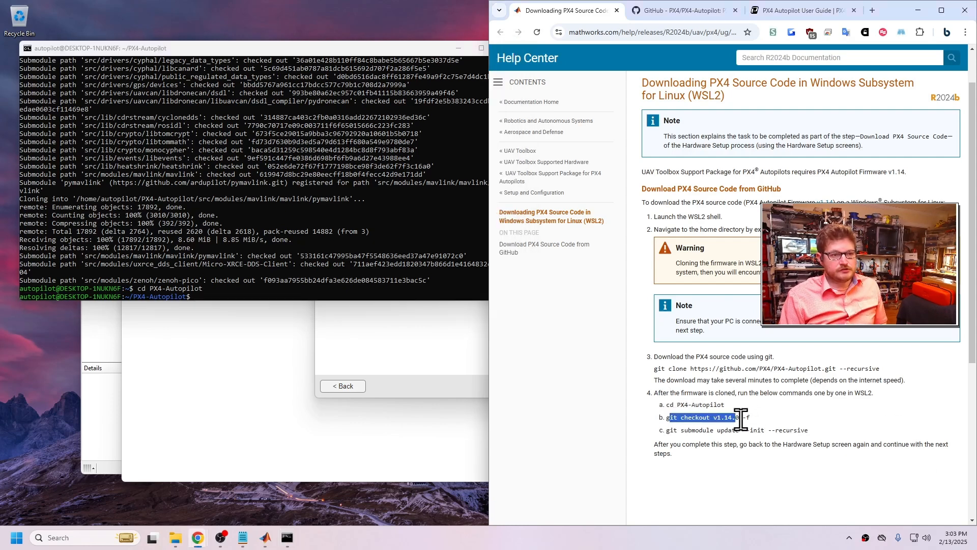
click(671, 419)
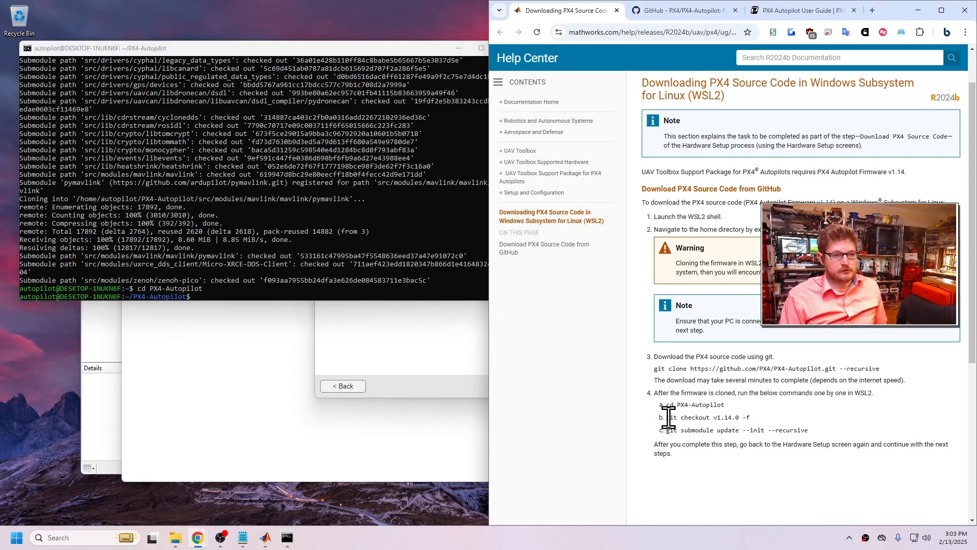
drag(667, 418, 759, 419)
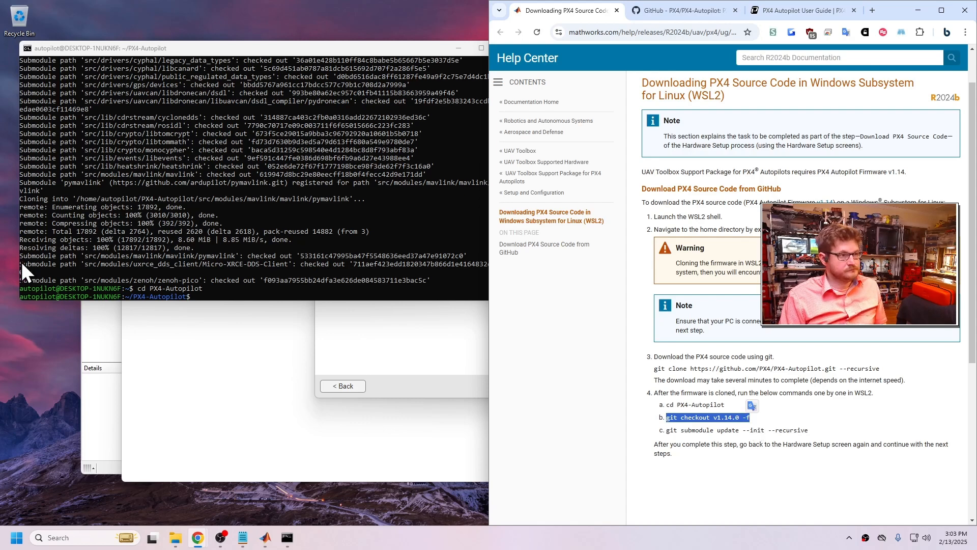
click(204, 297)
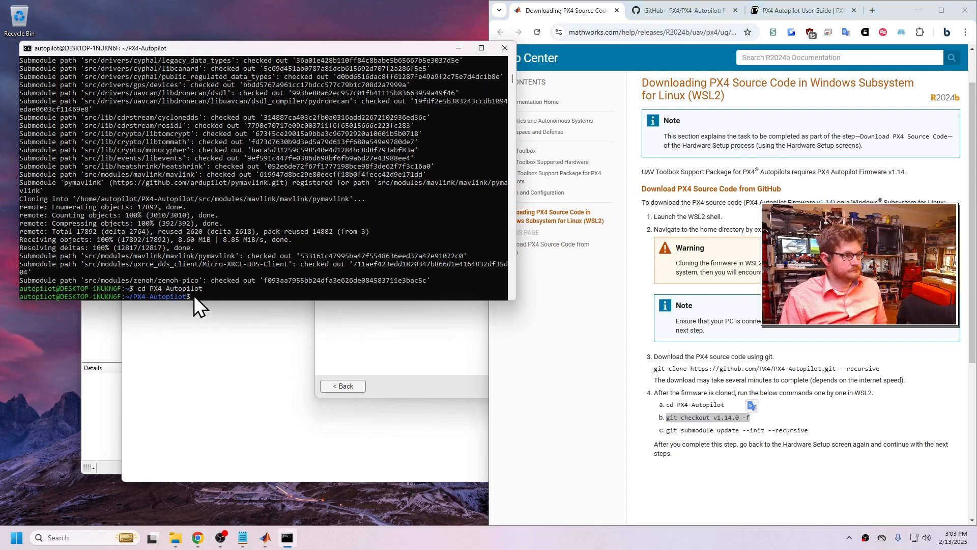
right_click(192, 49)
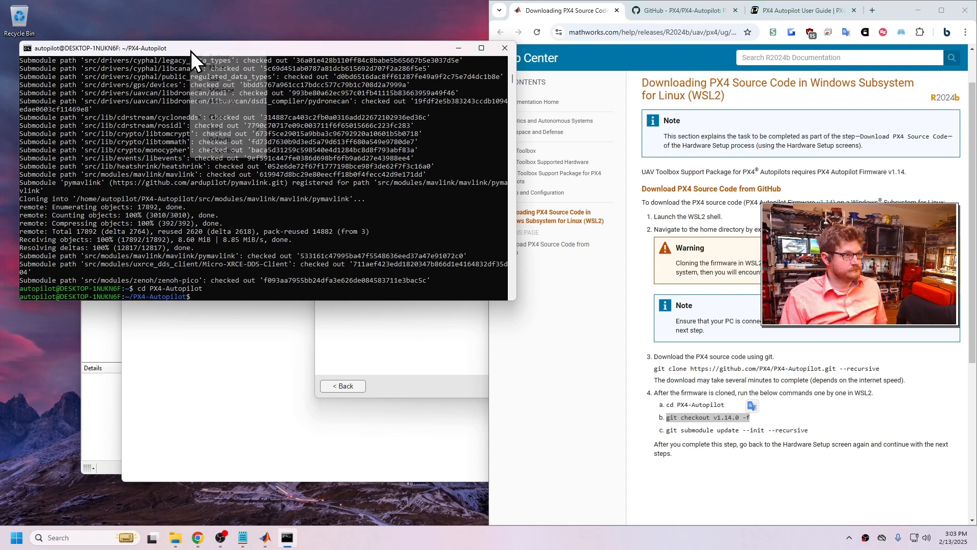
mouse_move(219, 129)
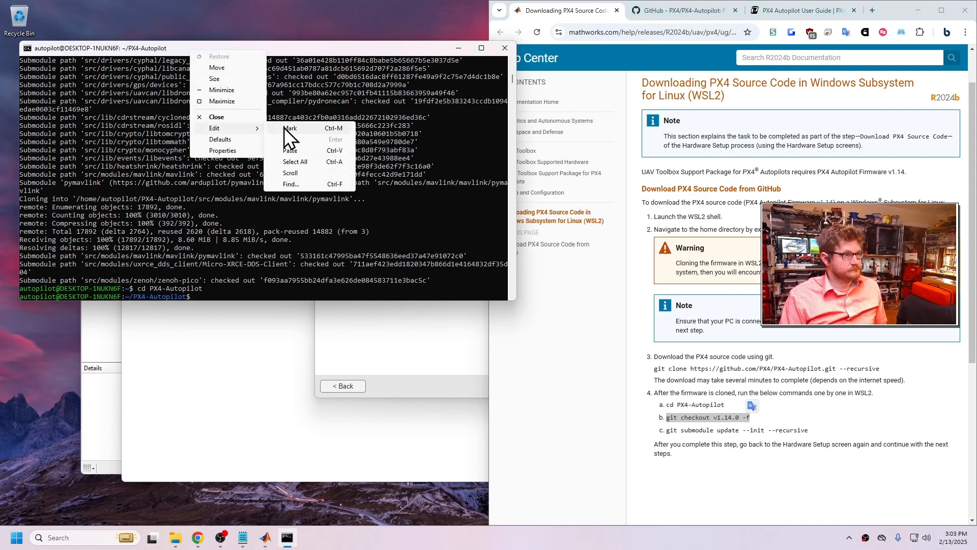
click(298, 151)
click(197, 298)
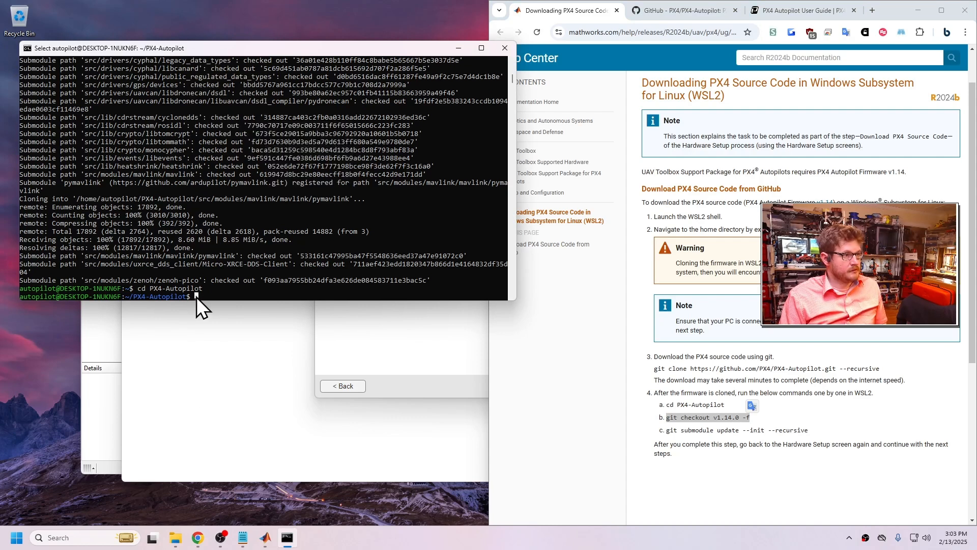
key(Escape)
click(208, 297)
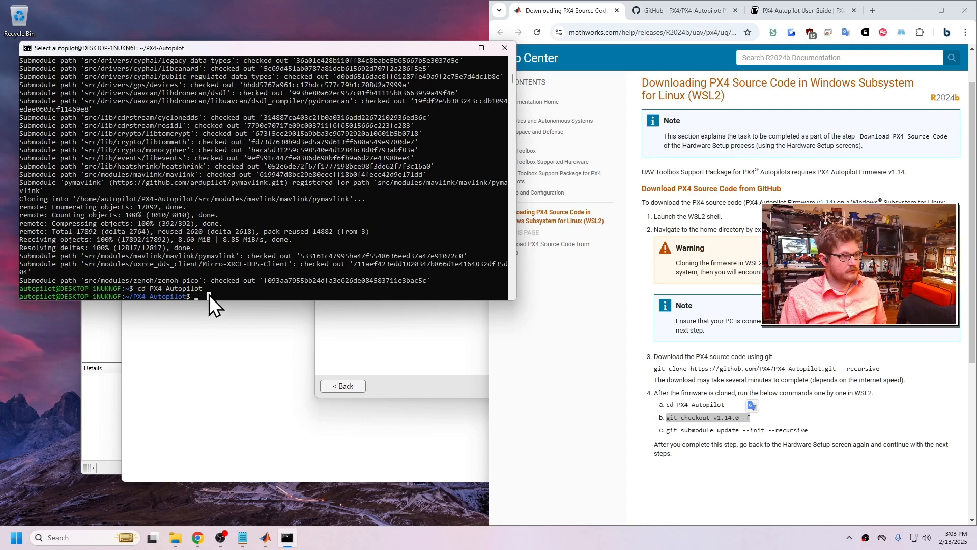
key(ctrl+v)
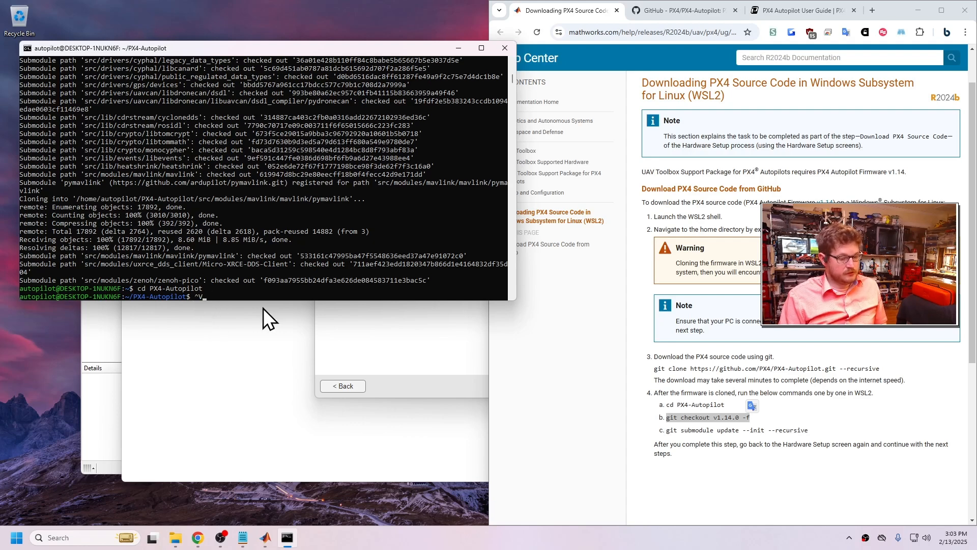
key(BackSpace)
Check out PX4 firmware version v1.14.0 in the WSL2 shell with git checkout v1.14.0 -f
text(git)
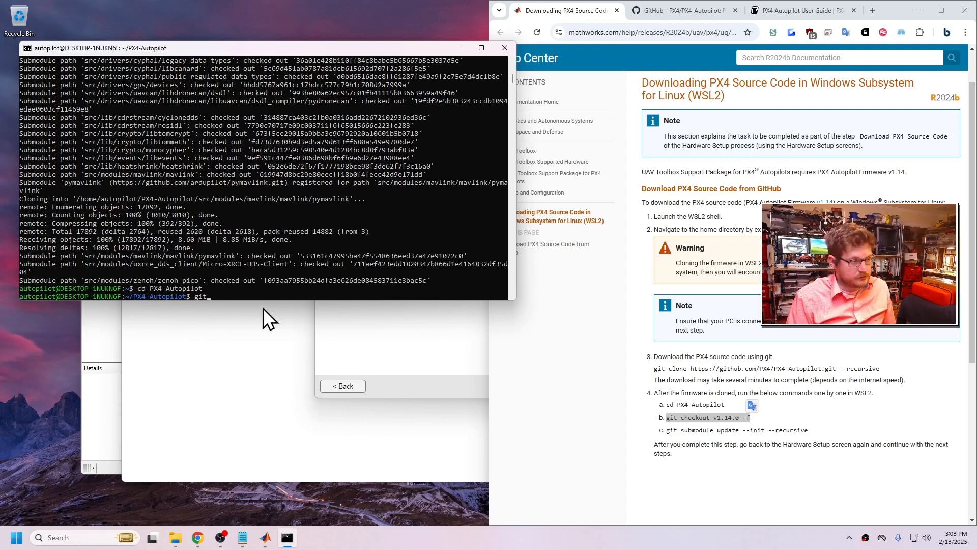
text( checkout)
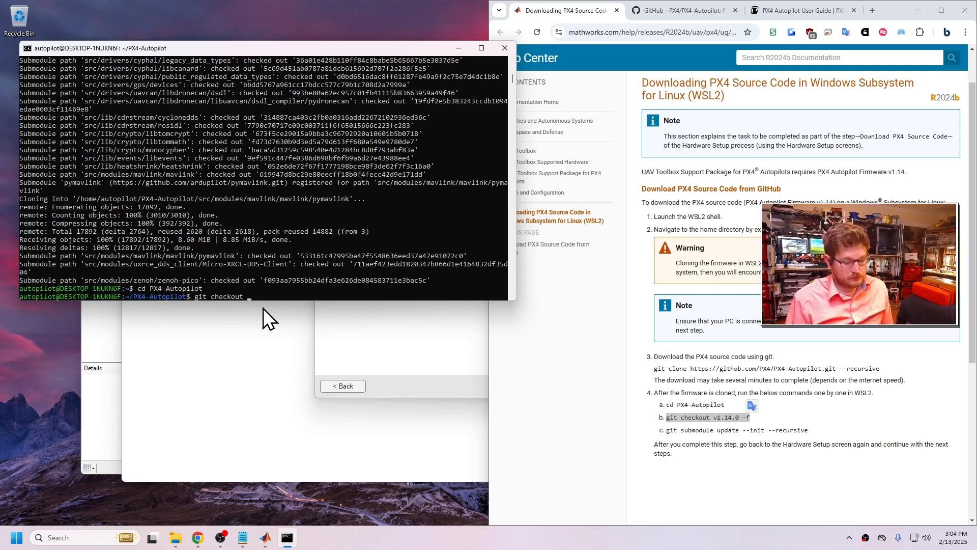
text( v1.14.0 -f)
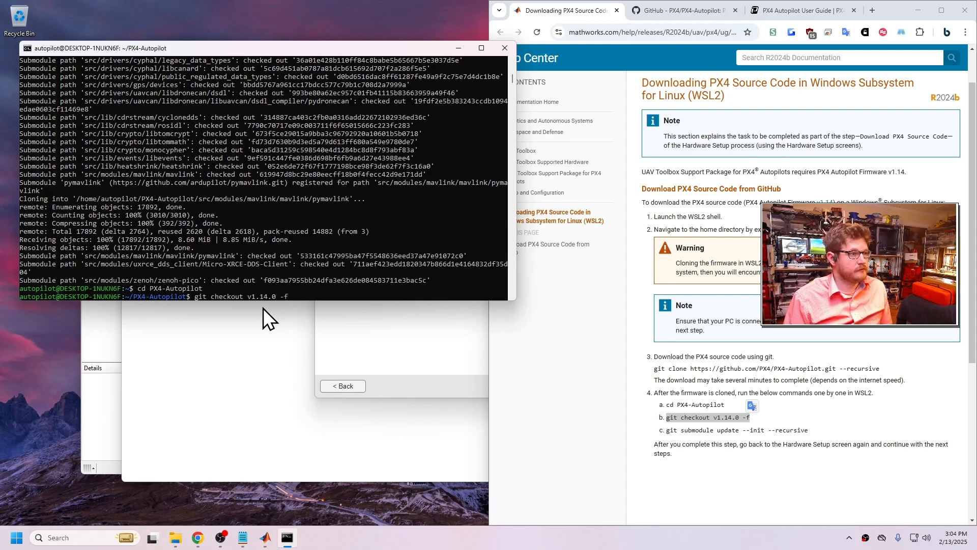
key(Return)
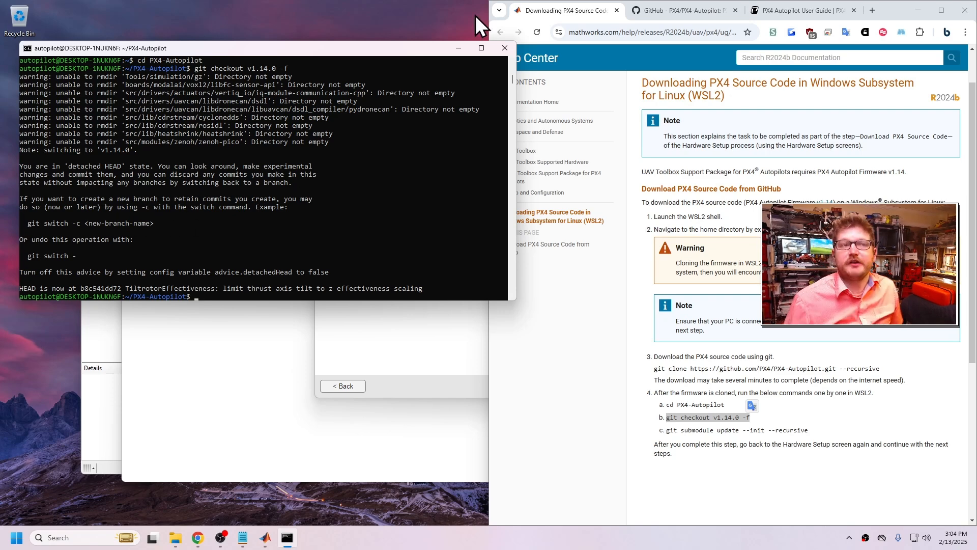
Look over the PX4-Autopilot repository's file list on GitHub and return to the source code download instructions
click(706, 10)
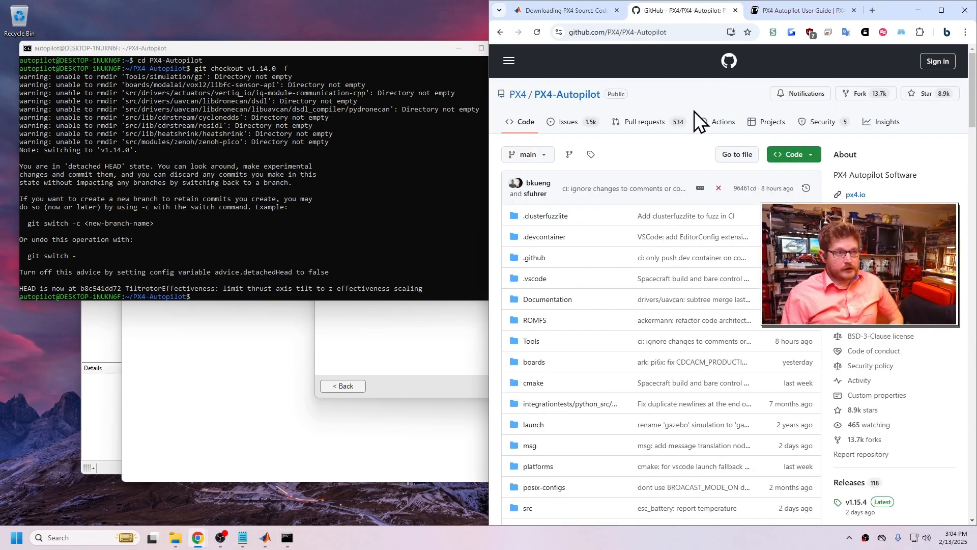
scroll(687, 188, down, 3)
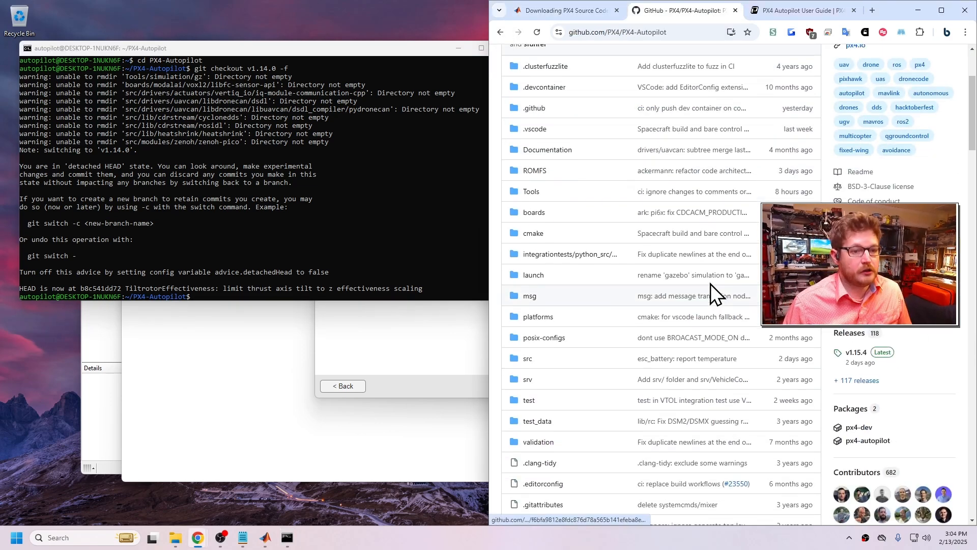
scroll(710, 283, up, 2)
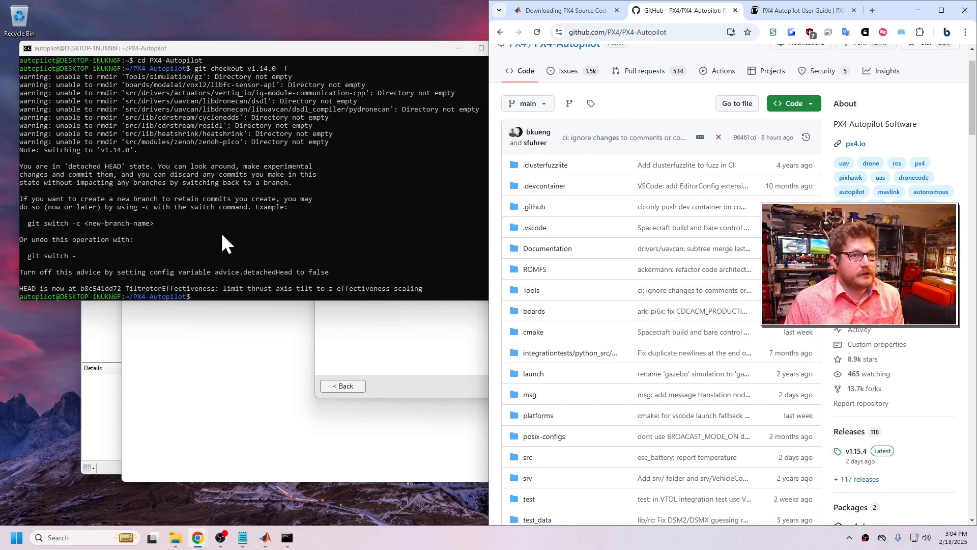
scroll(221, 231, down, 4)
scroll(229, 228, up, 3)
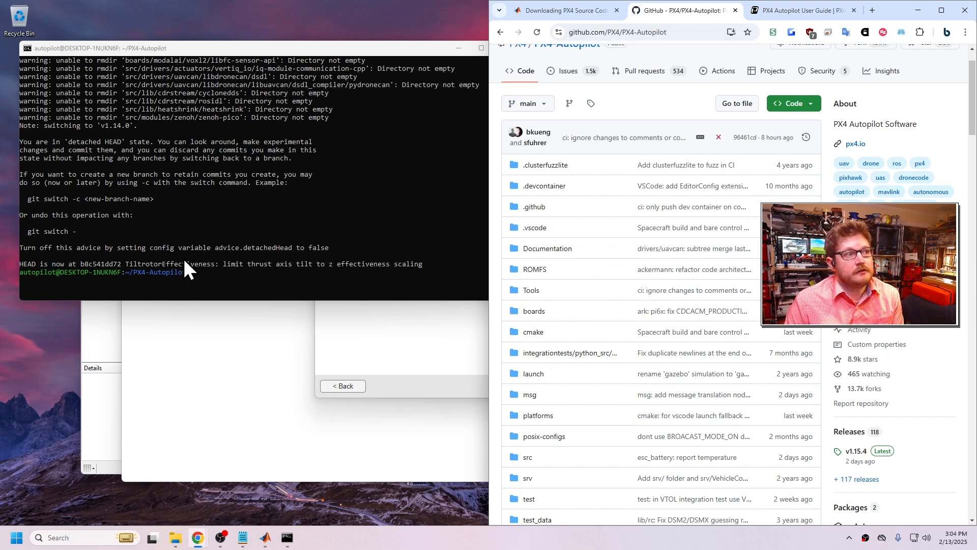
click(597, 11)
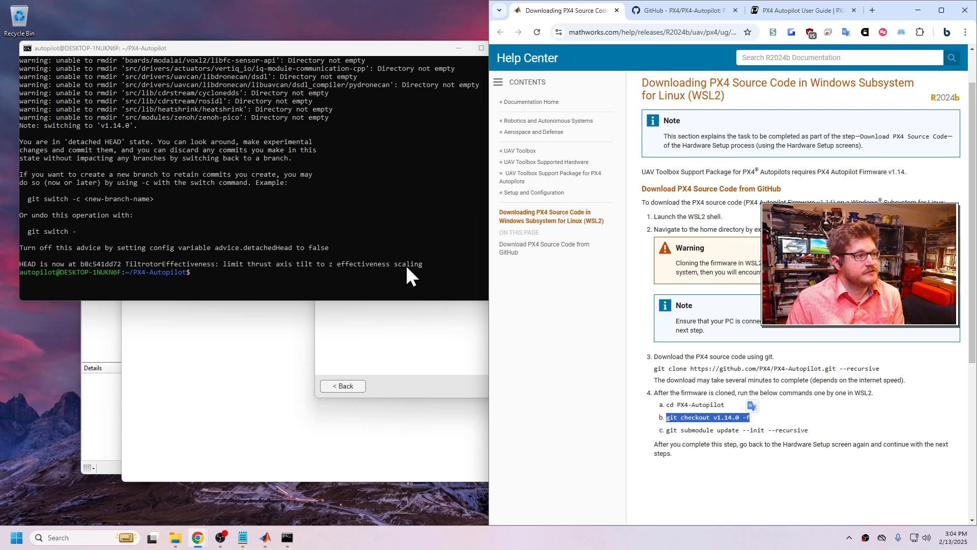
click(703, 420)
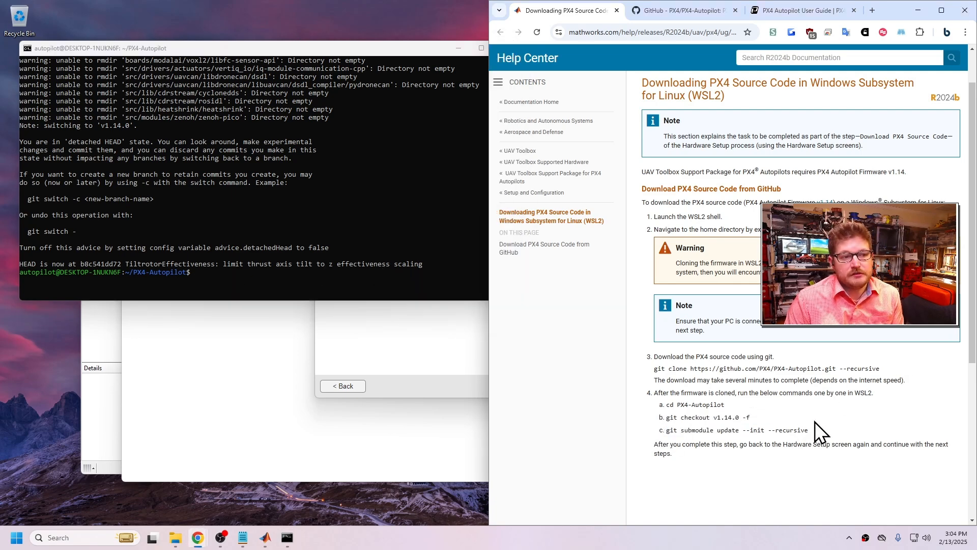
Update the repository's submodules in the WSL2 shell with git submodule update --init --recursive and follow the output
click(227, 280)
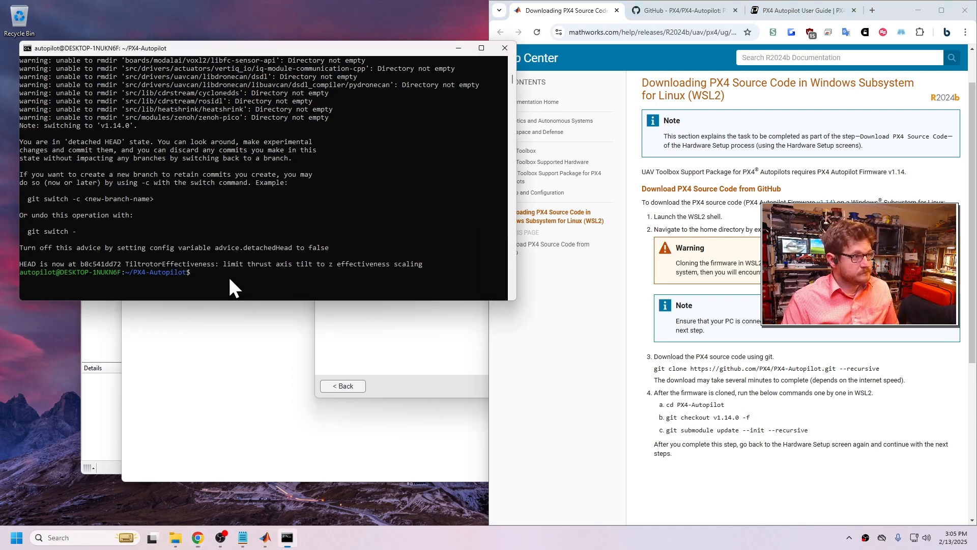
click(221, 273)
text(git )
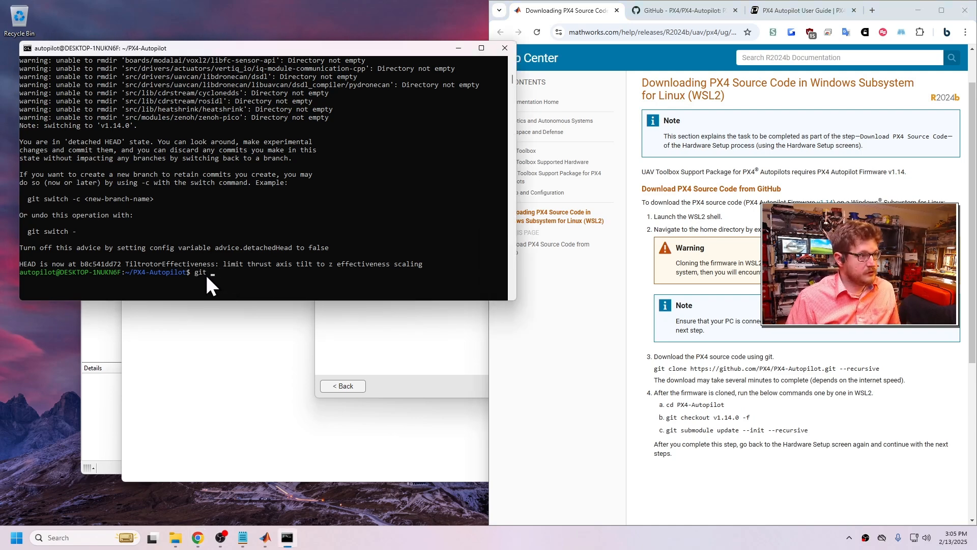
text(submod)
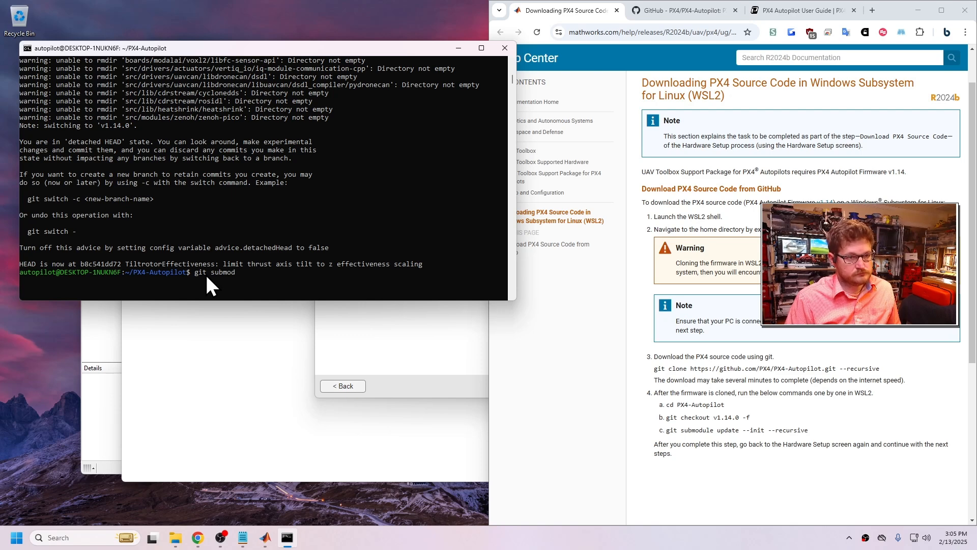
text(ule update)
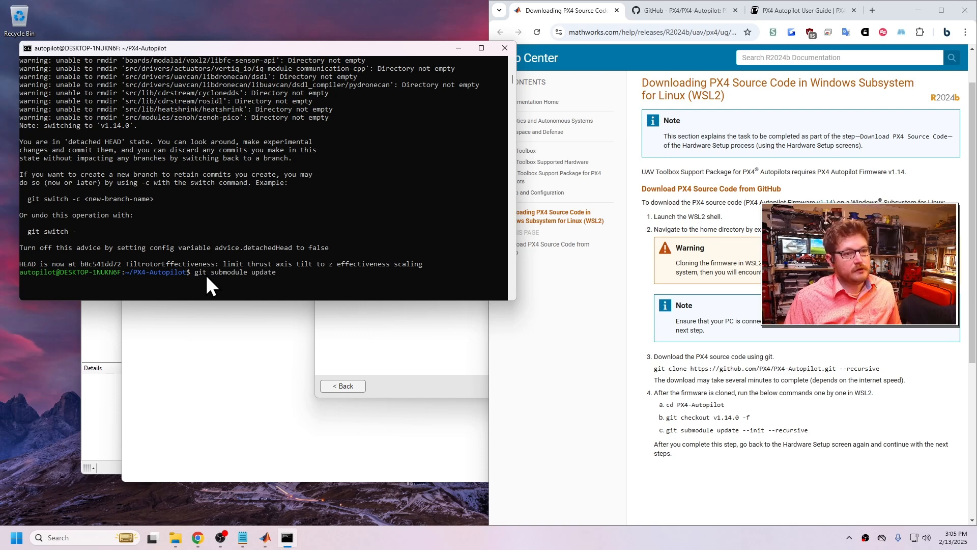
text( --init)
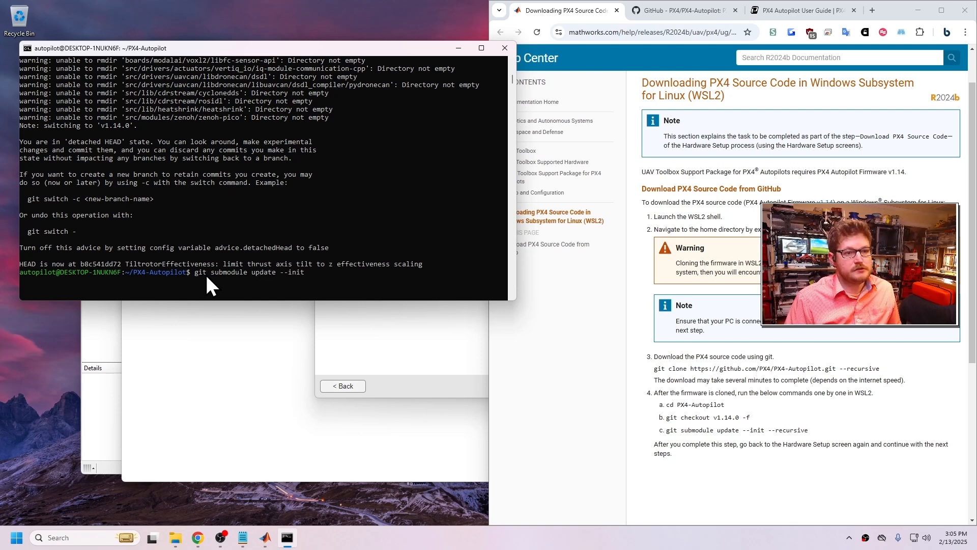
text( --recur)
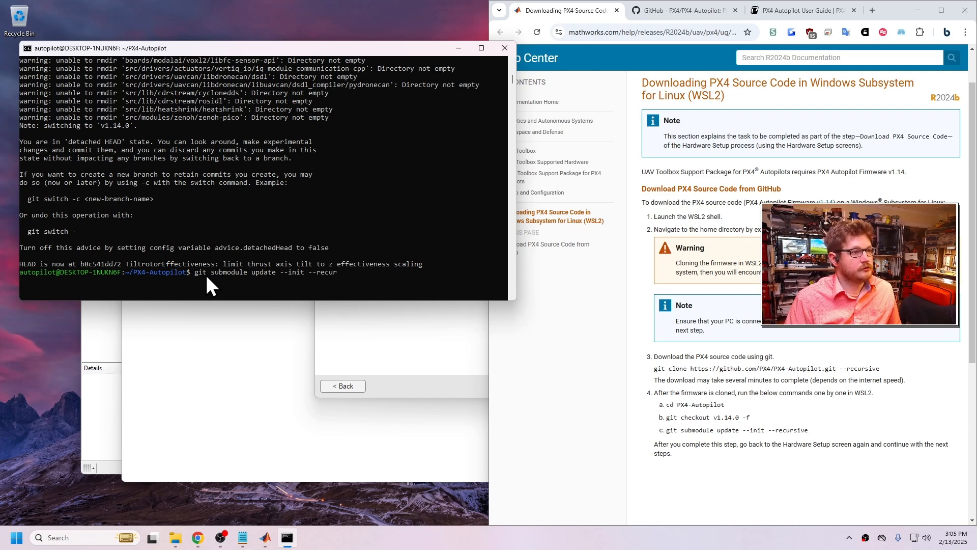
text(sive3)
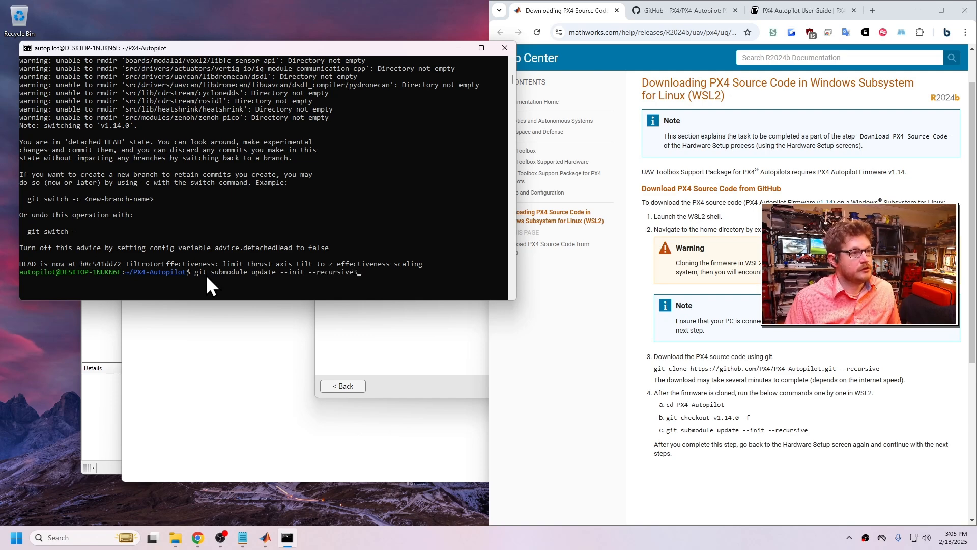
key(BackSpace)
key(Return)
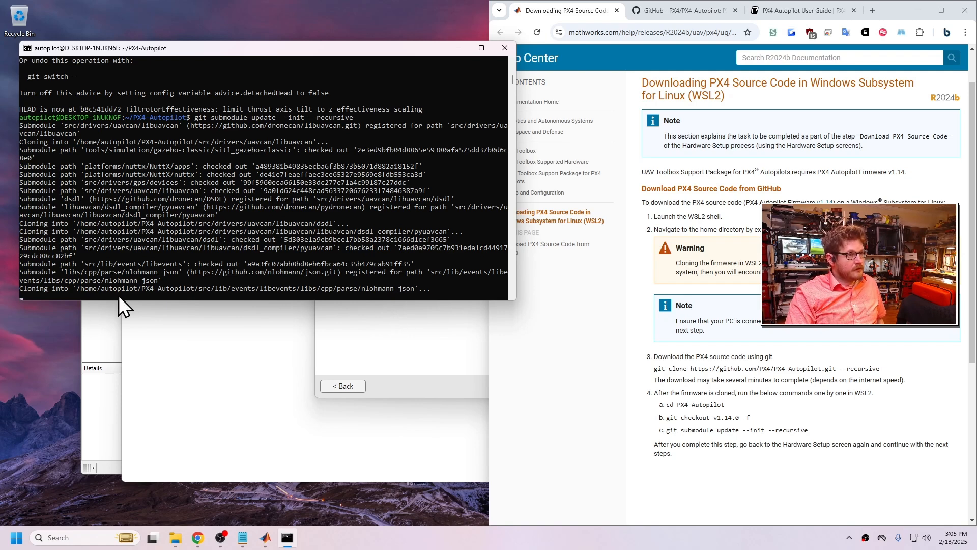
scroll(170, 240, down, 4)
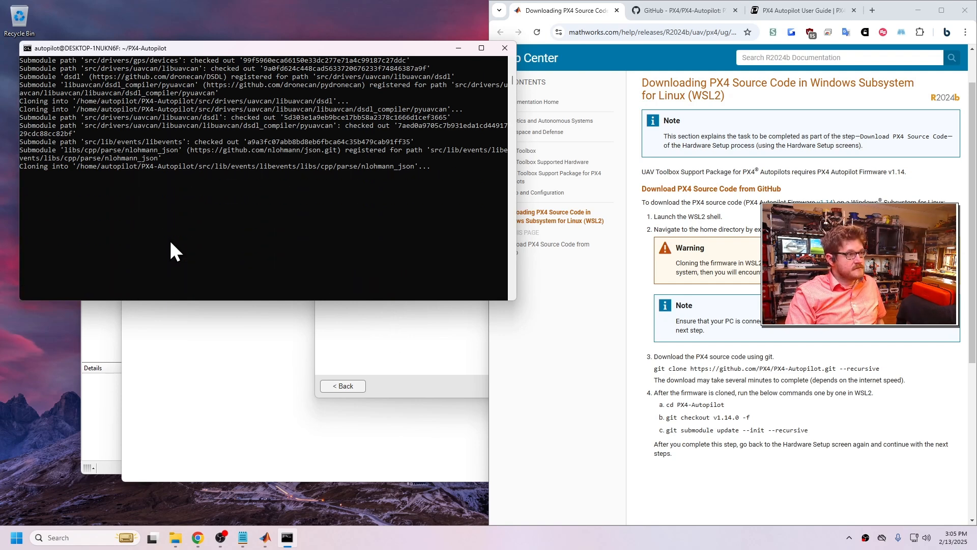
scroll(169, 238, up, 3)
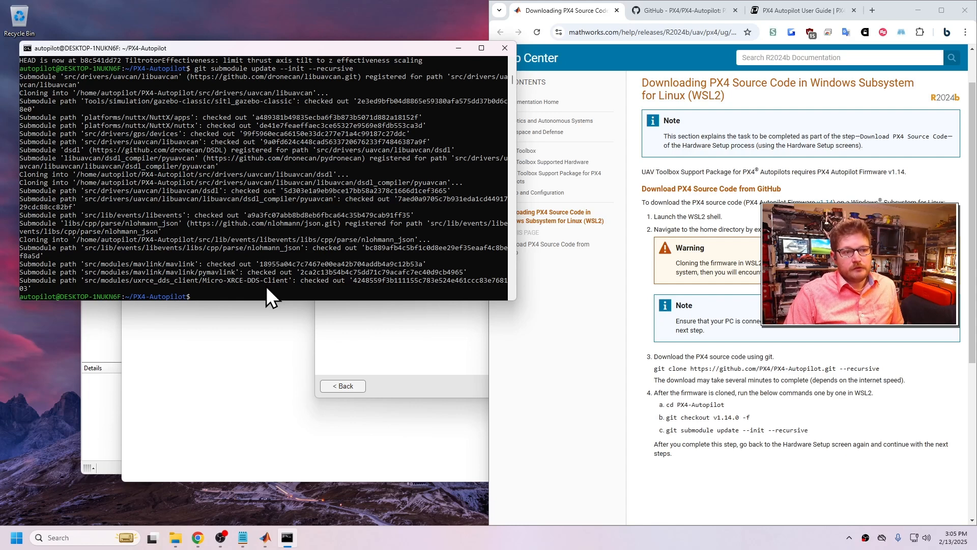
Close the WSL2 shell and the open browser pages, and continue the hardware setup to the PX4 source code validation
click(694, 463)
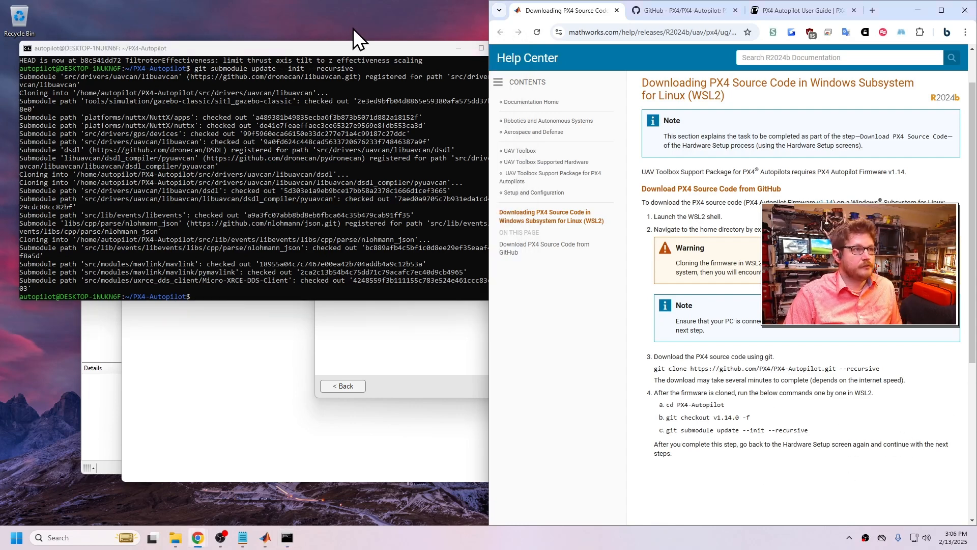
drag(321, 41, 322, 46)
click(504, 52)
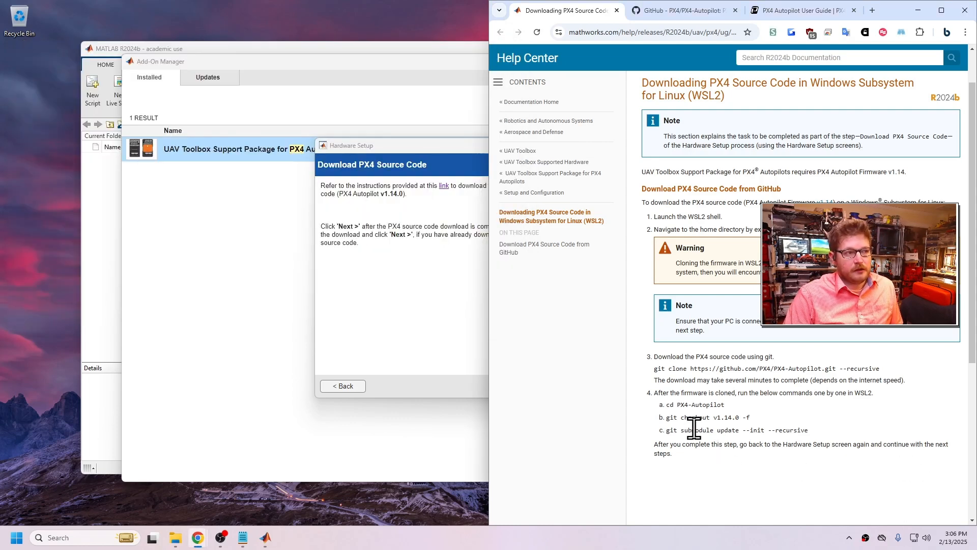
click(621, 11)
click(621, 10)
click(619, 10)
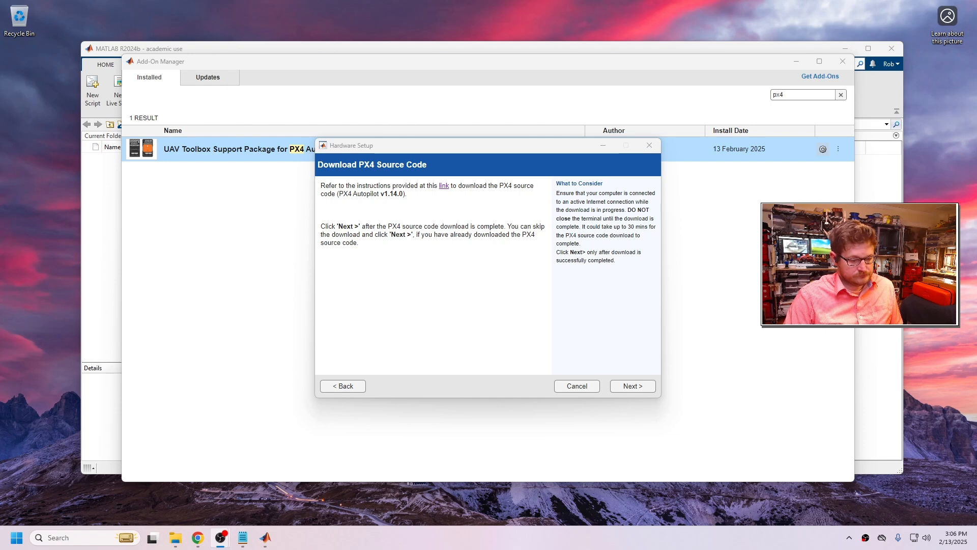
key(alt+Tab)
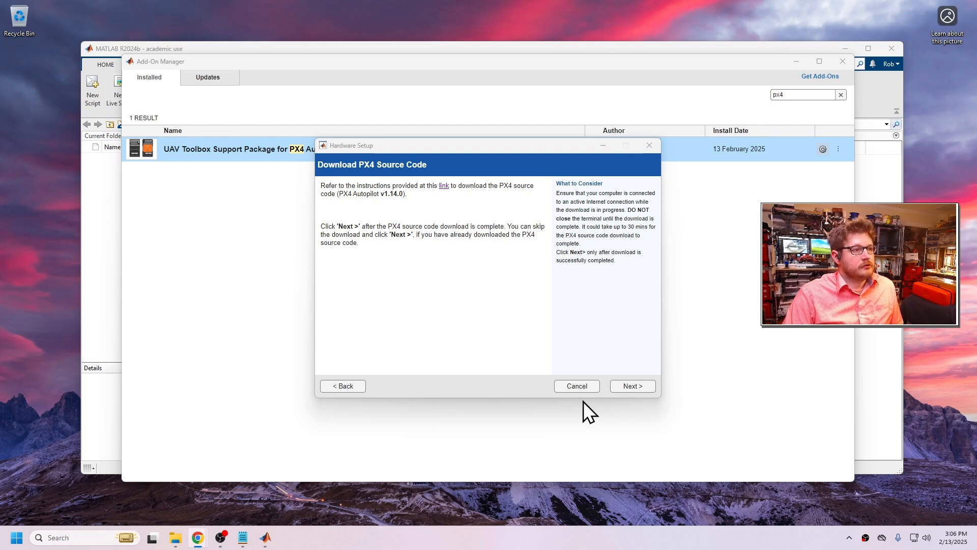
click(632, 386)
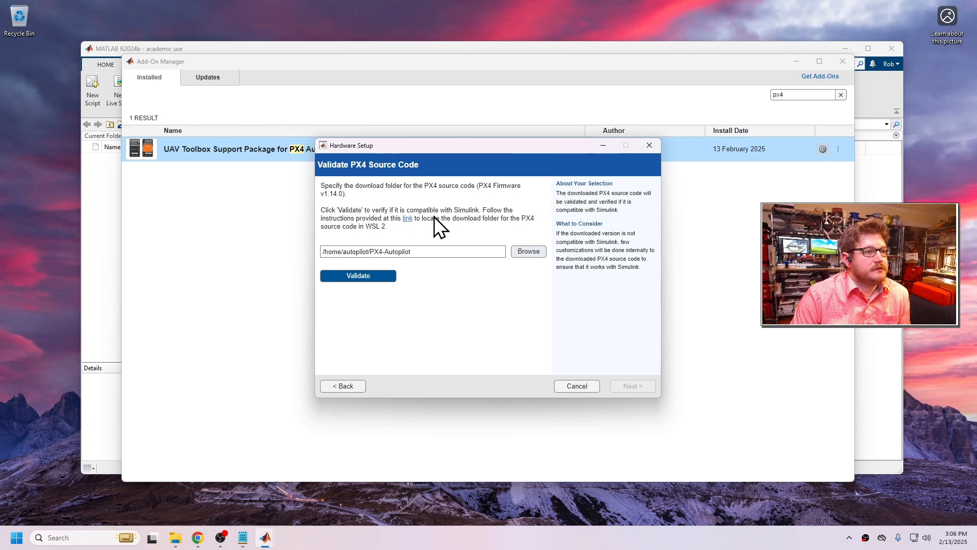
Open the linked instructions on locating the PX4 firmware path in WSL 2 and place them beside the hardware setup window
click(407, 219)
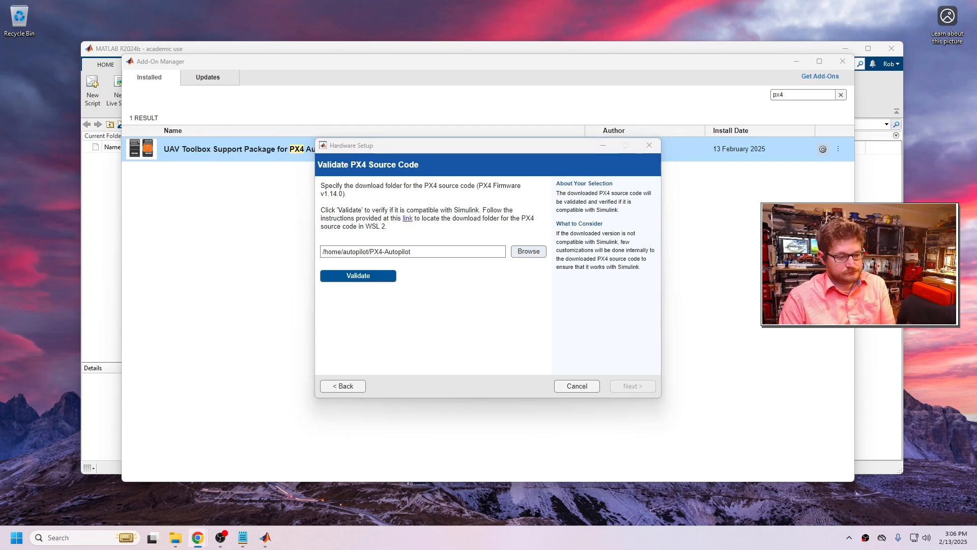
drag(0, 50, 420, 2)
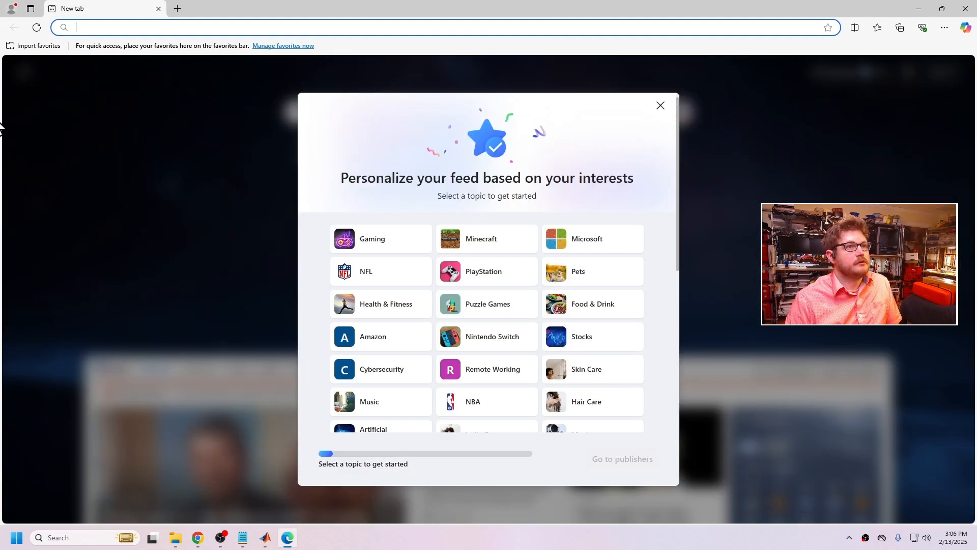
click(965, 9)
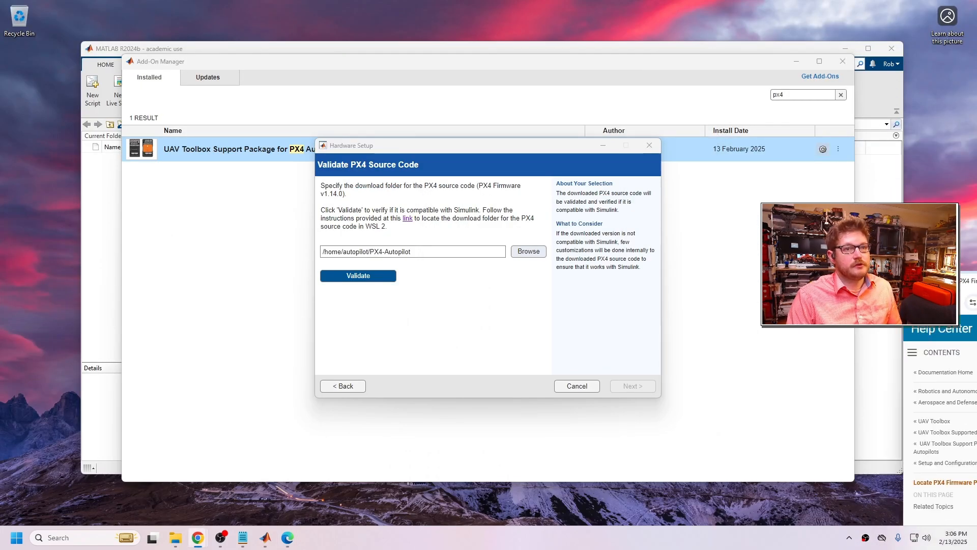
key(super+Right)
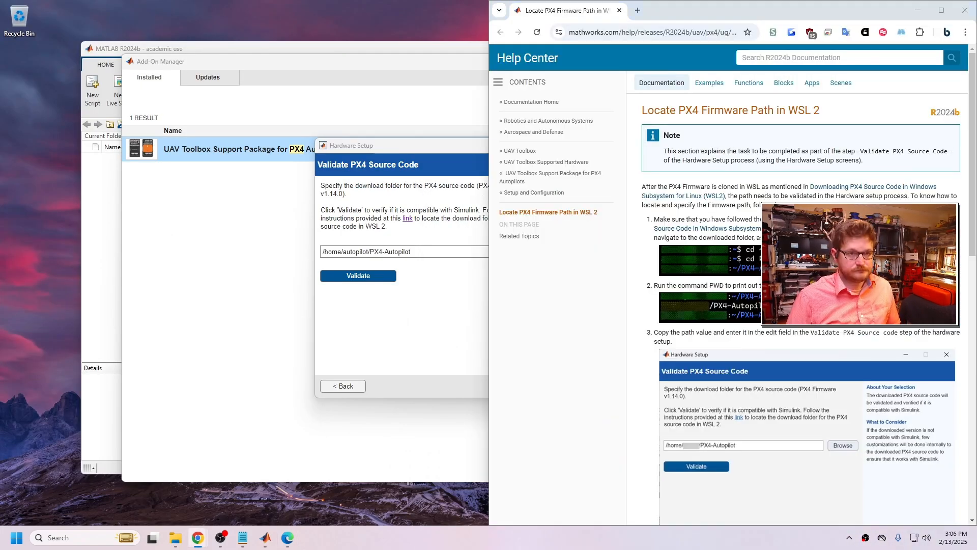
click(597, 439)
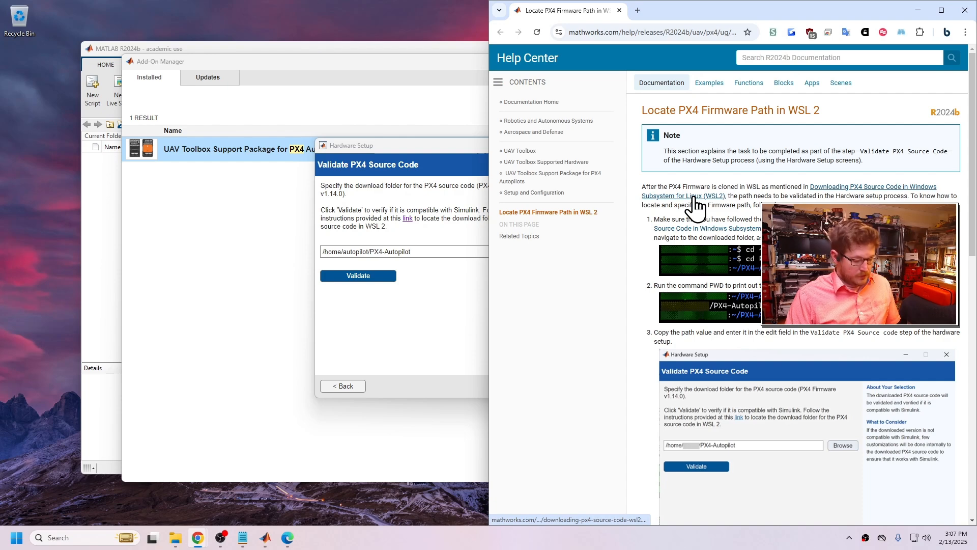
Open Command Prompt as administrator, try cd ~ there, and start the WSL2 shell with wsl
key(super)
text(cmd)
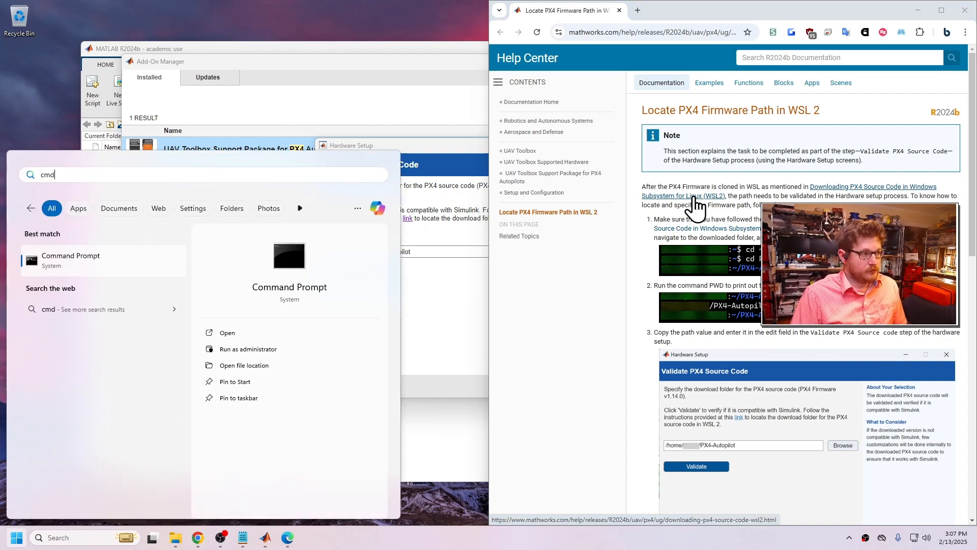
key(Down)
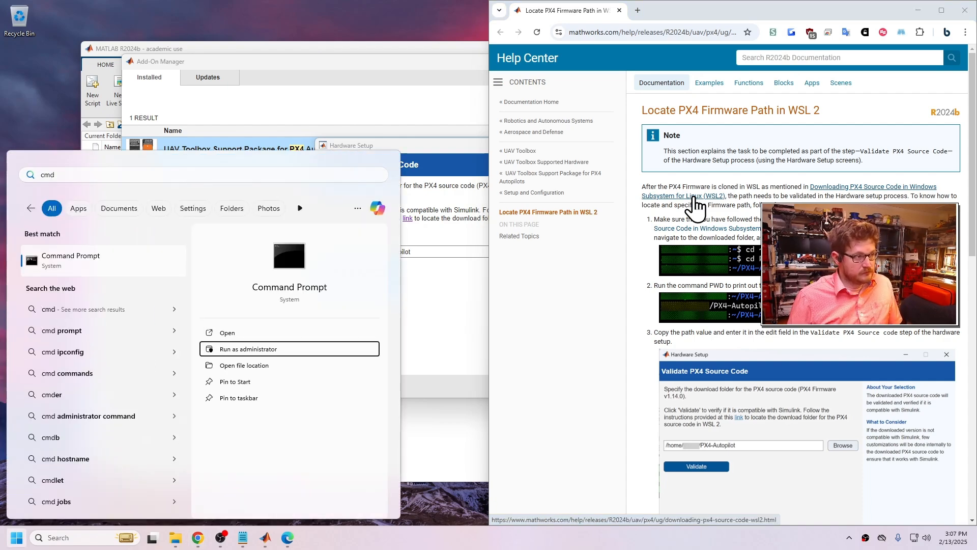
key(Return)
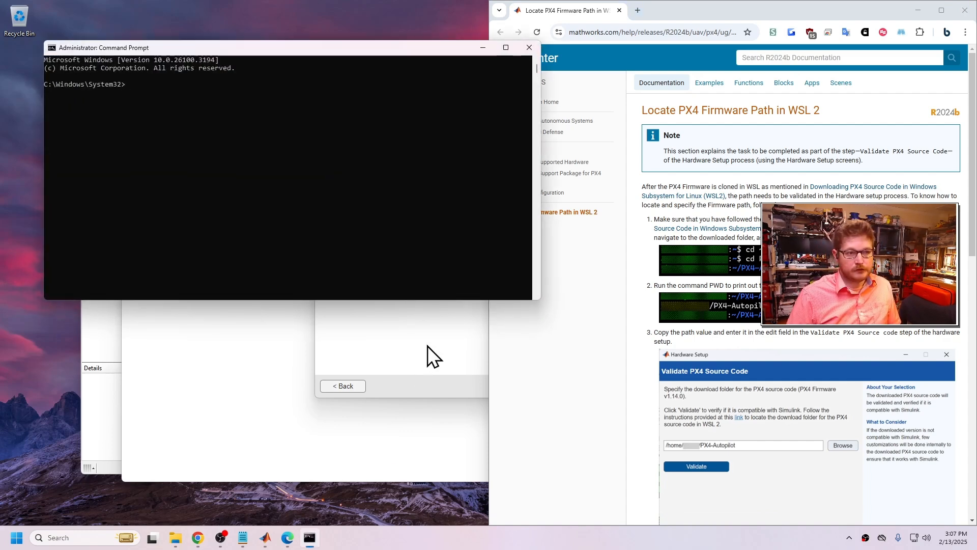
text(cd )
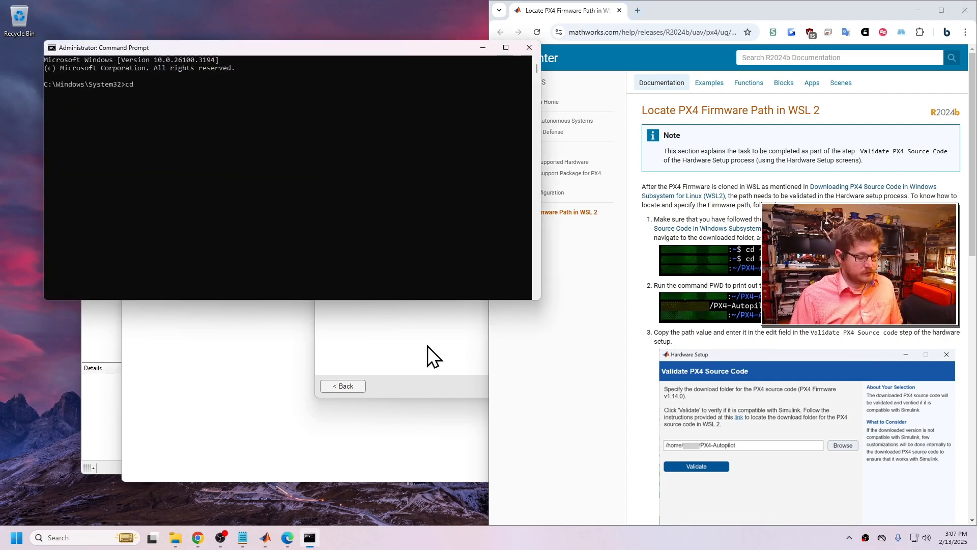
text(~)
key(Return)
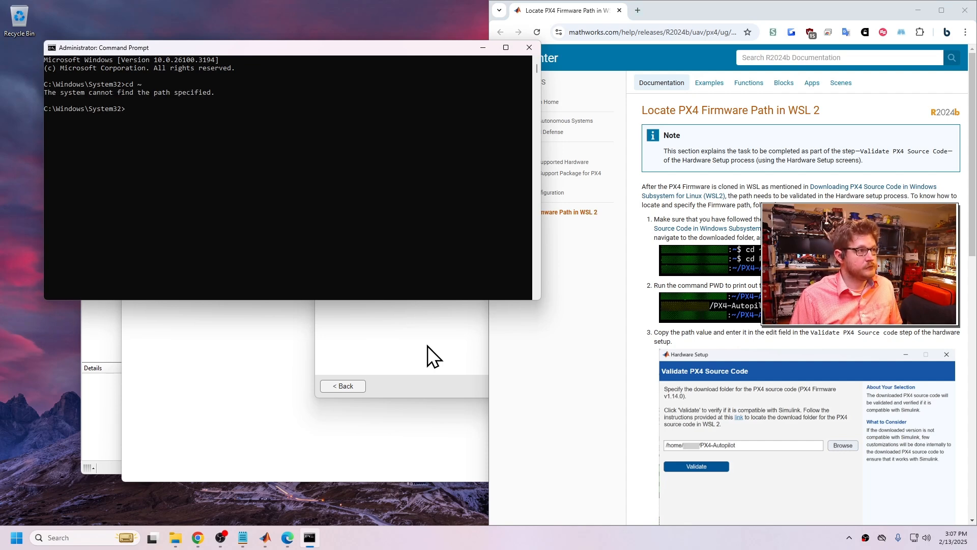
text(wsl)
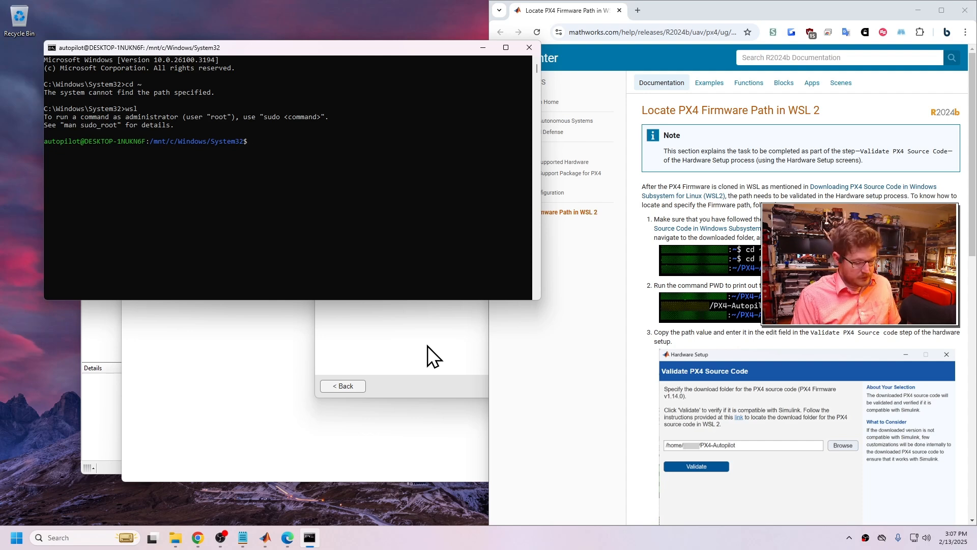
key(Return)
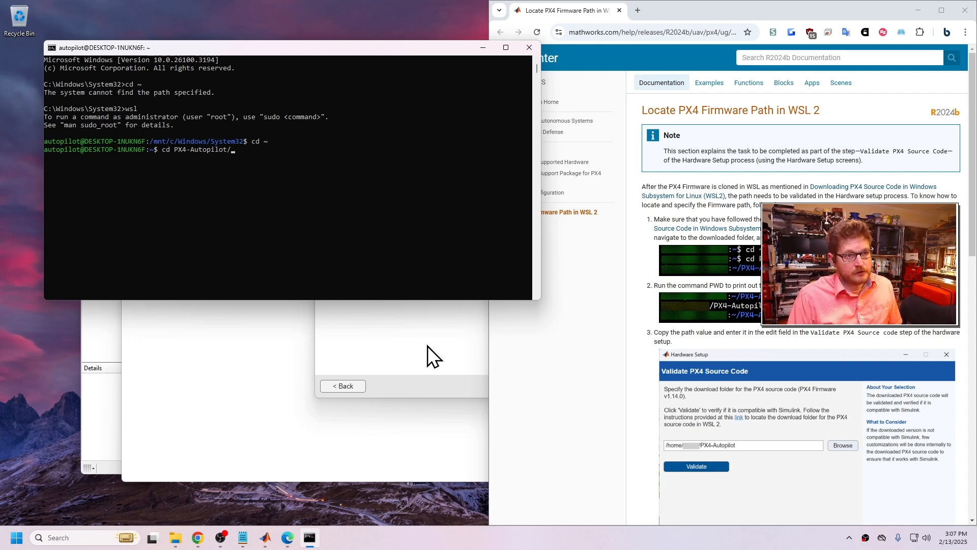
Go into the PX4-Autopilot folder in the WSL2 shell and print its full path with pwd
key(Return)
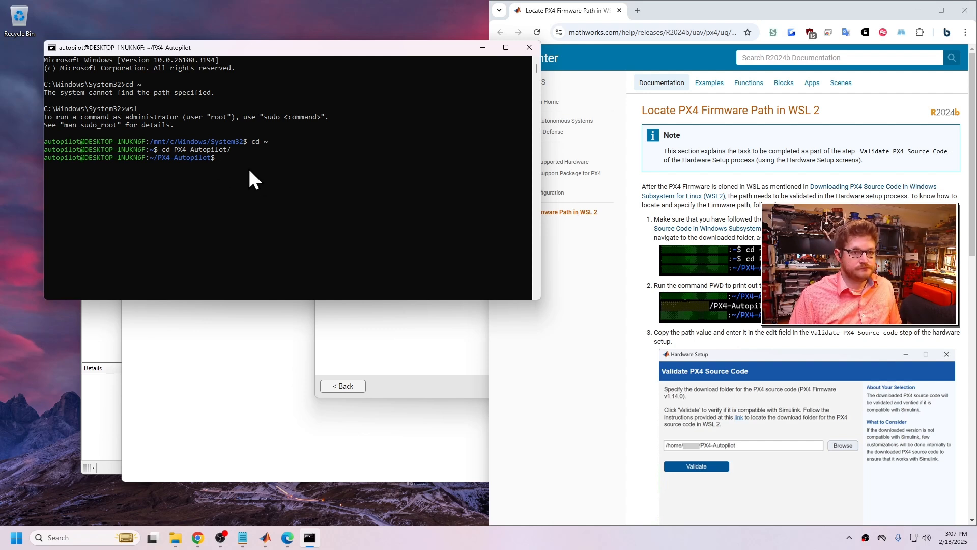
text(pwd)
key(Return)
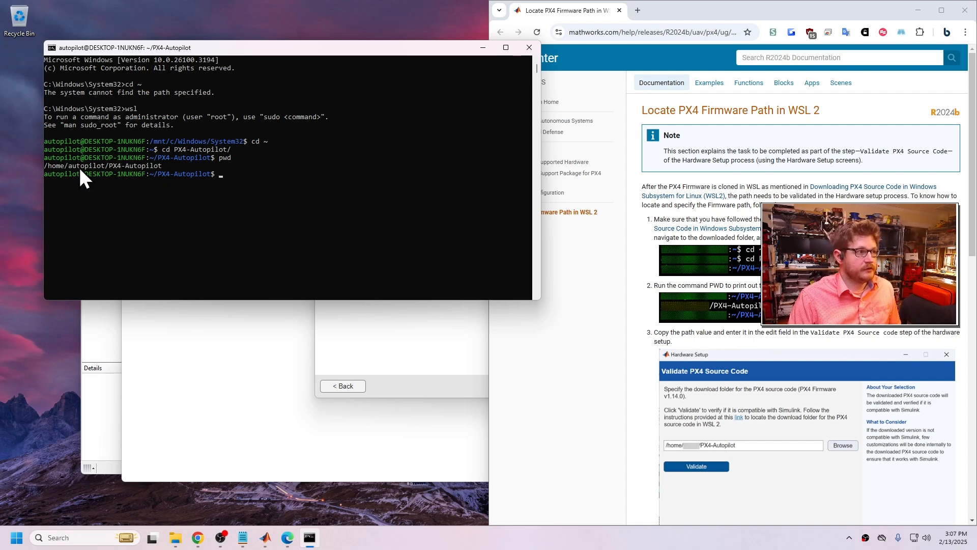
Validate the source code folder /home/autopilot/PX4-Autopilot in the hardware setup and continue to the PX4 toolchain setup
click(421, 349)
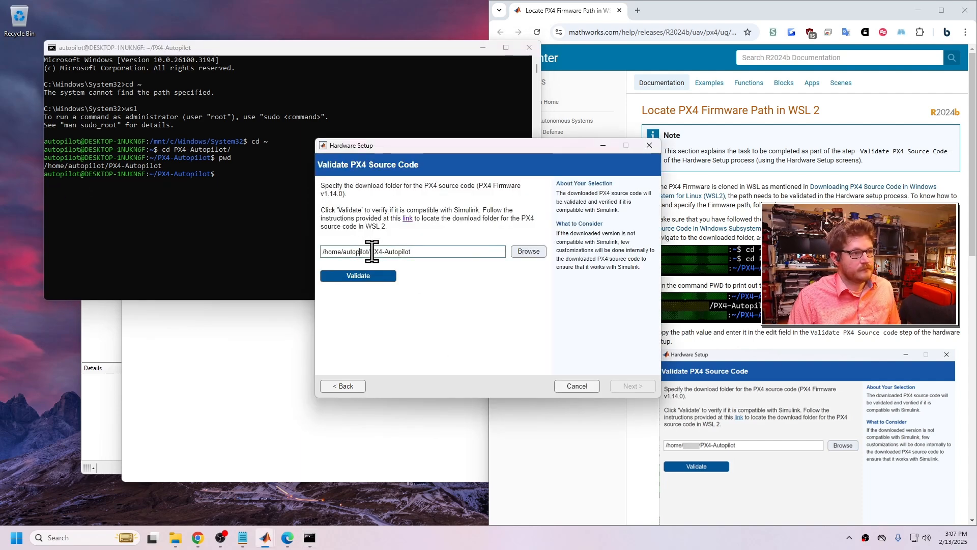
click(366, 276)
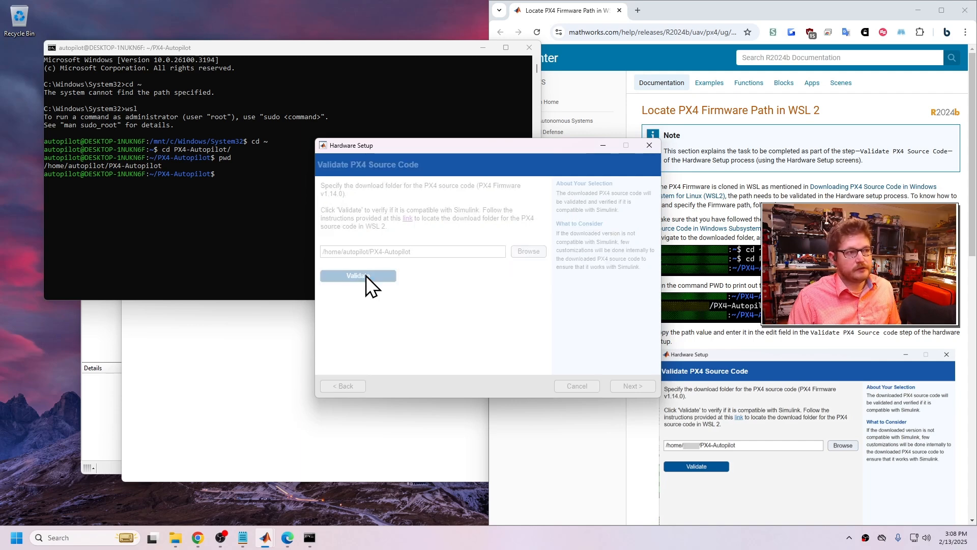
scroll(864, 471, down, 5)
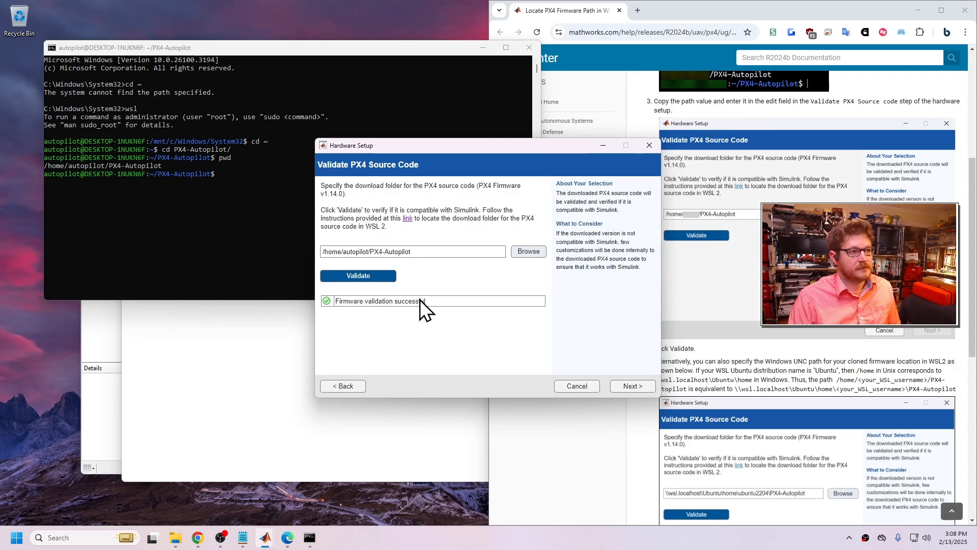
click(641, 387)
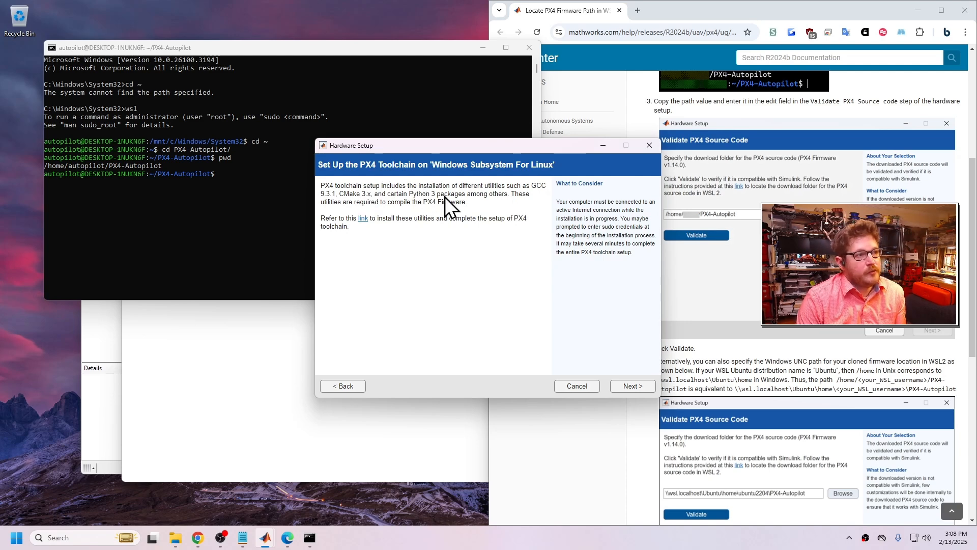
Open the linked instructions for setting up the PX4 toolchain on WSL2 and read through the listed commands
click(363, 218)
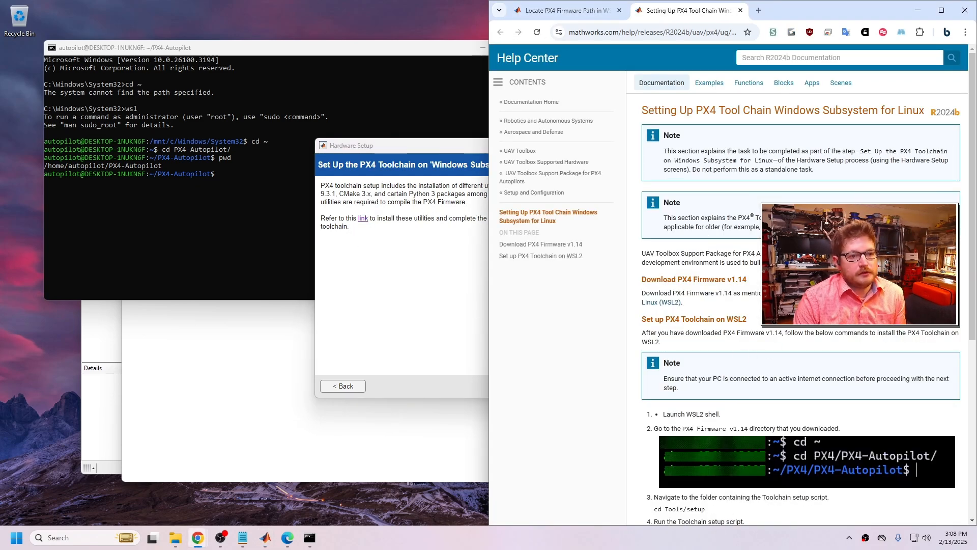
scroll(856, 392, down, 1)
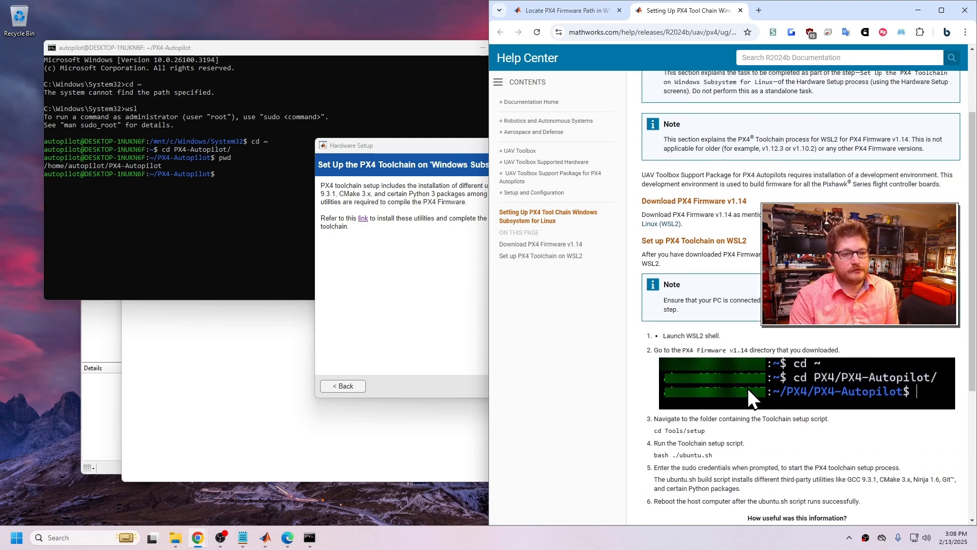
scroll(747, 387, down, 2)
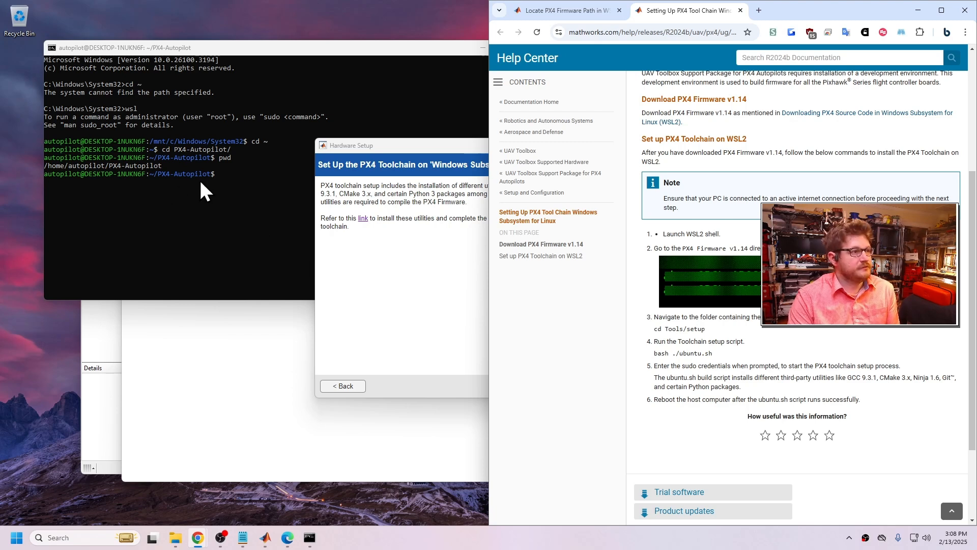
Return to the home directory in the WSL2 shell with cd ~
click(223, 170)
click(222, 172)
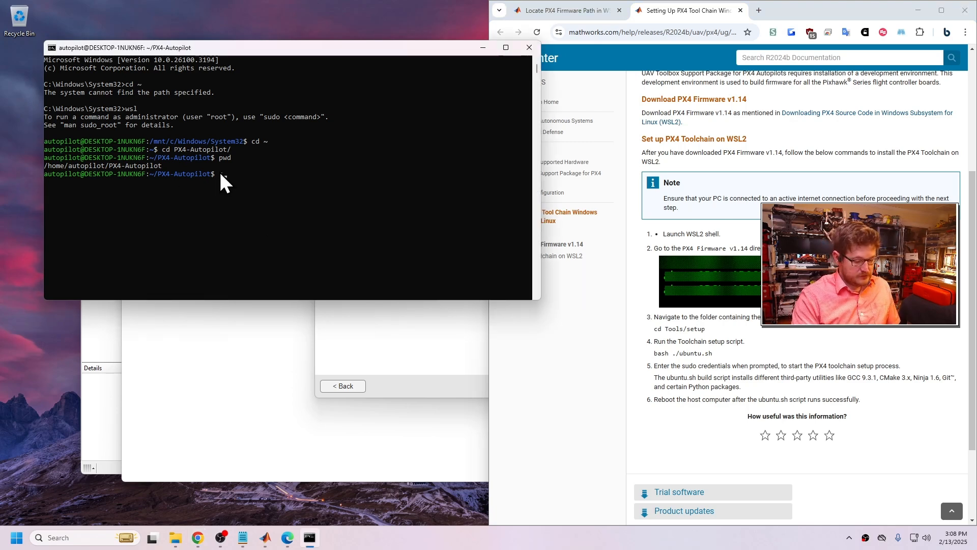
text(cd ~)
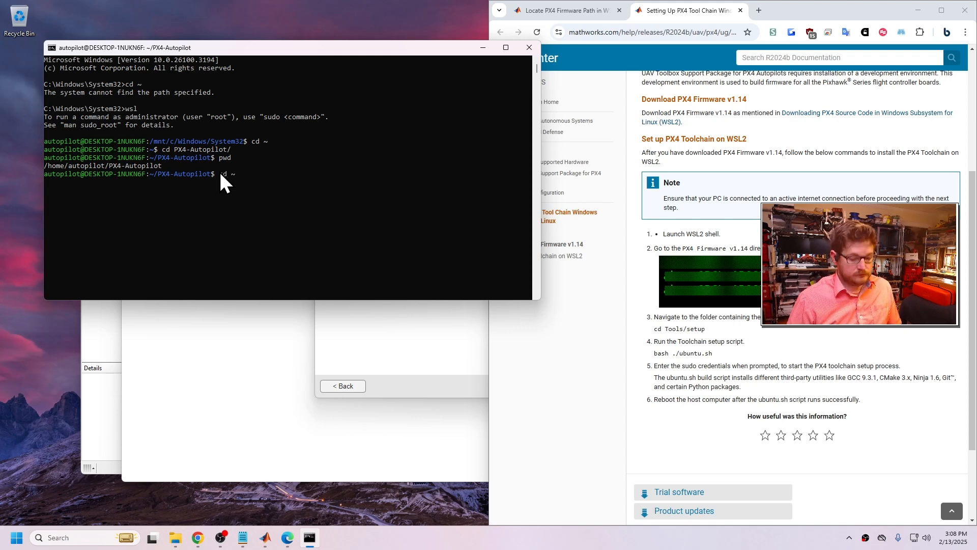
key(Return)
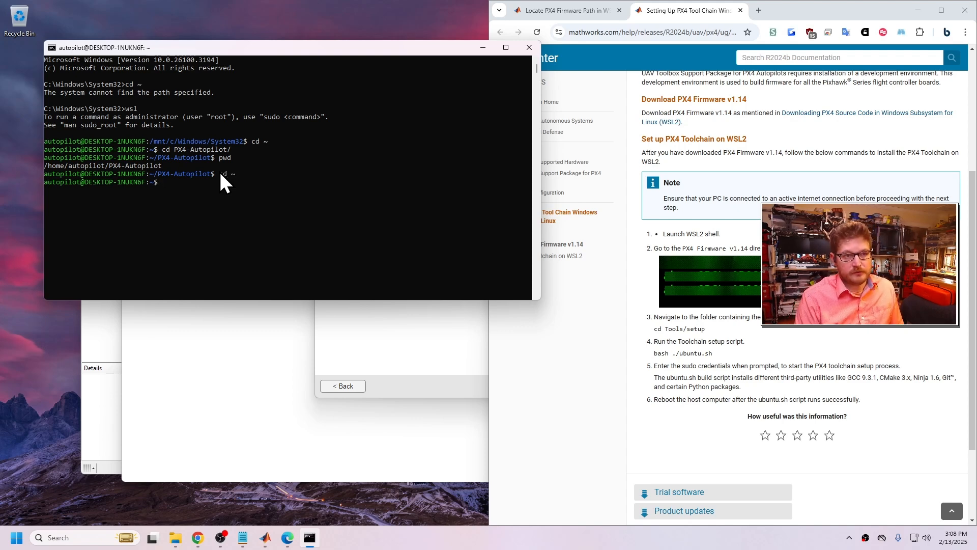
Try to change into the PX4/PX4-Autopilot/ directory in the WSL2 shell
text(cd )
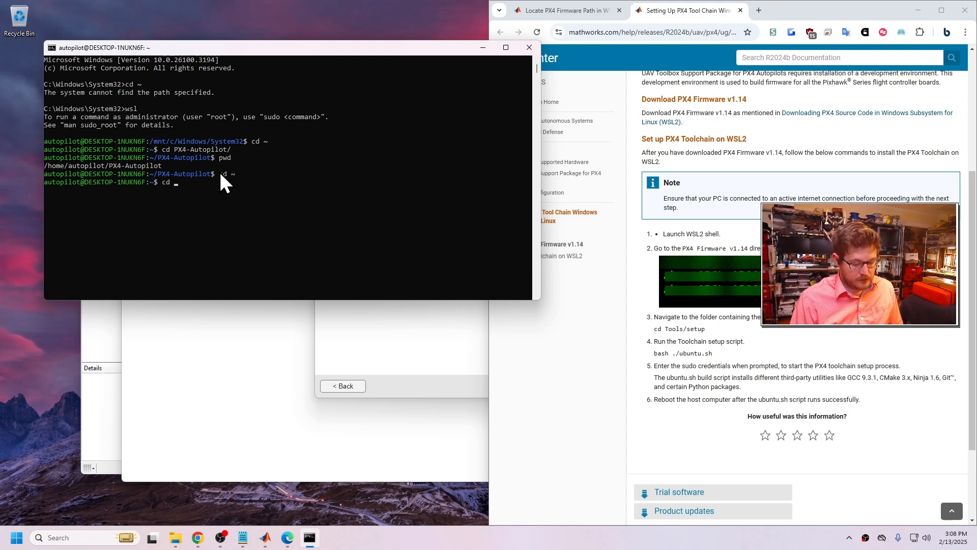
text(pX4/)
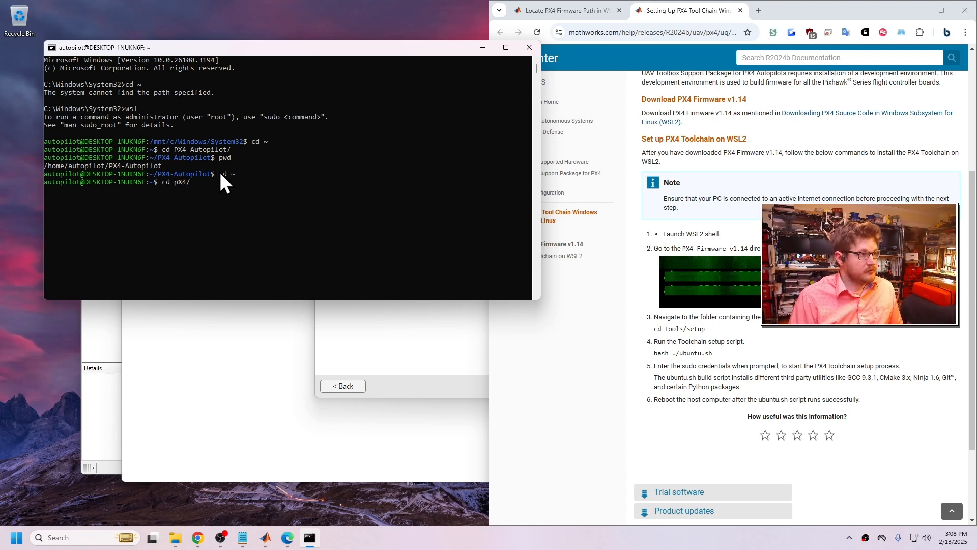
key(BackSpace)
key(BackSpace)
key(BackSpace)
key(BackSpace)
text(PX4/PX)
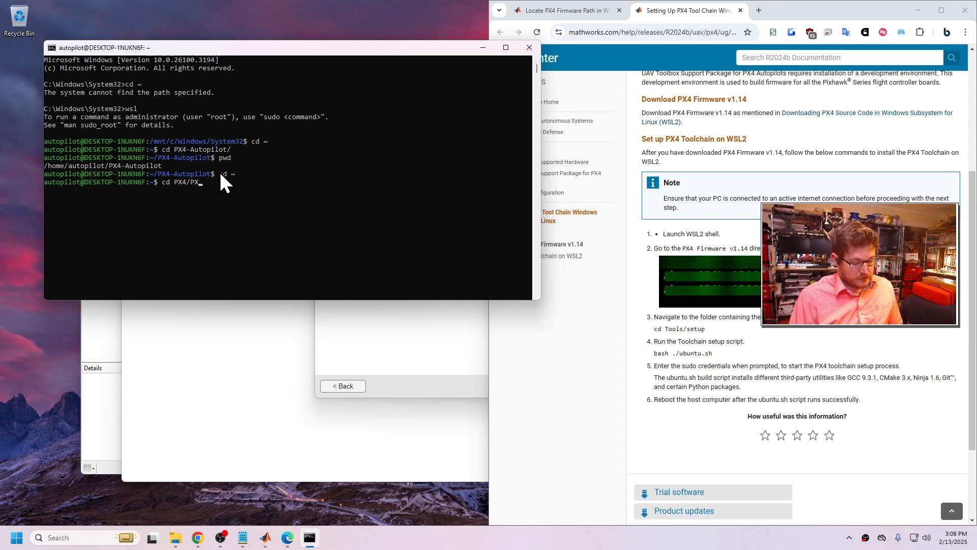
text(4/)
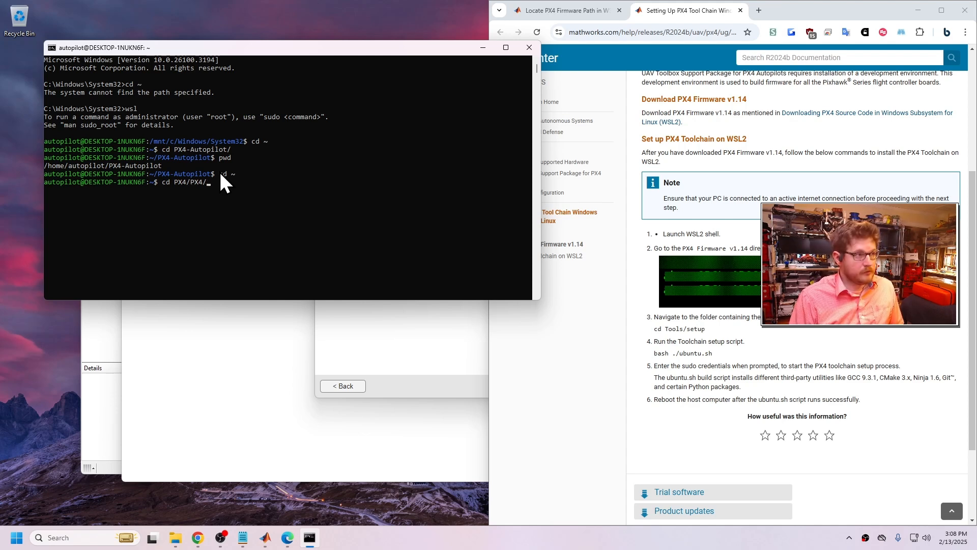
key(BackSpace)
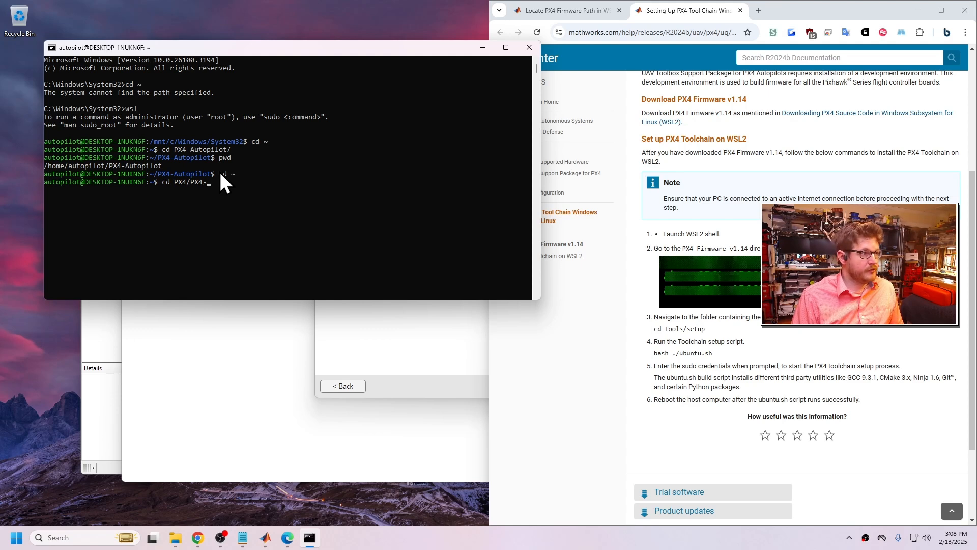
text(Aut)
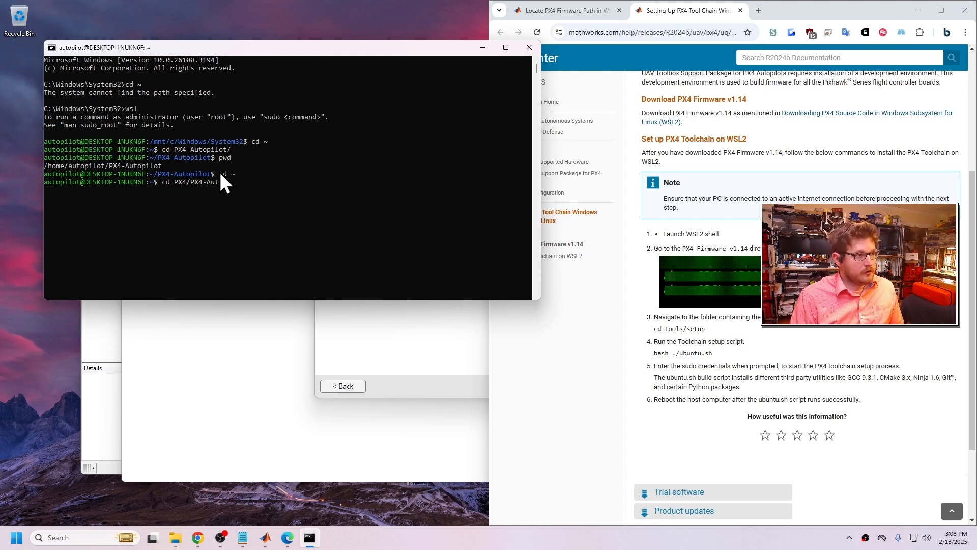
text(opil)
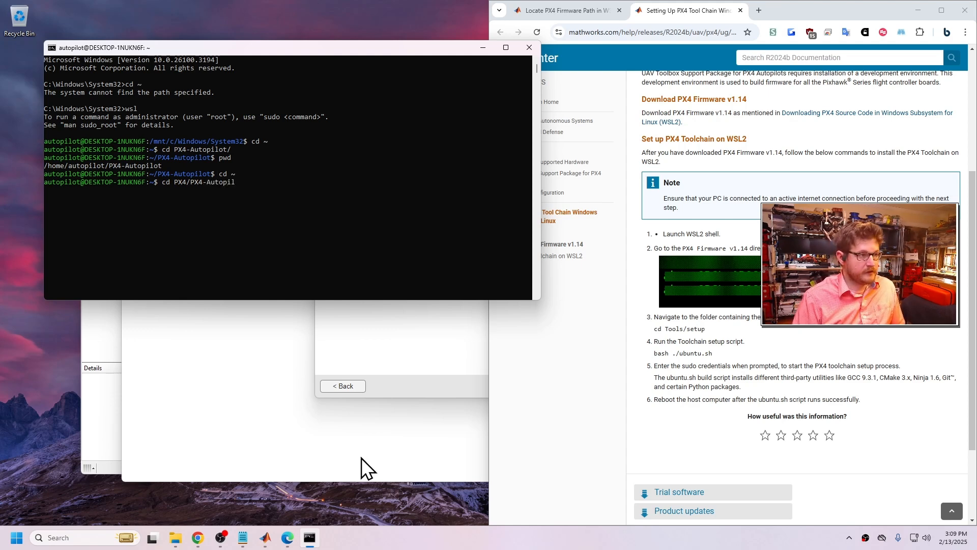
text(ot/)
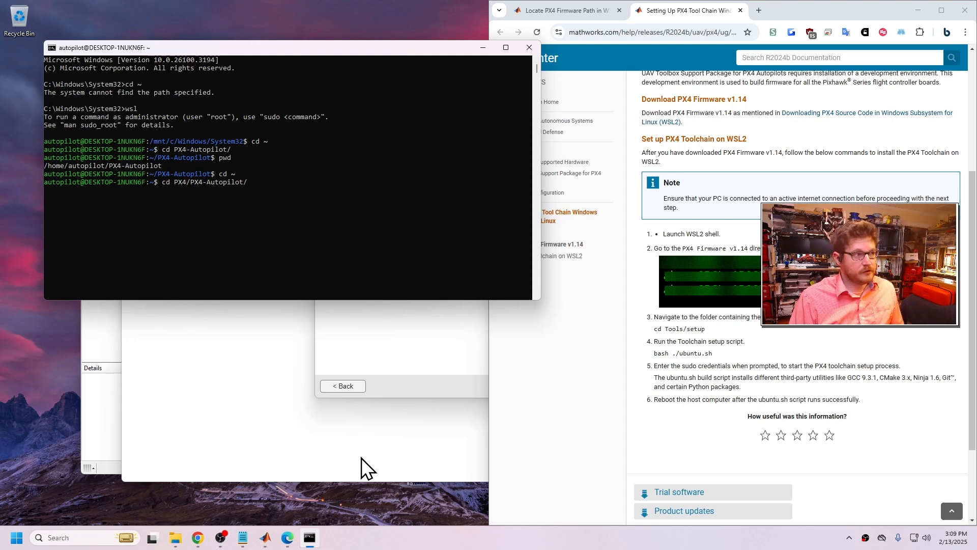
key(Return)
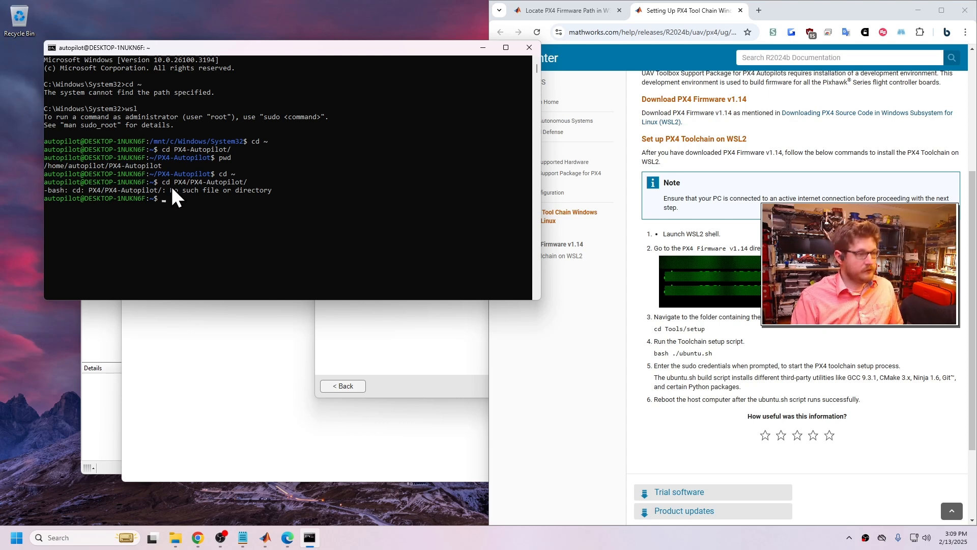
Go into the firmware folder in the WSL2 shell by recalling the earlier cd PX4-Autopilot/ command
key(Up)
key(Up)
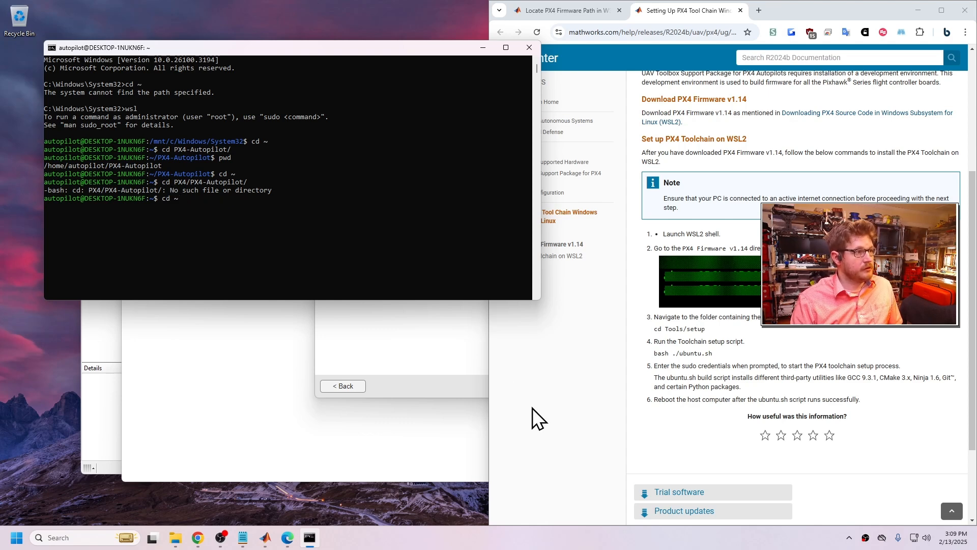
key(Up)
key(Up)
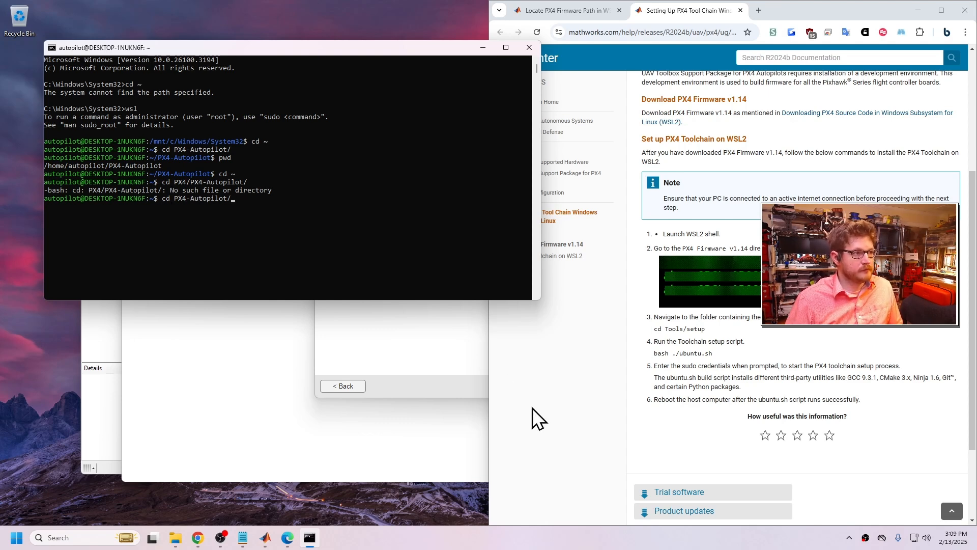
key(Return)
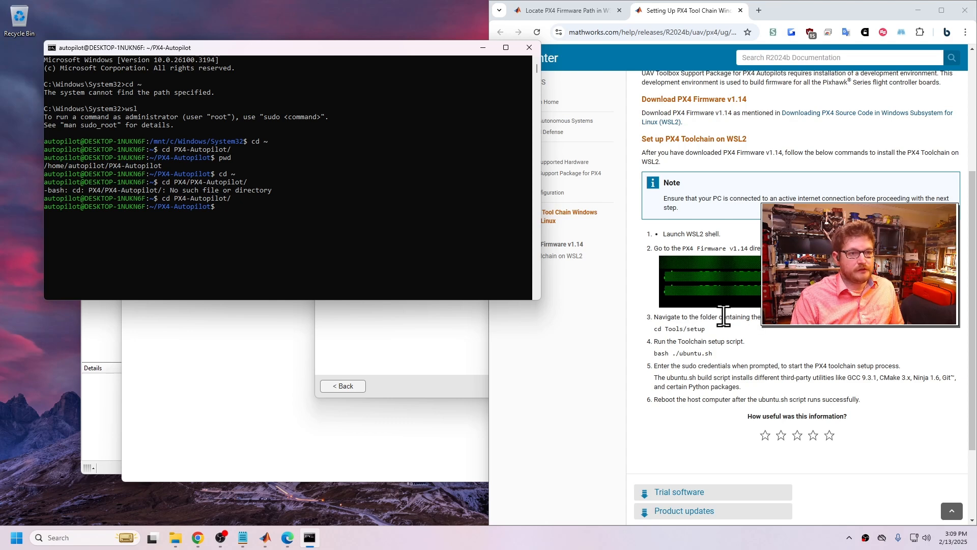
Change into the folder containing the toolchain script with cd Tools/setup
text(c)
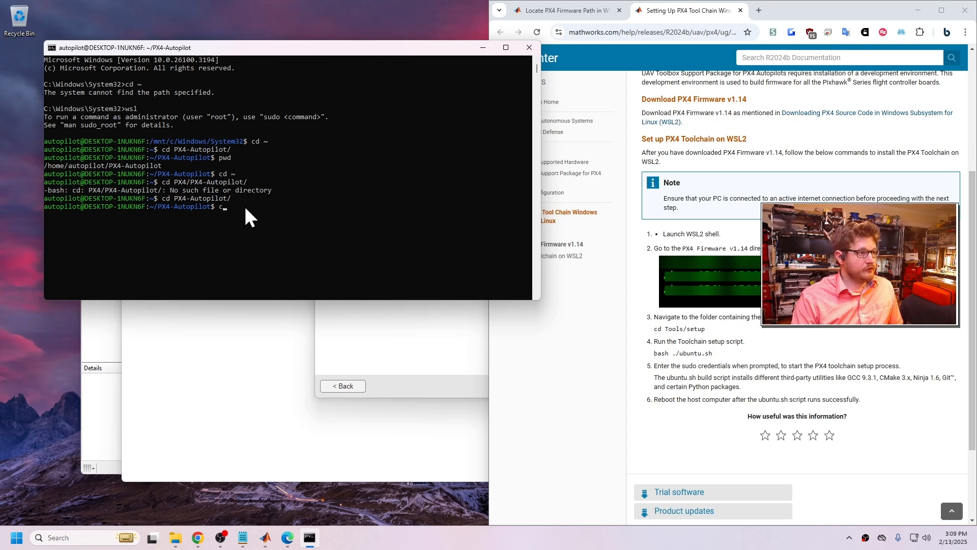
text(d)
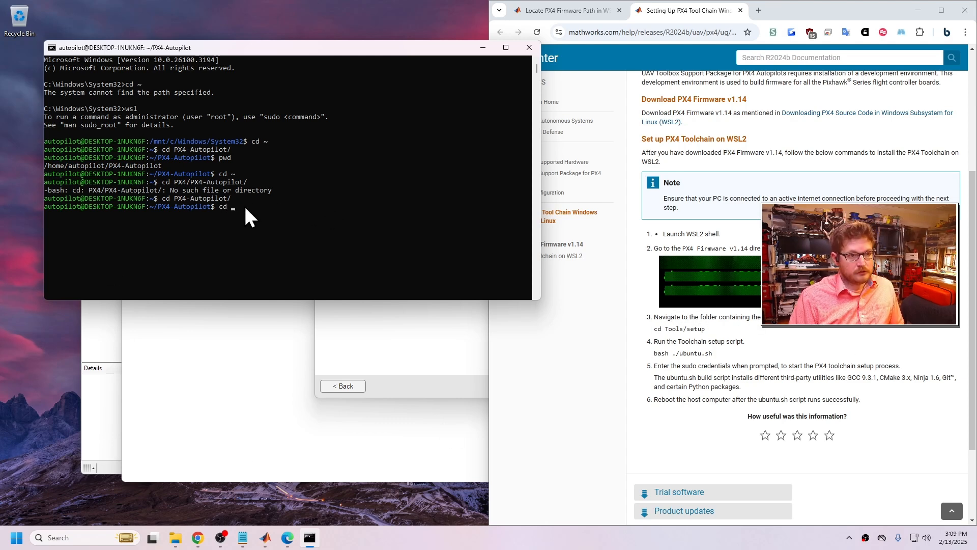
text( Tools)
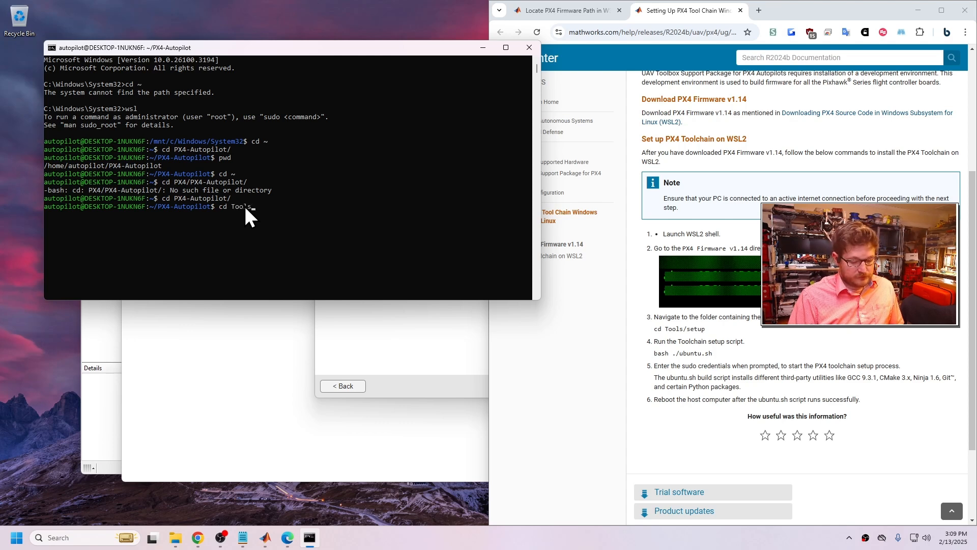
key(Tab)
text(setup)
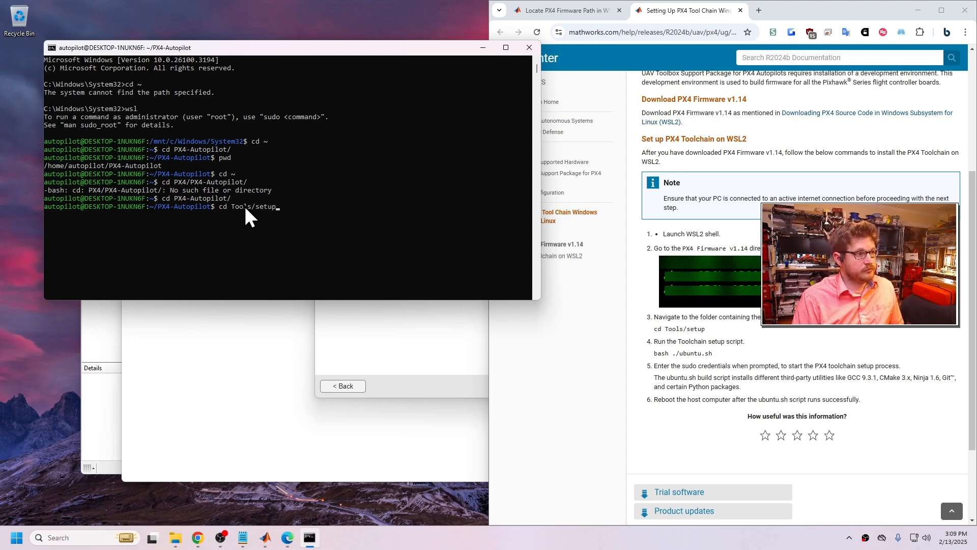
key(Return)
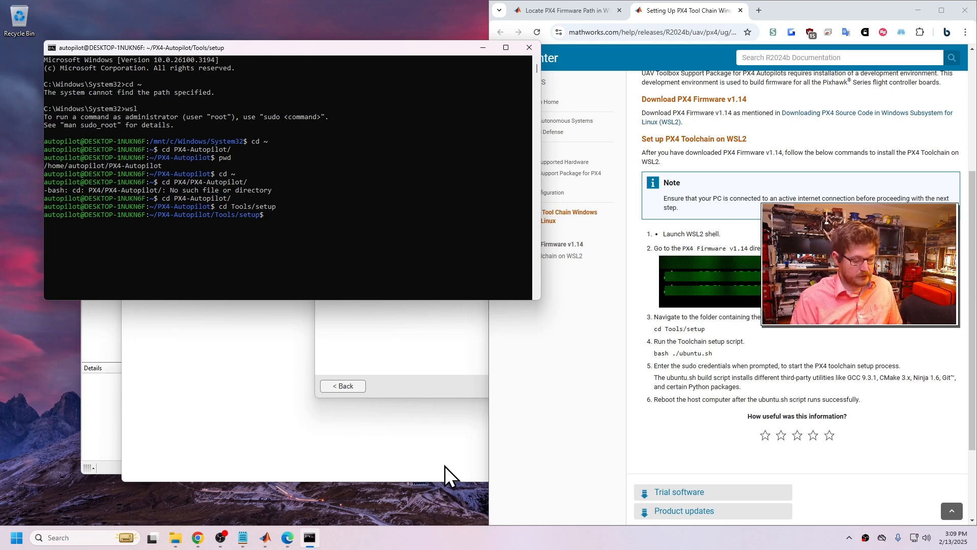
Run the toolchain setup script with bash ./ubuntu.sh and enter the sudo password to start the installation
text(bash ./ubuntu.sh)
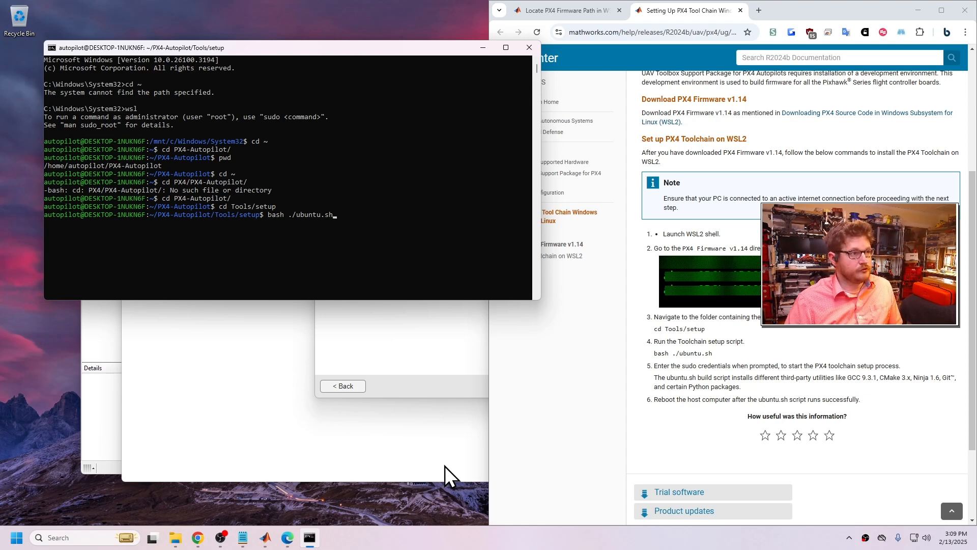
key(Return)
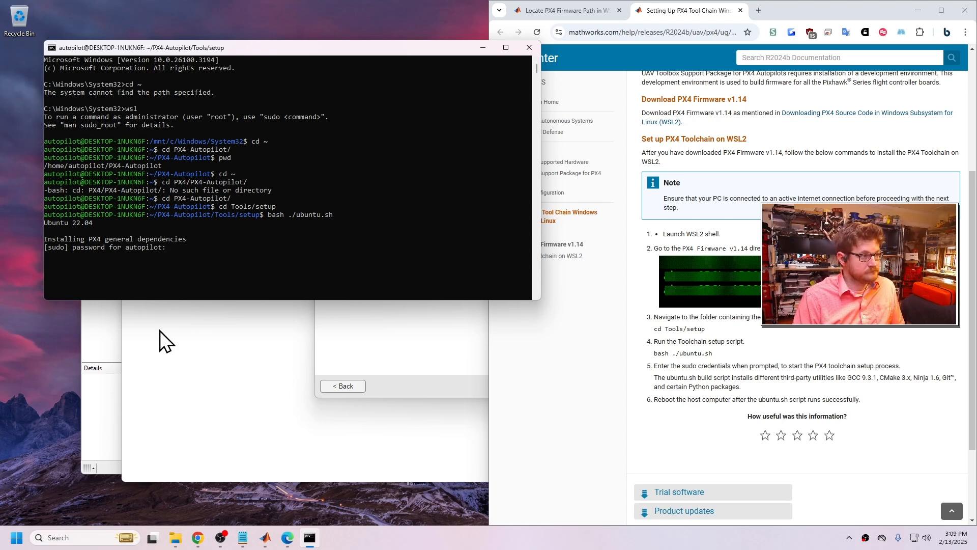
key(Return)
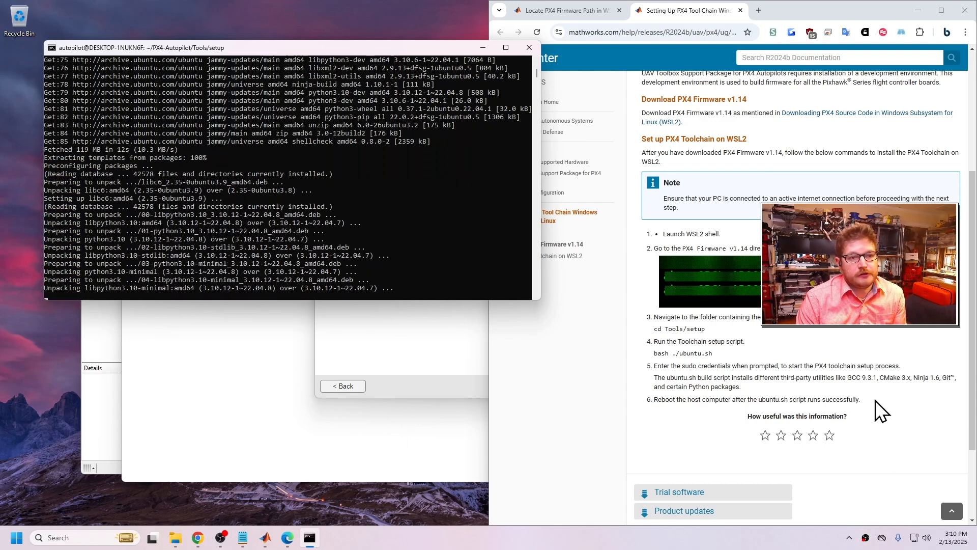
drag(813, 378, 887, 390)
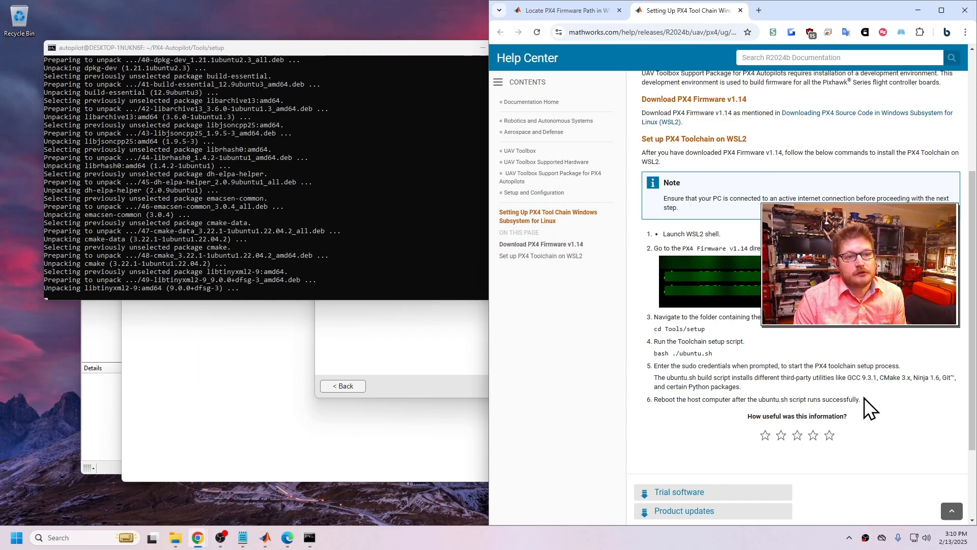
drag(864, 399, 733, 398)
click(681, 396)
click(772, 387)
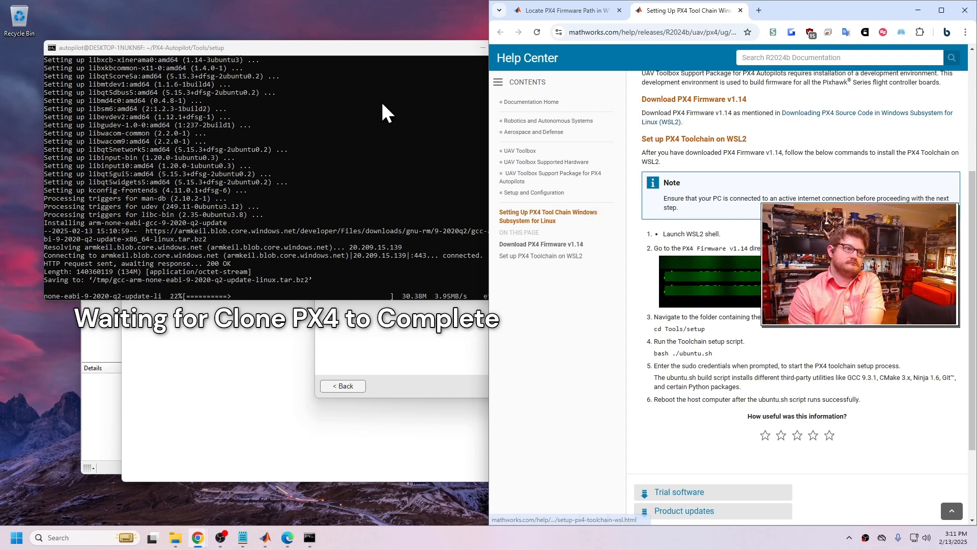
Bring the WSL2 shell back into focus and close it once the toolchain script has finished
click(381, 47)
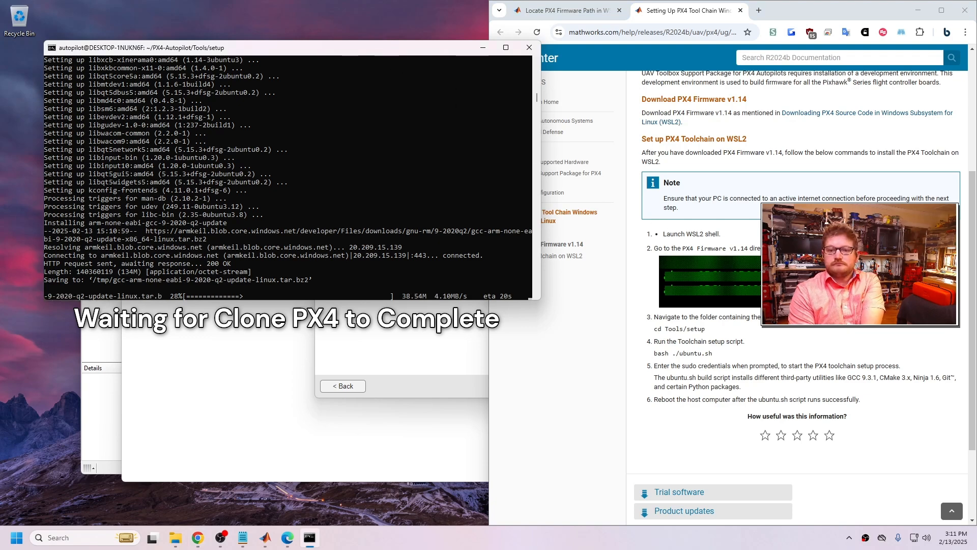
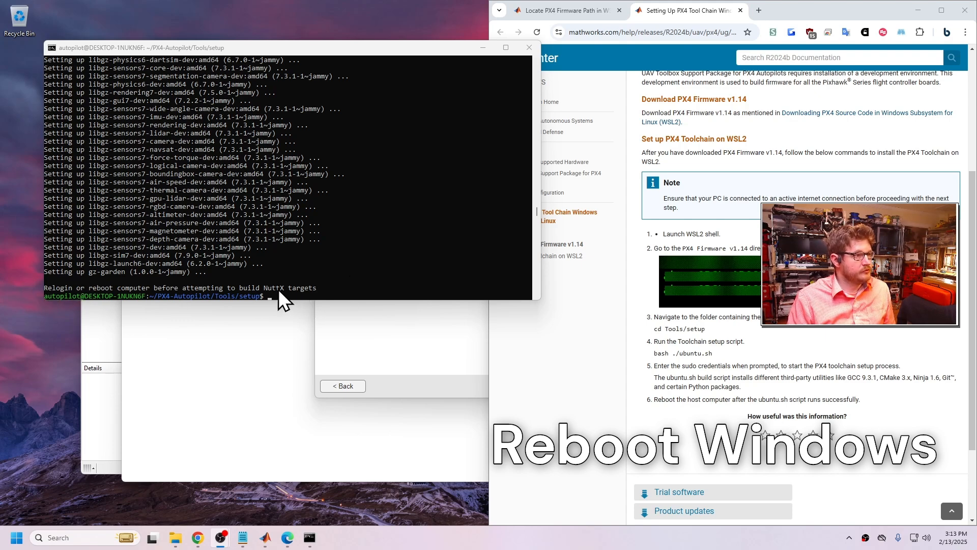
click(528, 48)
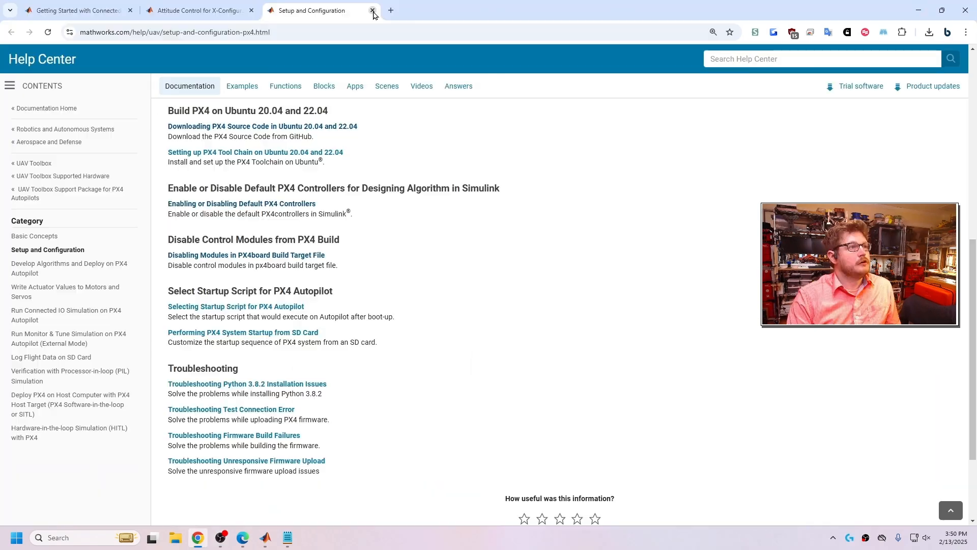
Close the Setup and Configuration page and open the QGroundControl link in the attitude control example's prerequisites
click(372, 11)
scroll(261, 258, down, 3)
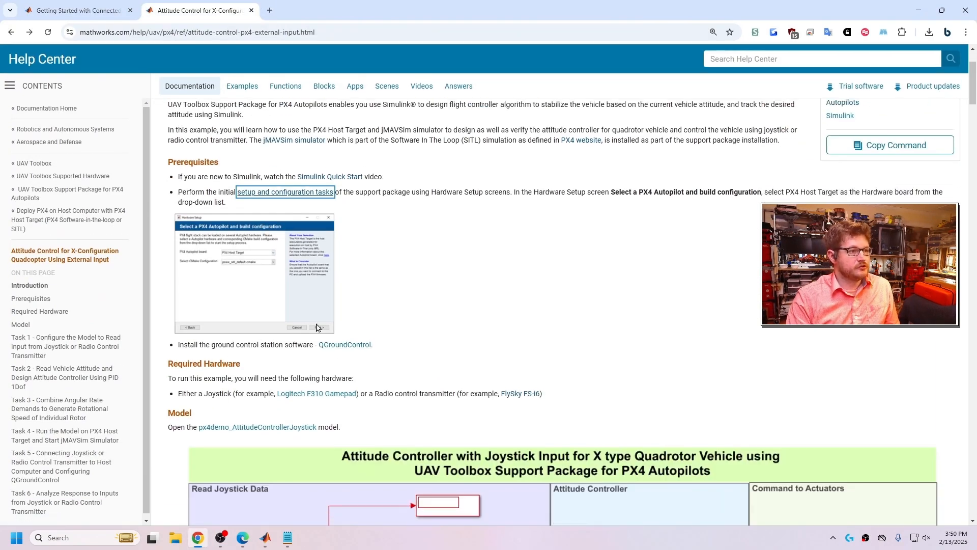
click(357, 349)
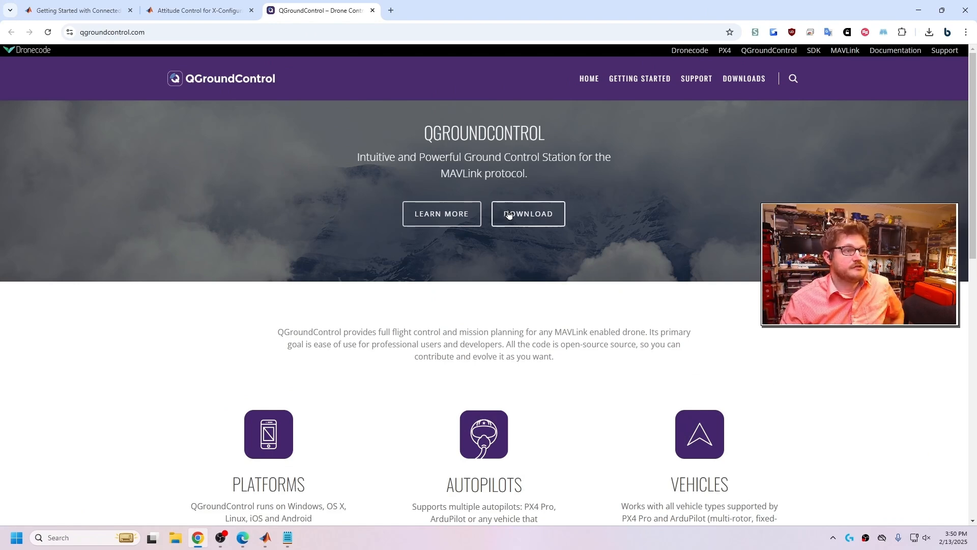
Open the QGroundControl releases on GitHub from its download page and save the v4.4.3 QGroundControl-installer.exe to Downloads
click(543, 212)
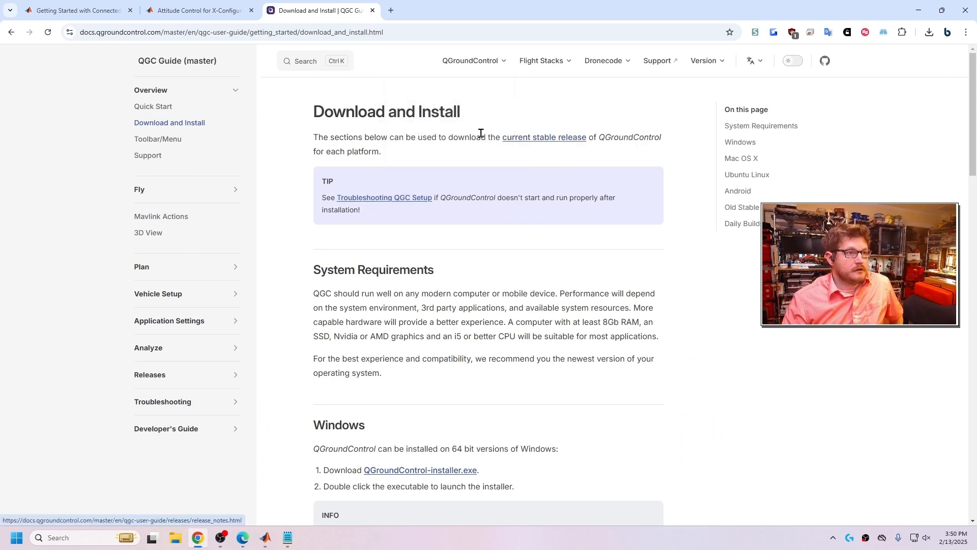
click(529, 138)
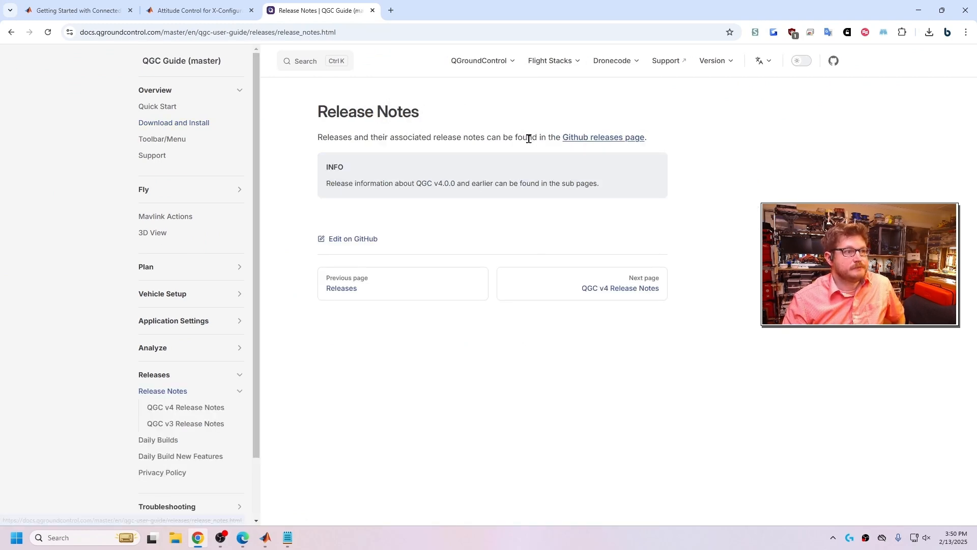
click(604, 138)
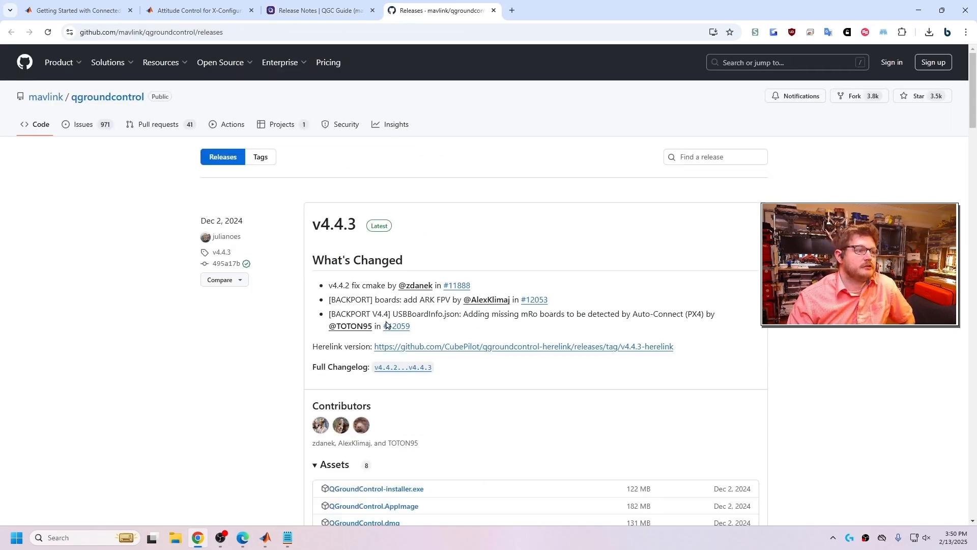
scroll(387, 324, down, 3)
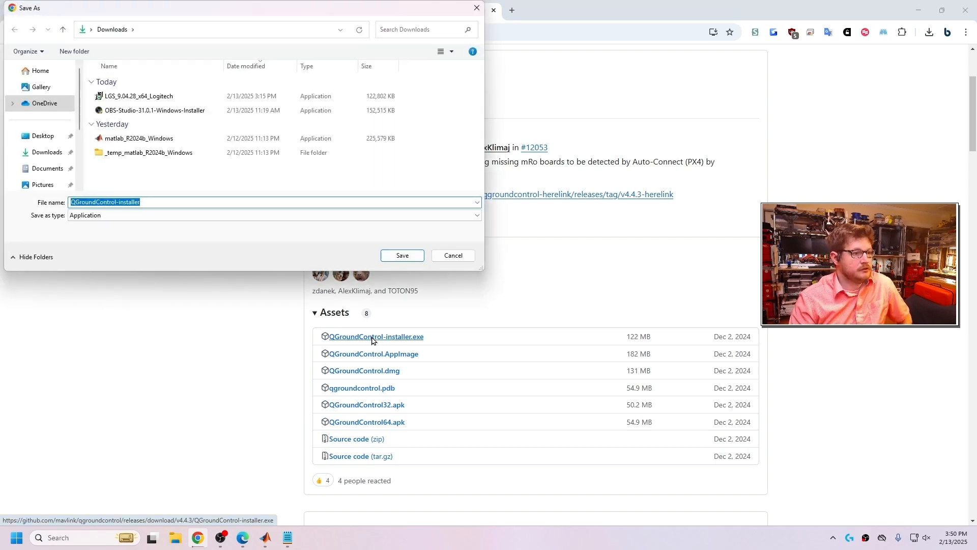
click(402, 255)
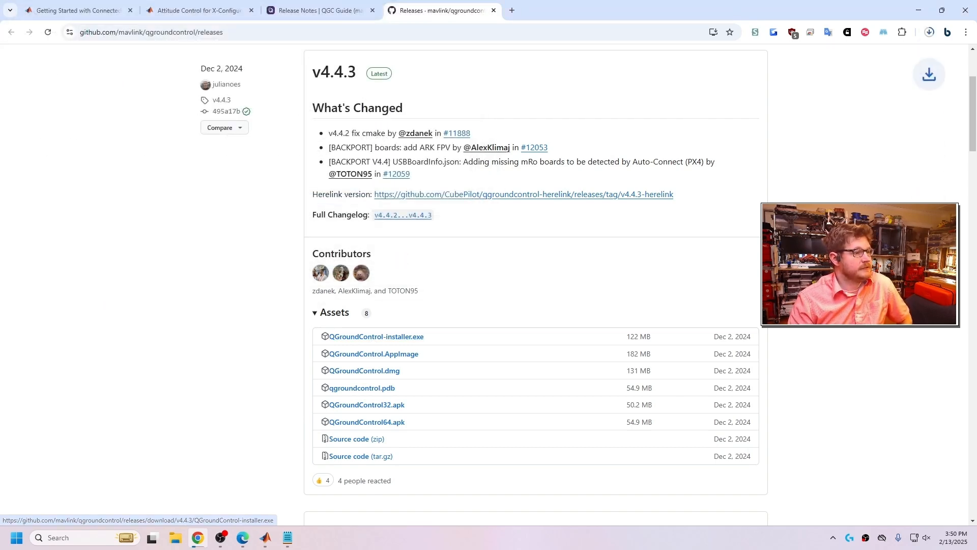
Launch the downloaded QGroundControl-installer.exe and install QGroundControl with the default QGroundControl Start Menu folder
click(929, 34)
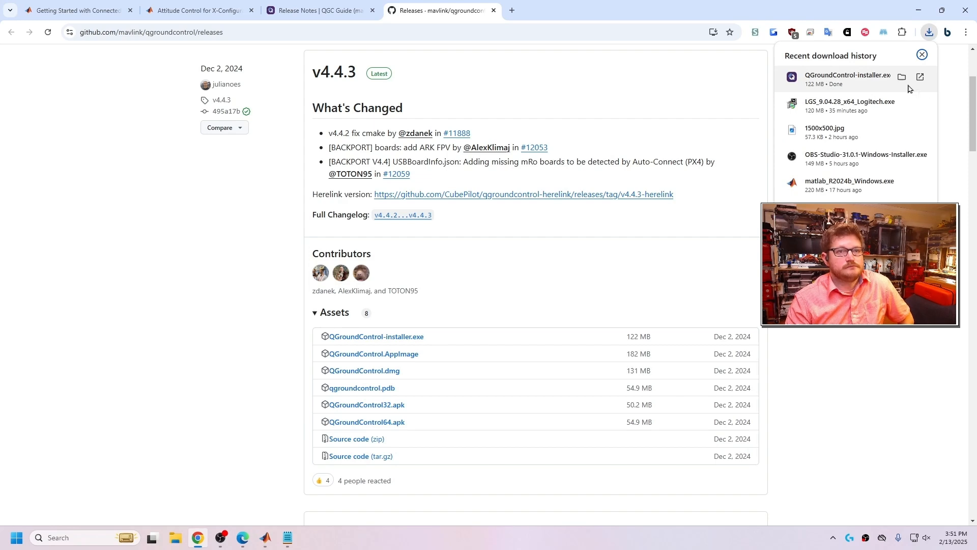
click(920, 77)
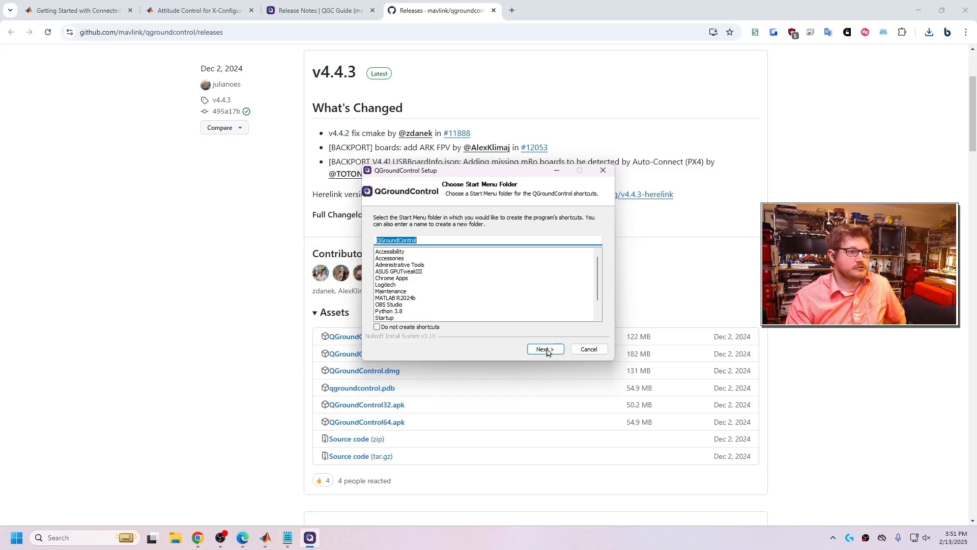
click(546, 350)
click(547, 349)
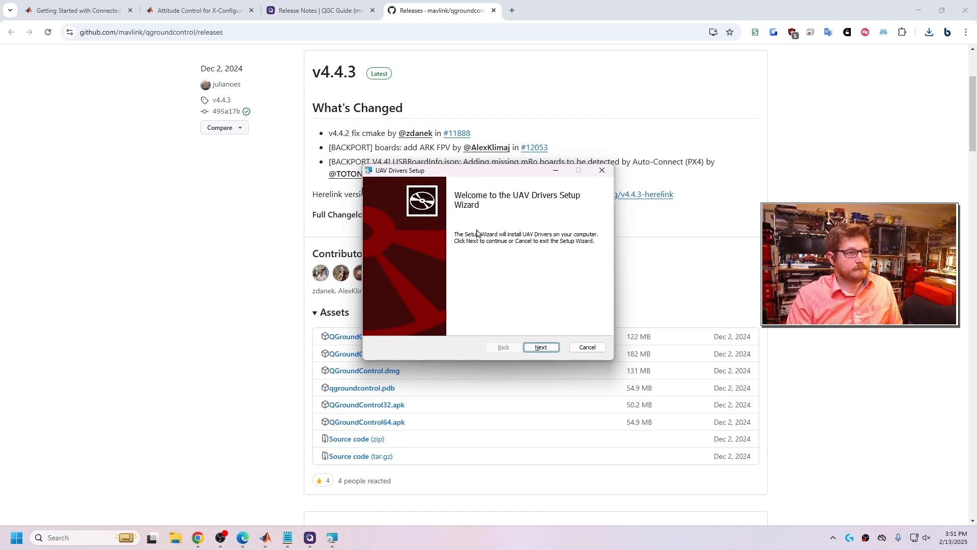
Accept the license agreement in the UAV Drivers setup wizard and start installing the drivers
drag(496, 175, 497, 135)
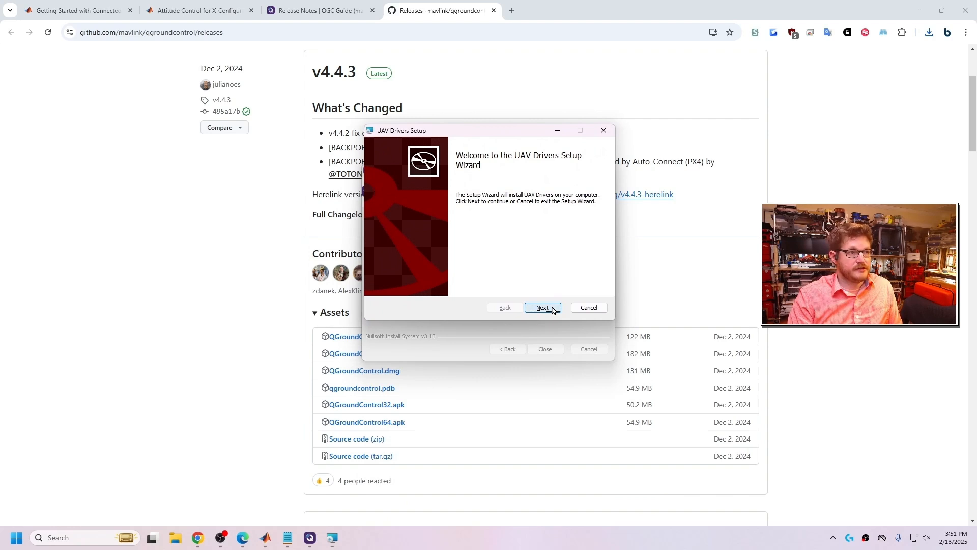
click(542, 307)
click(448, 284)
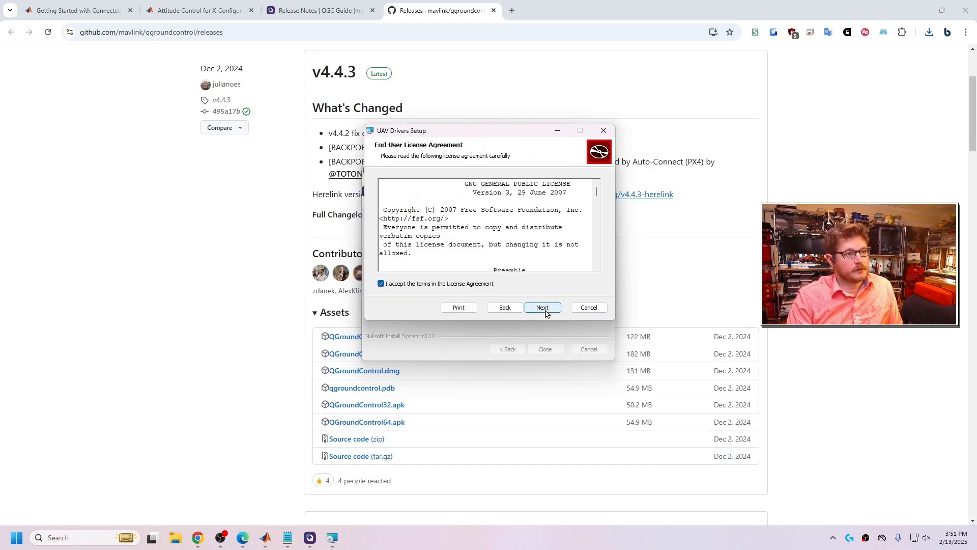
click(545, 311)
click(543, 309)
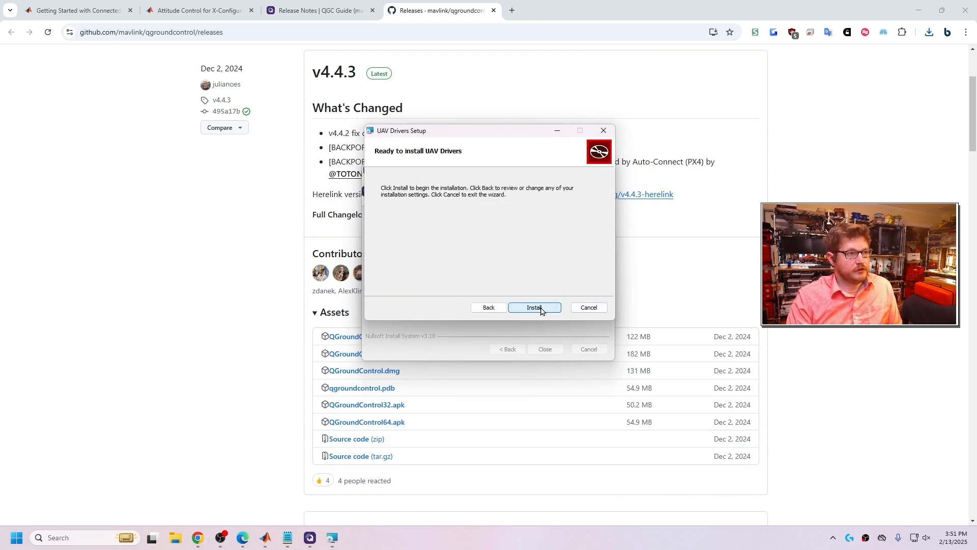
click(536, 308)
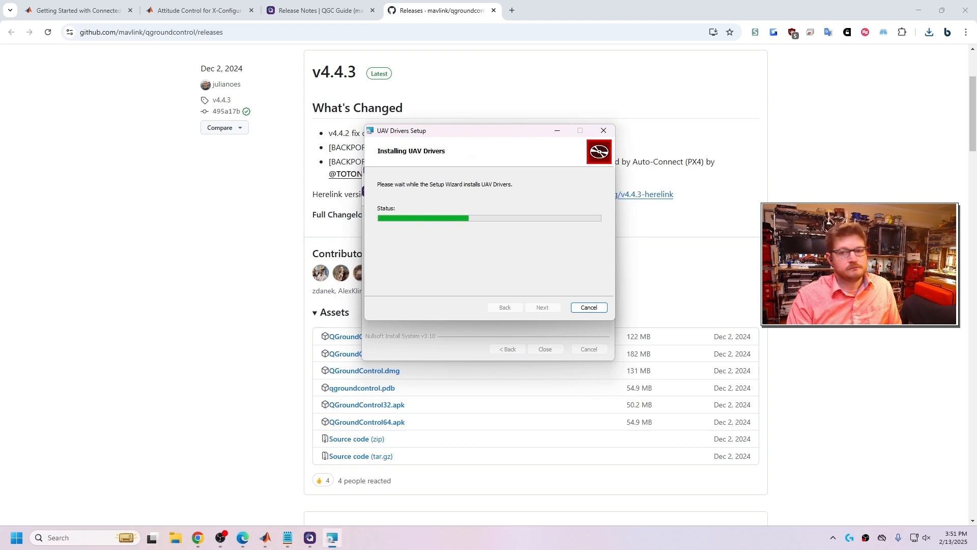
Run the Device Driver Installation Wizard and approve the Arduino USB, ArduPilot Project and STMicroelectronics port drivers
click(288, 291)
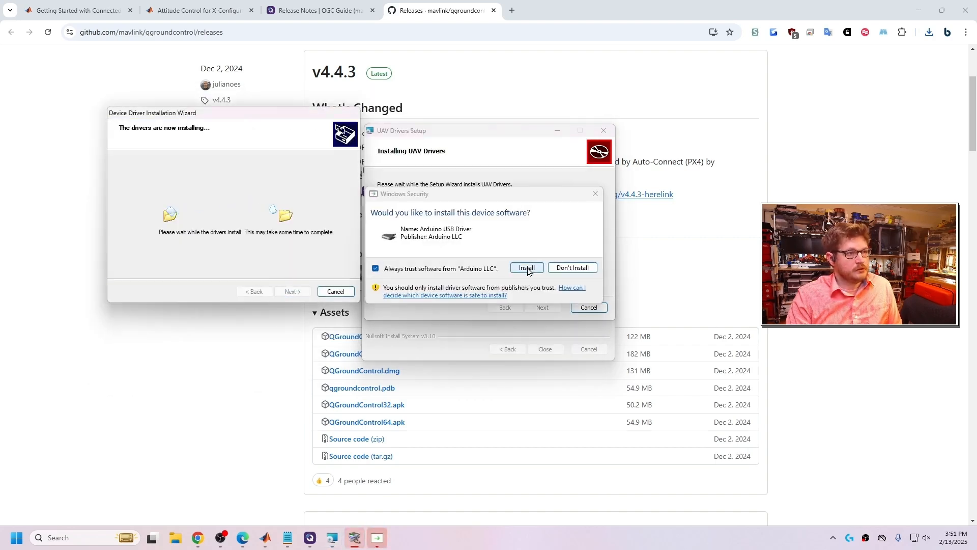
click(527, 268)
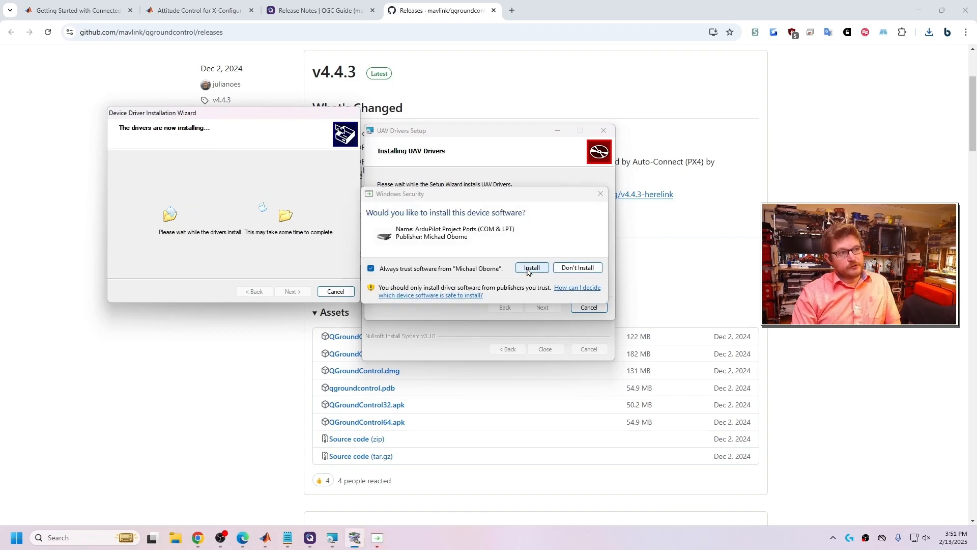
click(526, 268)
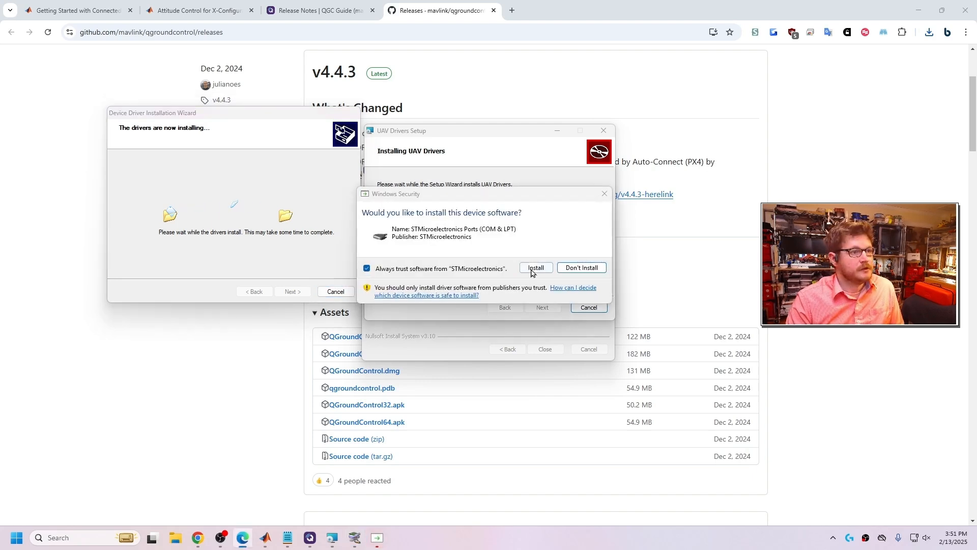
click(533, 270)
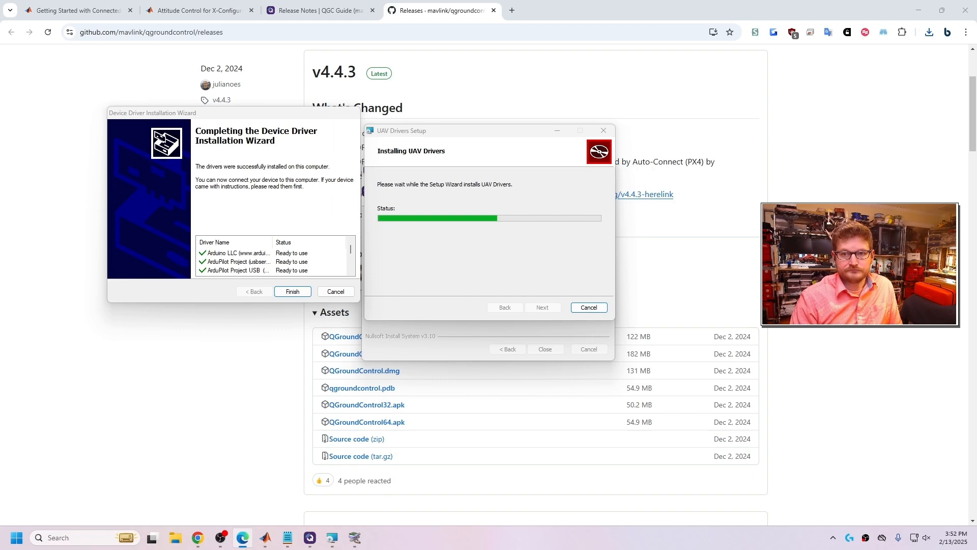
Finish the device driver and UAV Drivers wizards and close the completed QGroundControl setup
click(293, 292)
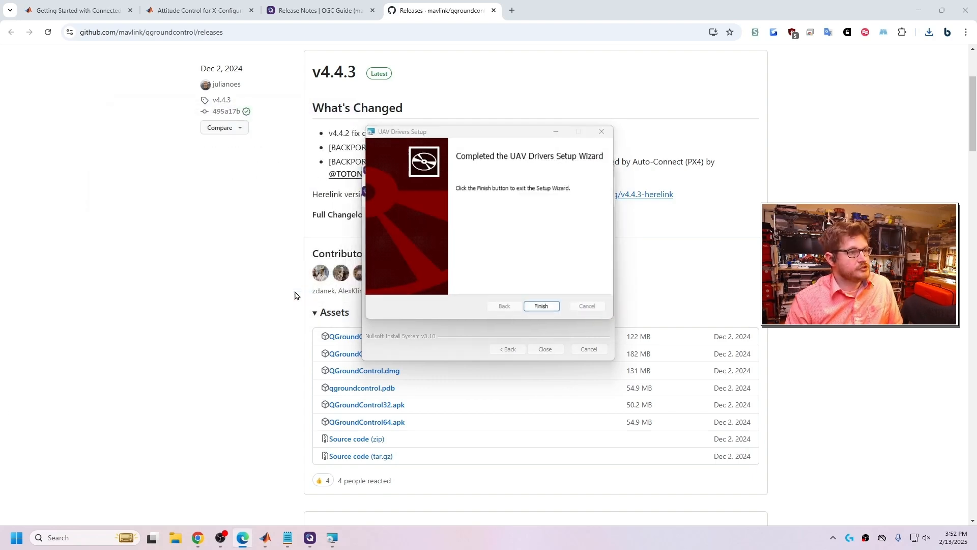
click(542, 307)
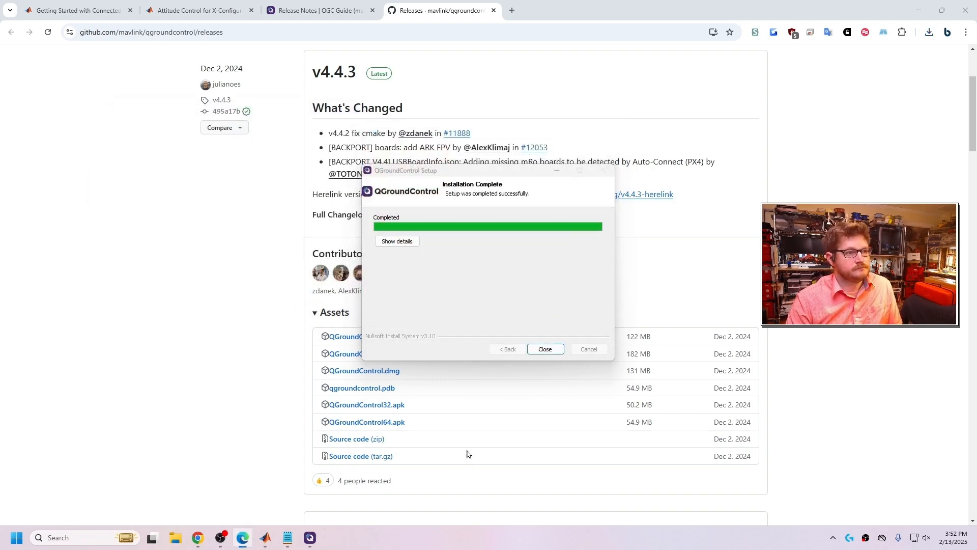
click(548, 354)
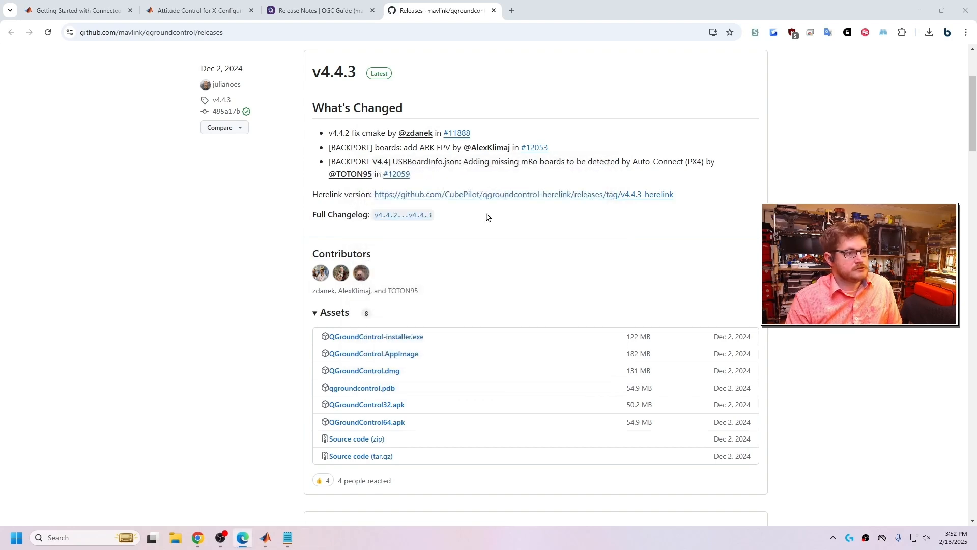
Launch QGroundControl, clear the other open windows away, and allow its location access and its public and private network access
click(16, 537)
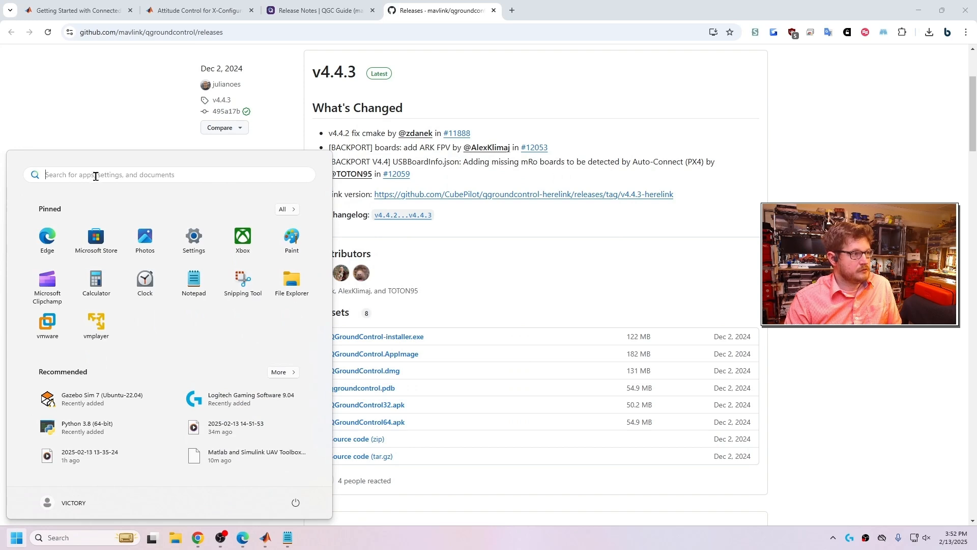
text(qgroundControl)
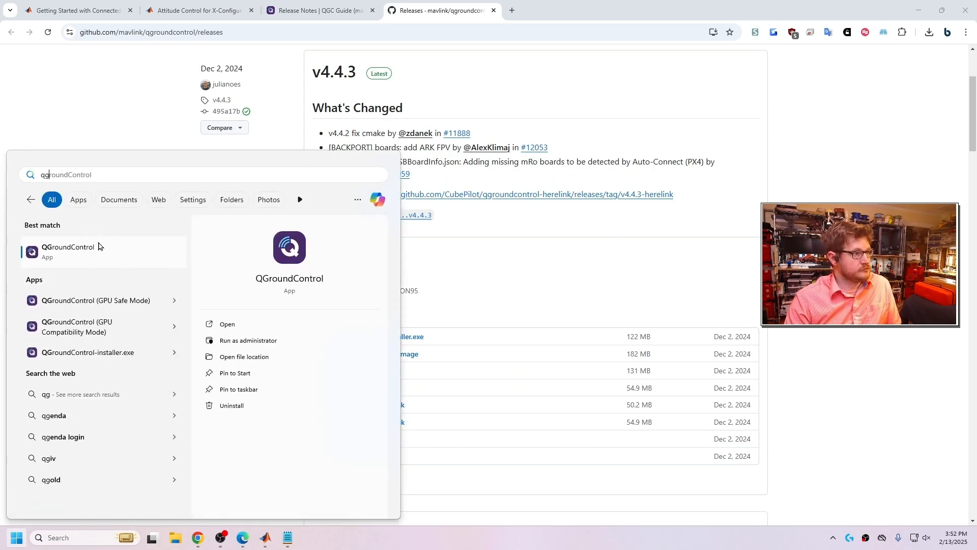
click(93, 253)
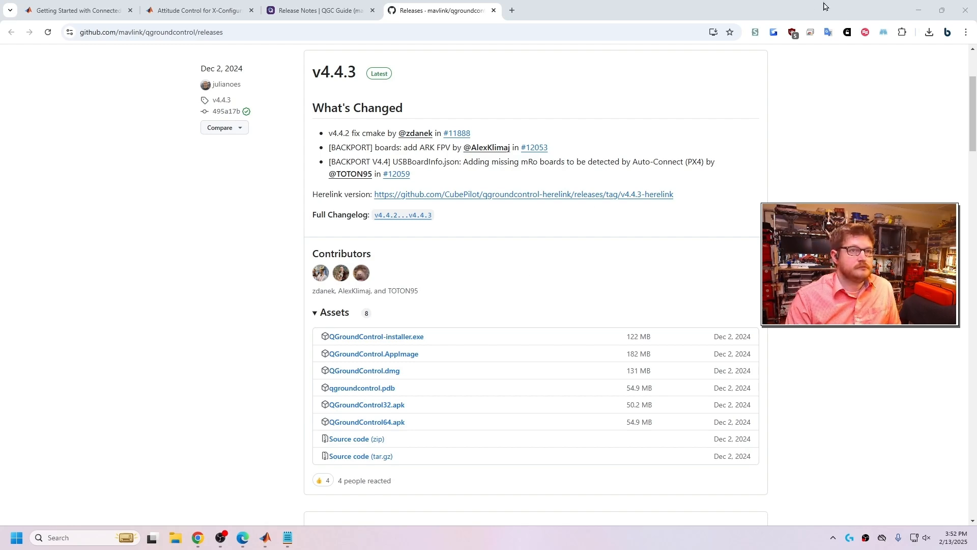
click(918, 10)
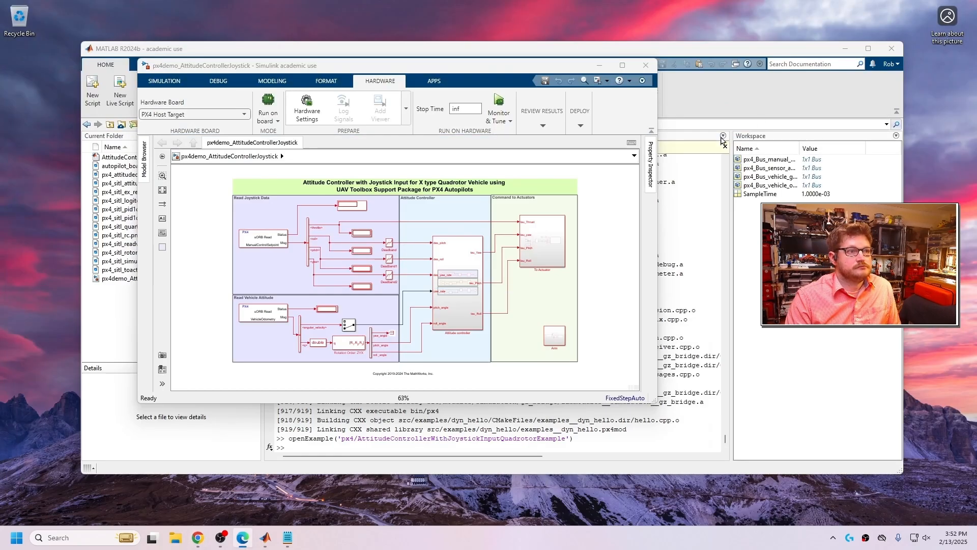
click(600, 65)
click(845, 48)
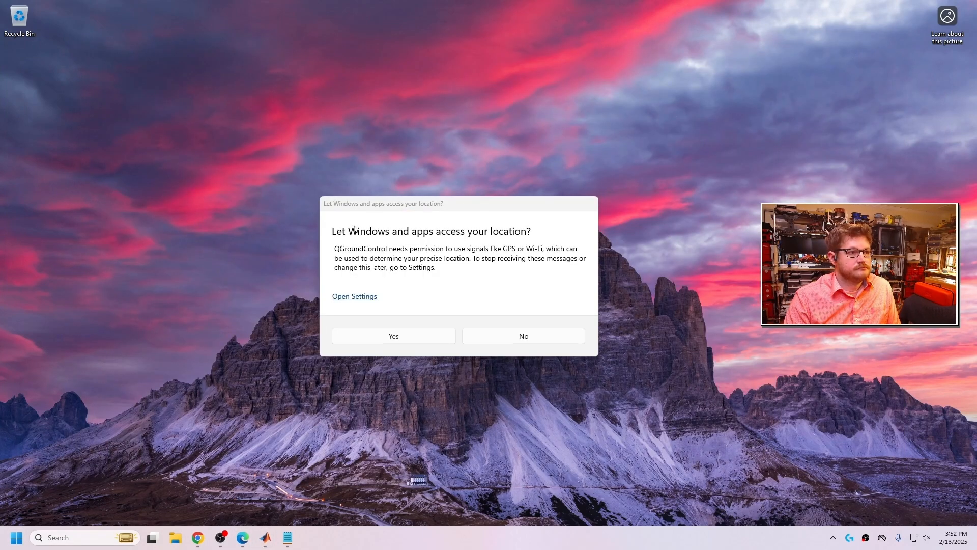
click(368, 338)
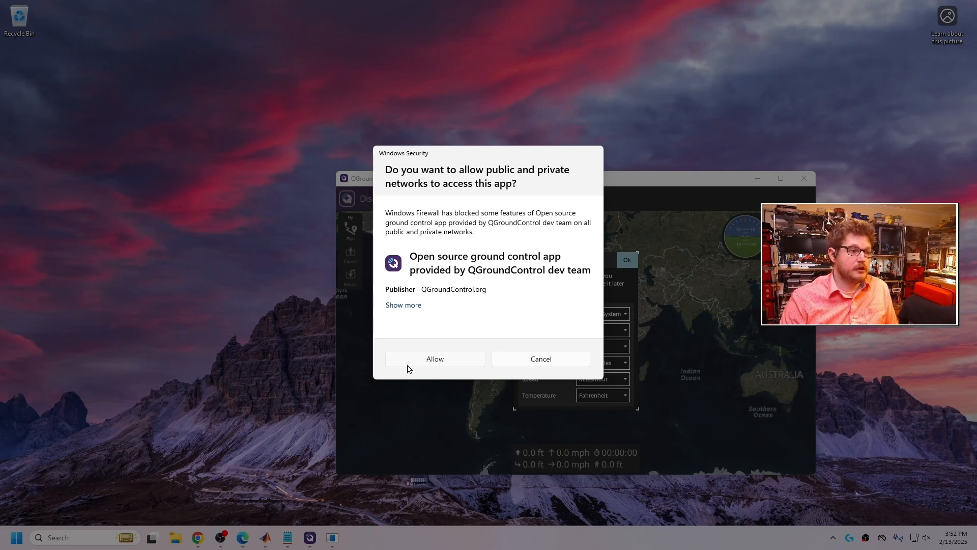
click(414, 361)
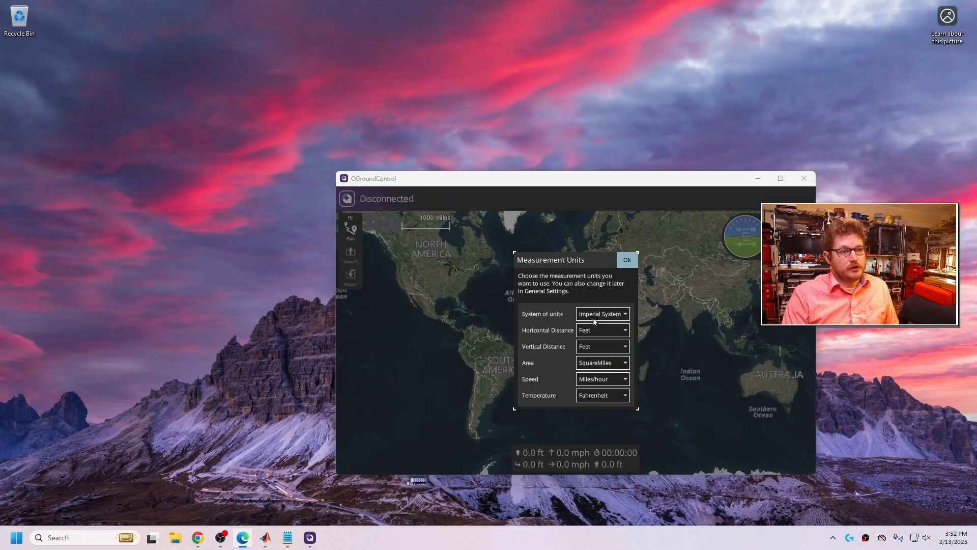
Set QGroundControl's measurement units to Metric System, with horizontal and vertical distance in Meters, and maximize its window
click(605, 313)
click(611, 328)
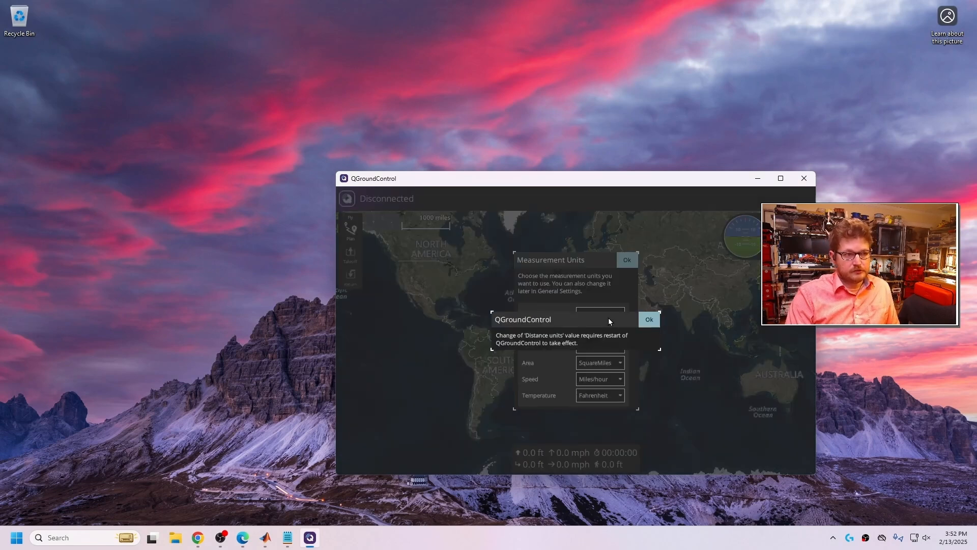
click(648, 320)
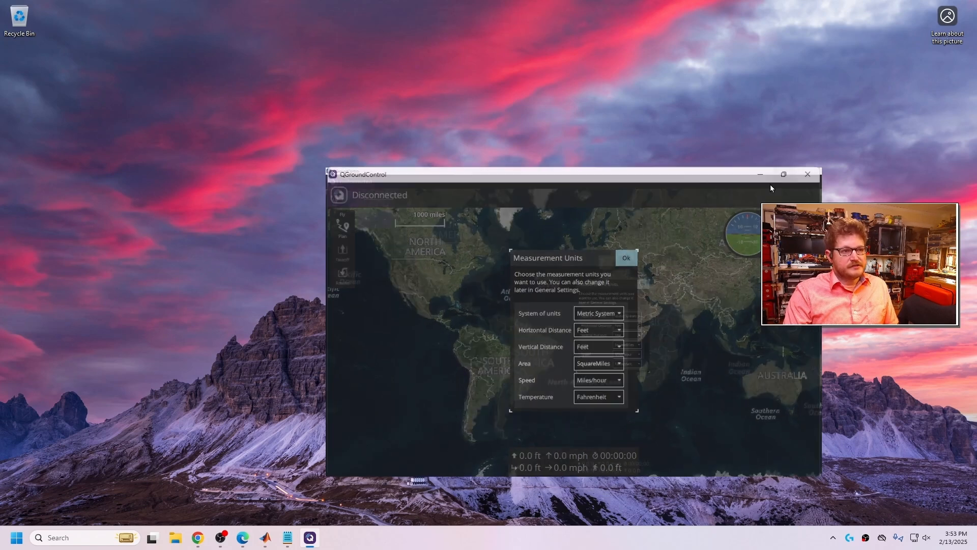
click(780, 179)
click(511, 268)
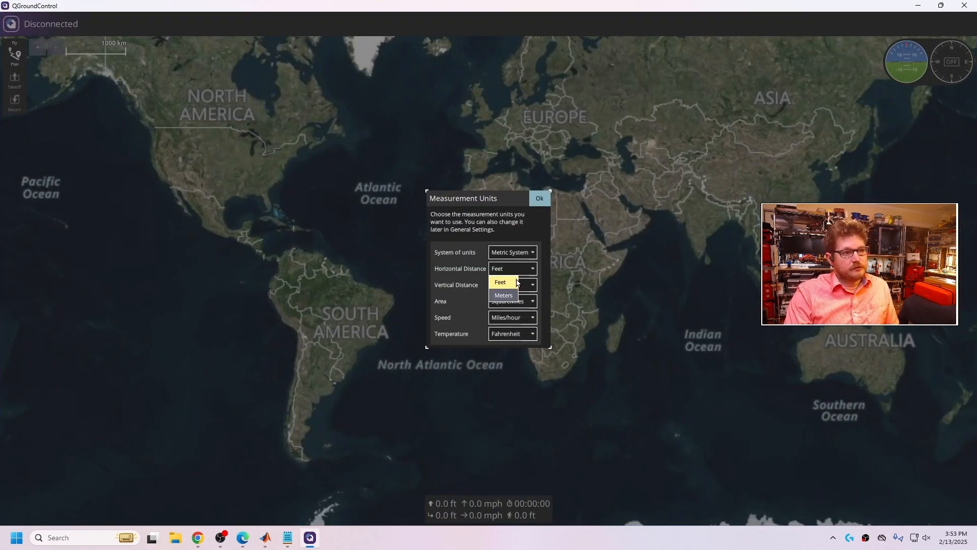
click(509, 295)
click(518, 284)
click(514, 312)
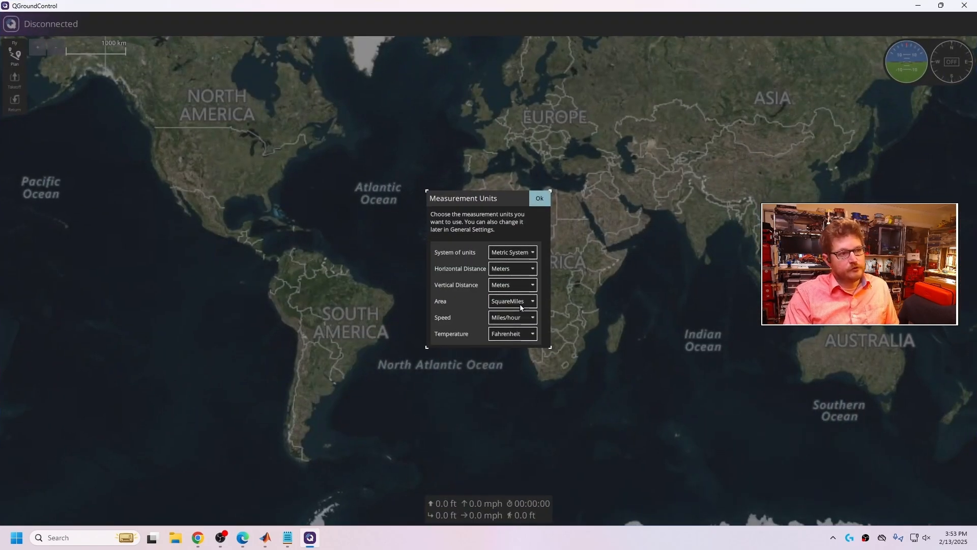
Set area to SquareMeters and speed to Meters/second, keep temperature in Fahrenheit, and confirm the measurement units
click(522, 301)
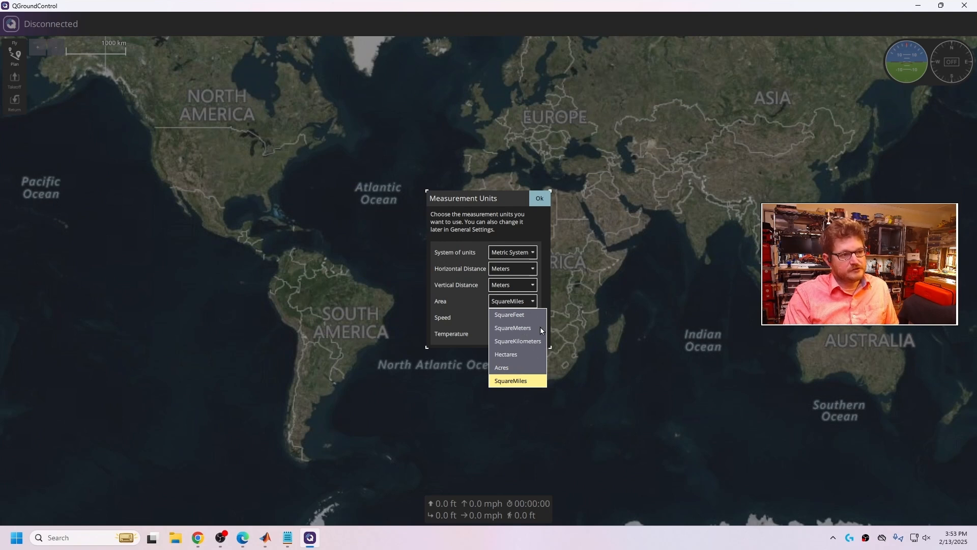
click(532, 331)
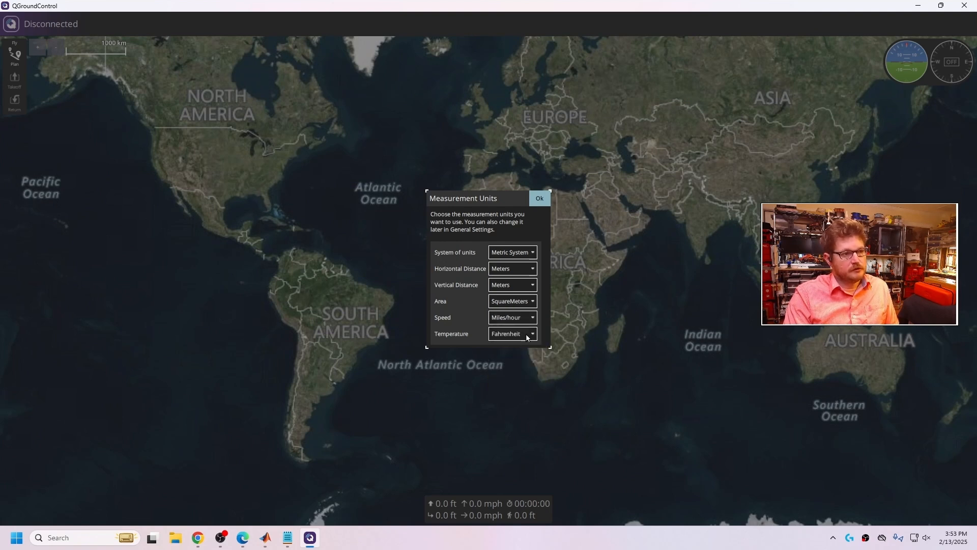
click(526, 320)
click(532, 344)
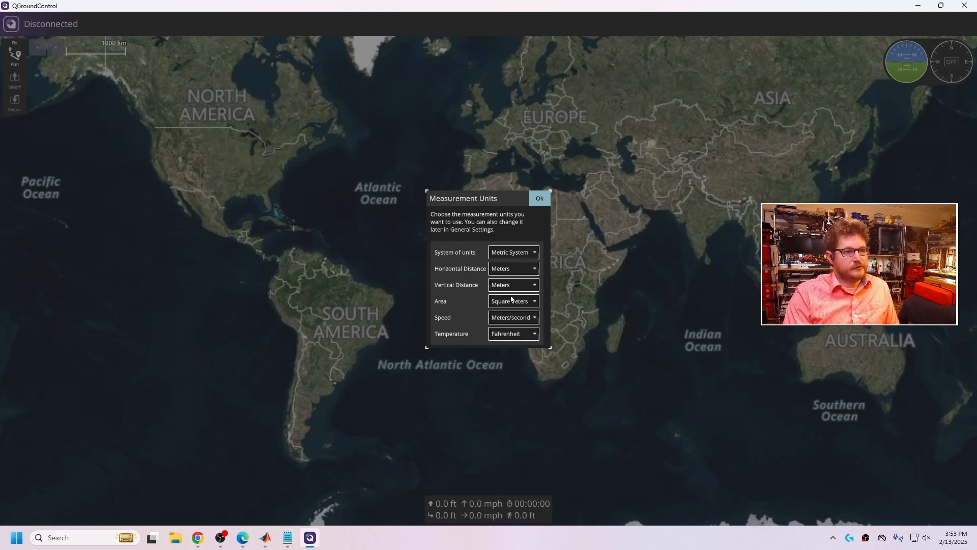
click(526, 335)
click(514, 364)
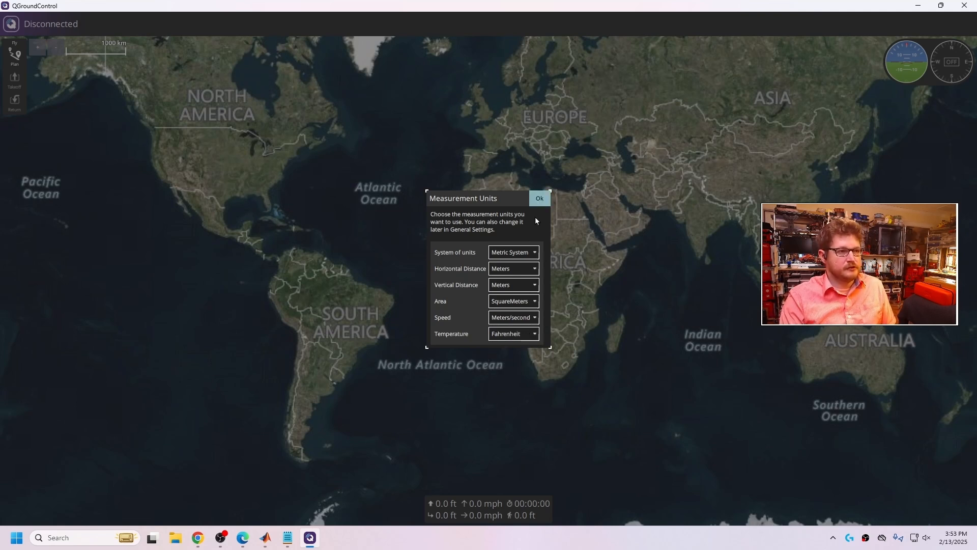
click(541, 198)
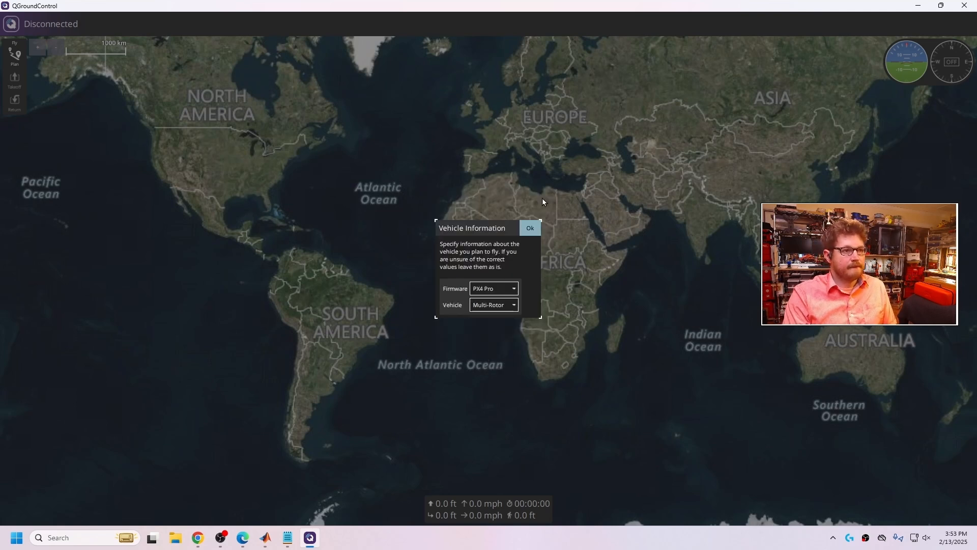
Choose Mavlink Generic as the firmware and Multi-Rotor as the vehicle in the vehicle information
click(490, 288)
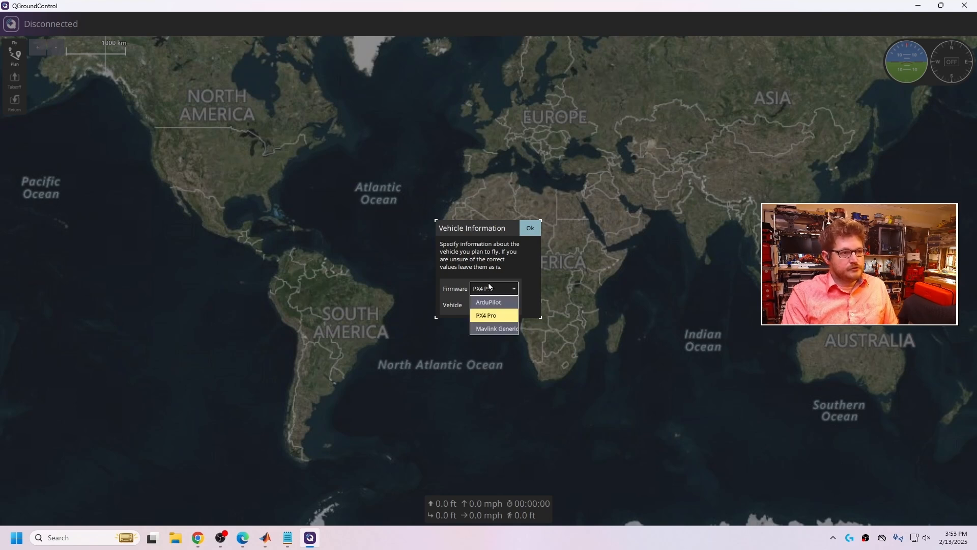
click(493, 330)
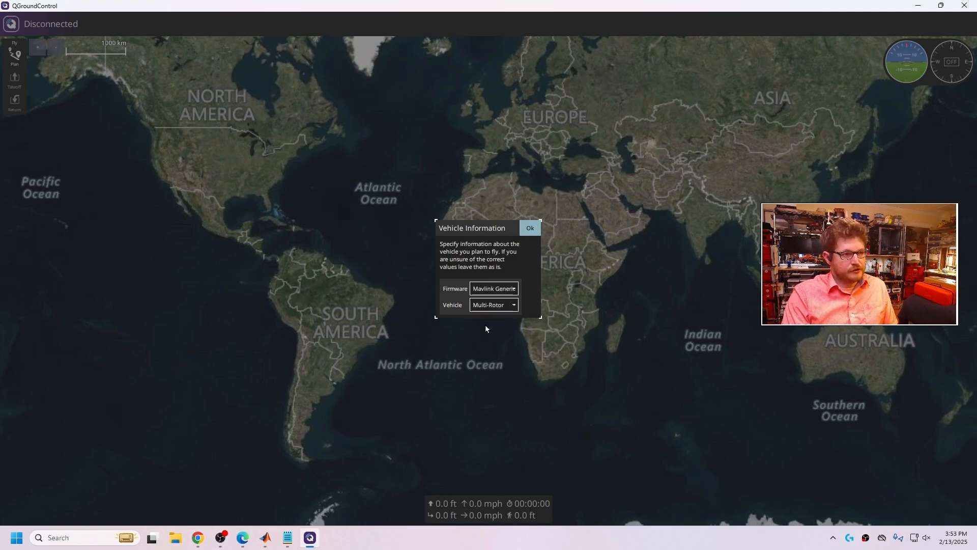
click(502, 289)
click(501, 290)
click(499, 289)
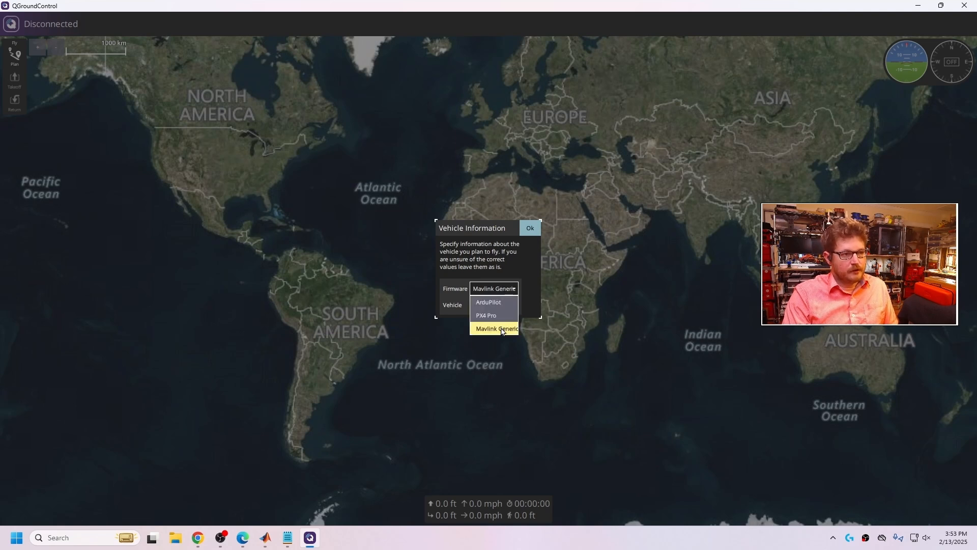
click(503, 330)
click(499, 308)
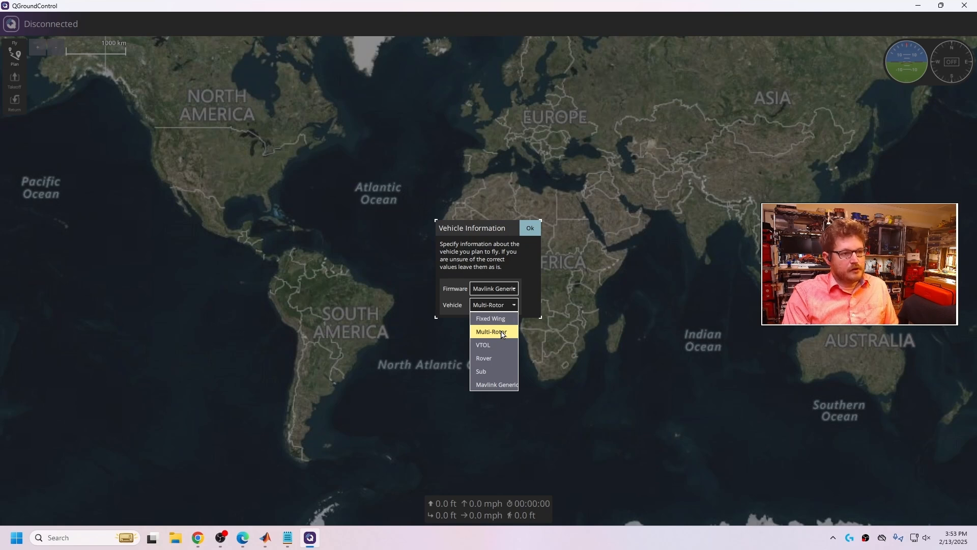
click(503, 333)
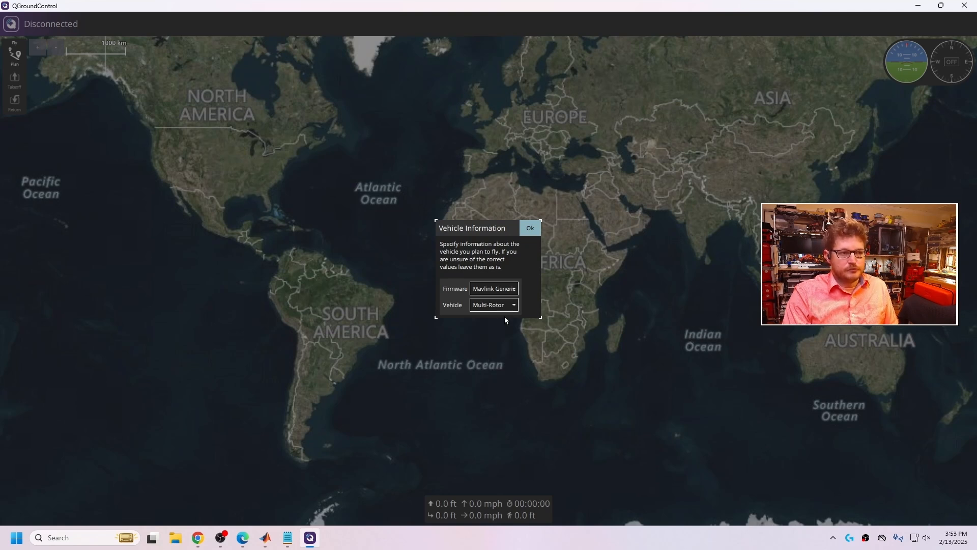
Confirm the vehicle information with Mavlink Generic as the firmware and Multi-Rotor as the vehicle
click(511, 288)
click(511, 289)
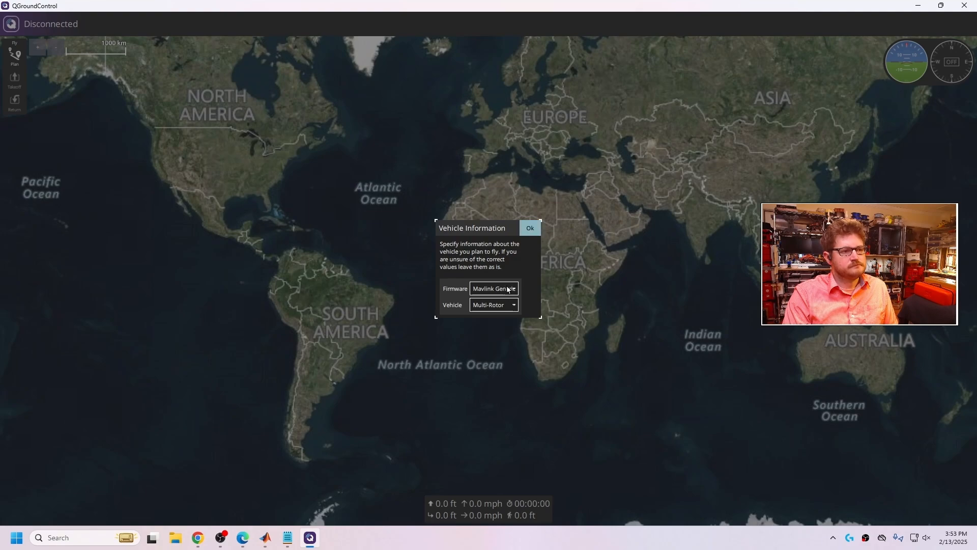
click(530, 229)
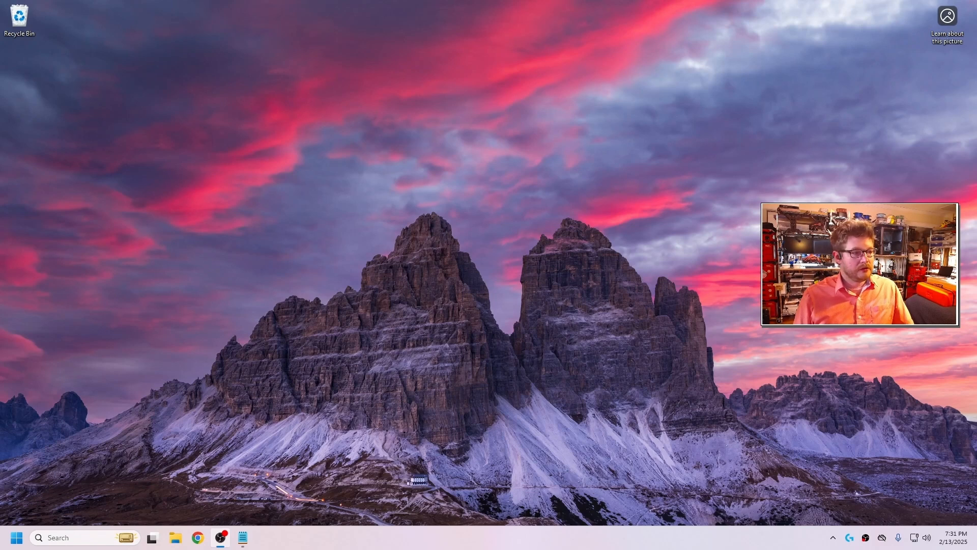
Launch MATLAB R2024b and open its Add-On Manager to list the installed add-ons
key(super)
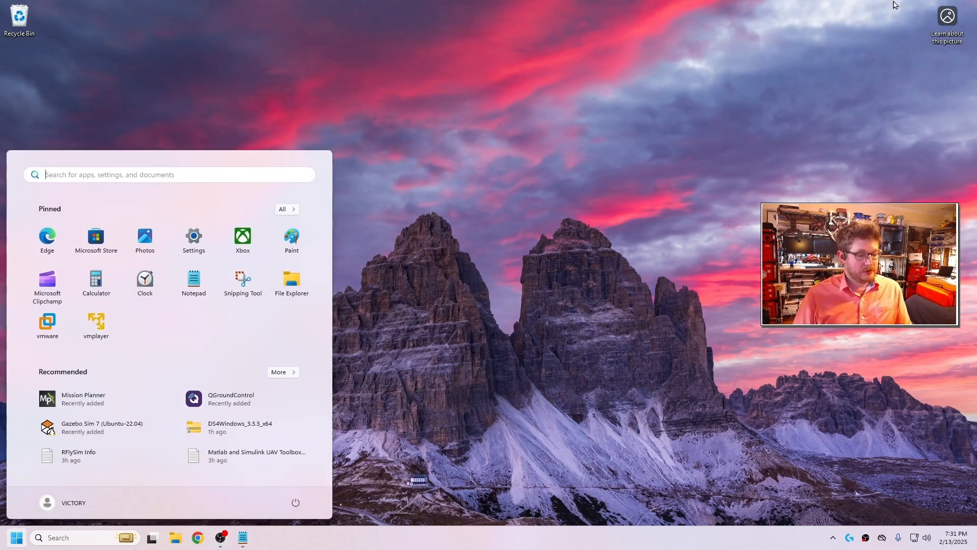
text(mat)
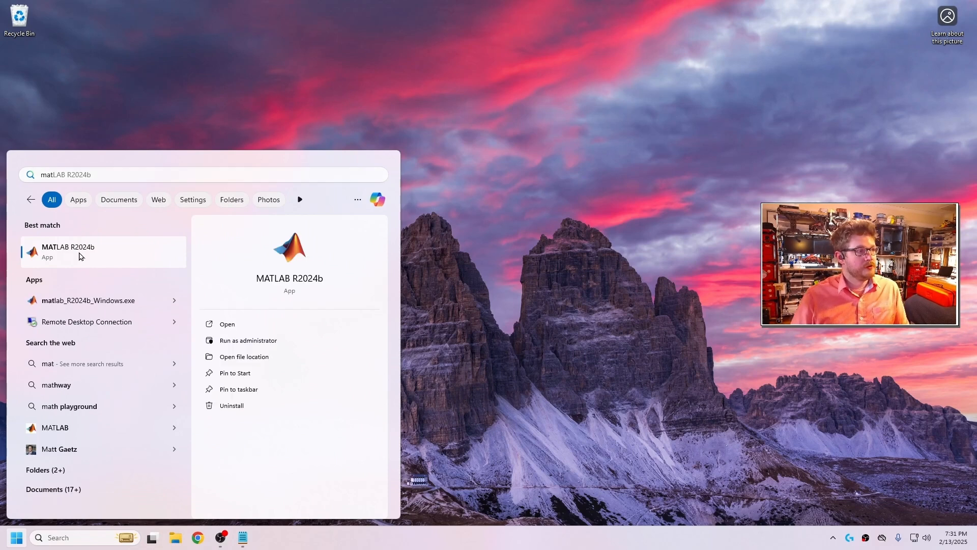
click(79, 249)
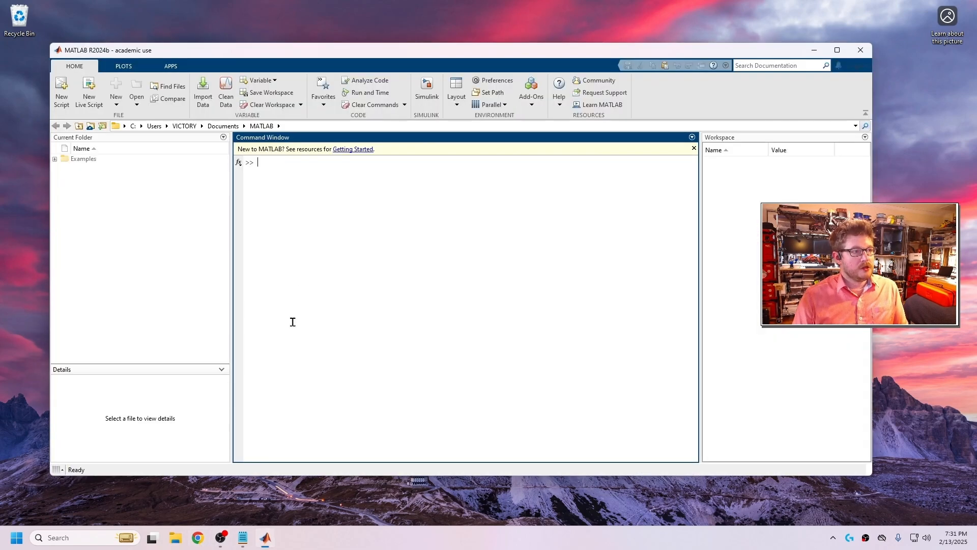
click(534, 100)
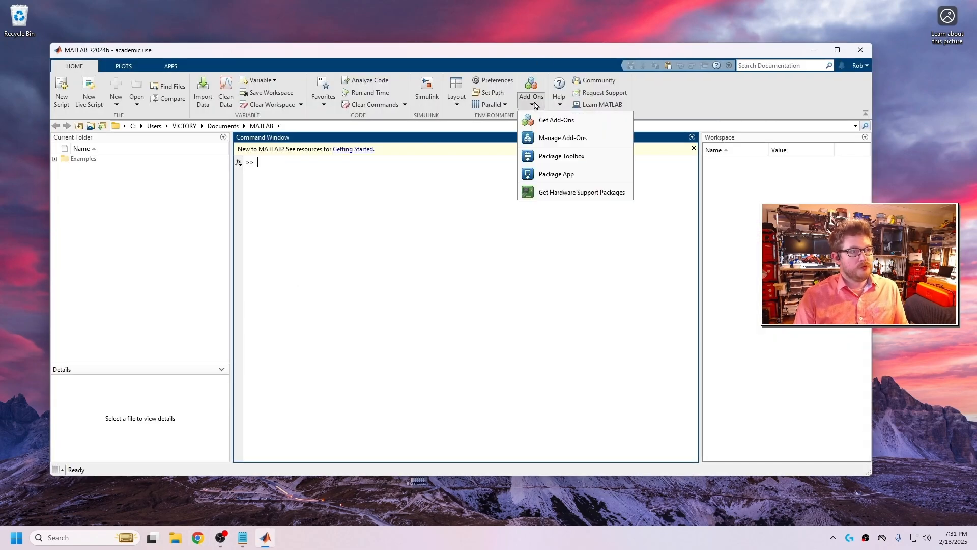
click(565, 142)
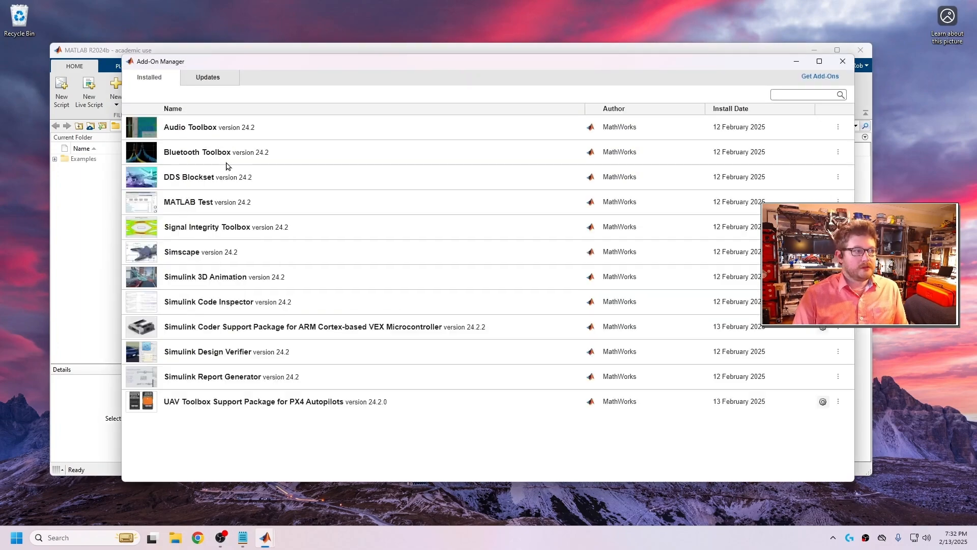
Find the UAV Toolbox Support Package for PX4 Autopilots among the installed add-ons and open its hardware setup
scroll(253, 328, down, 3)
drag(850, 171, 814, 448)
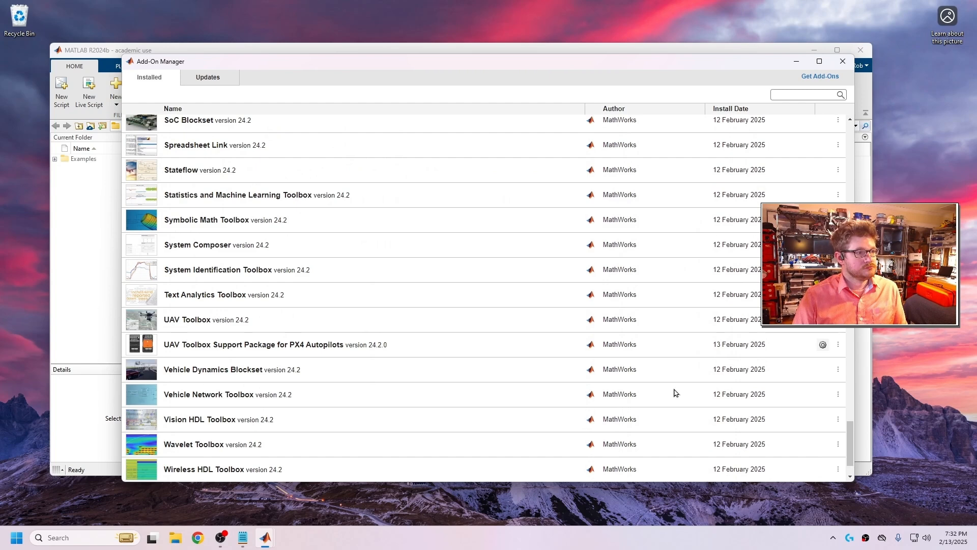
click(316, 346)
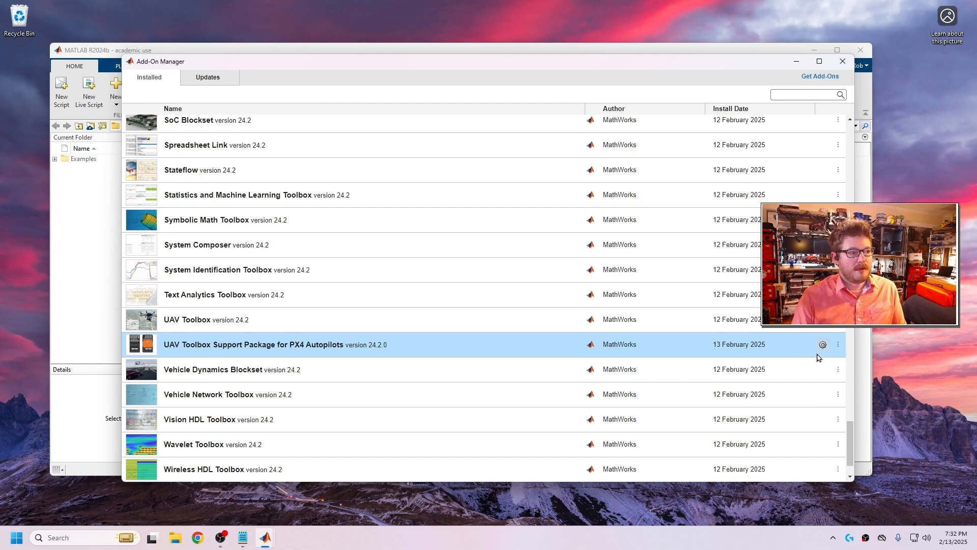
click(821, 346)
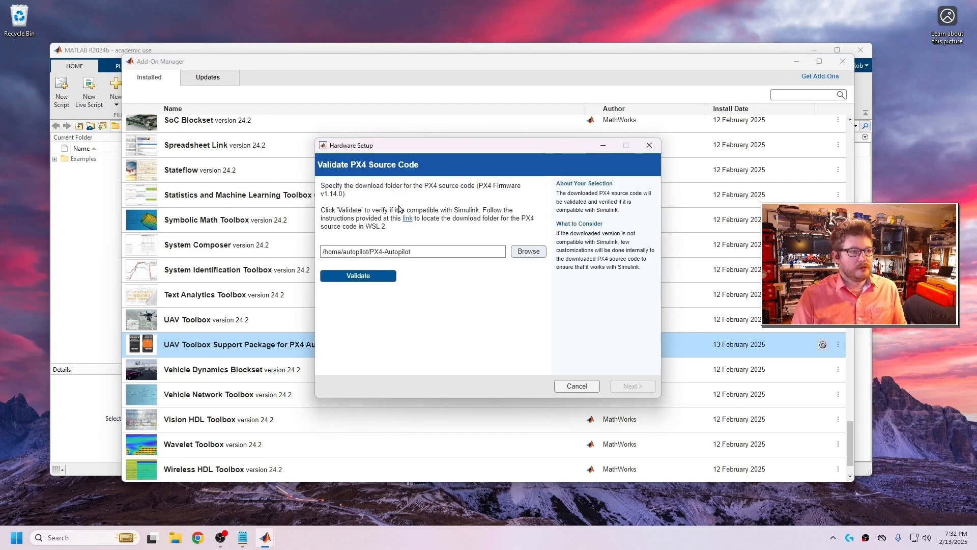
Open the linked help on locating the PX4 firmware path, and go to the support package's Setup and Configuration documentation
click(406, 221)
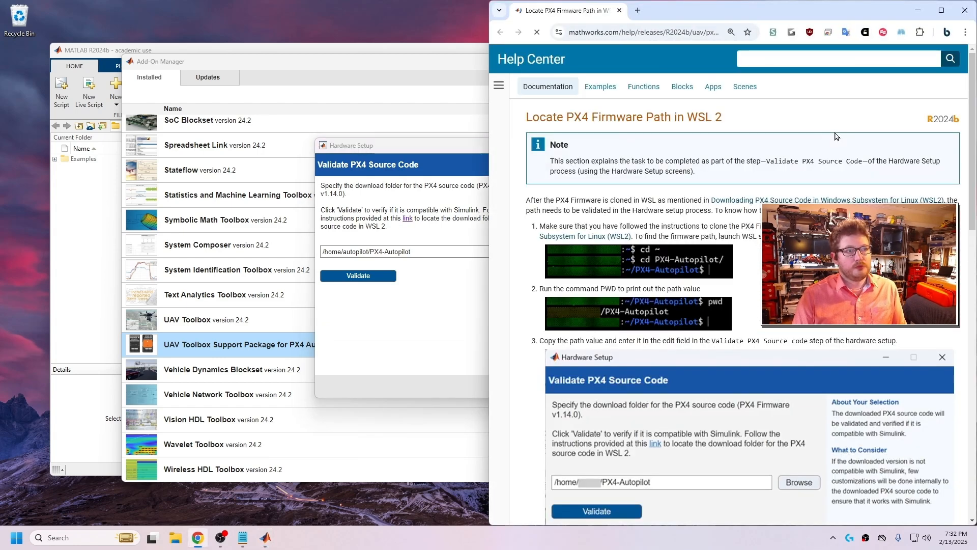
click(533, 192)
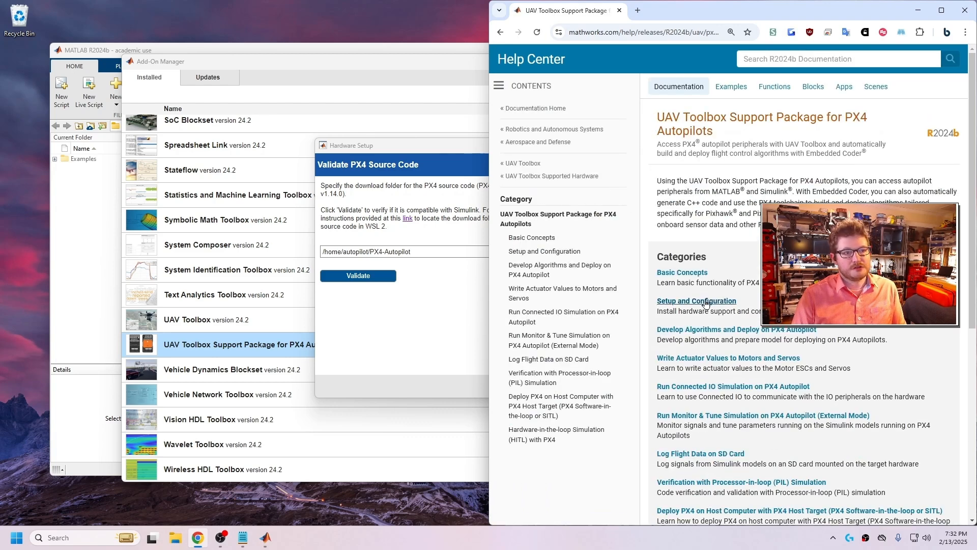
click(706, 303)
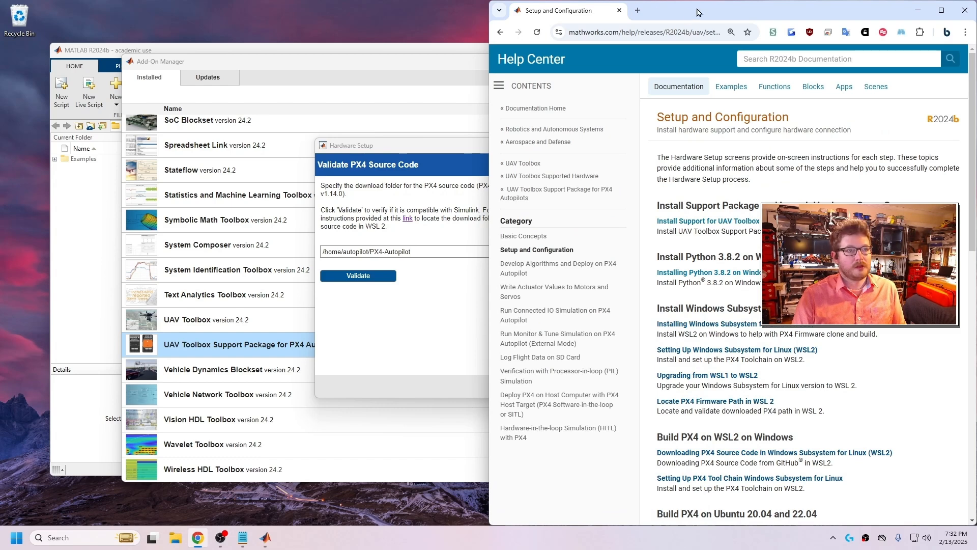
drag(700, 13, 442, 9)
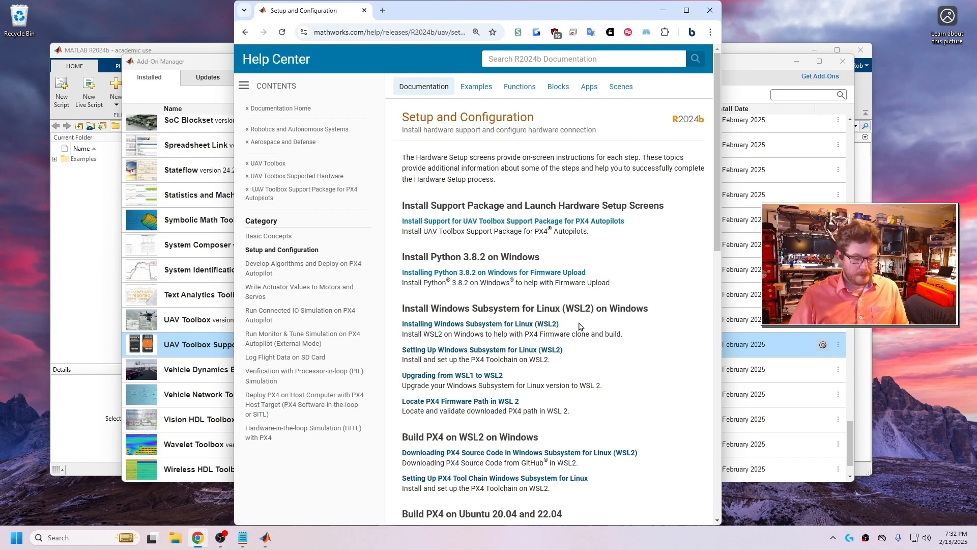
drag(585, 10, 679, 39)
Open Command Prompt as administrator and list the WSL distributions with their versions using wsl -l -v
key(super)
text(cmd)
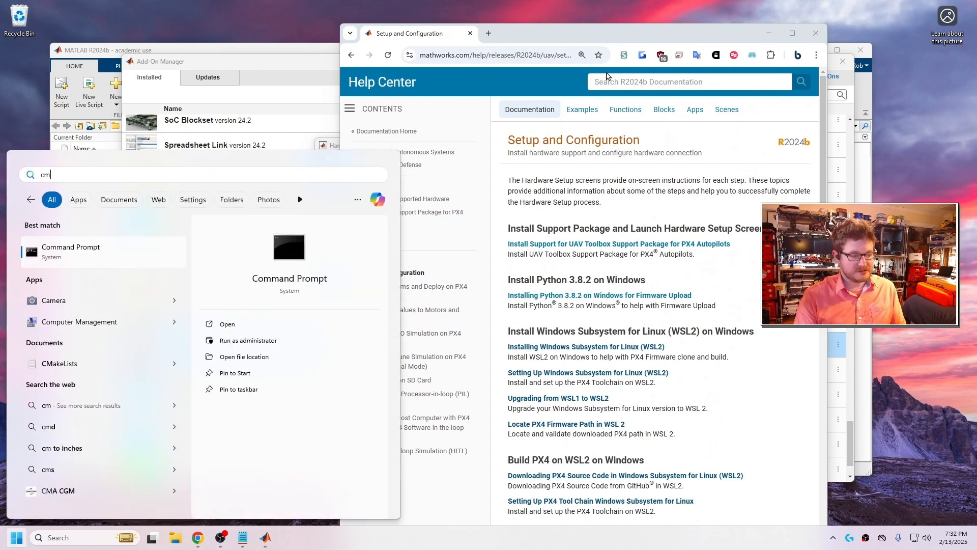
click(236, 343)
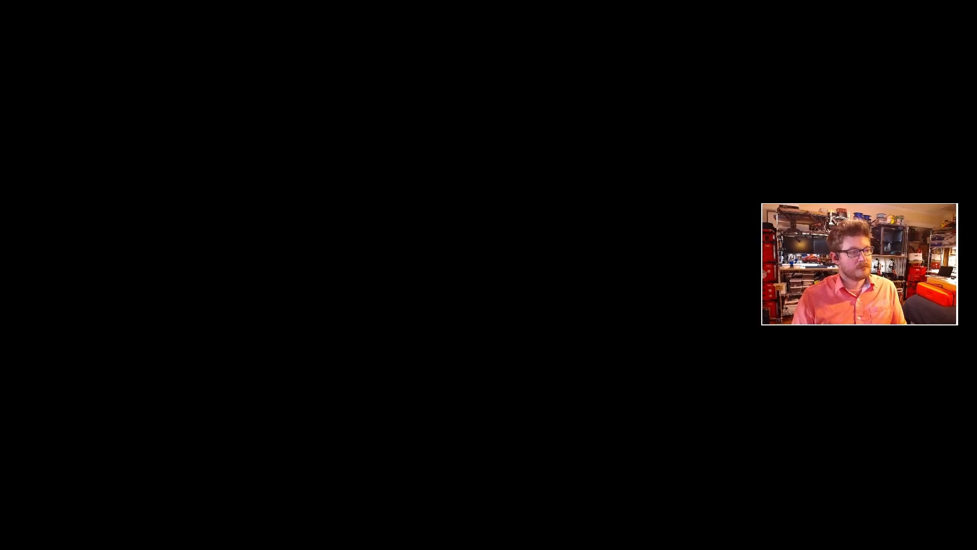
text(wsl)
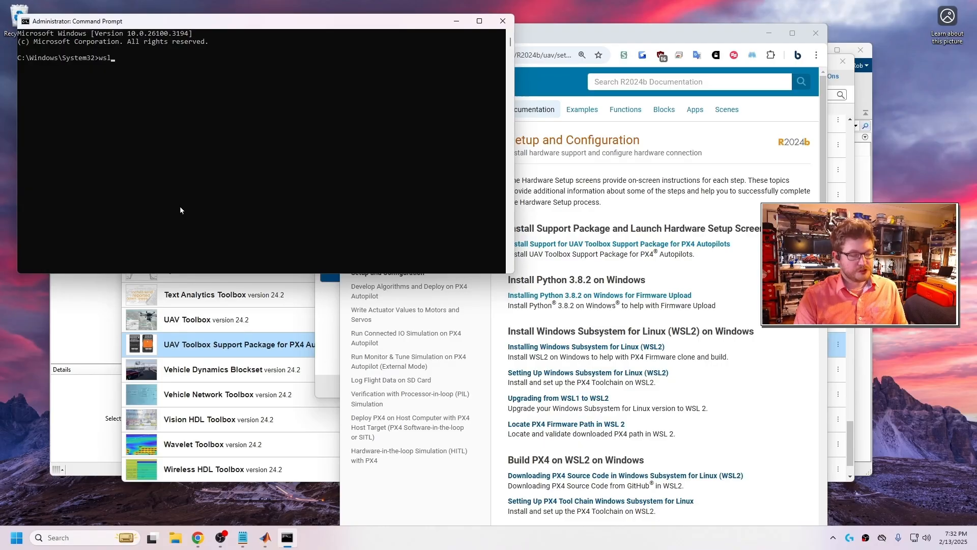
text( -)
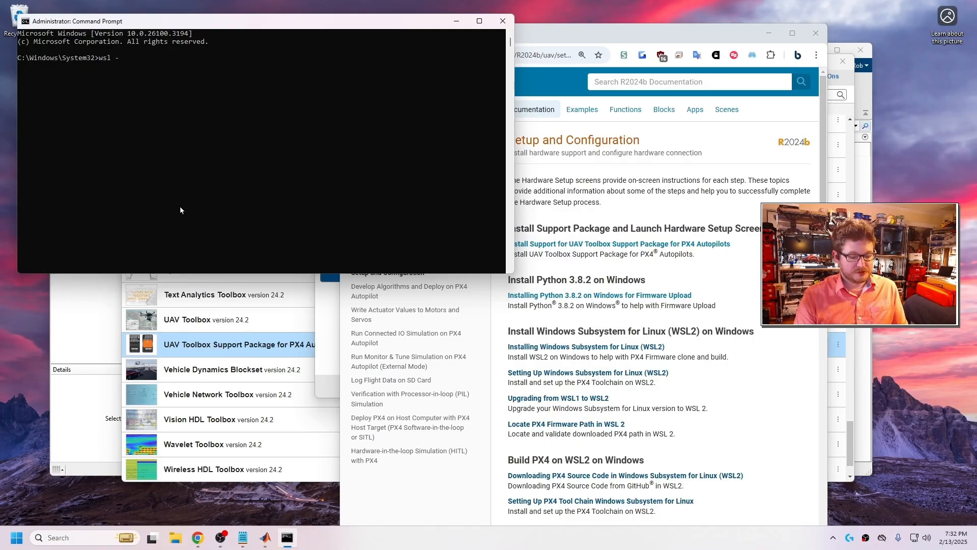
text(l -)
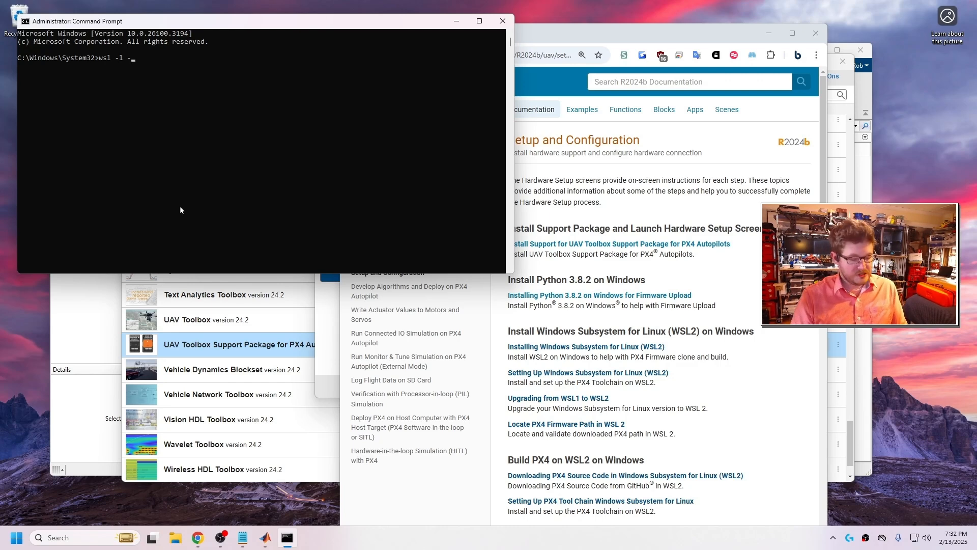
text(v)
key(Return)
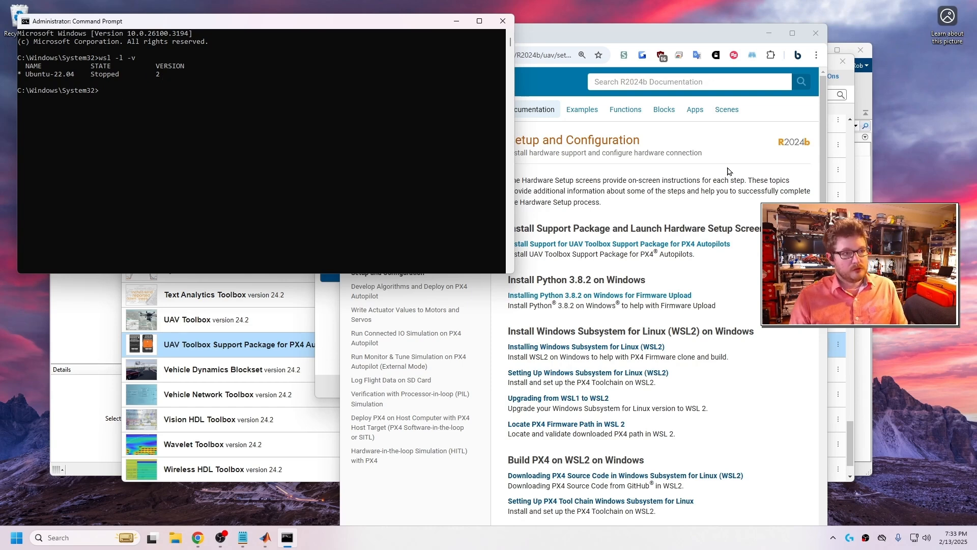
Minimize the documentation and validate the PX4 source code in /home/autopilot/PX4-Autopilot, with the Hardware Setup window moved beside the Command Prompt
scroll(627, 398, down, 2)
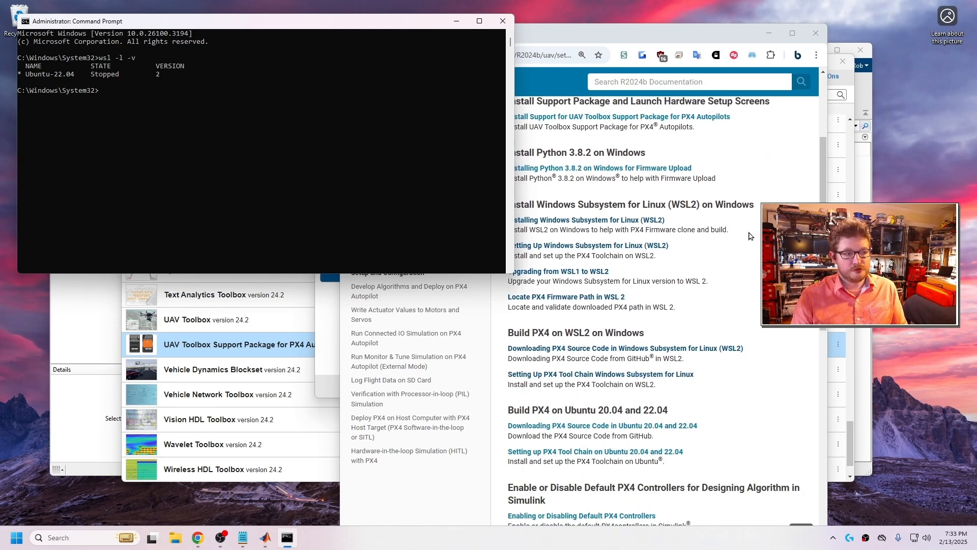
click(765, 35)
click(767, 33)
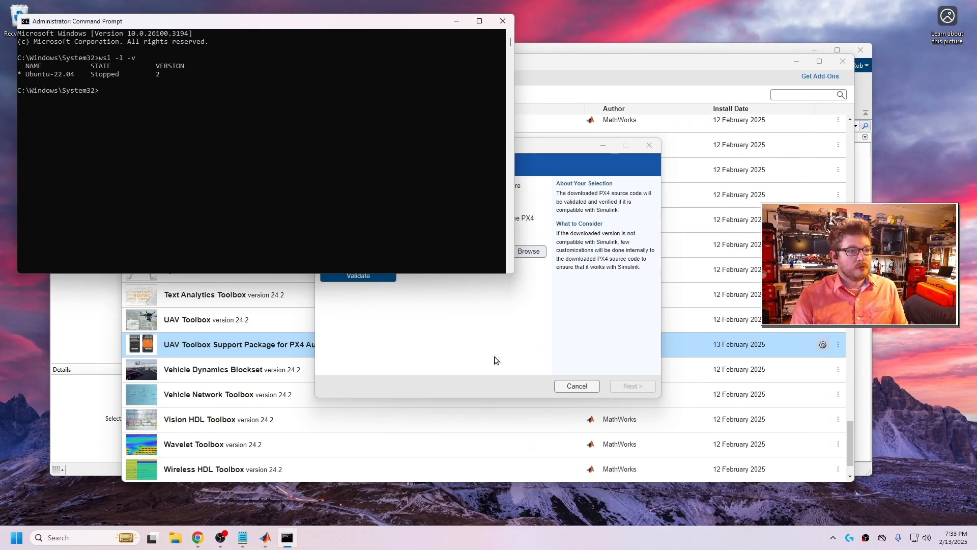
click(499, 358)
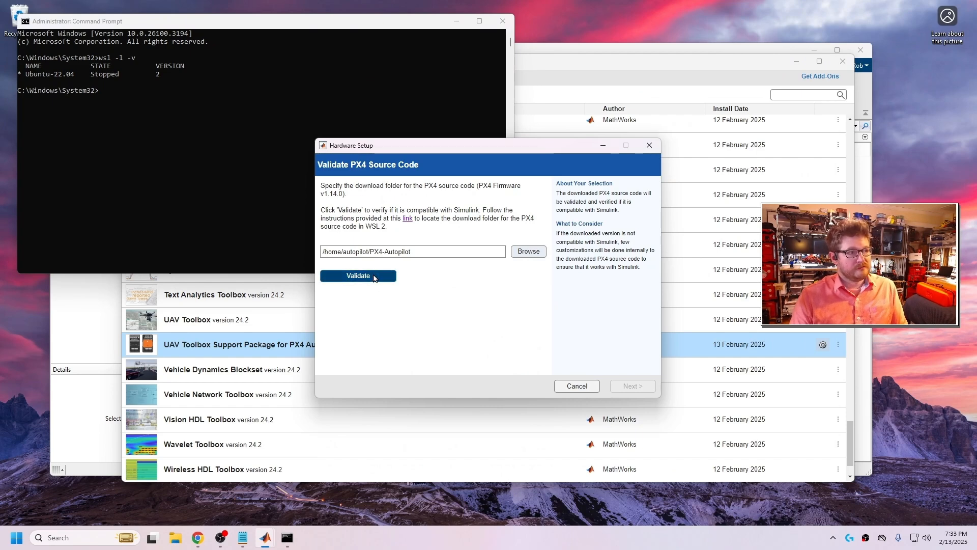
click(362, 276)
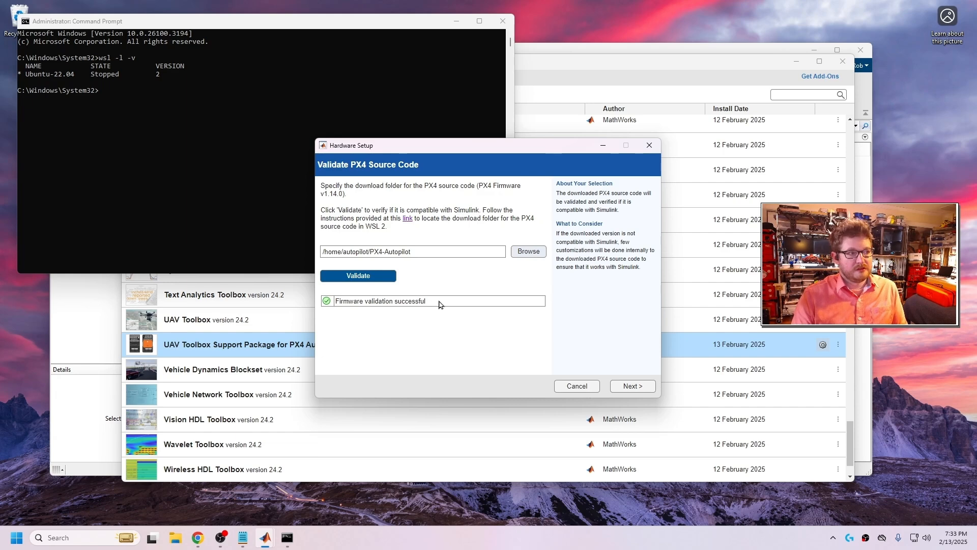
drag(464, 145, 665, 137)
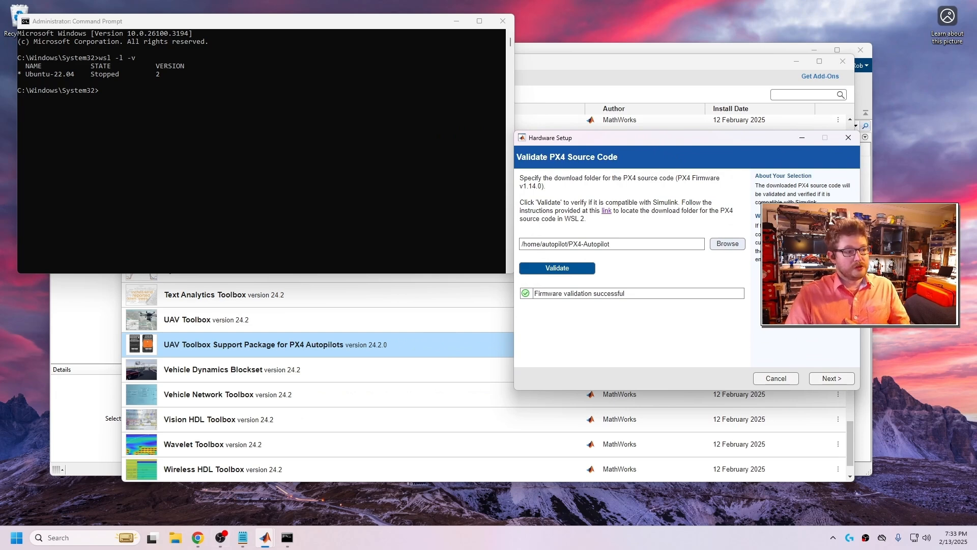
Launch QGroundControl beside the Command Prompt, and start a WSL shell in the prompt with wsl
key(super)
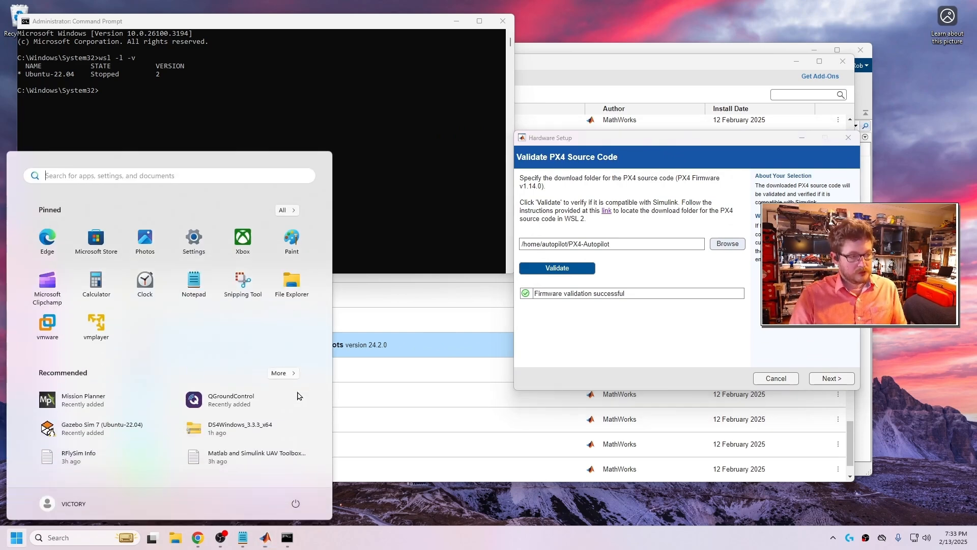
text(q)
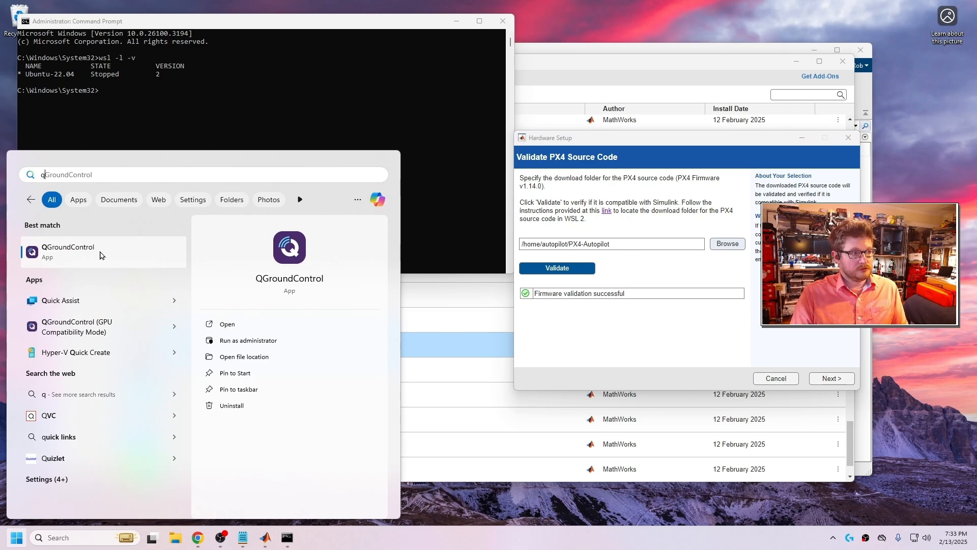
click(105, 253)
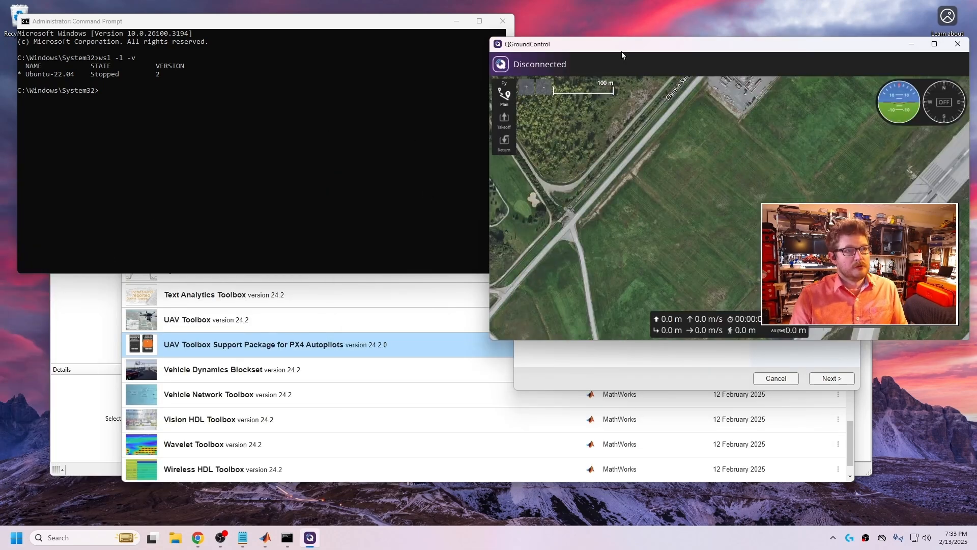
mouse_move(609, 51)
mouse_down()
mouse_move(621, 54)
mouse_move(616, 48)
mouse_up()
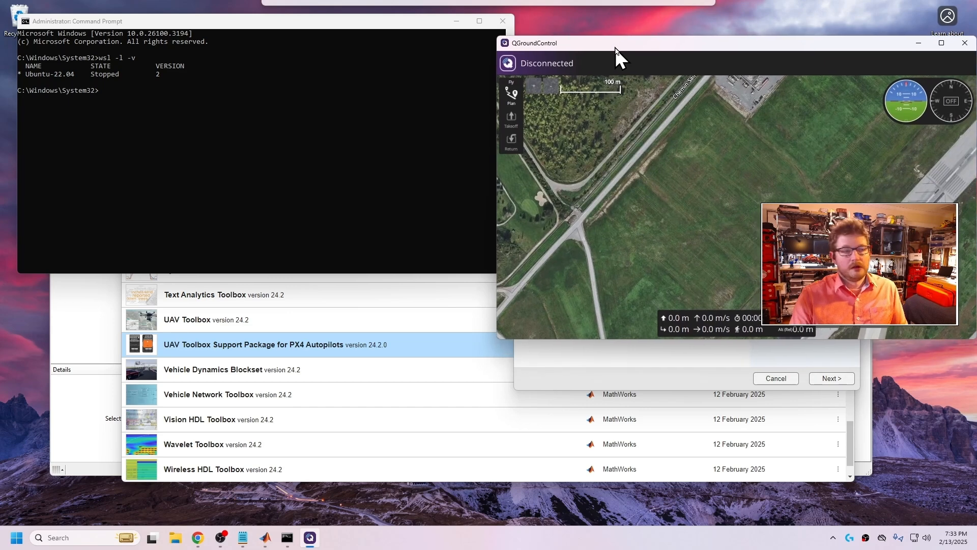
click(269, 171)
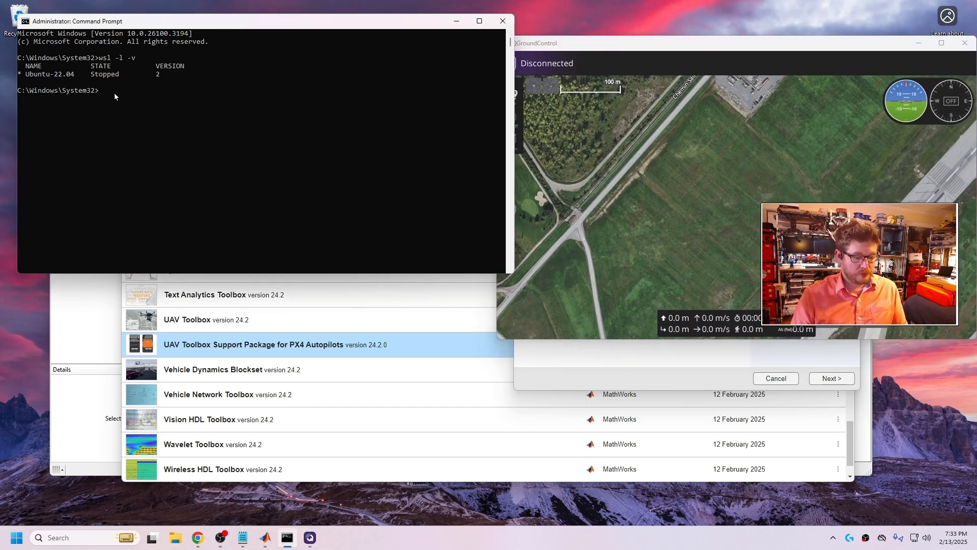
key(Return)
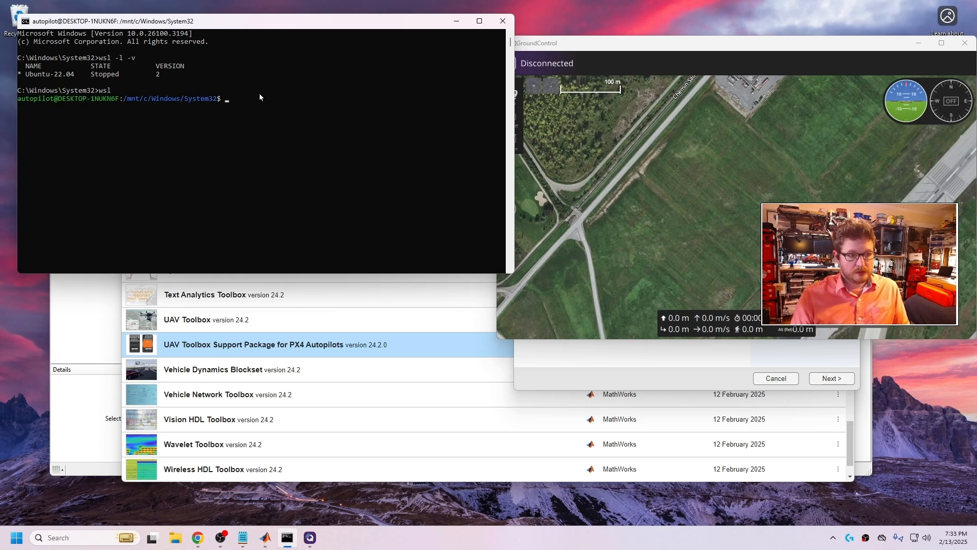
Open the PX4 Guide's Windows development environment page at "QGroundControl on Windows" in a new browser tab, and widen the window
click(243, 538)
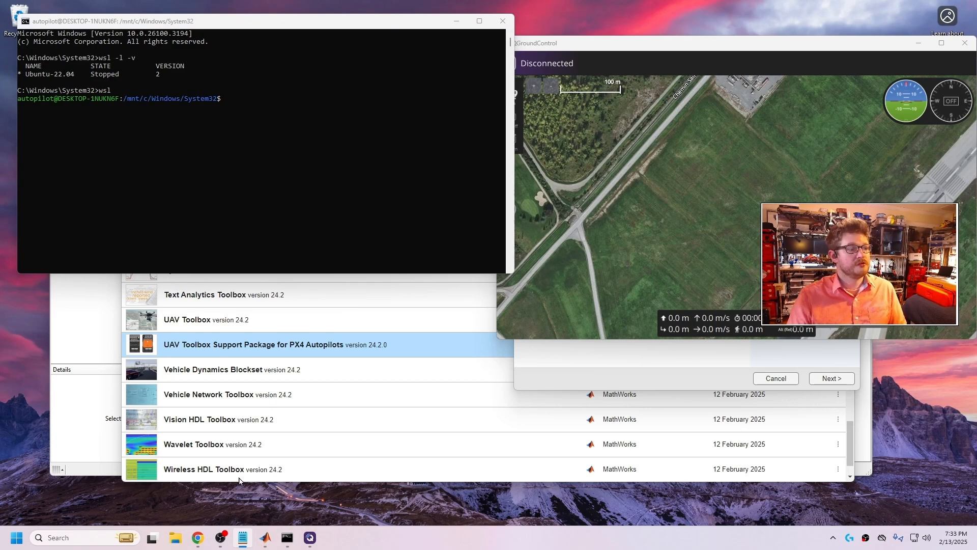
click(198, 538)
key(ctrl+t)
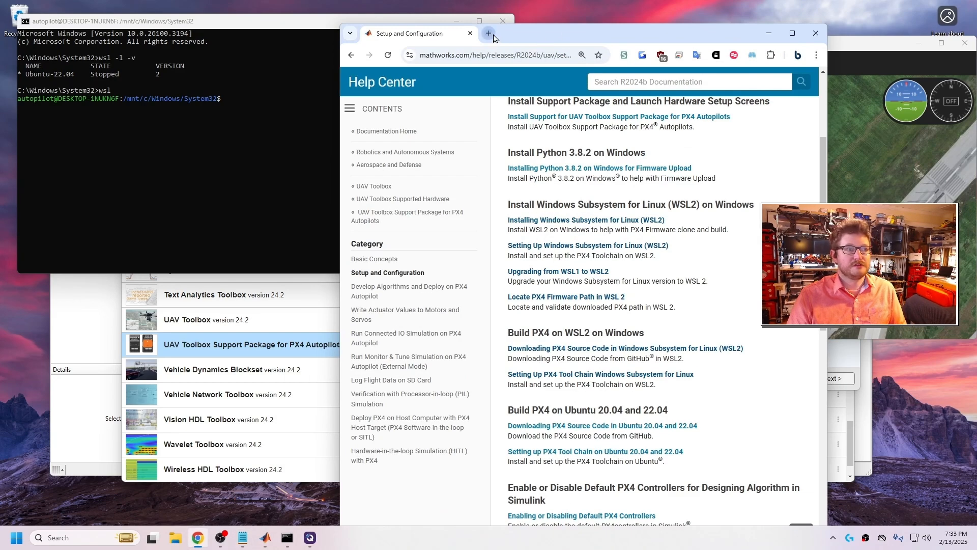
text(https://docs.px4.io/main/en/dev_setup/dev_env_windows_wsl.html#qgroundcontrol-on-windows)
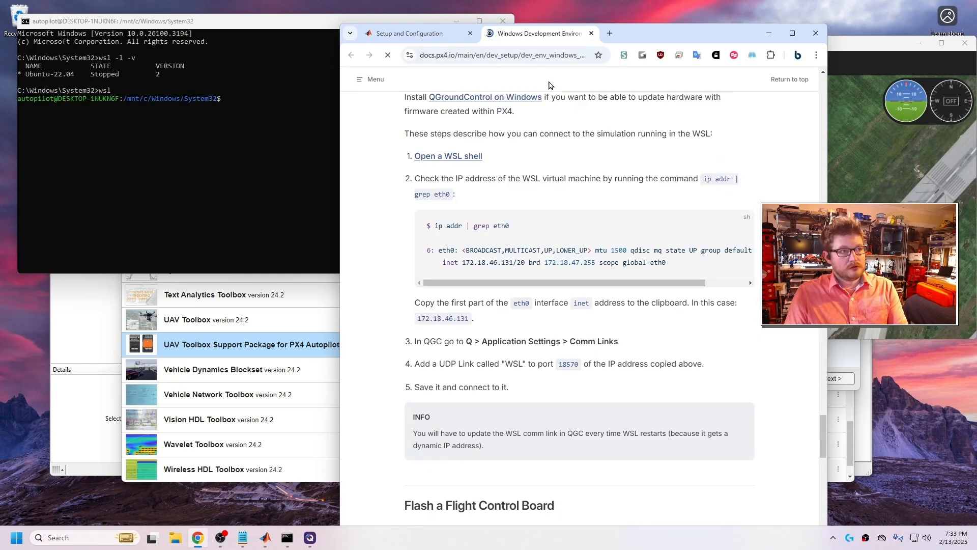
drag(339, 131, 149, 133)
click(531, 52)
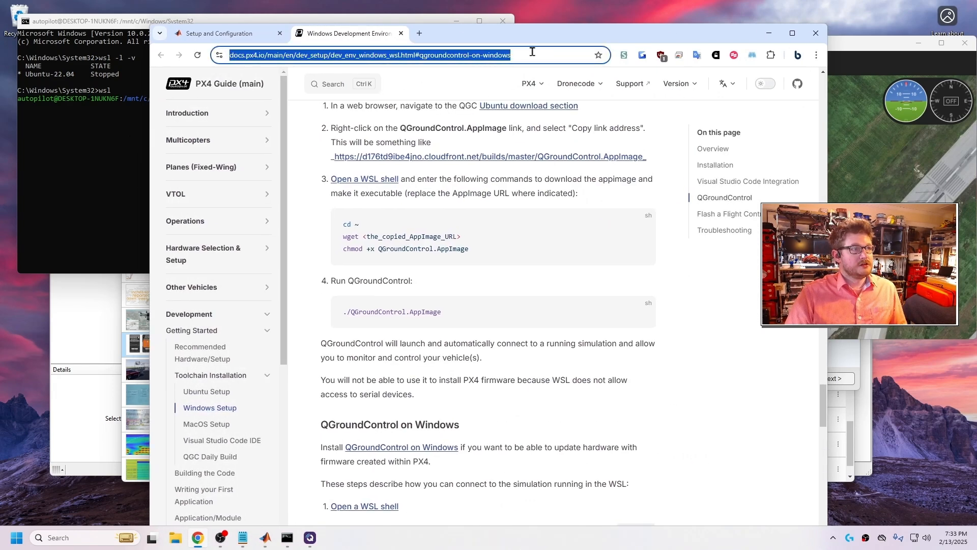
Bring the guide's "QGroundControl on Windows" WSL connection steps into view, and narrow and move the browser window beside the Command Prompt
click(532, 52)
drag(534, 52, 231, 61)
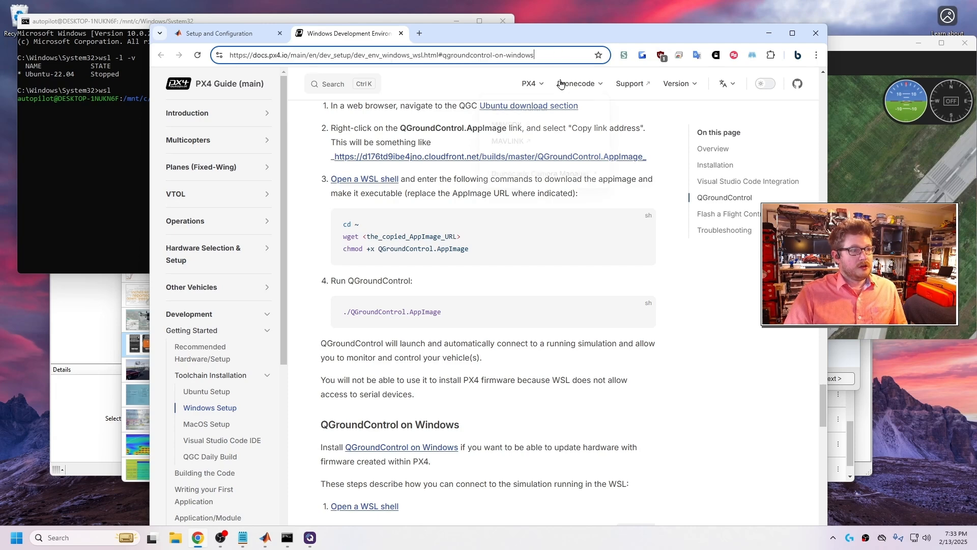
click(739, 297)
scroll(730, 295, down, 5)
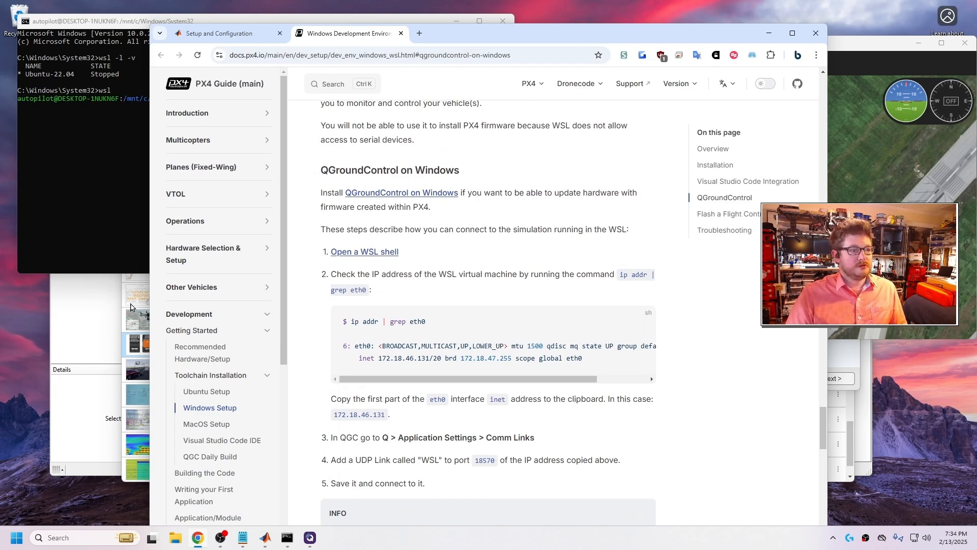
drag(150, 319, 302, 323)
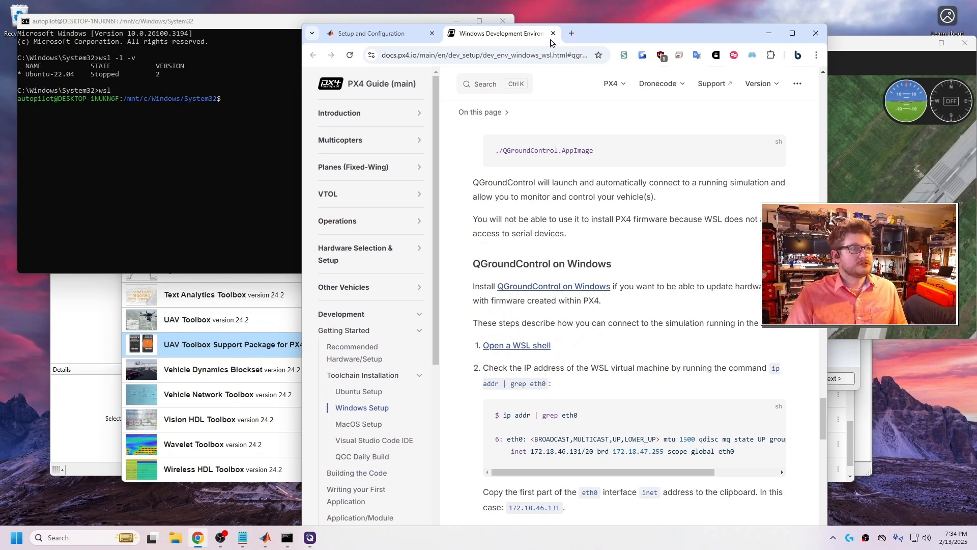
drag(620, 37, 721, 17)
Run ip addr | grep eth0 in the WSL shell and copy the eth0 interface's inet address without its subnet suffix
click(236, 191)
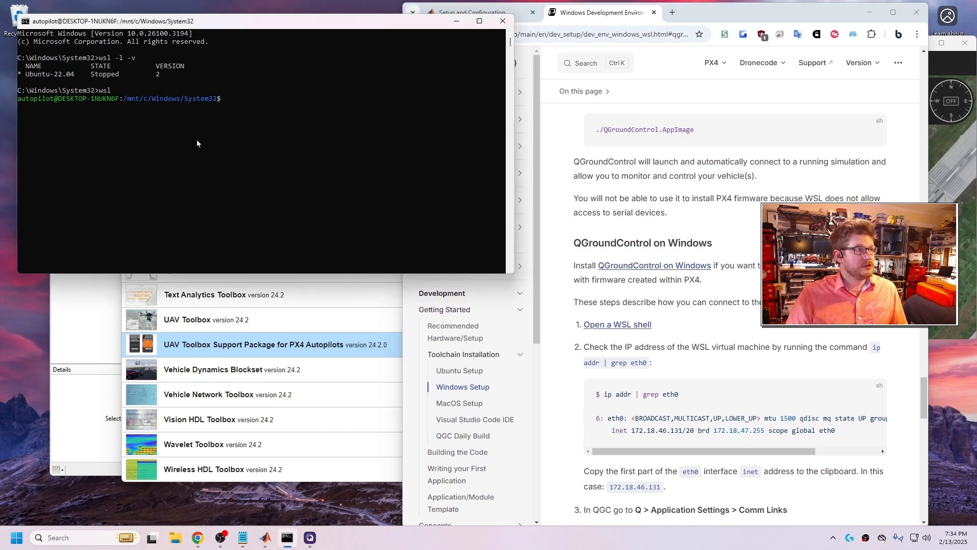
click(248, 98)
drag(679, 395, 608, 396)
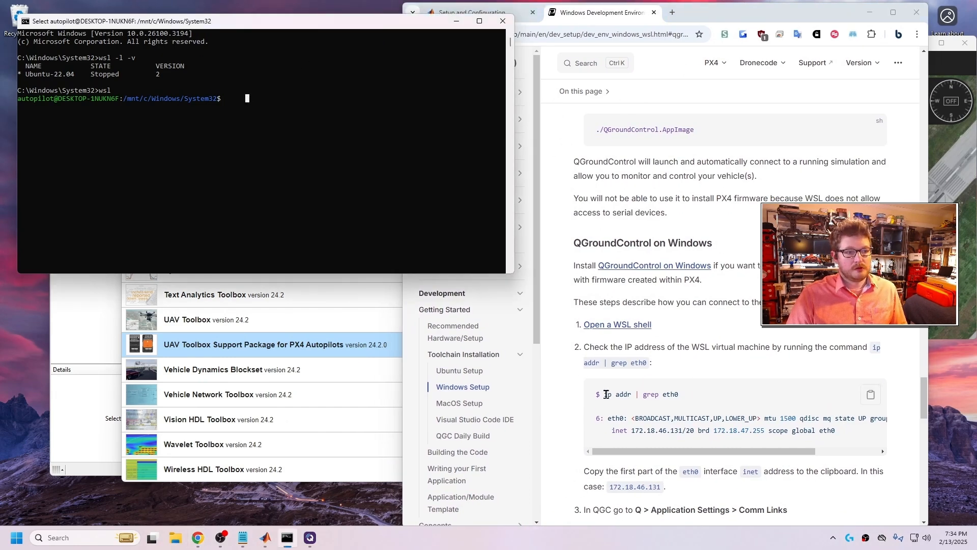
click(722, 395)
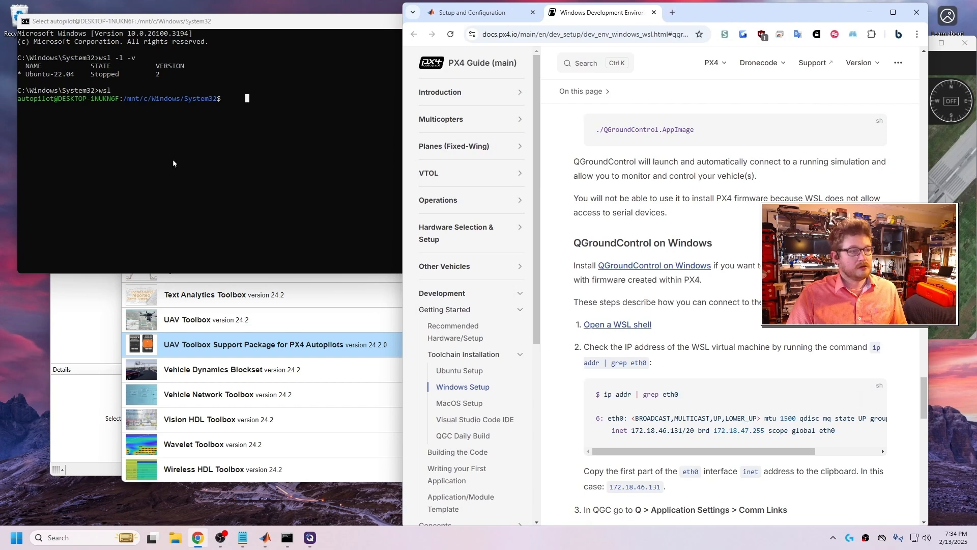
click(250, 98)
text(i)
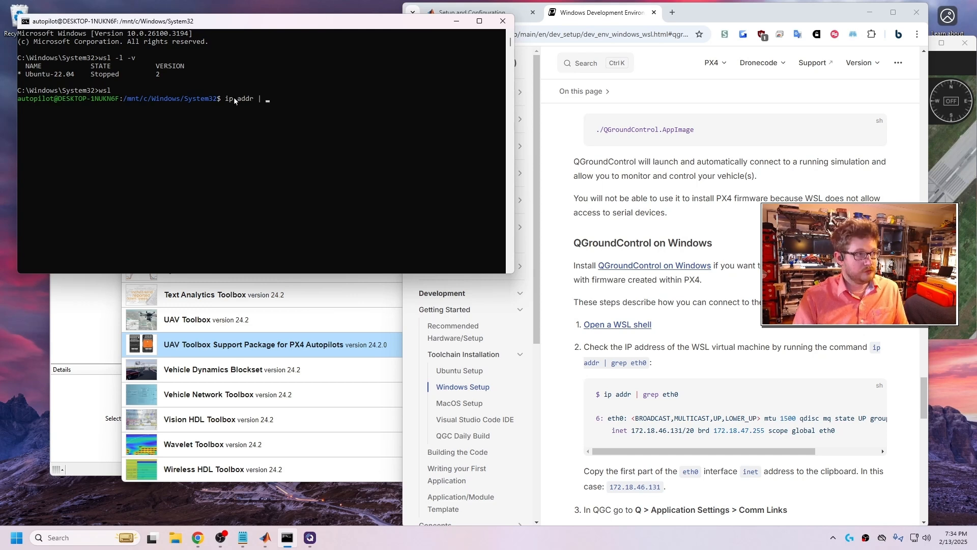
text(p addr | )
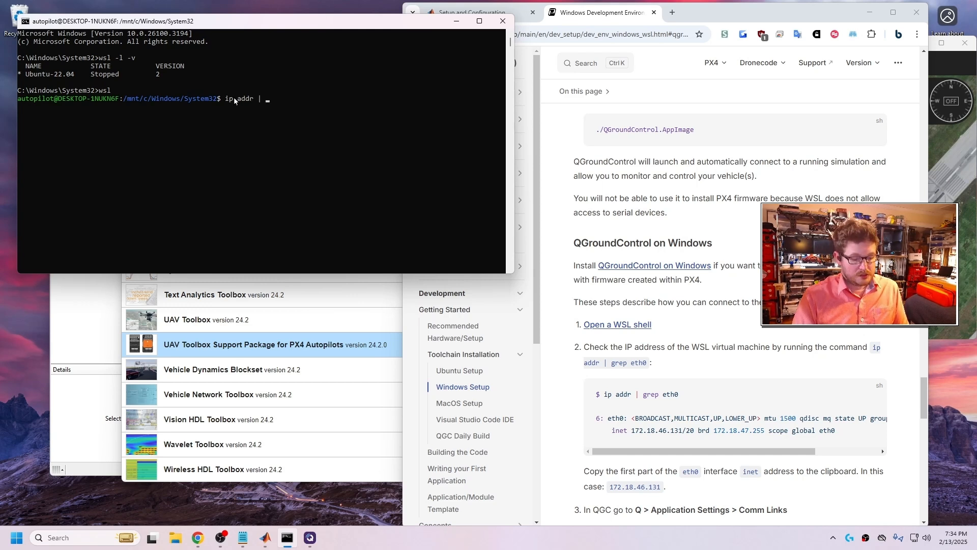
text(grep eth0)
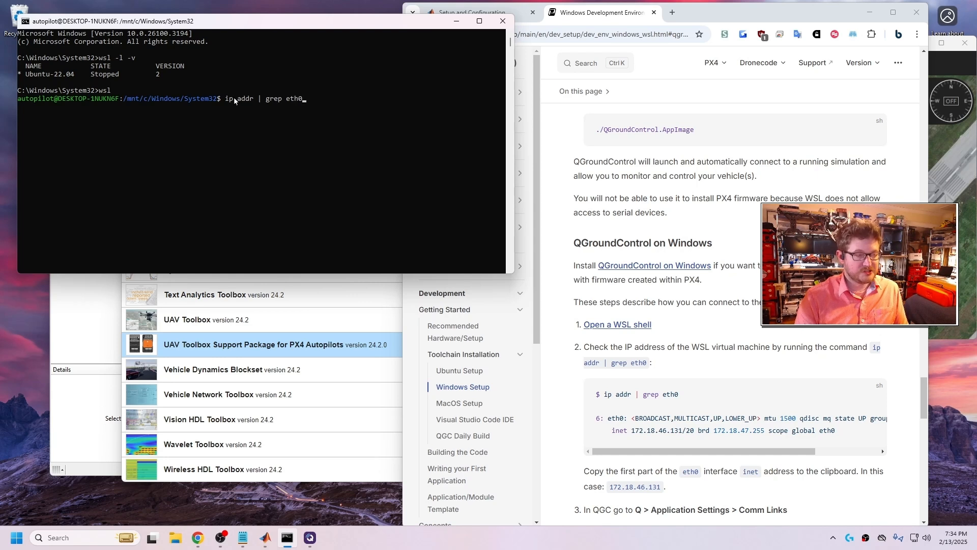
key(Return)
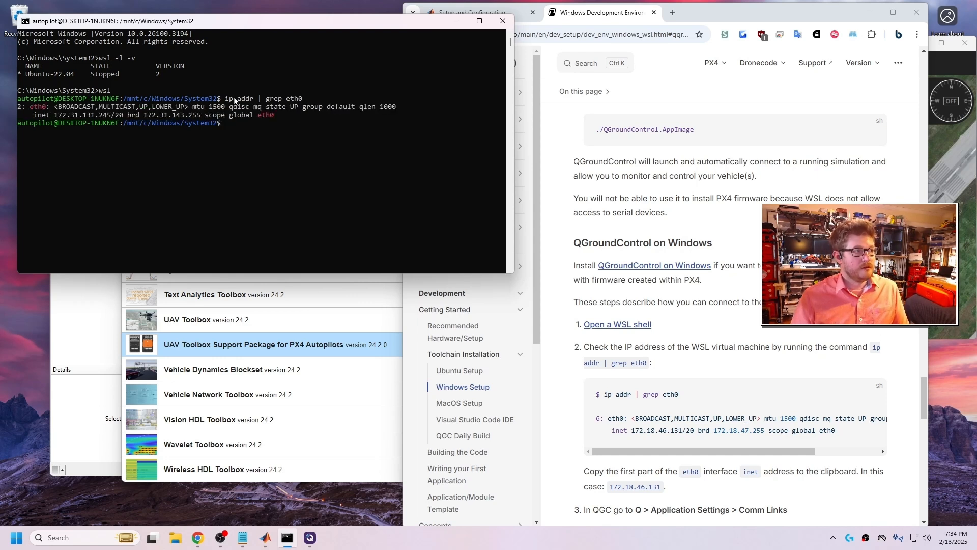
drag(52, 114, 105, 116)
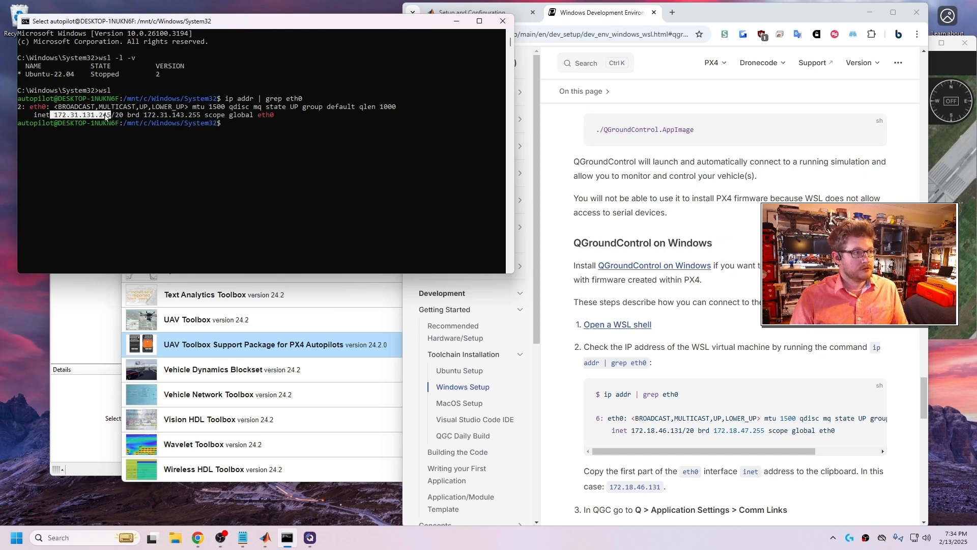
right_click(99, 116)
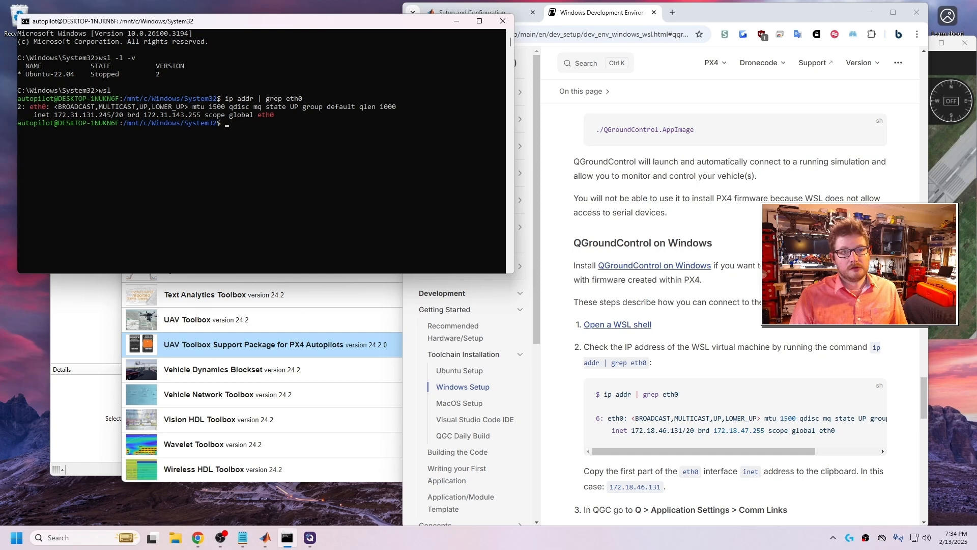
Switch to QGroundControl and start a new link in the Comm Links section of its application settings, with the guide's UDP link instructions visible
click(943, 213)
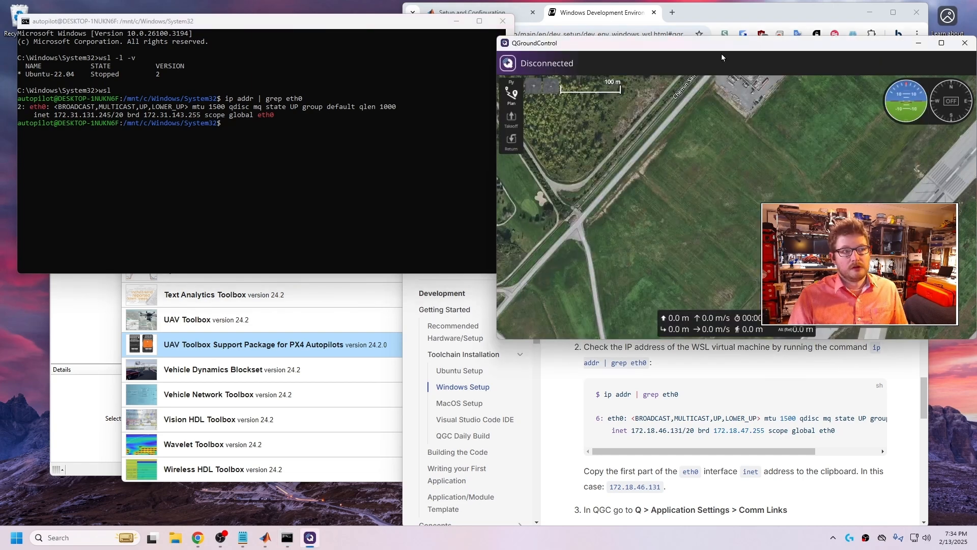
click(509, 66)
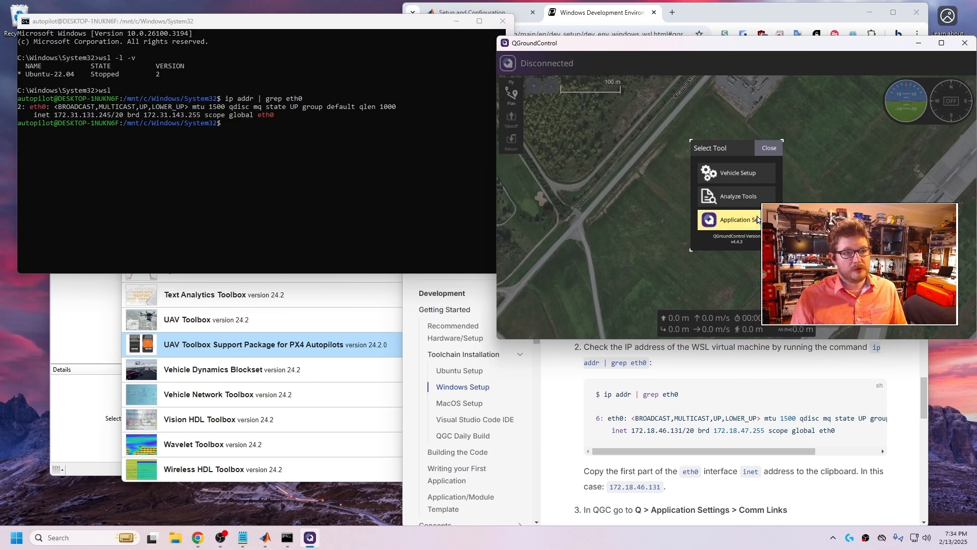
click(733, 219)
click(527, 105)
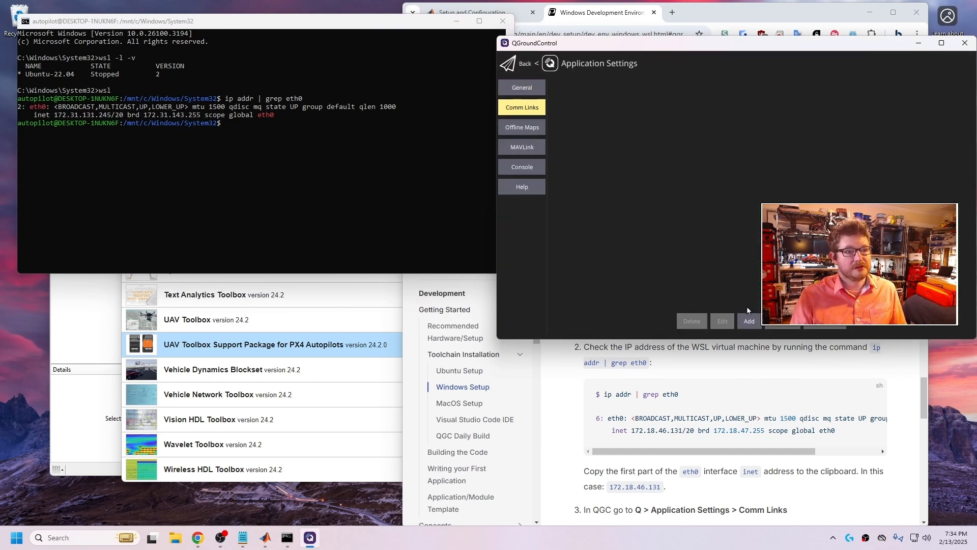
click(755, 325)
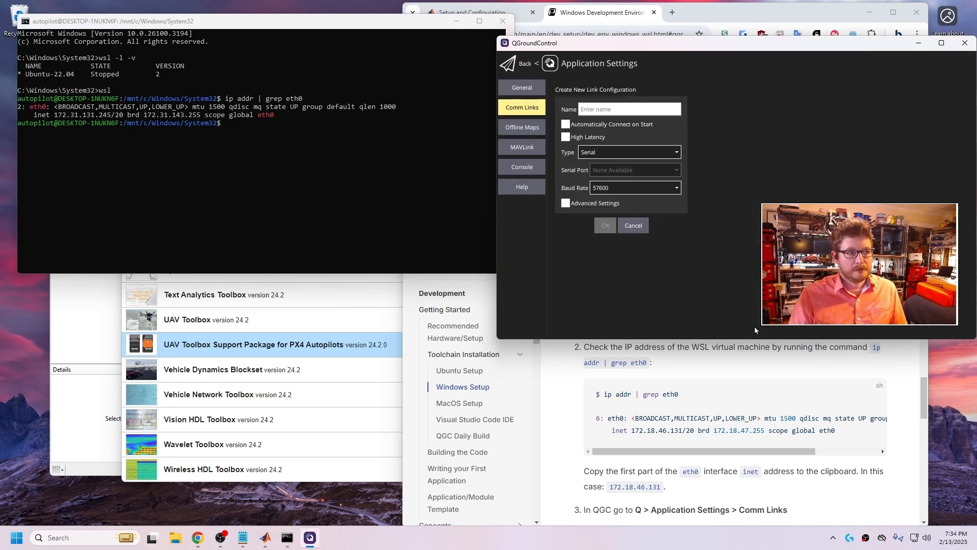
scroll(724, 436, down, 1)
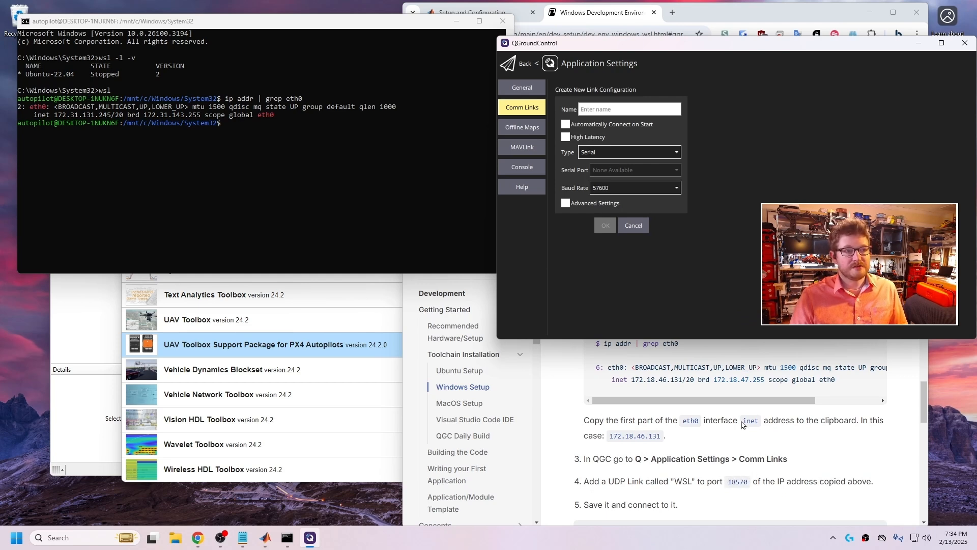
Name the link wsl, make it connect automatically on start, and set it to UDP on port 18570
click(586, 108)
text(w)
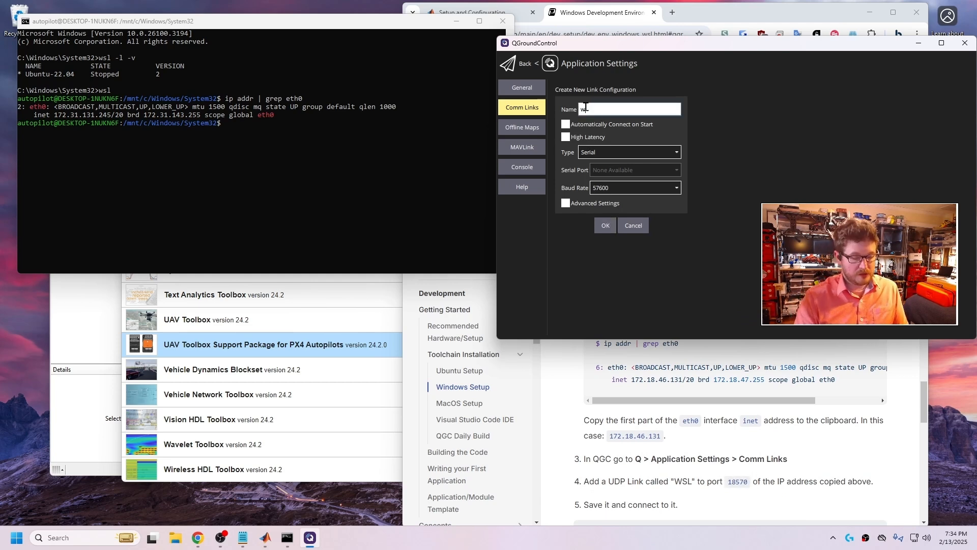
text(sl)
click(566, 125)
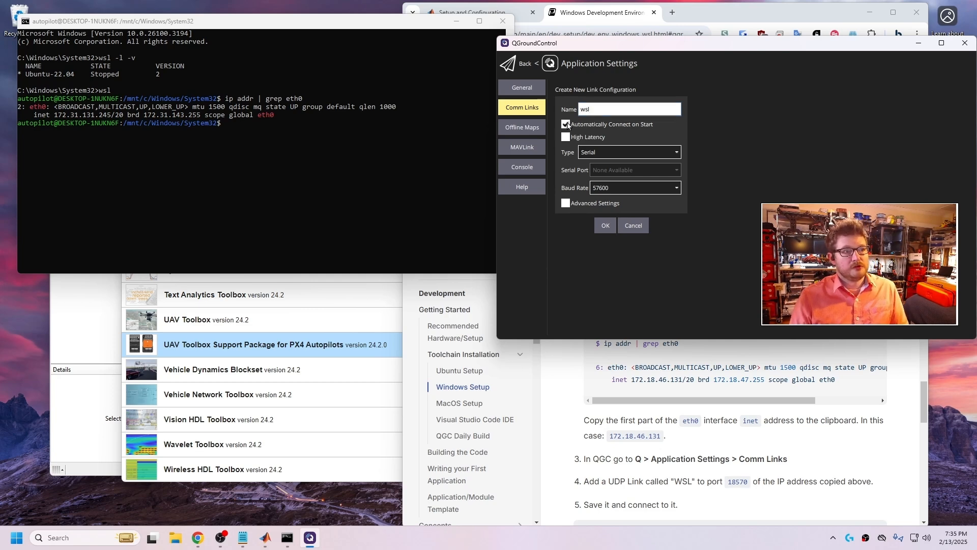
click(601, 152)
click(597, 173)
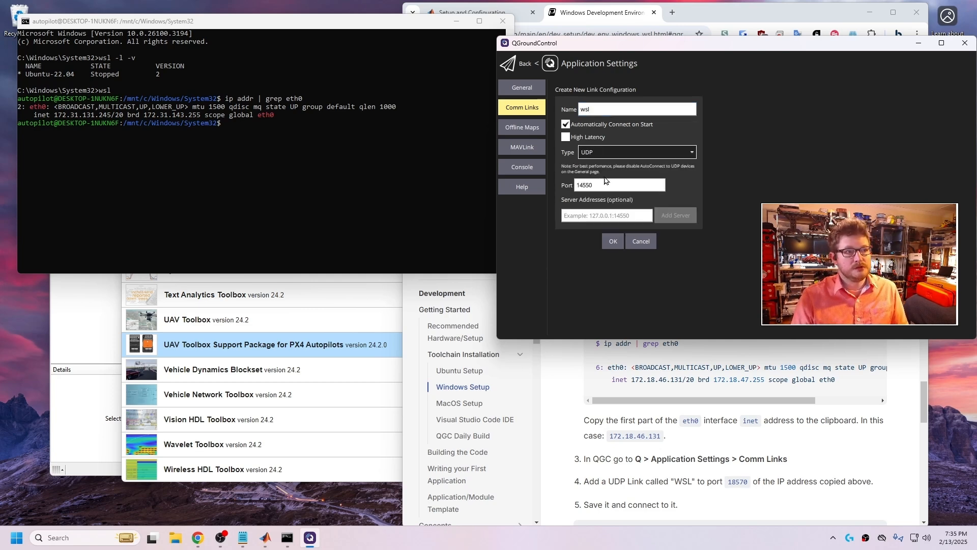
double_click(610, 184)
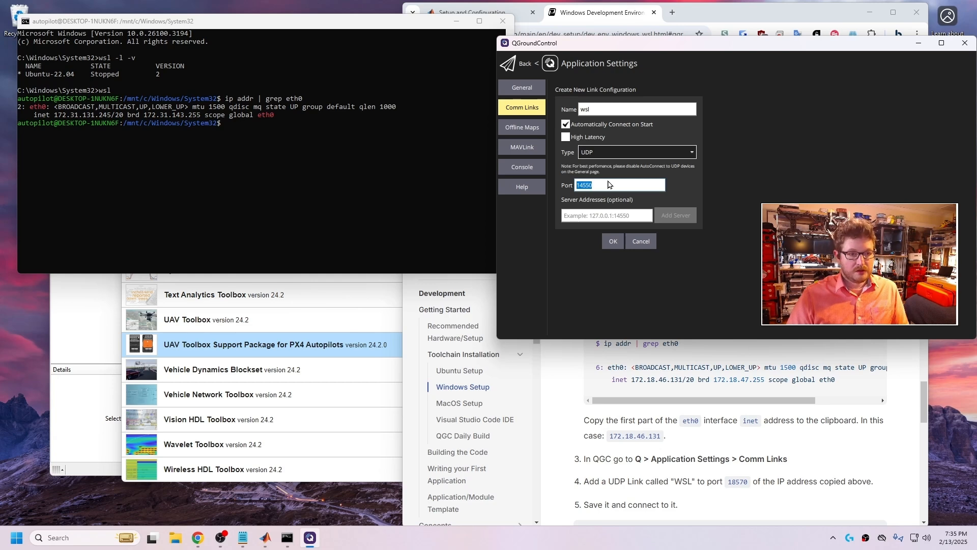
text(1857)
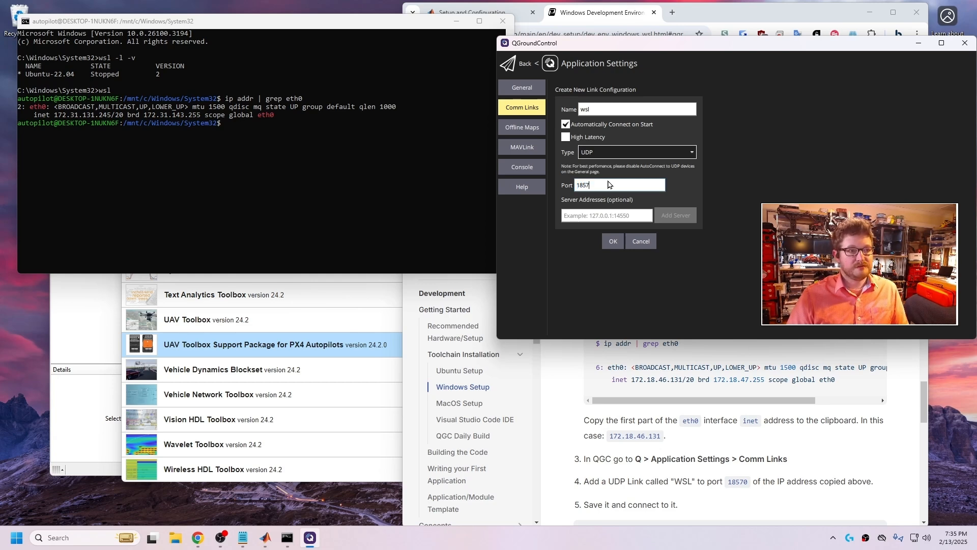
Add 172.31.131.245 as the link's server address, save the link, and connect to it
click(602, 213)
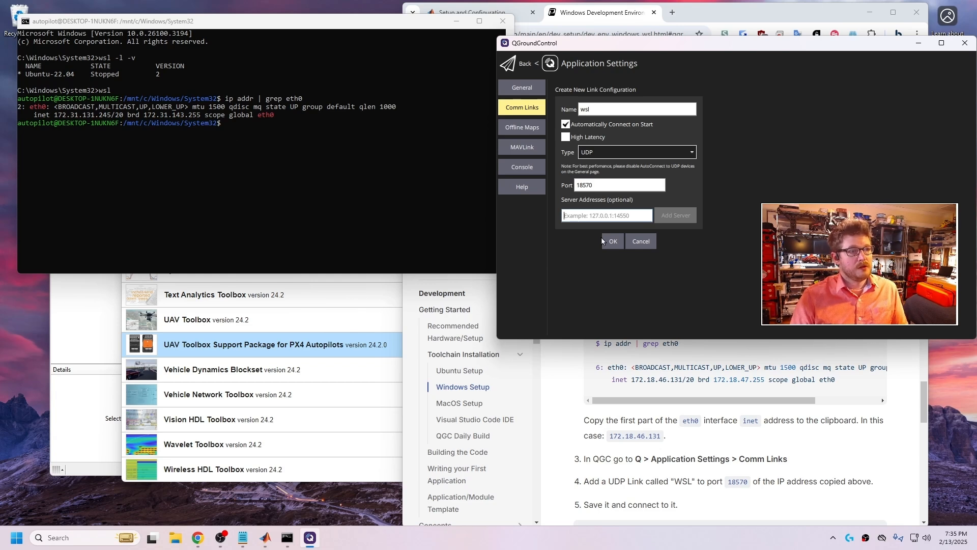
text(172.31.131.245)
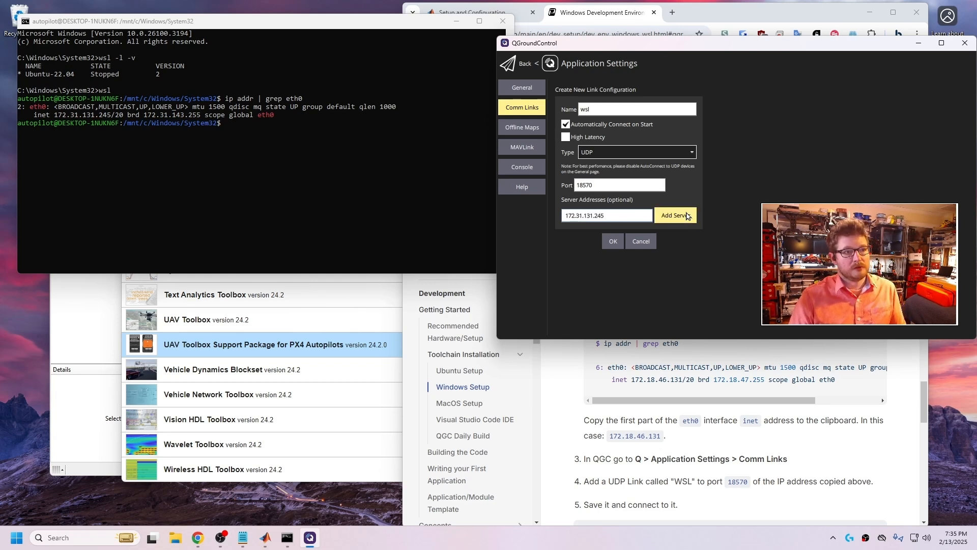
click(671, 215)
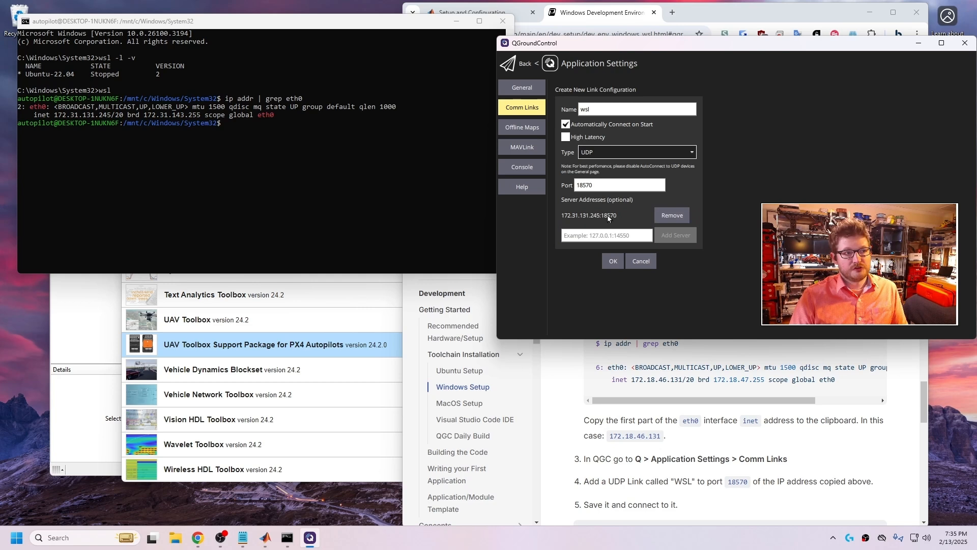
click(612, 261)
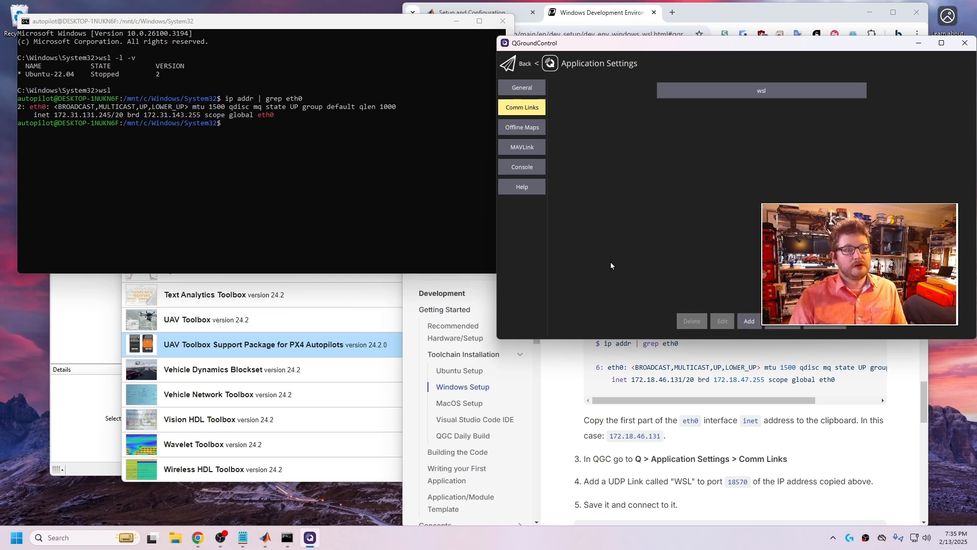
click(836, 87)
click(791, 328)
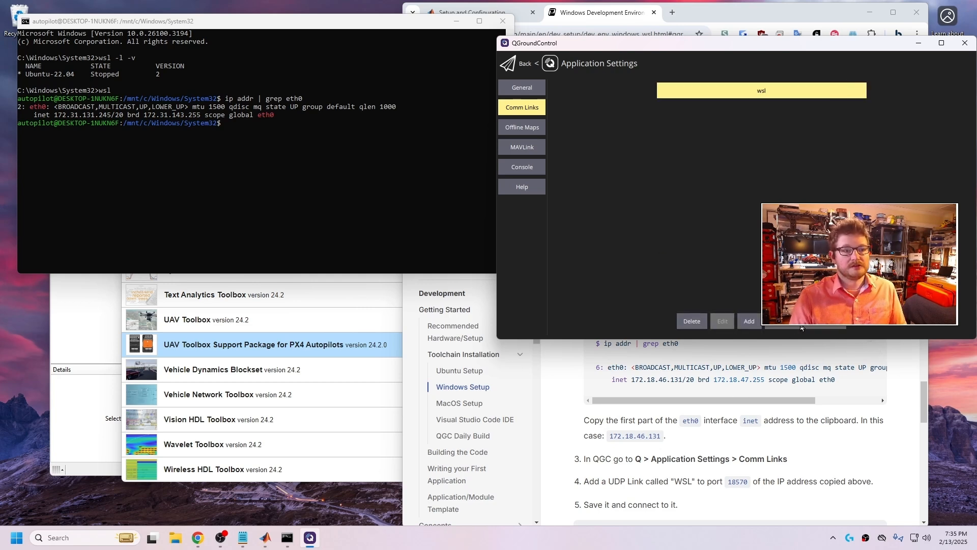
Minimize every window except Hardware Setup, and move Hardware Setup to the middle of the desktop
click(919, 45)
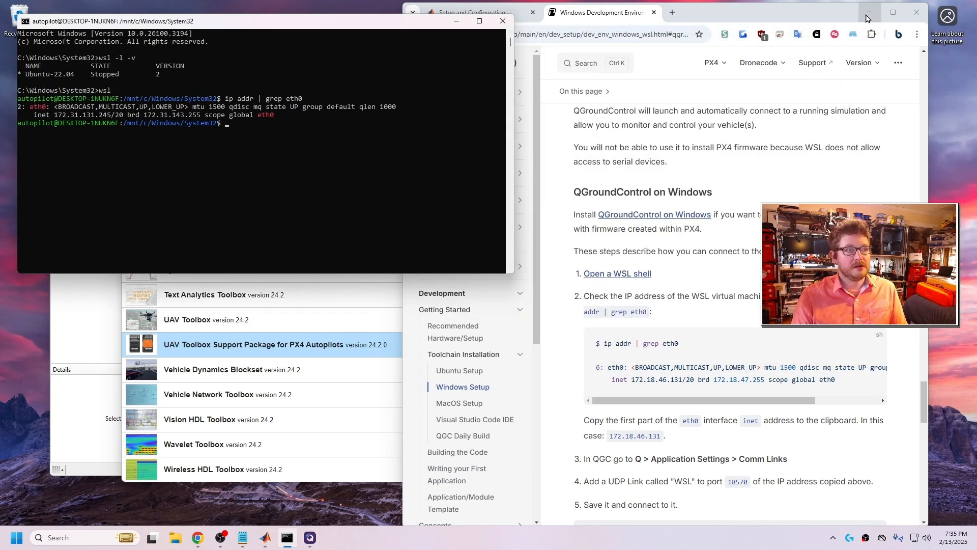
click(869, 19)
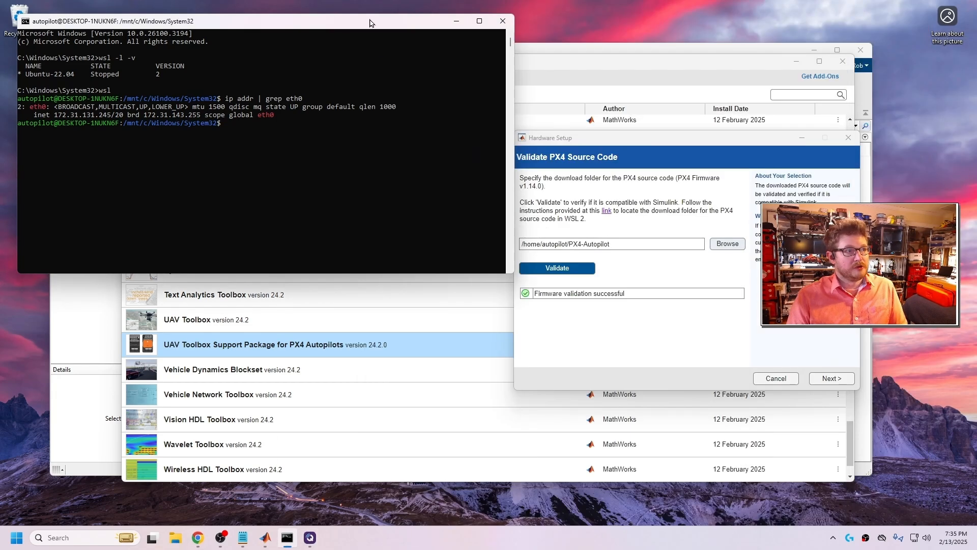
click(456, 23)
drag(714, 141, 490, 116)
click(797, 61)
click(815, 53)
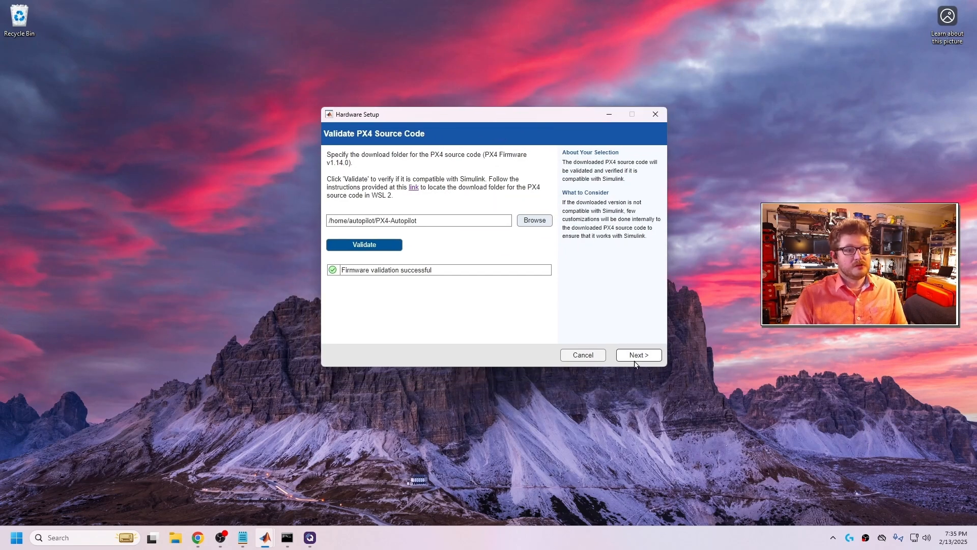
mouse_move(265, 538)
click(313, 516)
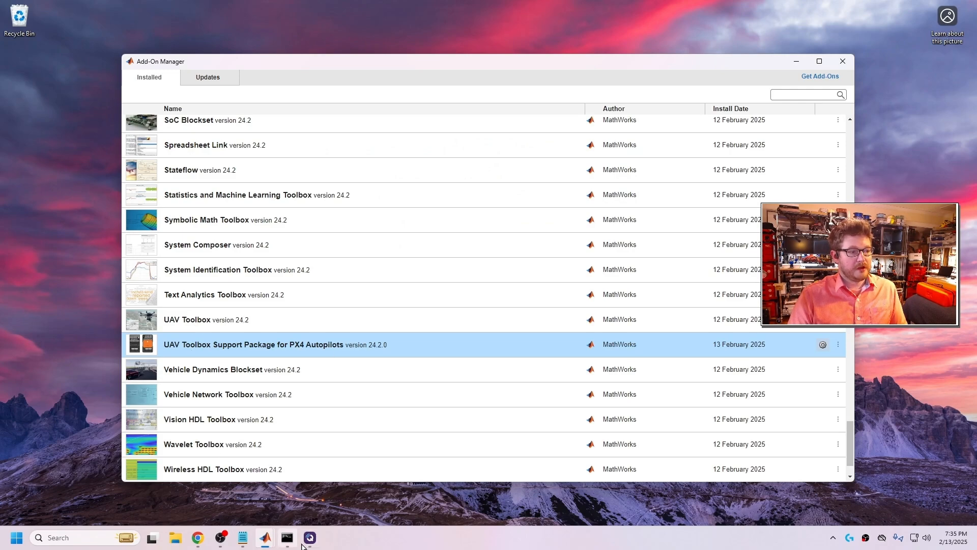
mouse_move(265, 537)
click(367, 481)
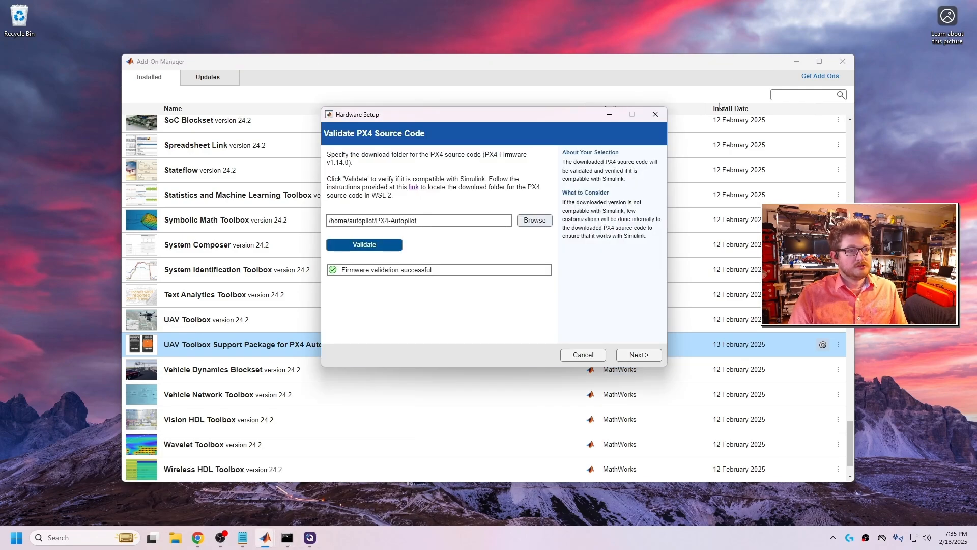
click(797, 61)
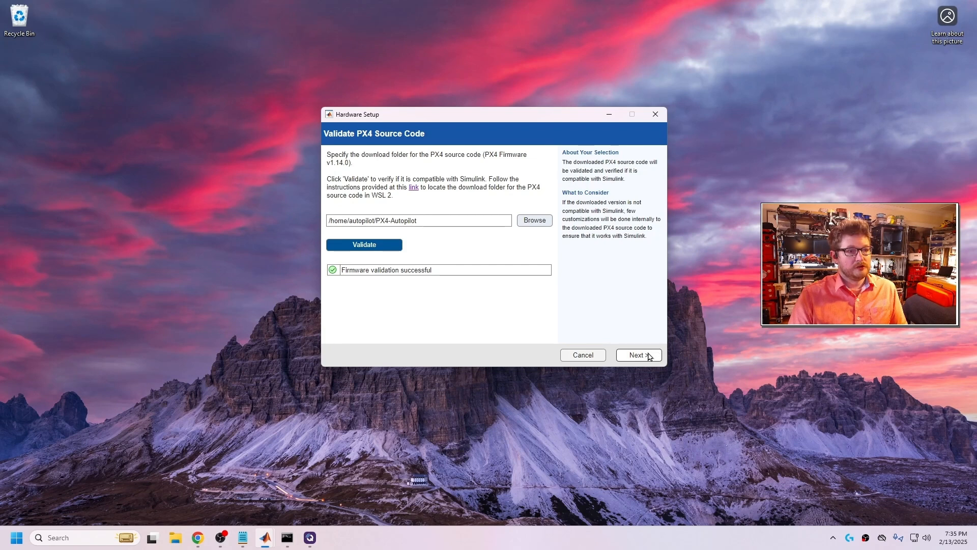
Continue past the PX4 source code validation and turn off disabling the multi-copter and fixed-wing controller modules in PX4 Firmware
click(650, 356)
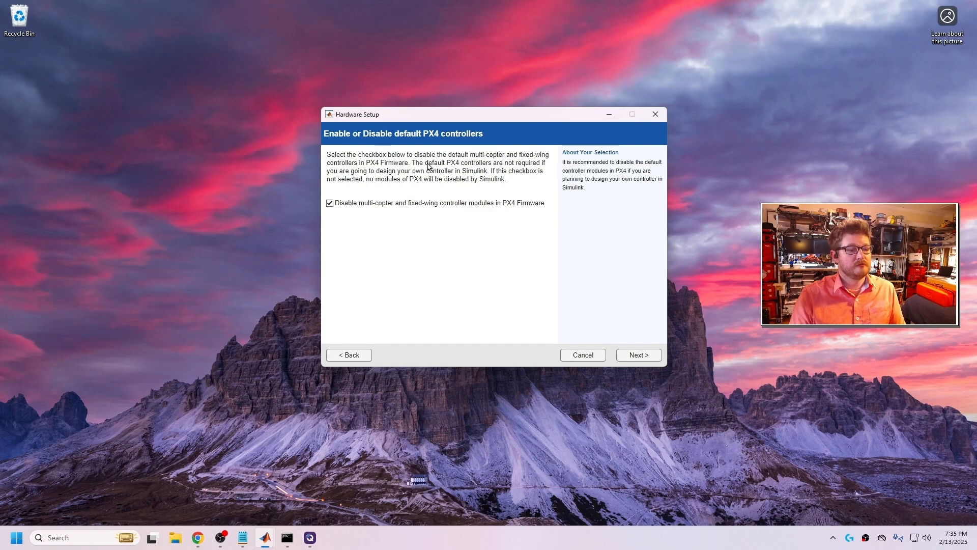
click(330, 204)
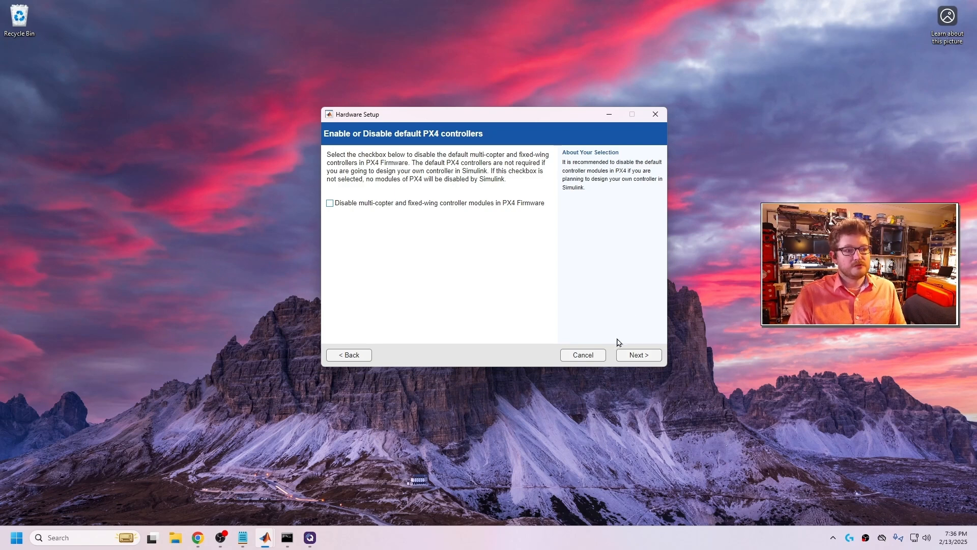
Keep PX4 Host Target with build target px4_sitl_default, and build the firmware with deletion of the PX4 build folder for all target configurations enabled
click(653, 356)
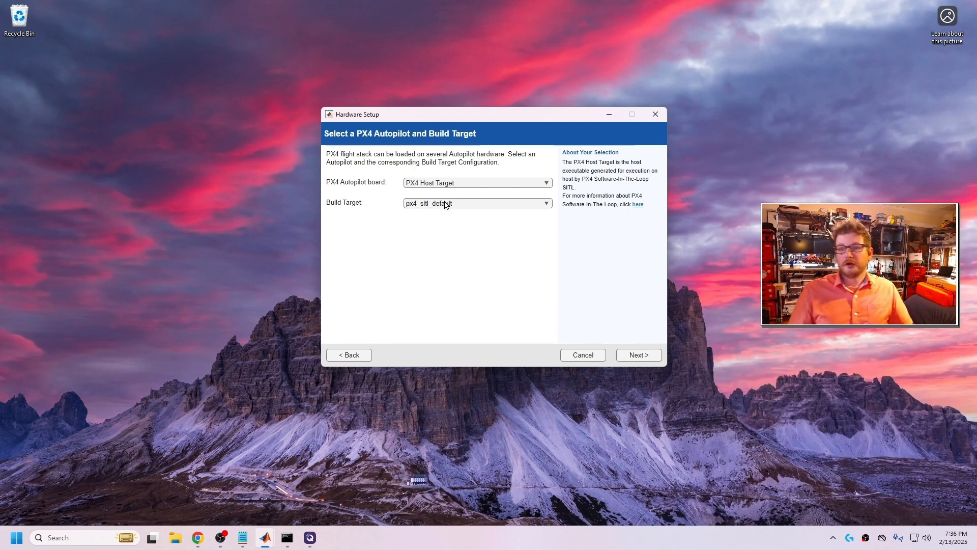
click(642, 357)
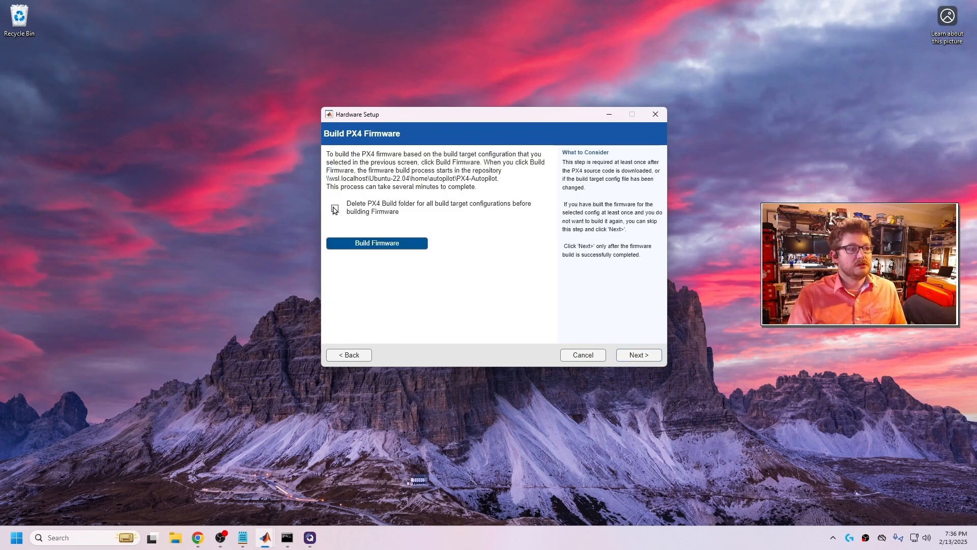
click(335, 208)
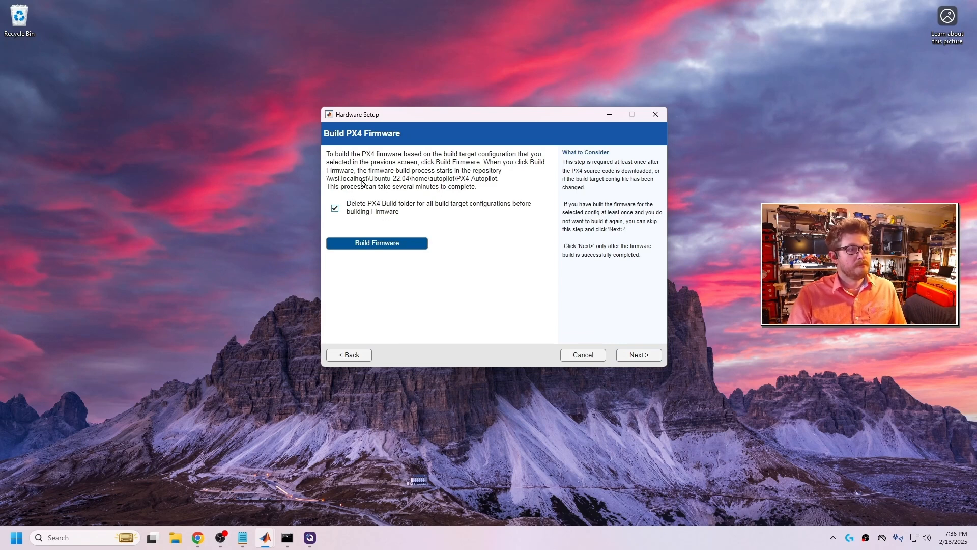
click(393, 245)
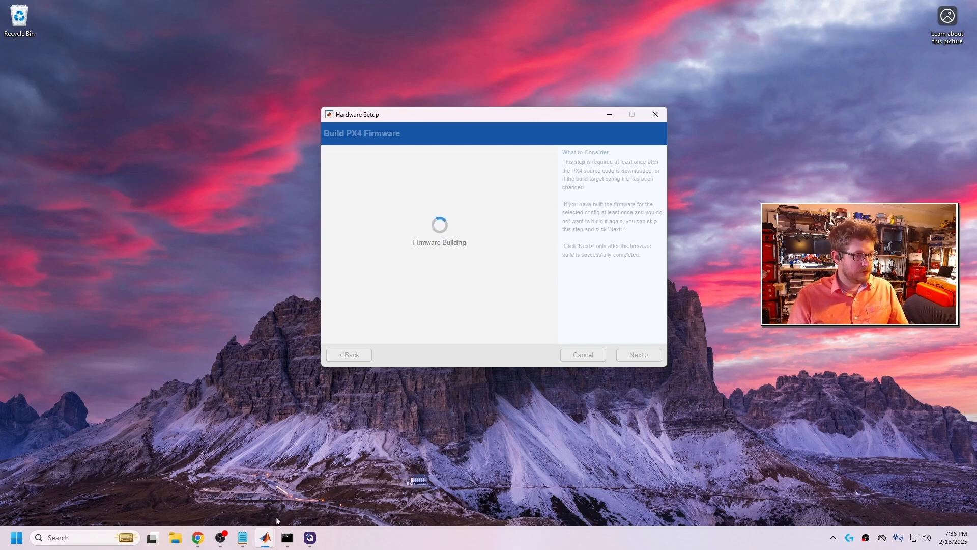
click(287, 537)
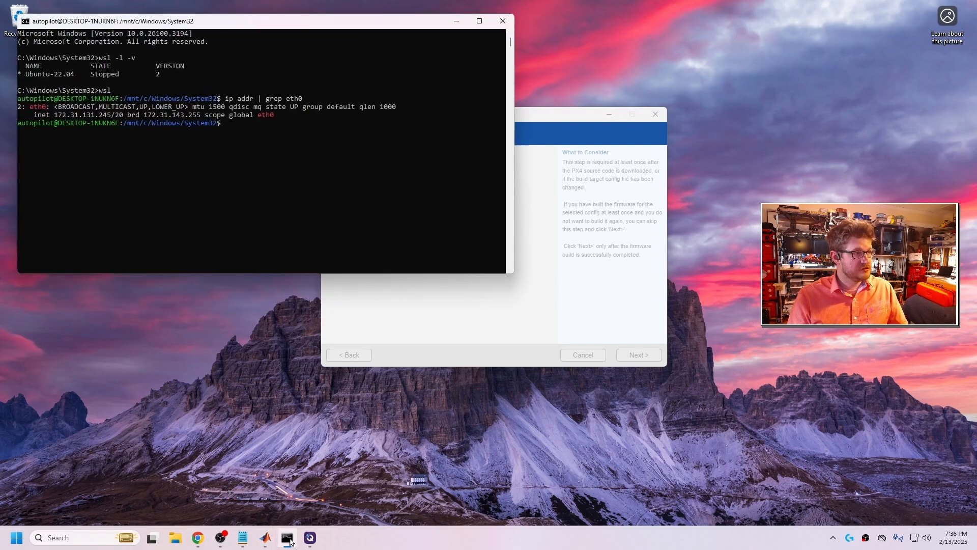
click(457, 21)
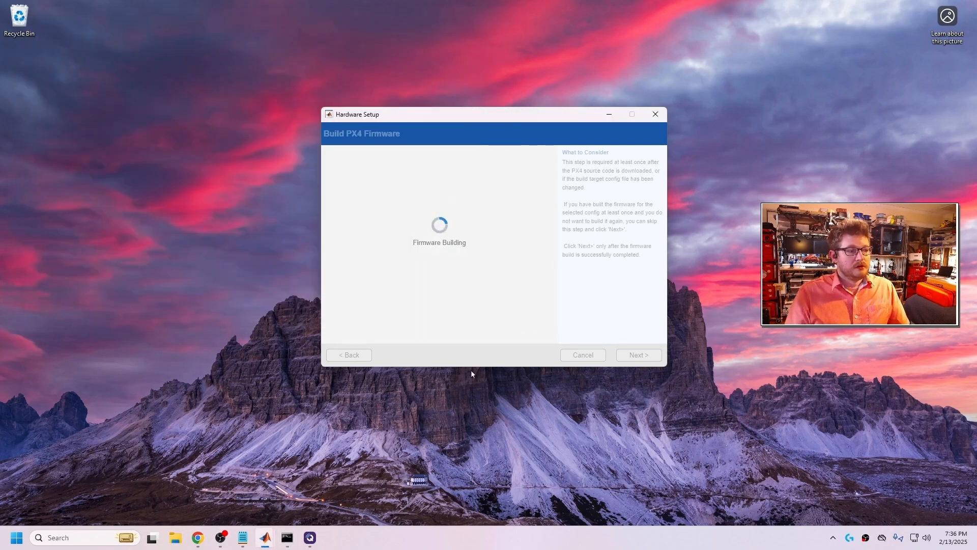
mouse_move(265, 537)
click(194, 518)
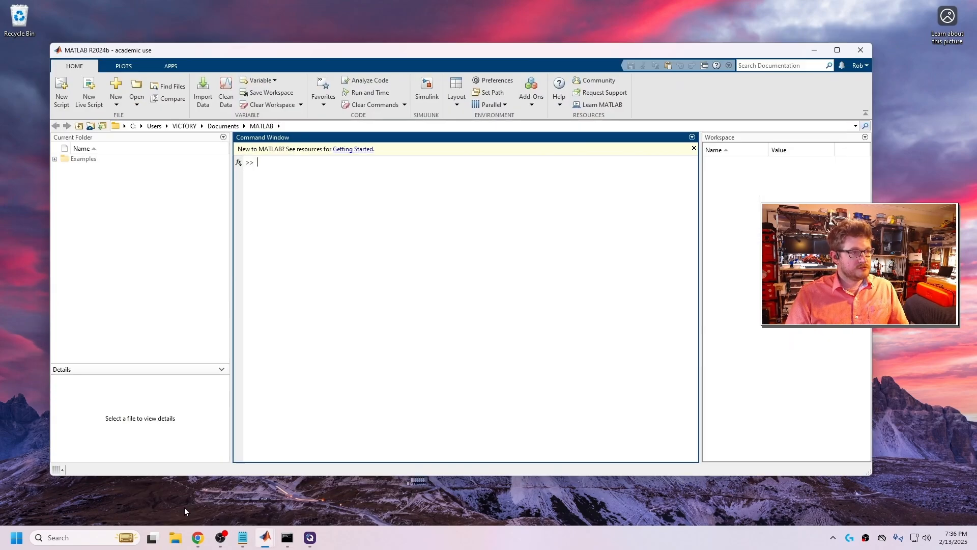
click(816, 51)
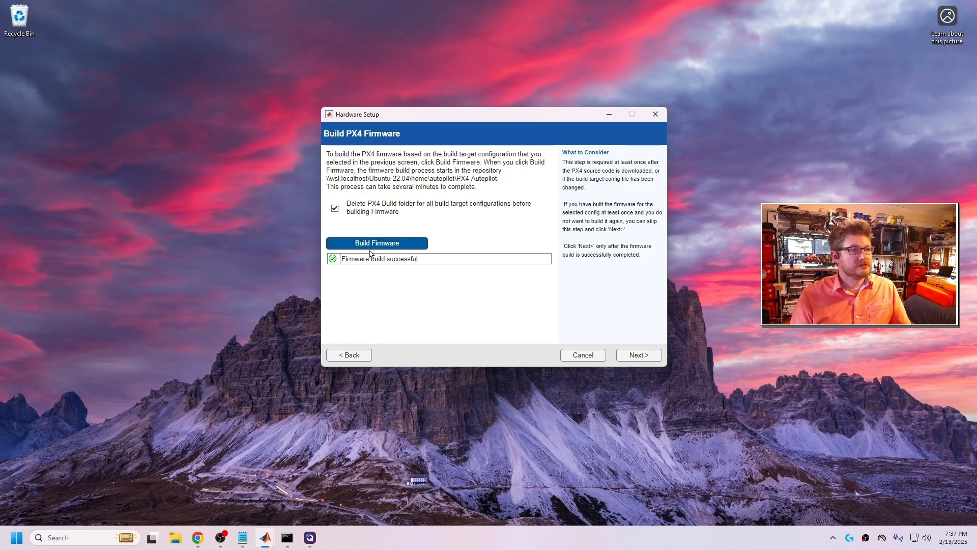
Continue past the firmware build to the connection test
click(644, 356)
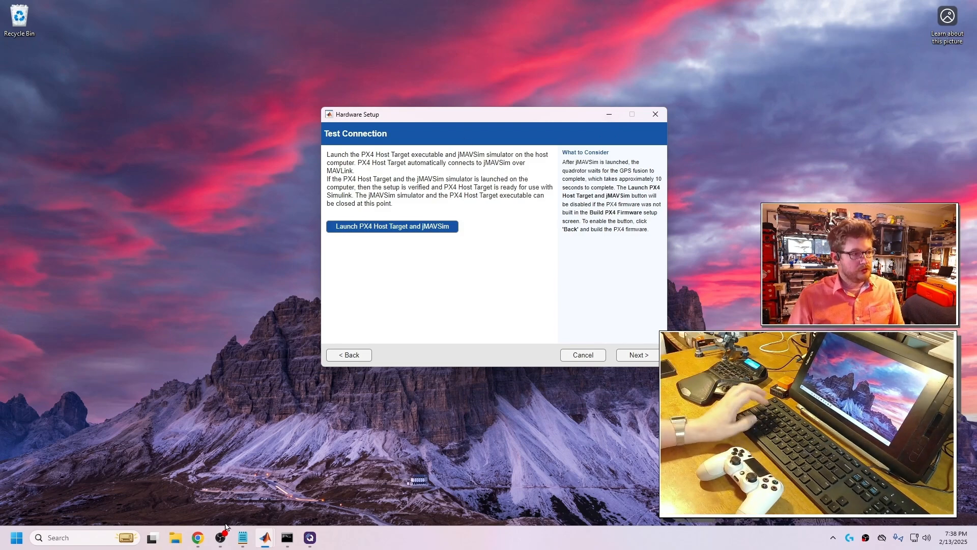
Switch to Chrome, find DS4Windows in a new tab and open its Ryochan7 download page, widening the browser and cancelling the repeat download
click(198, 538)
key(ctrl+t)
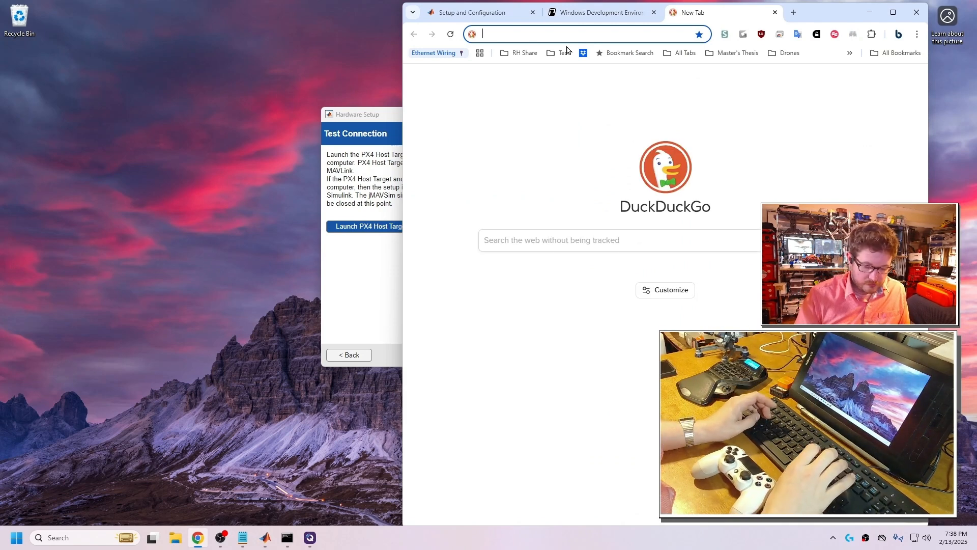
text(ds4)
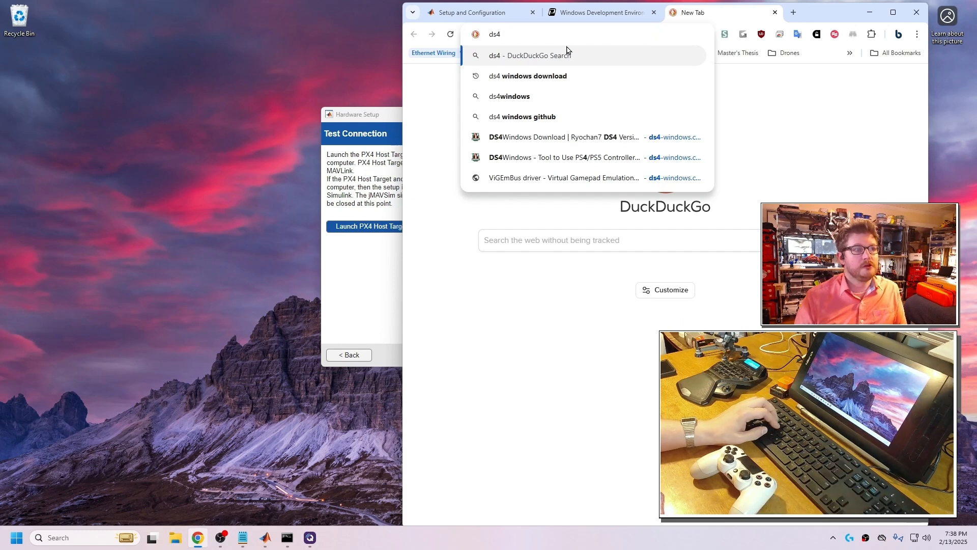
click(519, 94)
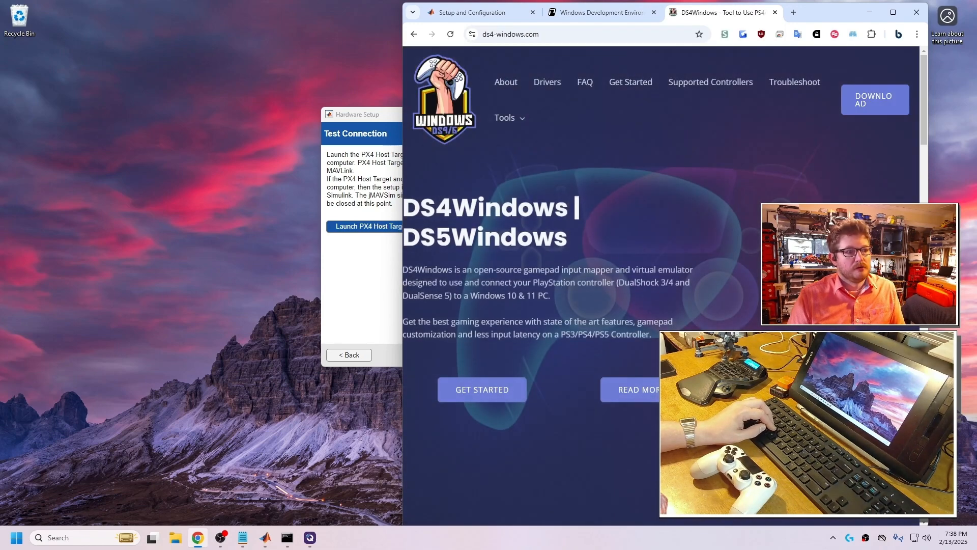
click(866, 98)
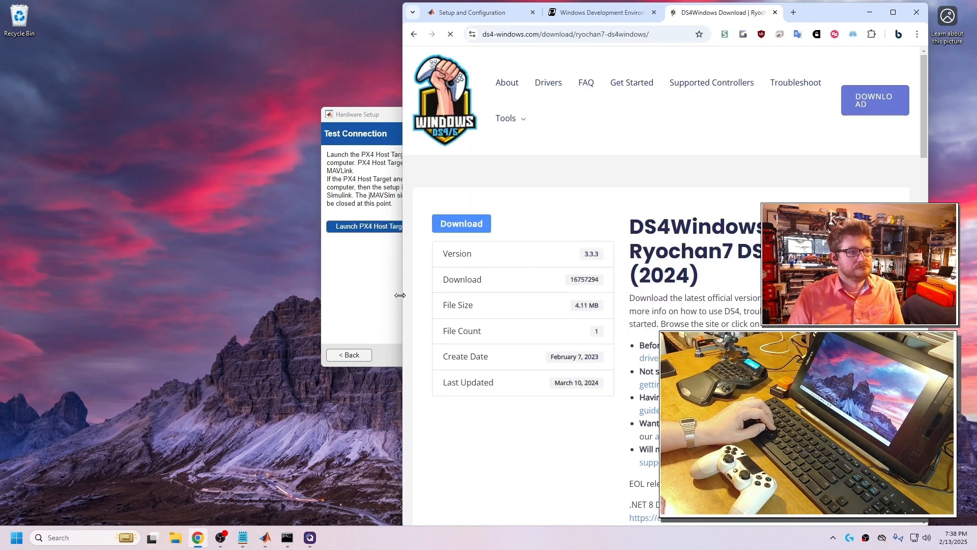
drag(403, 294, 42, 294)
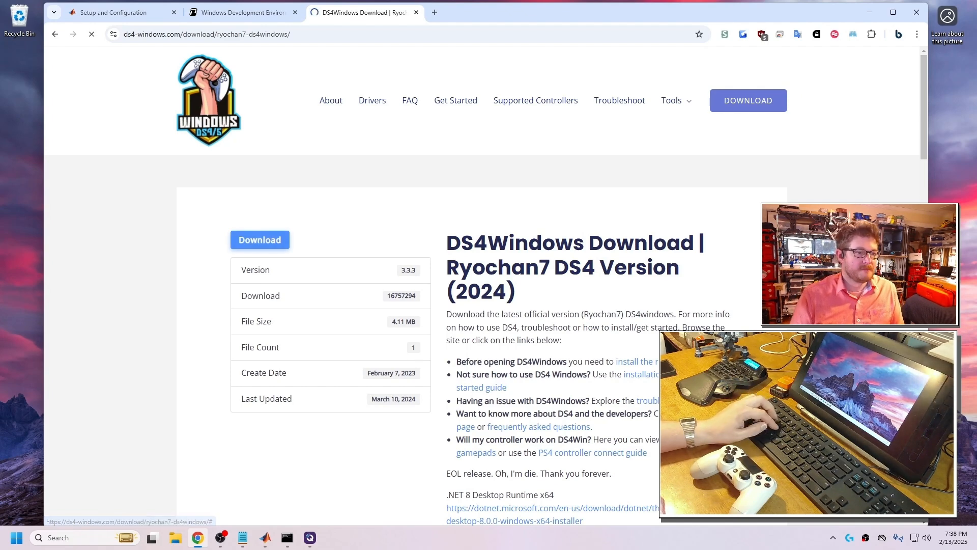
scroll(575, 465, down, 1)
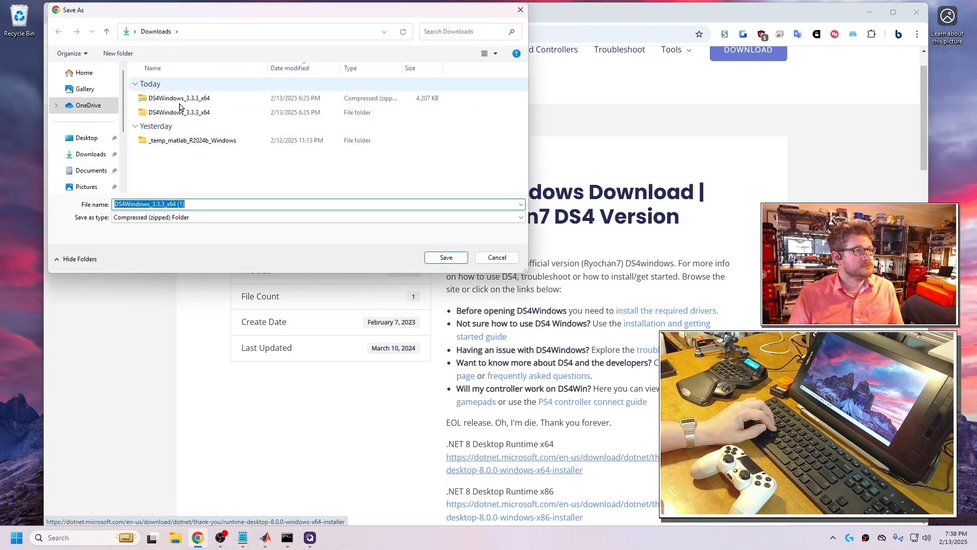
click(497, 257)
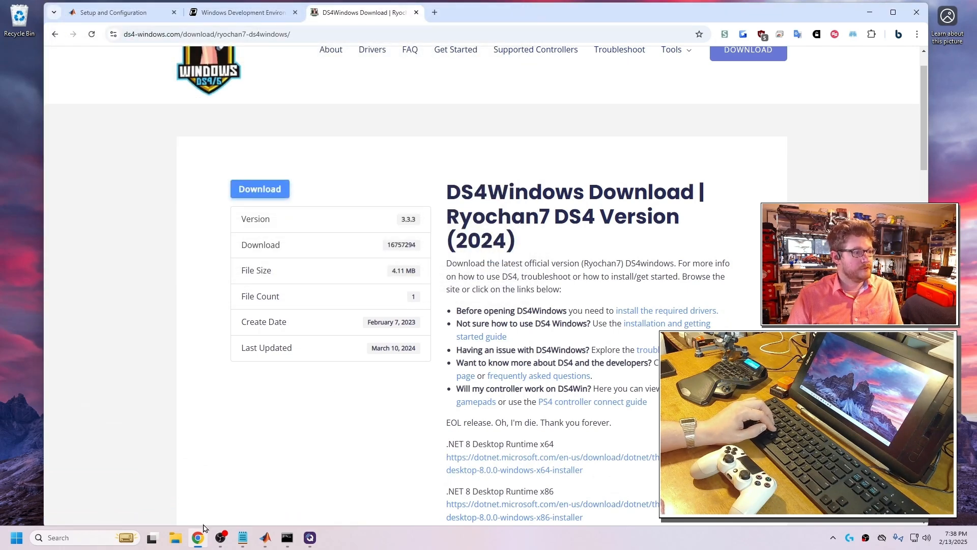
Extract the DS4Windows_3.3.3_x64 archive into its default Downloads folder in File Explorer, skipping files that already exist
click(184, 546)
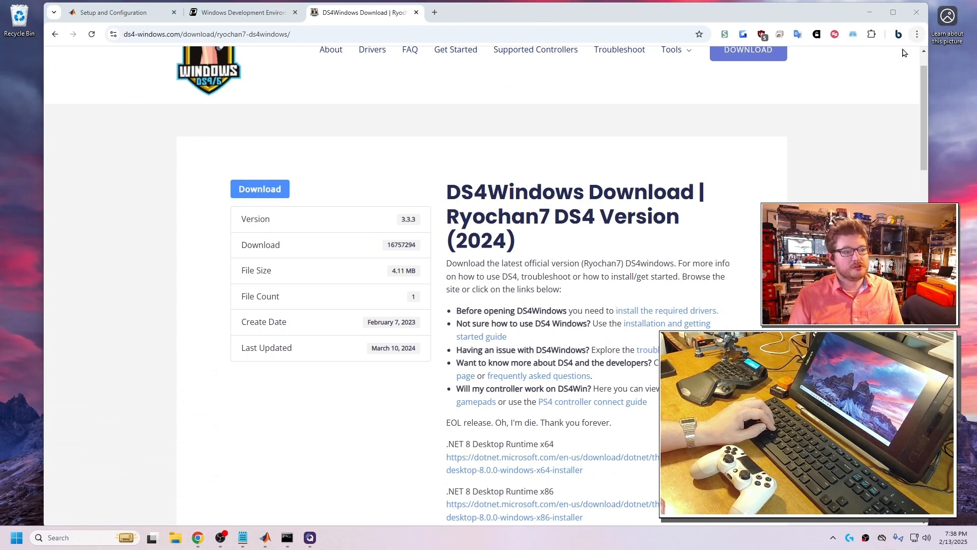
click(173, 543)
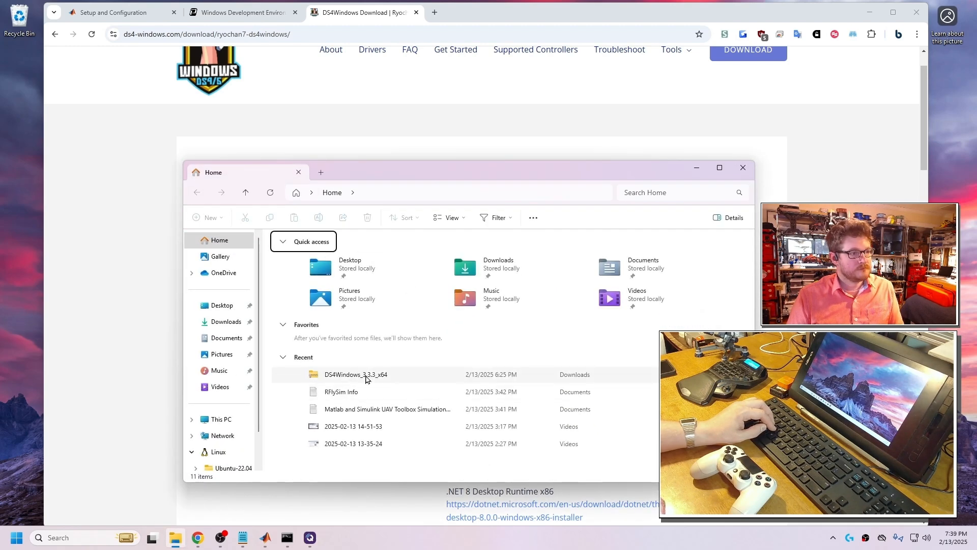
right_click(367, 377)
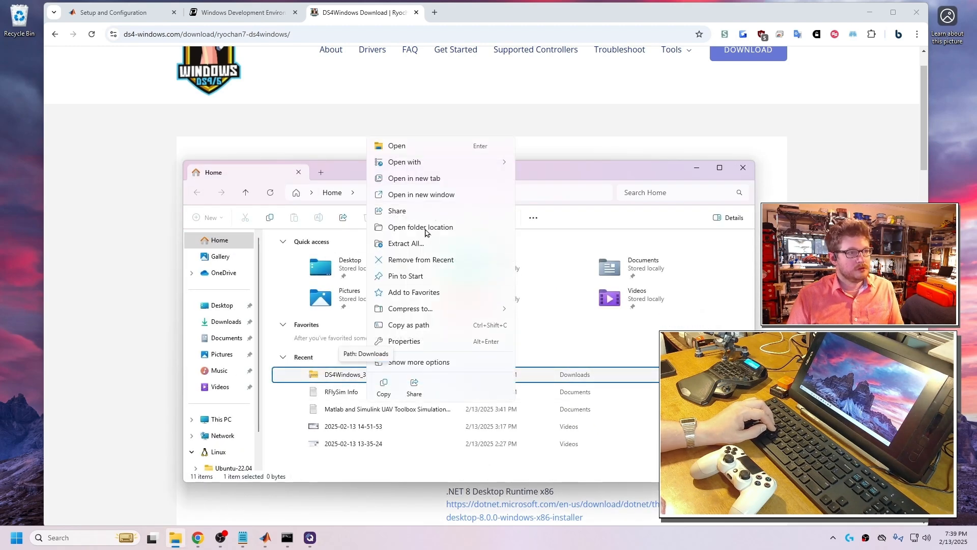
click(435, 251)
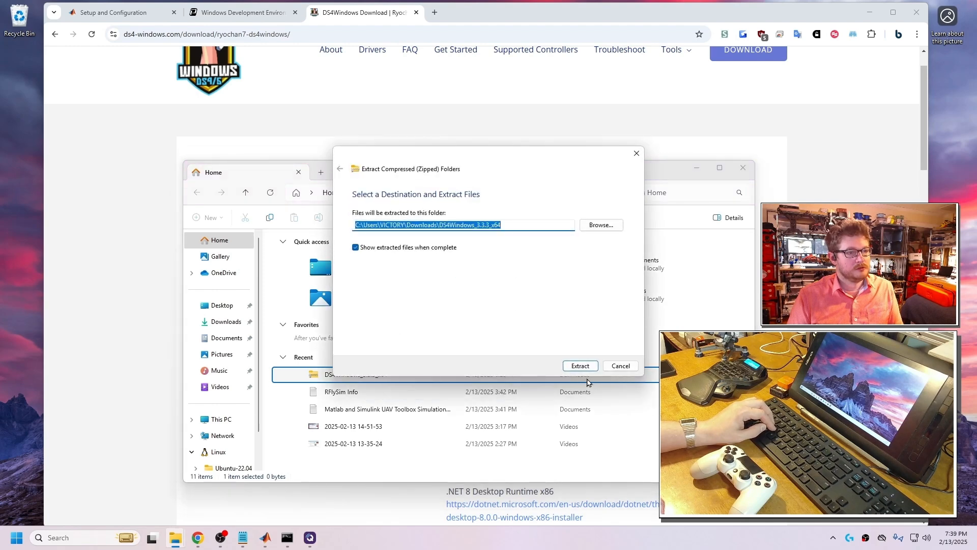
click(581, 366)
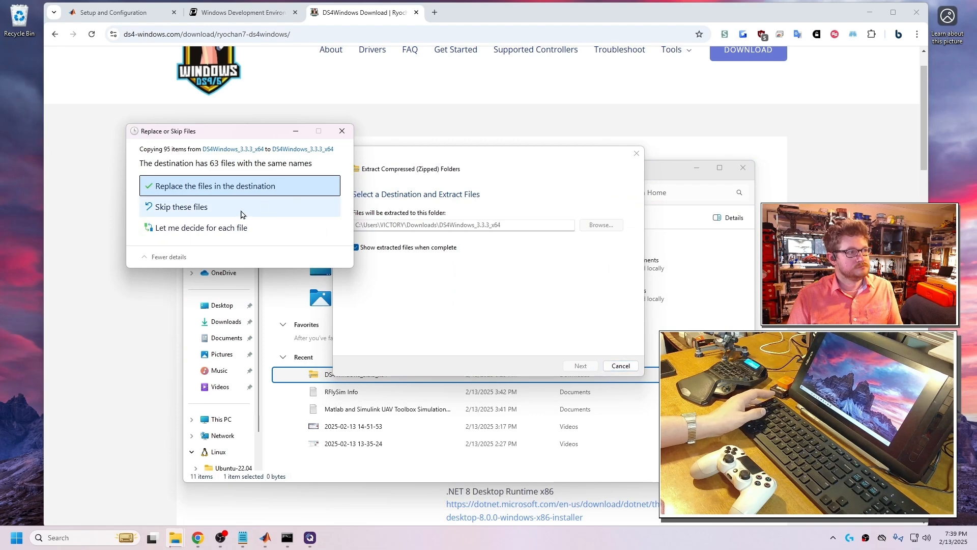
click(235, 209)
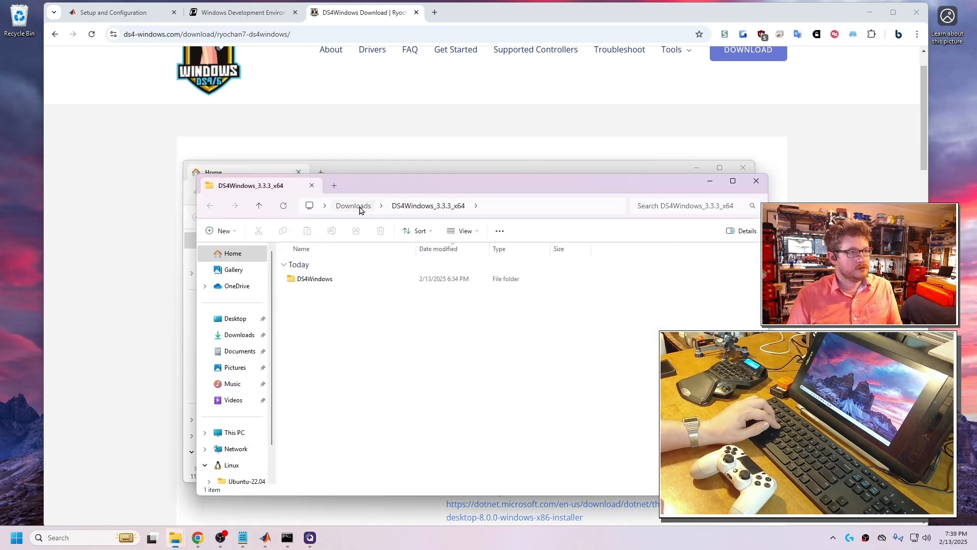
Delete the extracted DS4Windows_3.3.3_x64 folder from Downloads, keeping the zip archive
click(354, 206)
key(Delete)
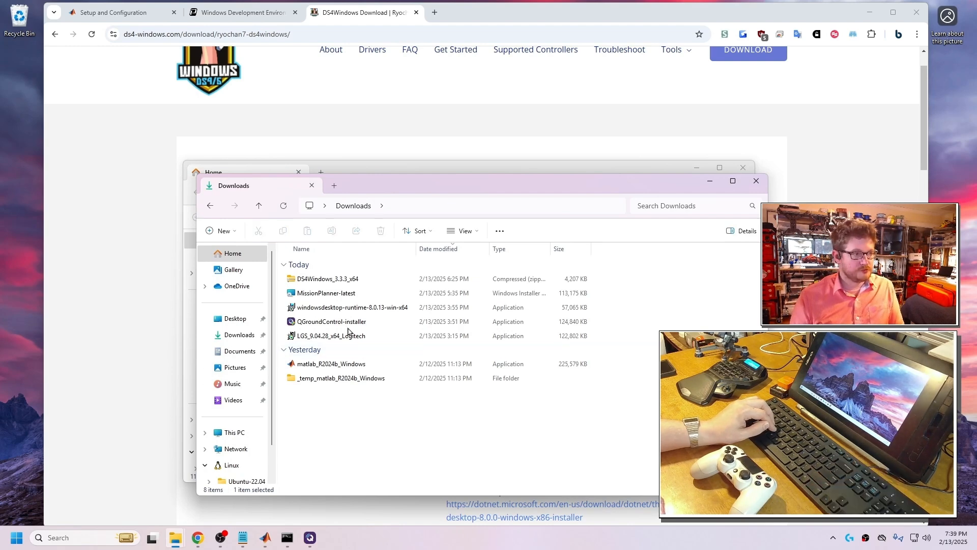
Extract the DS4Windows_3.3.3_x64 archive in Downloads to the default DS4Windows_3.3.3_x64 folder and show the extracted files
right_click(367, 284)
click(338, 280)
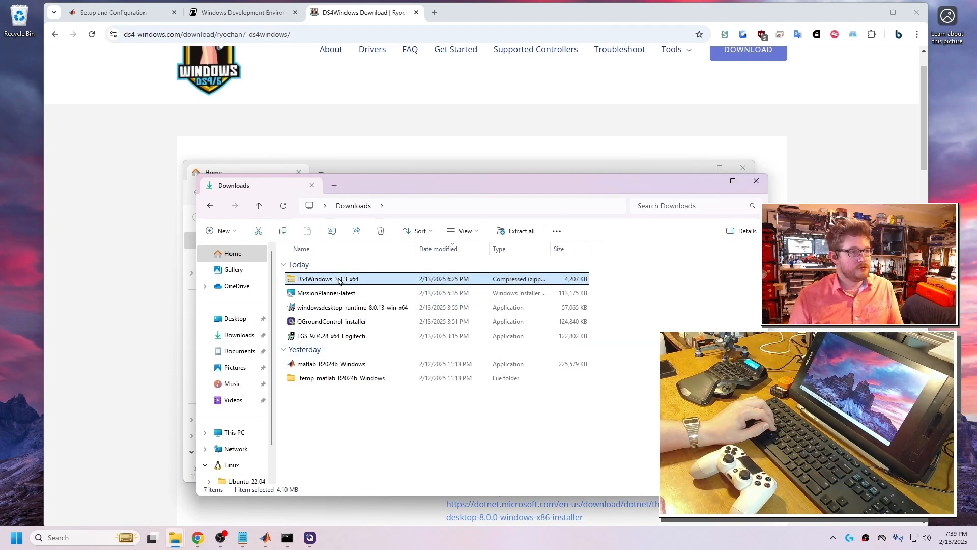
right_click(339, 280)
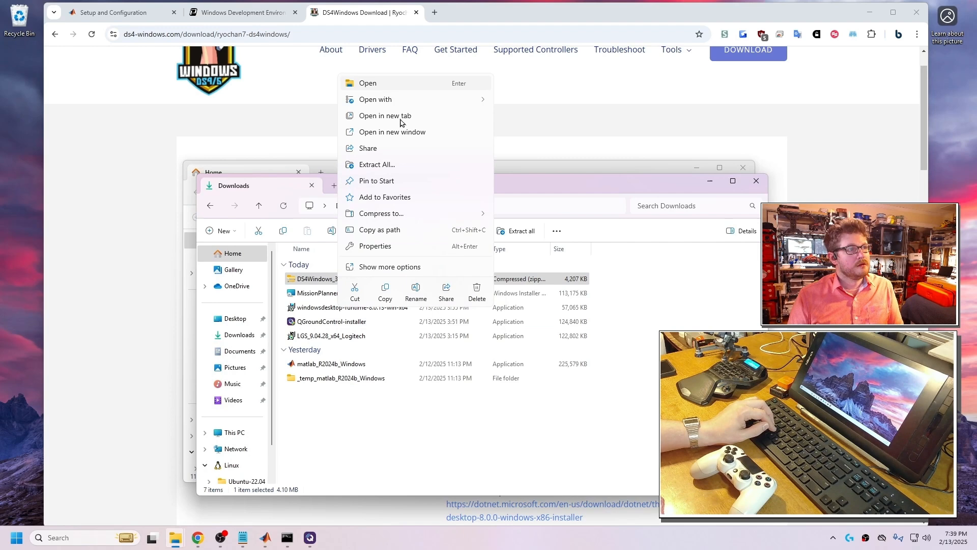
click(379, 165)
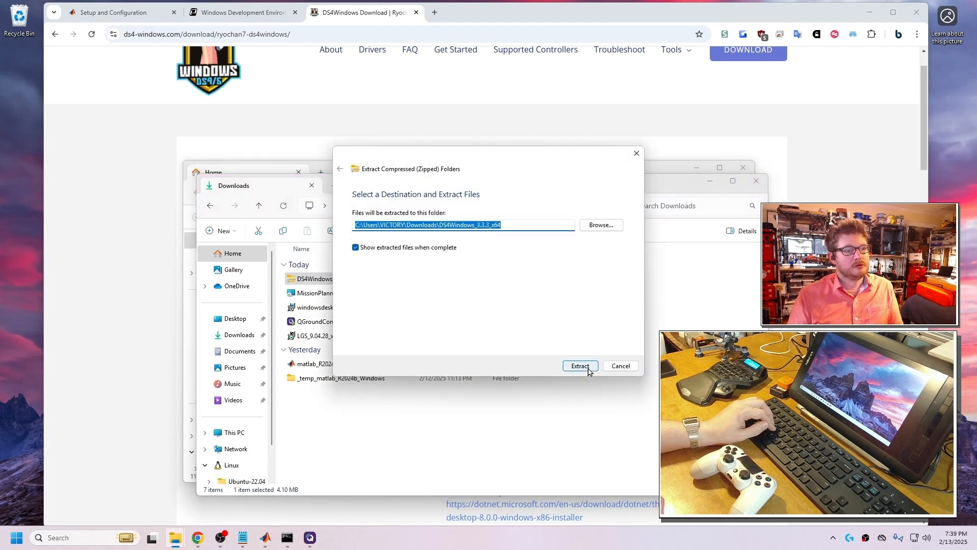
click(588, 368)
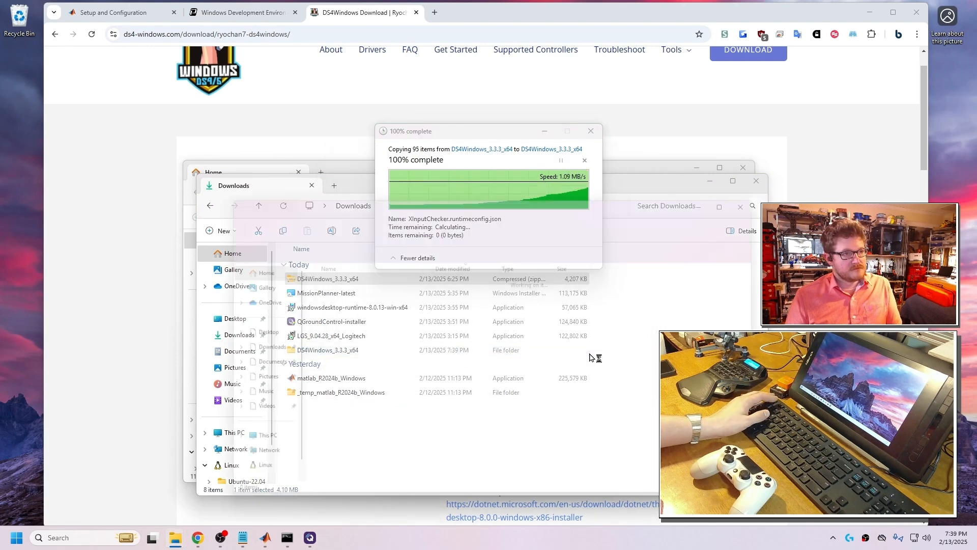
Run the DS4Windows application from the extracted DS4Windows folder and choose Program Folder for saving profiles and settings
double_click(342, 292)
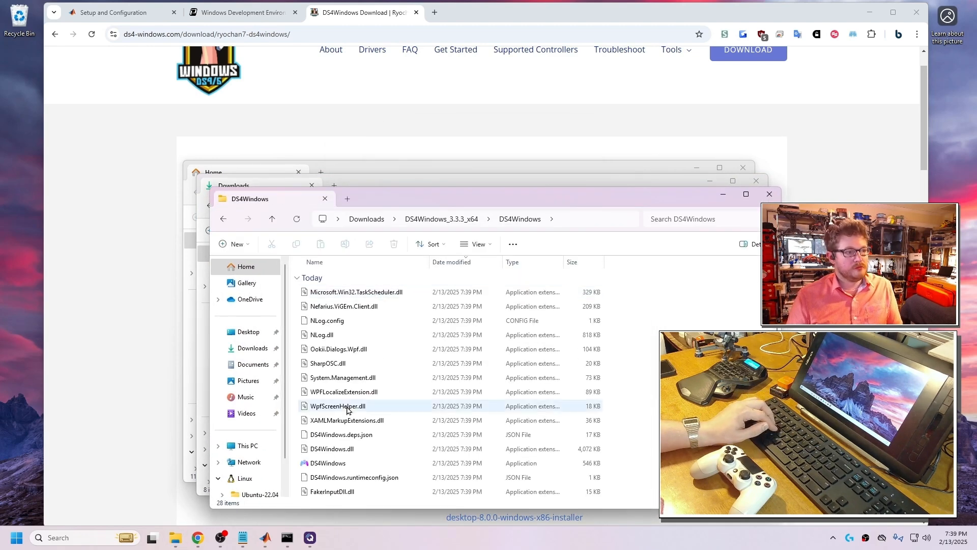
scroll(347, 410, down, 3)
double_click(340, 348)
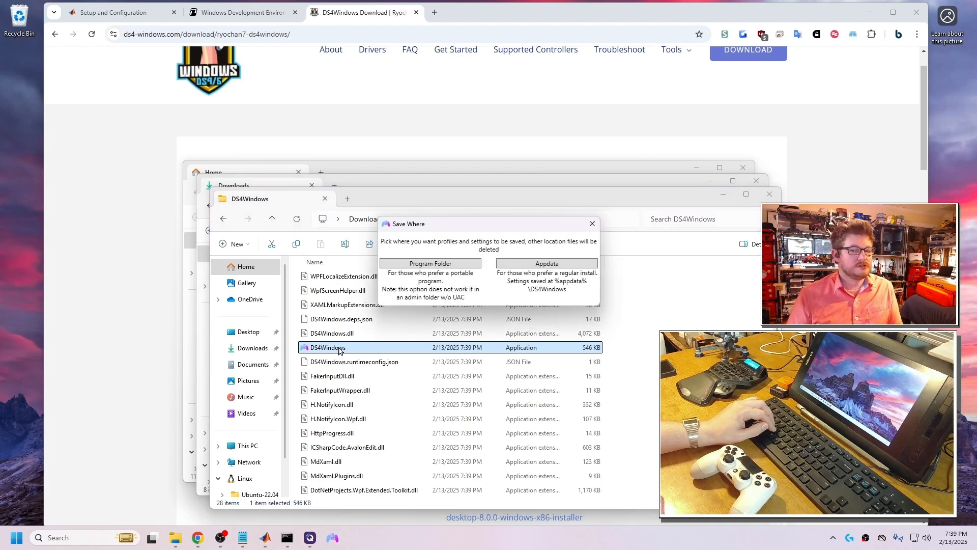
click(433, 267)
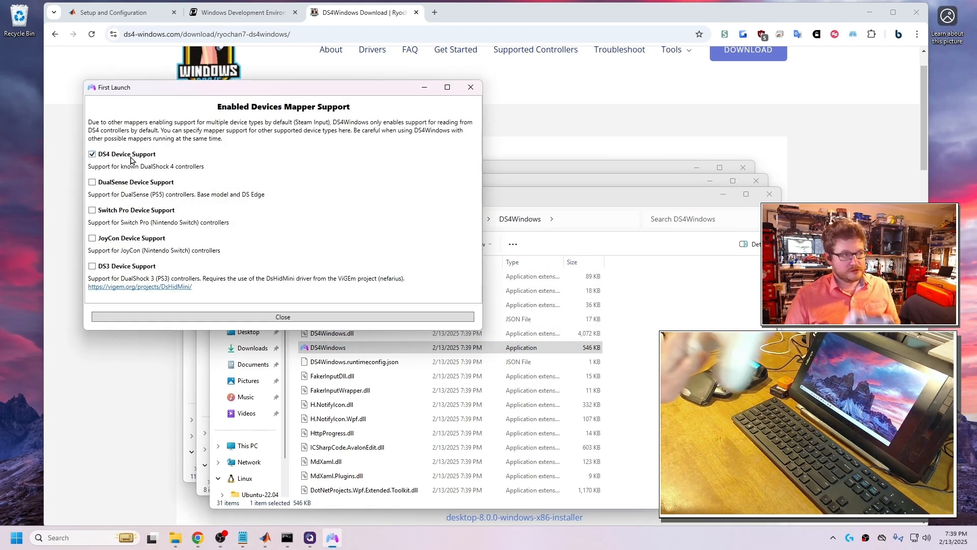
Enable DualSense Device Support alongside DS4 support, finish the first-launch setup and move the DS4Windows window over the folder window
click(92, 183)
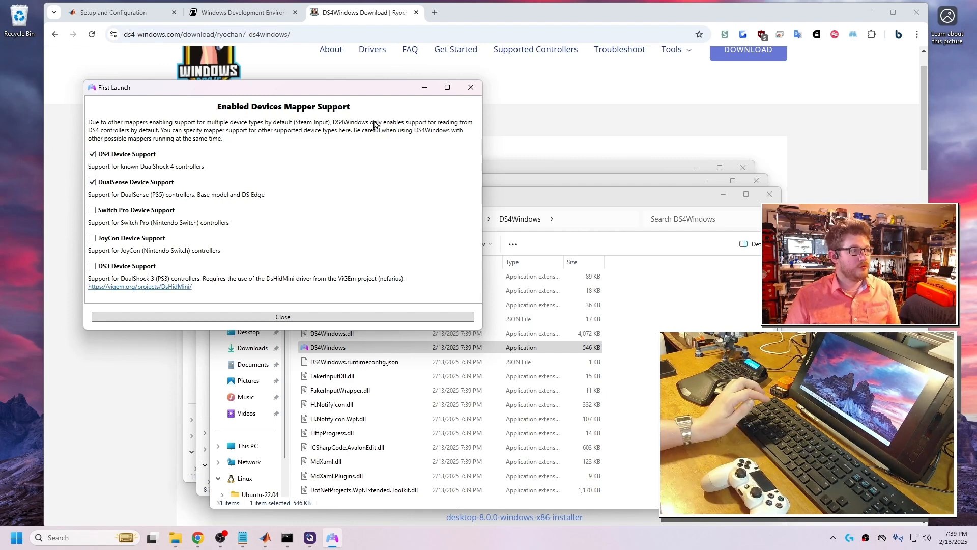
click(312, 321)
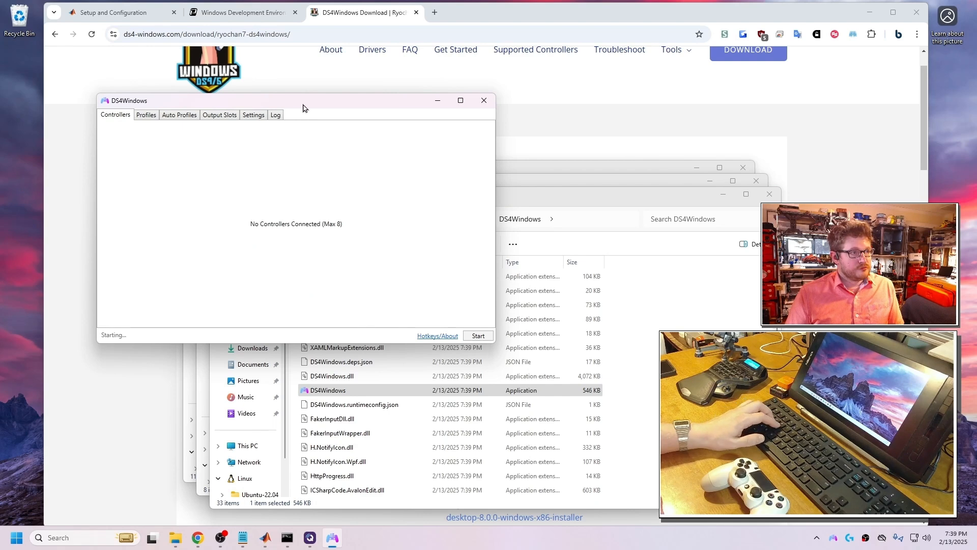
drag(304, 107, 478, 131)
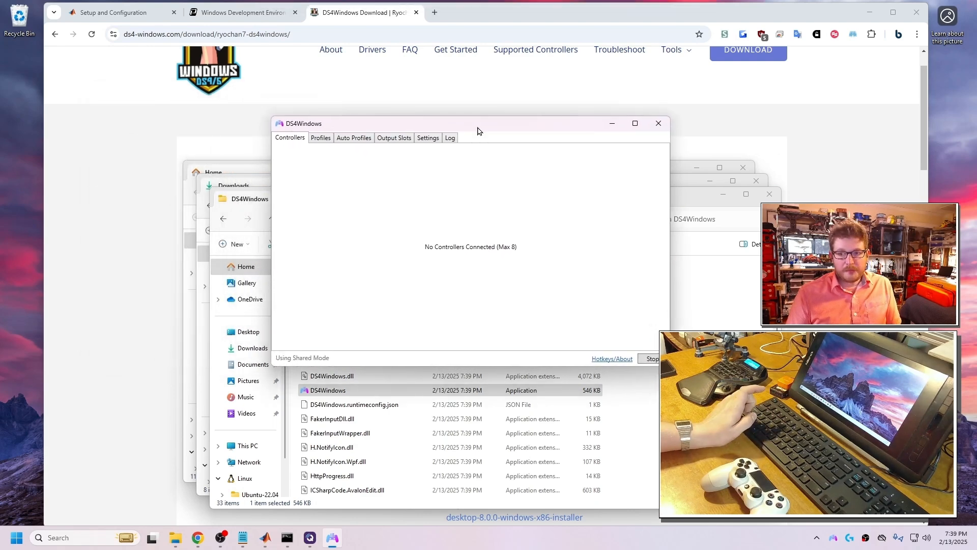
Open the Windows Bluetooth and other devices settings and begin adding a new Bluetooth device
key(super)
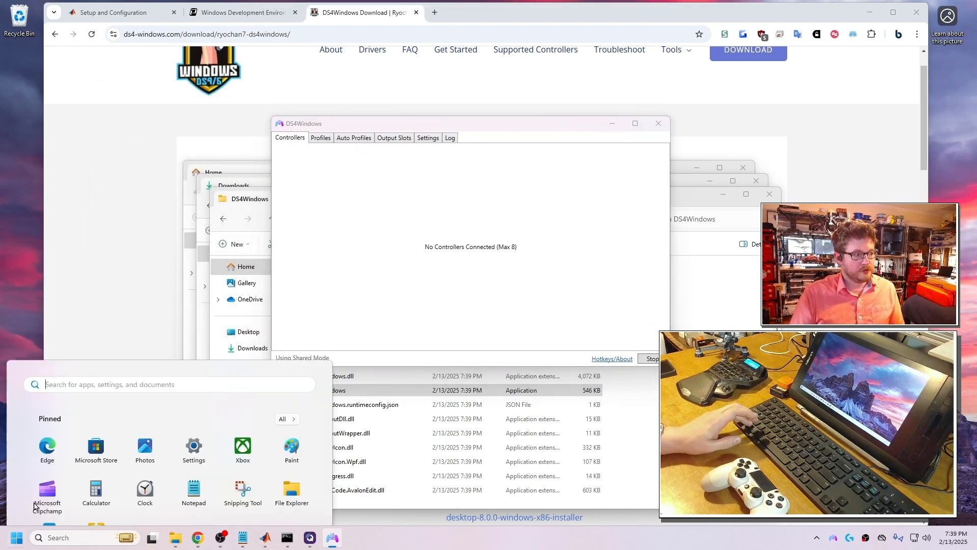
text(blue)
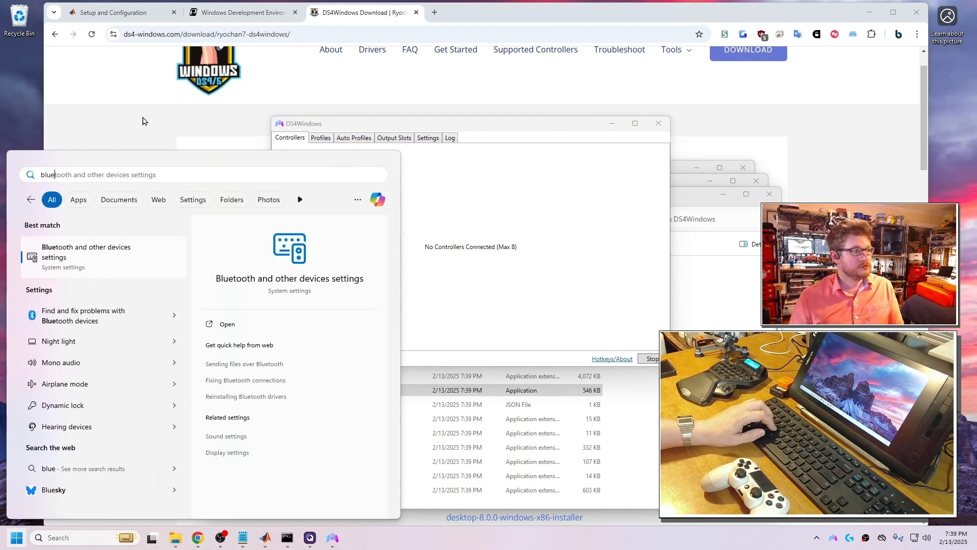
click(82, 255)
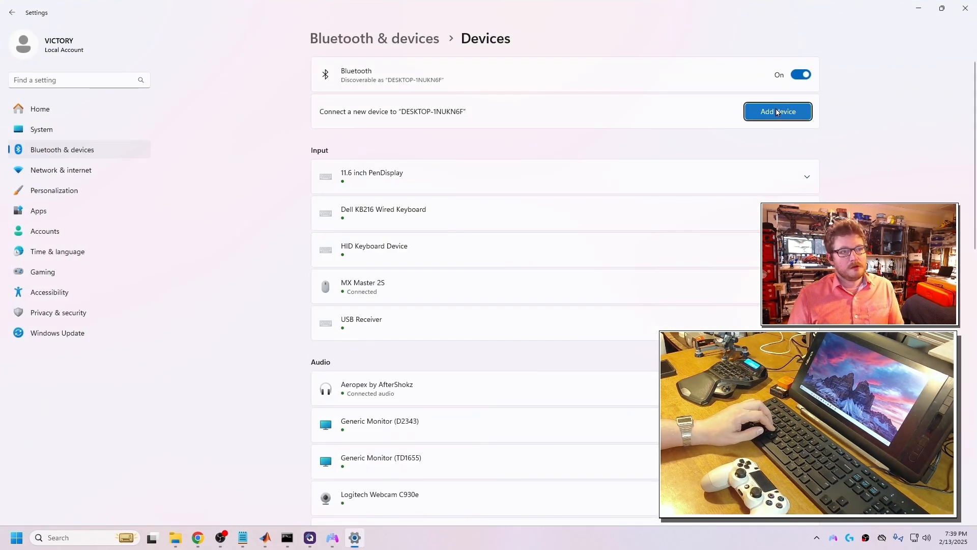
click(777, 112)
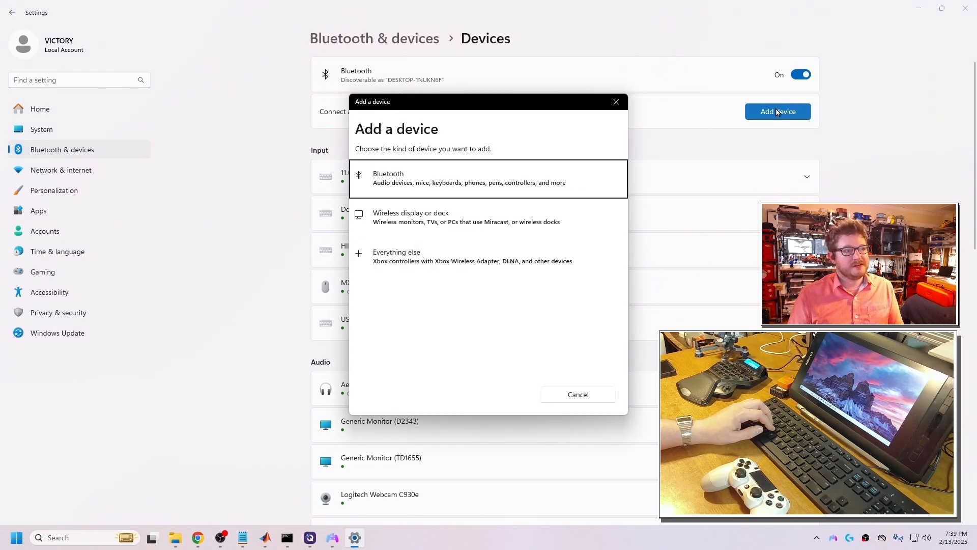
click(419, 186)
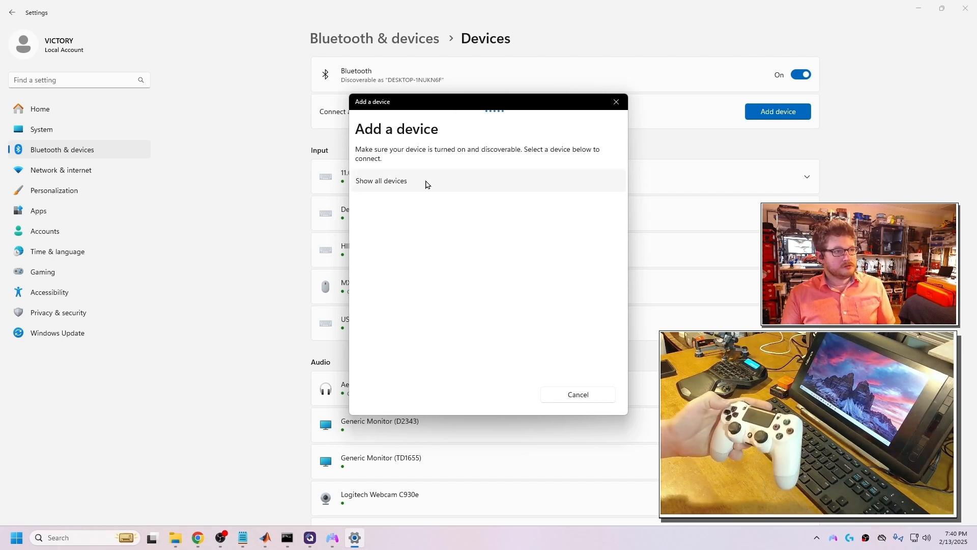
Show all discoverable devices, pair the Wireless Controller, and close Settings
click(427, 184)
scroll(539, 356, down, 3)
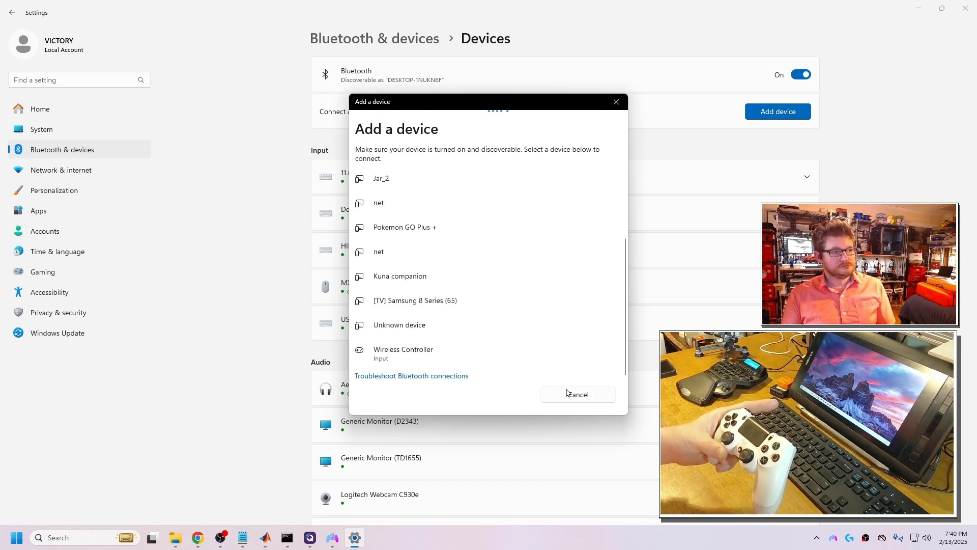
click(427, 360)
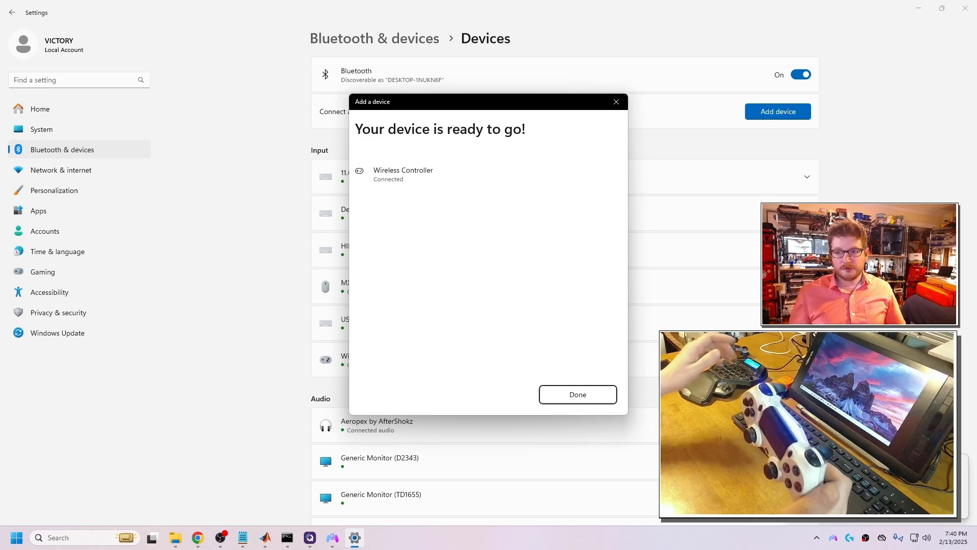
click(558, 391)
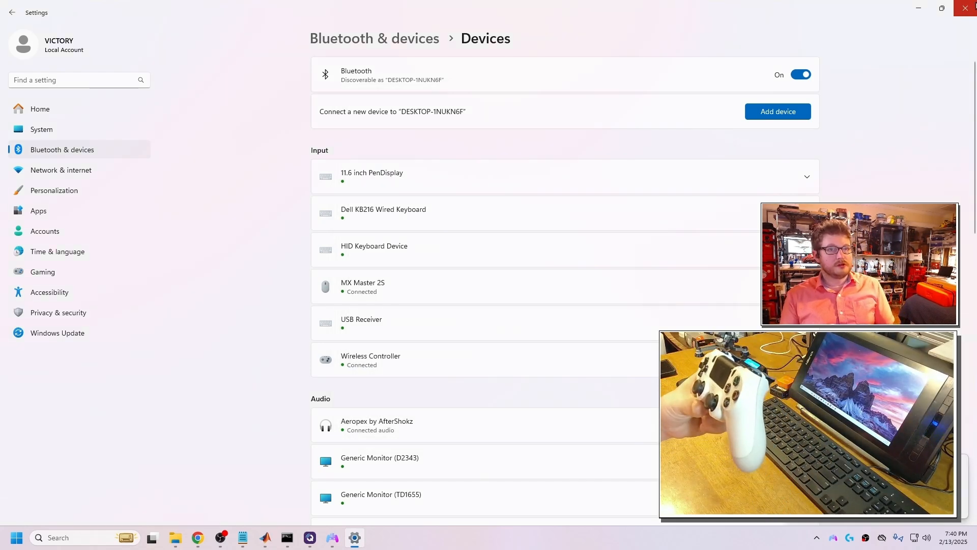
click(966, 8)
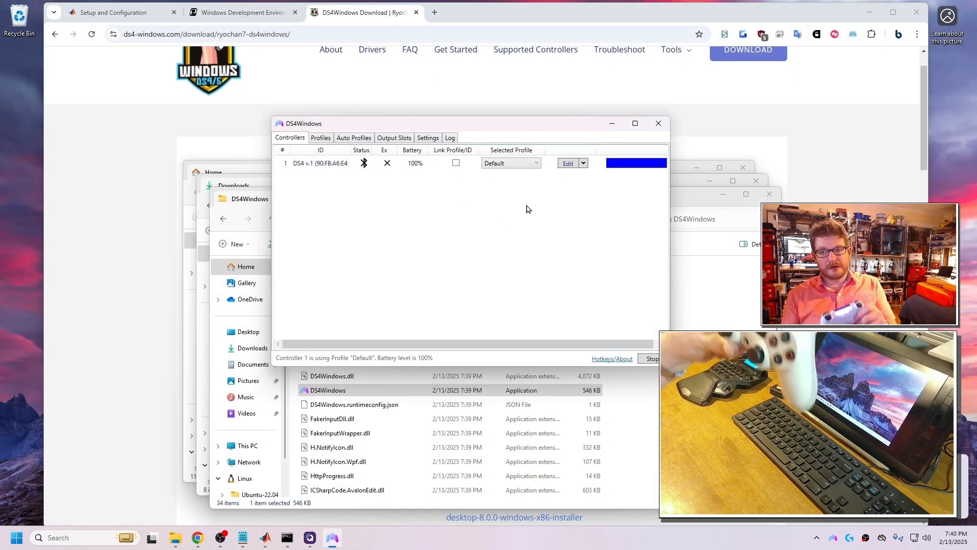
Check the controller's Default profile in DS4Windows, examining the live stick readings and the Other settings, and leave without saving
click(637, 171)
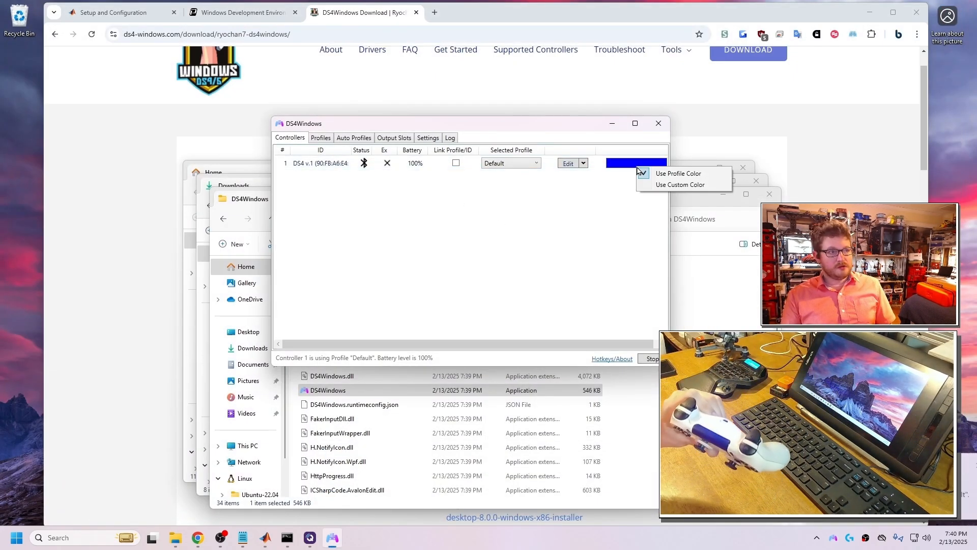
click(569, 164)
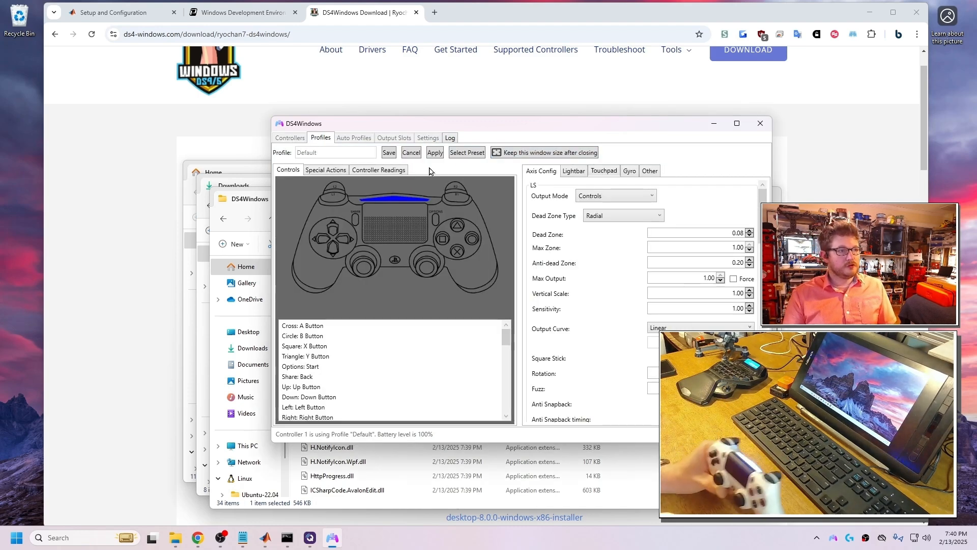
click(395, 171)
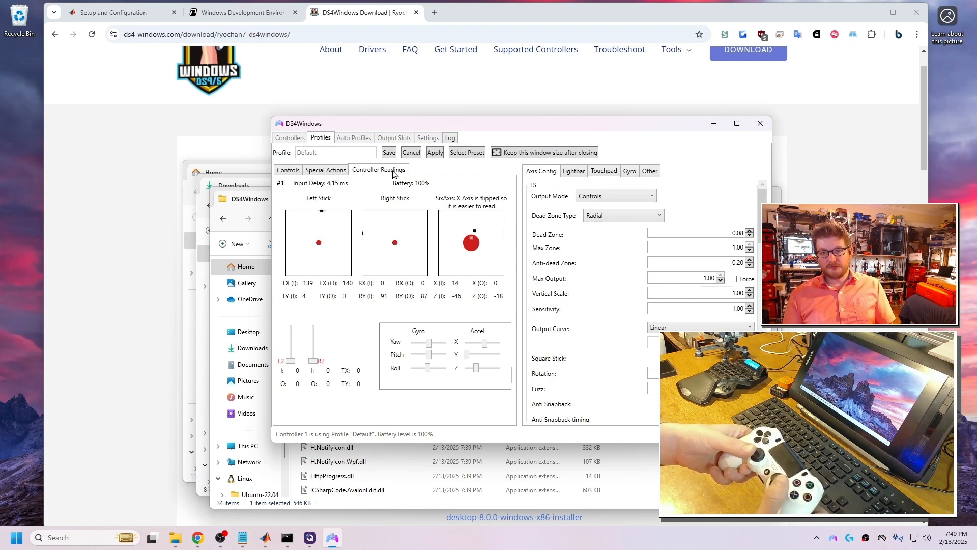
click(649, 172)
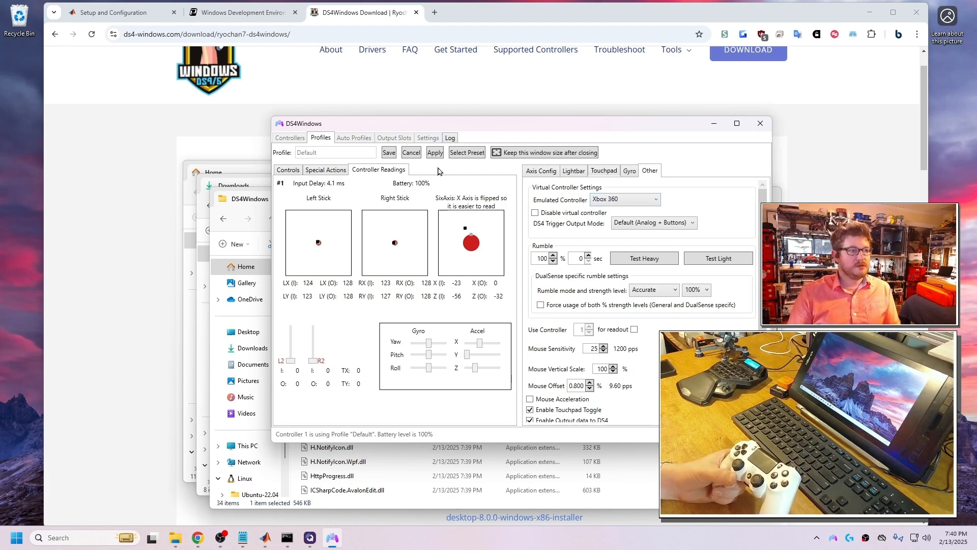
click(413, 152)
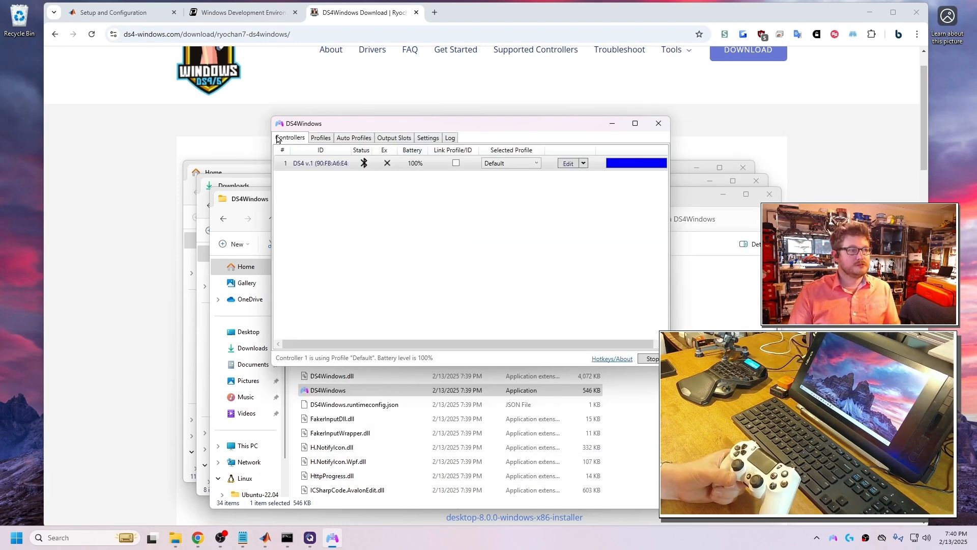
Clear the desktop by minimizing DS4Windows, closing the three File Explorer windows and the DS4Windows download page, and minimizing the browser
click(611, 126)
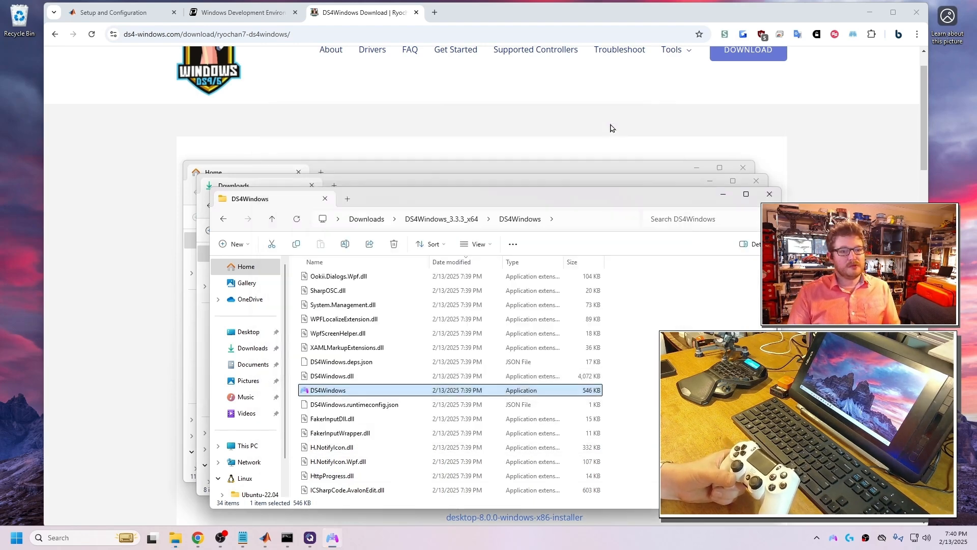
click(770, 195)
click(757, 180)
click(743, 168)
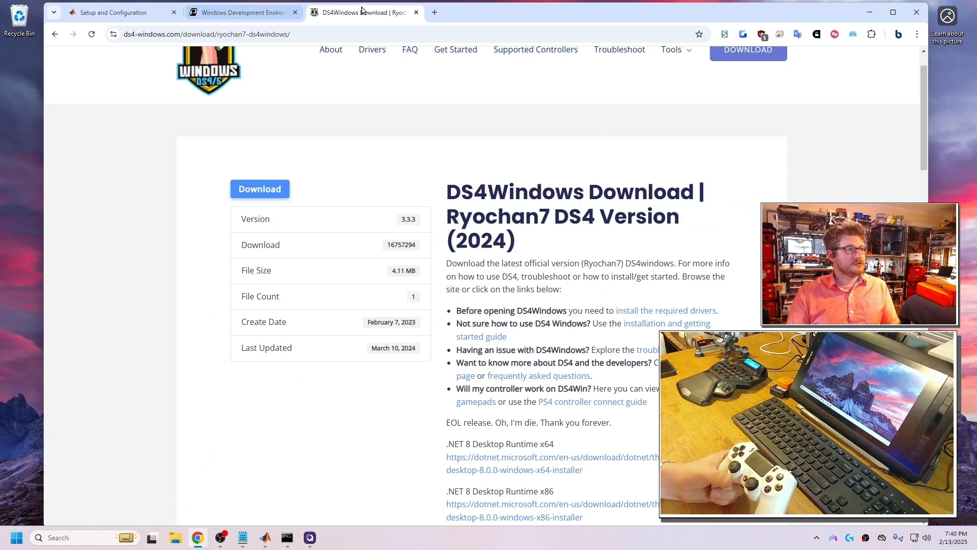
click(416, 13)
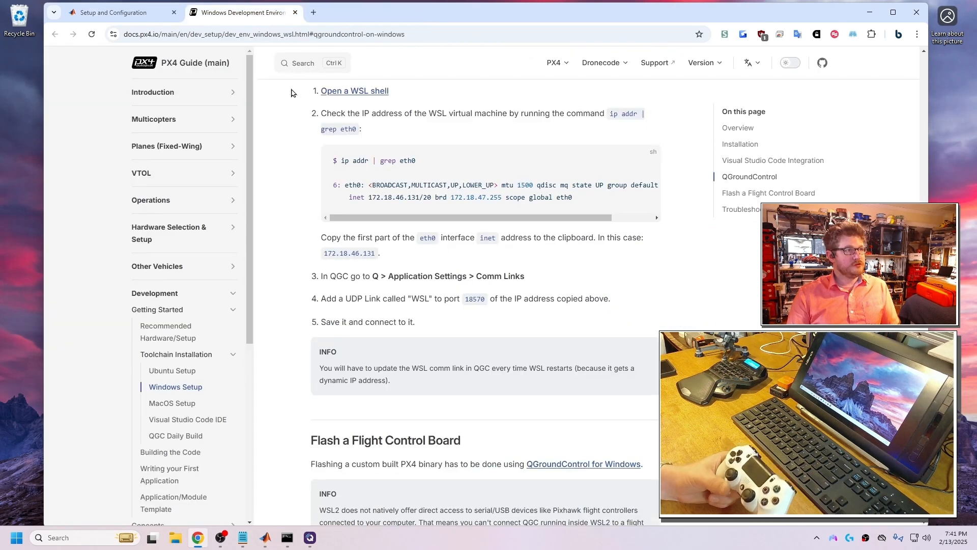
click(868, 13)
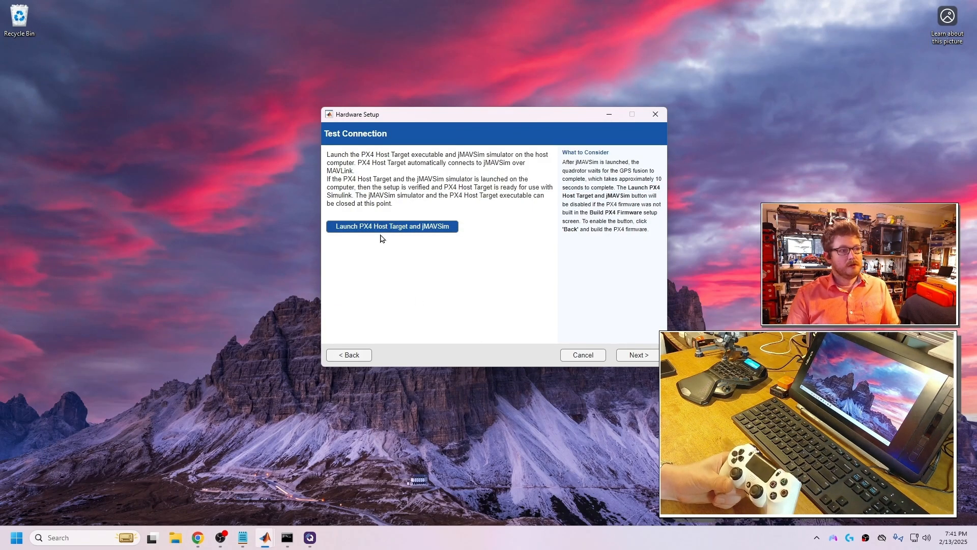
Switch to QGroundControl, return from Application Settings to the fly view, and narrow and reposition its window beside Hardware Setup
click(310, 538)
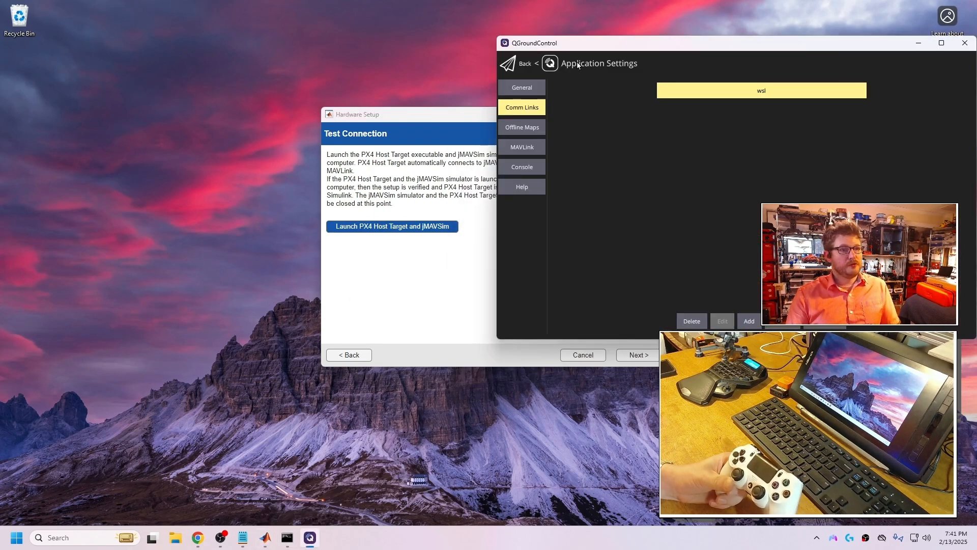
click(524, 63)
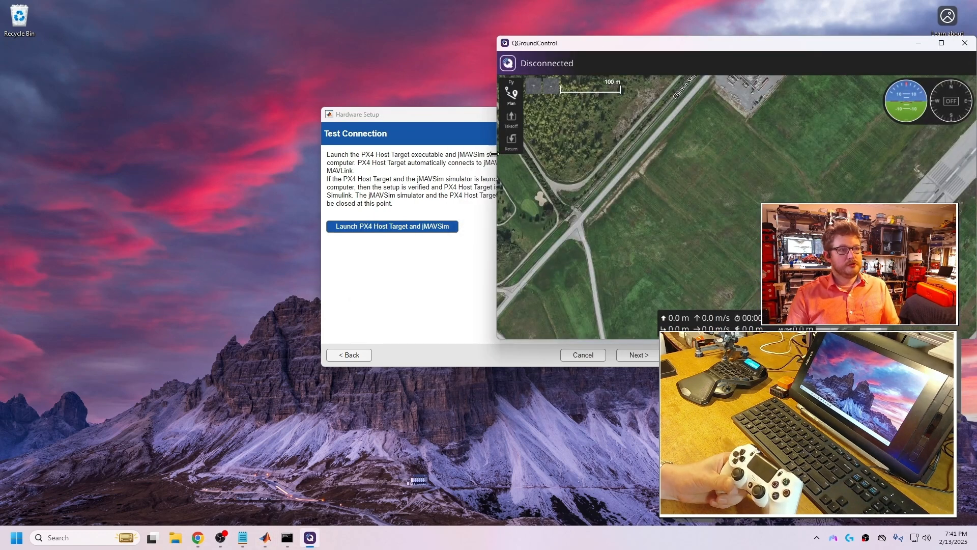
drag(497, 157, 534, 157)
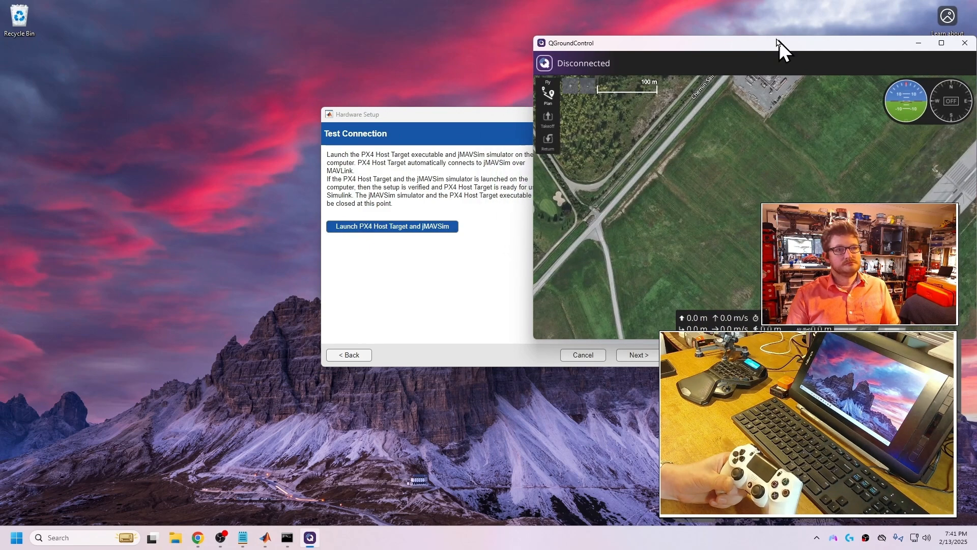
drag(780, 40, 743, 23)
Launch the PX4 Host Target and jMAVSim from Hardware Setup, and bring the QGroundControl window forward beside the simulator
click(460, 254)
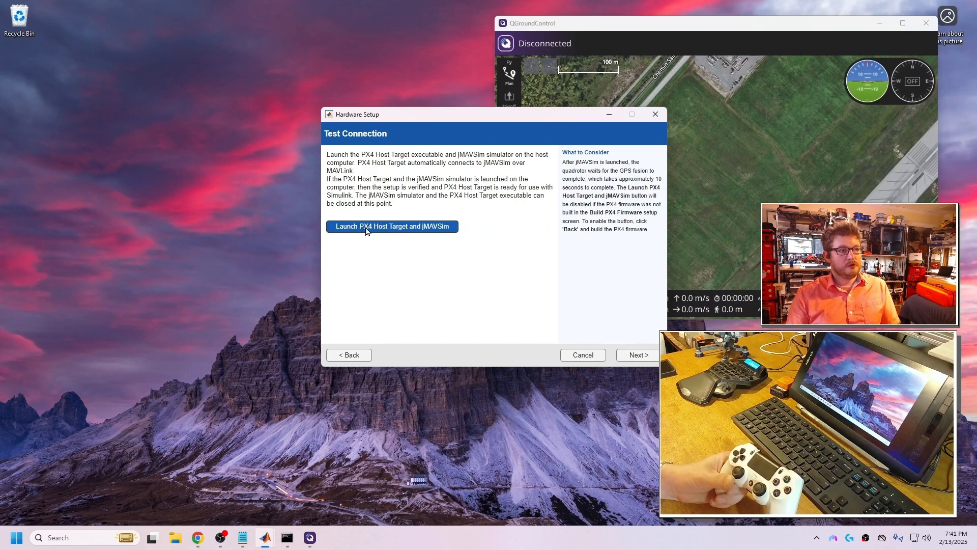
click(406, 230)
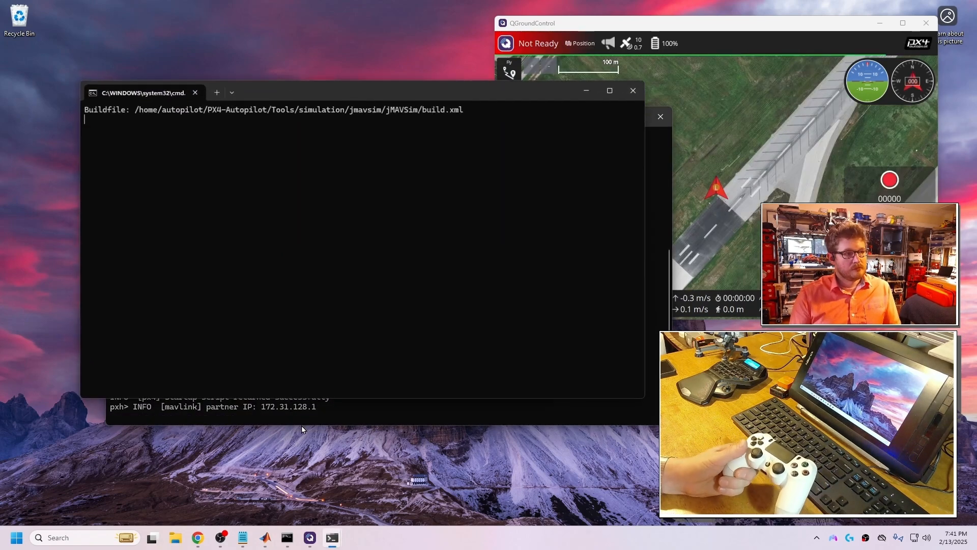
click(731, 199)
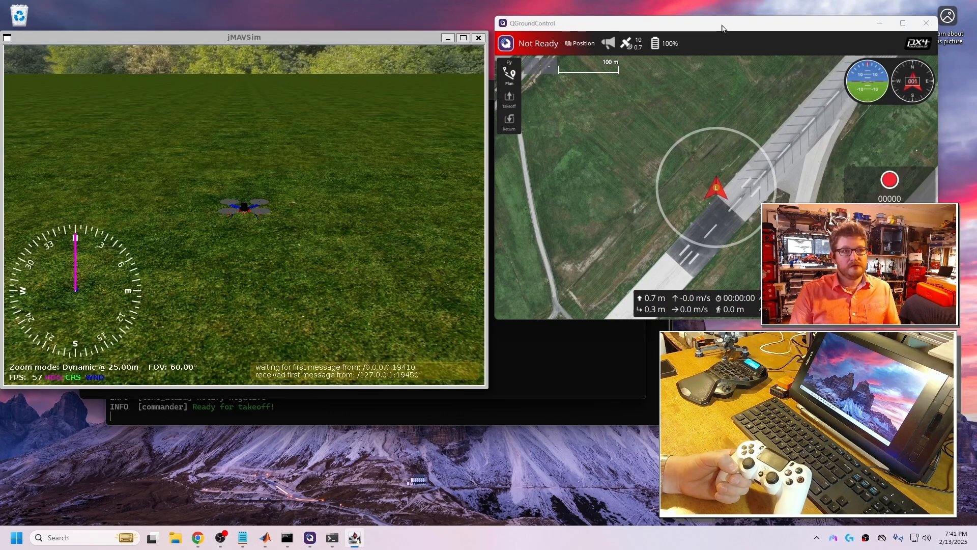
drag(722, 28, 746, 20)
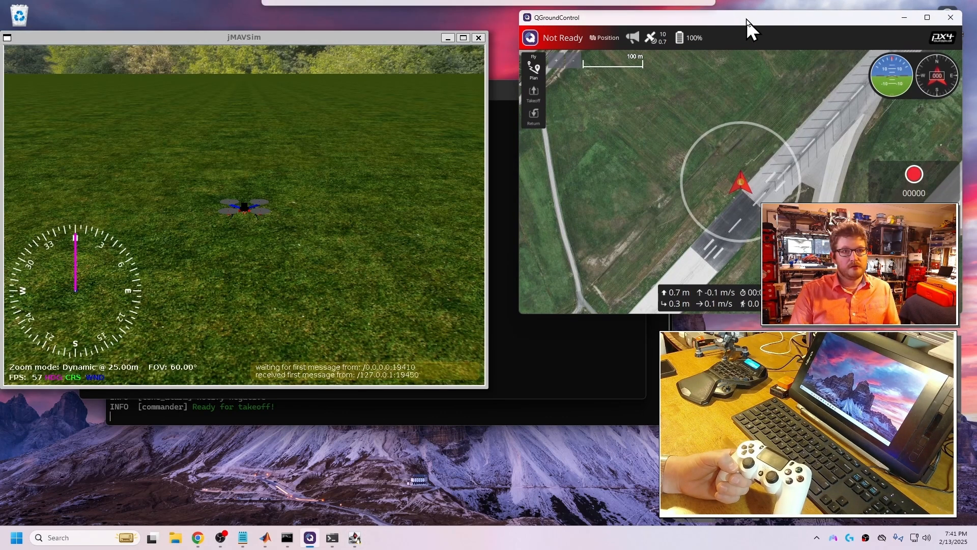
Reposition the jMAVSim window beside QGroundControl and open the joystick button assignments in the vehicle setup
click(232, 241)
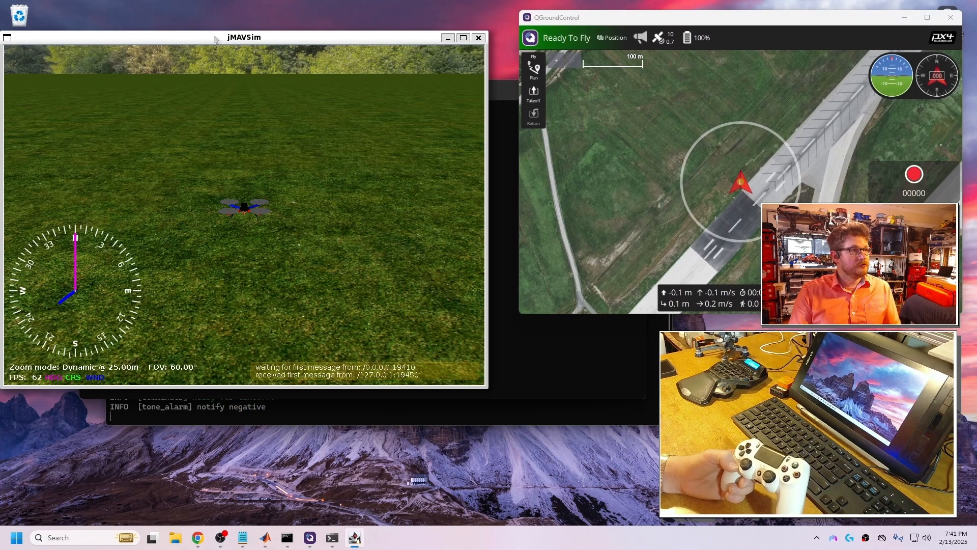
drag(214, 37, 239, 24)
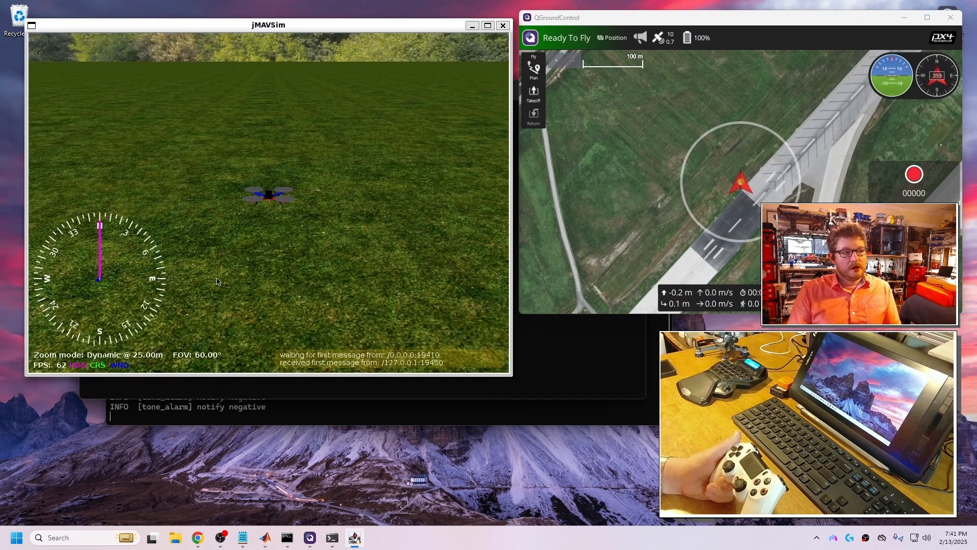
click(532, 38)
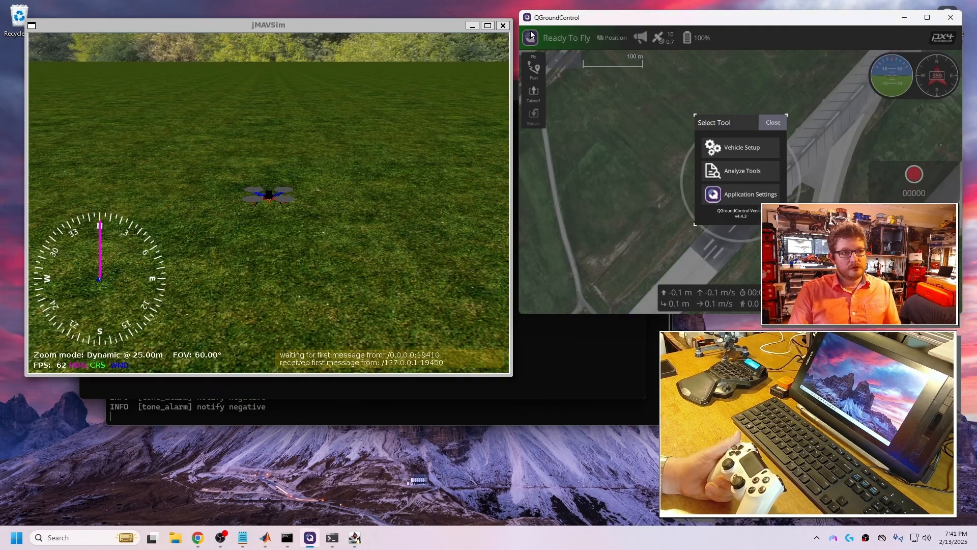
click(753, 148)
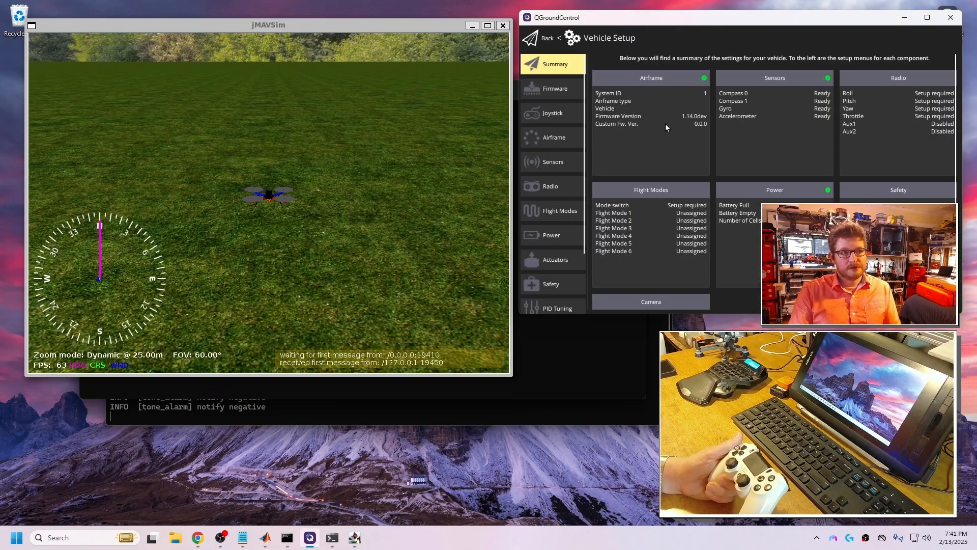
click(559, 115)
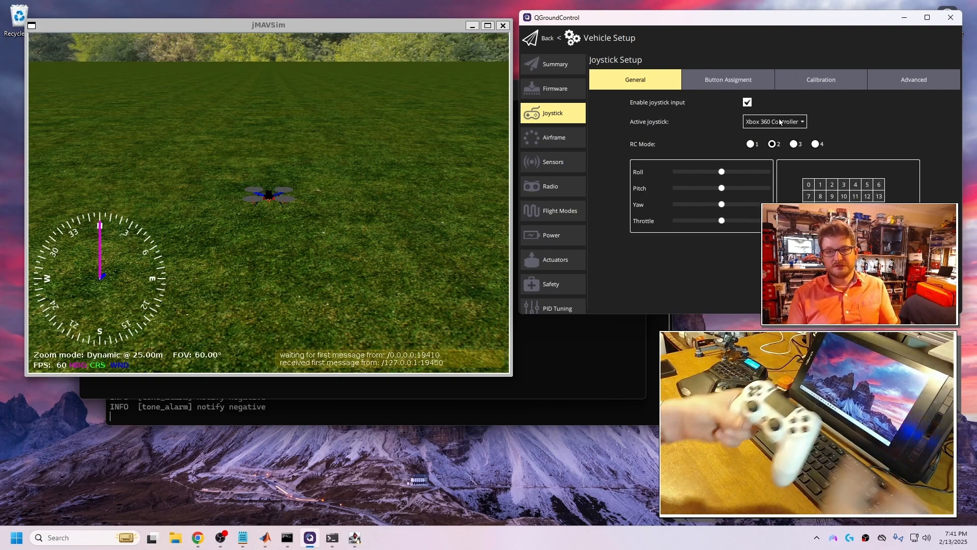
click(735, 79)
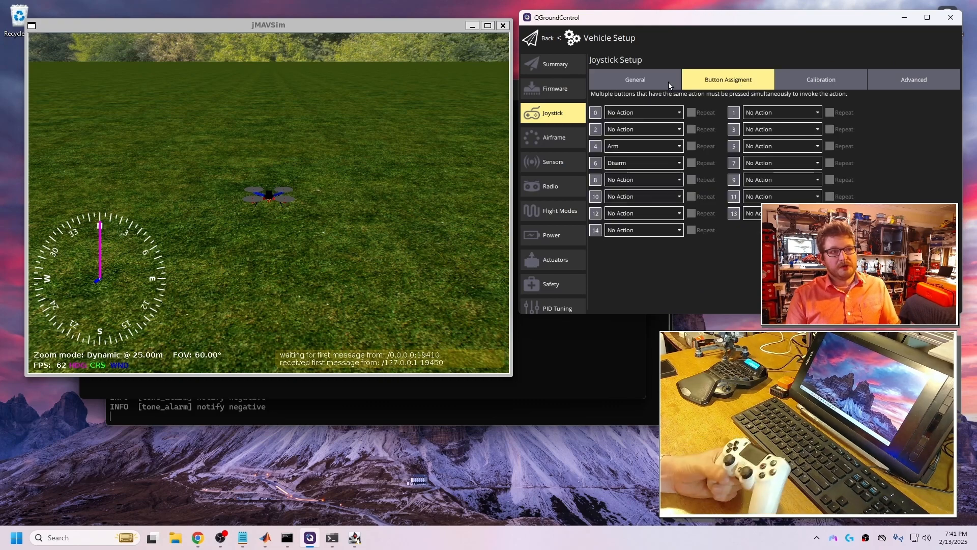
Assign Arm to joystick button 4 and Disarm to button 6, and return to the fly view
click(644, 145)
click(644, 145)
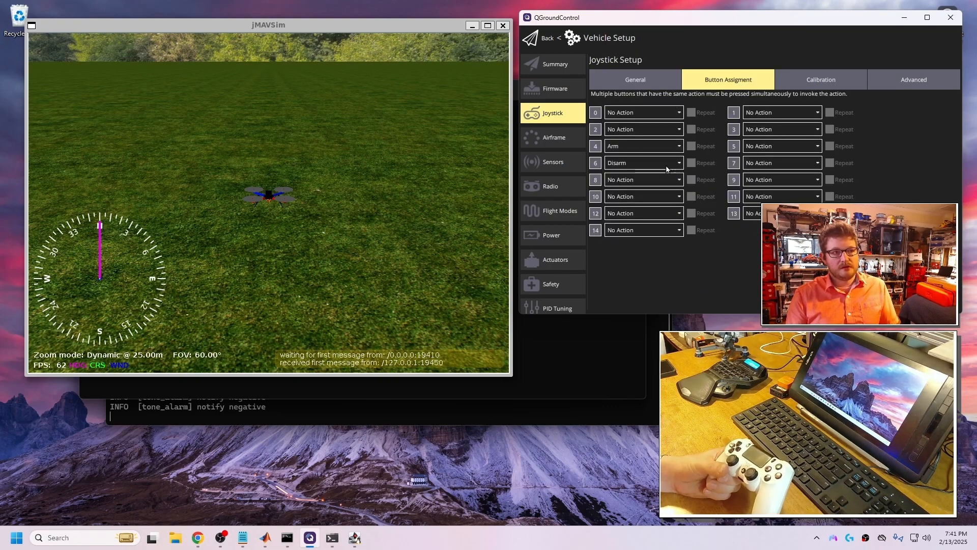
click(655, 147)
click(643, 48)
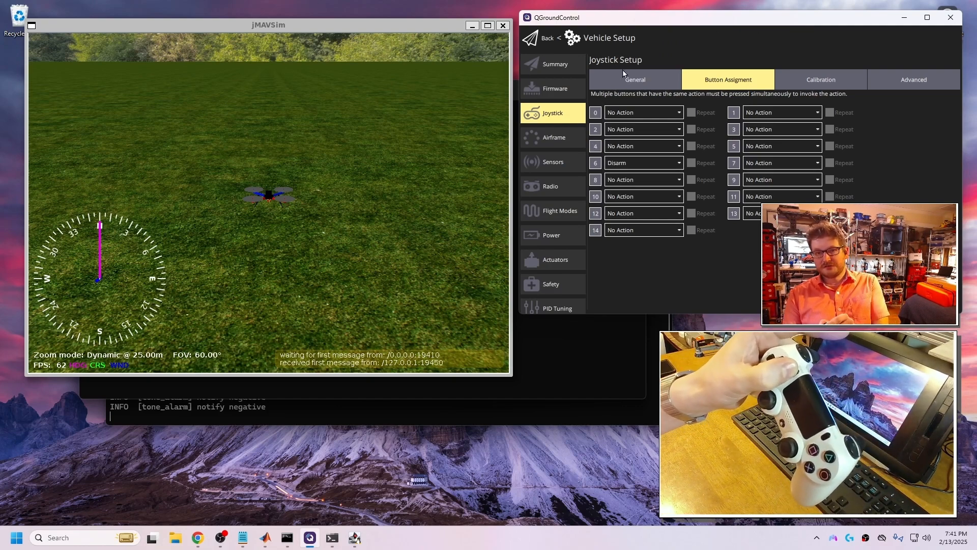
click(625, 145)
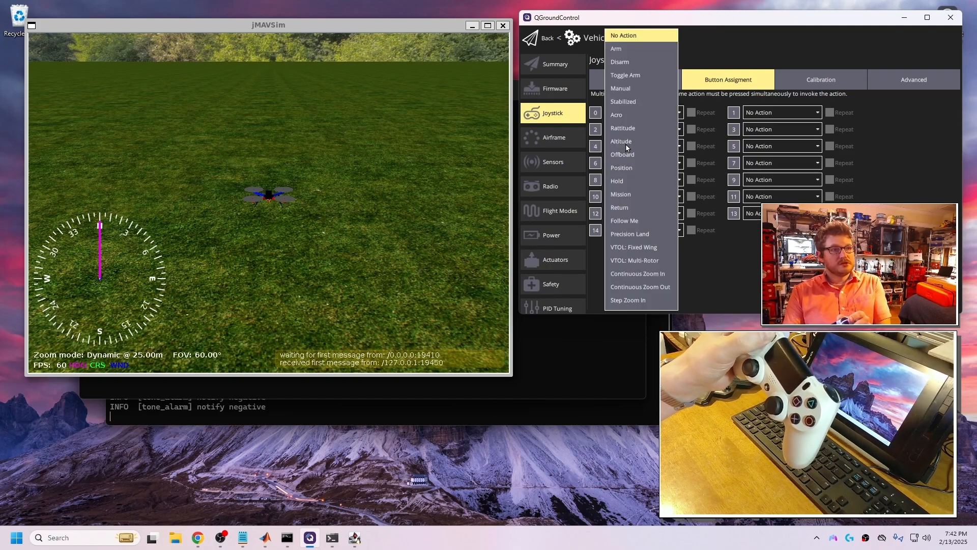
click(629, 48)
scroll(615, 166, down, 2)
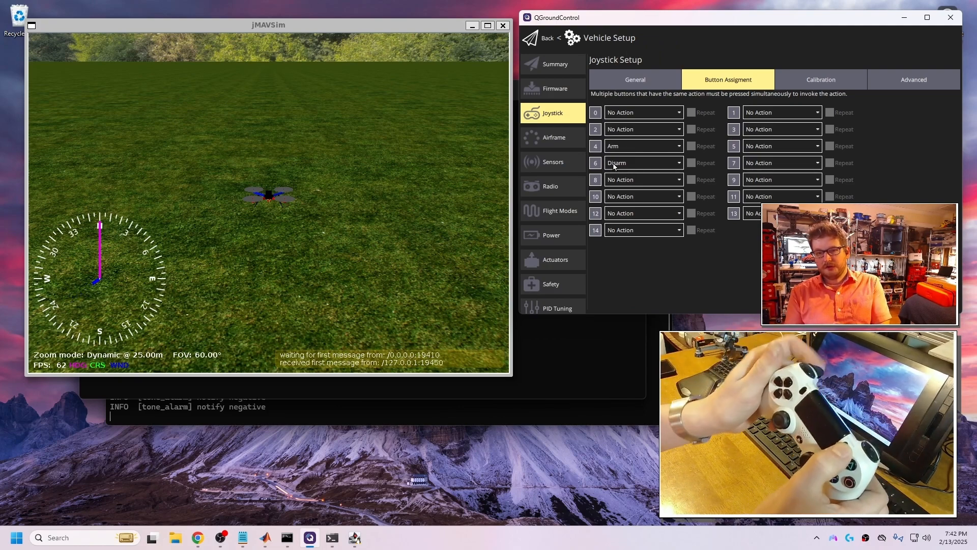
click(614, 166)
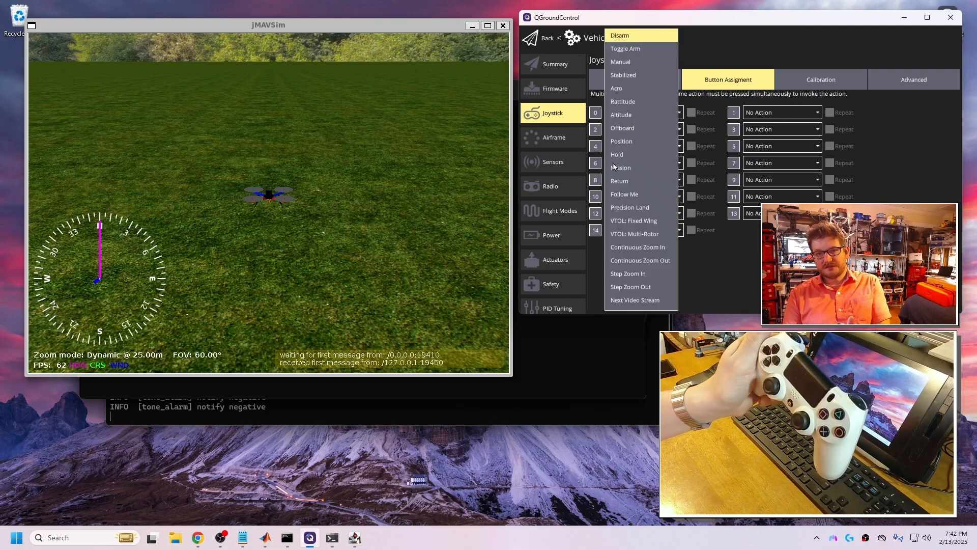
click(638, 37)
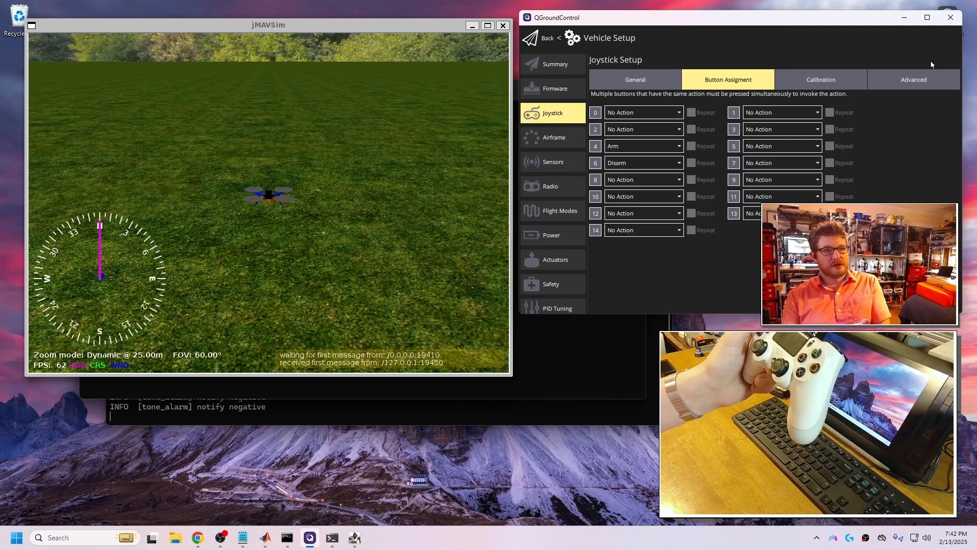
click(612, 73)
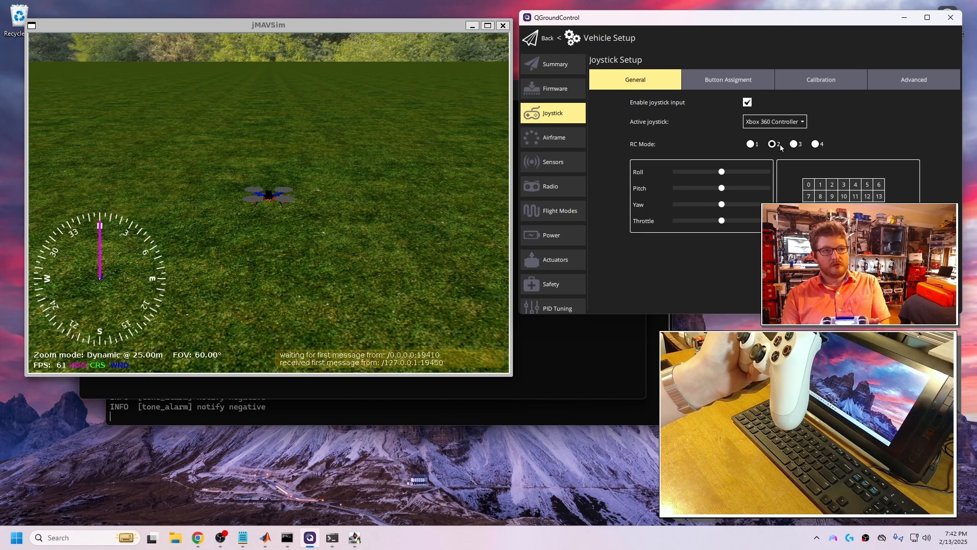
click(543, 38)
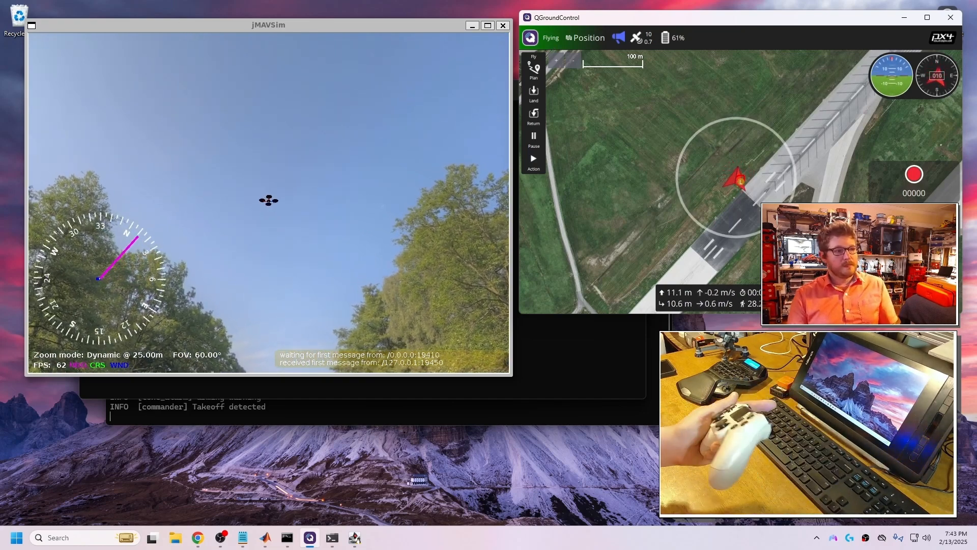
Switch to Notepad, note "F1 - Menu" in the empty document, and place its window below the simulator
click(265, 538)
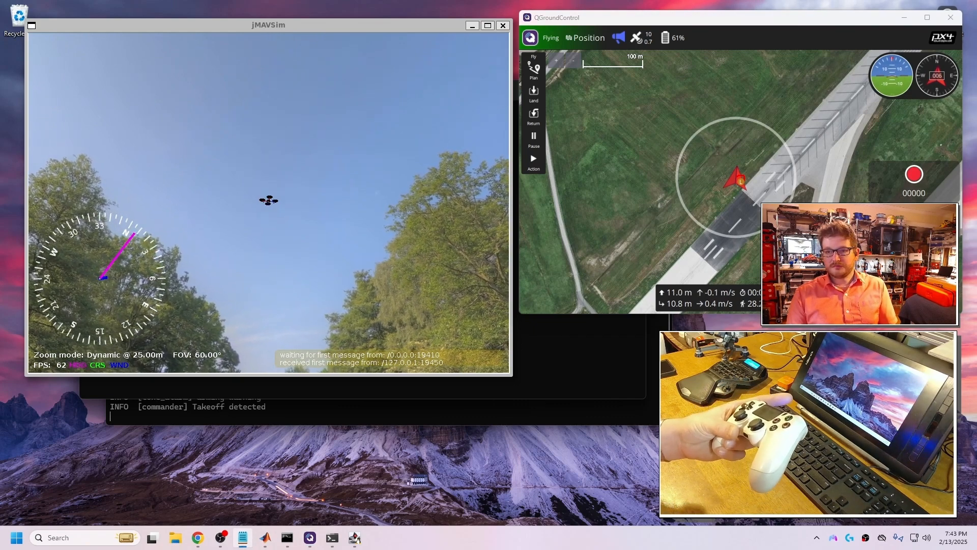
drag(614, 3, 630, 406)
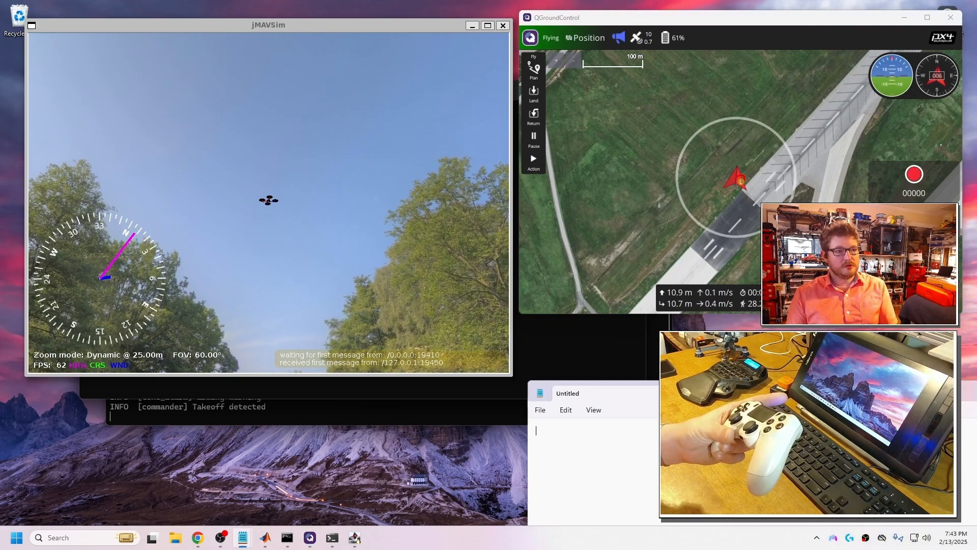
text(F)
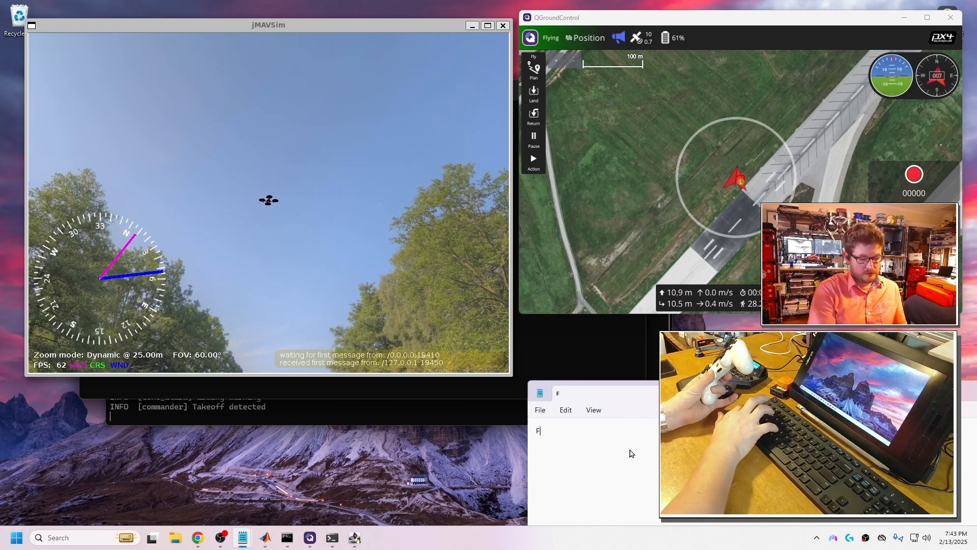
text(1 - )
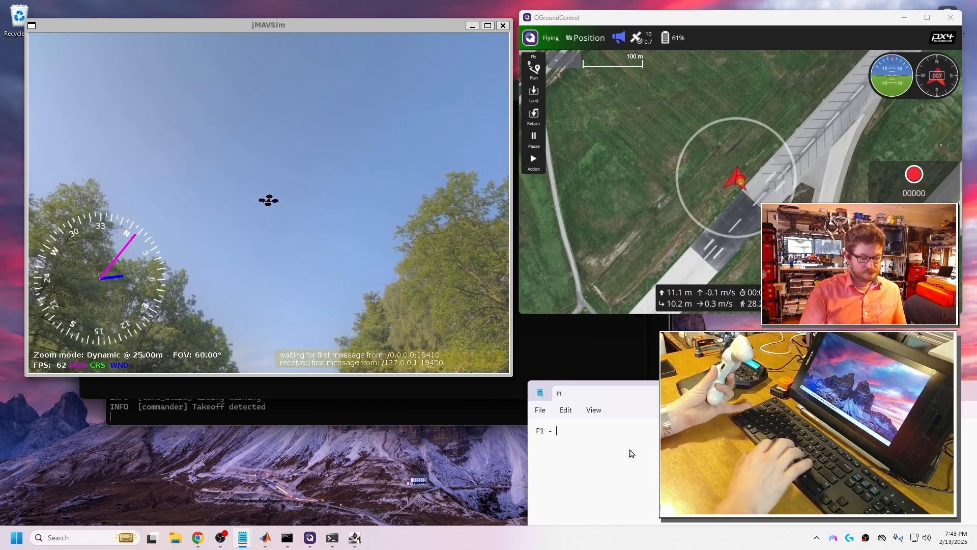
text(Me)
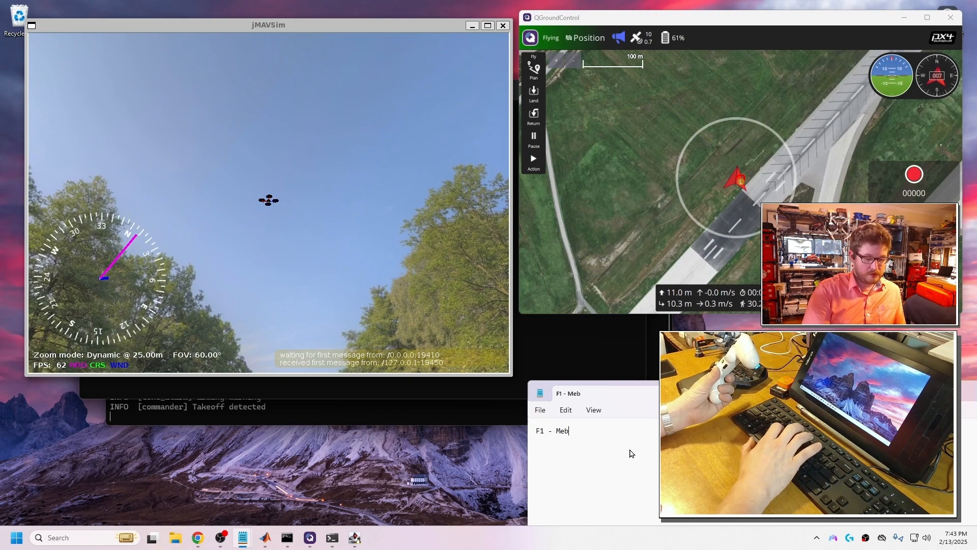
text(nu)
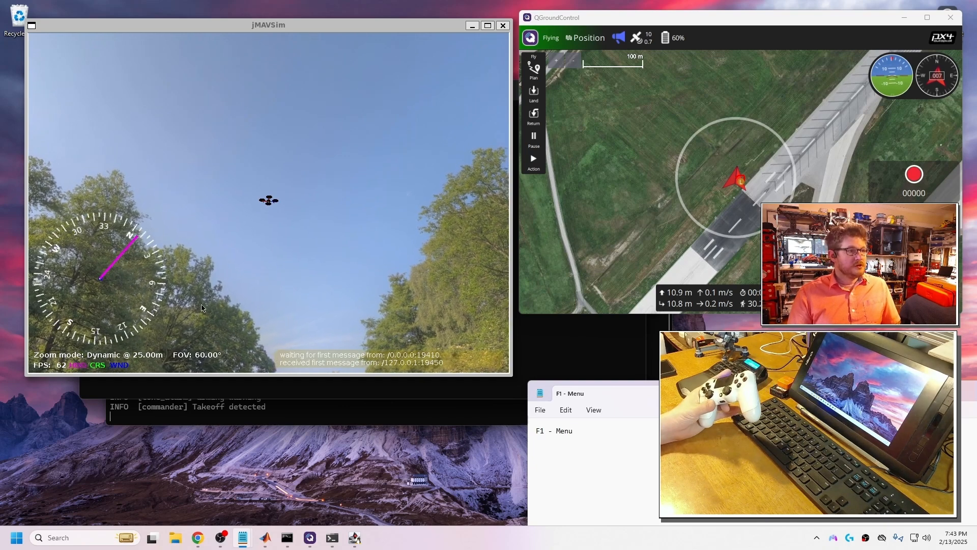
drag(608, 395, 359, 389)
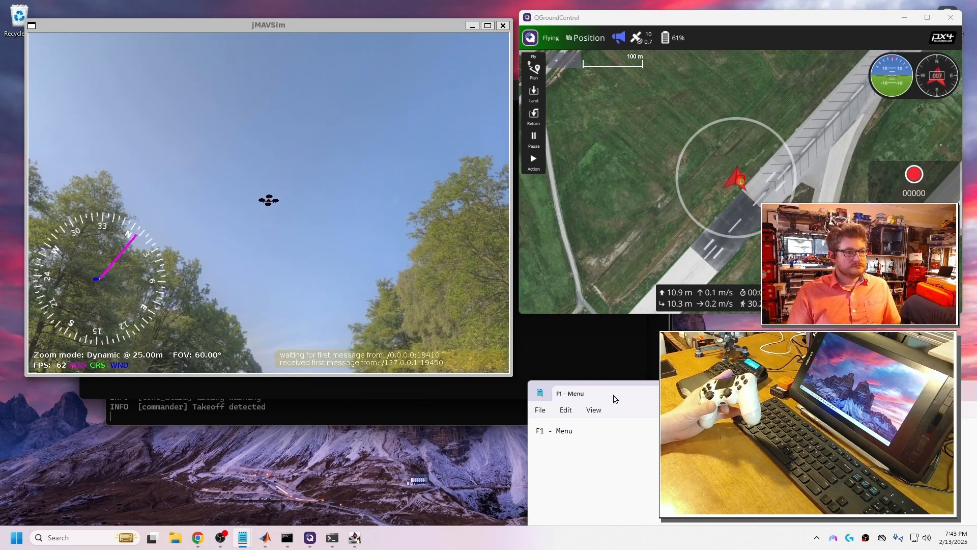
drag(791, 395, 515, 391)
Show the key commands reference in jMAVSim and enlarge the simulator window to make the list easier to read
click(366, 261)
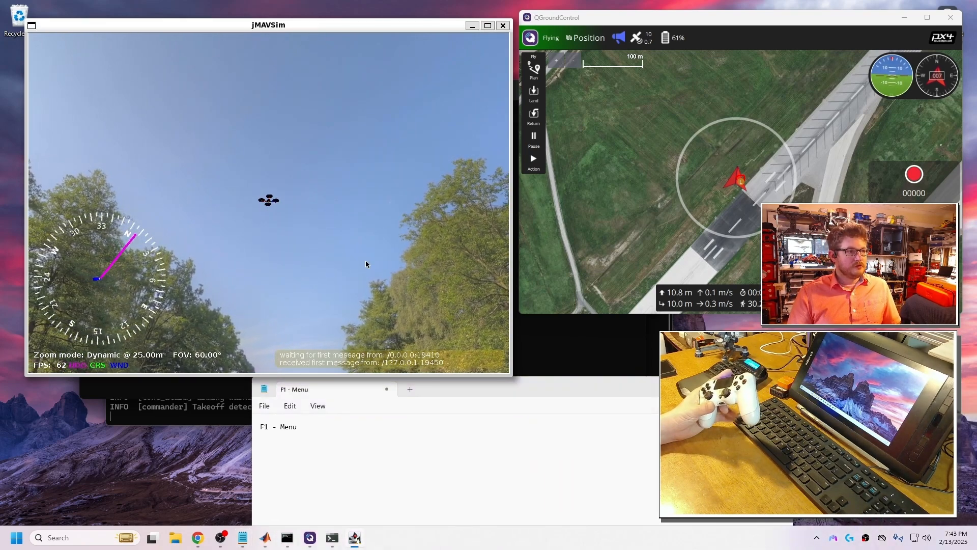
key(F1)
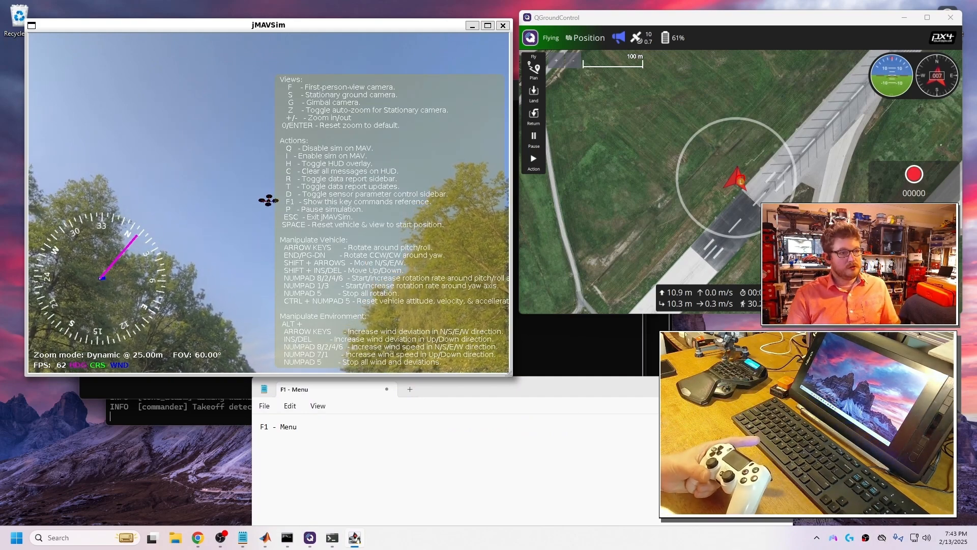
drag(498, 376, 595, 452)
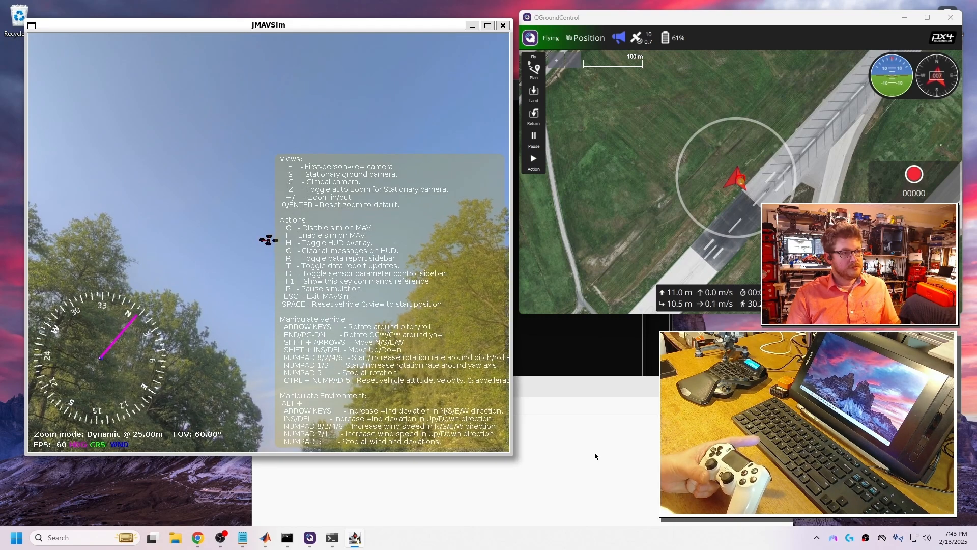
drag(512, 455, 625, 492)
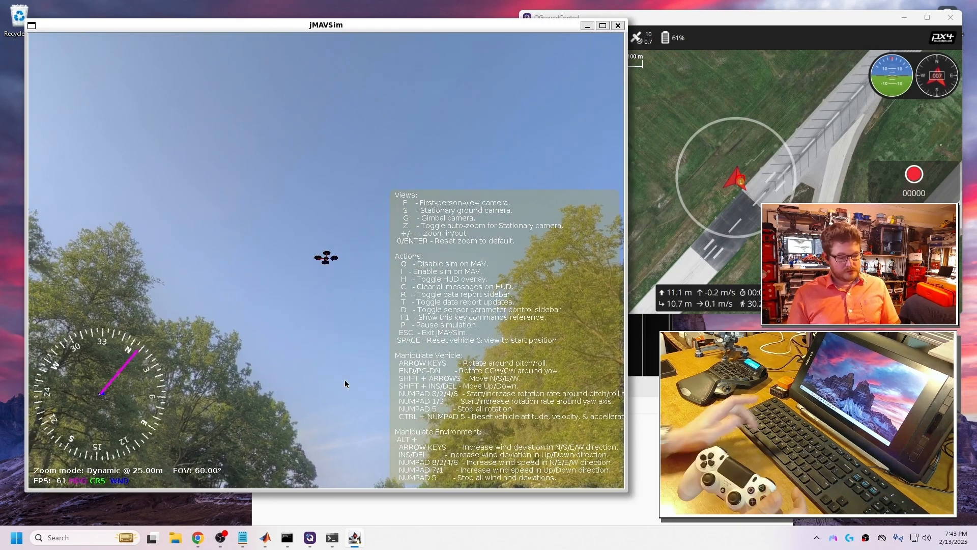
Try the first-person-view camera in jMAVSim, return to the stationary ground camera, and shrink the window to fit beside QGroundControl
key(f)
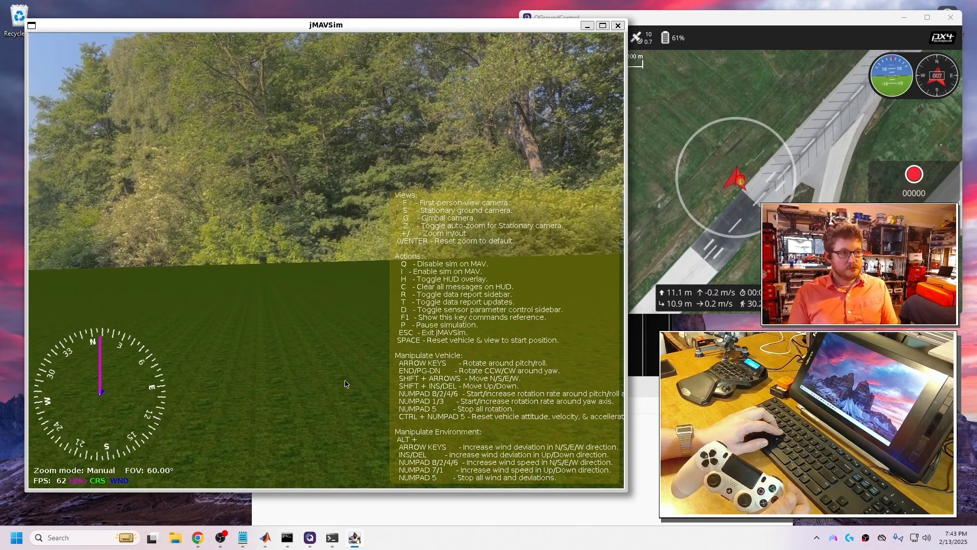
key(s)
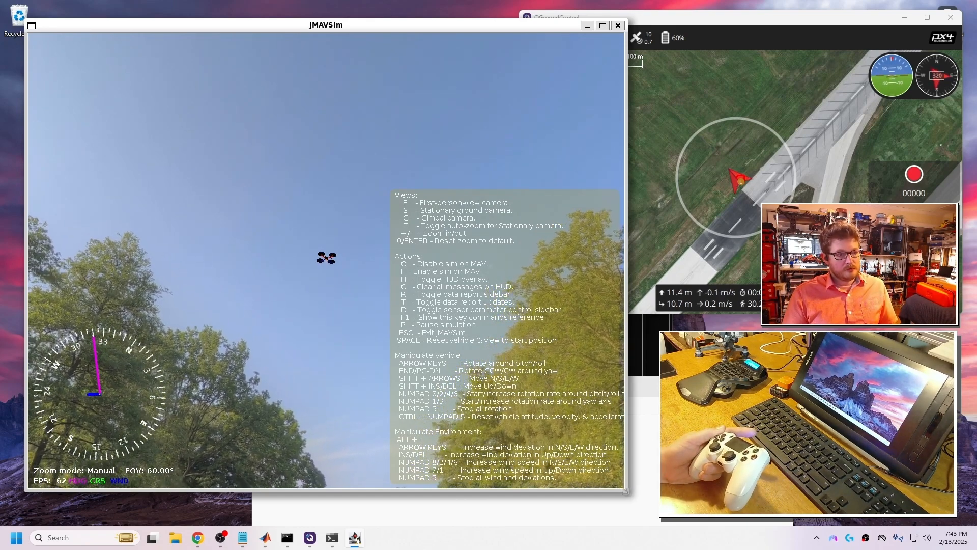
drag(620, 492, 512, 414)
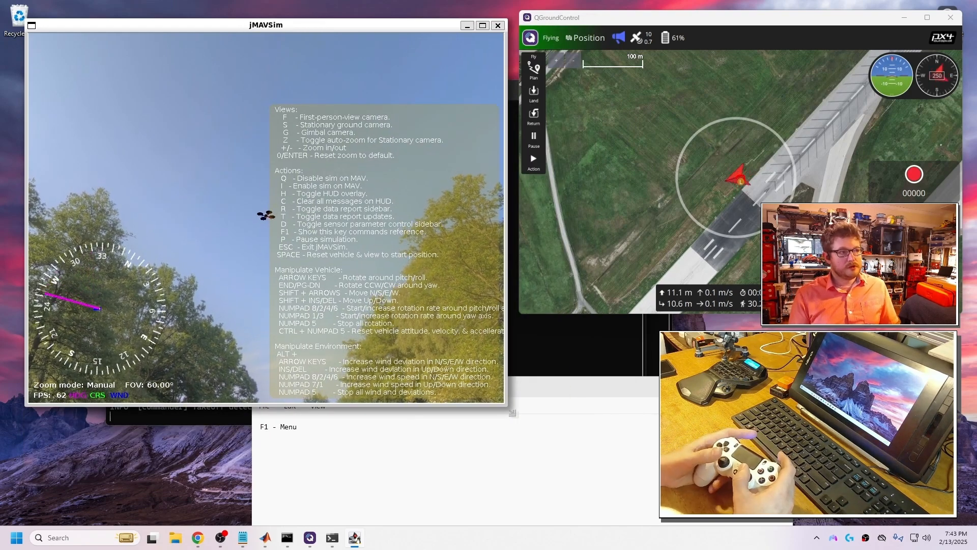
Examine the key commands reference in the jMAVSim terminal and the startup and arming log in the PX4 console
click(551, 340)
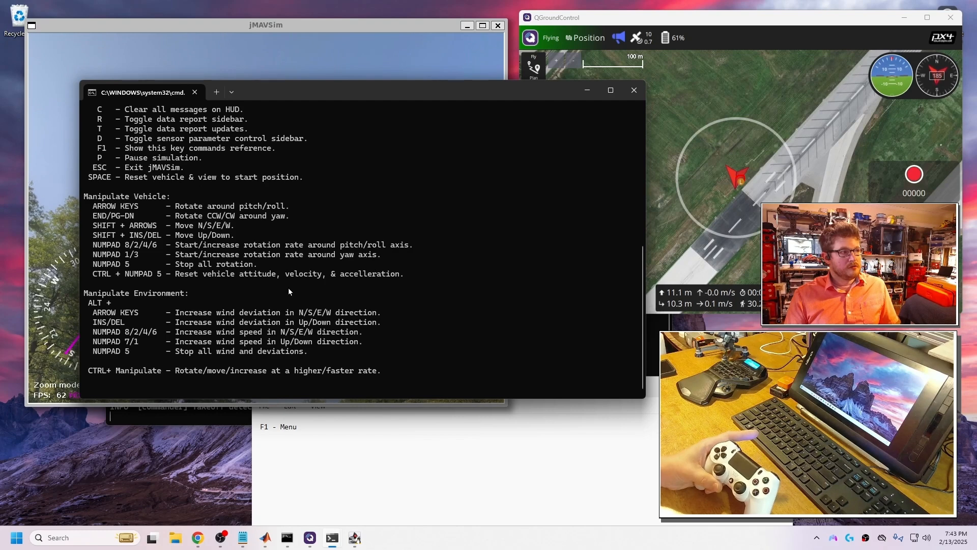
scroll(234, 118, up, 9)
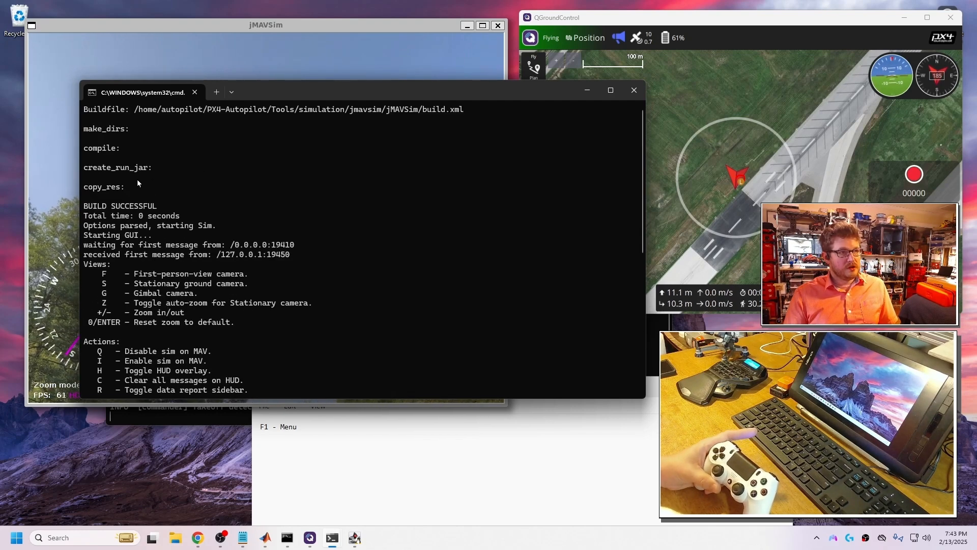
click(172, 417)
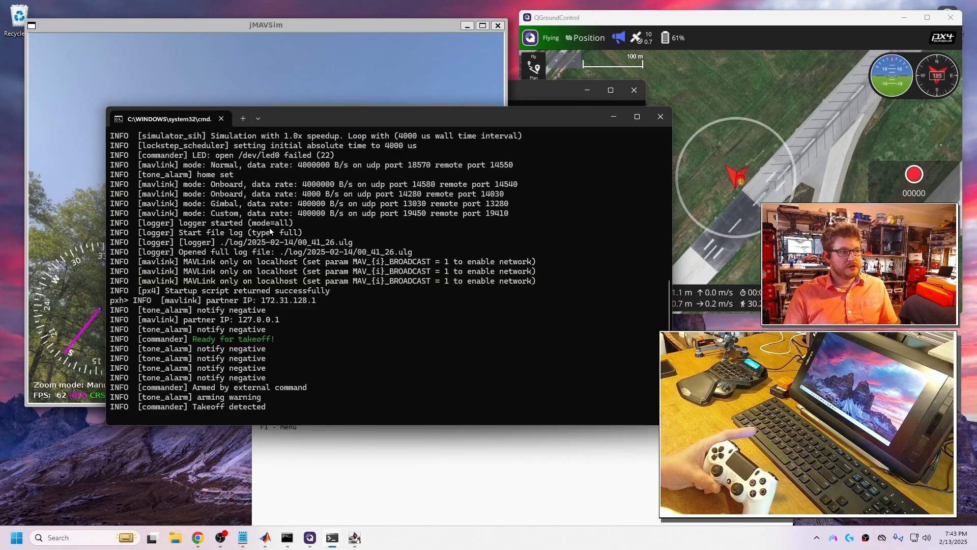
scroll(270, 227, up, 12)
scroll(166, 218, down, 12)
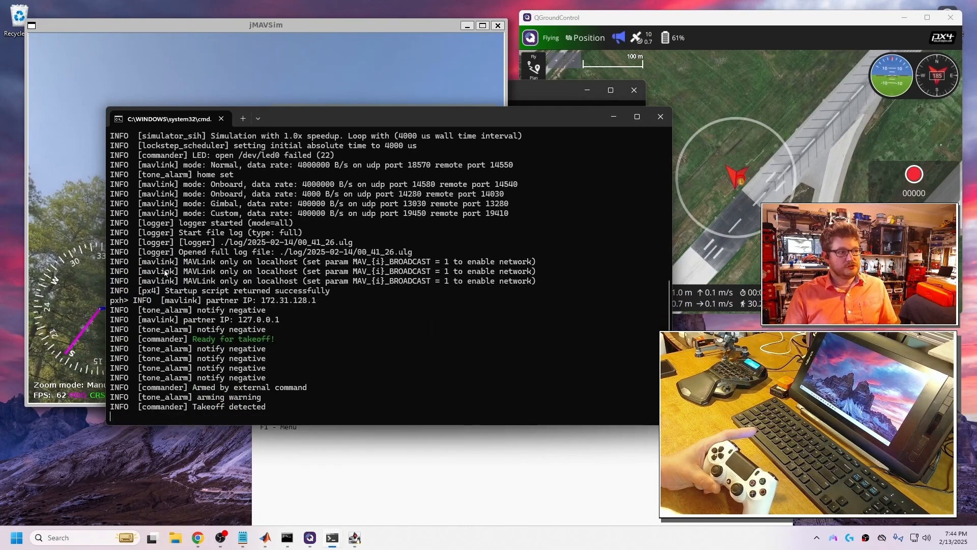
Dismiss the rejected arm/disarm message in QGroundControl, disarm the quadcopter from the flight status, and review the vehicle message log
click(316, 64)
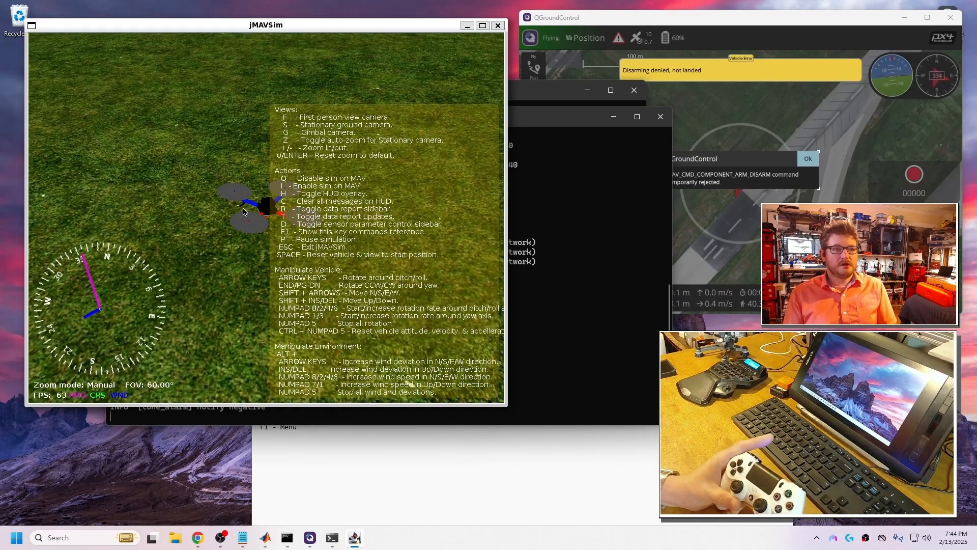
click(810, 132)
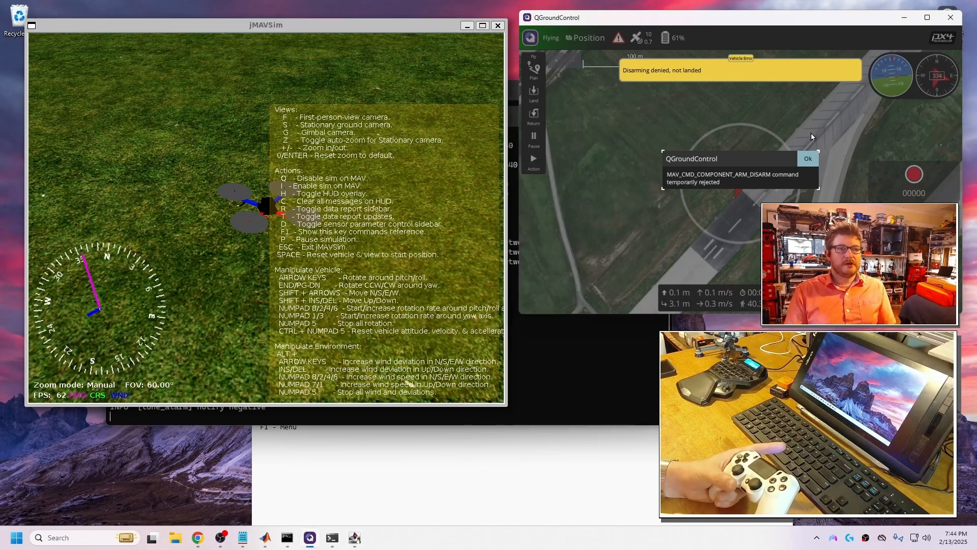
click(801, 158)
click(551, 38)
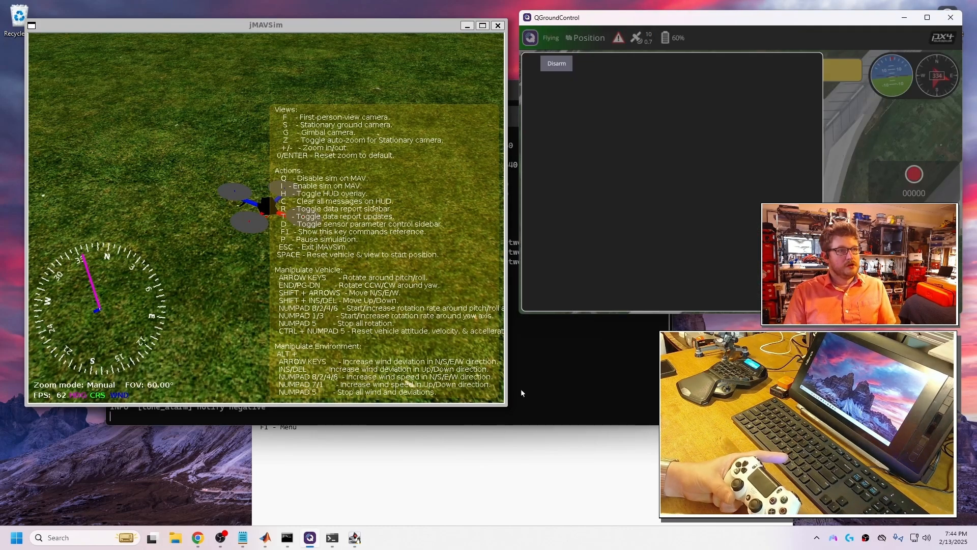
click(556, 63)
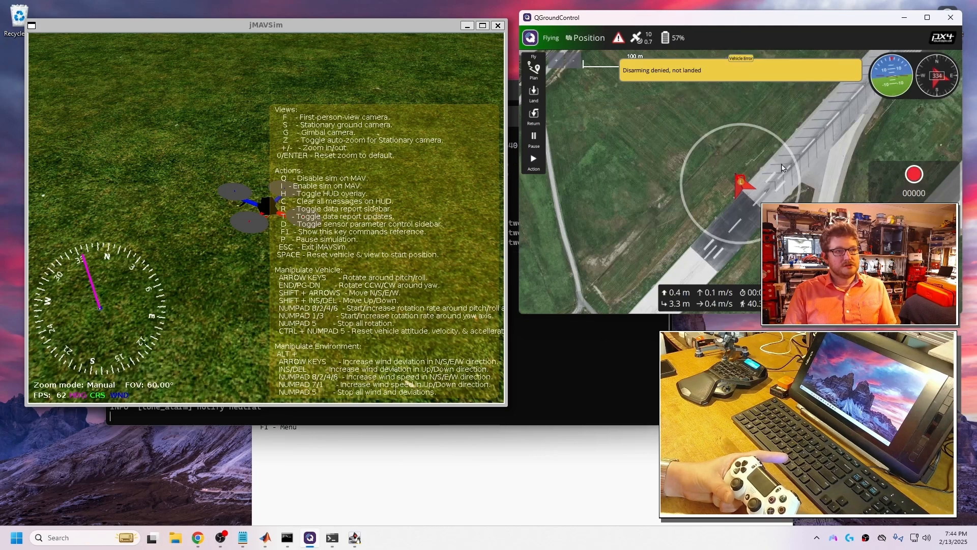
click(861, 173)
click(801, 127)
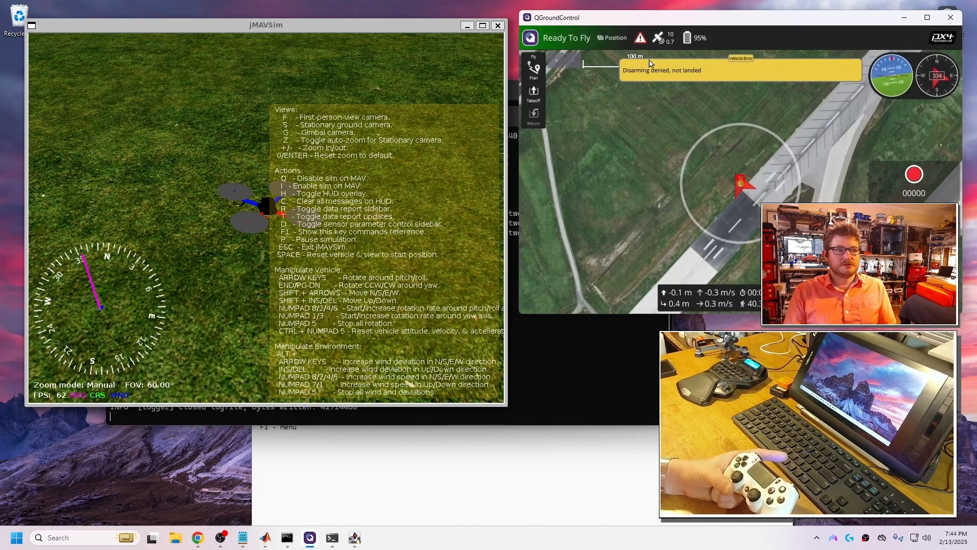
click(759, 72)
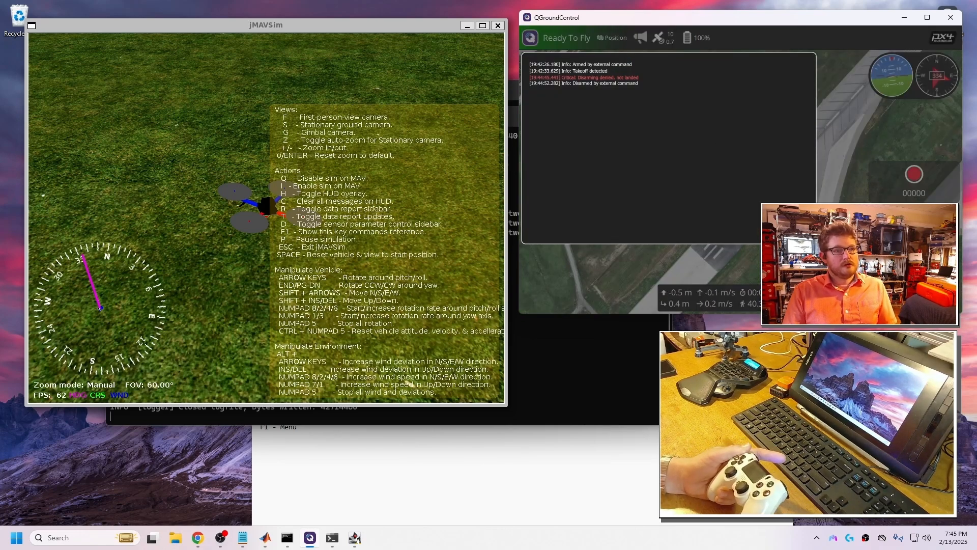
click(827, 219)
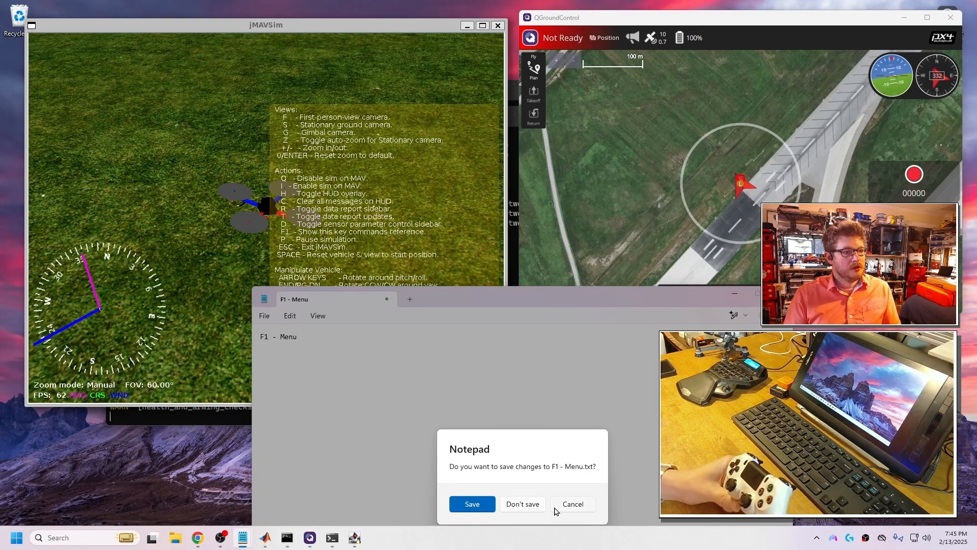
Close the Notepad document without saving it, and return to QGroundControl without setting a home position on the map
click(529, 507)
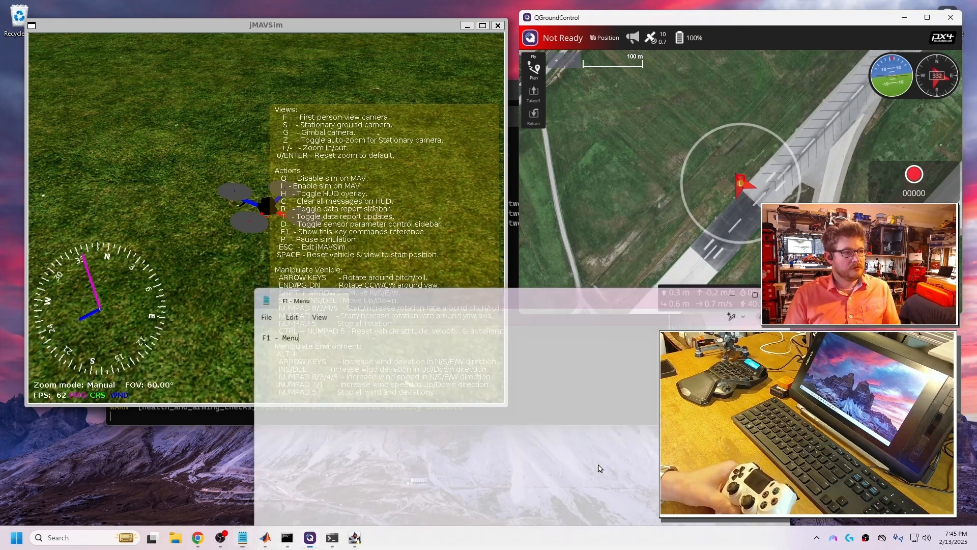
click(707, 149)
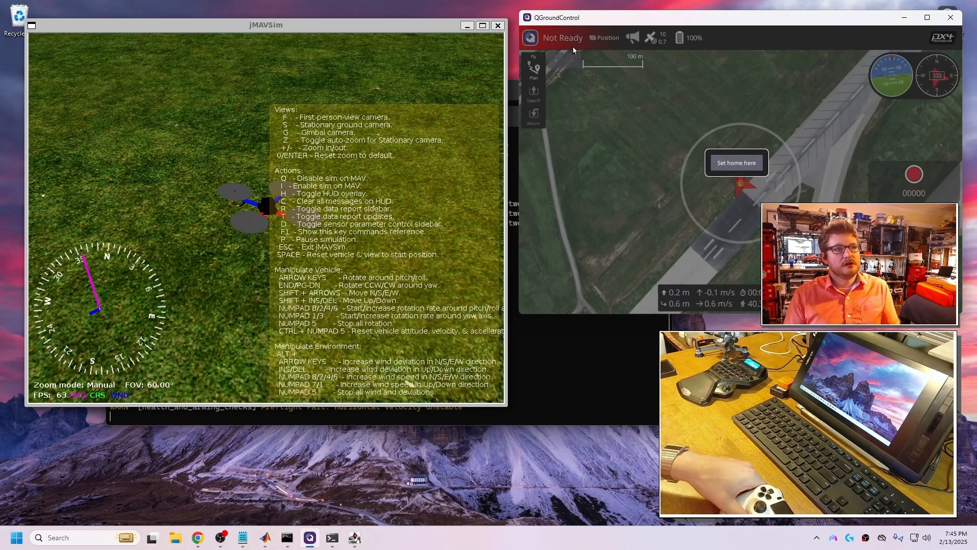
click(655, 151)
Close the jMAVSim simulator, the two PX4 and jMAVSim terminal windows, and the WSL command prompt
click(499, 26)
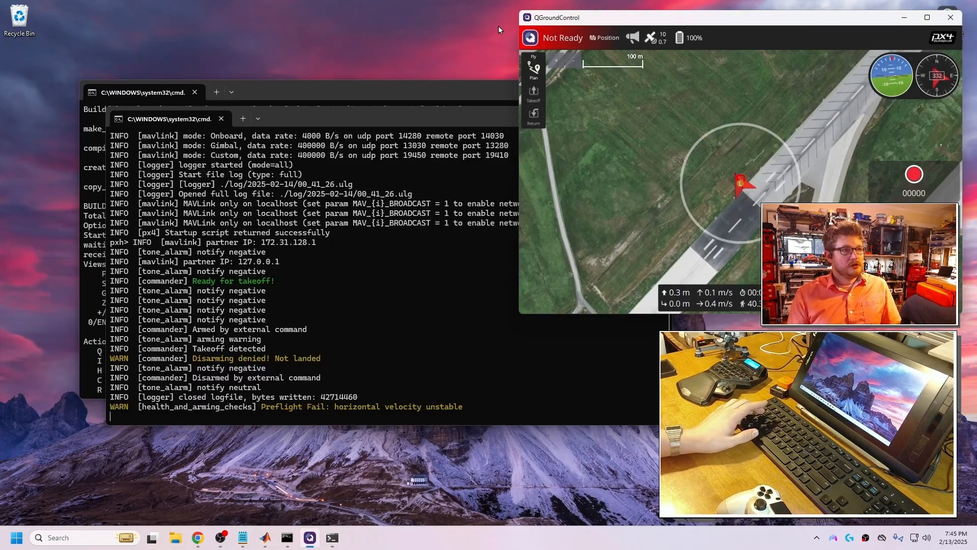
click(441, 276)
click(661, 117)
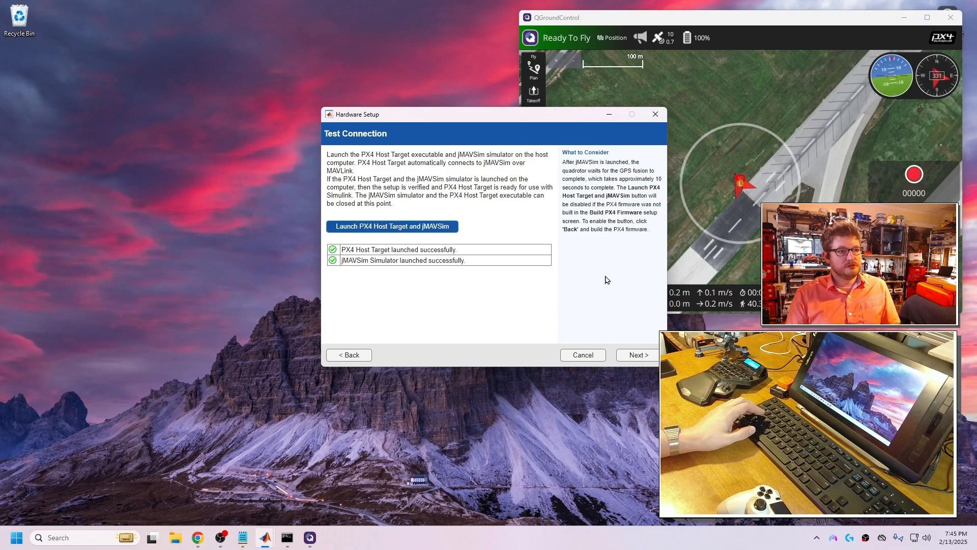
click(778, 148)
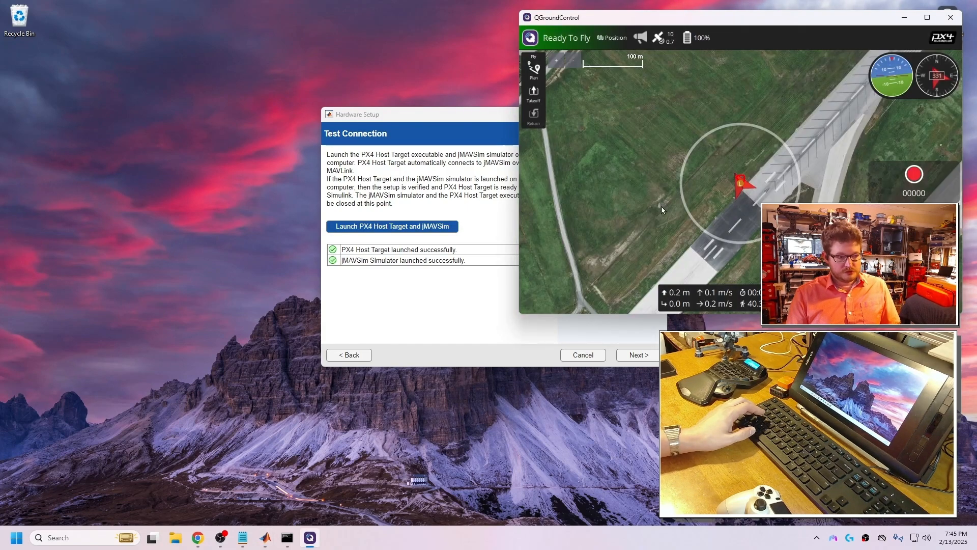
click(287, 538)
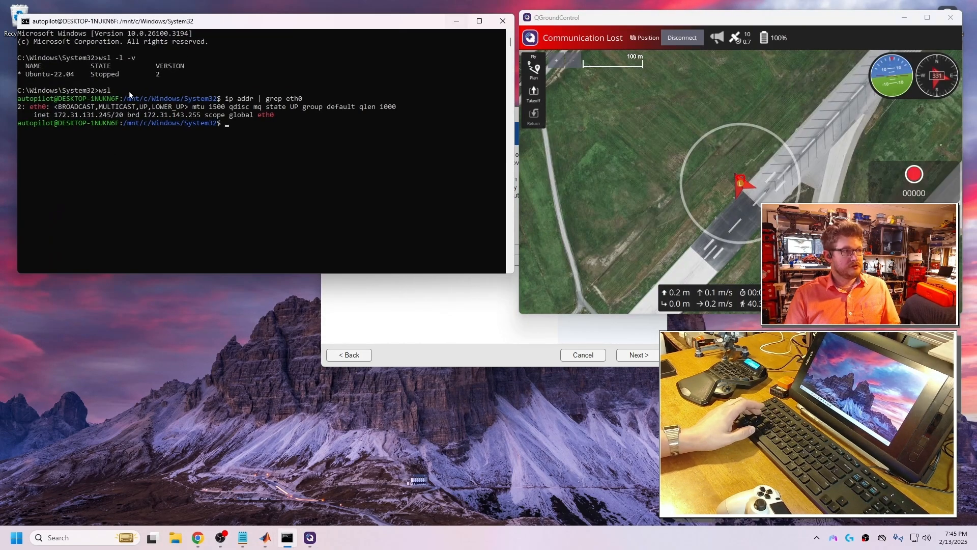
click(510, 21)
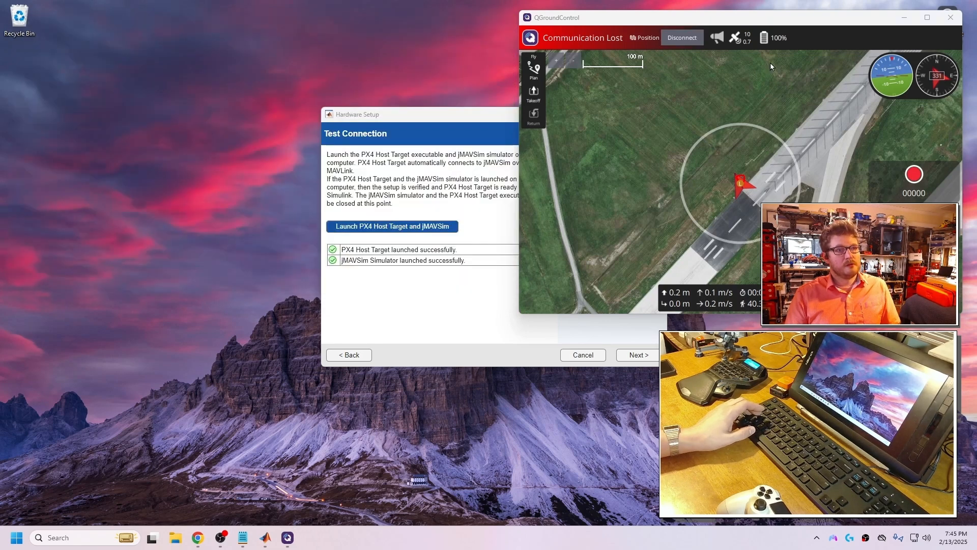
Disconnect the vehicle and minimize QGroundControl, and finish the PX4 Host Target hardware setup without showing the support package examples
click(681, 40)
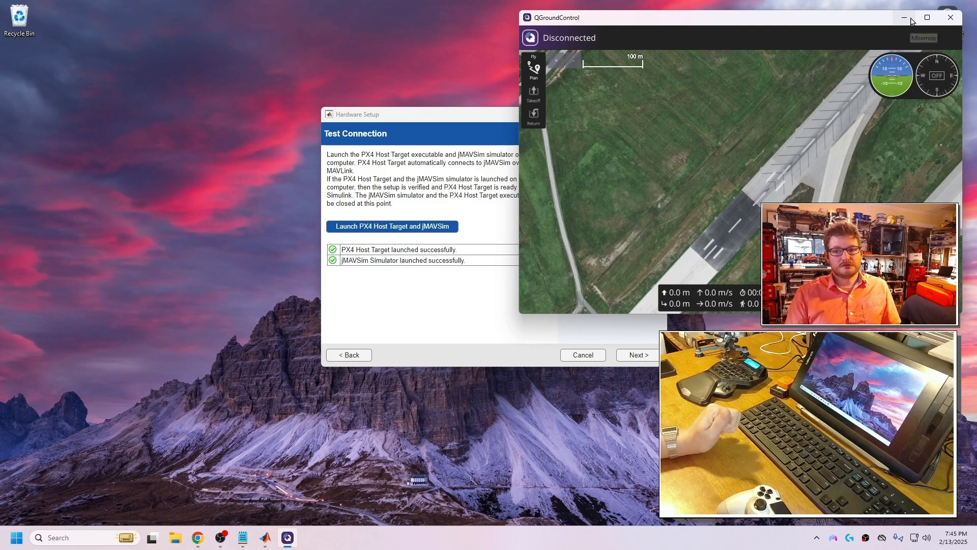
click(951, 17)
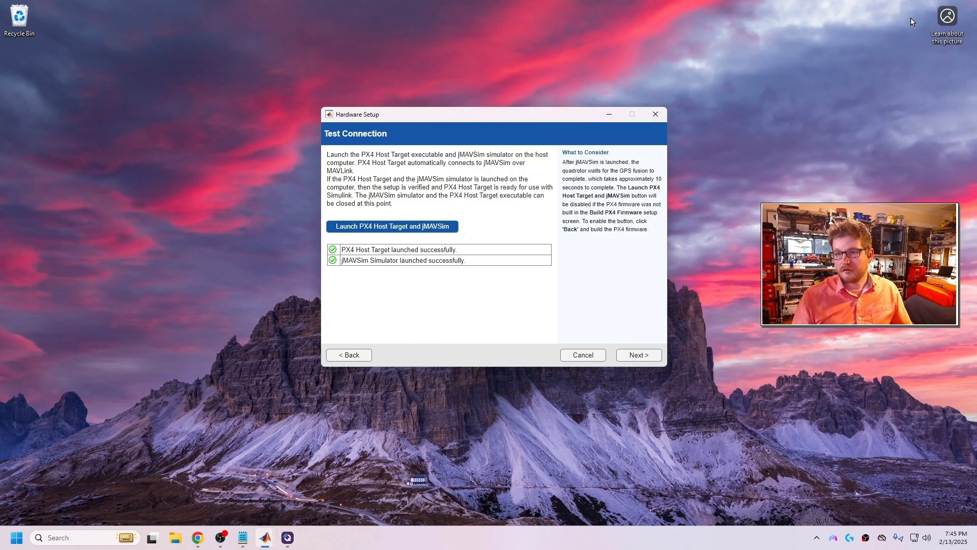
click(637, 356)
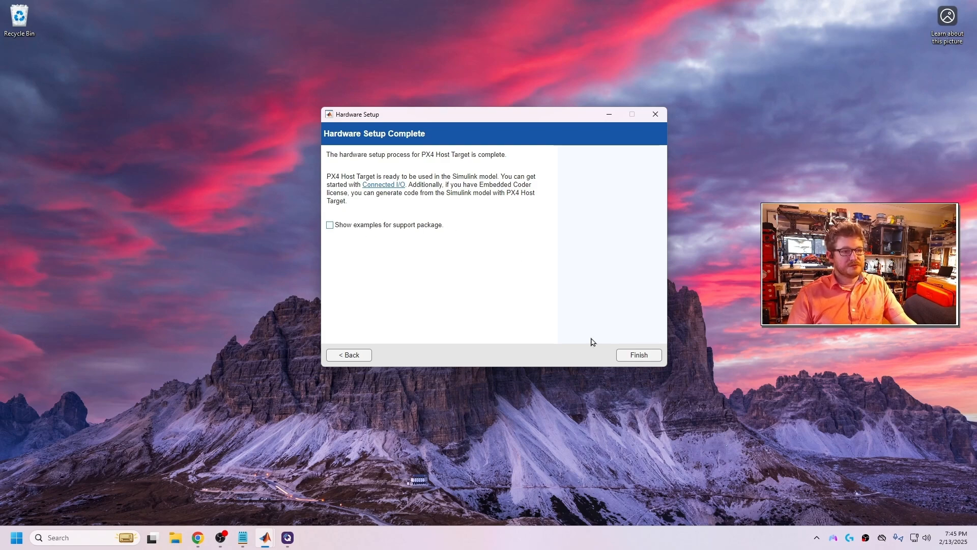
click(639, 356)
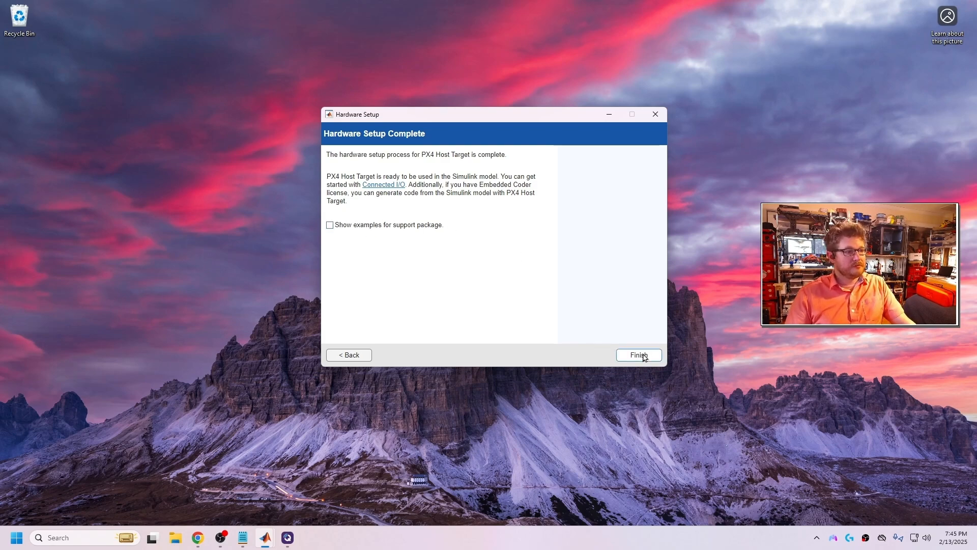
Switch to Chrome and open the examples list for the UAV Toolbox Support Package for PX4 Autopilots in the MathWorks documentation
click(198, 538)
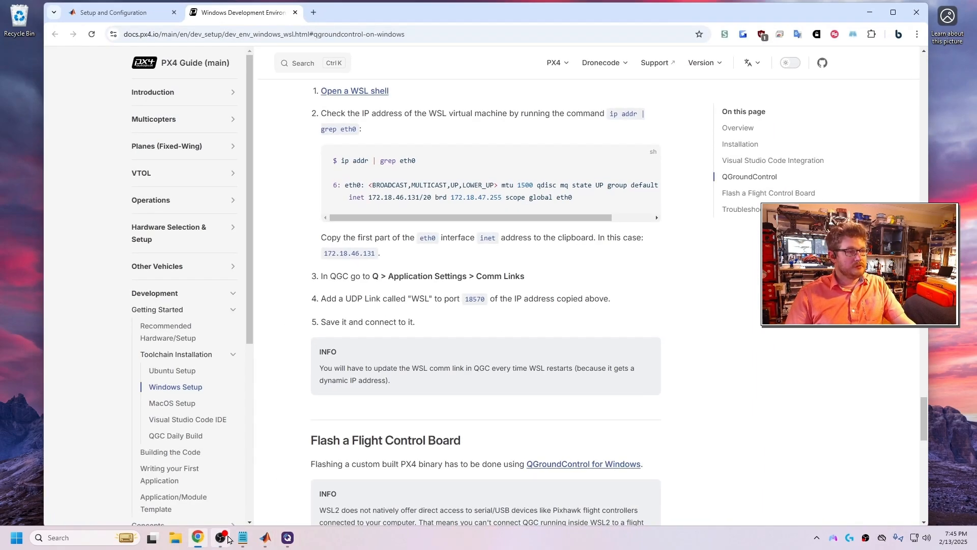
click(104, 4)
click(277, 89)
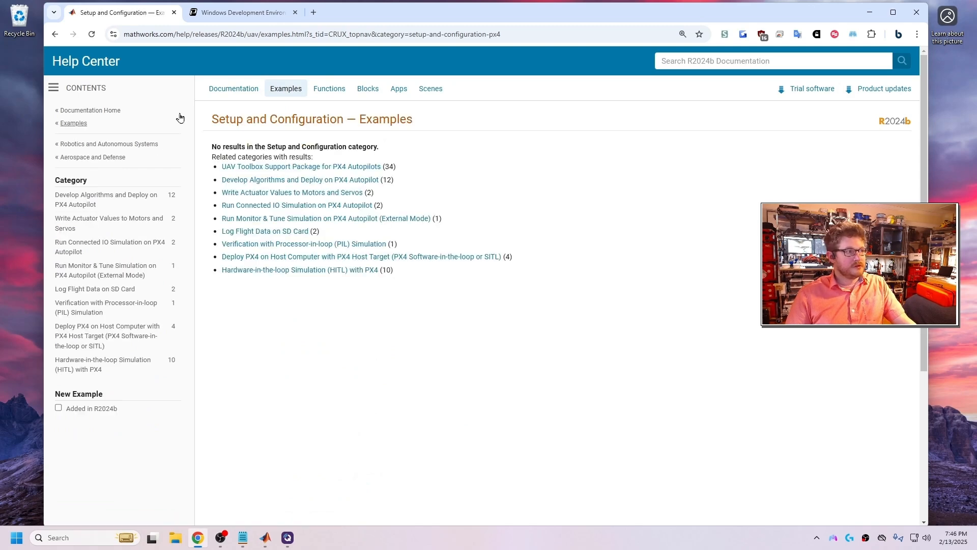
click(55, 34)
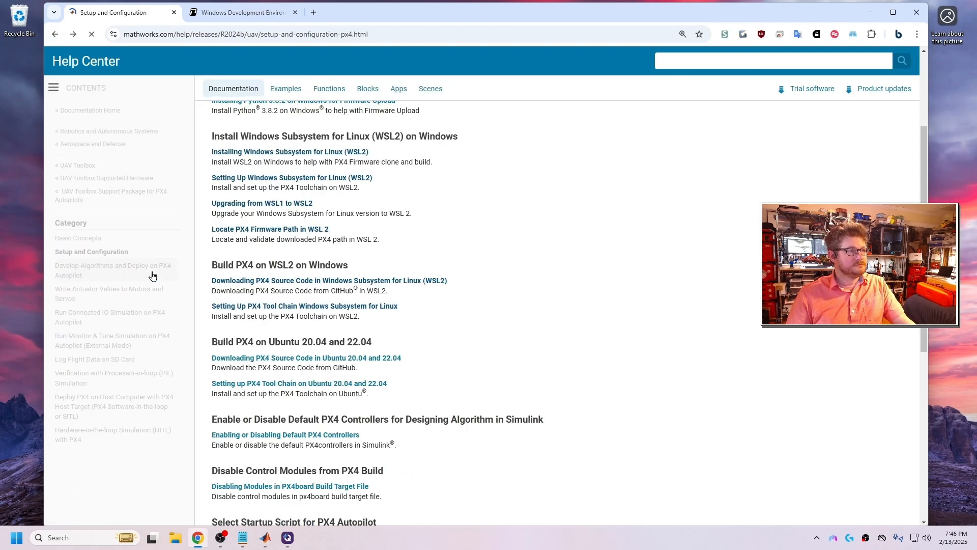
click(106, 197)
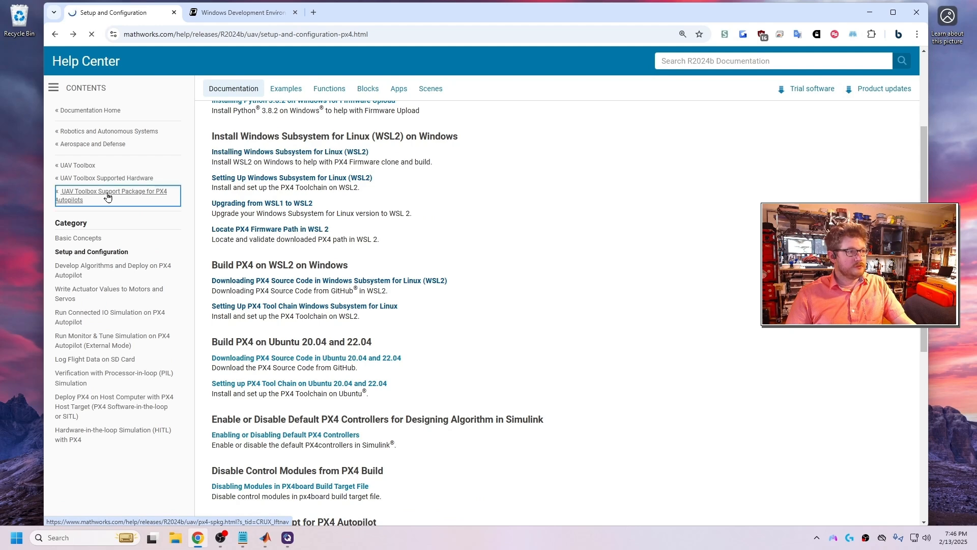
click(290, 90)
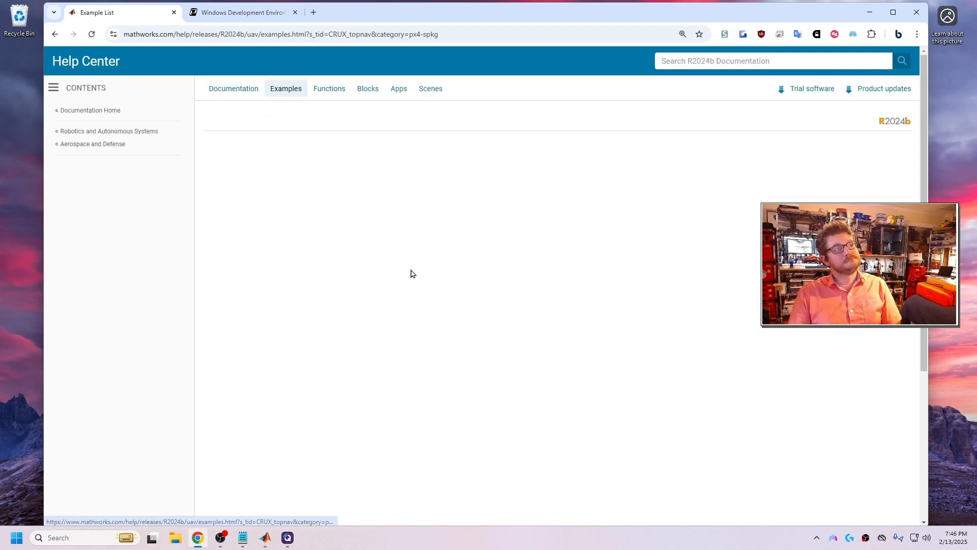
Open the "Attitude Control for X-Configuration Quadcopter Using External Input" example from the PX4 Host Target deployment section
scroll(409, 270, down, 20)
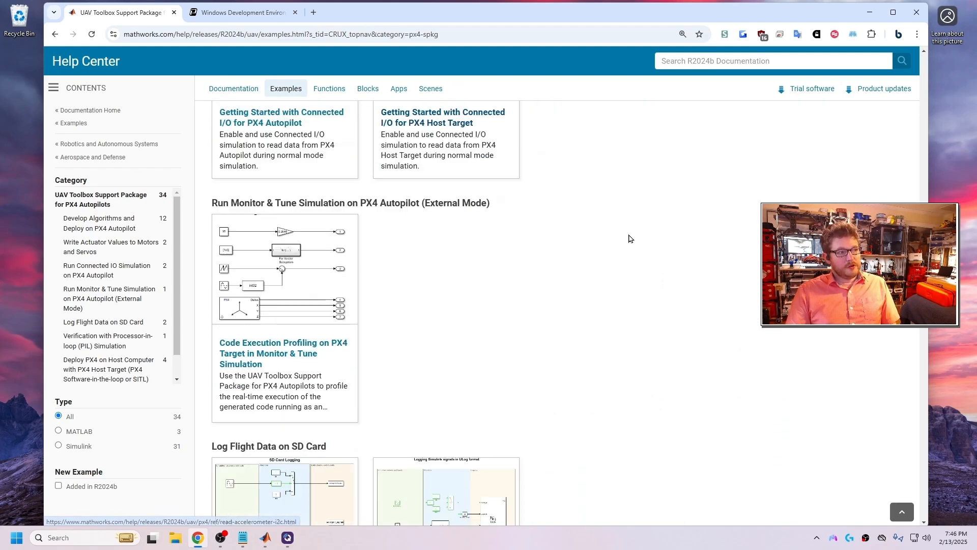
scroll(631, 238, down, 7)
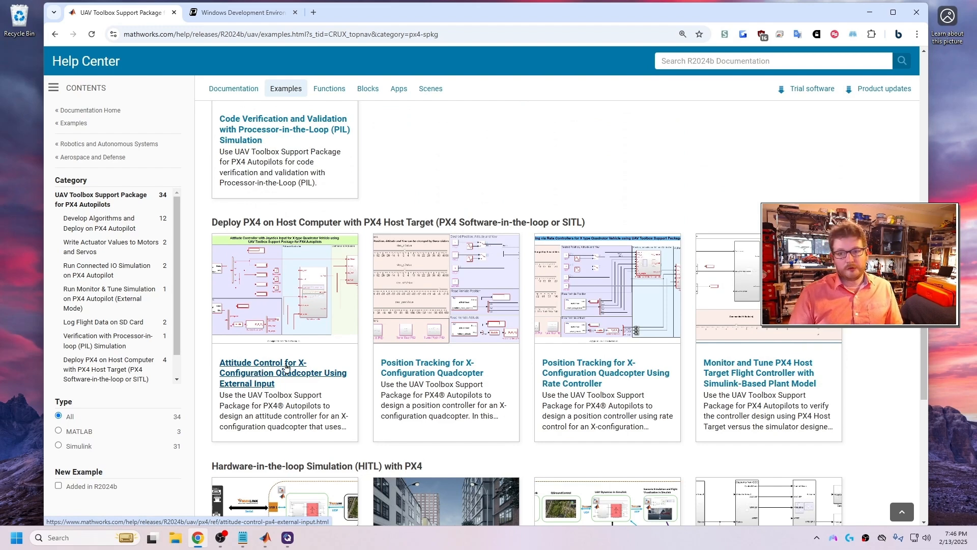
click(258, 377)
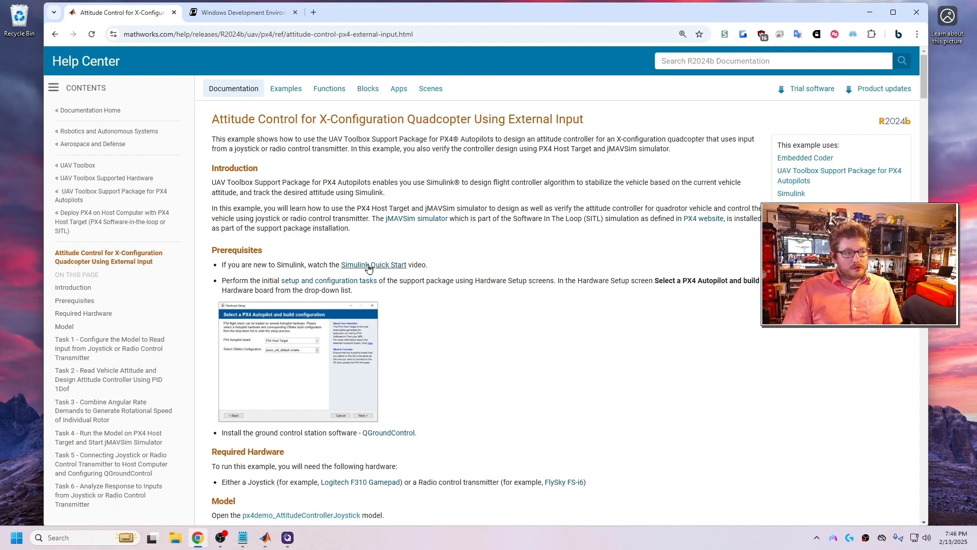
View the Simulink Quick Start video page in a new tab and the linked setup and configuration tasks, and return to the example
middle_click(392, 267)
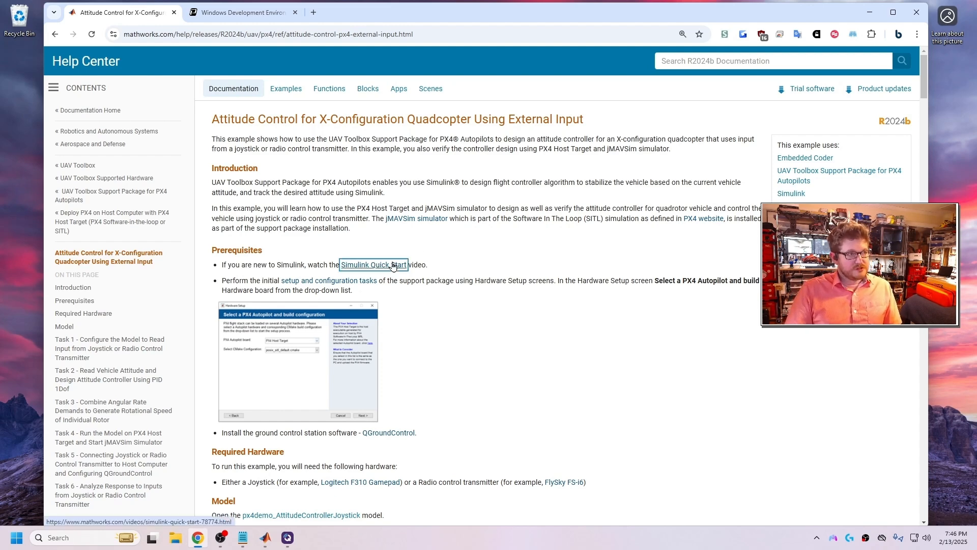
click(253, 15)
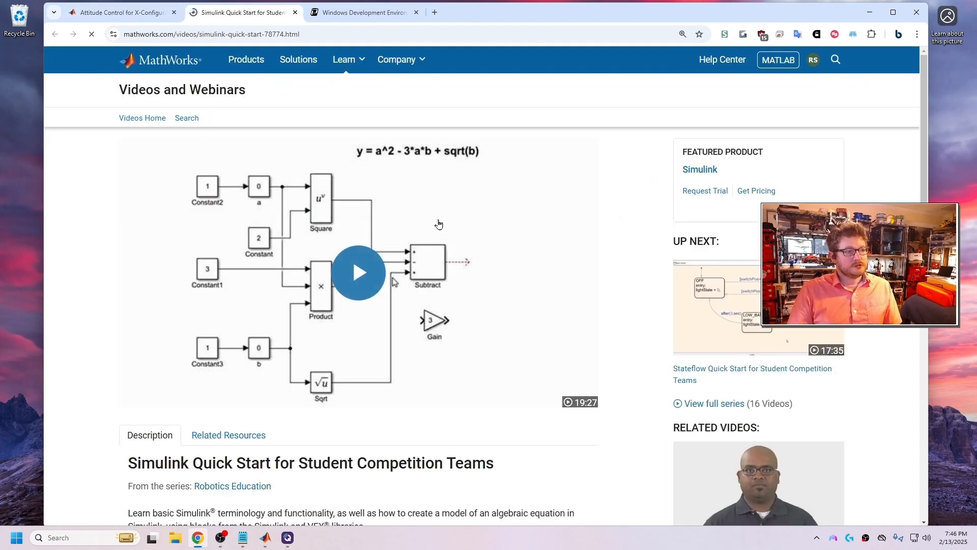
click(129, 6)
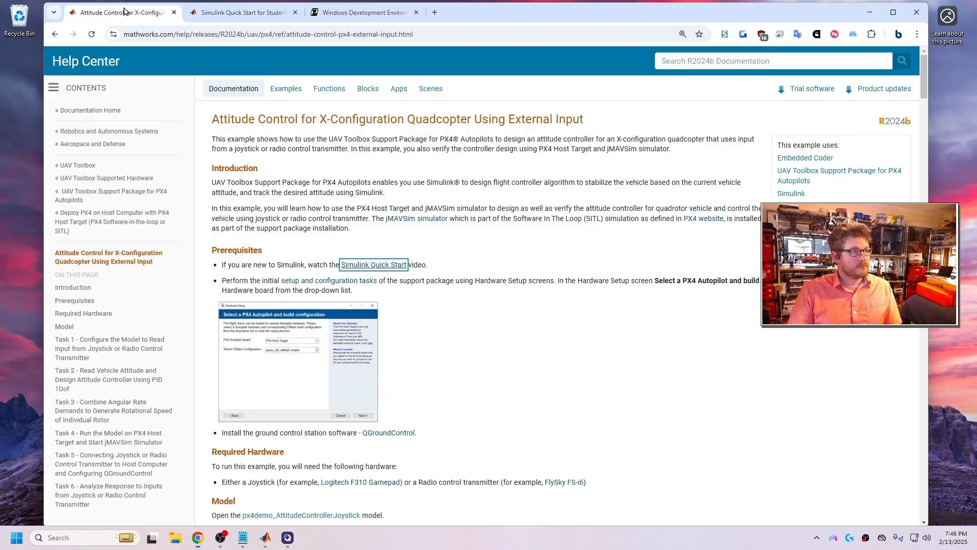
click(359, 285)
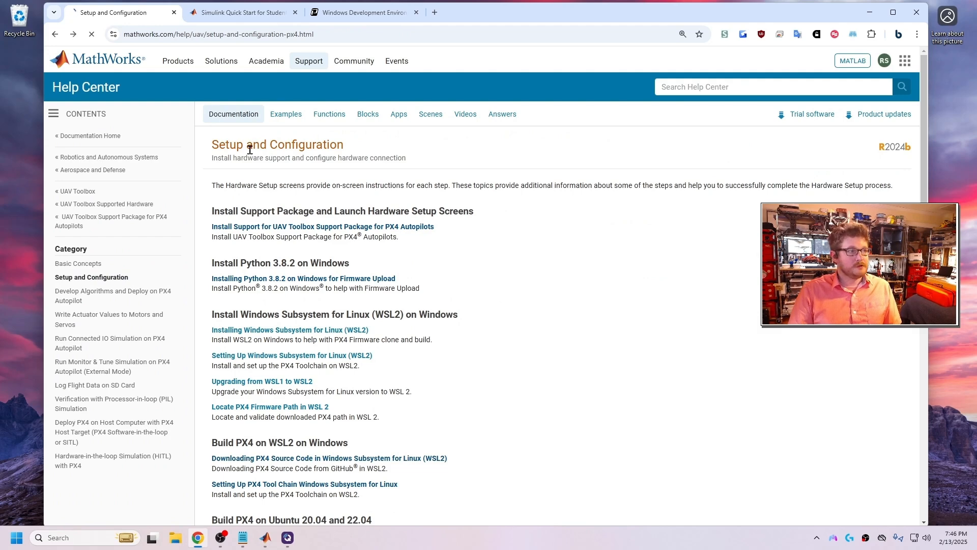
key(alt+Left)
Review the example's prerequisites and model section, and copy its MATLAB command openExample('px4/AttitudeControllerWithJoystickInputQuadrotorExample')
scroll(670, 306, down, 2)
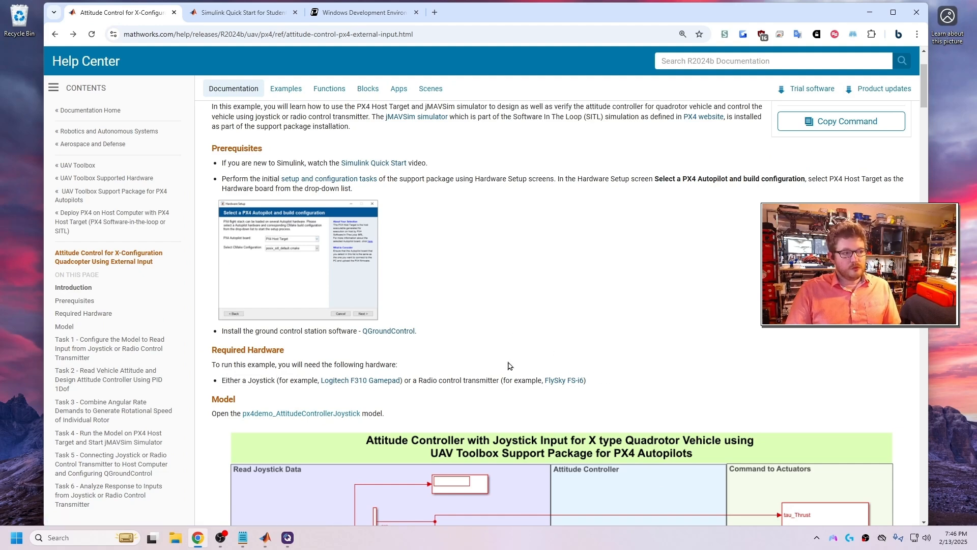
scroll(514, 356, down, 2)
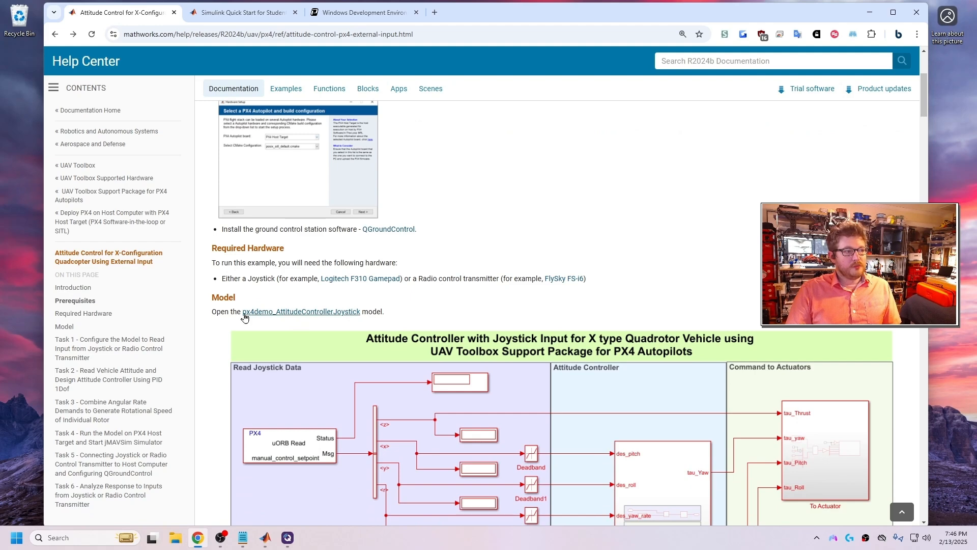
scroll(463, 305, up, 4)
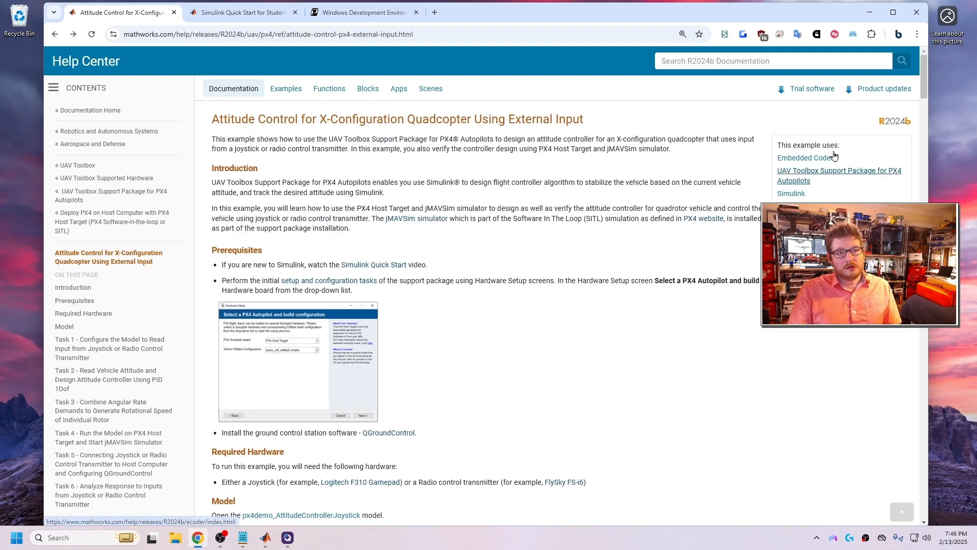
scroll(366, 432, down, 2)
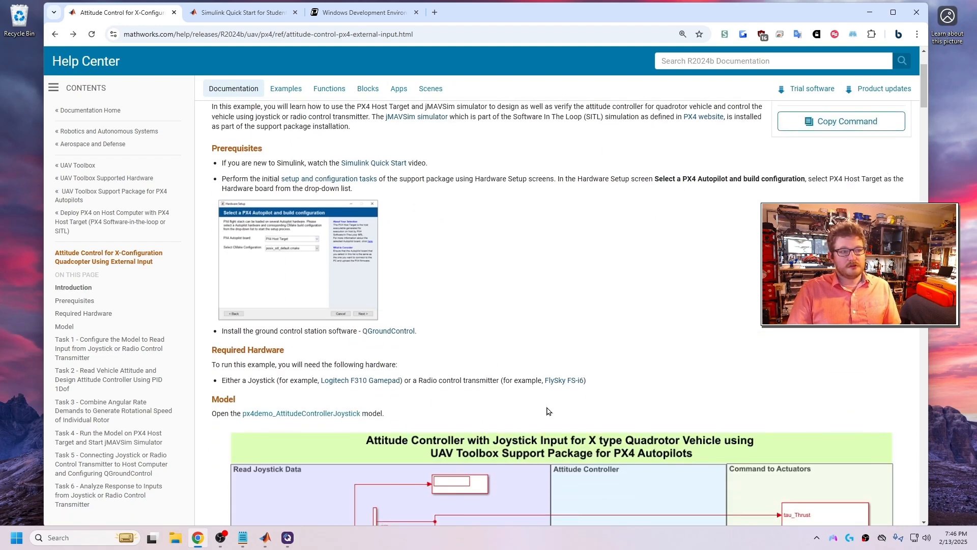
click(848, 121)
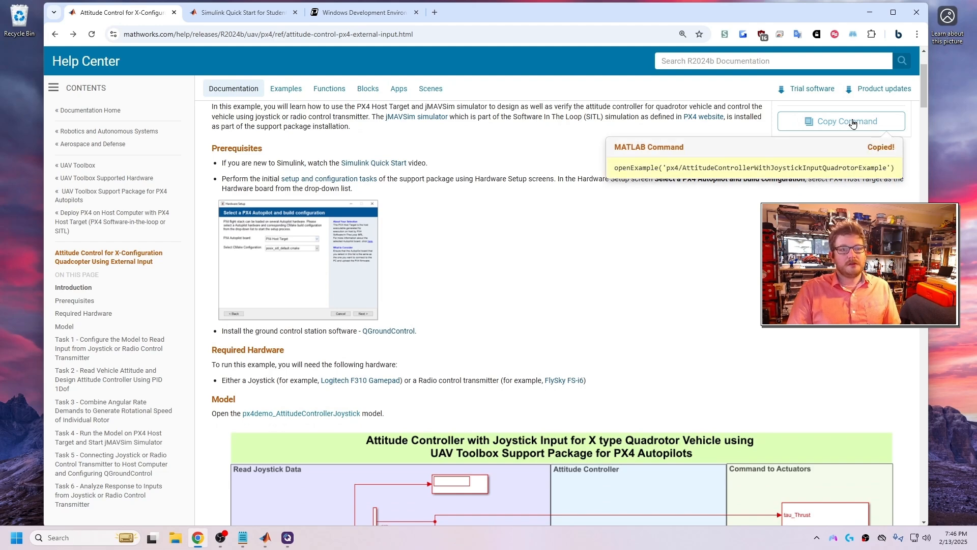
Switch to MATLAB, clear the Command Window, and run openExample('px4/AttitudeControllerWithJoystickInputQuadrotorExample')
mouse_move(265, 537)
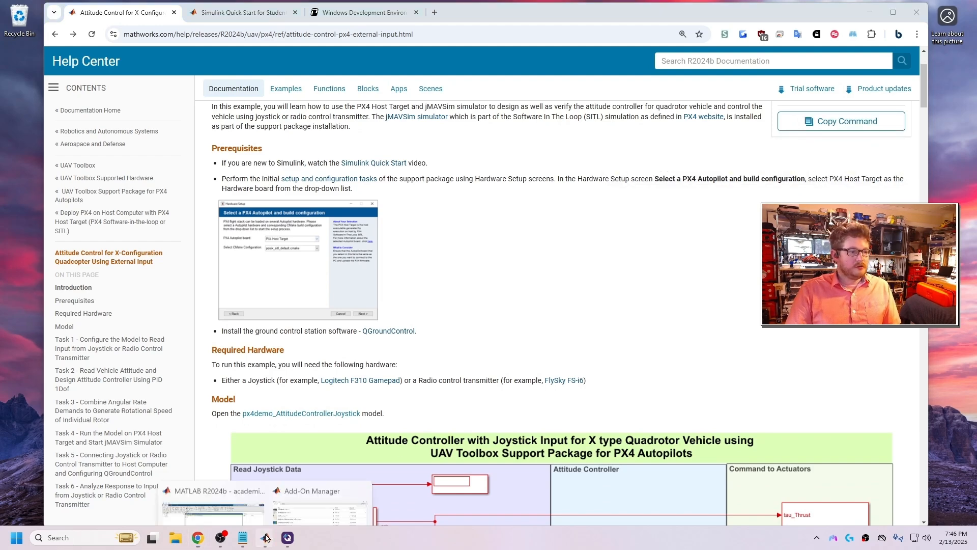
click(234, 487)
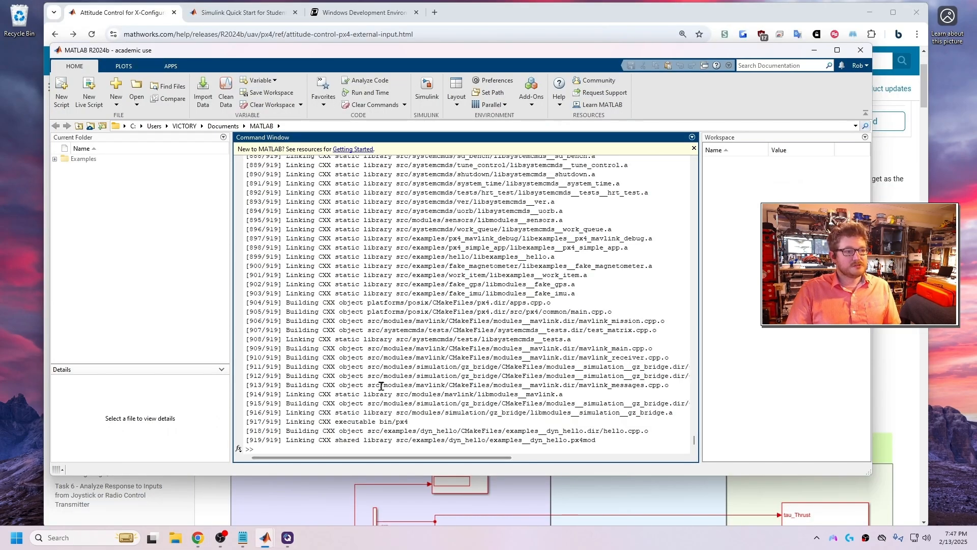
drag(694, 438, 695, 350)
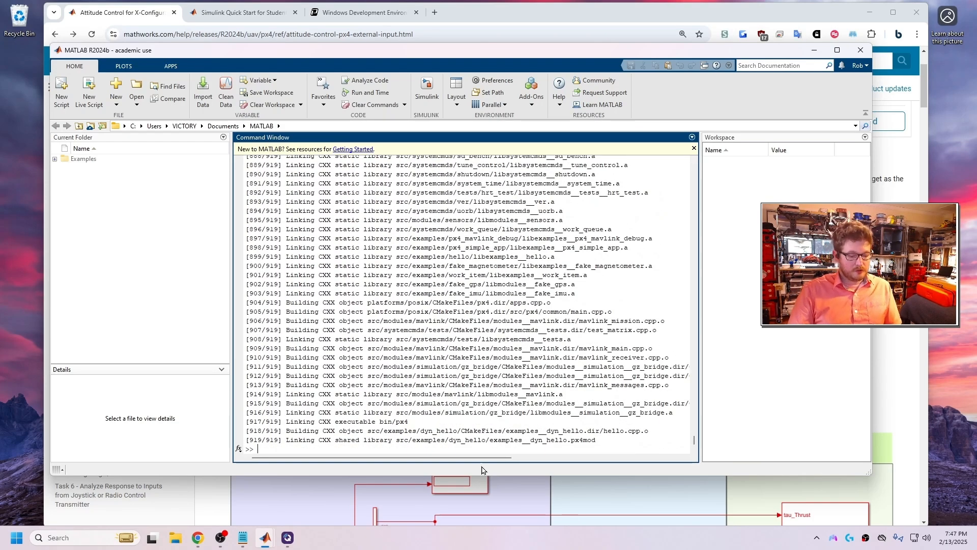
key(Return)
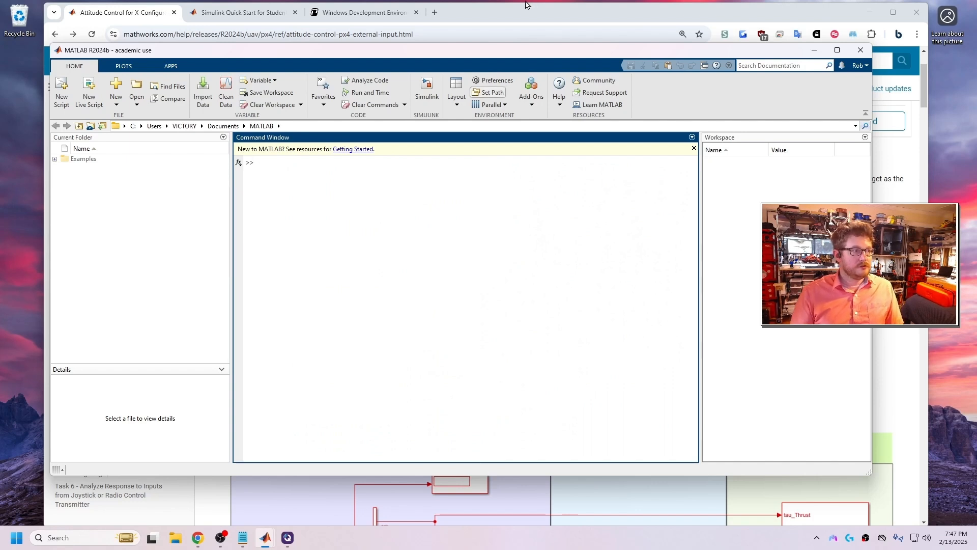
text(openExample('px4/AttitudeControllerWithJoystickInputQuadrotorExample'))
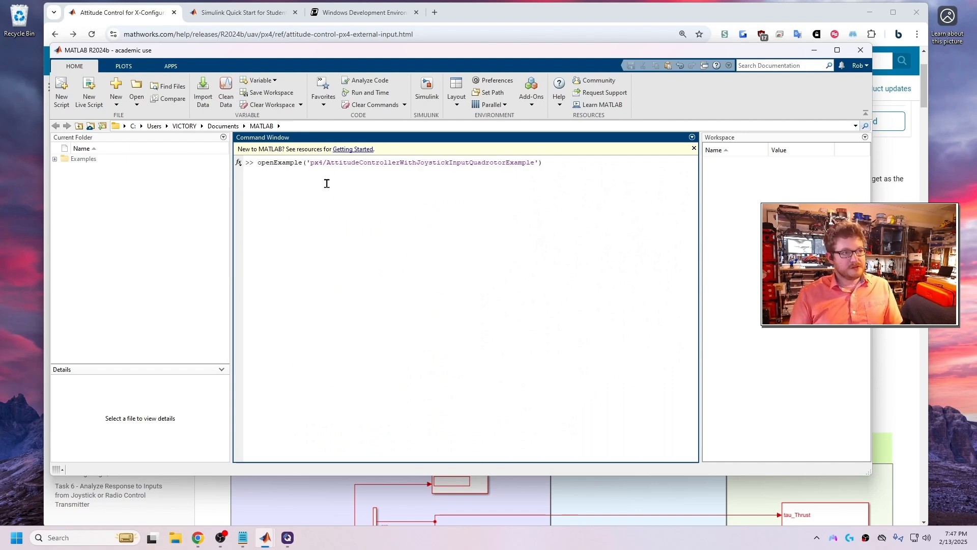
key(Return)
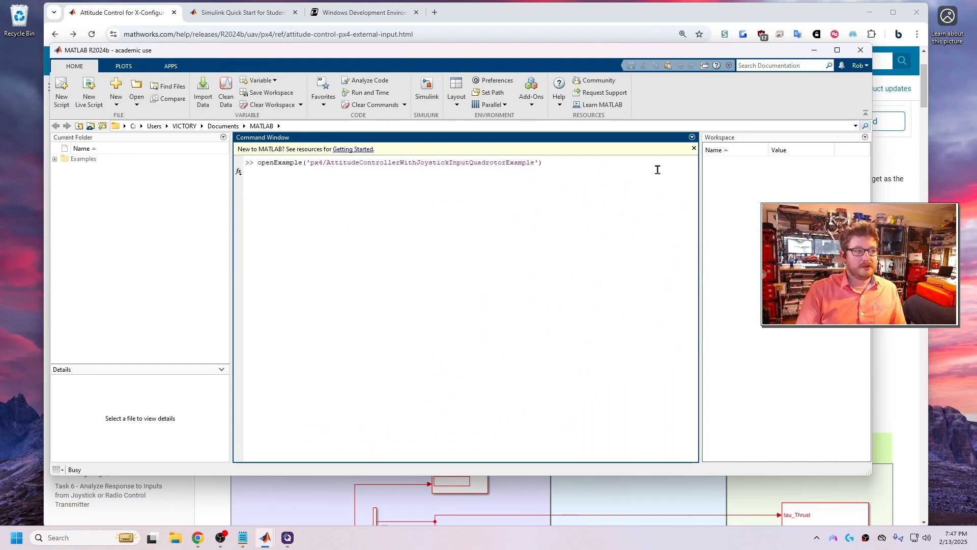
Bring up the px4demo_AttitudeControllerJoystick model in Simulink, enlarge its window, and fit the whole diagram to view
click(898, 333)
scroll(491, 325, down, 6)
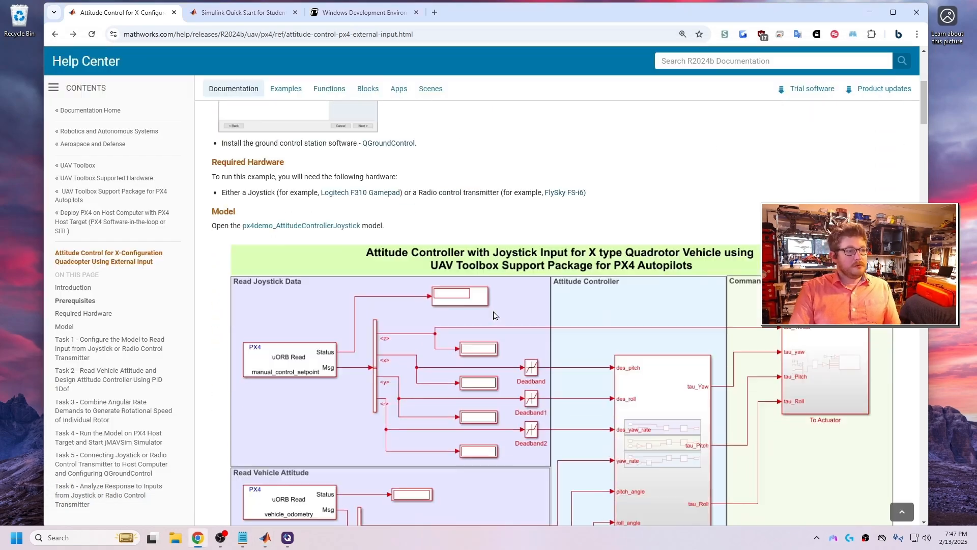
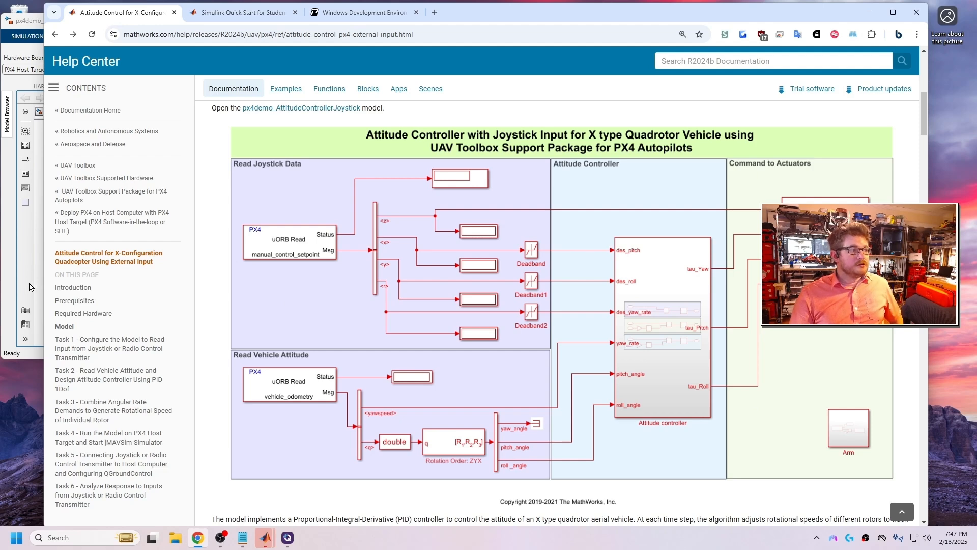
click(29, 286)
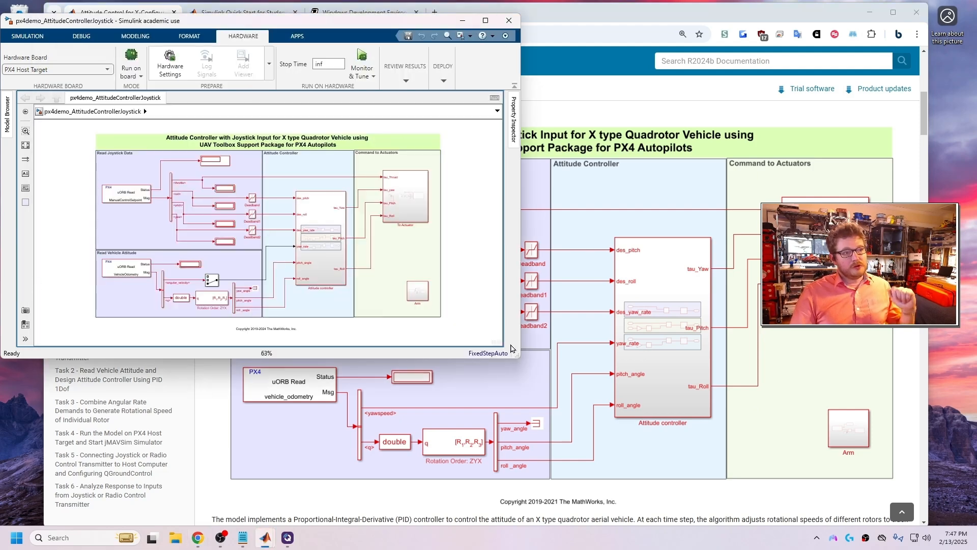
drag(519, 358, 621, 452)
key(space)
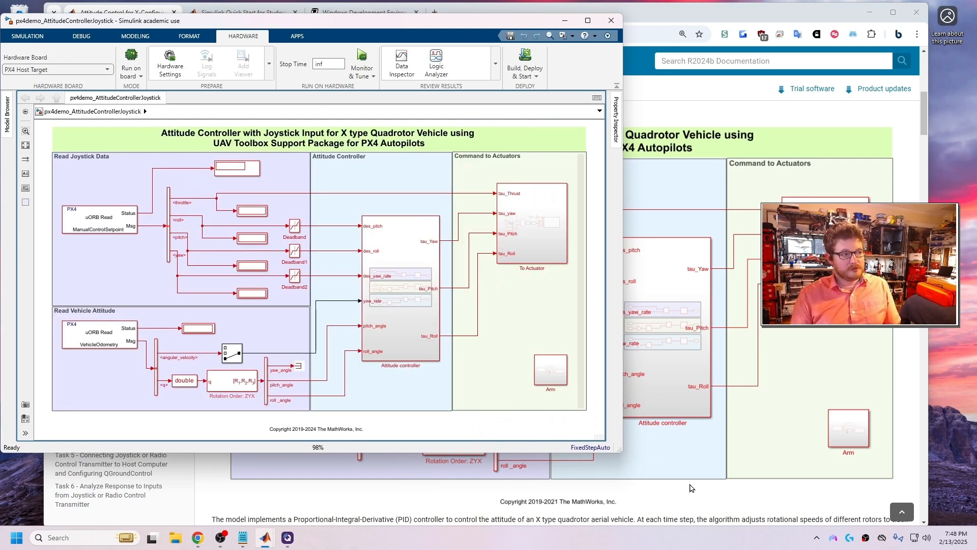
Return to the example page in Chrome and read Task 1 on joystick input and Task 2 on vehicle attitude and PID control
click(703, 503)
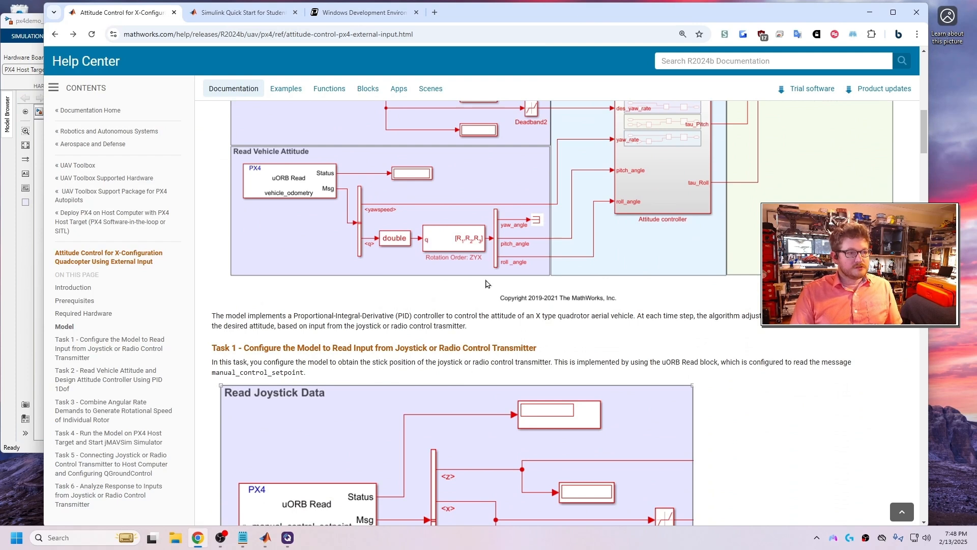
scroll(433, 360, down, 1)
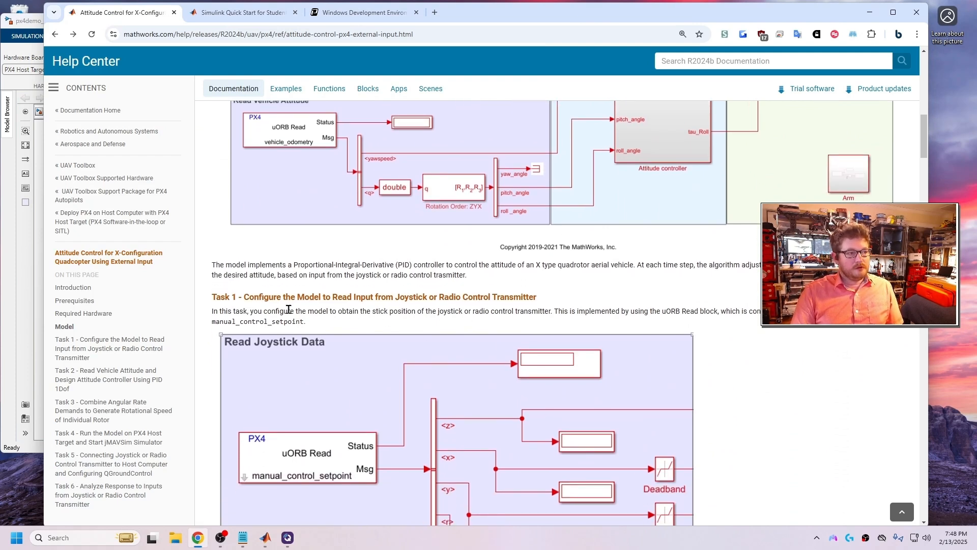
scroll(289, 309, down, 1)
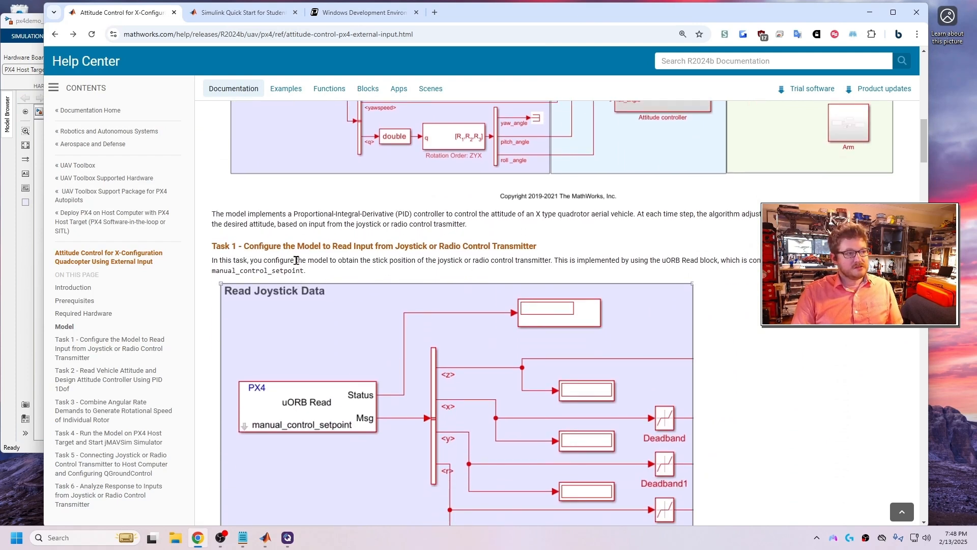
scroll(452, 245, down, 5)
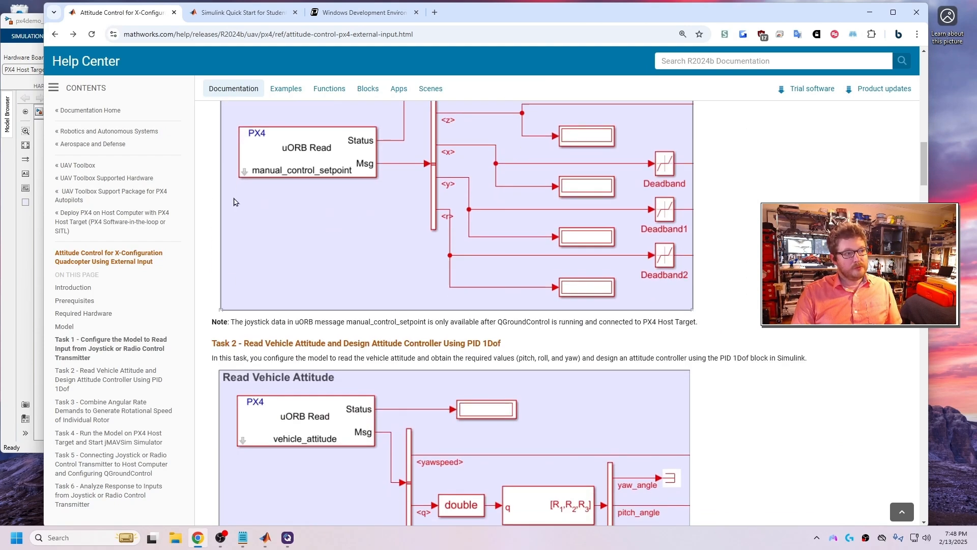
scroll(279, 319, down, 2)
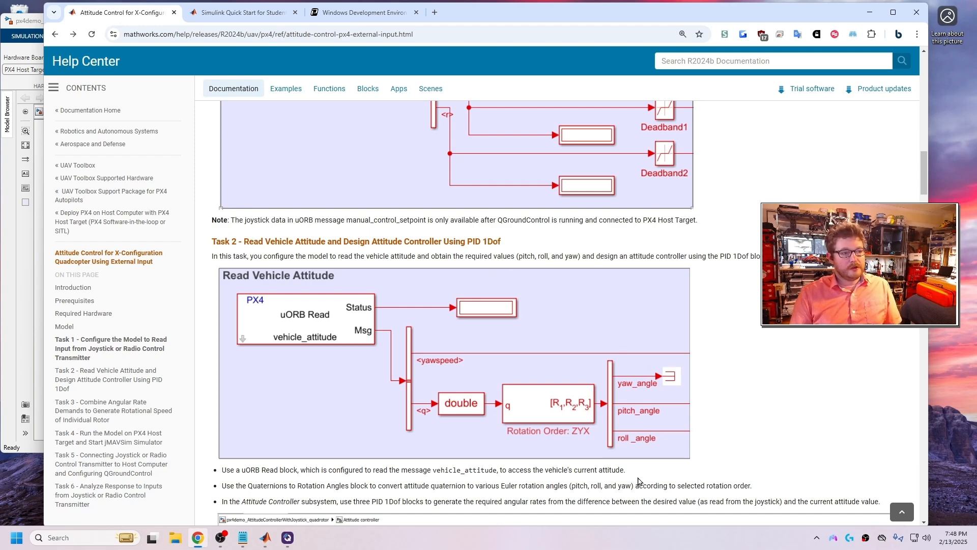
scroll(270, 232, down, 1)
scroll(423, 371, down, 1)
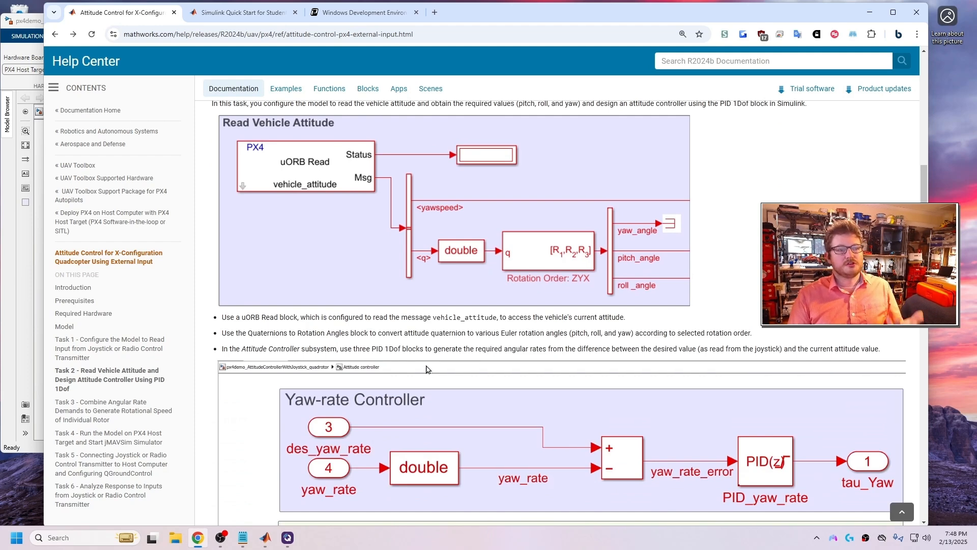
scroll(447, 326, down, 2)
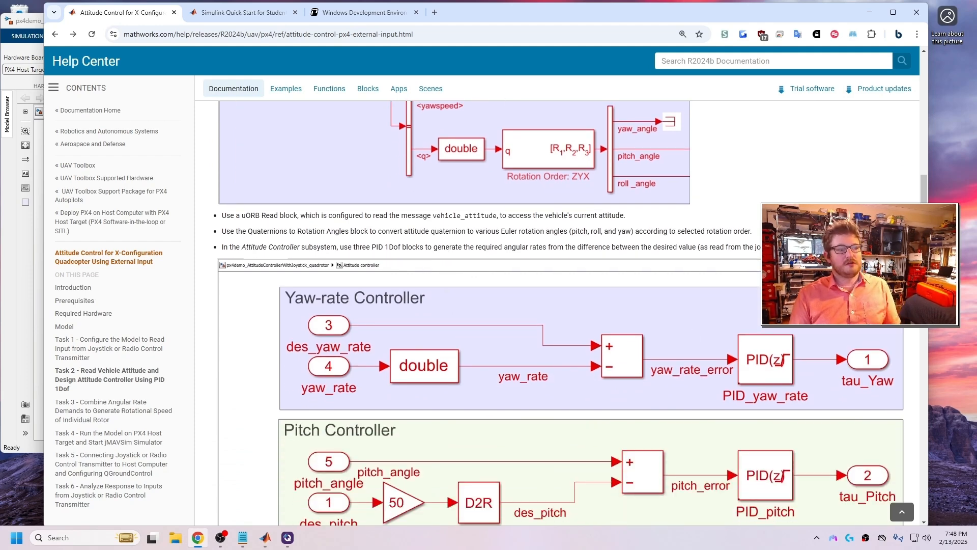
scroll(843, 430, down, 2)
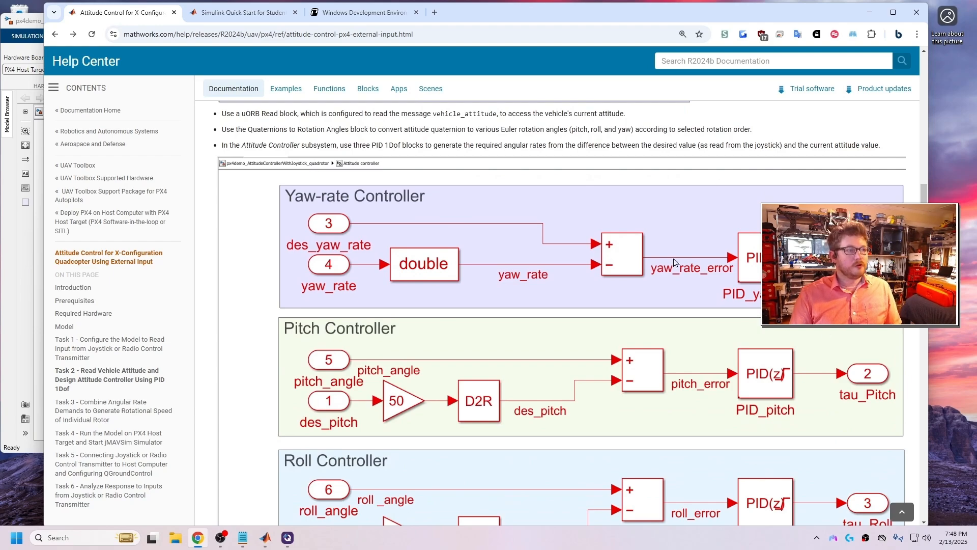
scroll(416, 218, down, 4)
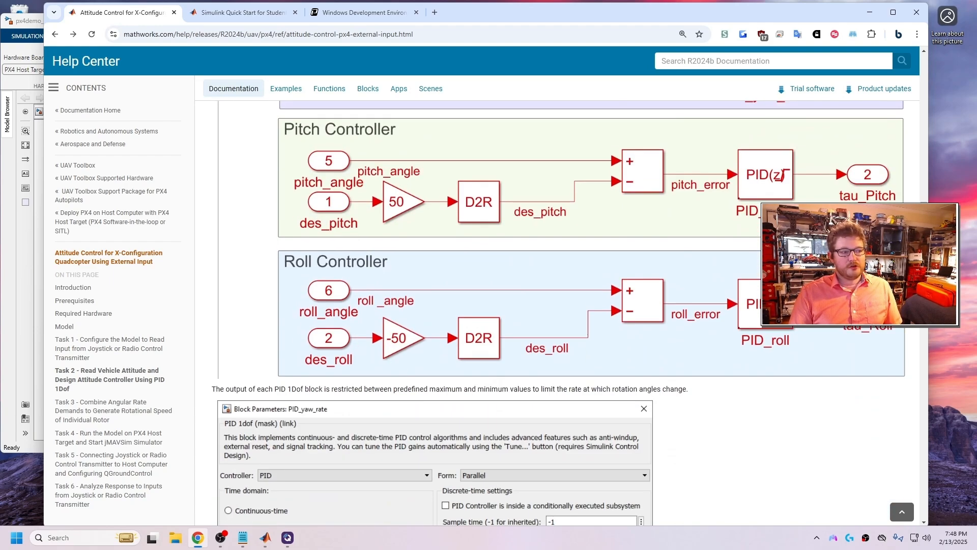
scroll(759, 367, down, 2)
scroll(756, 357, up, 13)
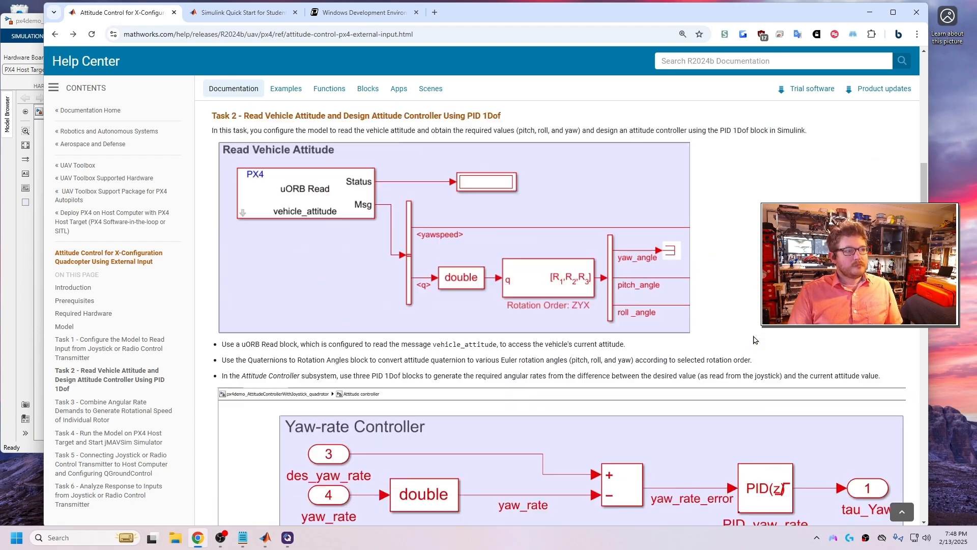
scroll(753, 343, up, 1)
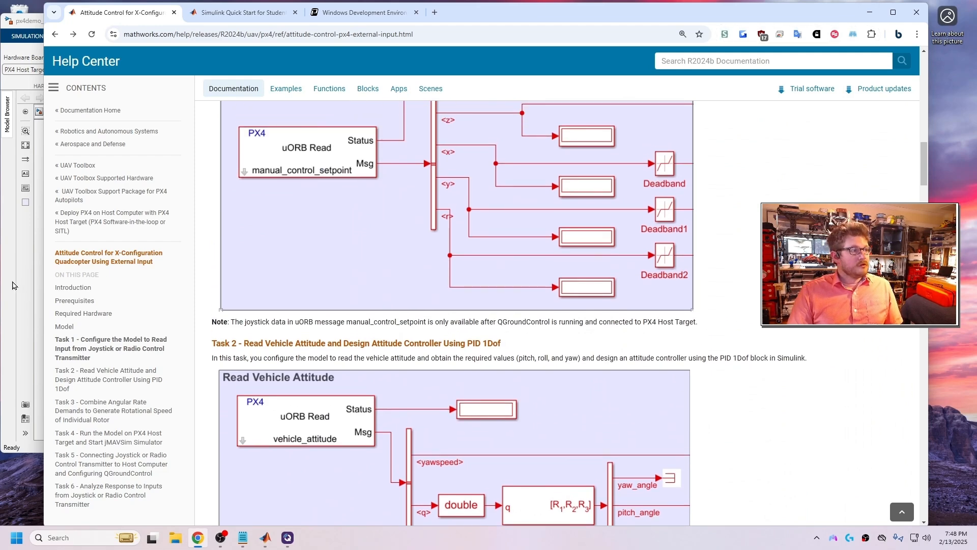
In Simulink, open the Attitude controller subsystem and examine the PID_yaw_rate block's controller gains and output saturation limits
click(8, 297)
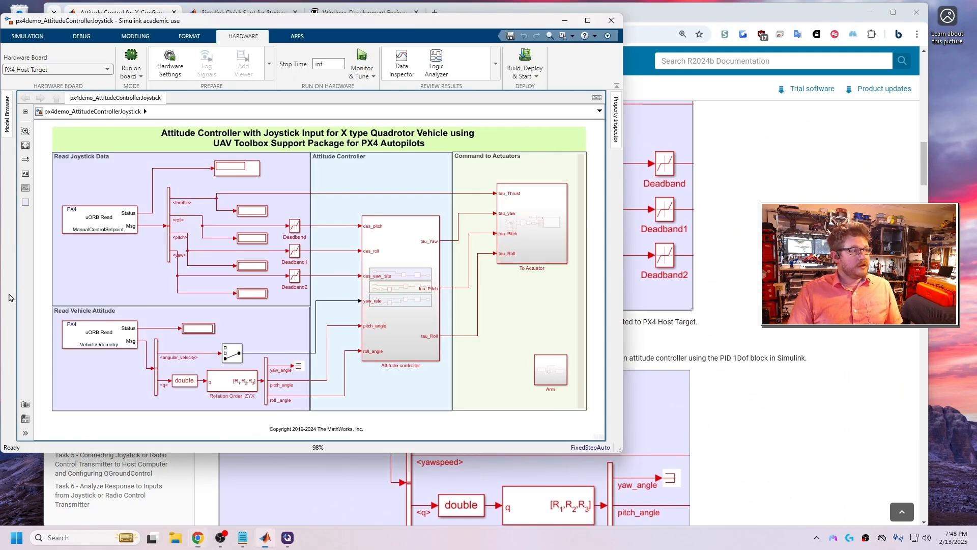
click(420, 304)
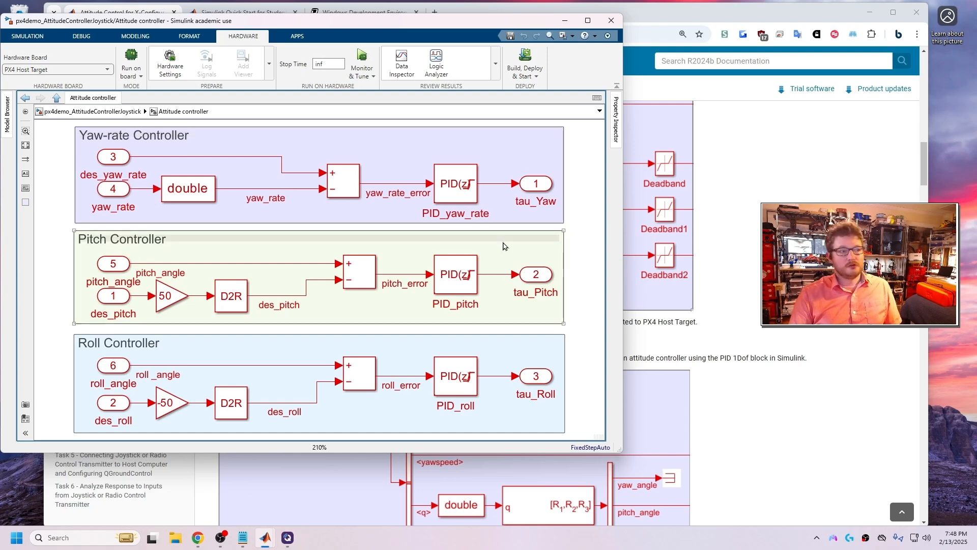
click(469, 191)
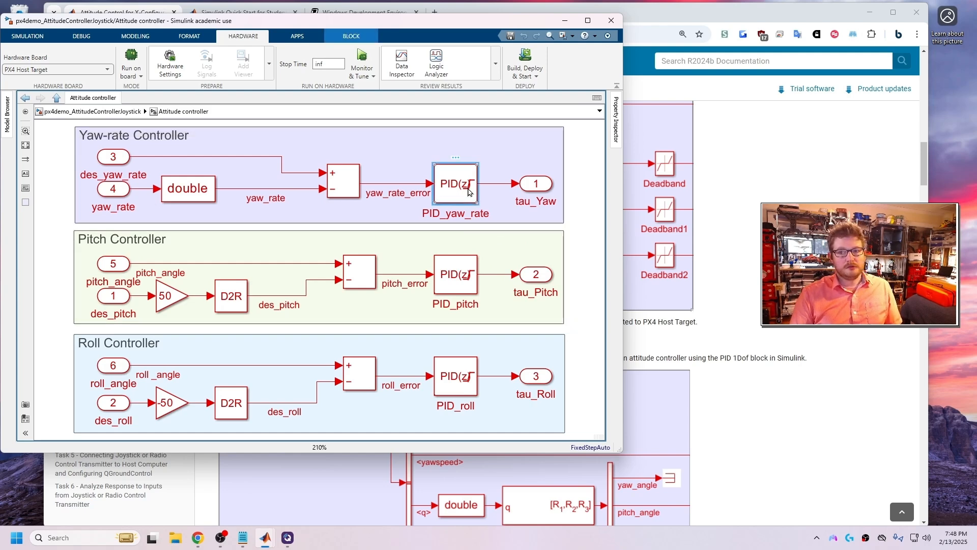
double_click(469, 192)
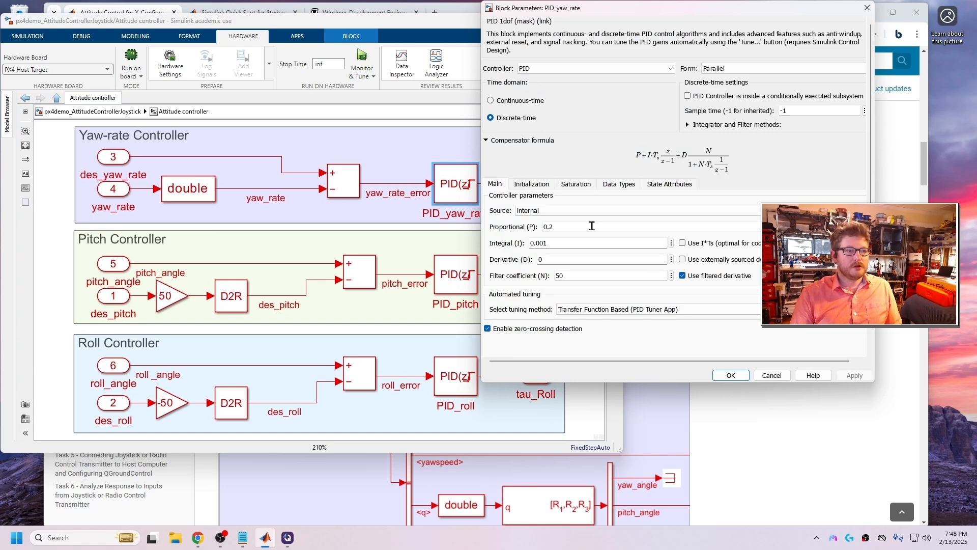
key(Tab)
key(Tab)
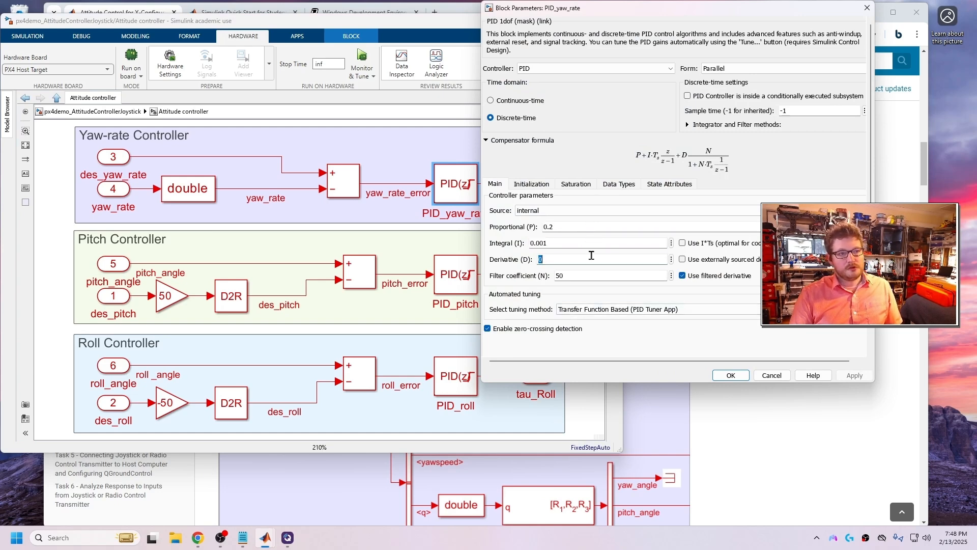
click(591, 256)
scroll(465, 388, up, 1)
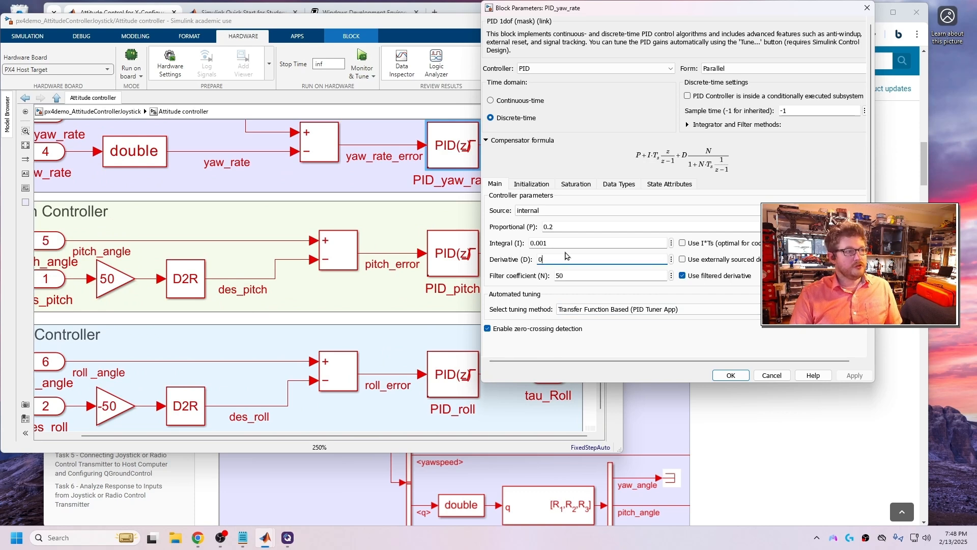
click(568, 185)
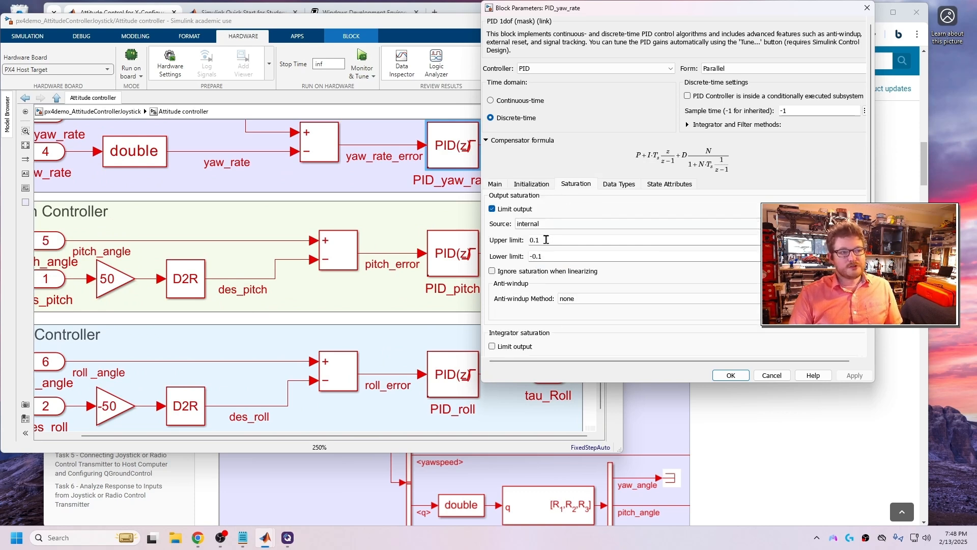
key(Tab)
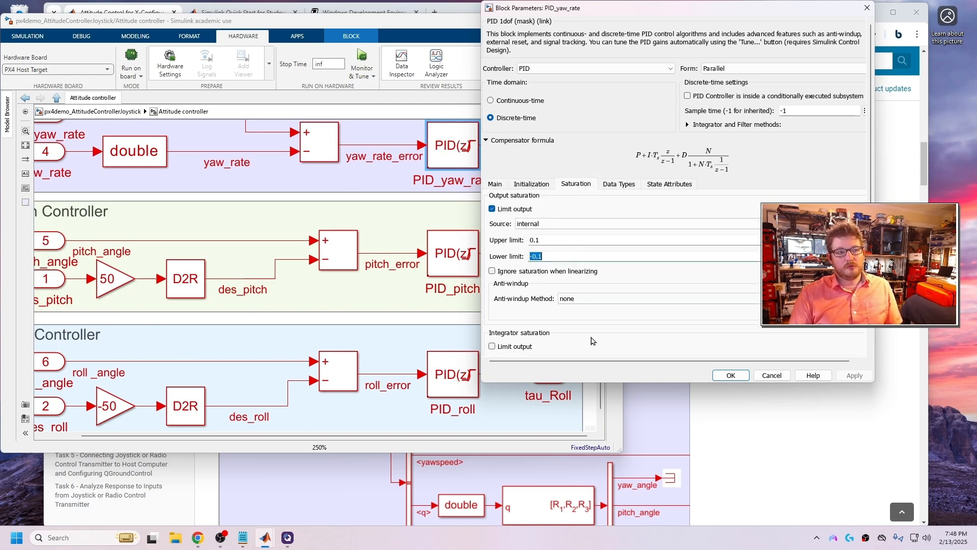
click(731, 375)
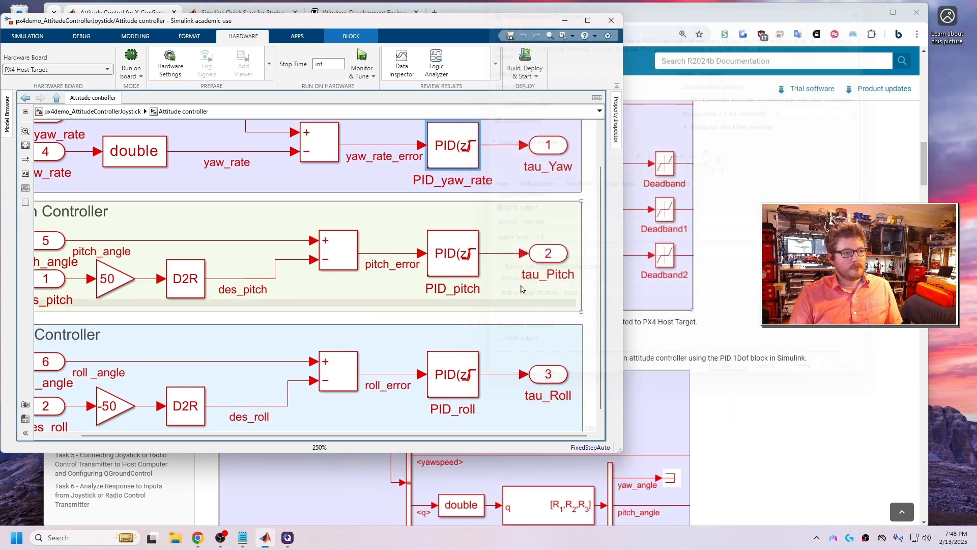
Examine the controller gains of the PID_pitch block and close its parameters
click(469, 256)
double_click(469, 256)
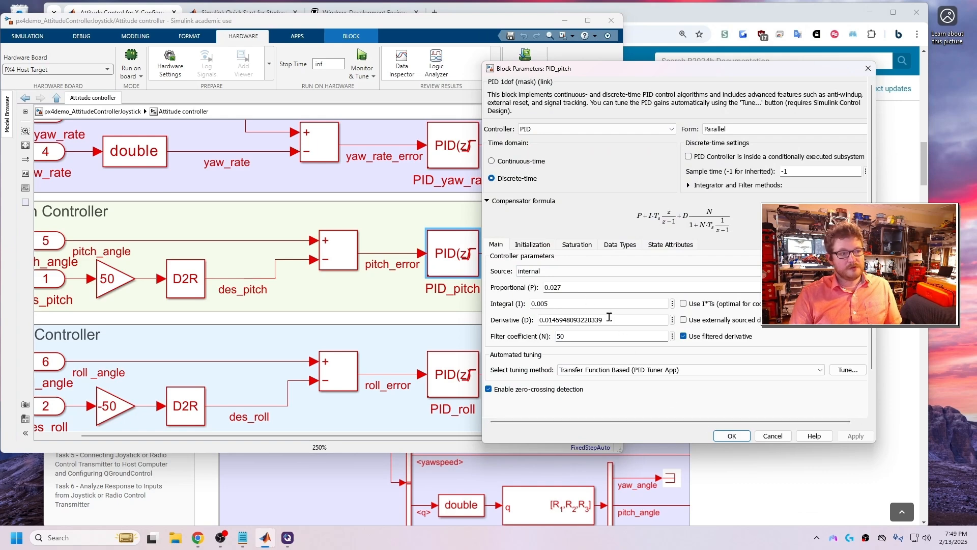
click(732, 437)
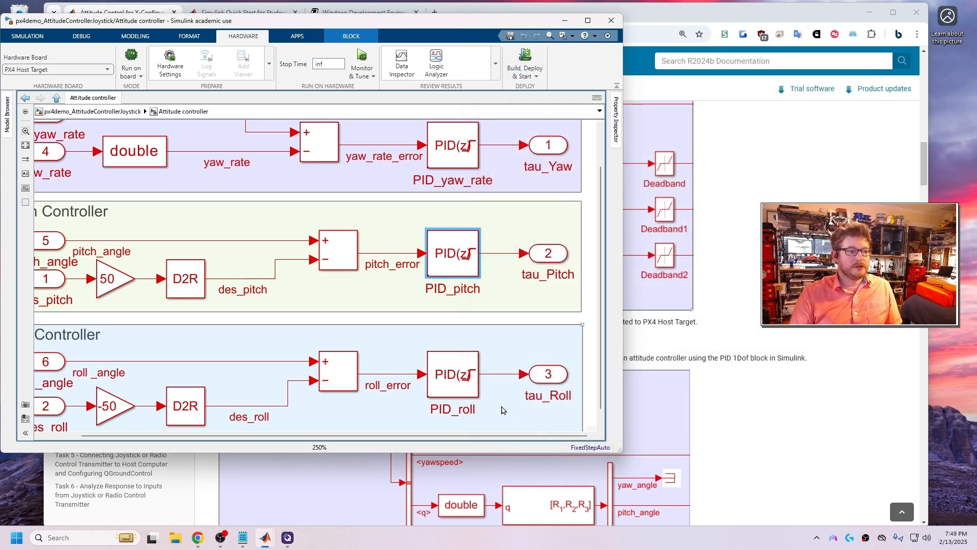
Show the whole subsystem and examine the PID_roll block's controller gains and output saturation limits
key(space)
double_click(450, 377)
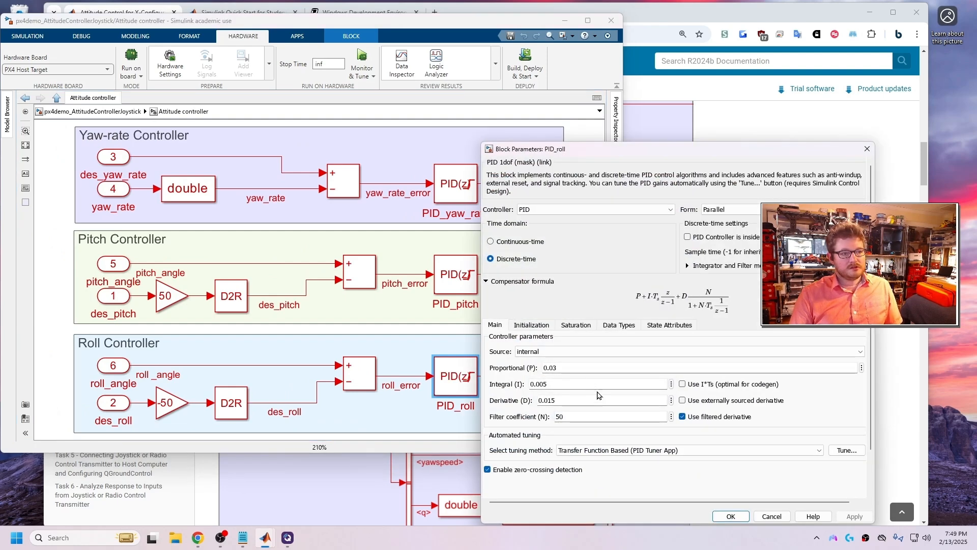
click(574, 324)
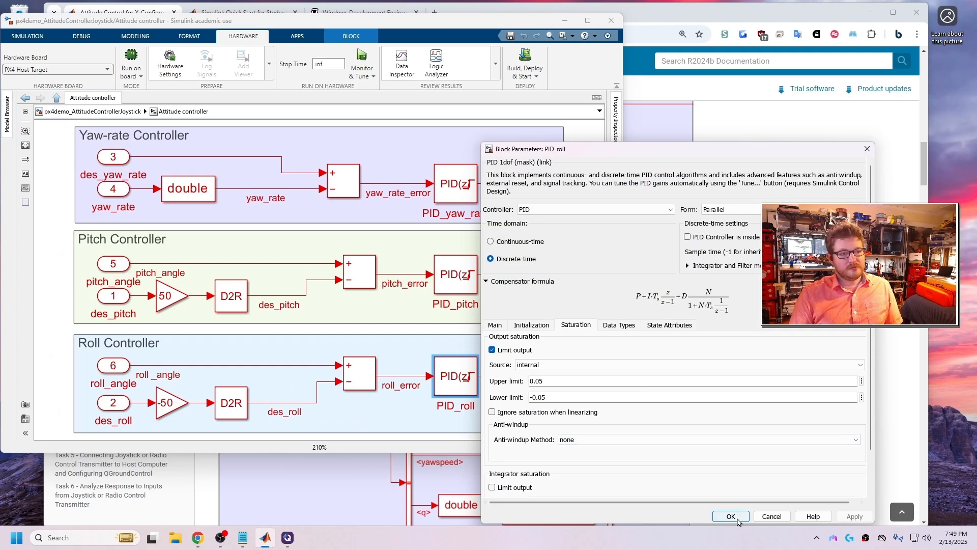
click(731, 516)
Examine the PID_pitch block's controller gains and output saturation limits, then close its parameters
click(459, 268)
double_click(459, 268)
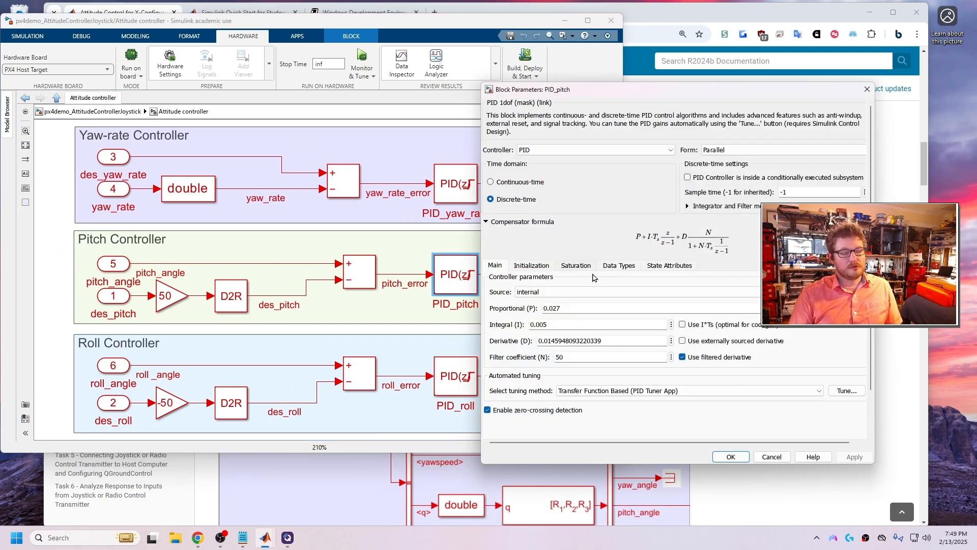
click(576, 265)
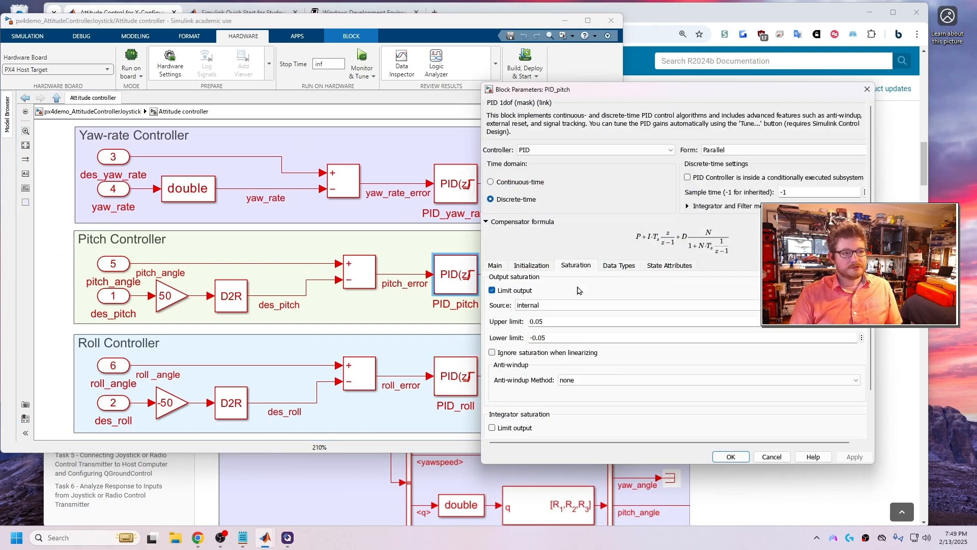
click(737, 459)
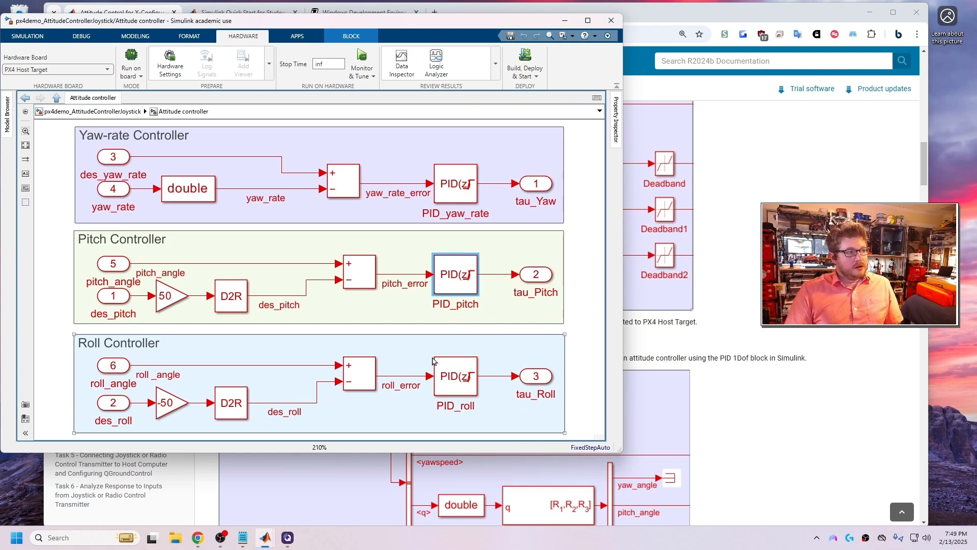
Return to the example page in Chrome and read the rest of Task 2 on the PID 1Dof blocks' output saturation and filtered derivatives
click(742, 432)
scroll(753, 387, down, 5)
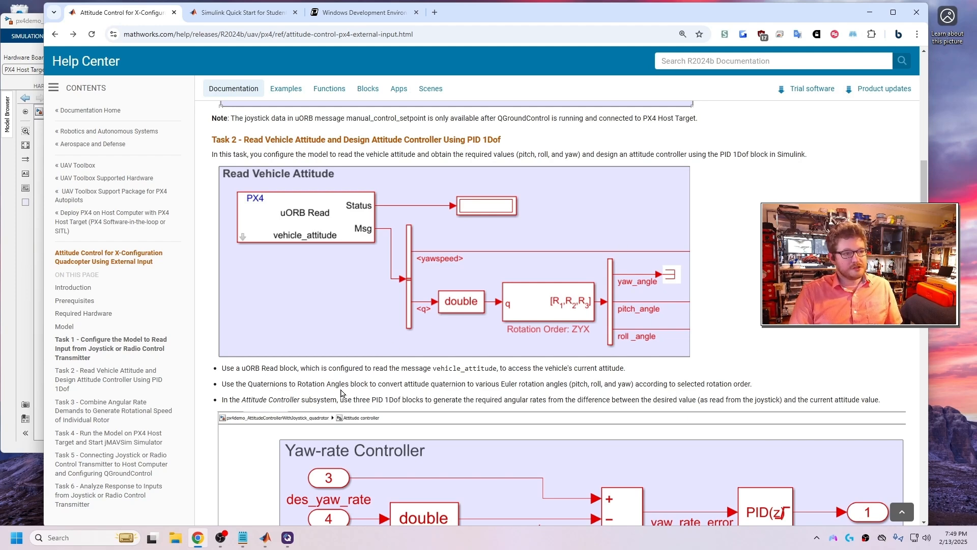
scroll(343, 387, down, 1)
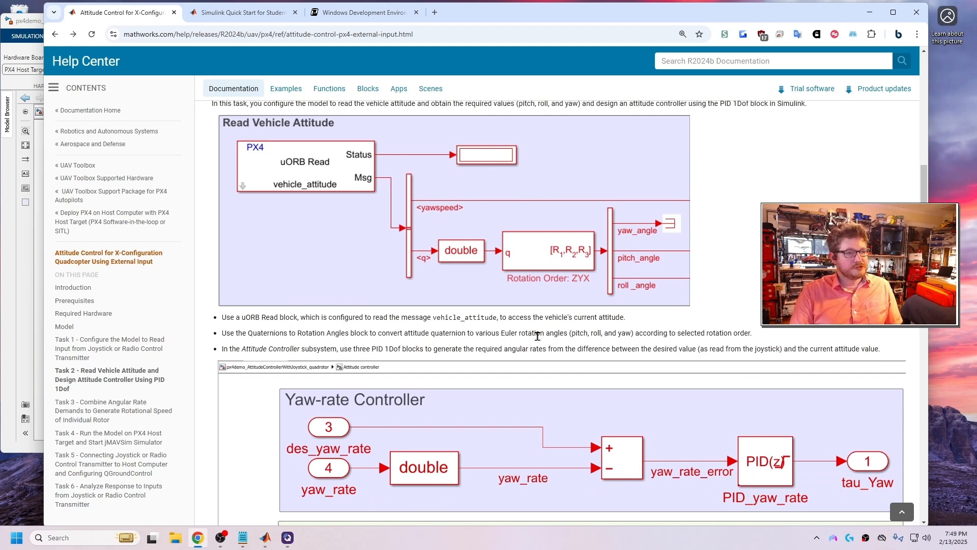
scroll(267, 339, down, 1)
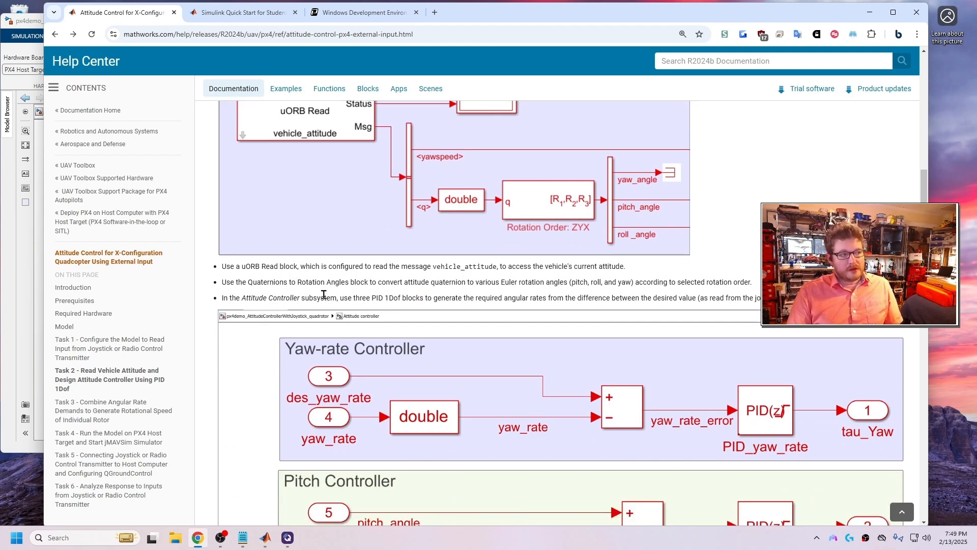
scroll(265, 297, down, 10)
scroll(563, 280, down, 3)
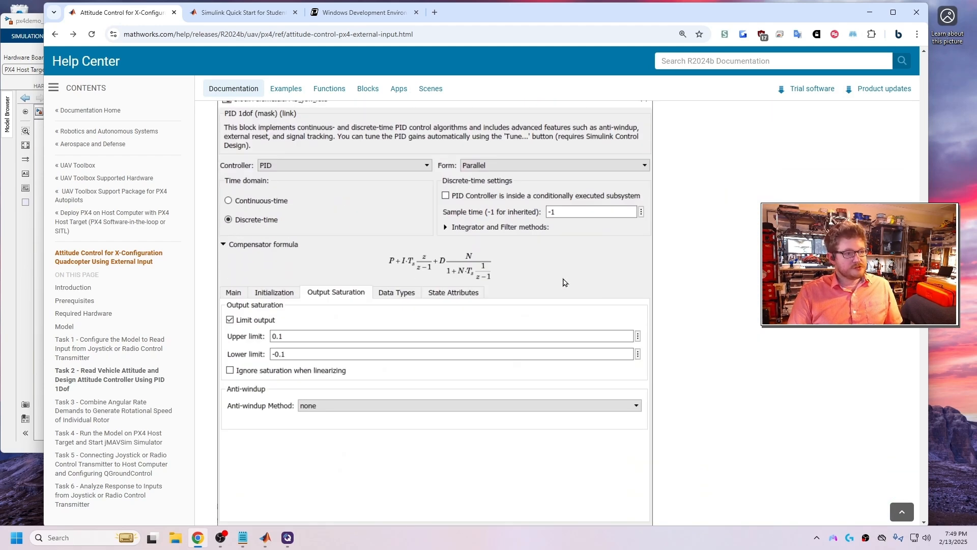
scroll(490, 365, down, 4)
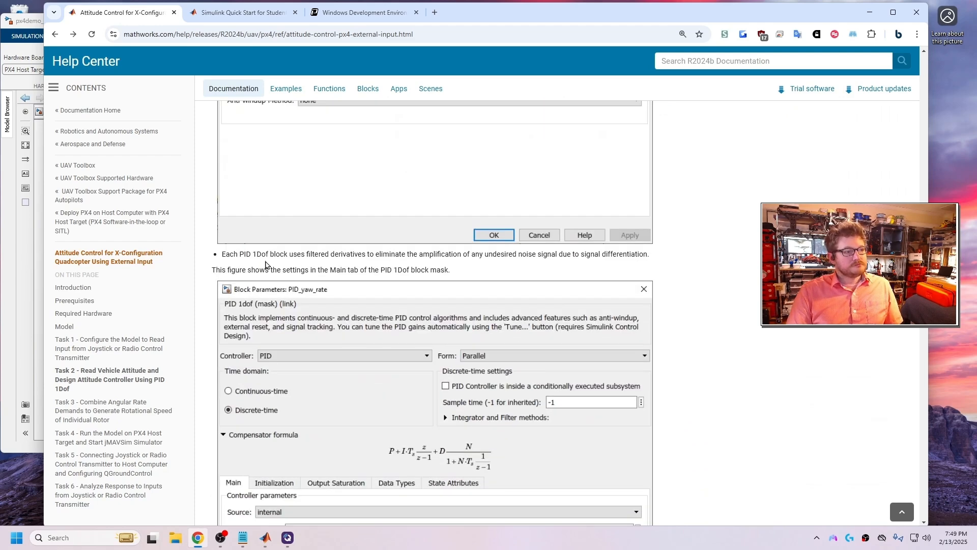
scroll(422, 326, down, 15)
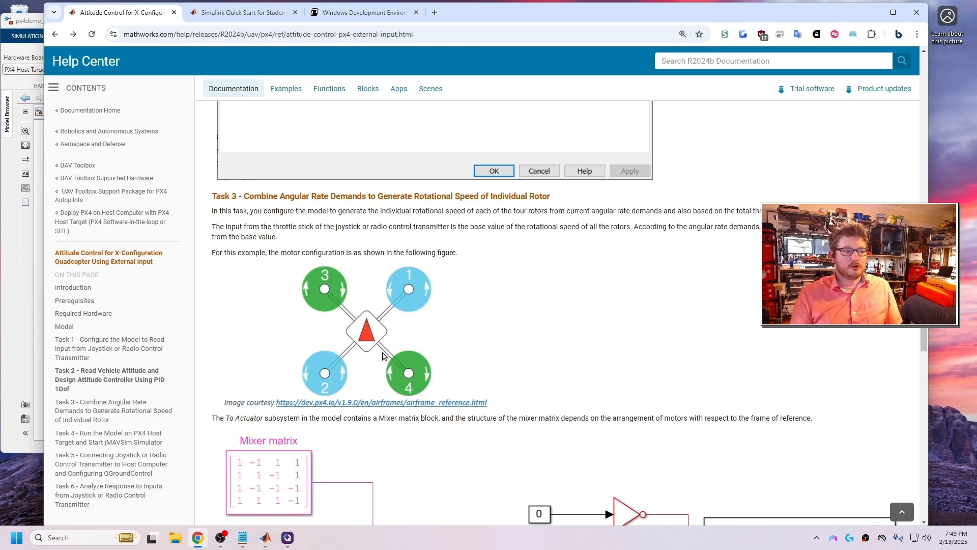
Read Task 3 on combining angular rate demands, covering the motor configuration figure and the To Actuator subsystem's mixer matrix
scroll(415, 280, down, 3)
scroll(366, 278, up, 2)
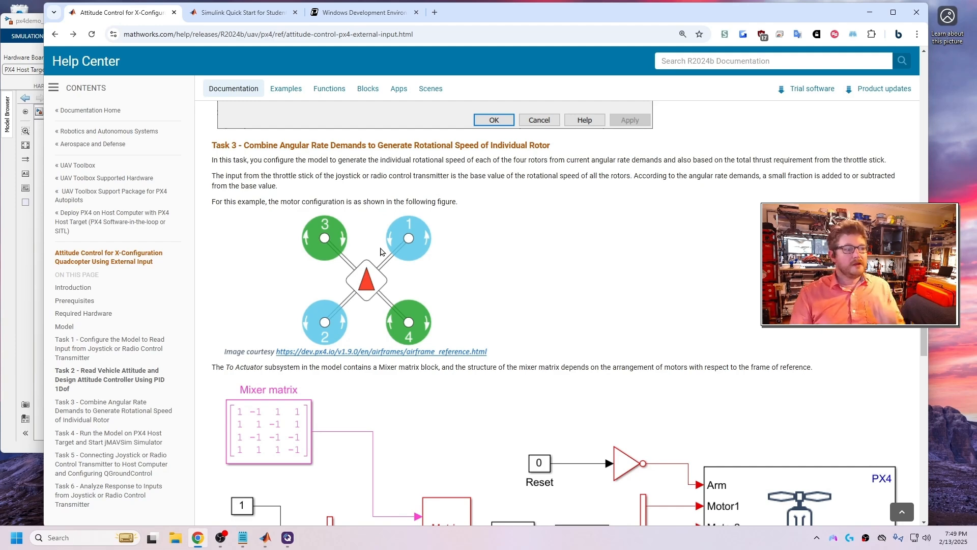
scroll(254, 367, down, 1)
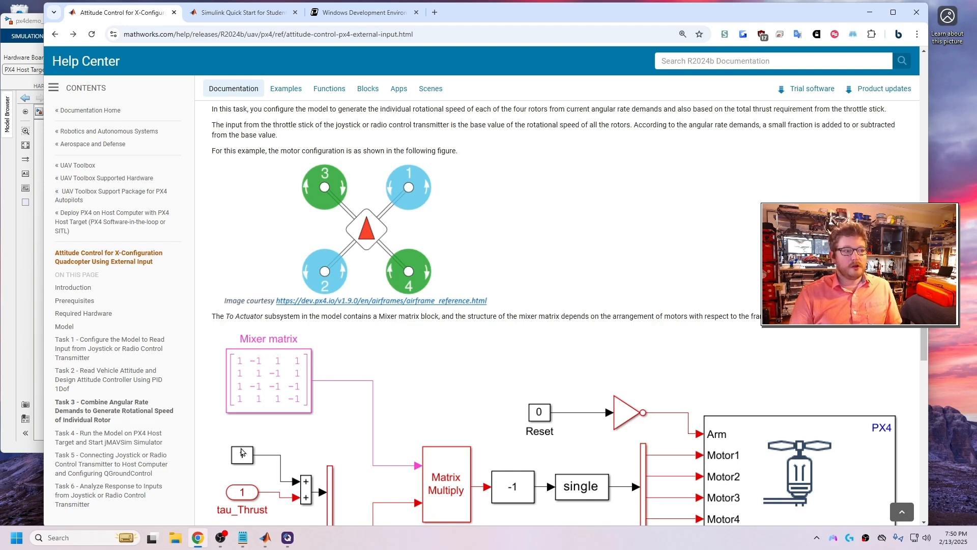
scroll(549, 390, up, 1)
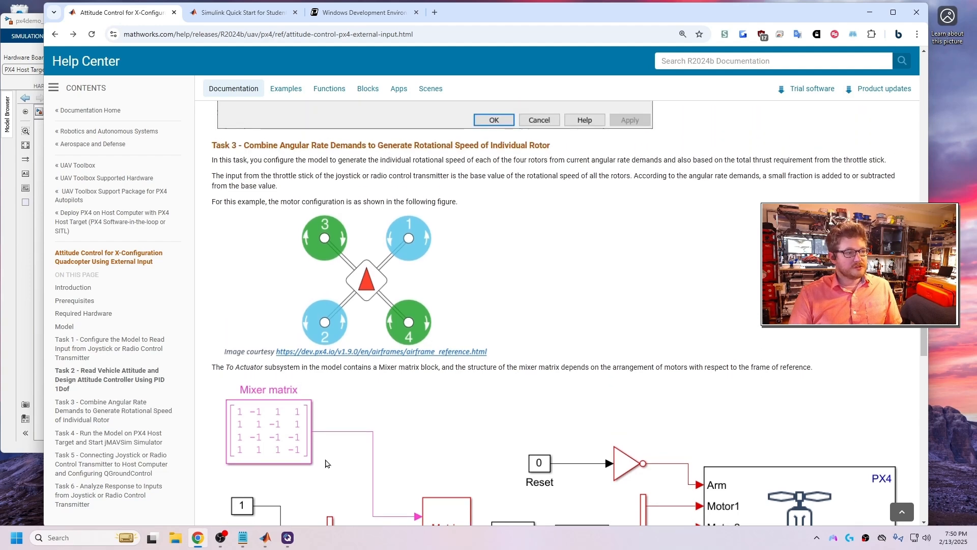
scroll(336, 431, down, 1)
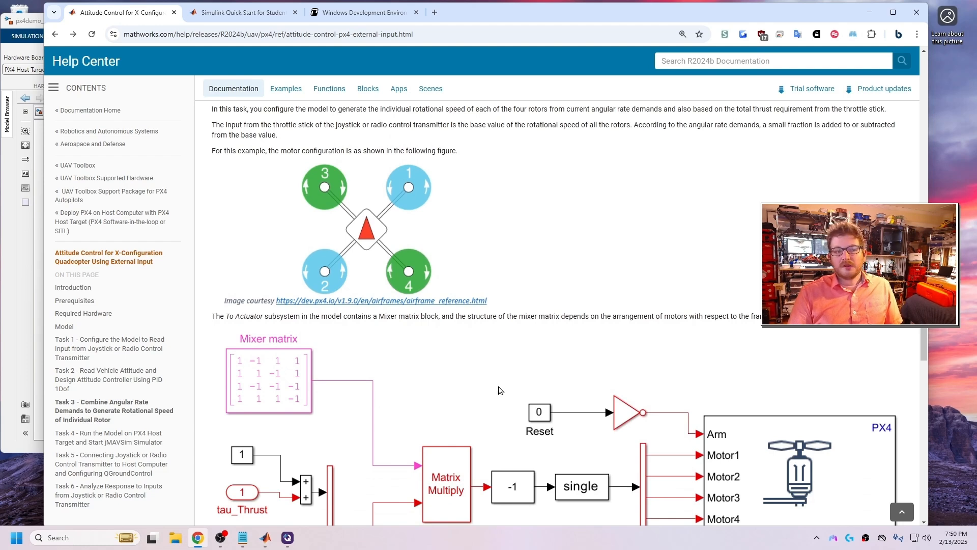
scroll(498, 390, down, 3)
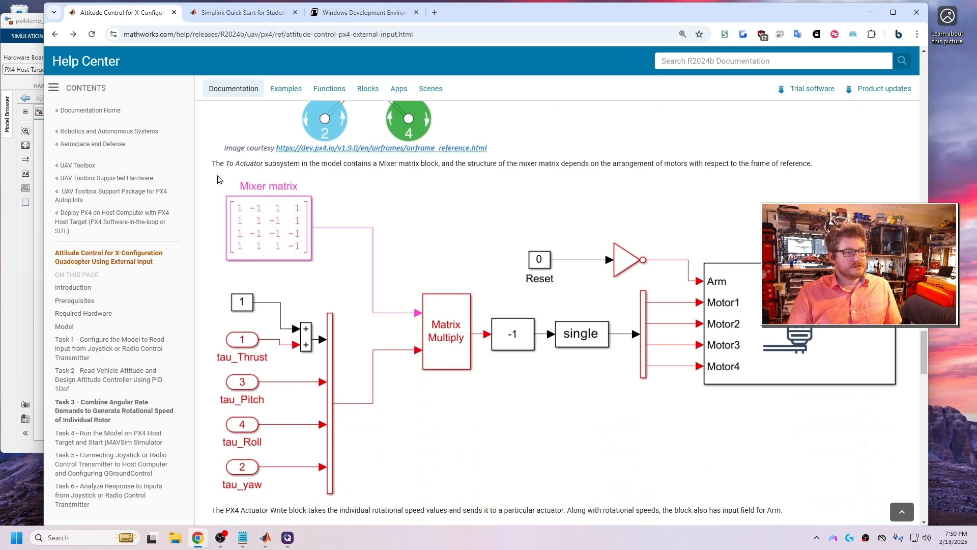
scroll(305, 218, up, 1)
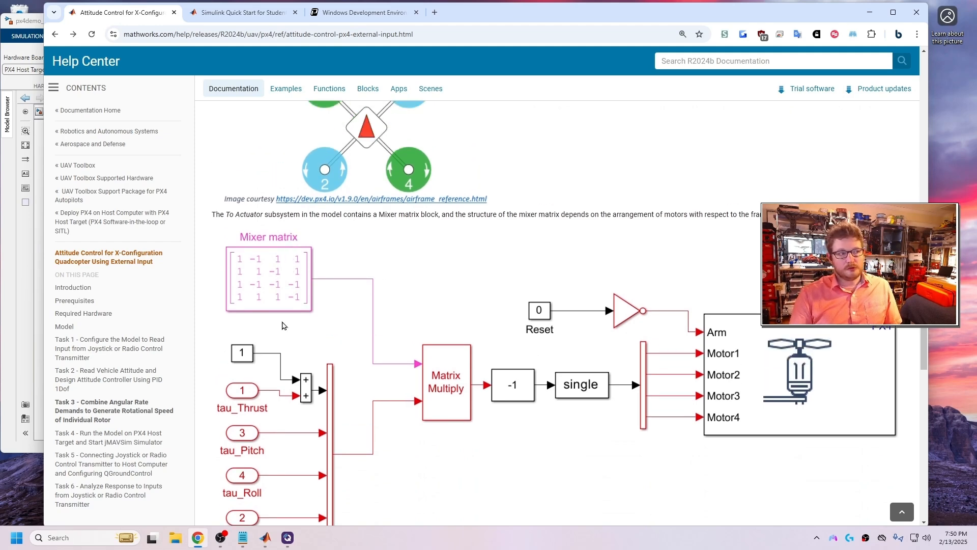
scroll(284, 326, up, 2)
scroll(265, 387, down, 2)
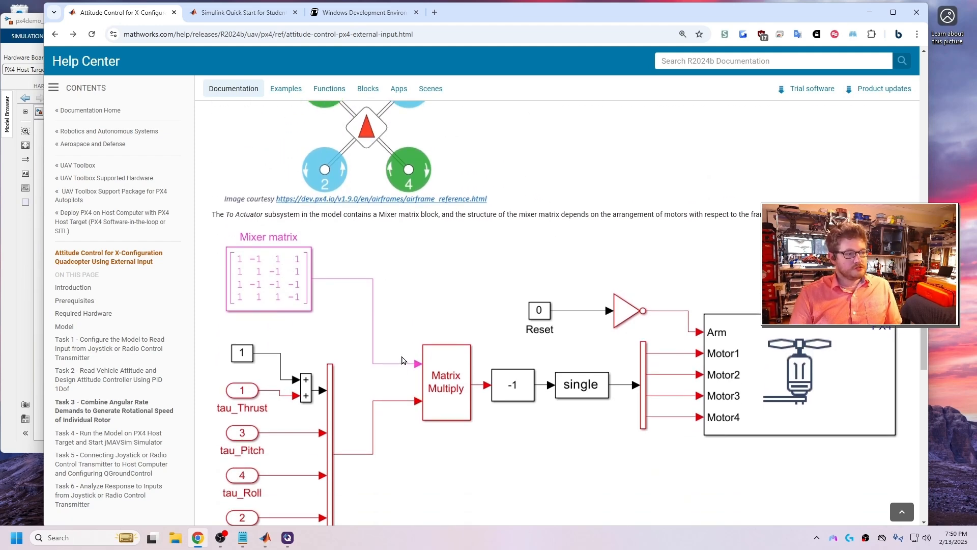
scroll(402, 360, down, 1)
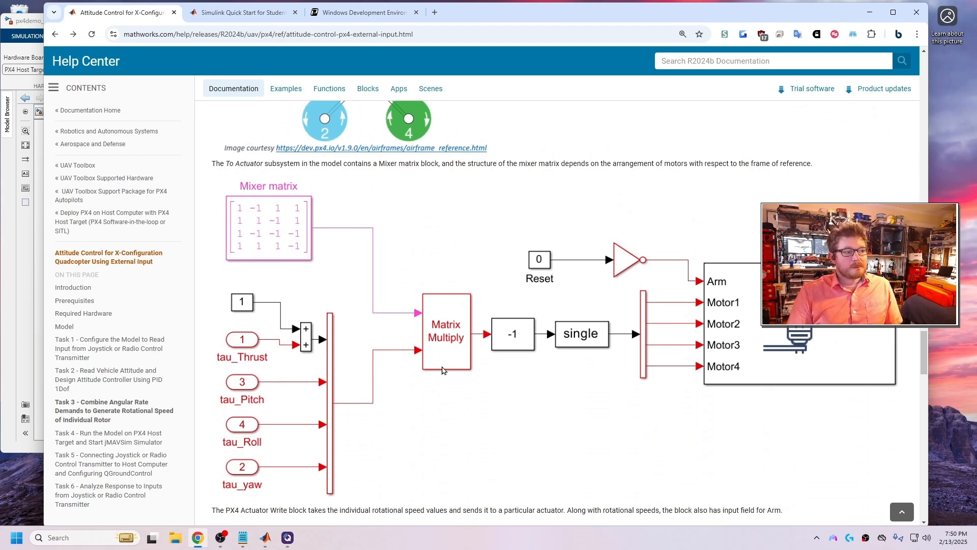
scroll(442, 370, down, 4)
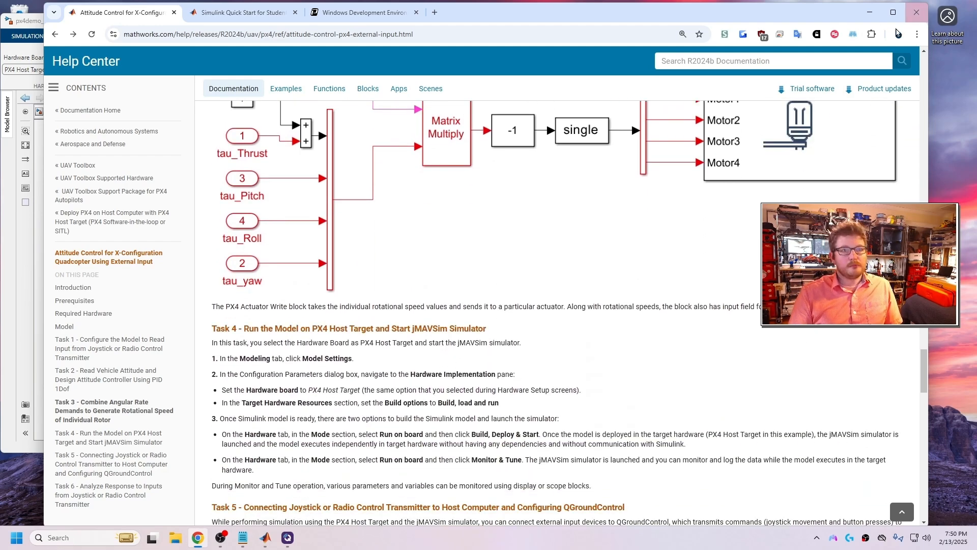
Switch to Simulink, open the To Actuator subsystem from the model's top level and examine its PX4 Actuator Write block
click(893, 12)
click(796, 68)
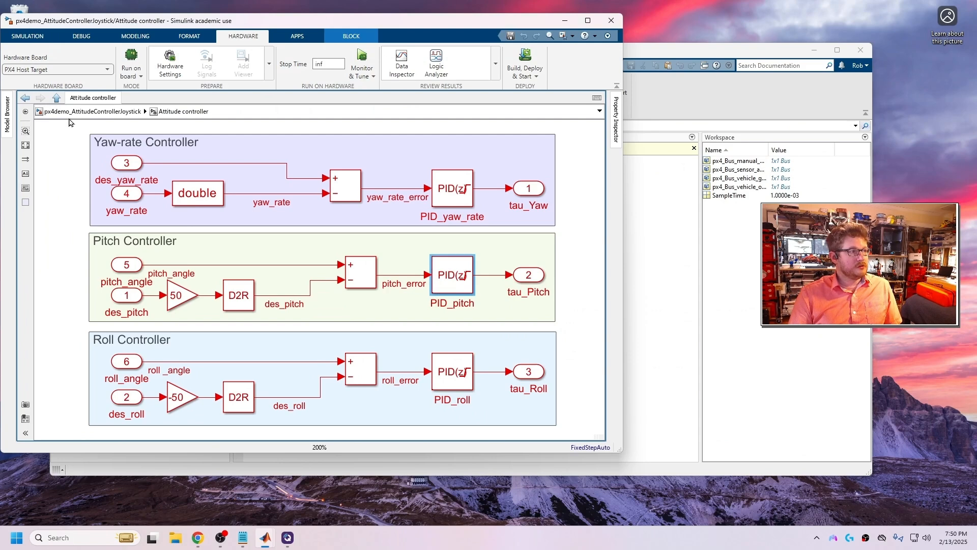
click(56, 98)
double_click(534, 214)
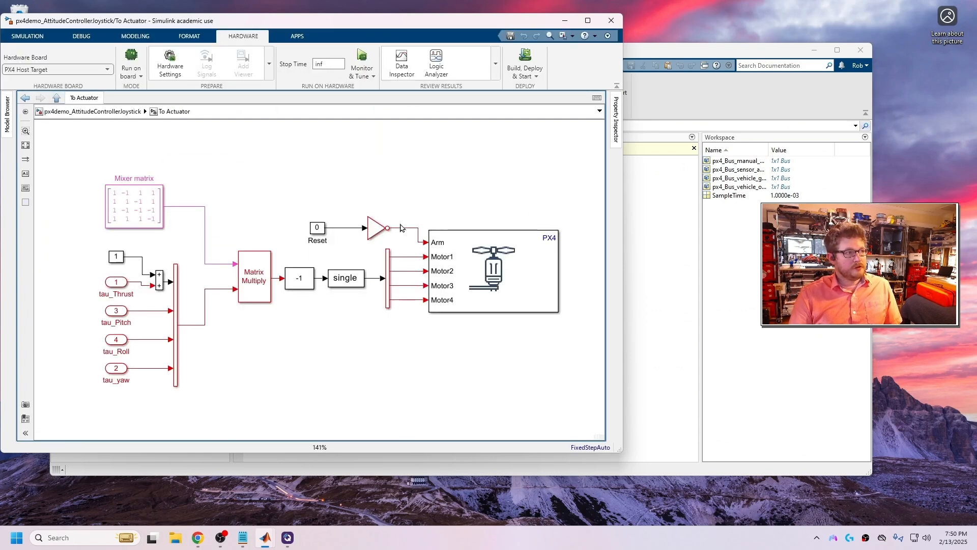
key(space)
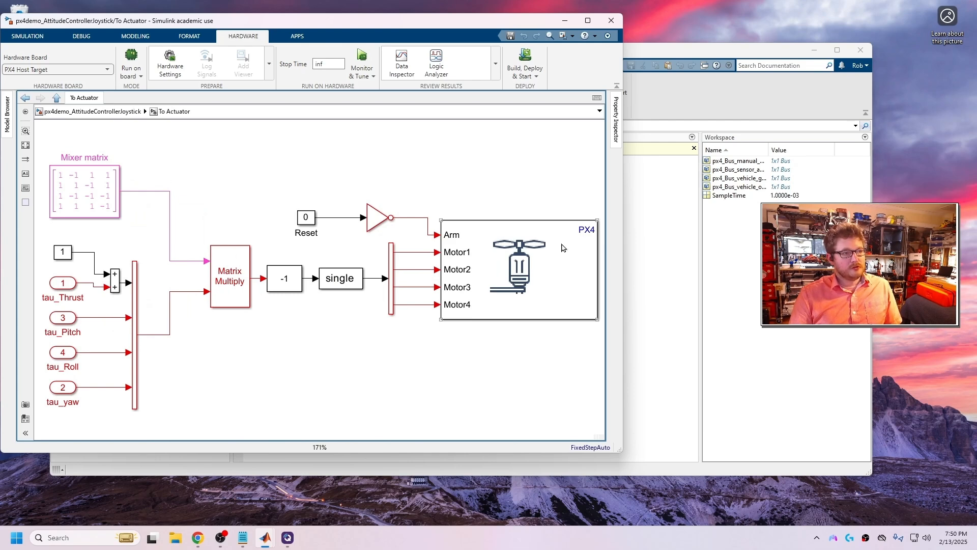
click(528, 248)
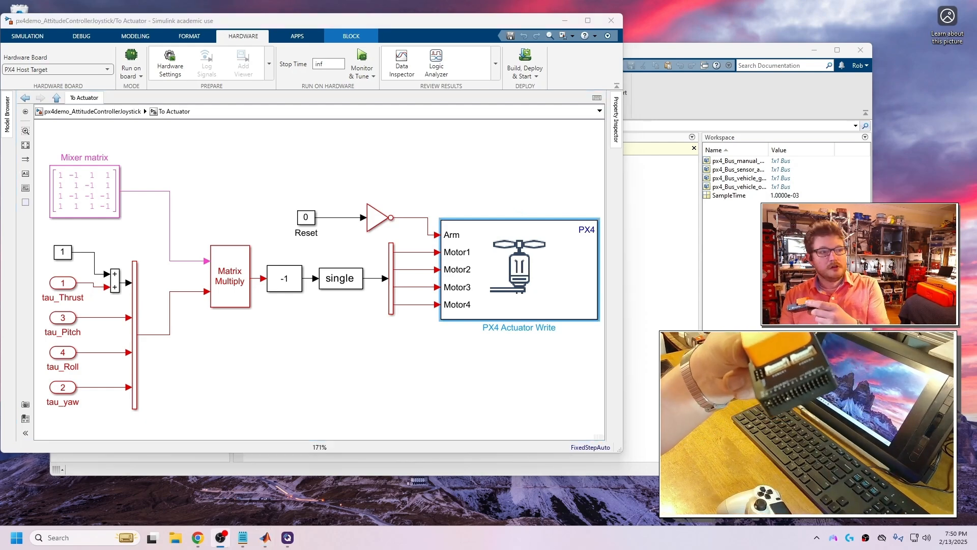
click(549, 225)
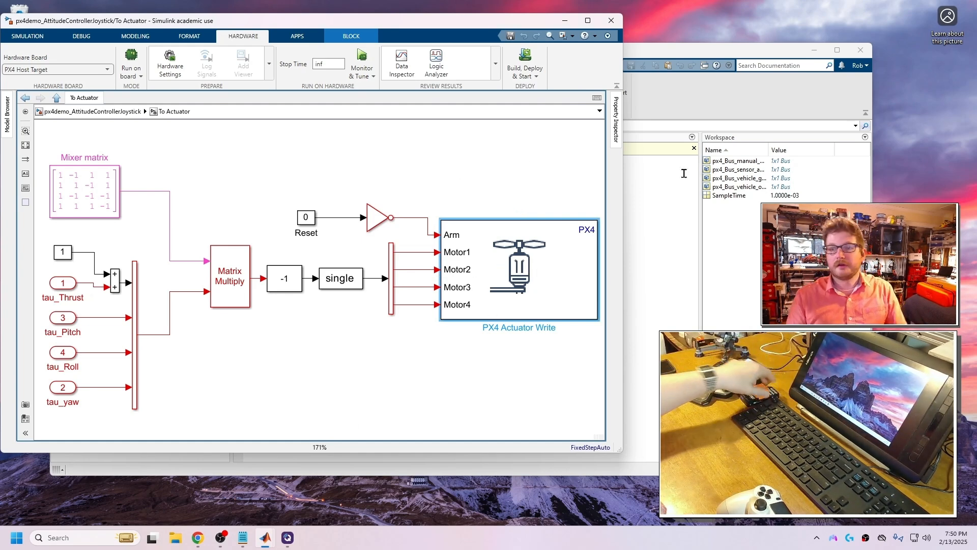
click(487, 165)
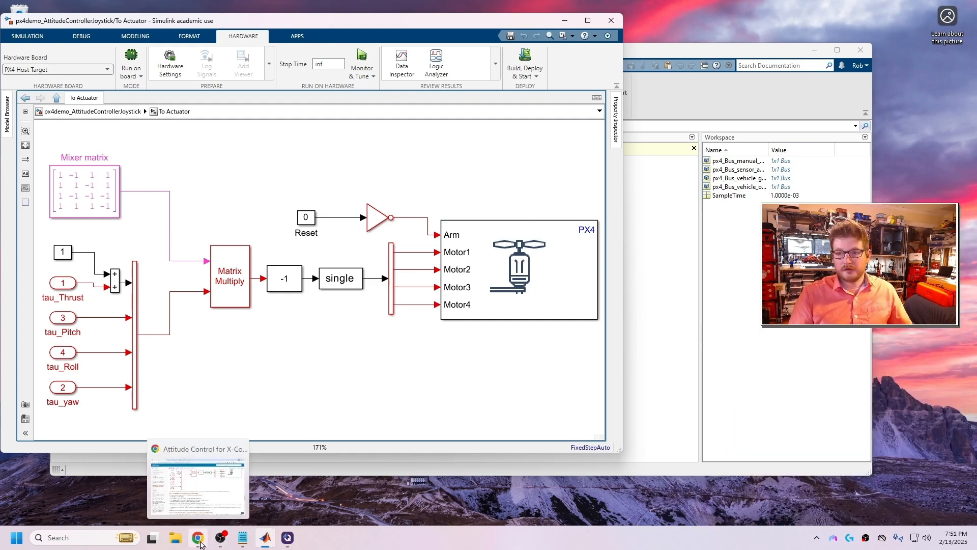
Return to the example page in Chrome and read Task 4 on running the model on PX4 Host Target and starting the jMAVSim simulator
click(200, 543)
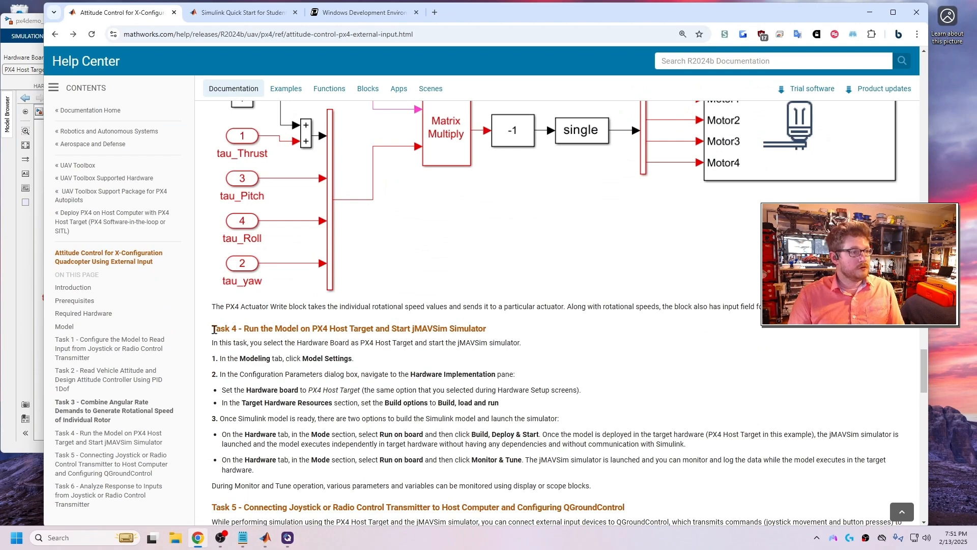
drag(241, 329, 471, 329)
click(459, 329)
drag(390, 328, 497, 330)
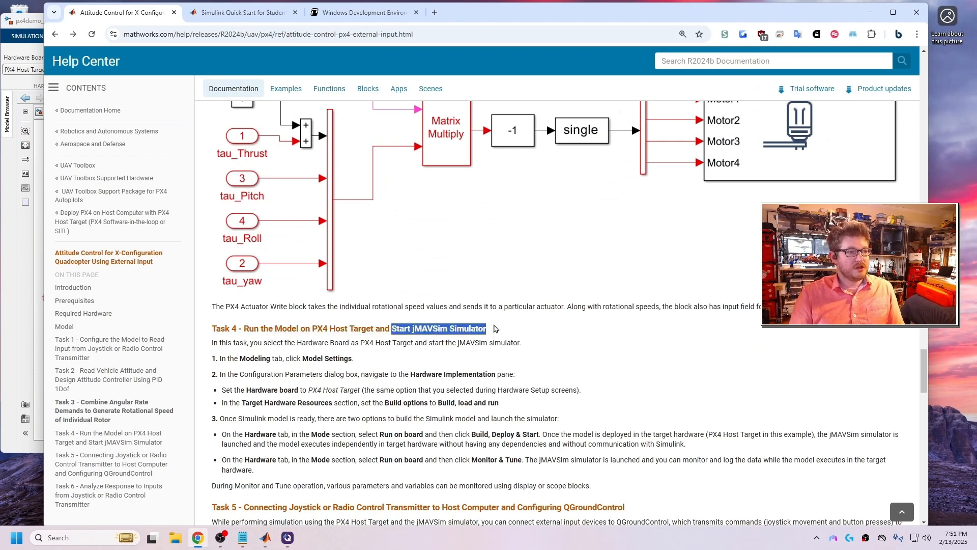
click(423, 326)
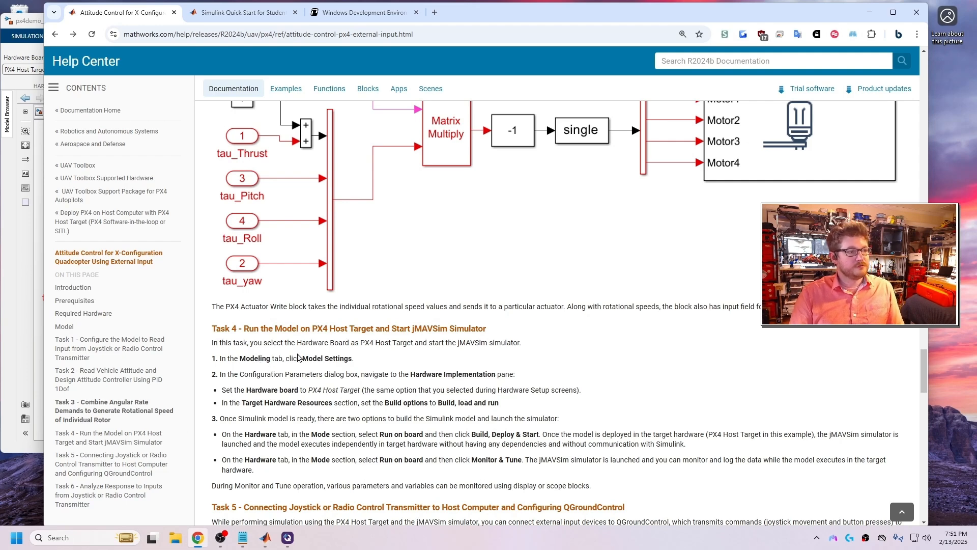
Snap the documentation window to the right half of the screen and hide the page's contents sidebar
drag(566, 16, 631, 109)
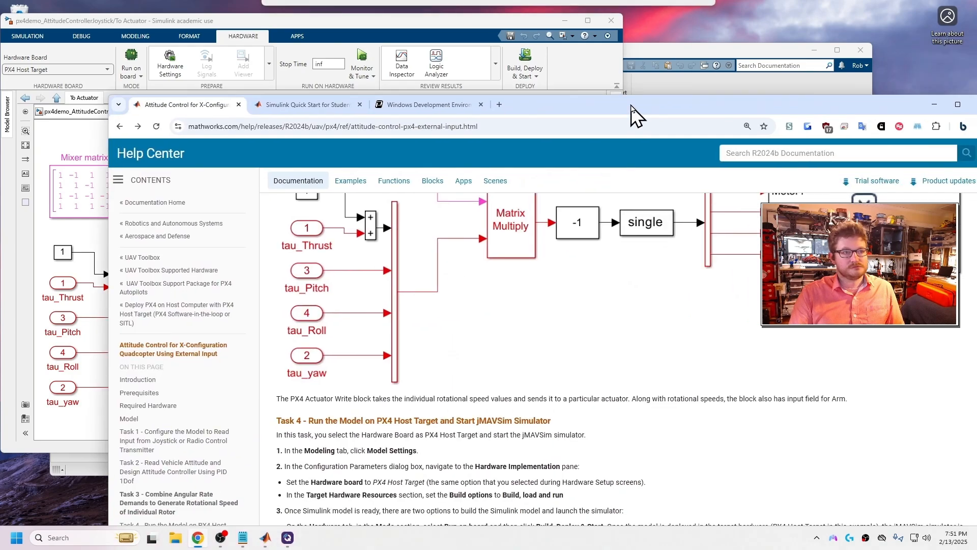
key(super+Right)
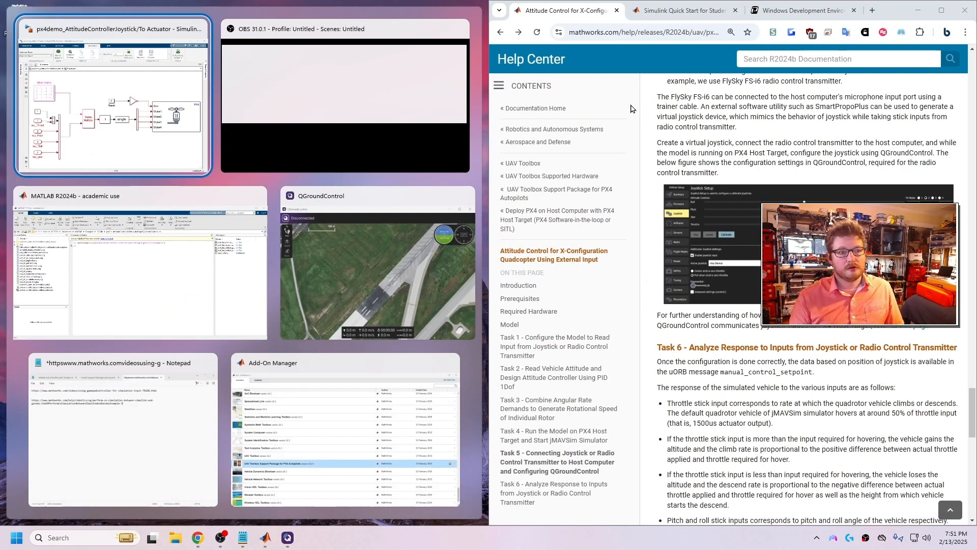
click(684, 417)
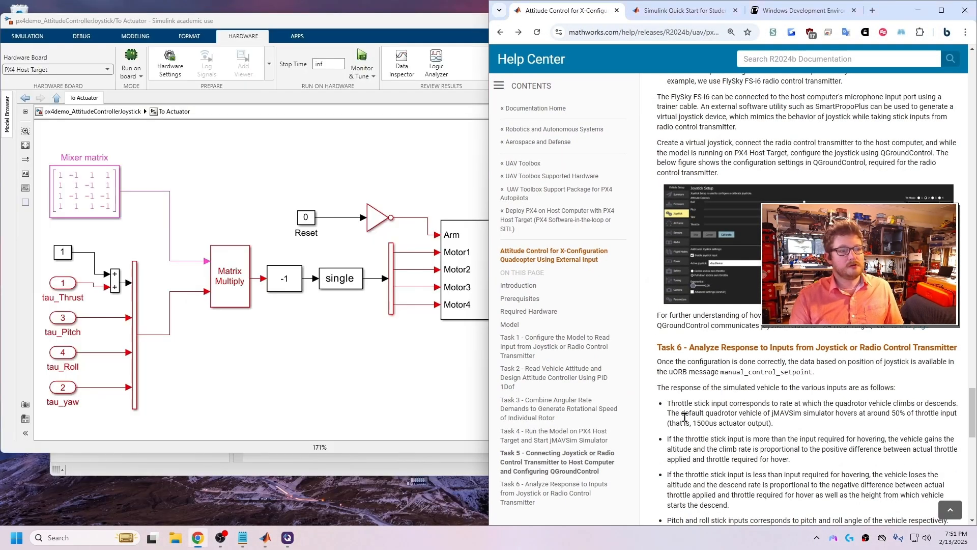
click(498, 83)
scroll(497, 84, up, 5)
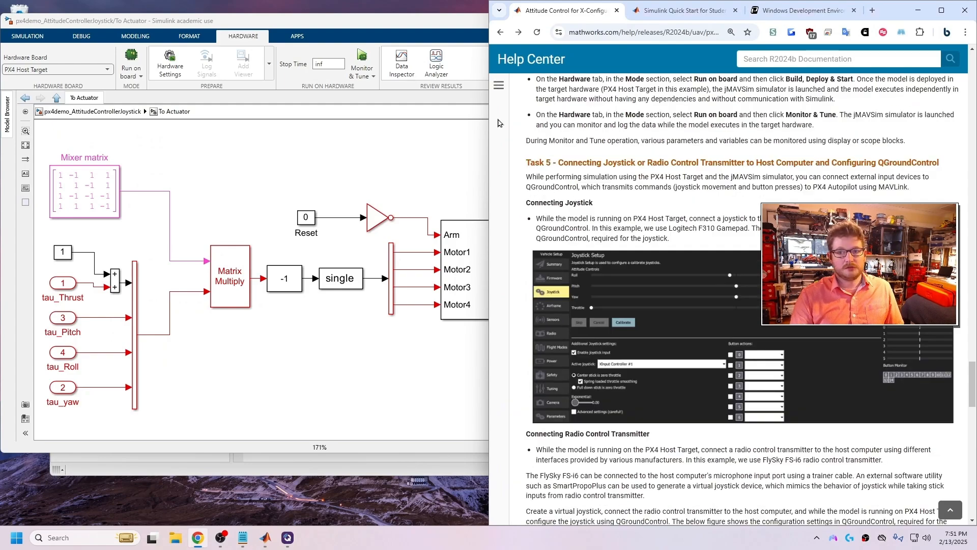
Tile the Simulink window beside a narrowed documentation window and return to the model's top level
drag(488, 148, 556, 151)
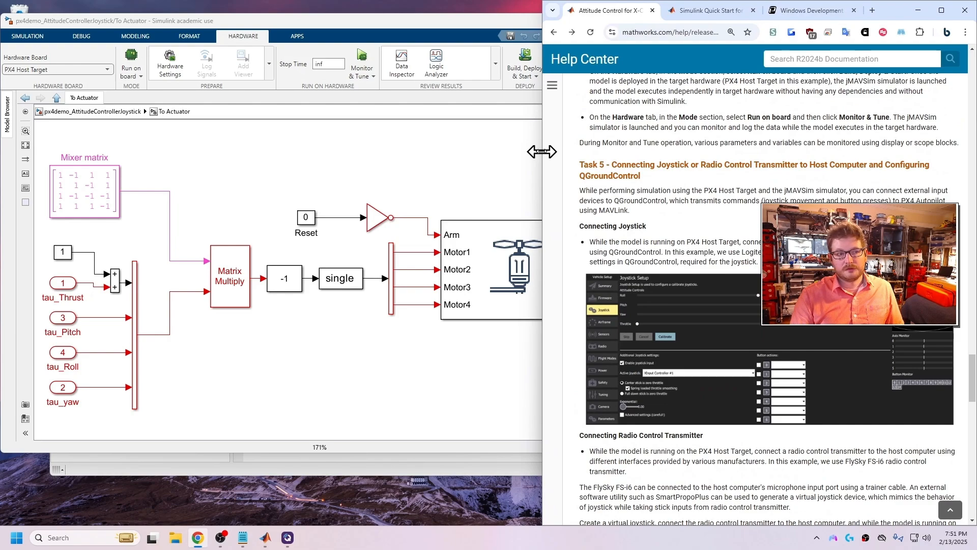
drag(541, 151, 582, 159)
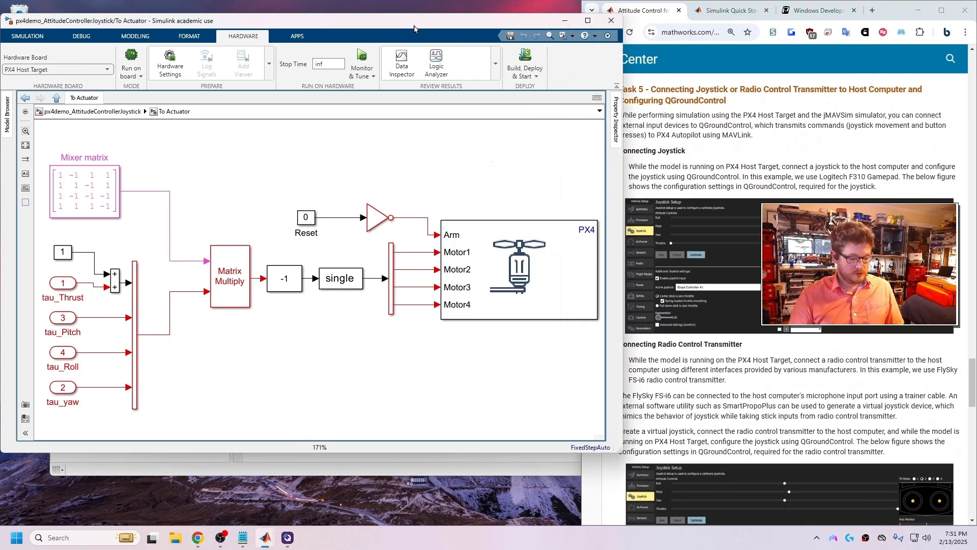
key(super+Left)
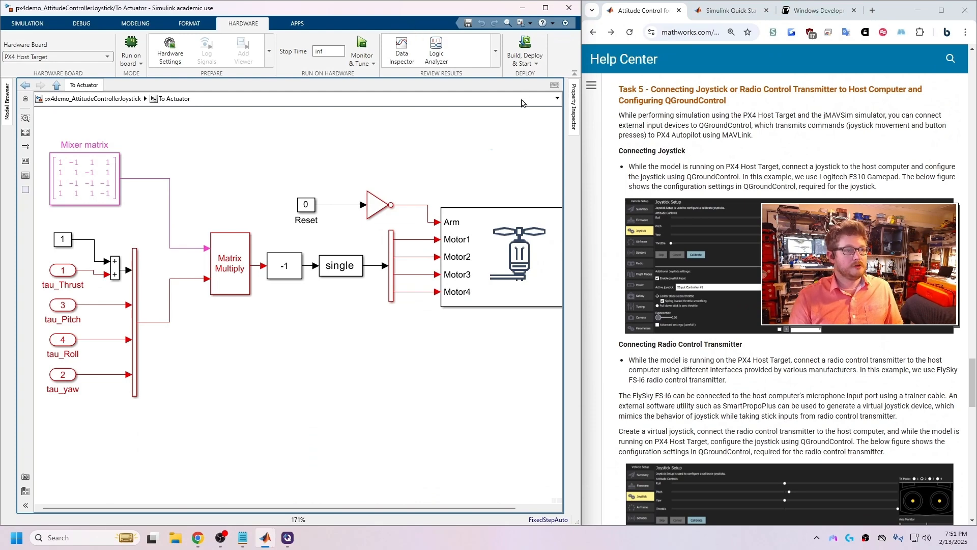
click(57, 85)
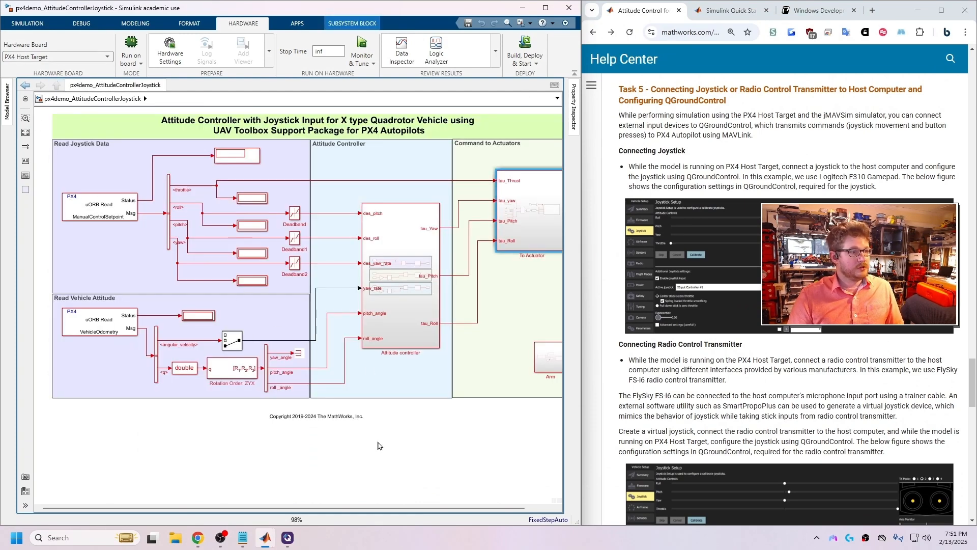
Find the start of the Task 4 instructions in the documentation and open the Simulink model's configuration parameters as described there
click(787, 336)
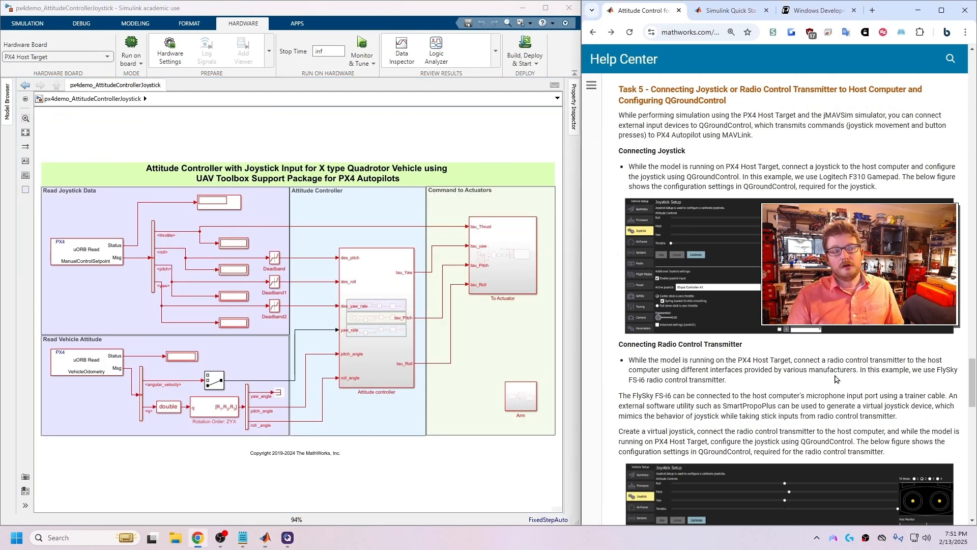
scroll(794, 356, up, 8)
scroll(657, 288, up, 2)
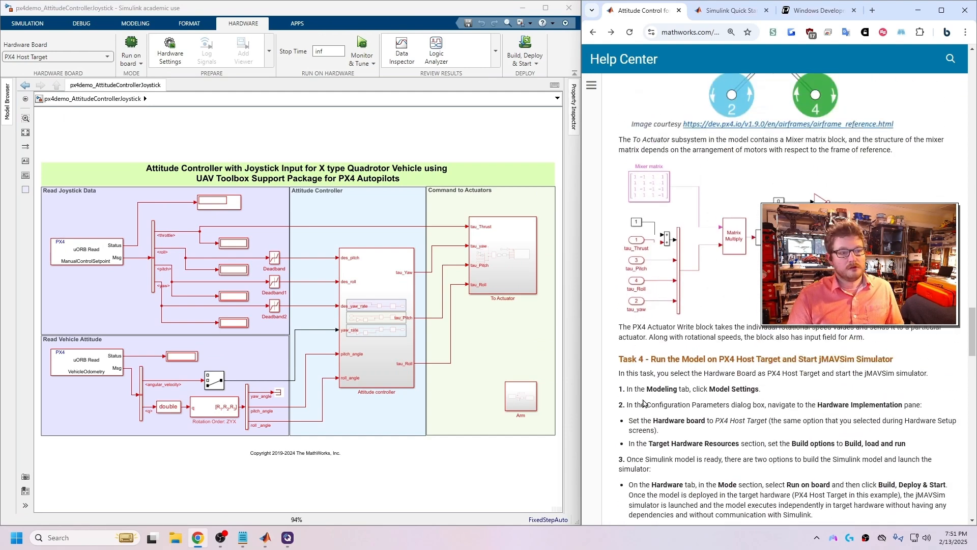
drag(627, 389, 690, 389)
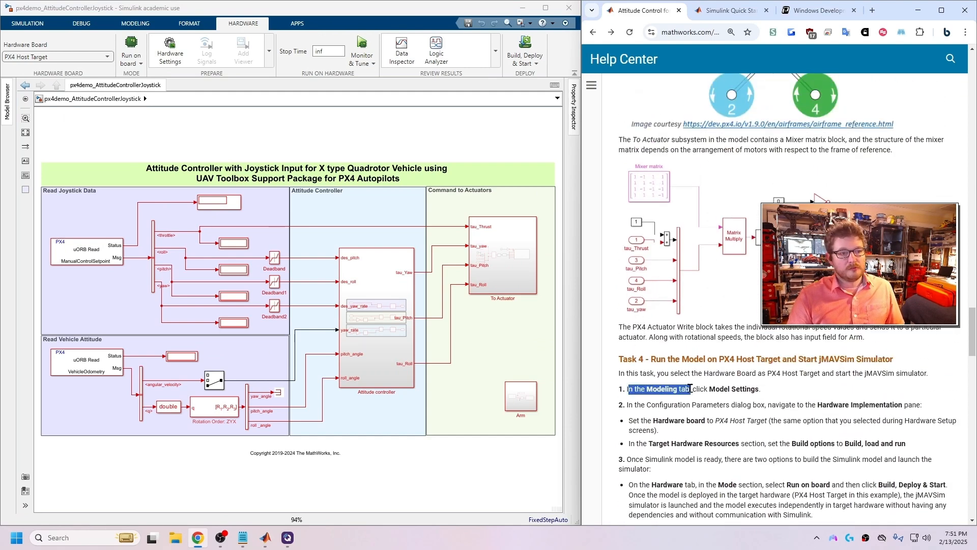
click(135, 23)
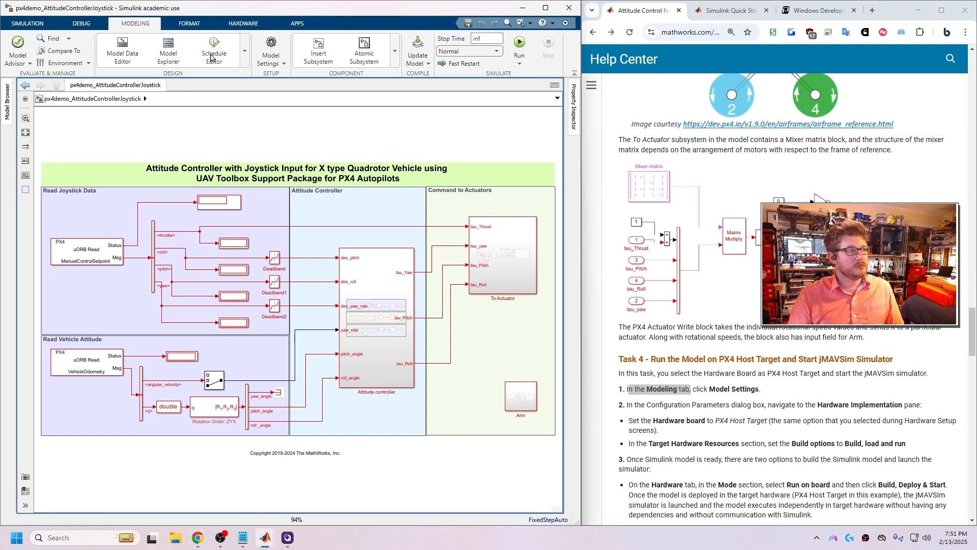
click(270, 45)
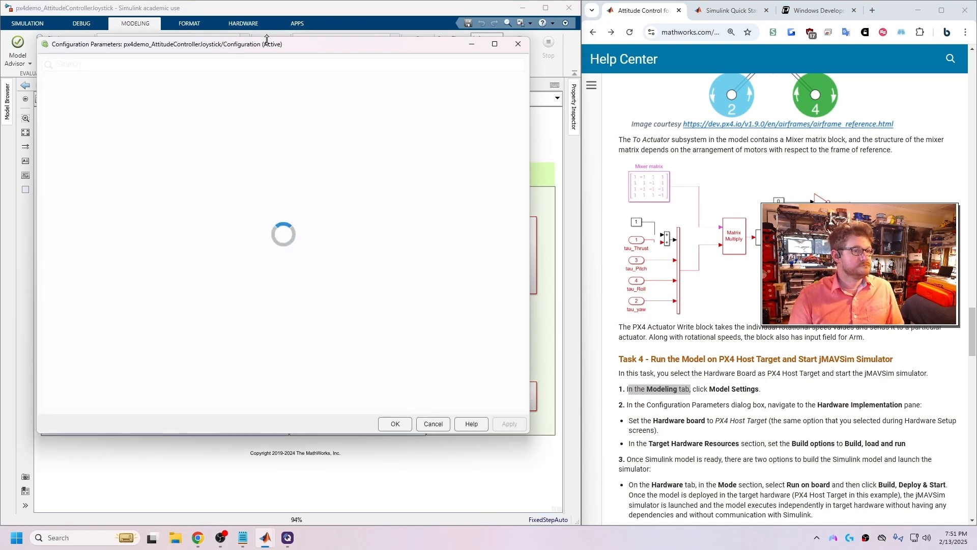
Check in the Hardware Implementation settings that the hardware board is PX4 Host Target, as Task 4 requires
click(706, 402)
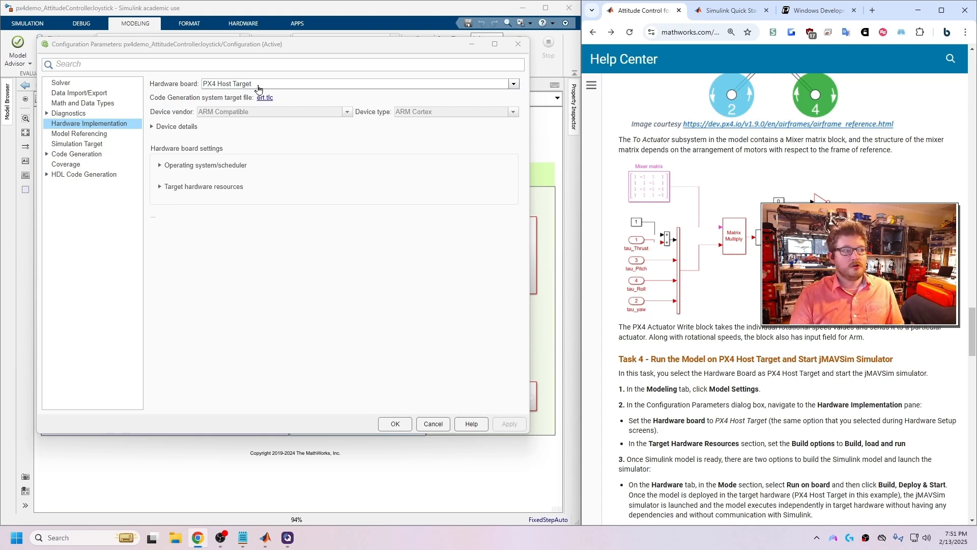
click(318, 85)
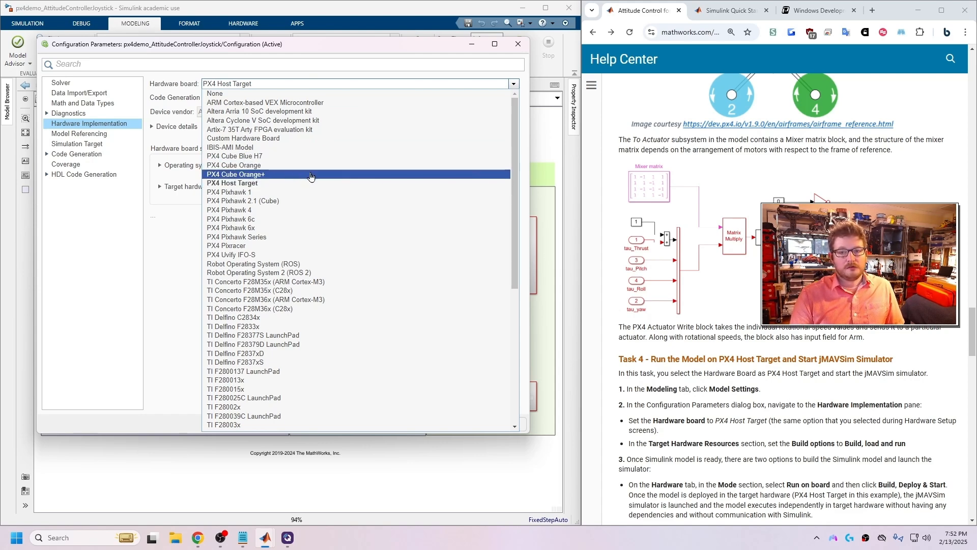
click(274, 84)
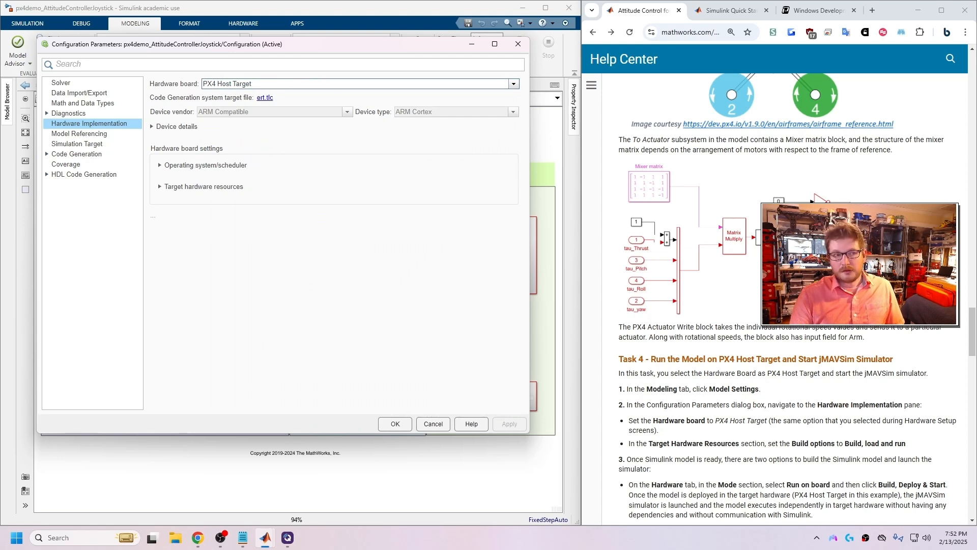
click(769, 390)
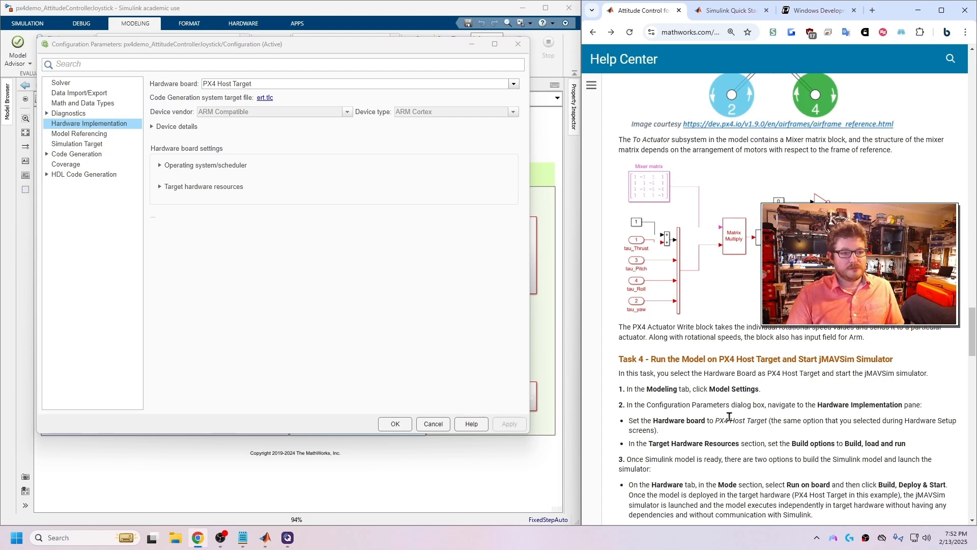
Expand the target hardware resources, choose jMAVSim as the simulator in the build options, and accept the configuration
click(182, 185)
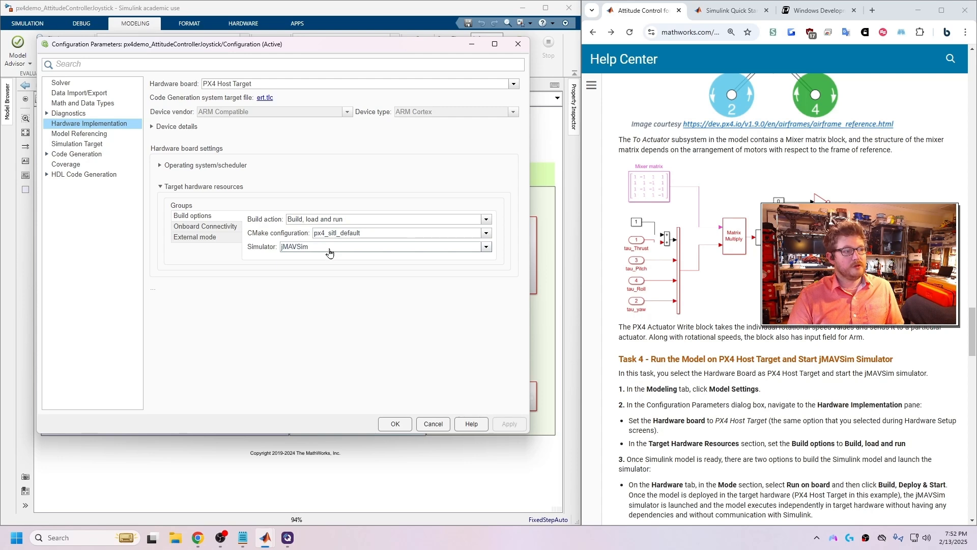
click(352, 248)
click(368, 256)
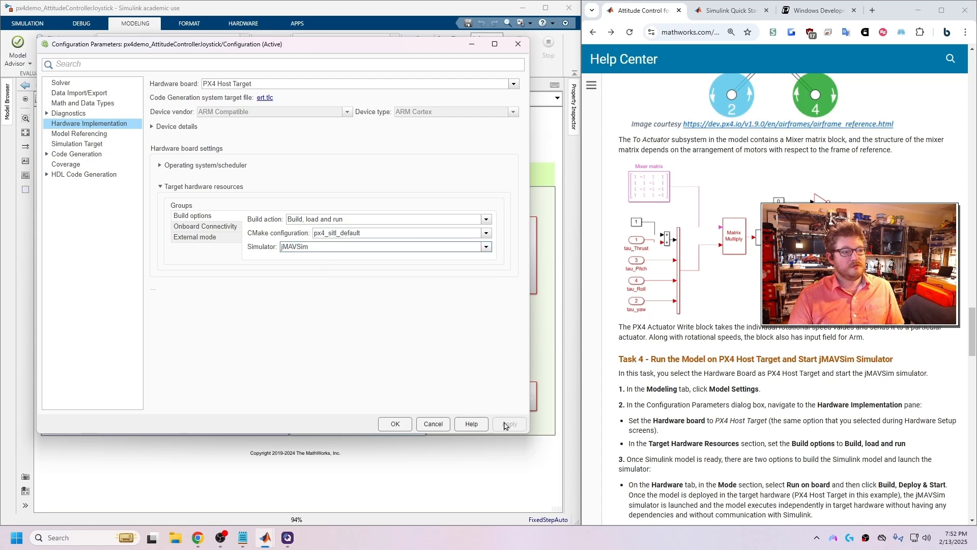
click(390, 424)
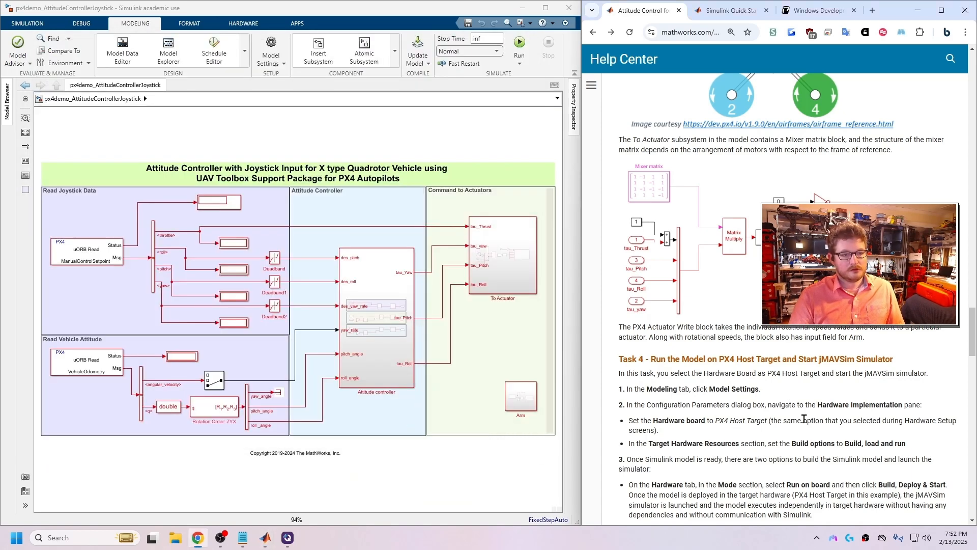
Set the model's hardware mode to Run on board (External mode), following step 3 of Task 4
click(257, 23)
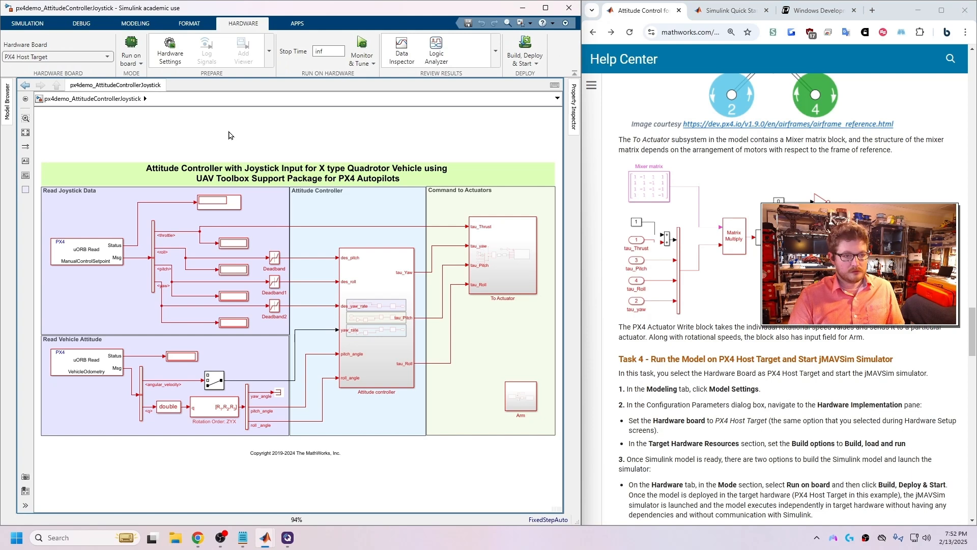
scroll(778, 417, down, 1)
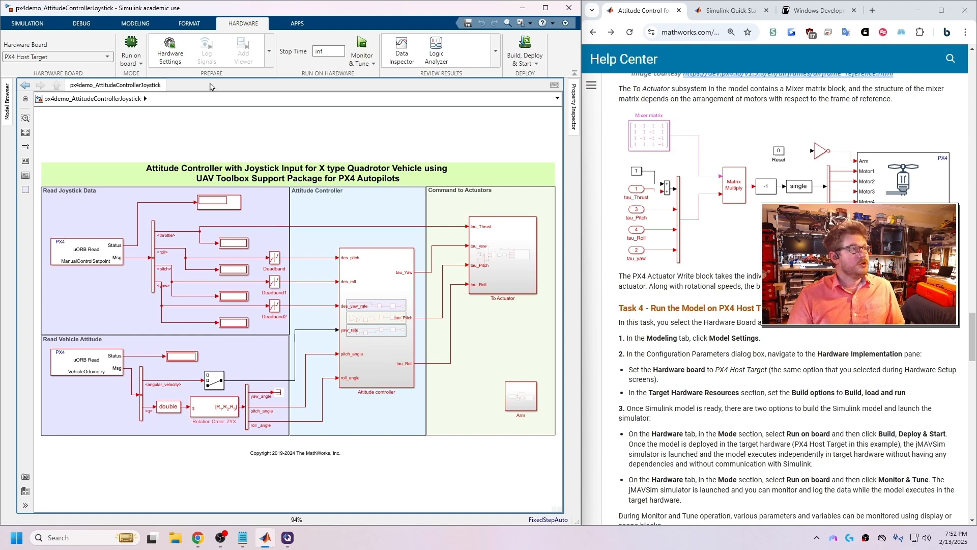
click(136, 55)
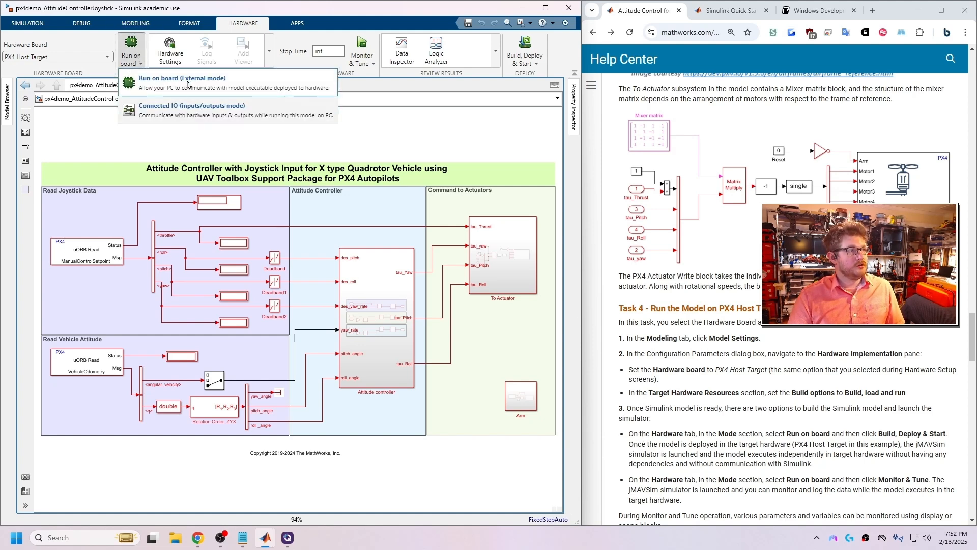
click(186, 82)
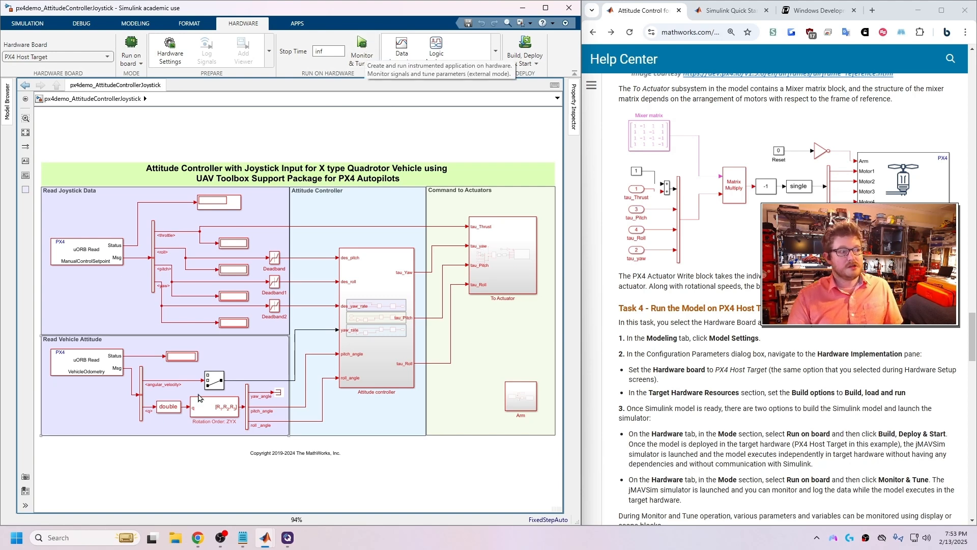
Read Task 4's Monitor & Tune option, start Monitor & Tune for the model, and show the build diagnostics
click(357, 276)
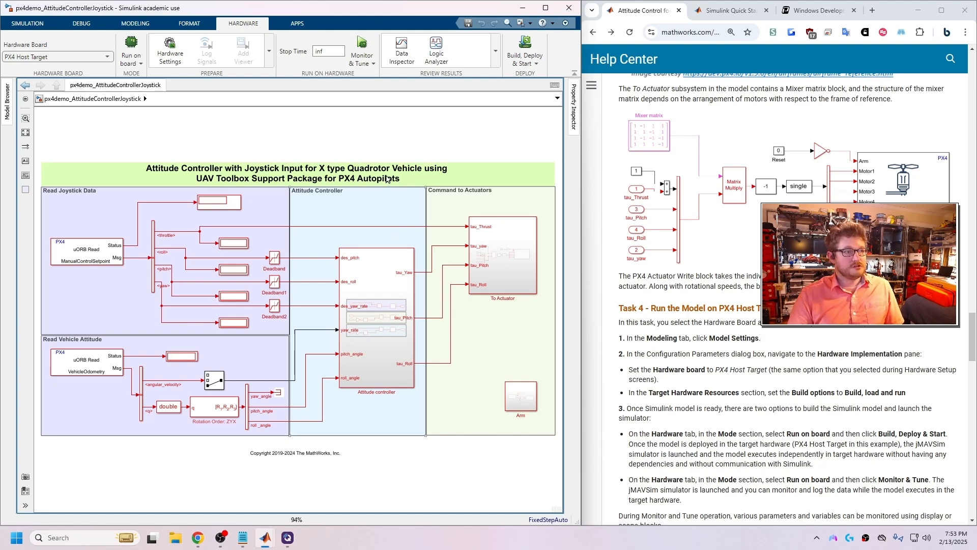
scroll(625, 327, down, 2)
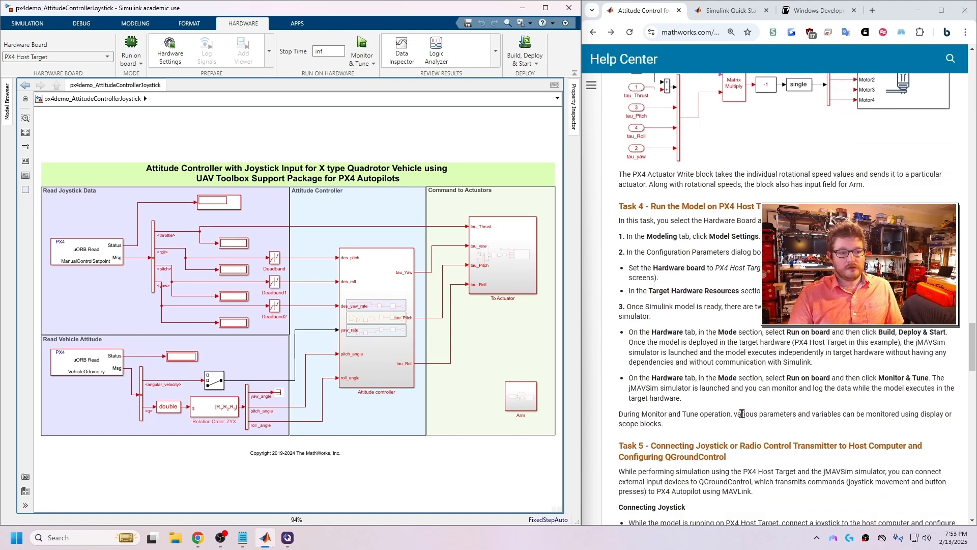
drag(860, 406, 632, 377)
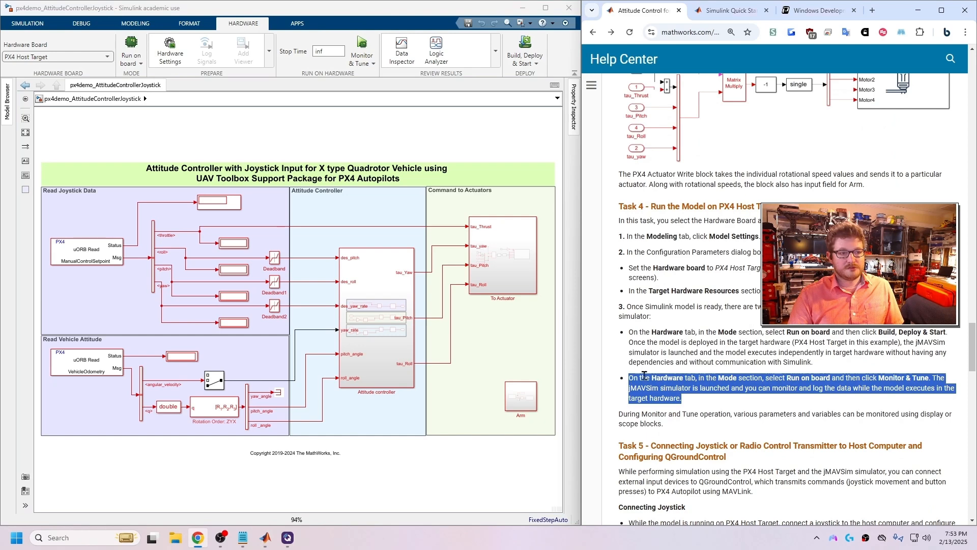
click(712, 406)
click(356, 45)
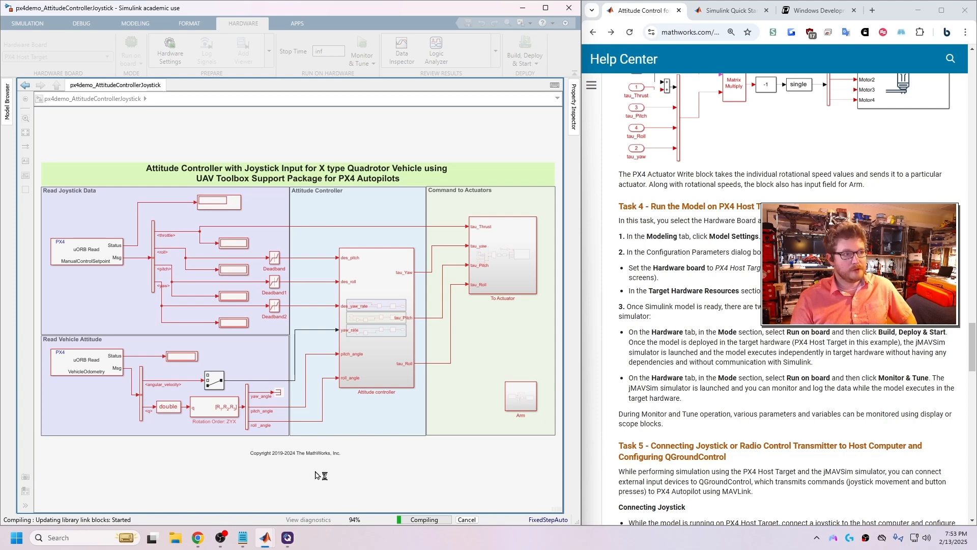
click(308, 520)
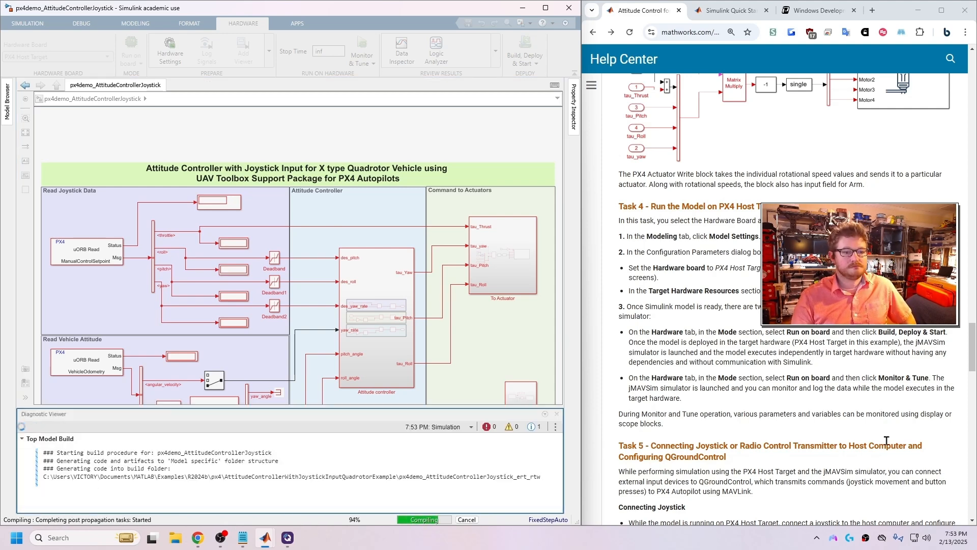
Read the Connecting Joystick part of Task 5 and check QGroundControl while the model builds
scroll(887, 441, down, 1)
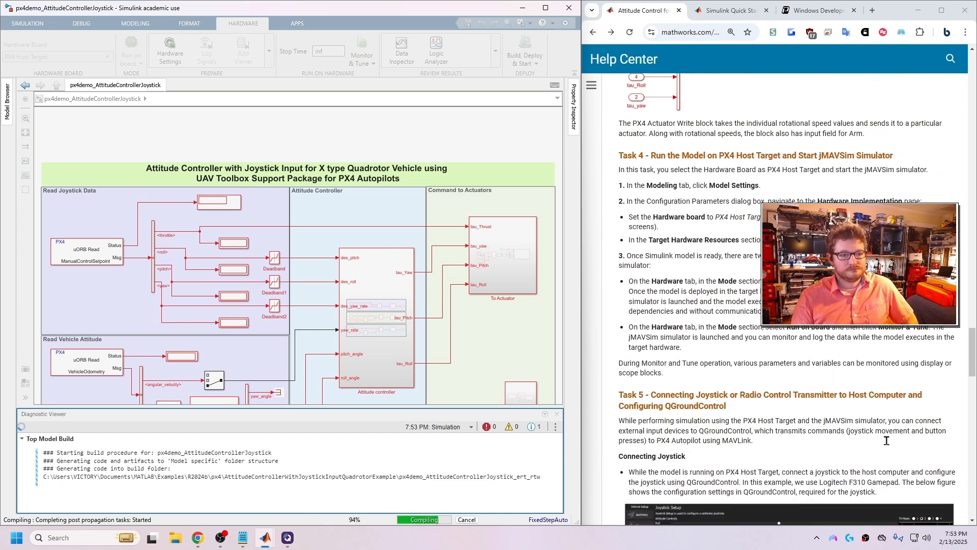
drag(620, 461, 693, 461)
click(693, 460)
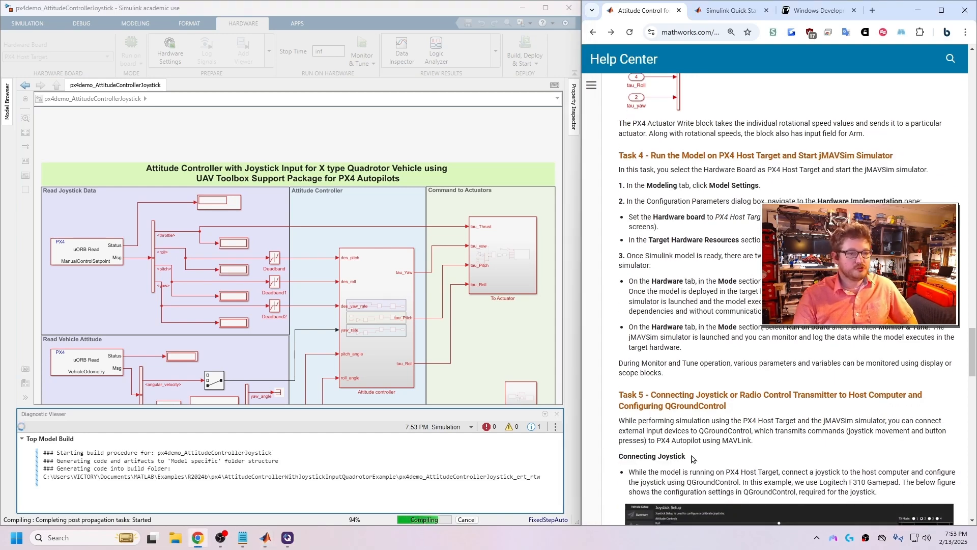
click(289, 539)
click(288, 538)
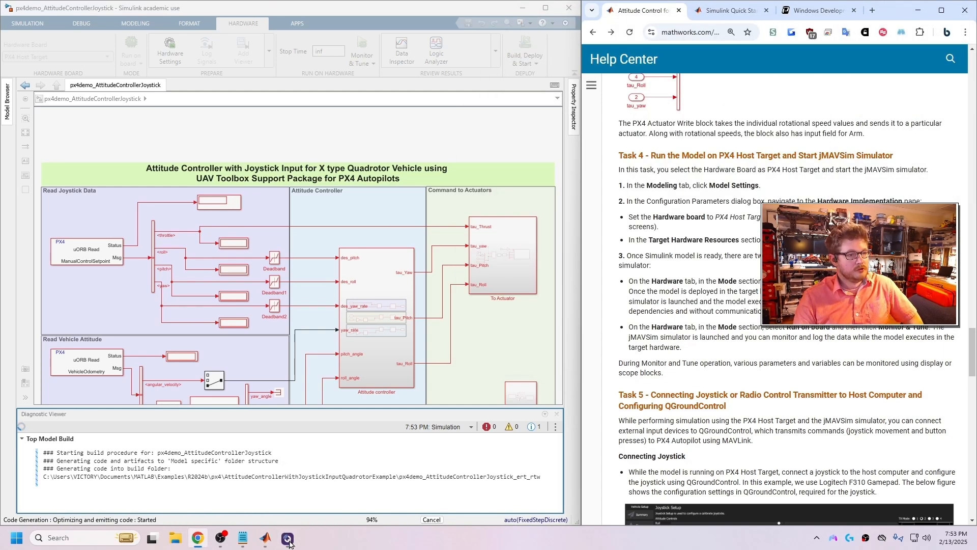
scroll(780, 397, down, 1)
scroll(781, 397, up, 3)
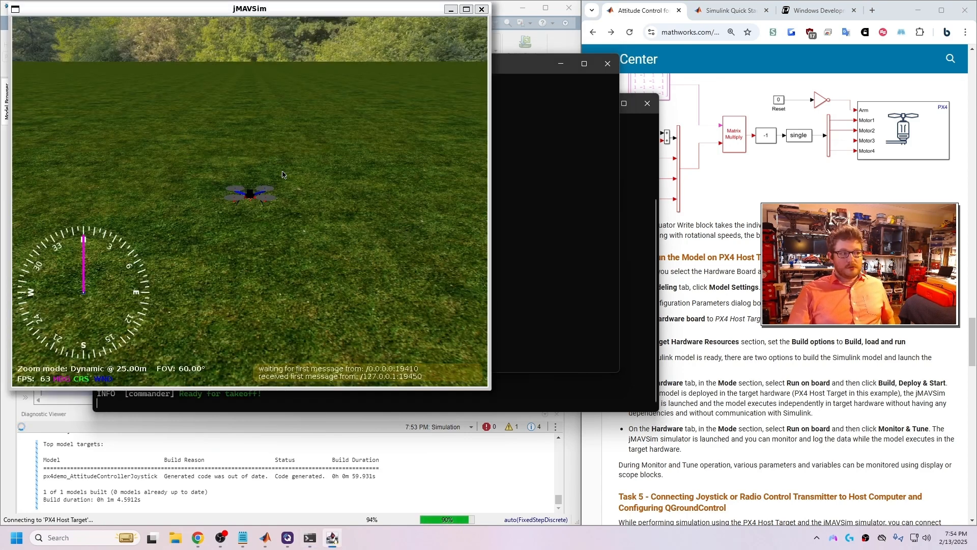
Switch to QGroundControl, connect the wsl communication link from the application settings, and return to the fly view
click(291, 543)
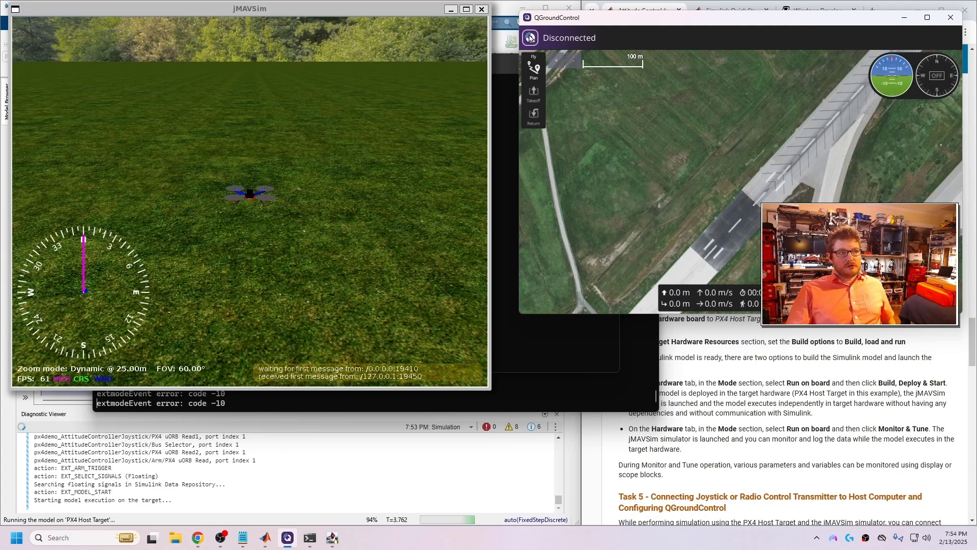
click(530, 38)
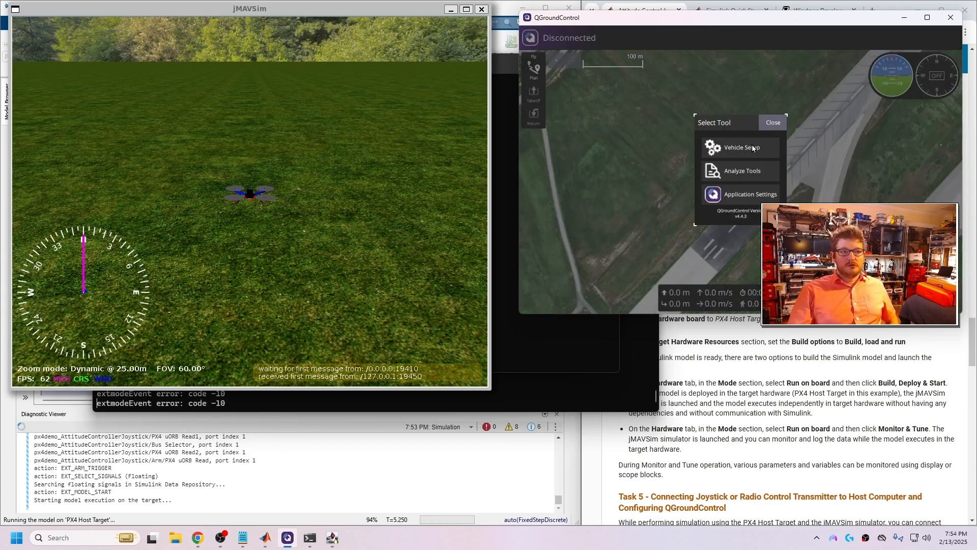
click(759, 197)
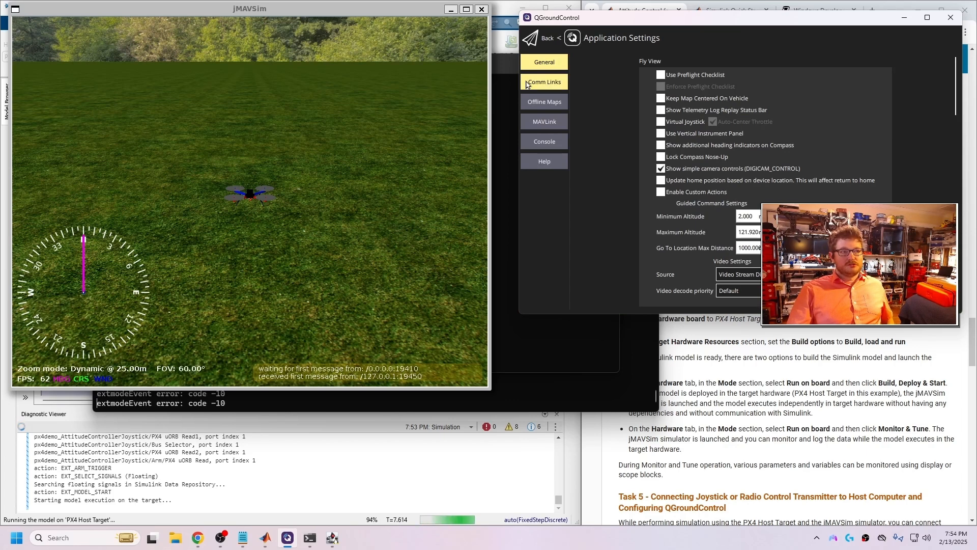
click(530, 87)
click(747, 58)
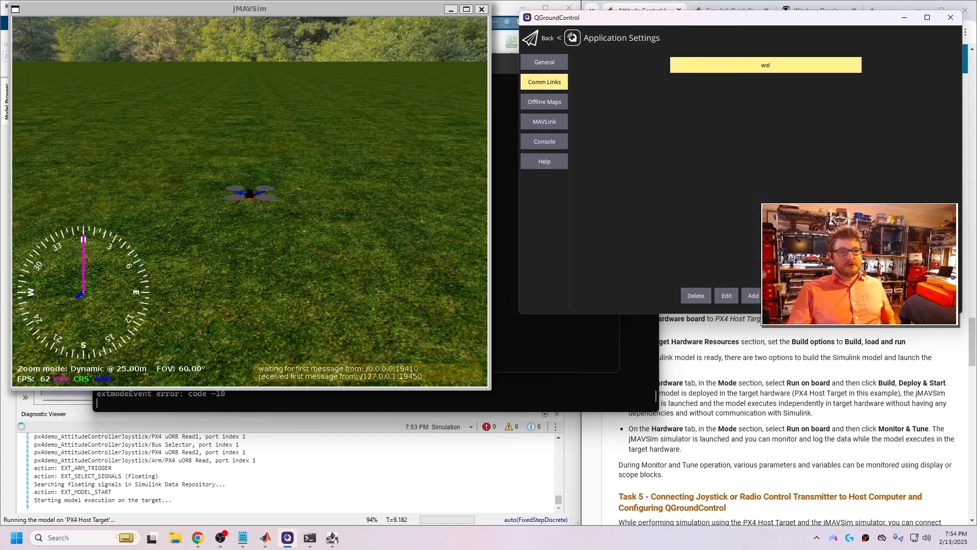
click(553, 38)
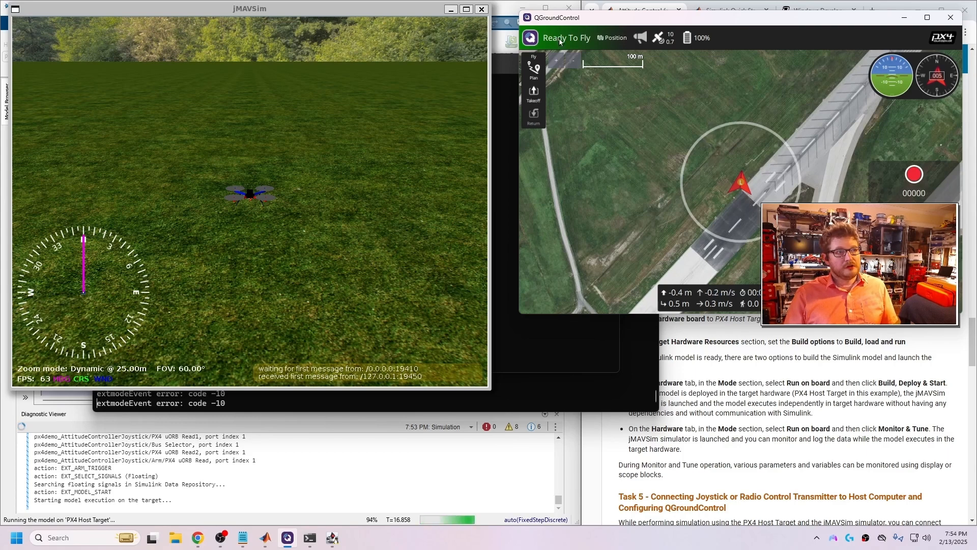
Review the joystick button assignments in QGroundControl's vehicle setup and return to the fly view
click(530, 37)
click(729, 148)
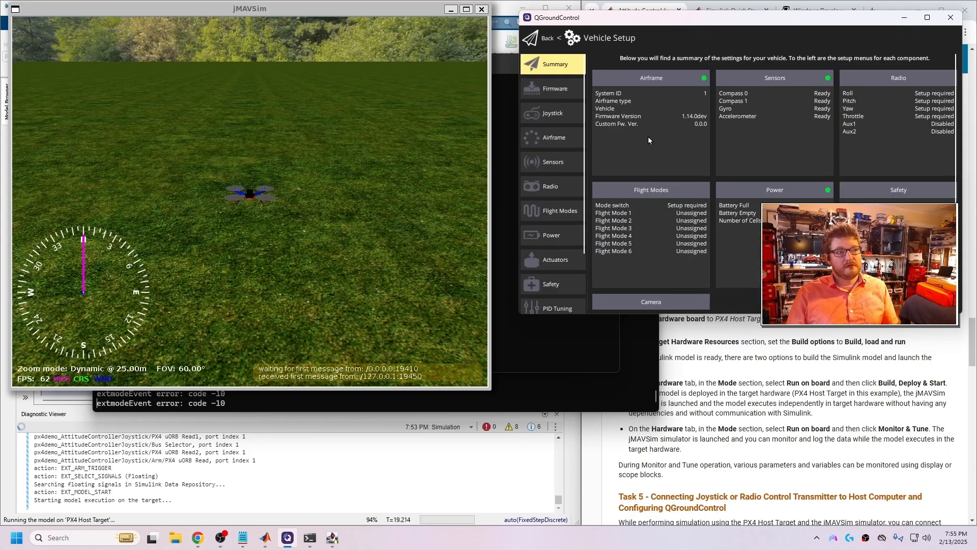
click(545, 113)
click(713, 80)
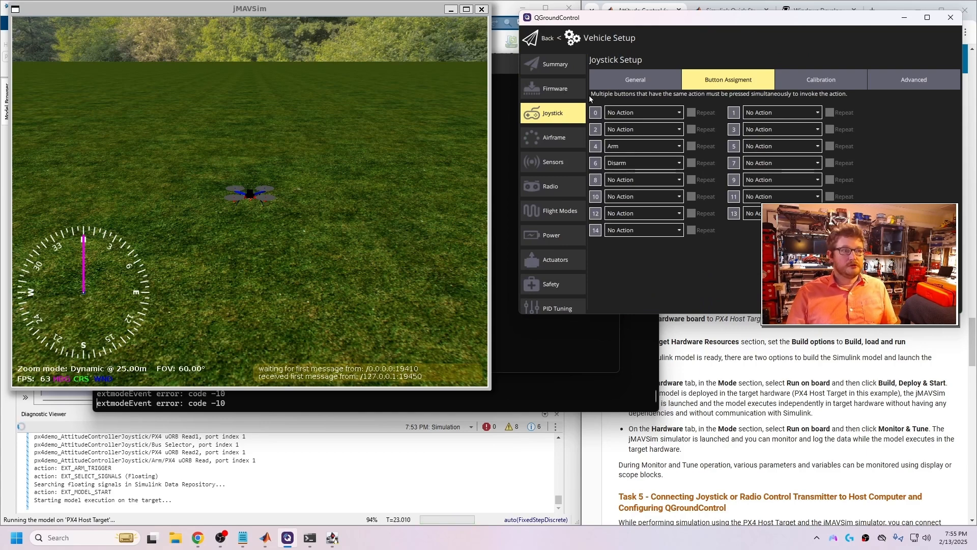
click(564, 65)
click(549, 41)
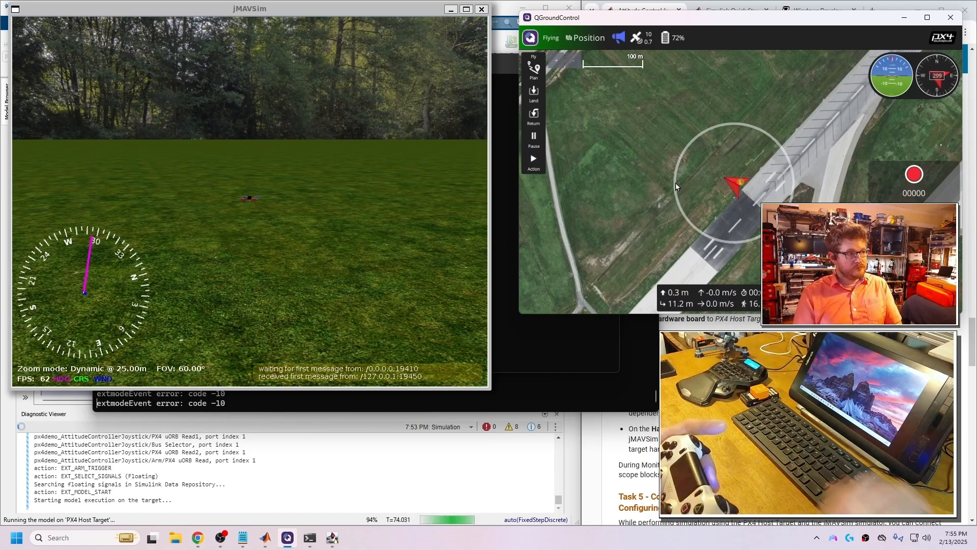
Switch to the jMAVSim window and zoom its camera in on the flying quadcopter
click(274, 328)
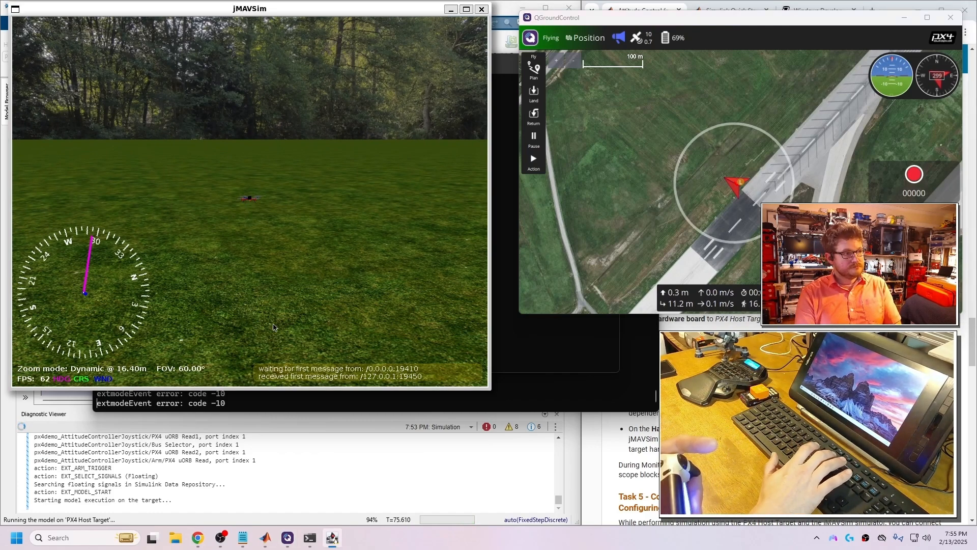
key(plus)
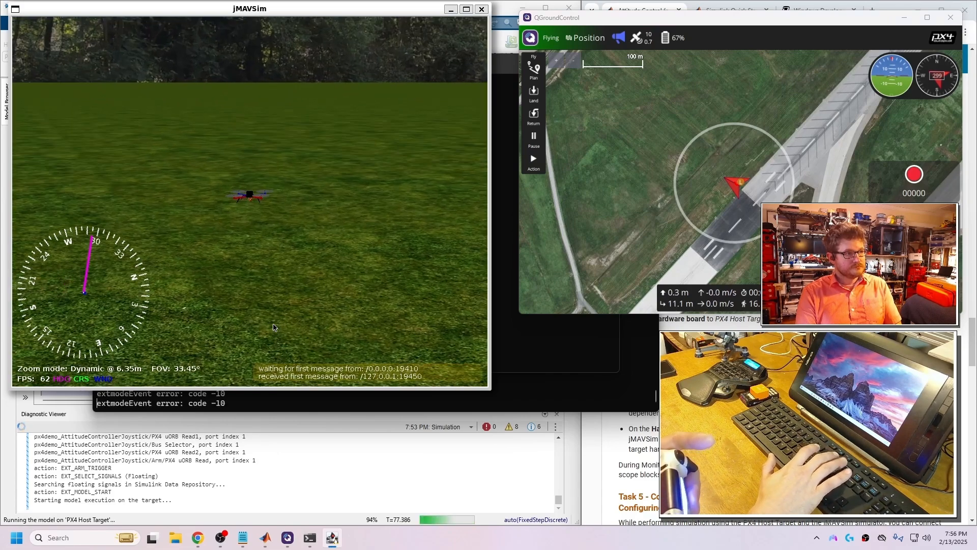
Zoom in on the quadcopter, check the joystick axes in QGroundControl's joystick setup, and return to the fly view
key(plus)
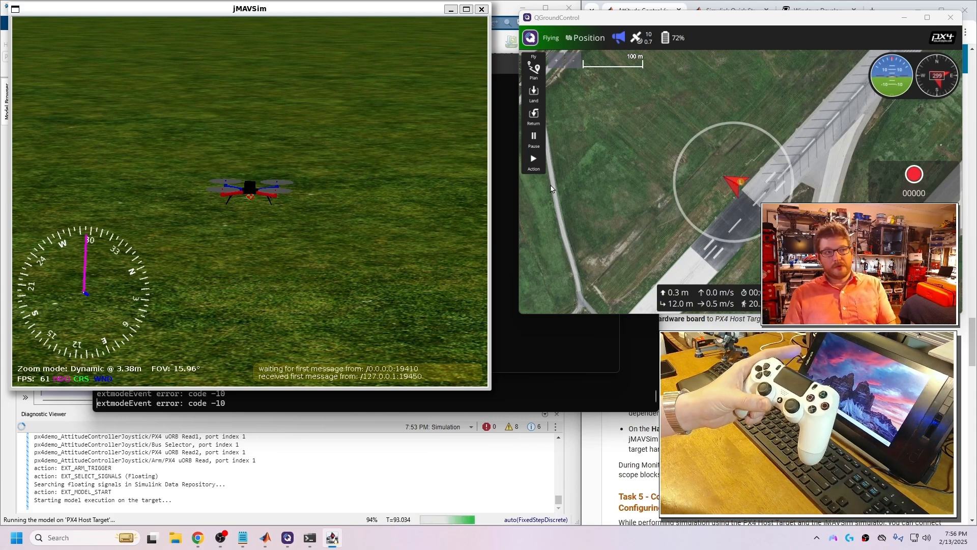
click(531, 40)
click(718, 148)
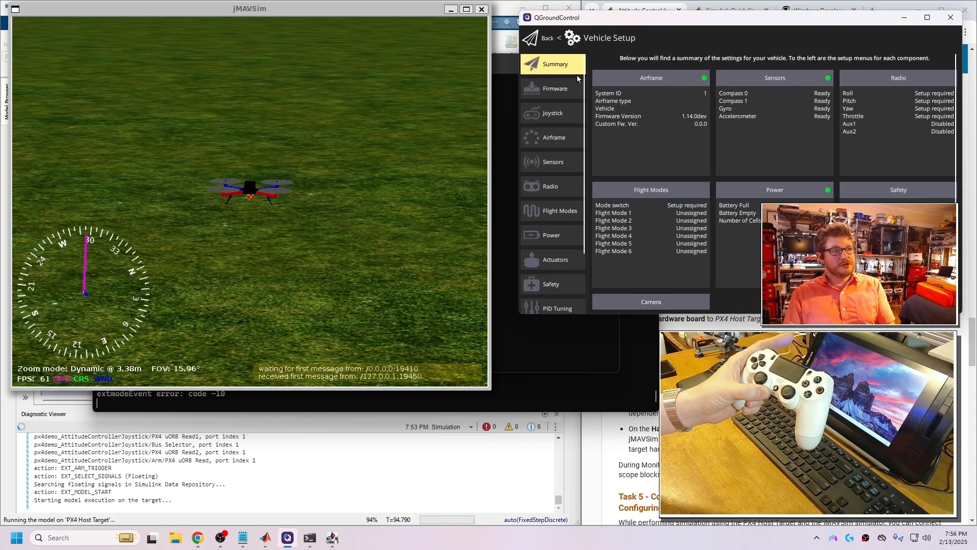
click(551, 110)
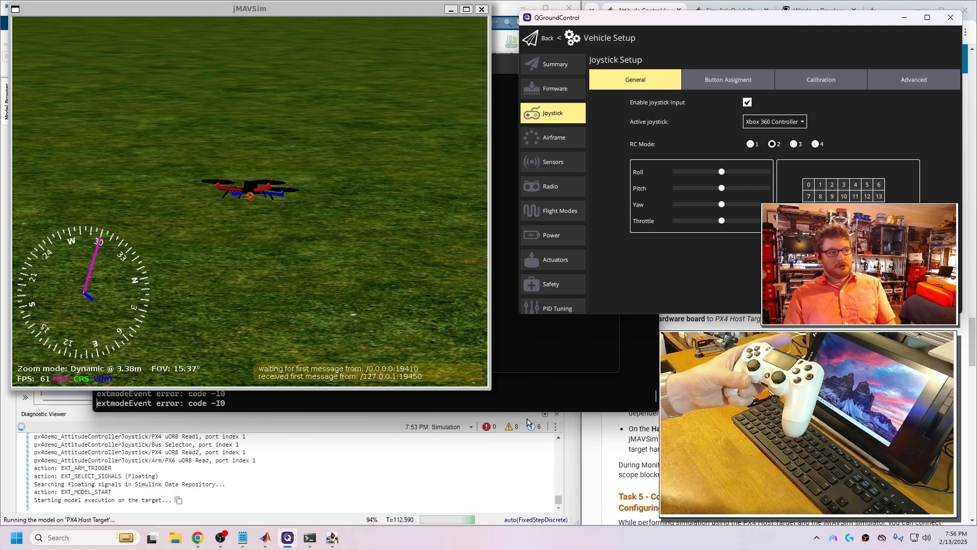
click(542, 39)
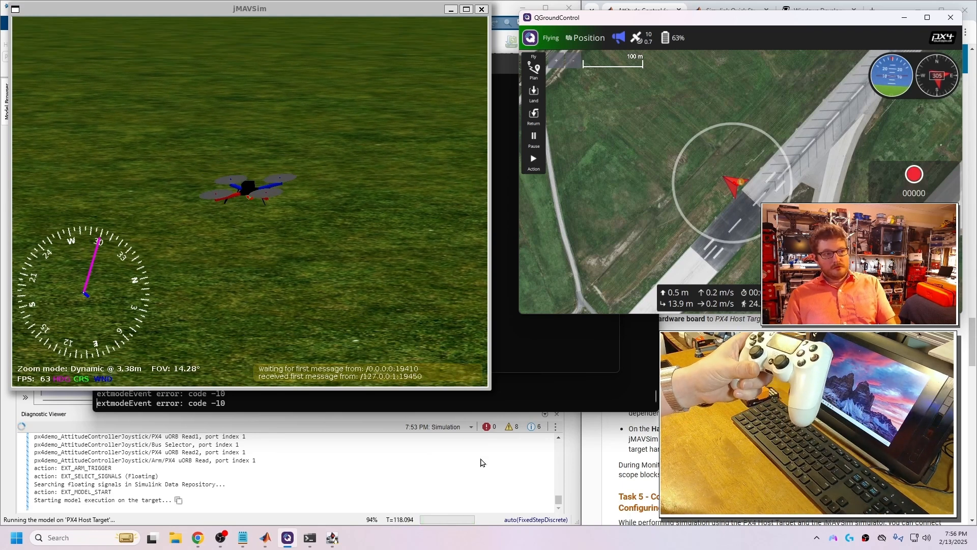
Shut down the simulation by closing jMAVSim and its terminal windows, and disconnect the vehicle in QGroundControl
click(482, 9)
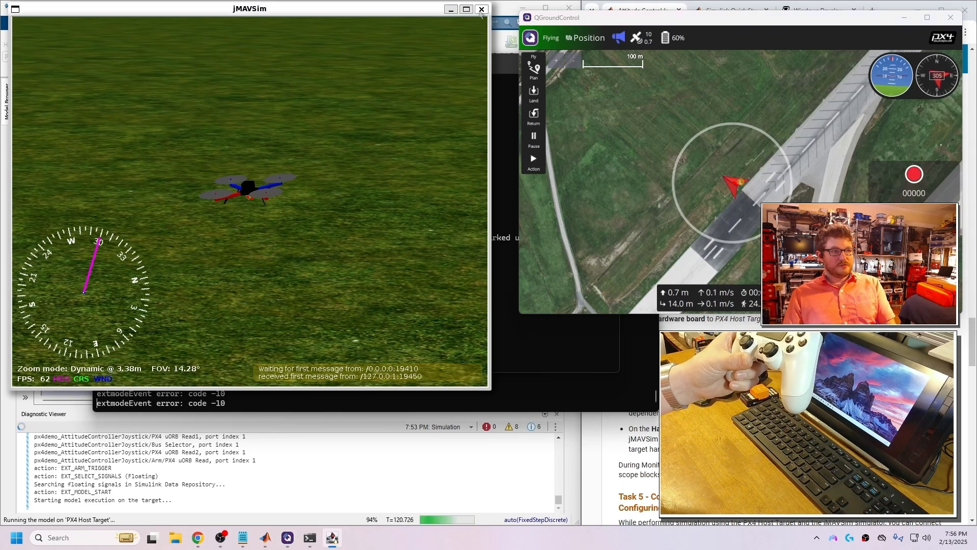
click(608, 64)
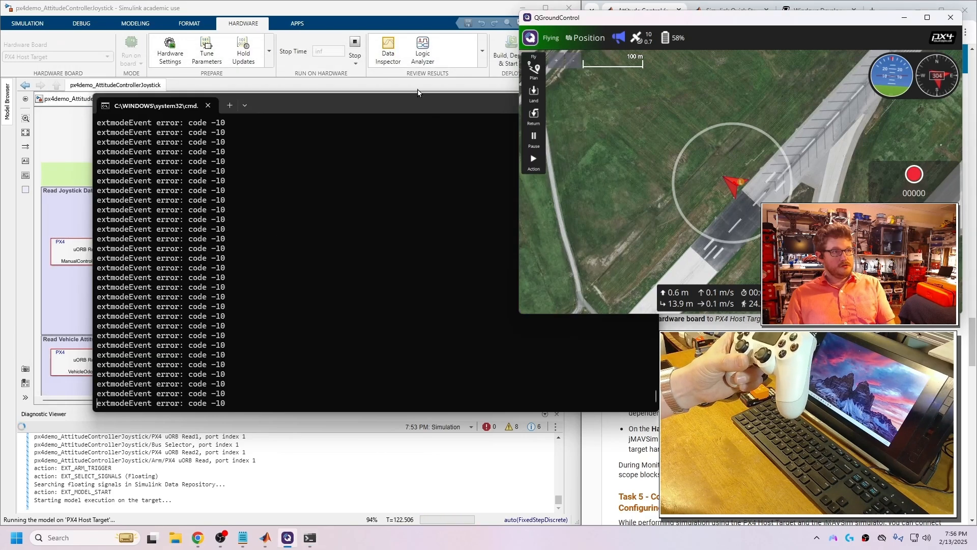
click(647, 104)
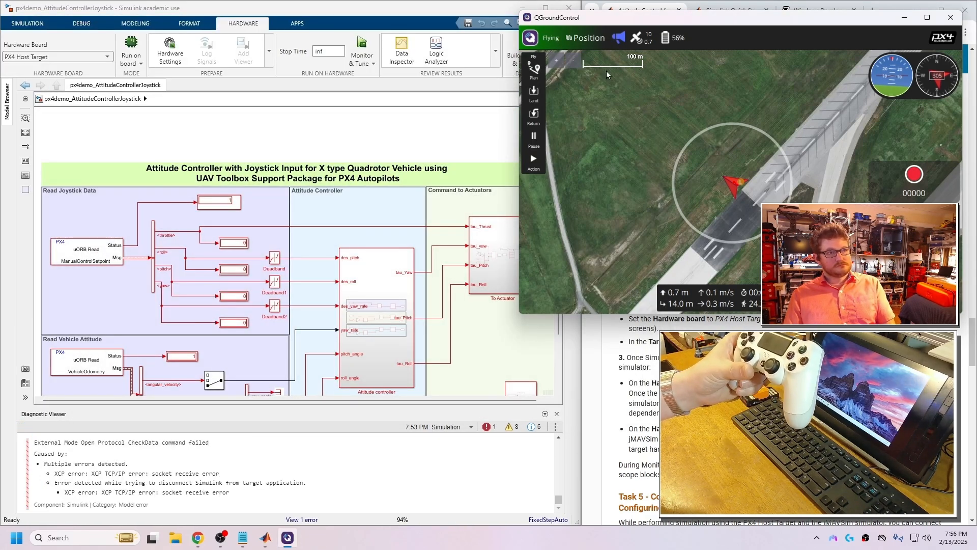
click(630, 130)
click(680, 36)
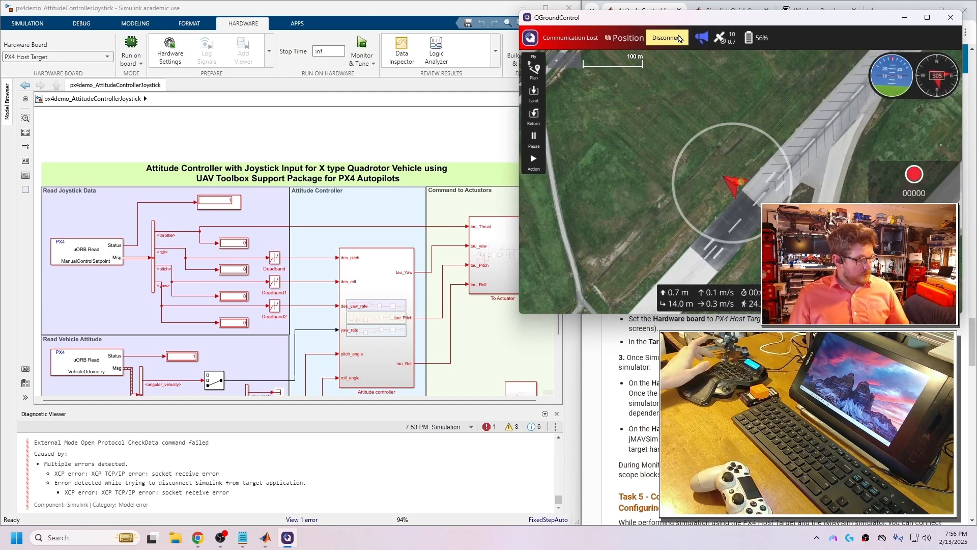
click(680, 37)
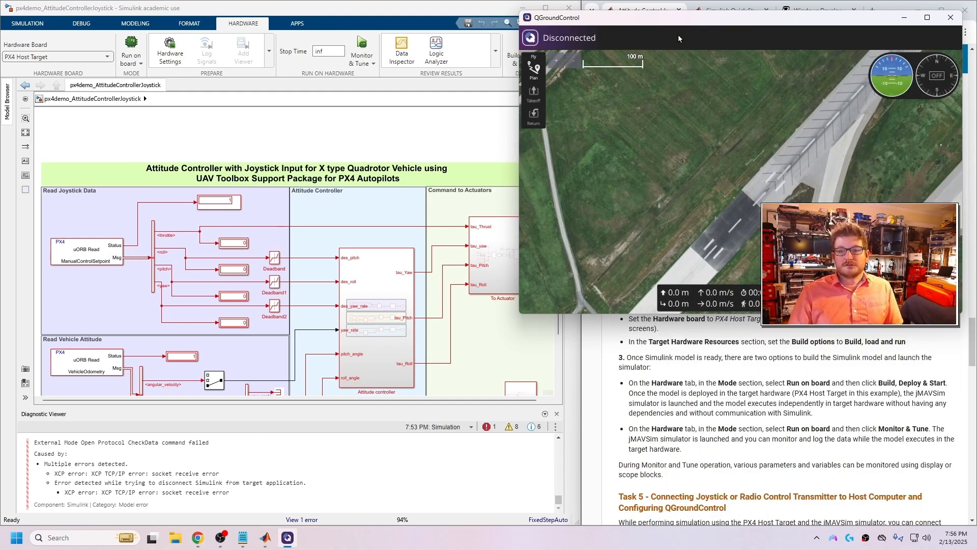
Minimize the QGroundControl, browser and MATLAB windows and widen the Simulink model window
click(905, 19)
click(919, 8)
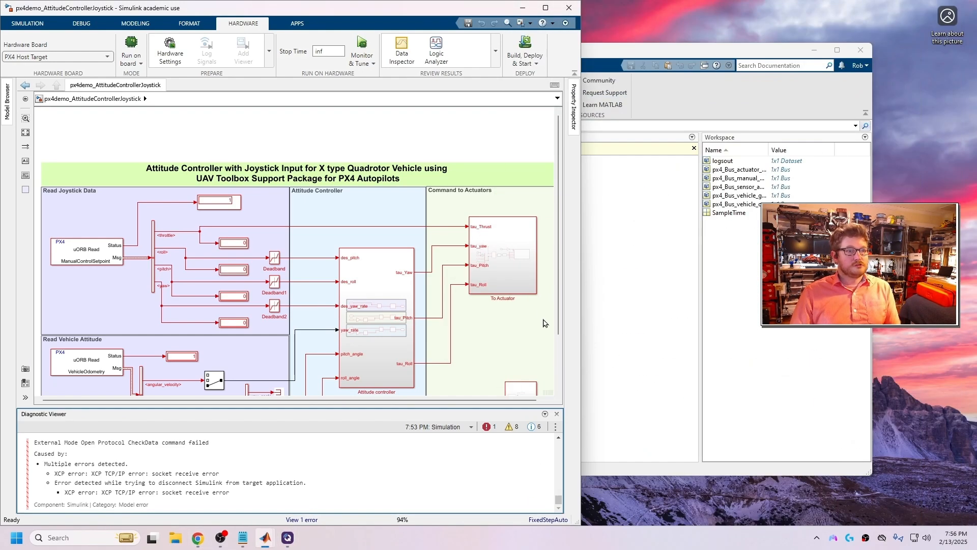
click(814, 55)
click(814, 55)
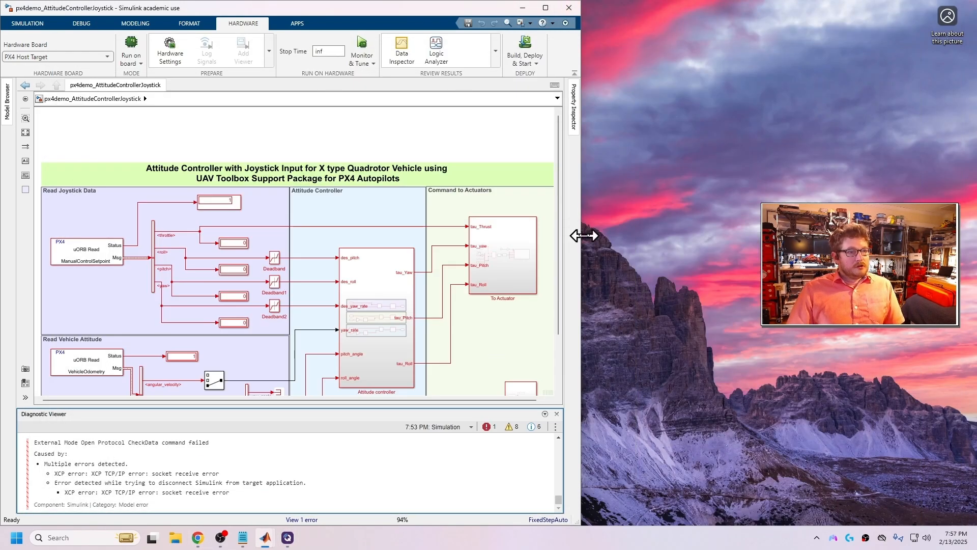
drag(583, 236, 762, 236)
Swap the two Attitude controller inputs so the roll Deadband feeds des_roll and the pitch Deadband1 feeds des_pitch
scroll(238, 198, up, 5)
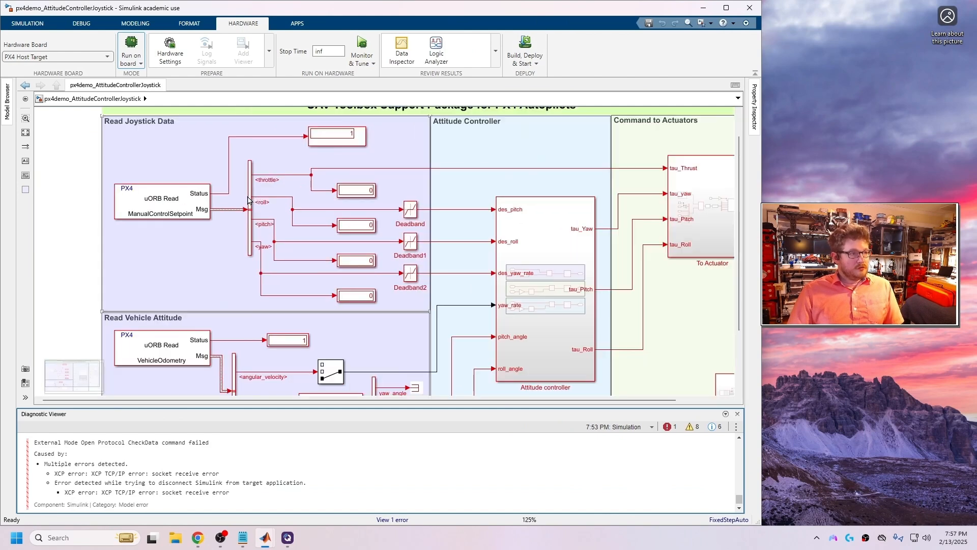
click(307, 197)
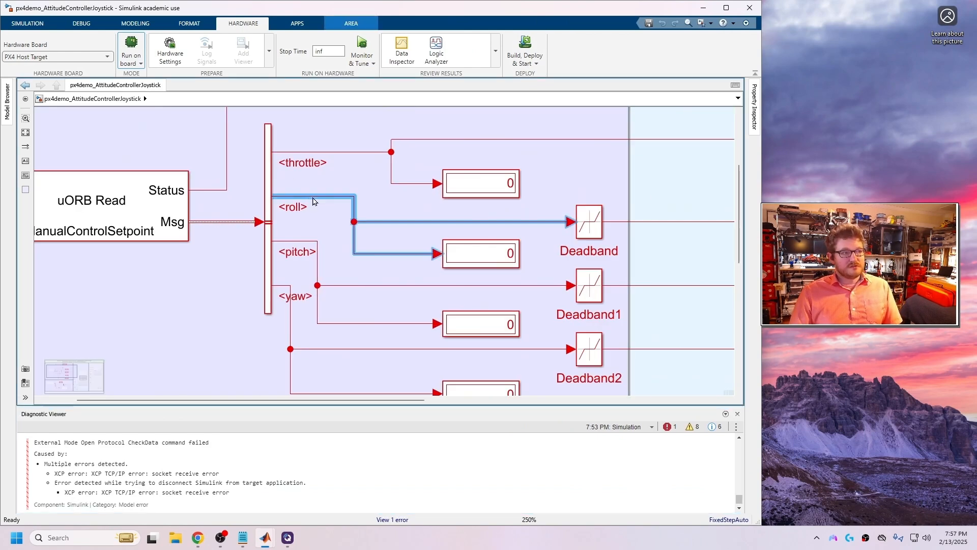
click(307, 242)
scroll(402, 249, down, 2)
drag(491, 249, 421, 256)
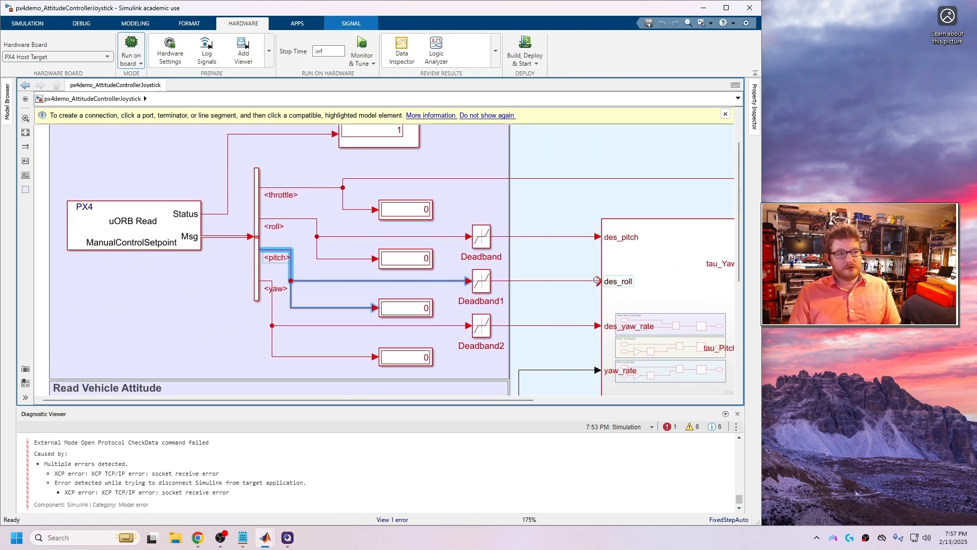
drag(598, 281, 561, 281)
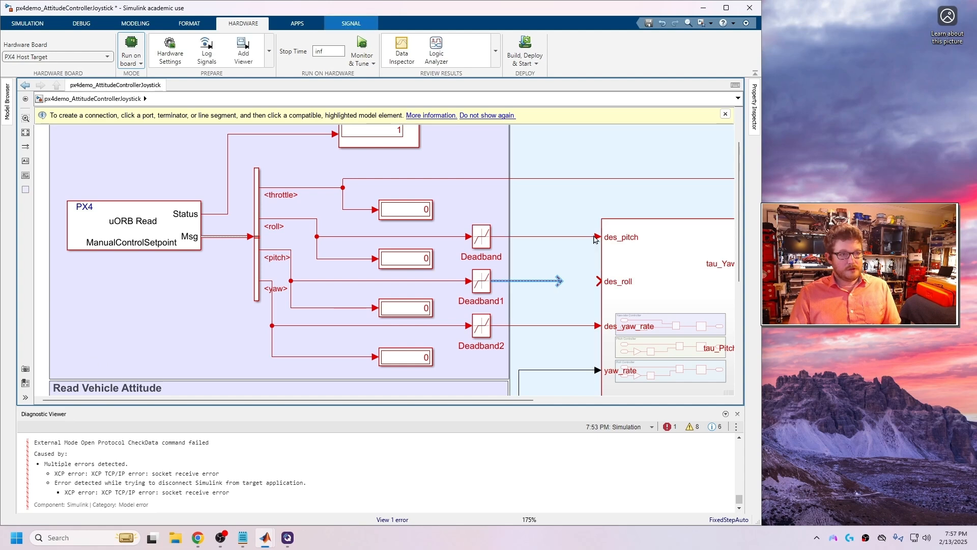
drag(596, 234, 561, 237)
click(284, 225)
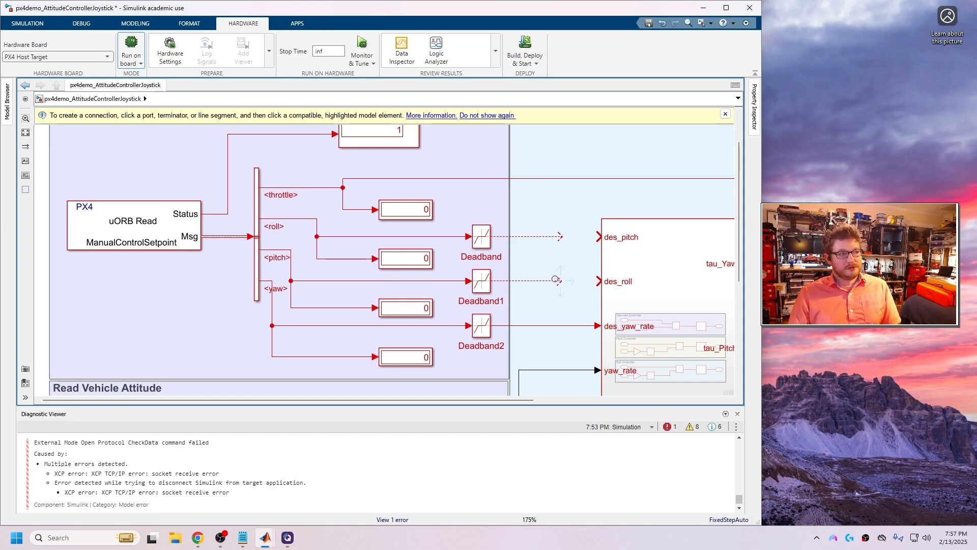
drag(559, 280, 597, 281)
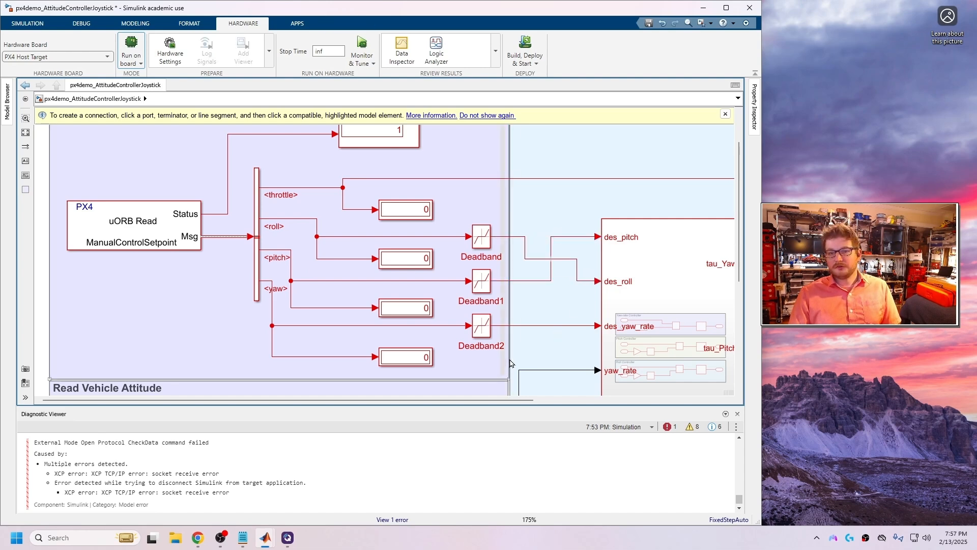
Reroute the Deadband and Deadband1 output lines so the two crossed signals run separately without overlapping
click(576, 250)
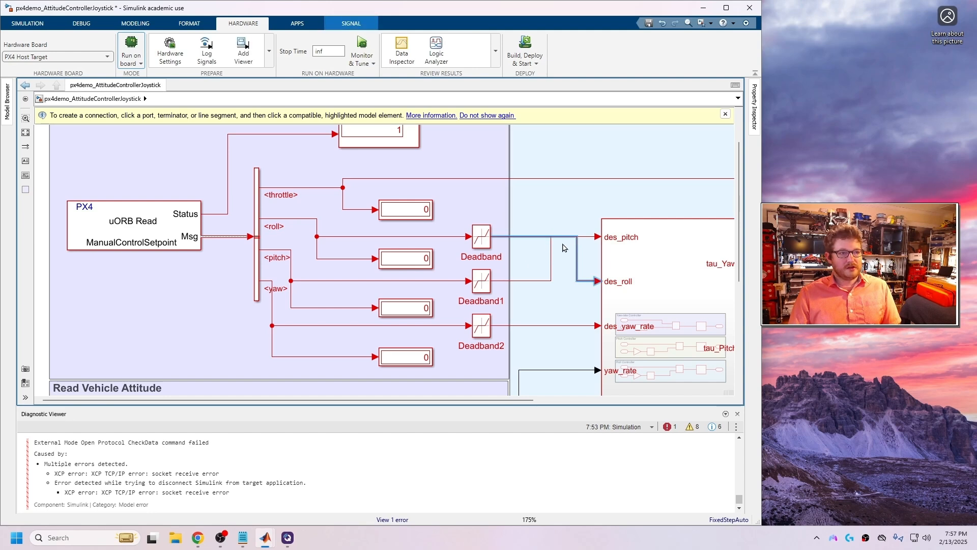
drag(562, 239, 566, 206)
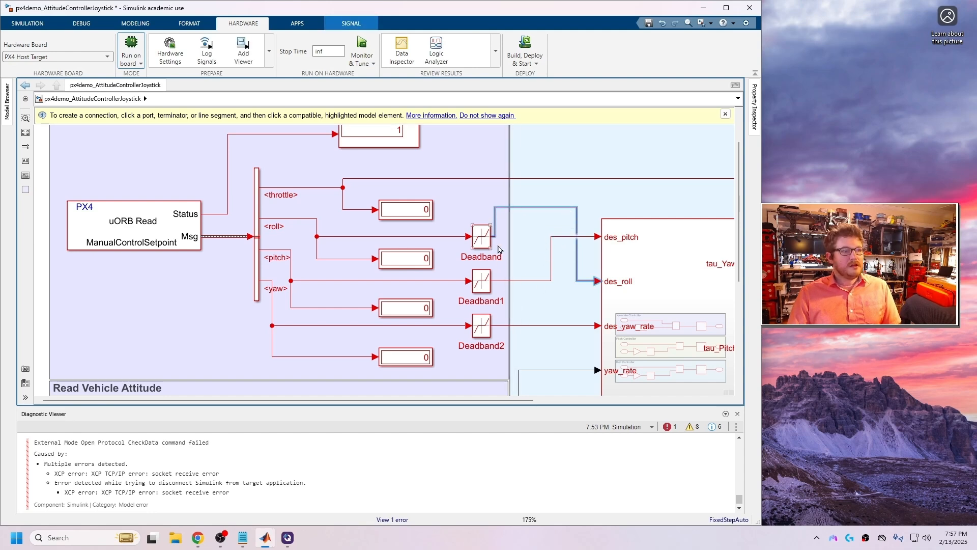
click(548, 277)
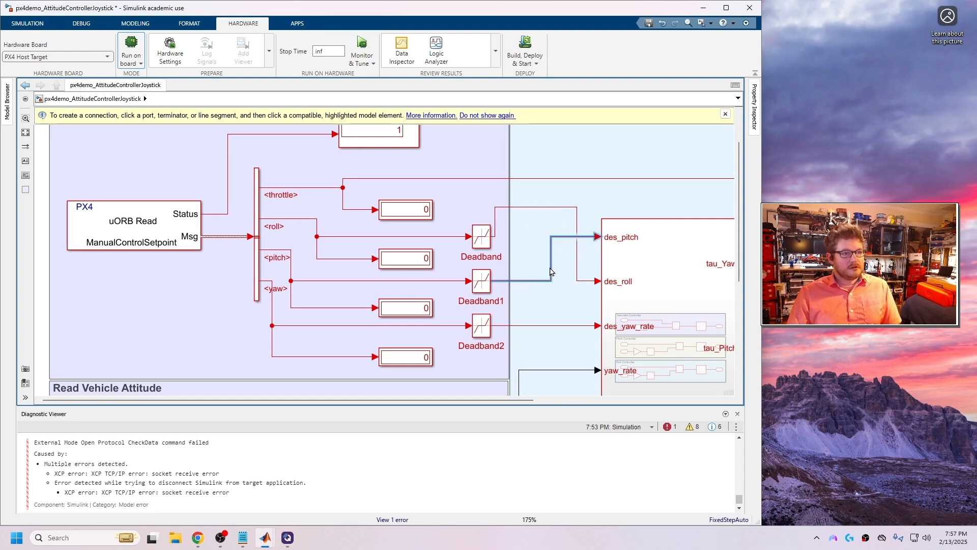
drag(551, 272, 525, 271)
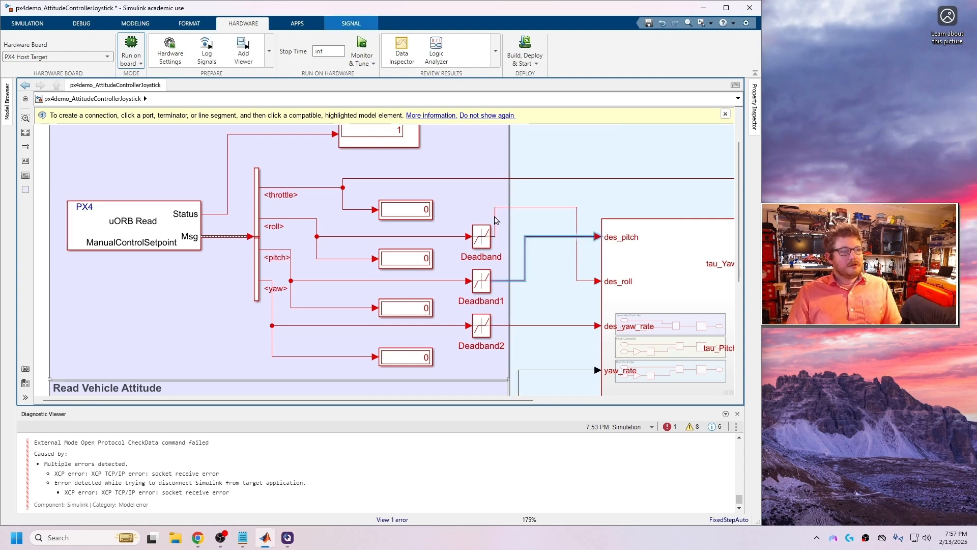
drag(496, 220, 499, 223)
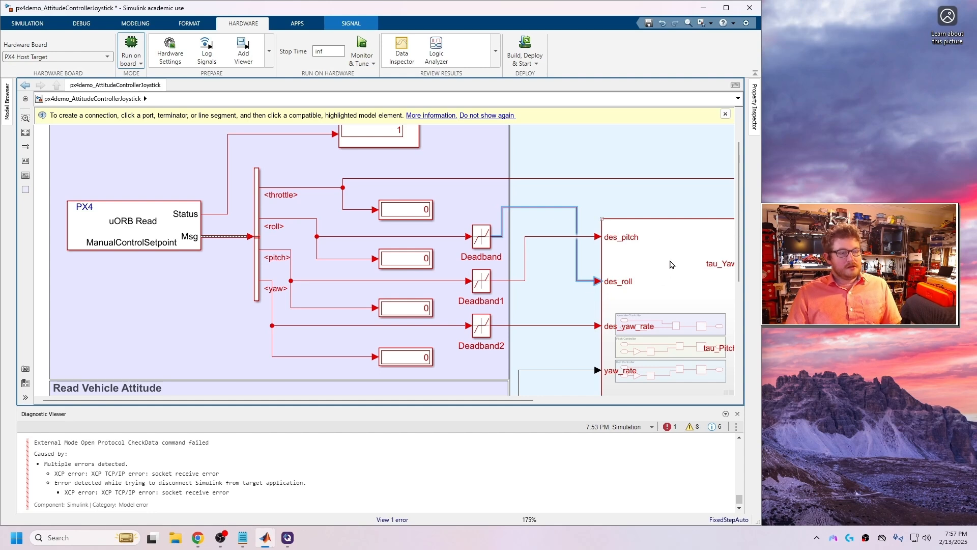
click(643, 180)
drag(642, 182, 670, 166)
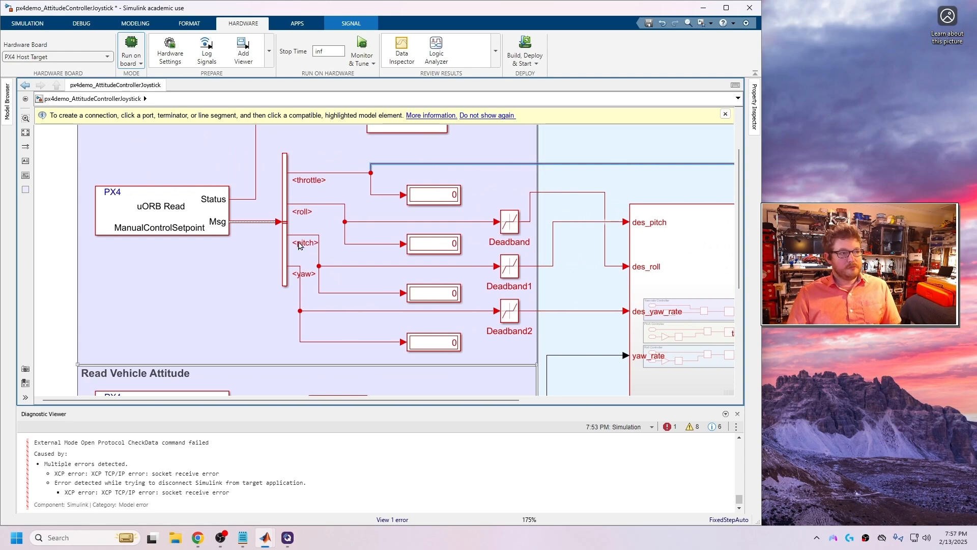
click(313, 248)
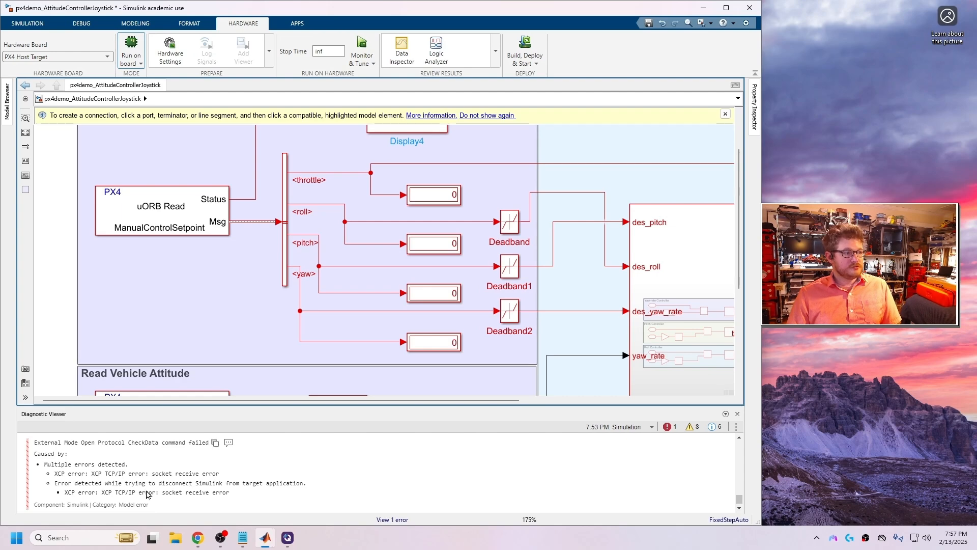
Switch to QGroundControl, narrow its window slightly, and return to the Simulink model
click(294, 546)
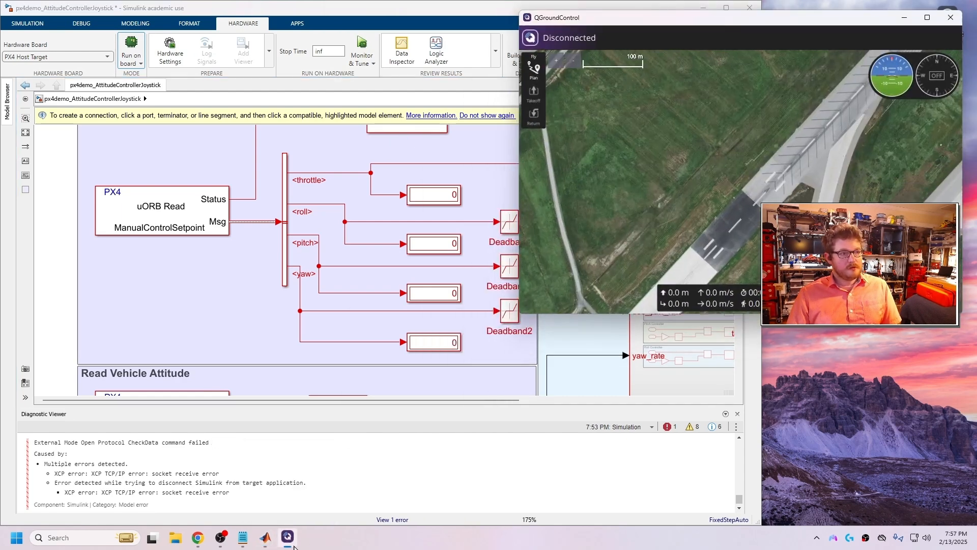
drag(517, 281, 537, 280)
click(536, 279)
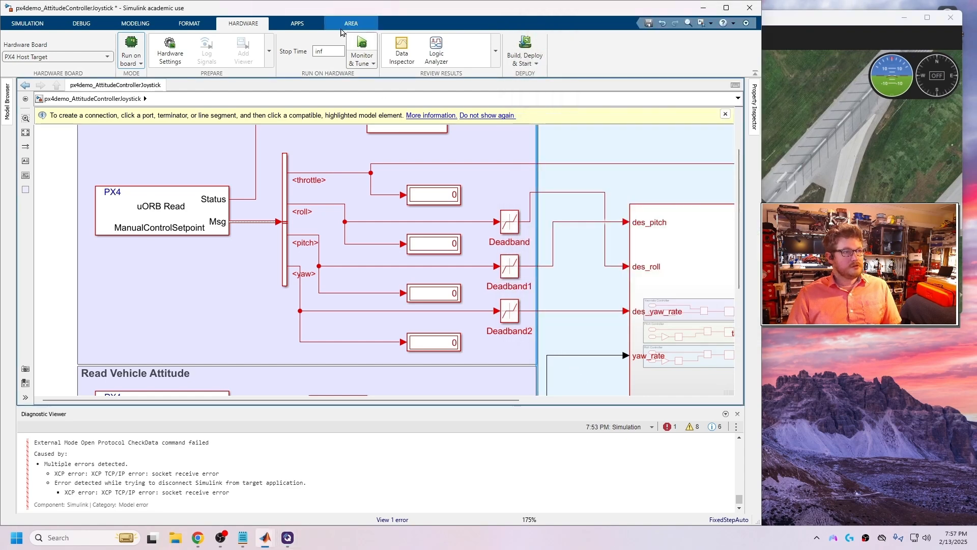
Build and launch the rewired model on PX4 Host Target with Monitor & Tune, and move the jMAVSim window clear of QGroundControl
click(361, 42)
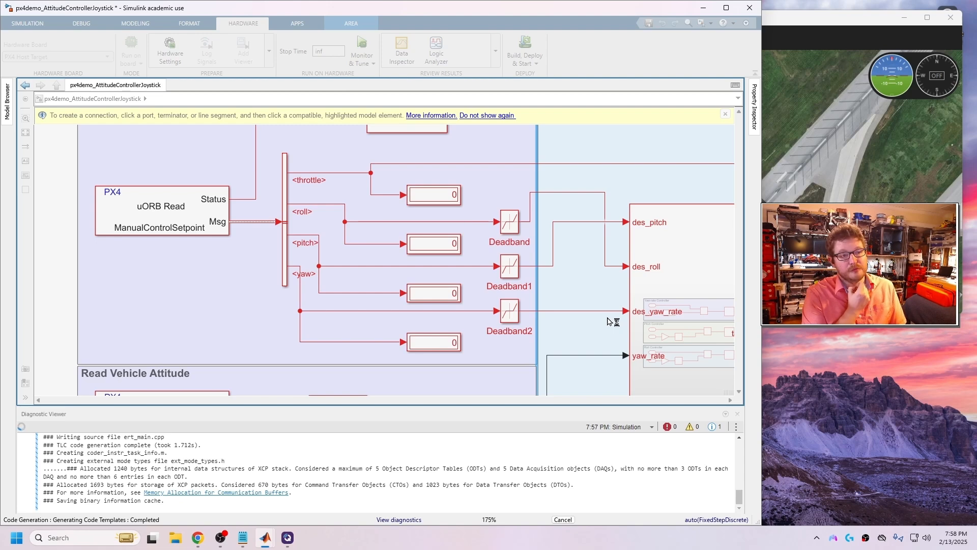
key(space)
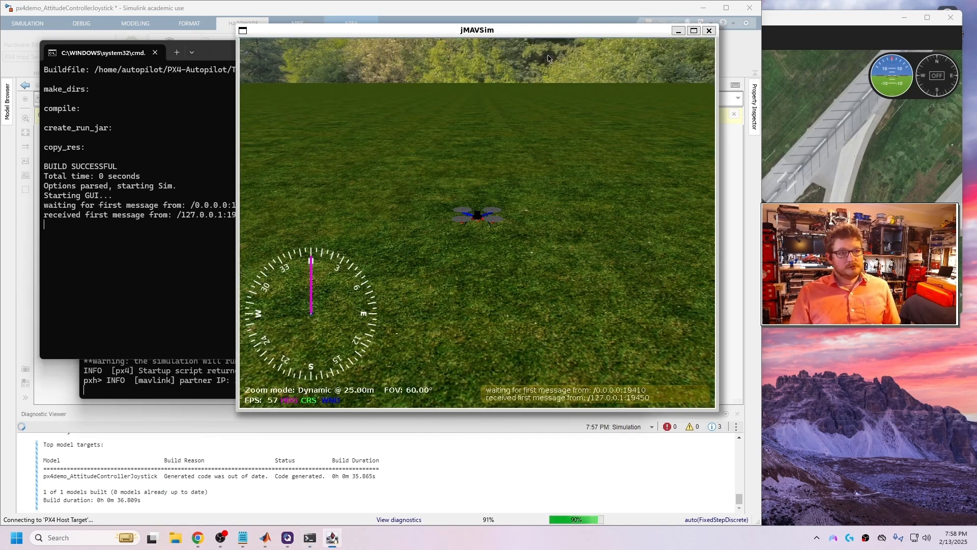
drag(521, 33, 323, 35)
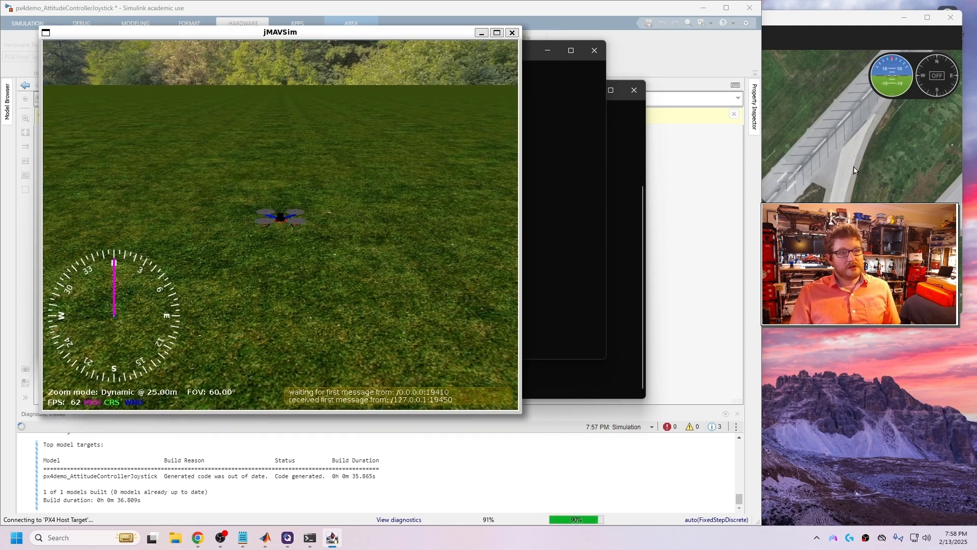
Switch to QGroundControl, connect the wsl communication link in the application settings, and return to the fly view
click(856, 171)
click(553, 38)
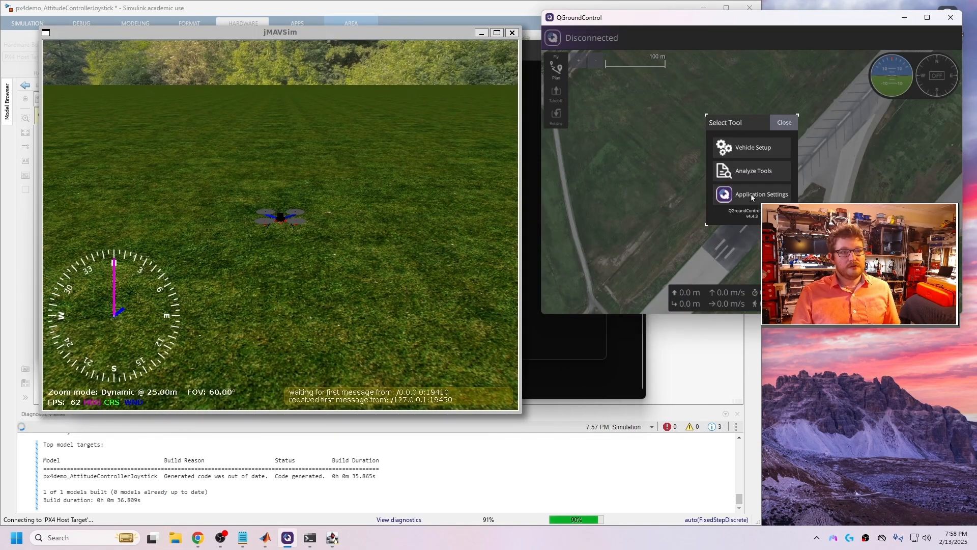
click(752, 196)
click(570, 82)
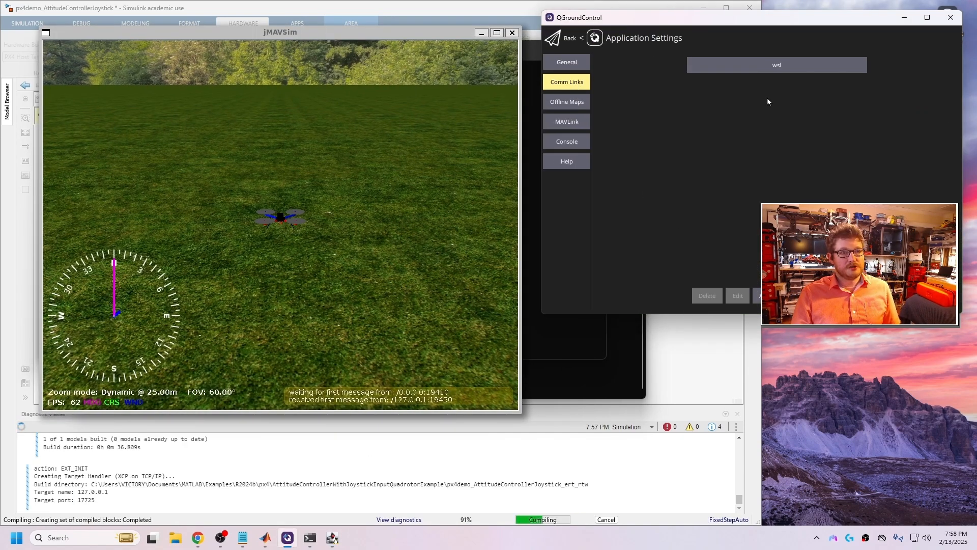
click(774, 65)
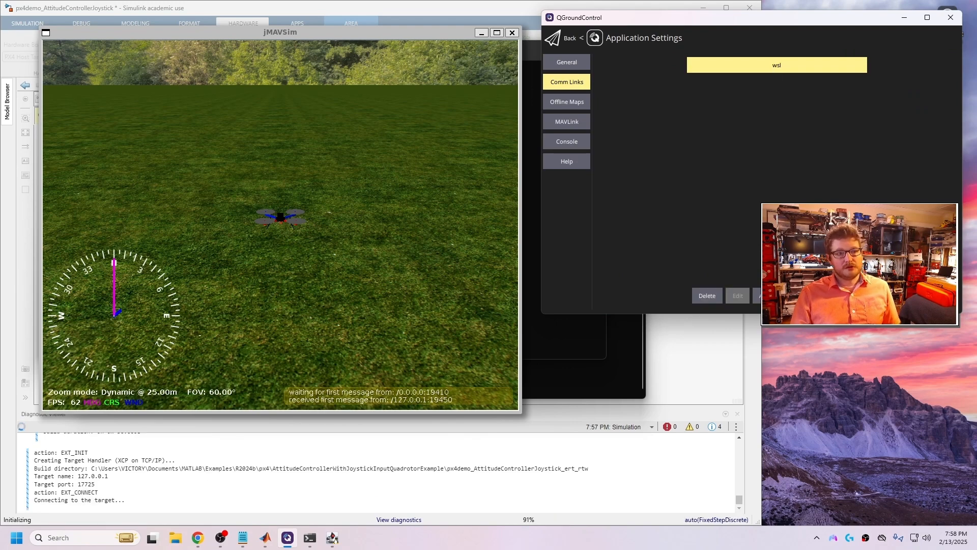
click(569, 38)
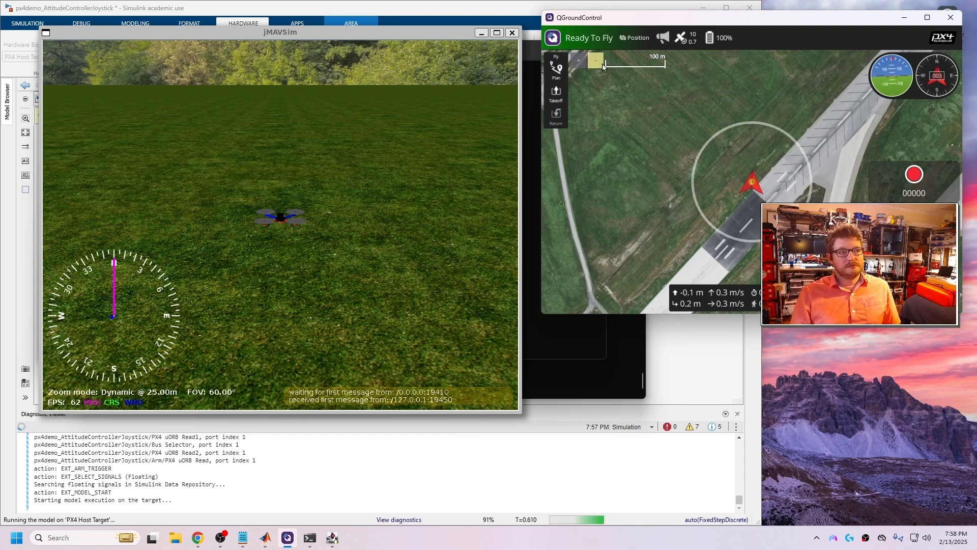
Open the general joystick settings in the vehicle setup to check the roll, pitch, yaw and throttle axes
click(554, 38)
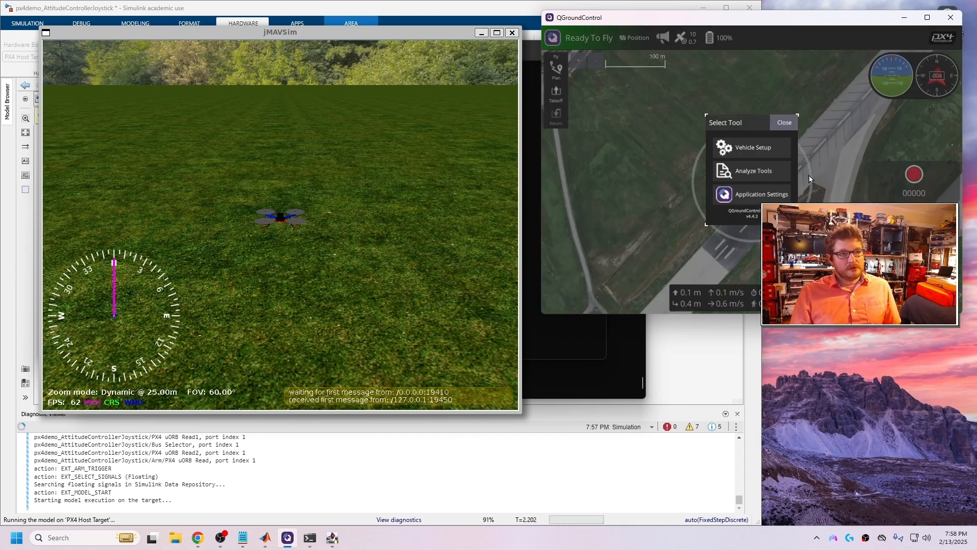
click(764, 146)
click(576, 114)
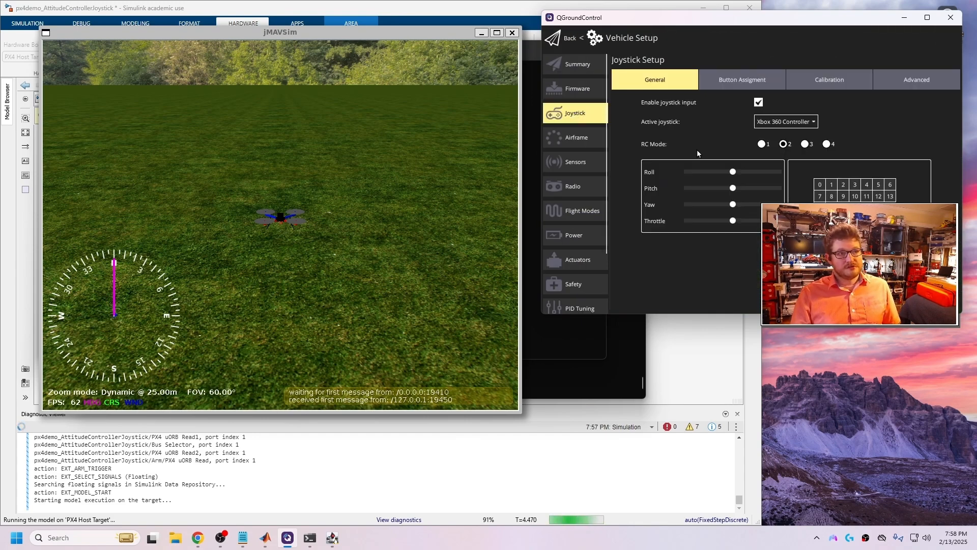
Review the joystick button assignments and general axis settings, return QGroundControl to the fly view, and switch to jMAVSim for a test flight
click(723, 82)
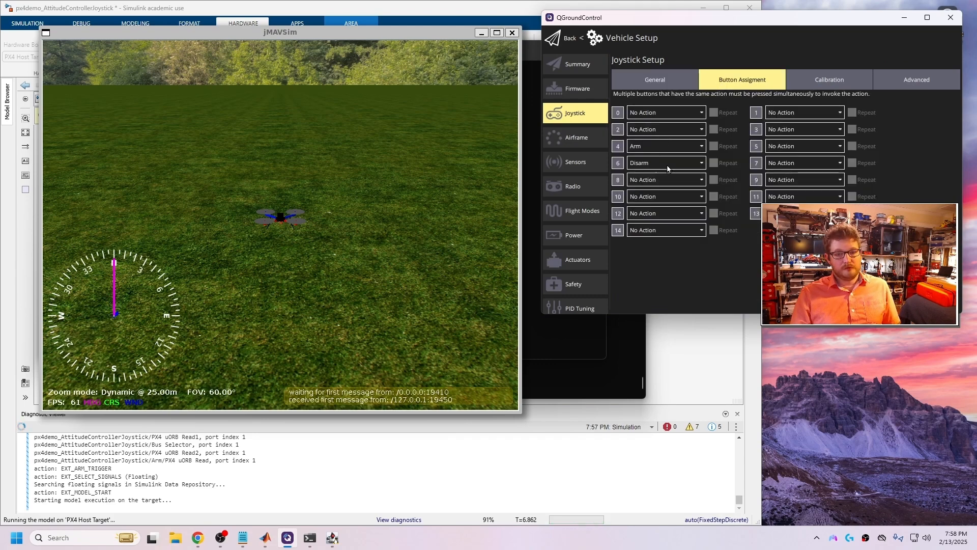
click(657, 81)
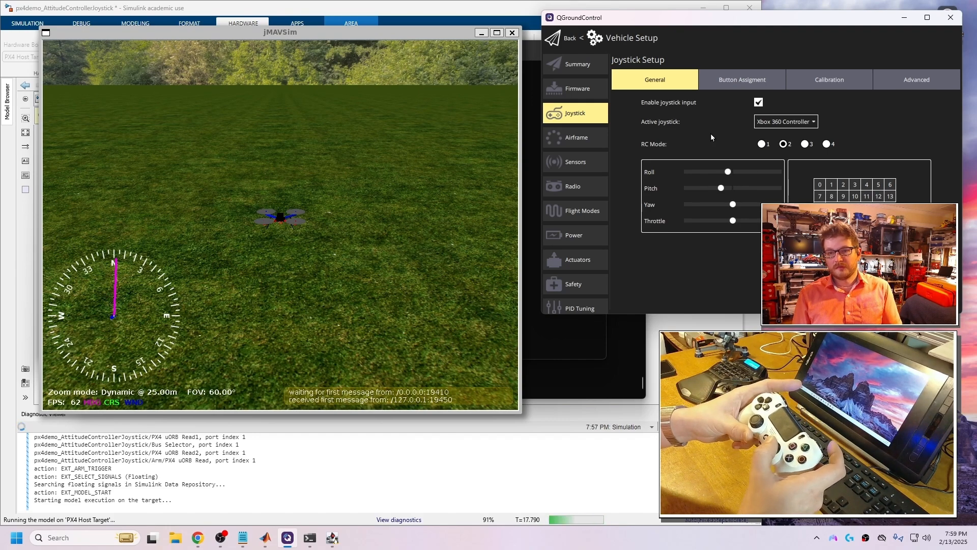
click(412, 197)
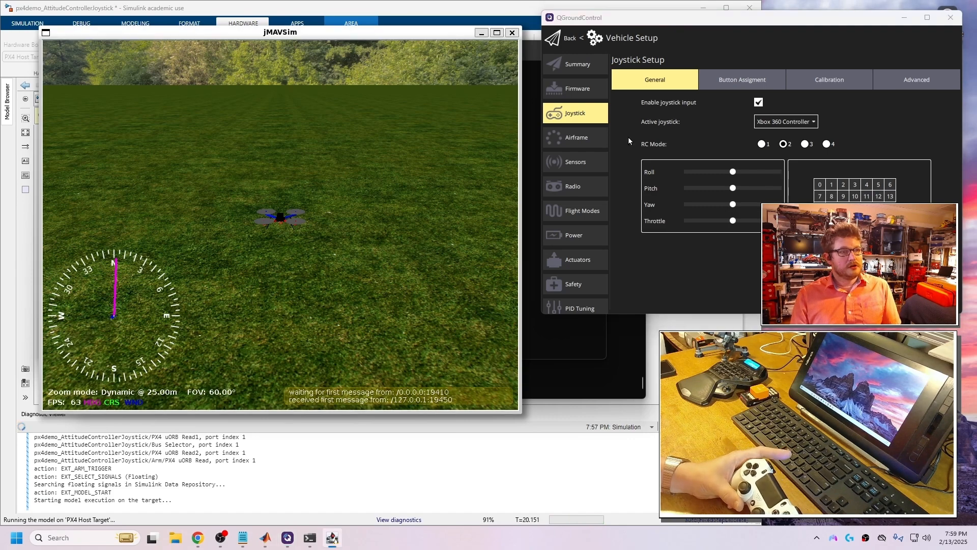
click(572, 36)
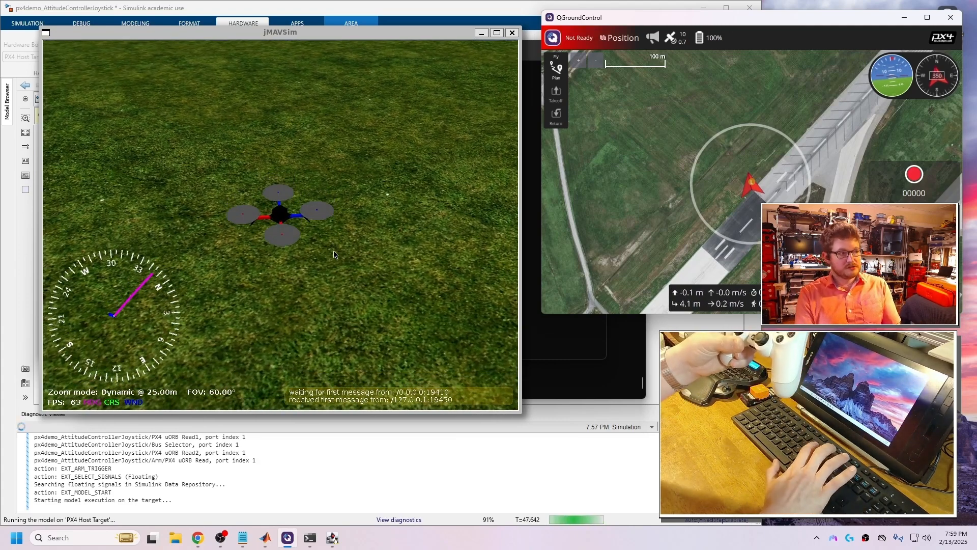
click(464, 222)
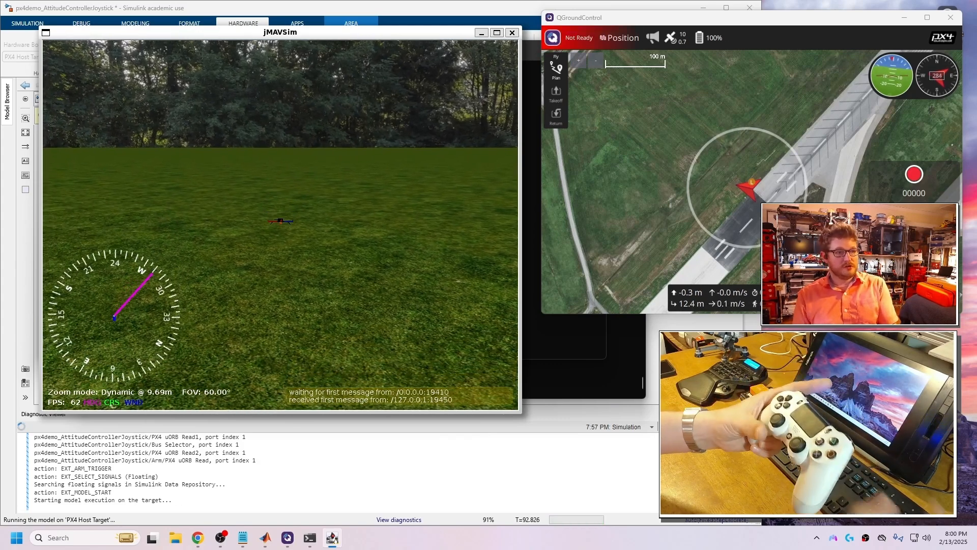
Switch to Simulink, open the Attitude controller subsystem, and set the gain on des_pitch in the Pitch Controller to -50
click(388, 10)
click(393, 161)
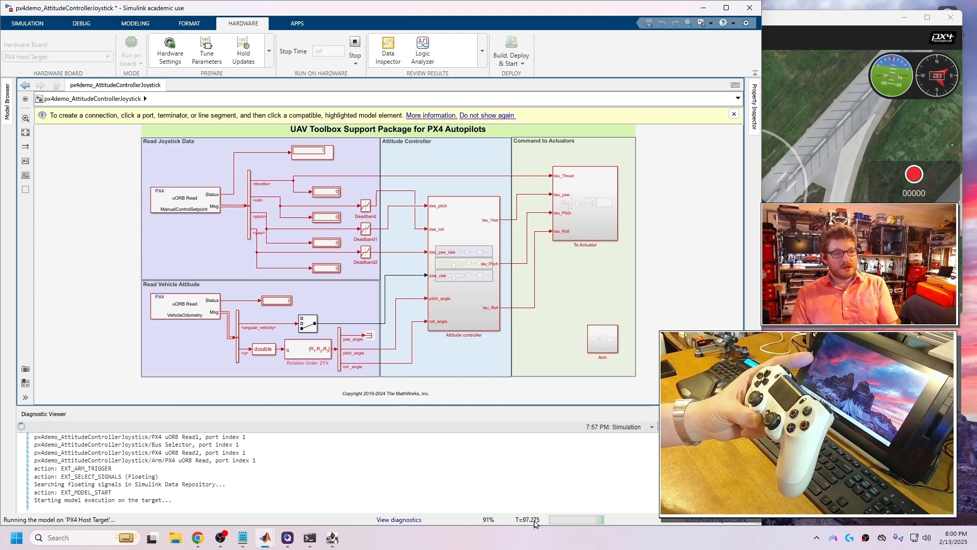
double_click(473, 264)
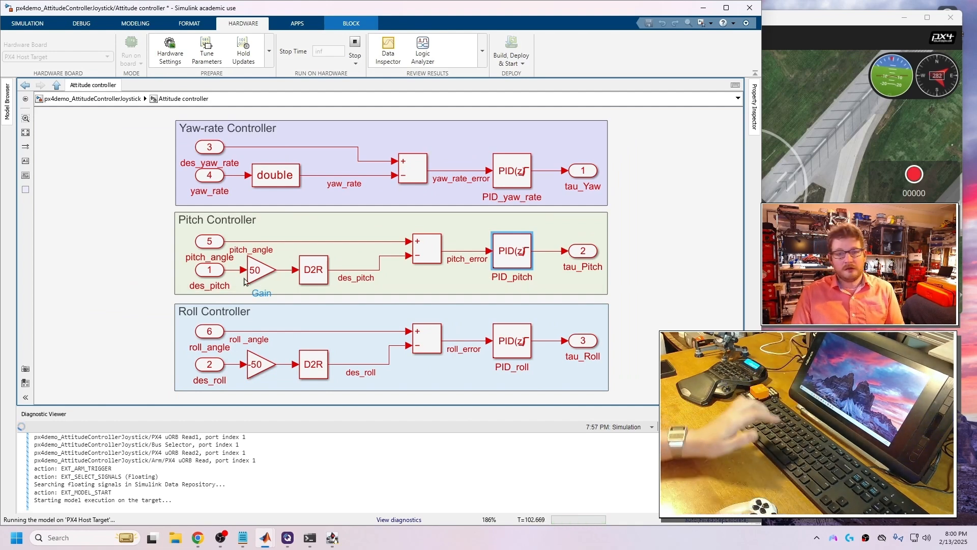
click(258, 266)
double_click(258, 267)
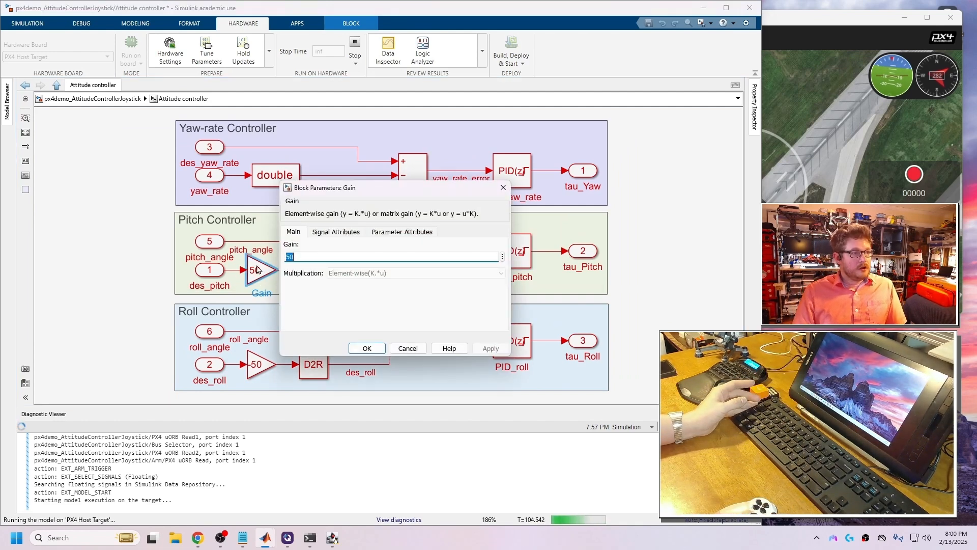
double_click(288, 258)
key(Home)
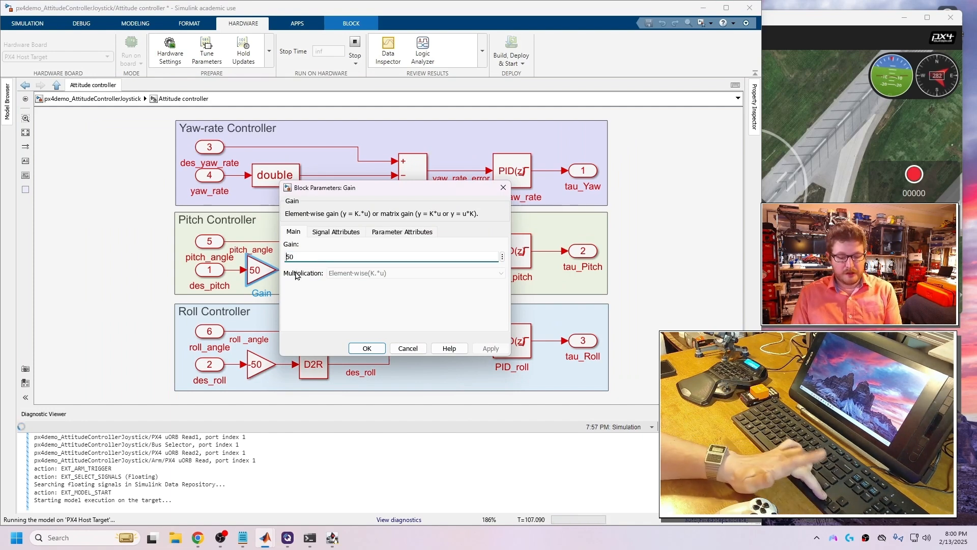
text(-)
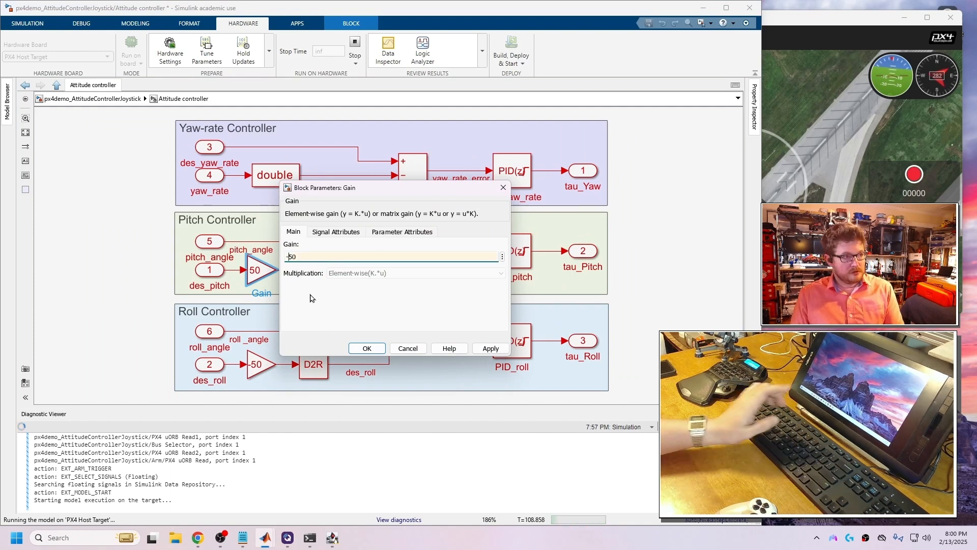
click(366, 348)
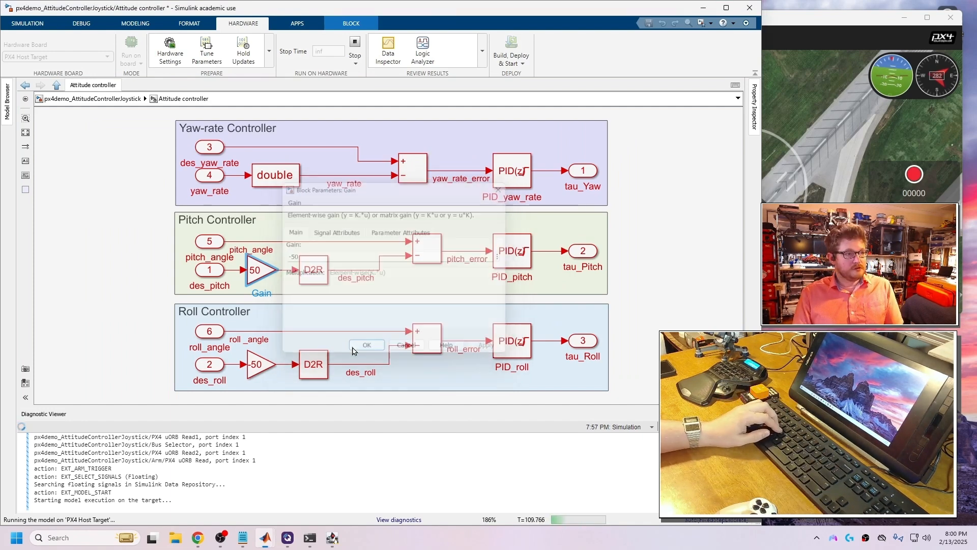
Set the gain on des_roll in the Roll Controller to 50
click(259, 361)
double_click(258, 361)
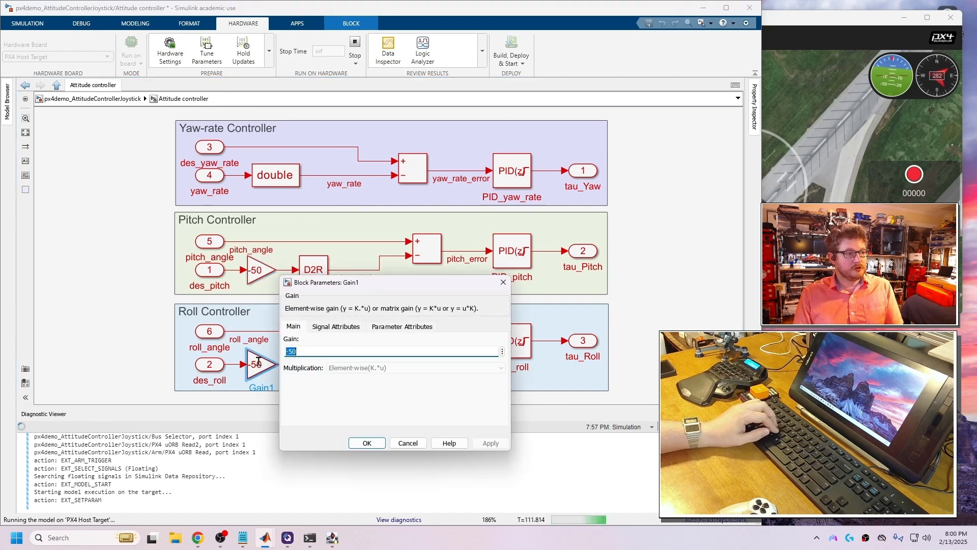
click(290, 352)
text(-)
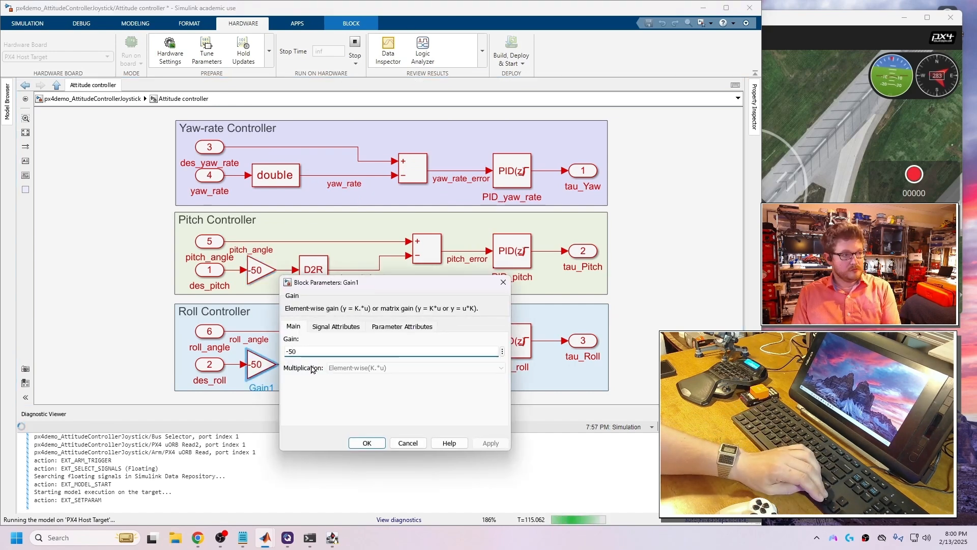
key(BackSpace)
key(Return)
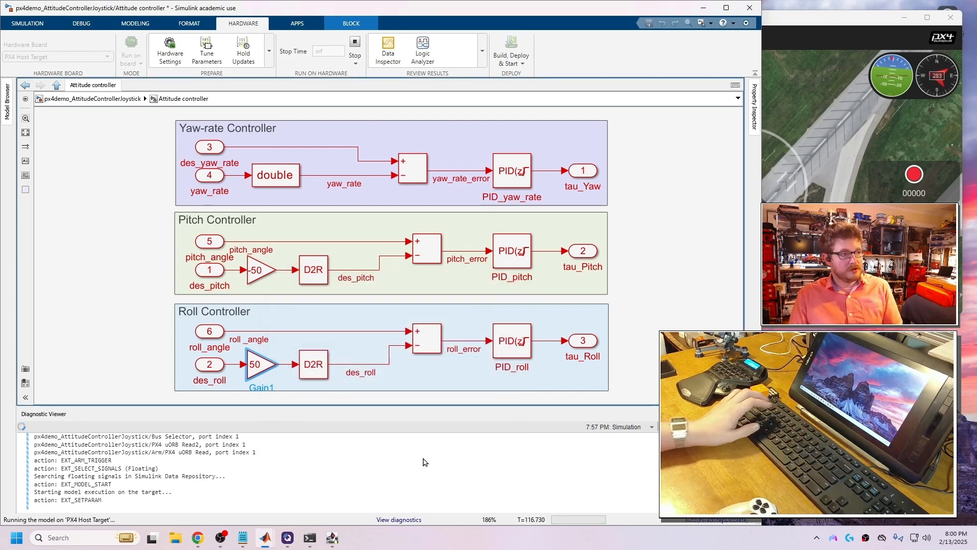
Switch to jMAVSim to test the drone's joystick response with the changed pitch and roll gains
mouse_move(269, 544)
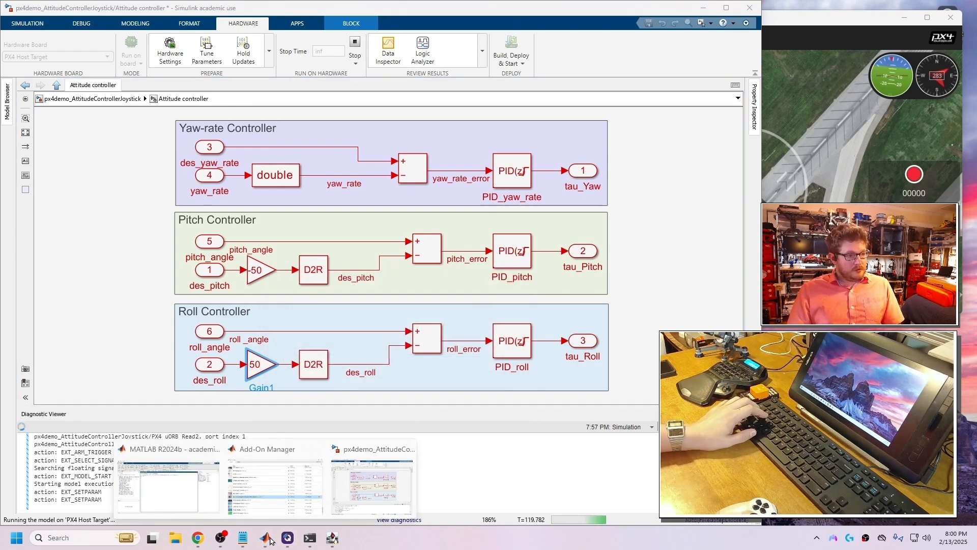
click(333, 538)
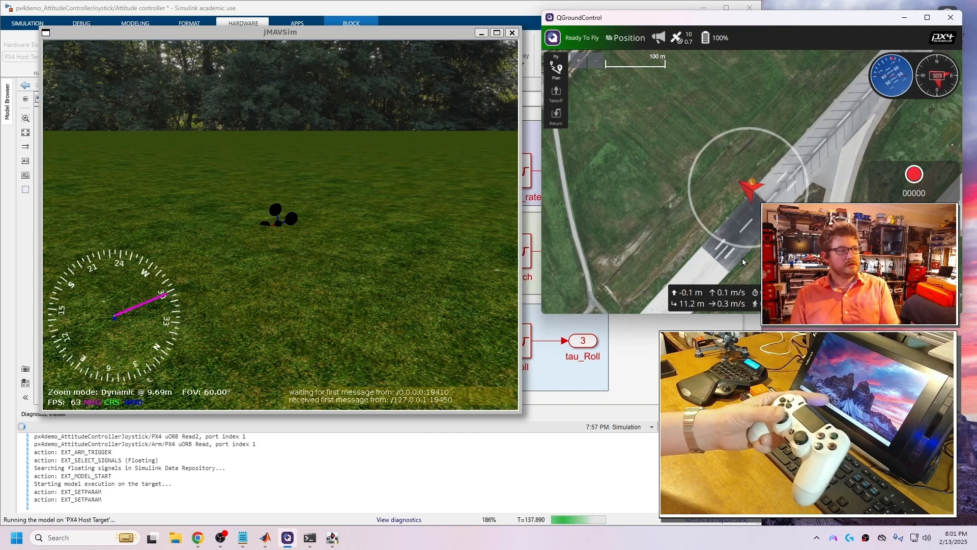
click(384, 184)
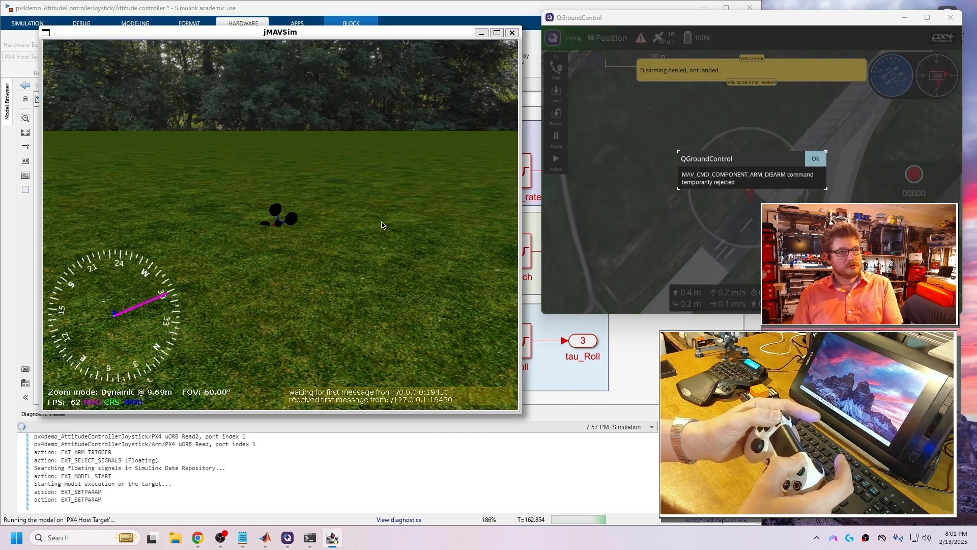
Close the jMAVSim simulator and stop the model running on the PX4 Host Target
click(815, 158)
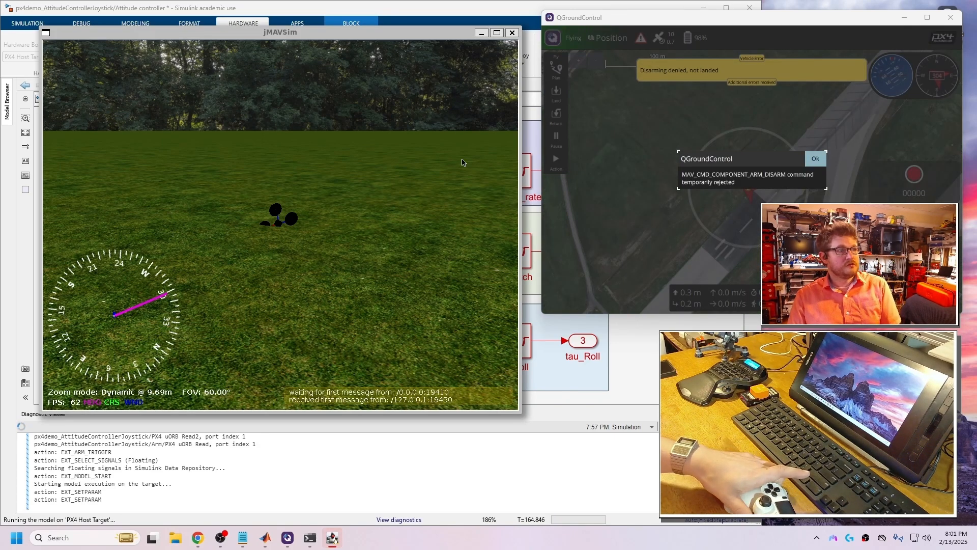
click(462, 162)
click(513, 33)
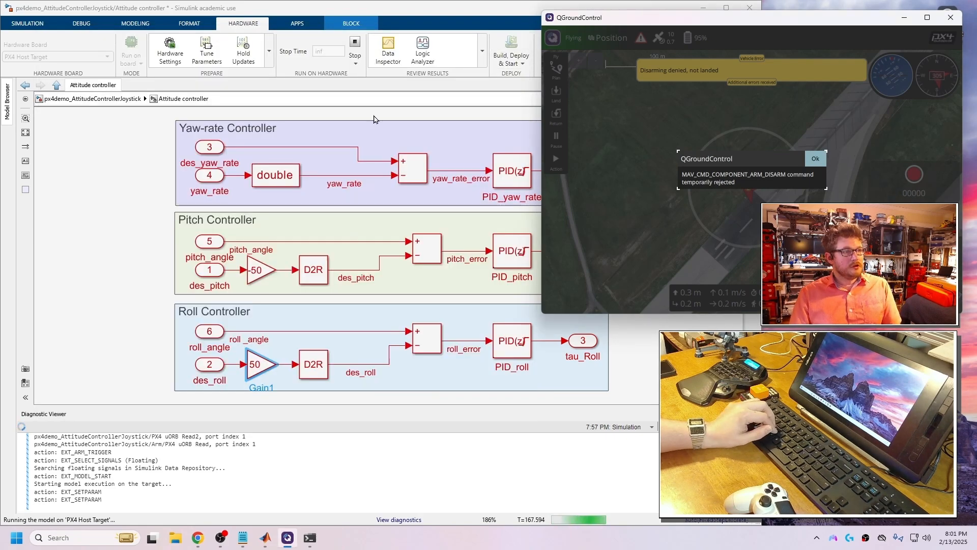
click(355, 44)
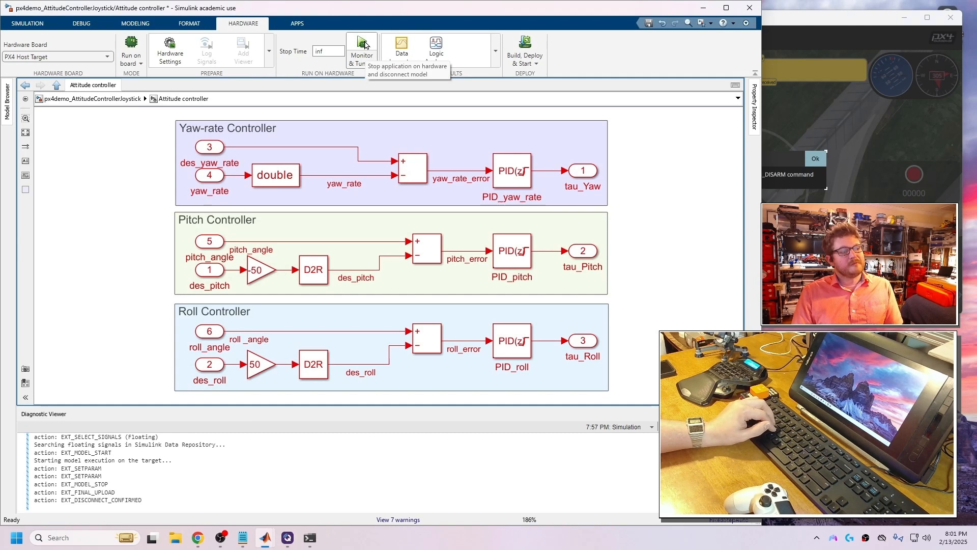
Rebuild and launch the model with Monitor & Tune, and close the leftover command window from the previous run
click(363, 45)
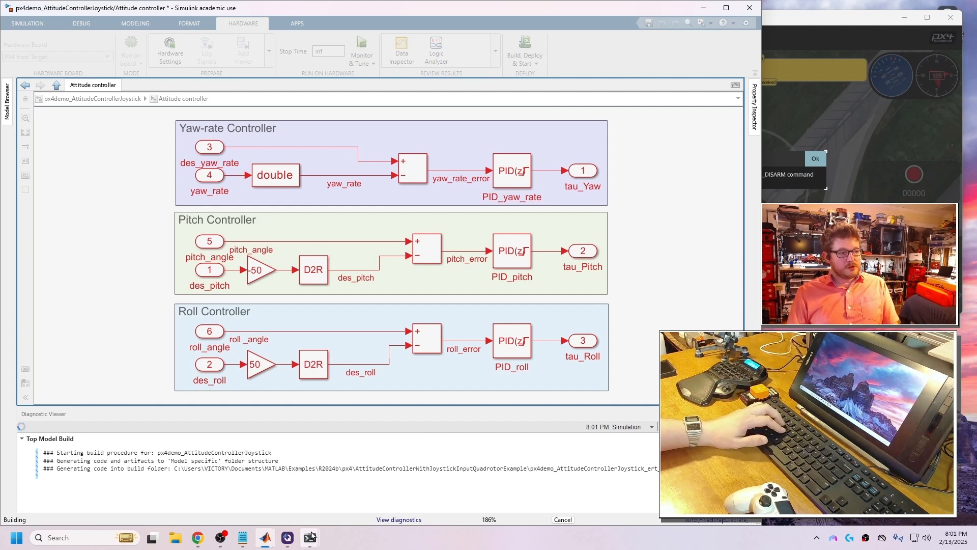
mouse_move(310, 538)
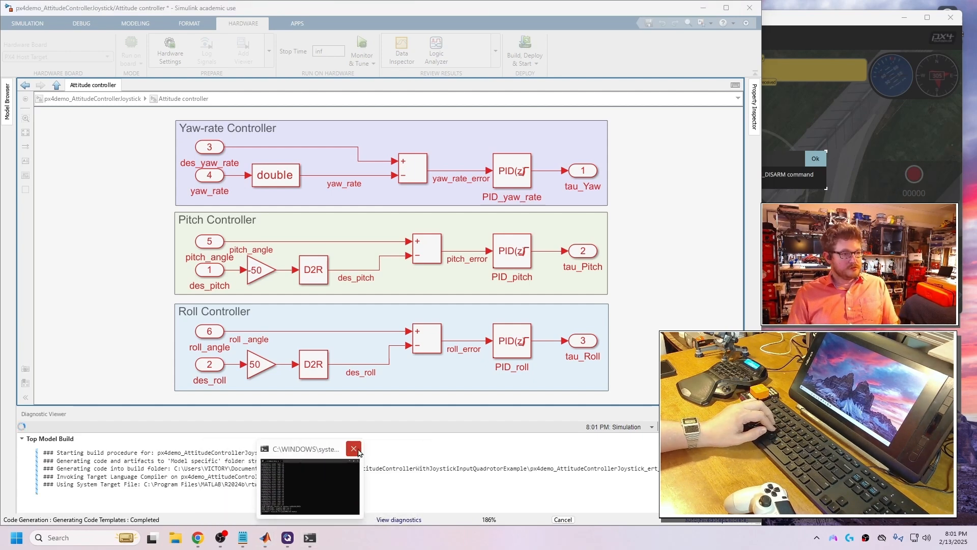
click(358, 450)
Switch to QGroundControl and dismiss the rejected-disarm message and the map location menu
click(814, 161)
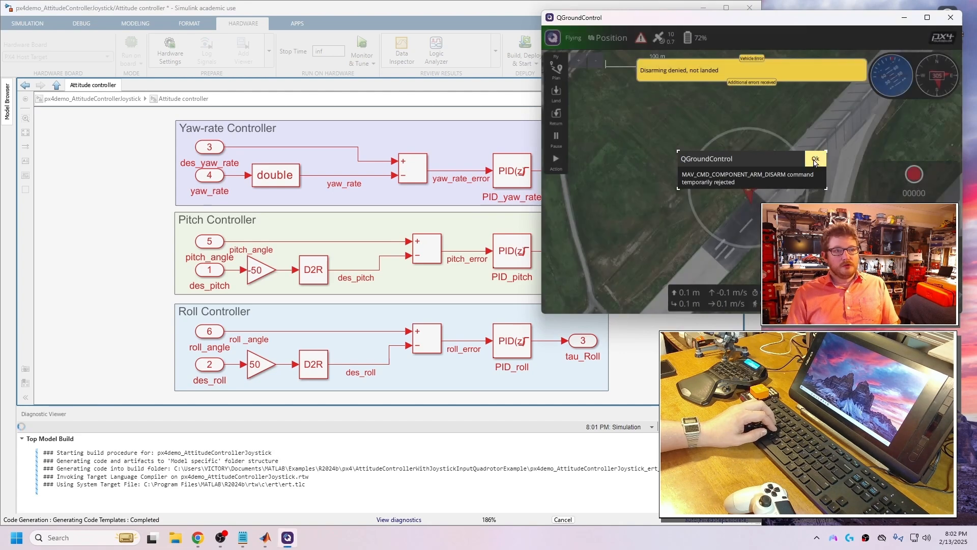
click(741, 115)
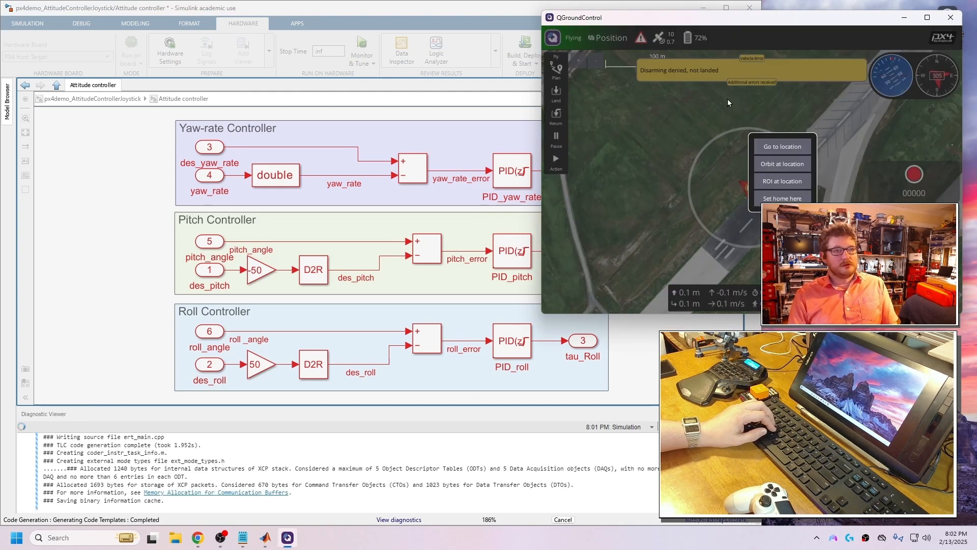
click(728, 99)
click(692, 38)
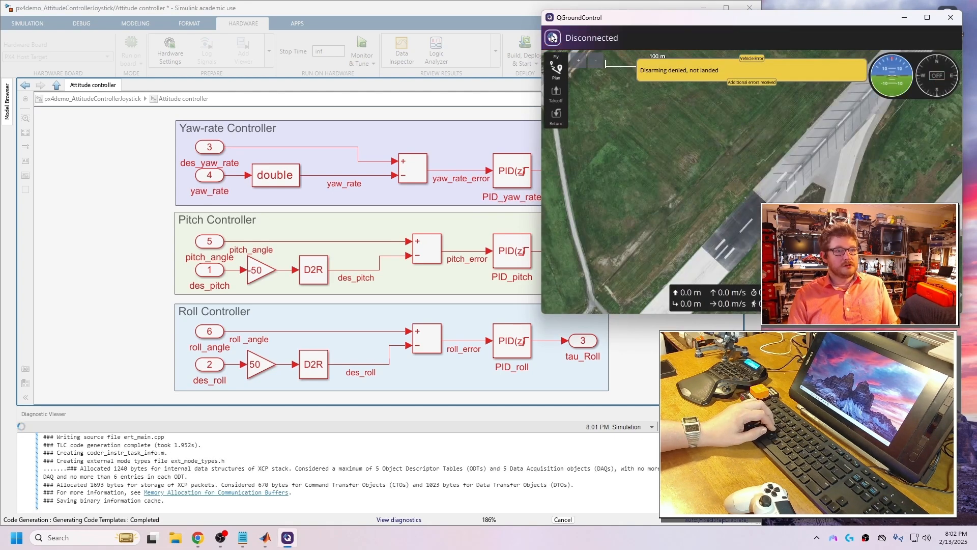
Connect the wsl communication link in the application settings and return to the fly view
click(553, 38)
click(750, 198)
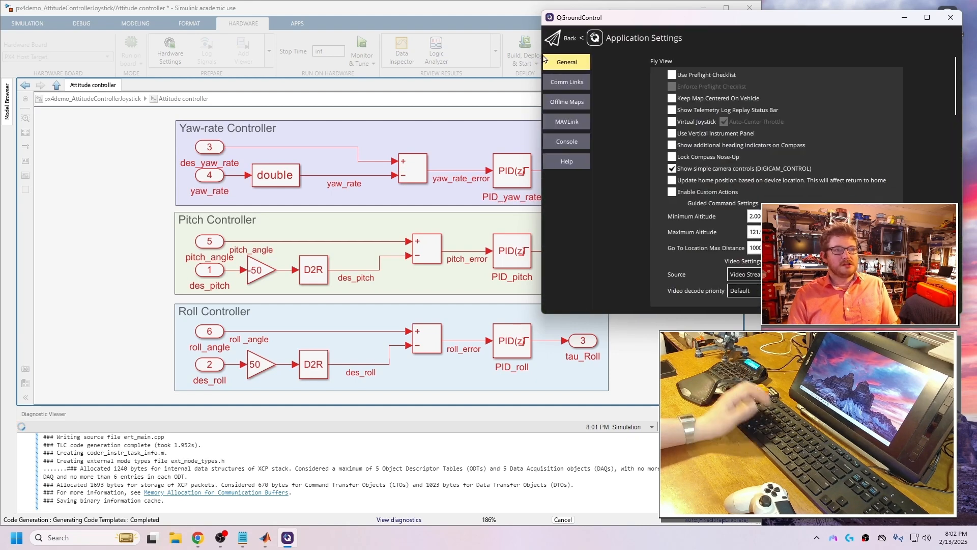
click(566, 82)
click(746, 66)
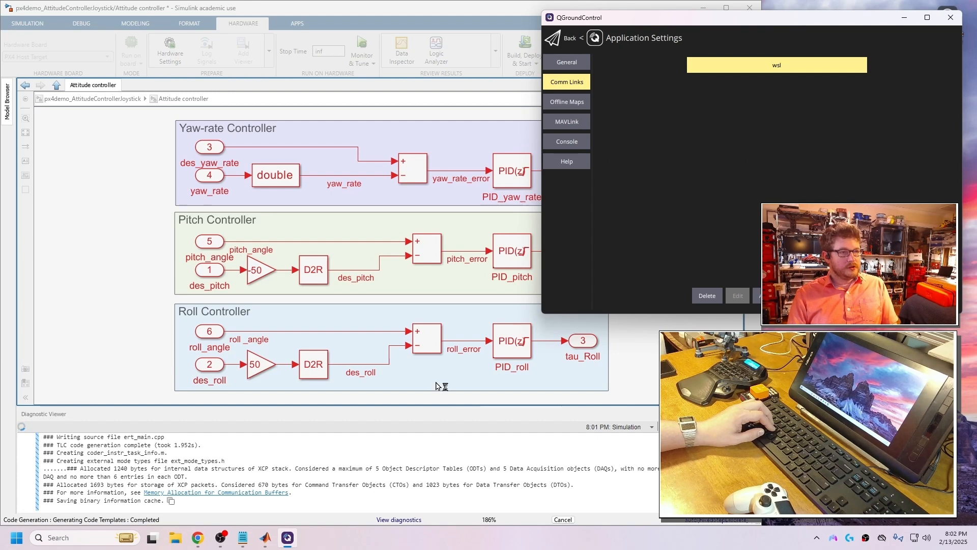
click(552, 39)
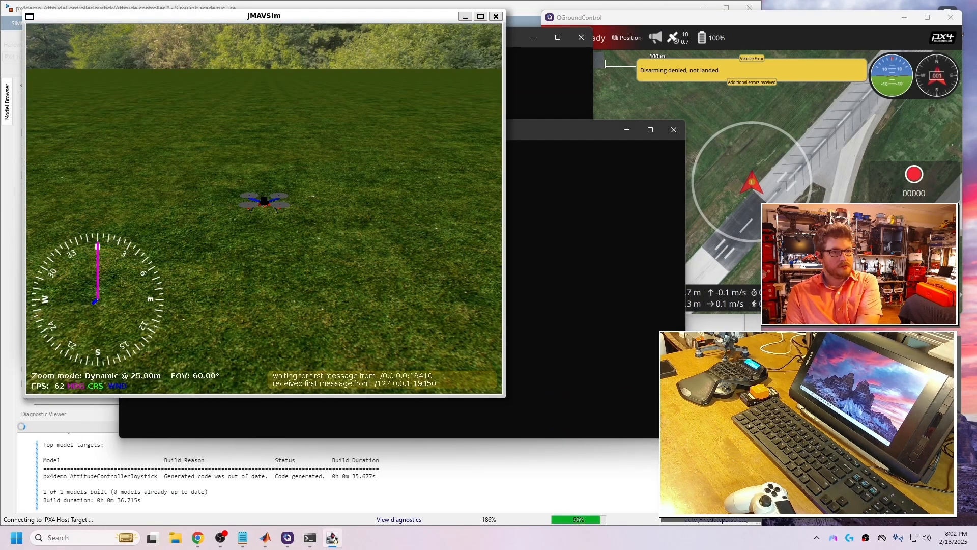
Dismiss the vehicle error notice in QGroundControl and switch to jMAVSim for another joystick test flight
click(702, 194)
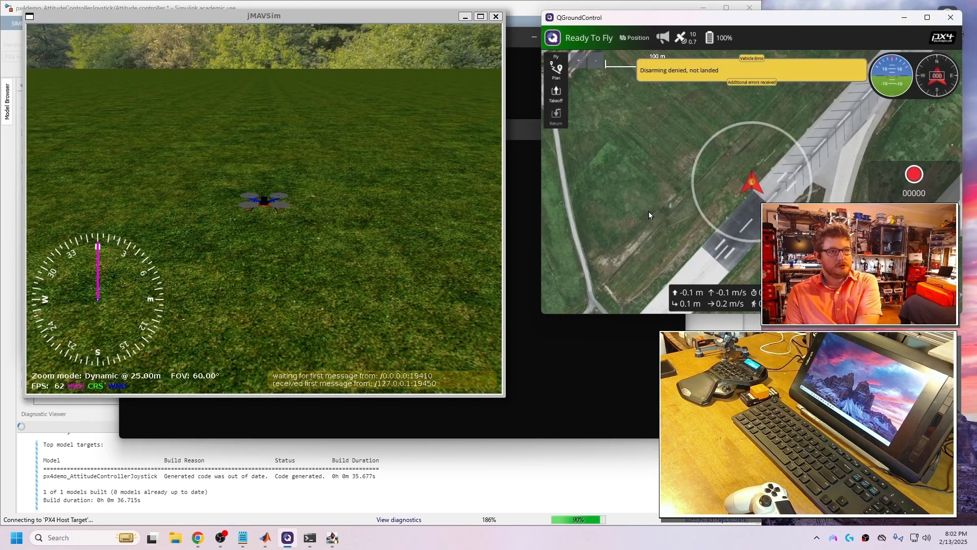
click(769, 70)
click(845, 137)
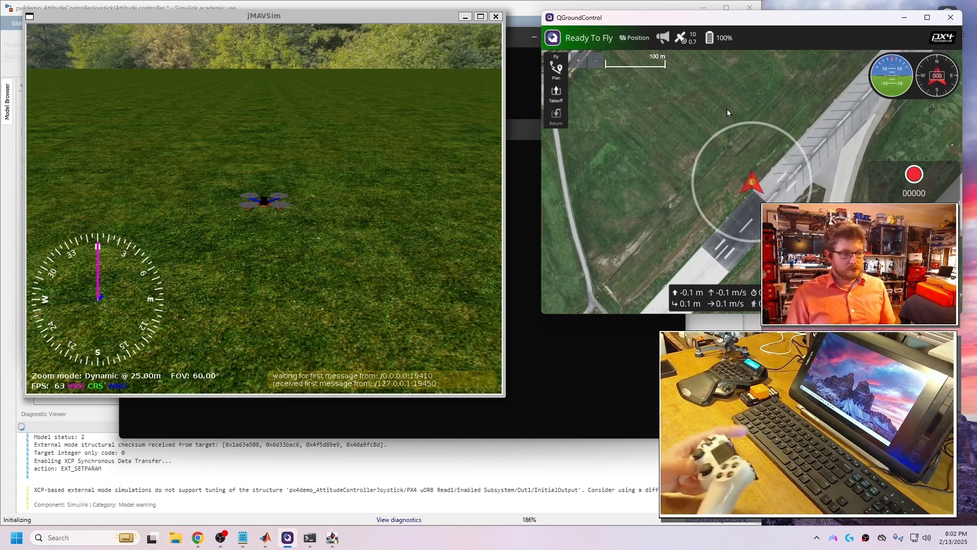
click(374, 259)
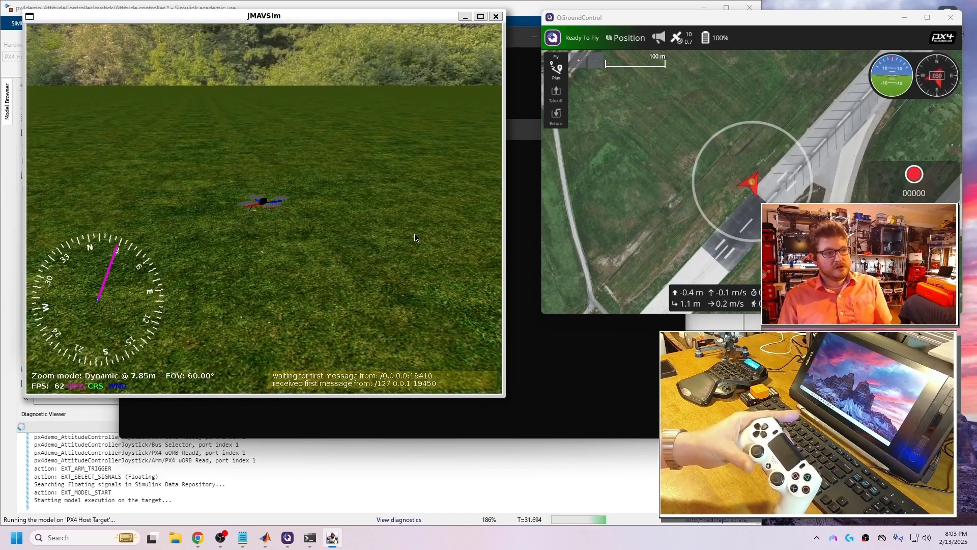
Open the PID_roll block parameters in Simulink, narrow the dialog, and minimize the model window to reveal jMAVSim
click(539, 440)
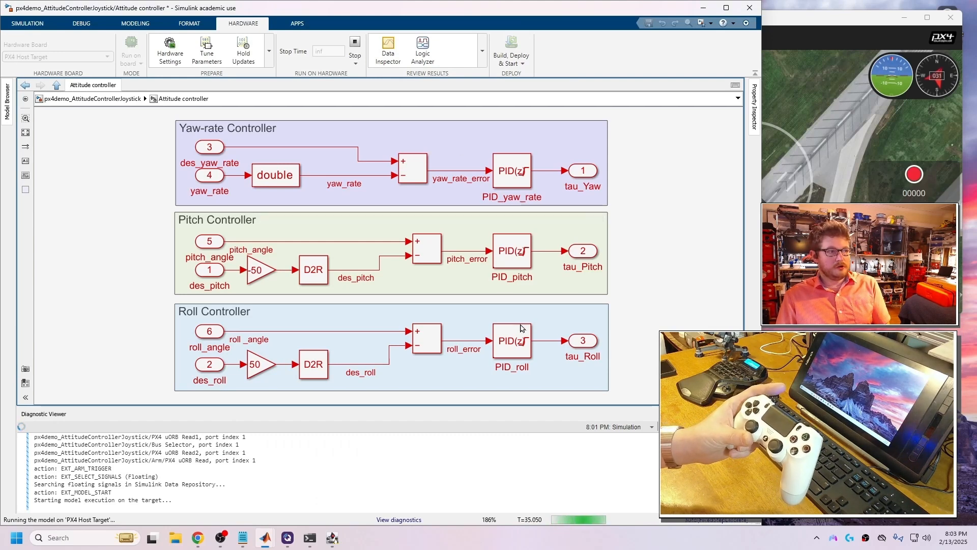
double_click(513, 348)
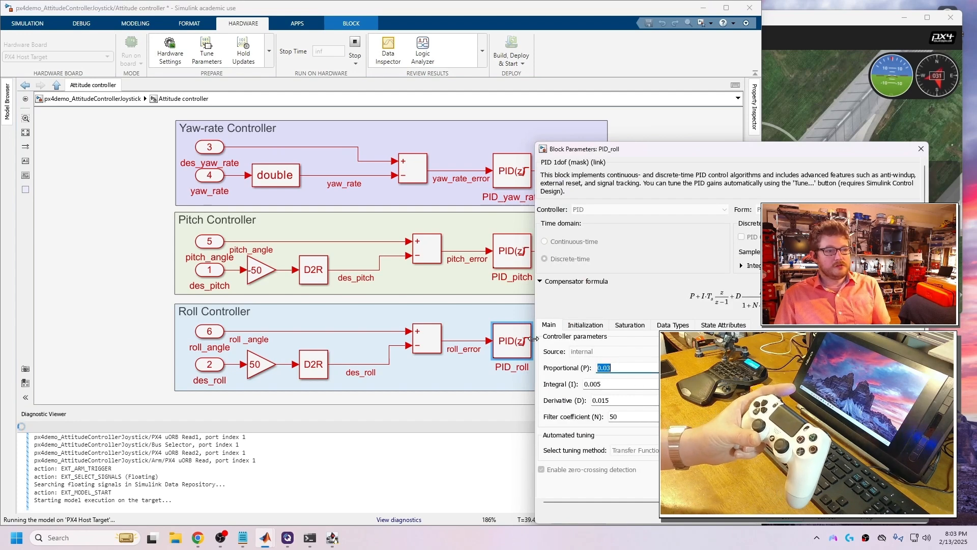
drag(534, 338, 588, 336)
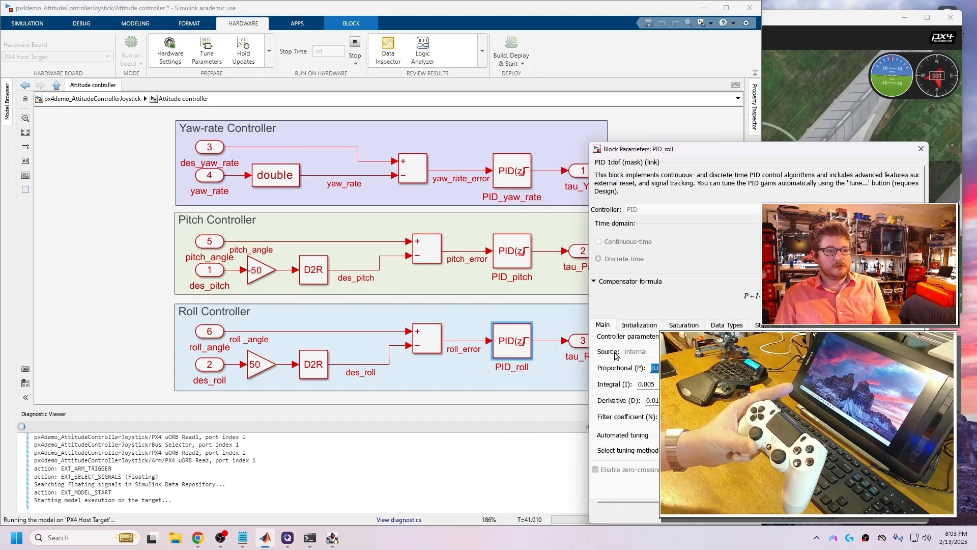
click(701, 9)
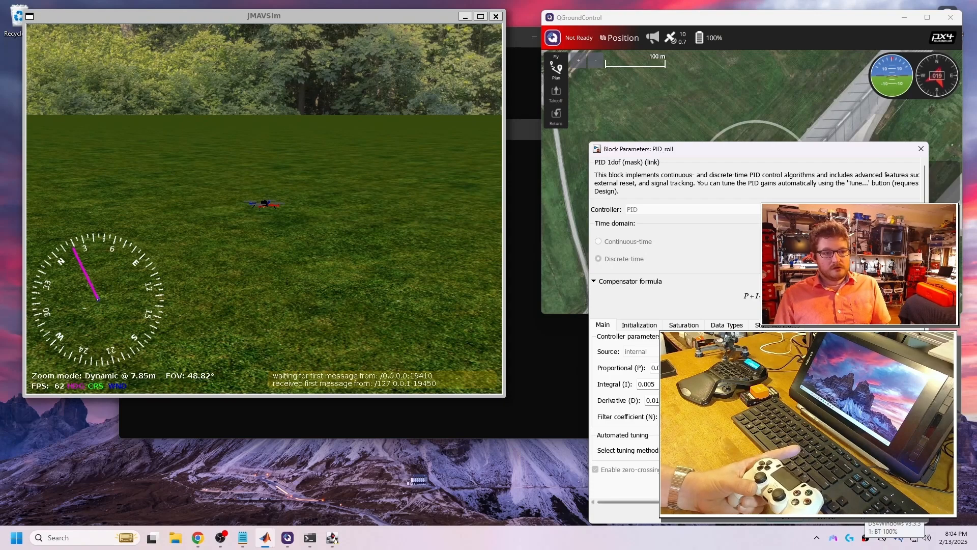
Check the saturation and initialization settings of the PID_roll block, and bring the Simulink model back at its top level
click(674, 325)
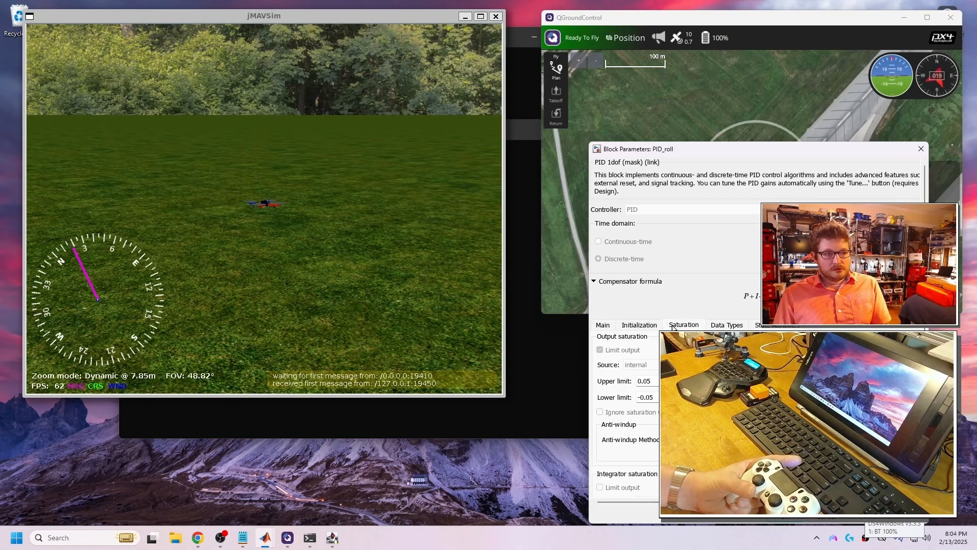
click(631, 326)
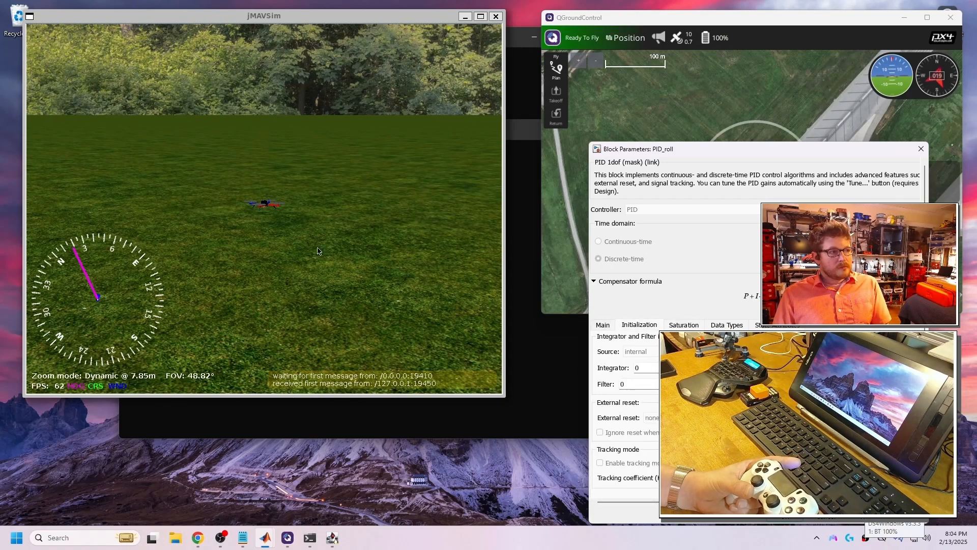
mouse_move(260, 544)
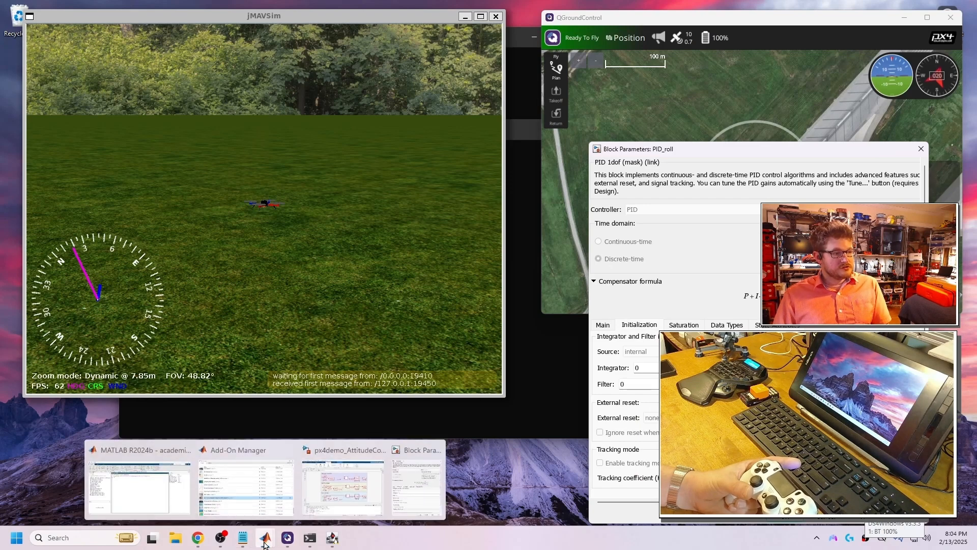
click(342, 483)
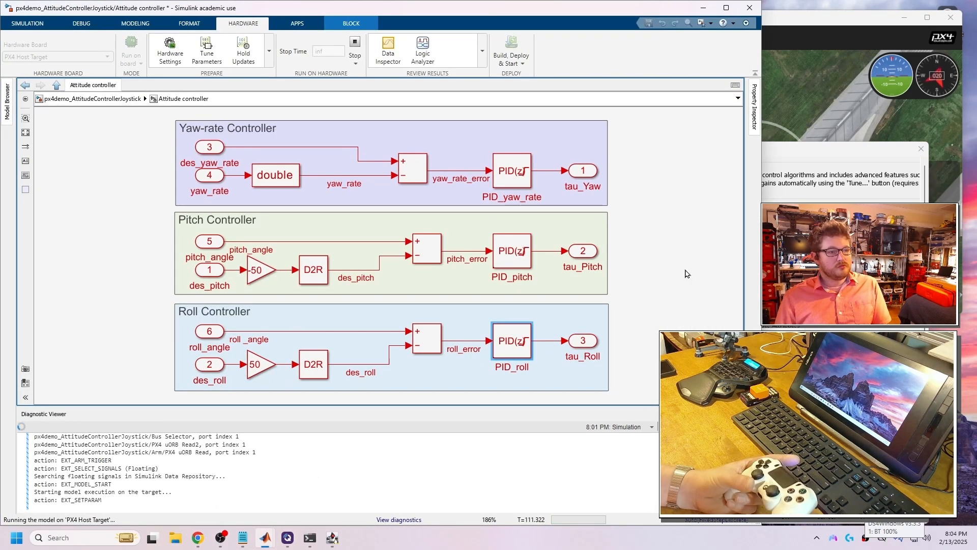
click(59, 86)
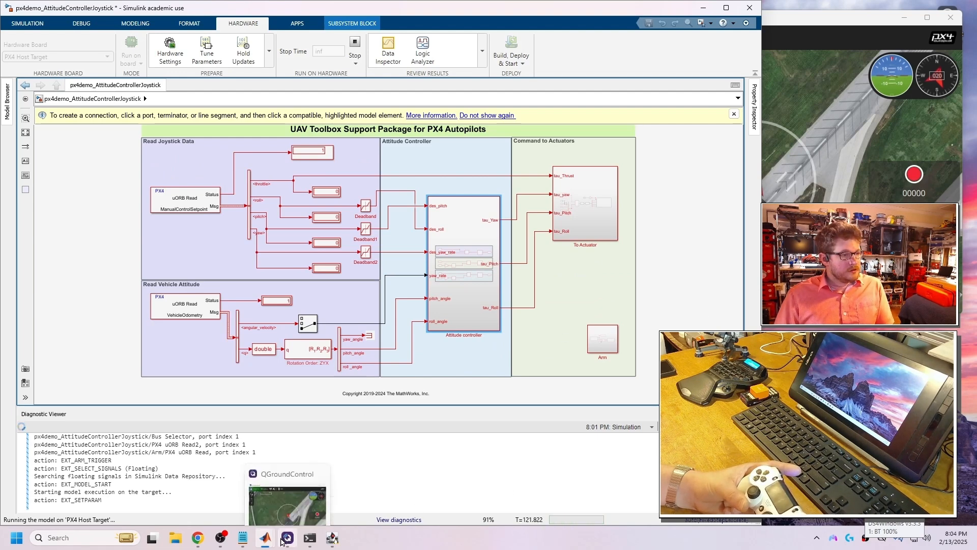
Switch to Chrome and read the attitude control example's notes on stick inputs and the Monitor and Tune option
click(198, 537)
scroll(784, 305, down, 15)
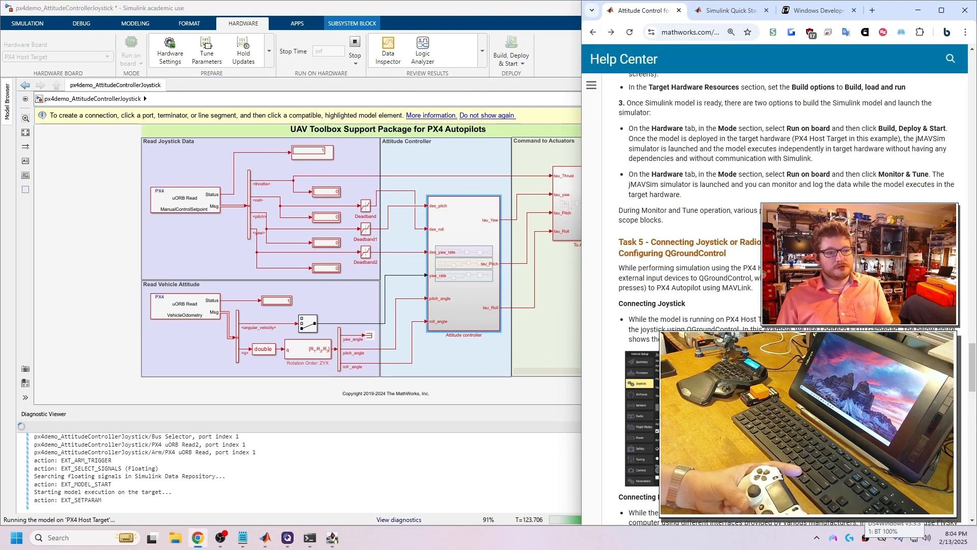
scroll(784, 306, down, 3)
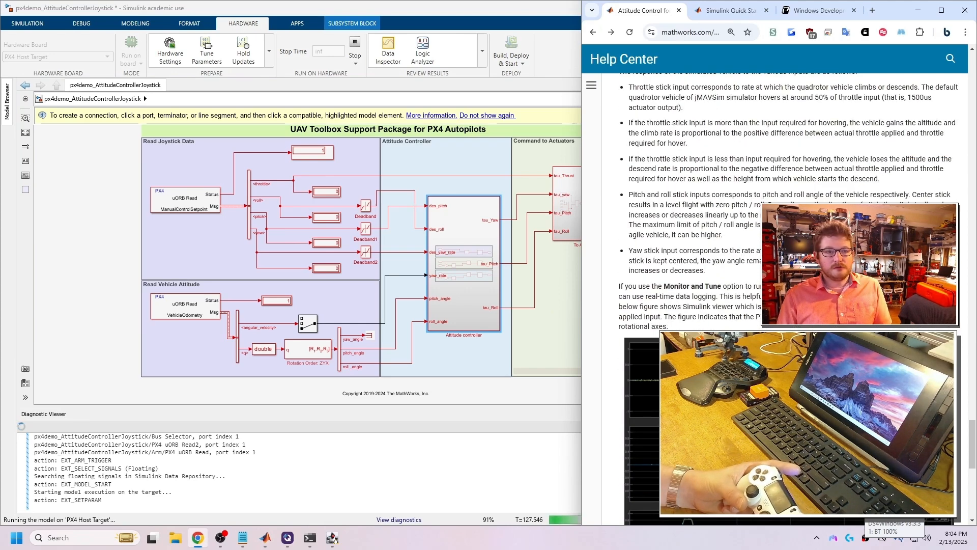
scroll(682, 302, down, 1)
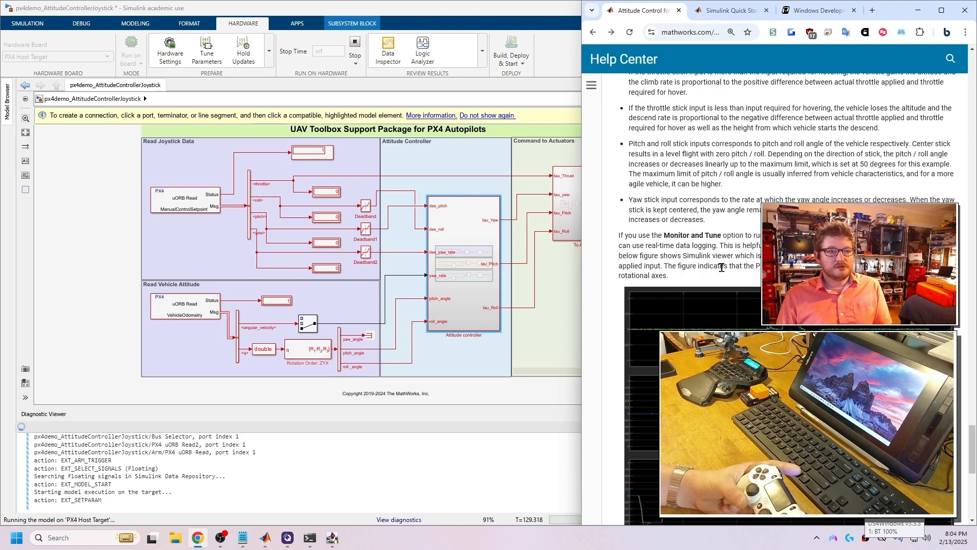
scroll(691, 264, up, 3)
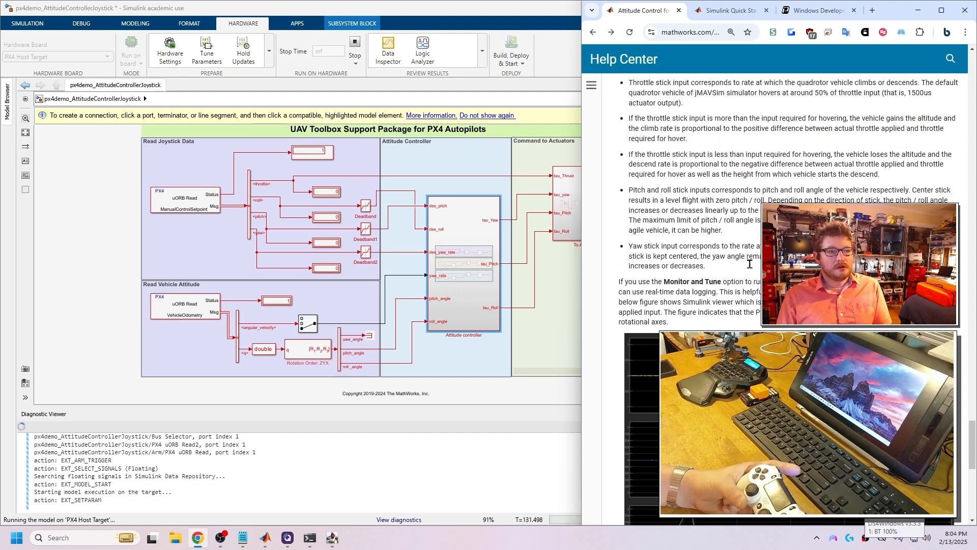
scroll(713, 376, down, 2)
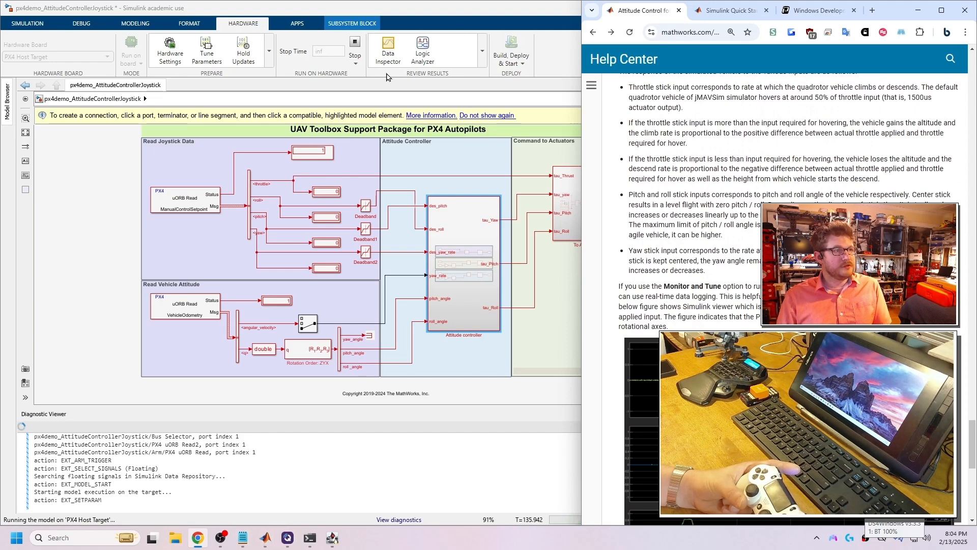
Open the Simulation Data Inspector from Simulink, plot the roll signal, and arrange its window beside jMAVSim
click(395, 57)
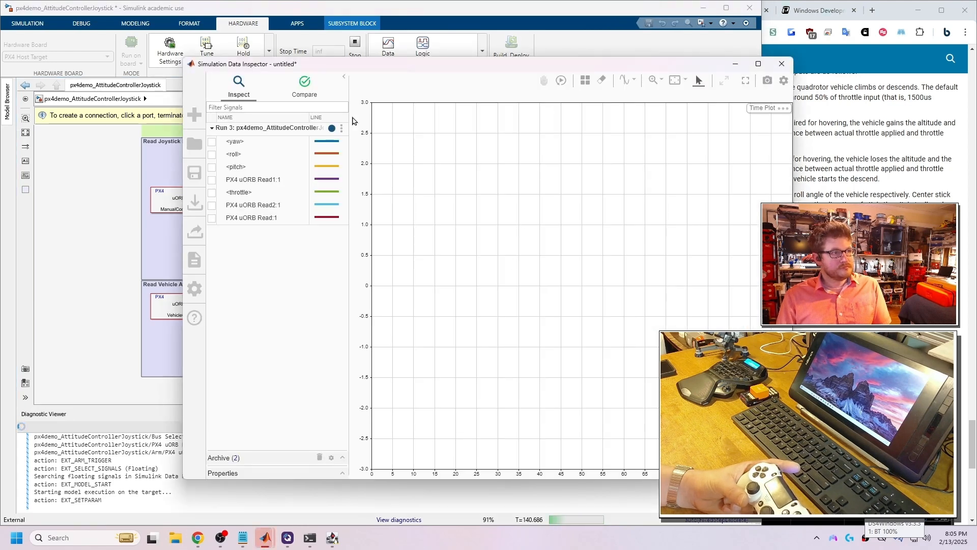
click(212, 154)
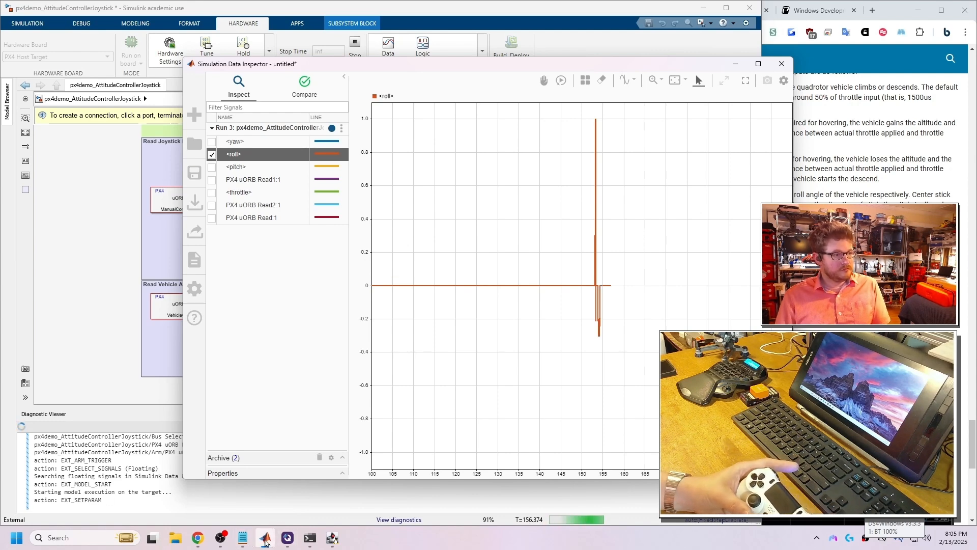
mouse_move(264, 543)
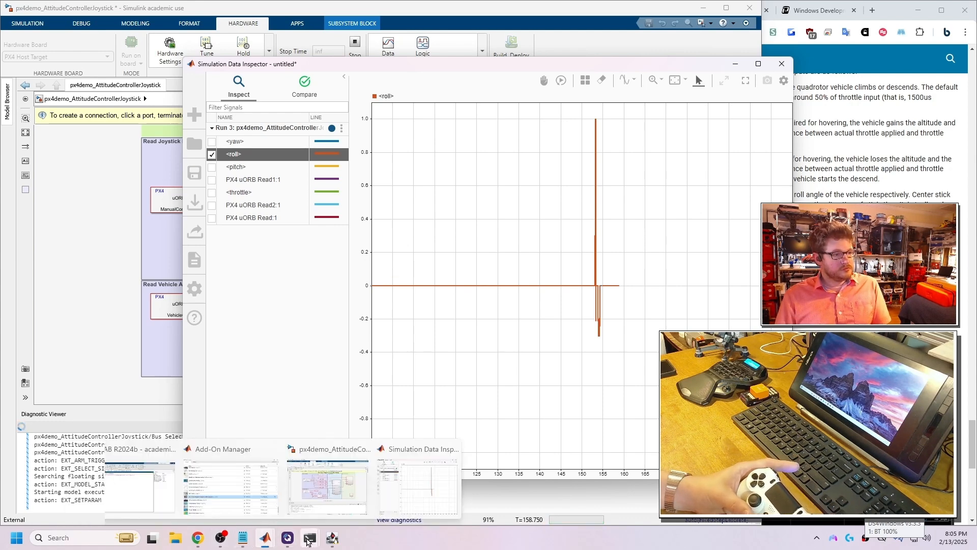
click(332, 538)
drag(572, 69, 718, 69)
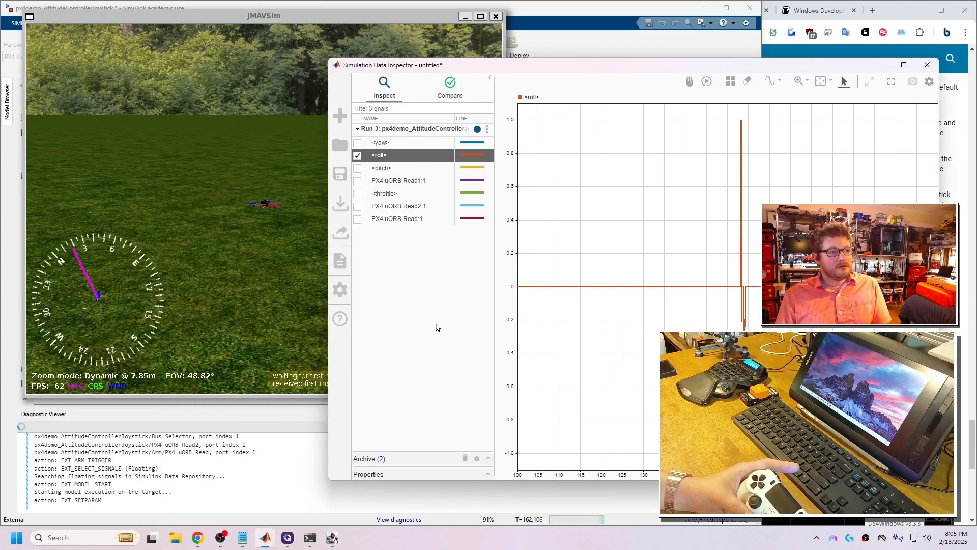
Try plotting the PX4 uORB Read signals, clear them, and plot the pitch signal together with roll
click(358, 207)
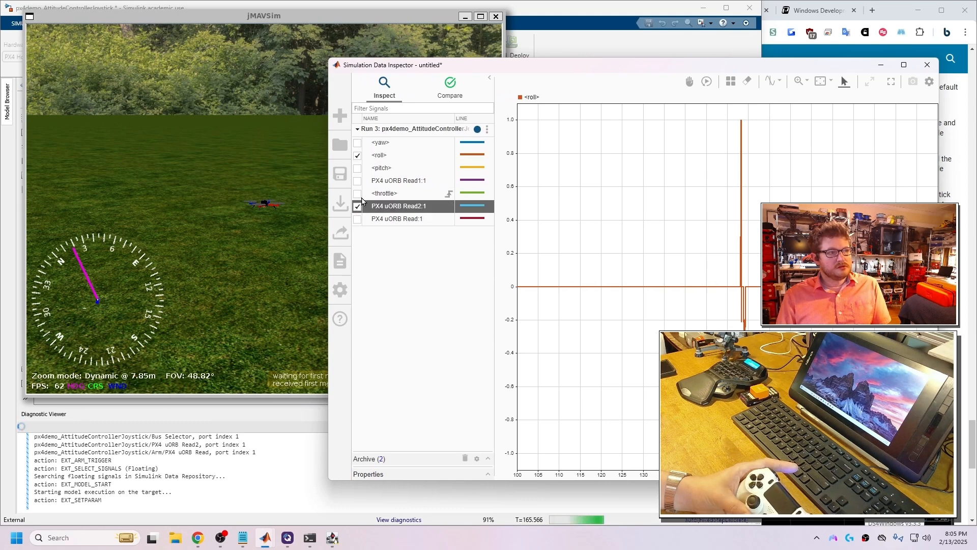
click(357, 207)
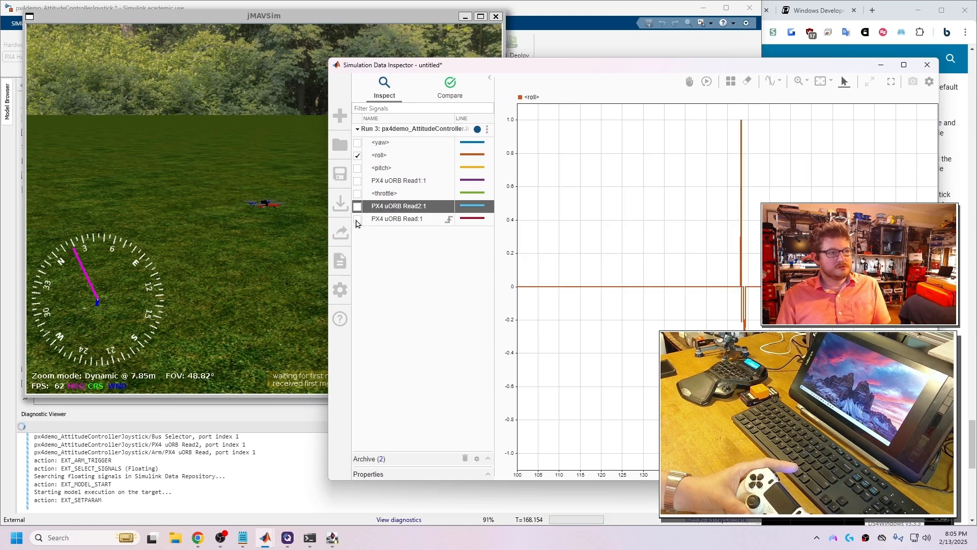
click(357, 220)
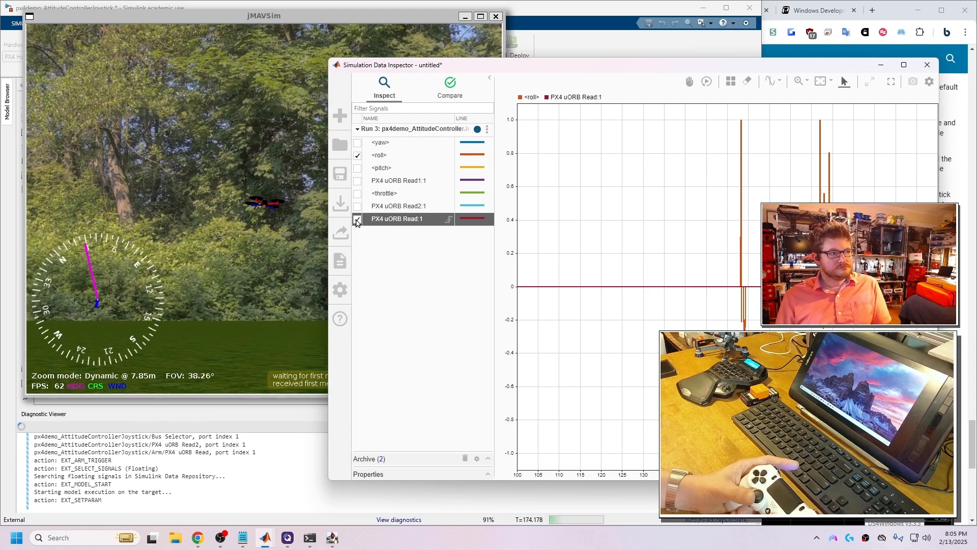
click(357, 181)
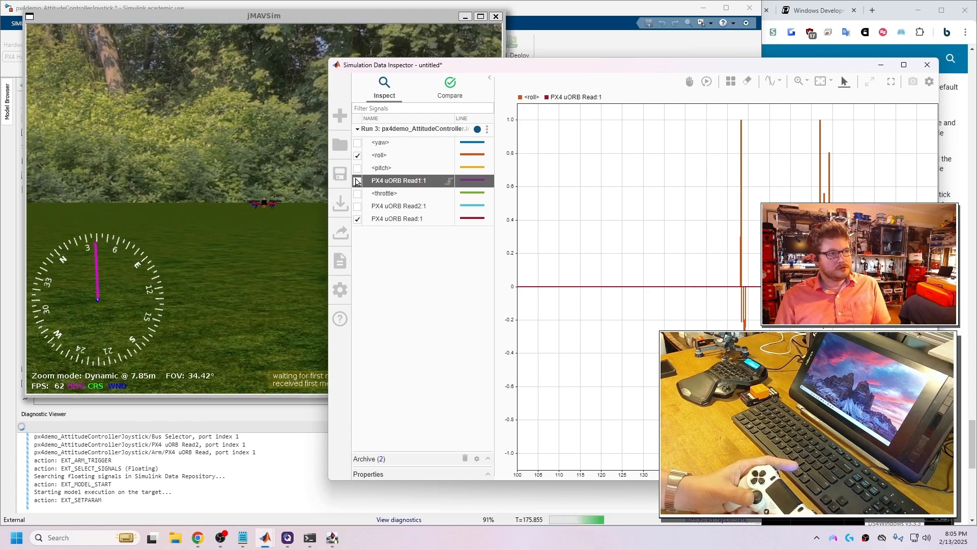
click(358, 219)
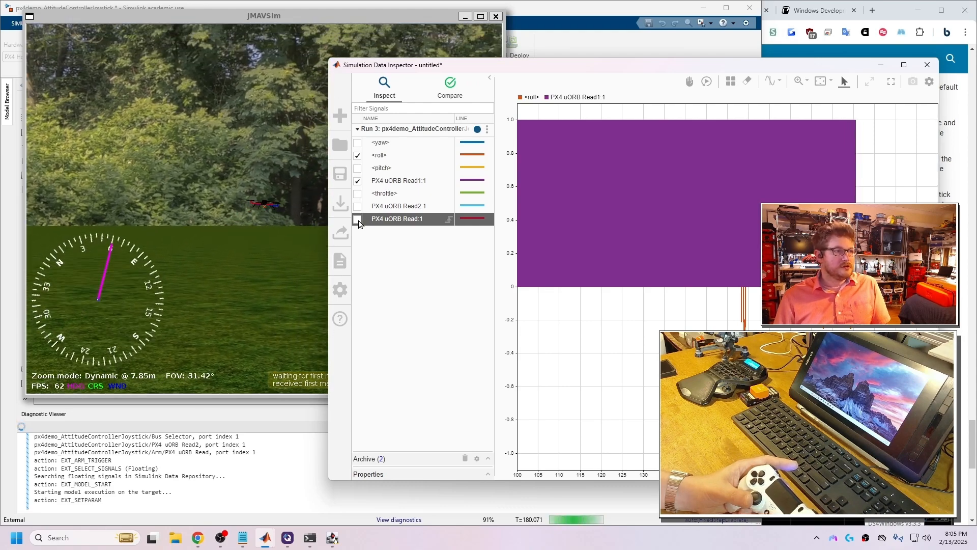
click(357, 181)
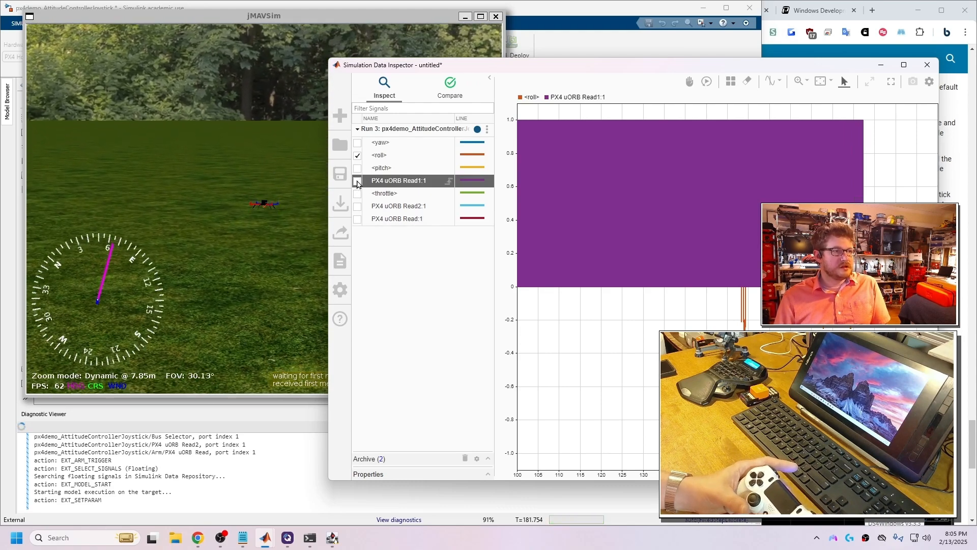
click(357, 168)
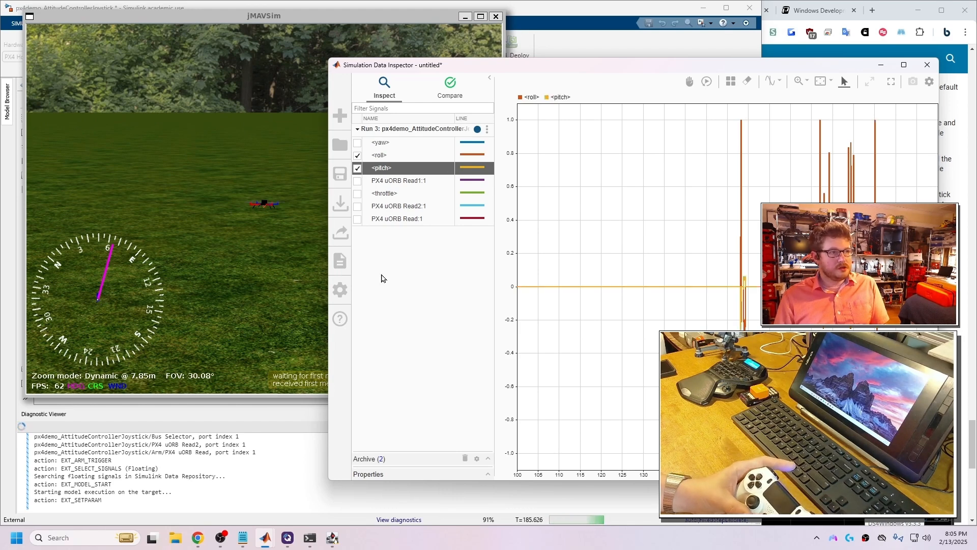
Examine the signals in the top-level Simulink model and the options for Run 3 in the Simulation Data Inspector
click(300, 413)
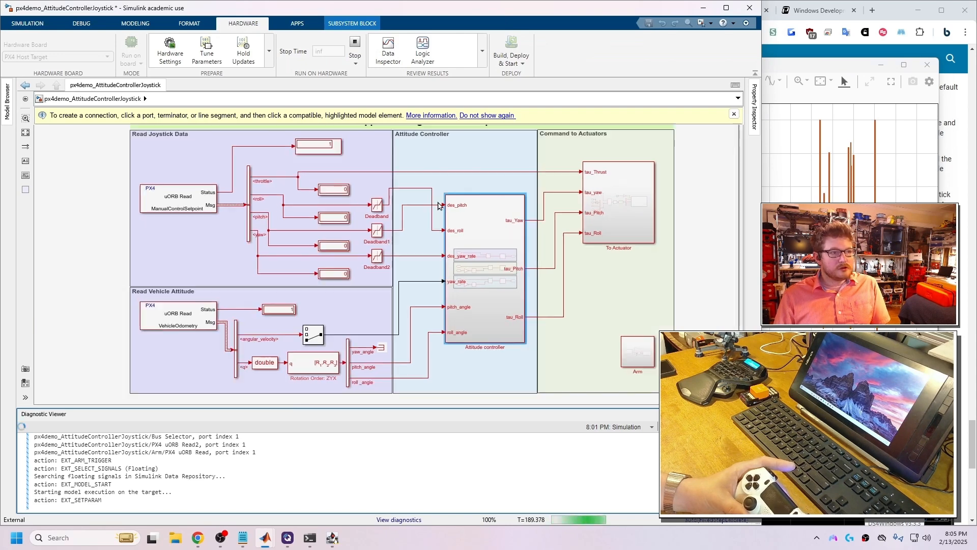
scroll(249, 211, up, 1)
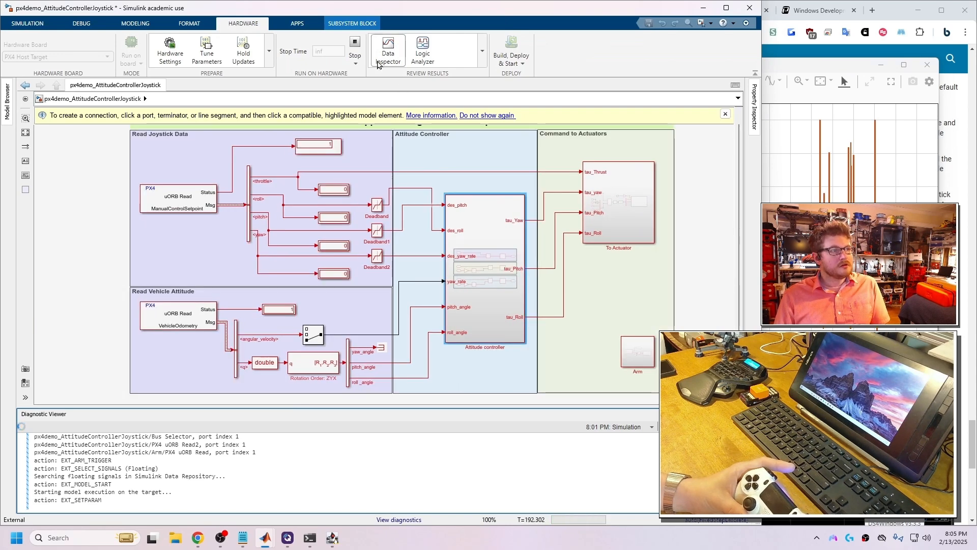
click(311, 540)
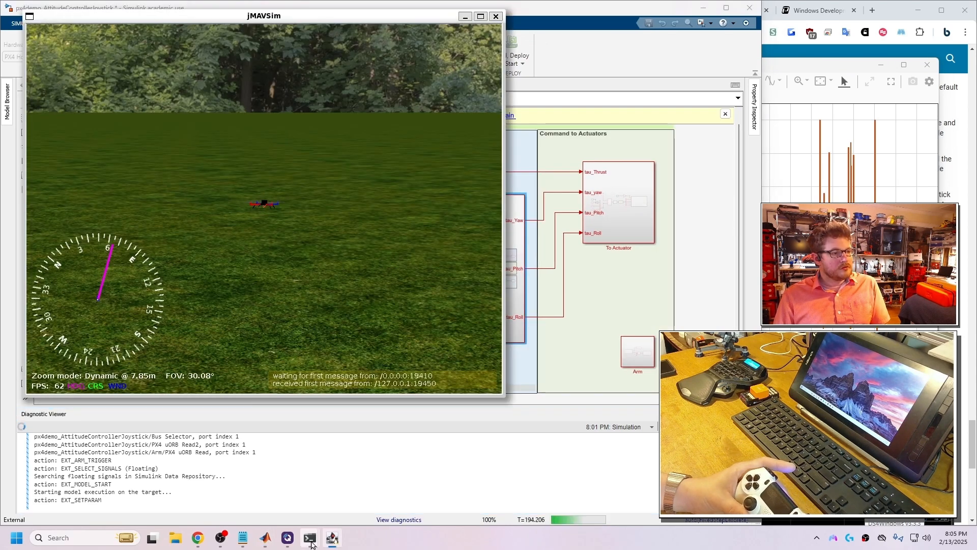
click(312, 543)
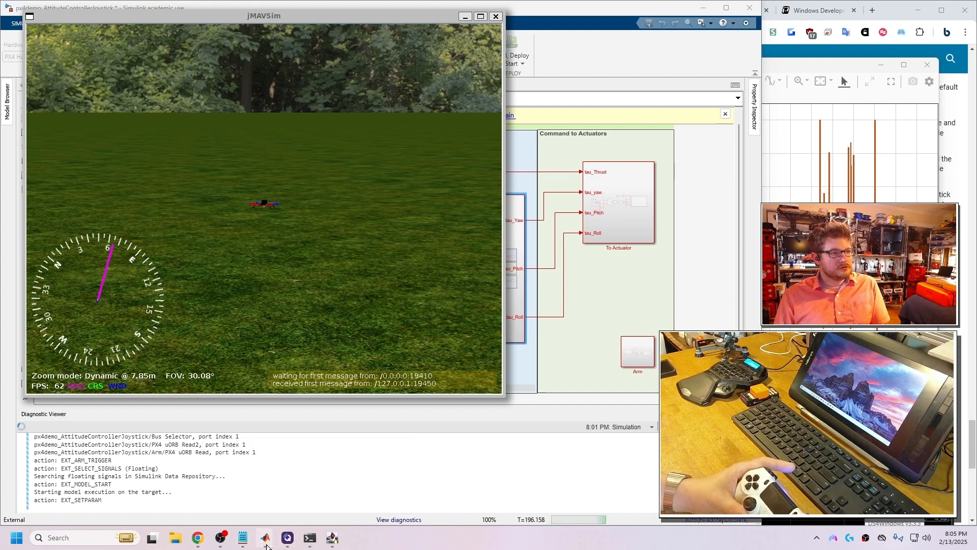
mouse_move(266, 545)
click(422, 458)
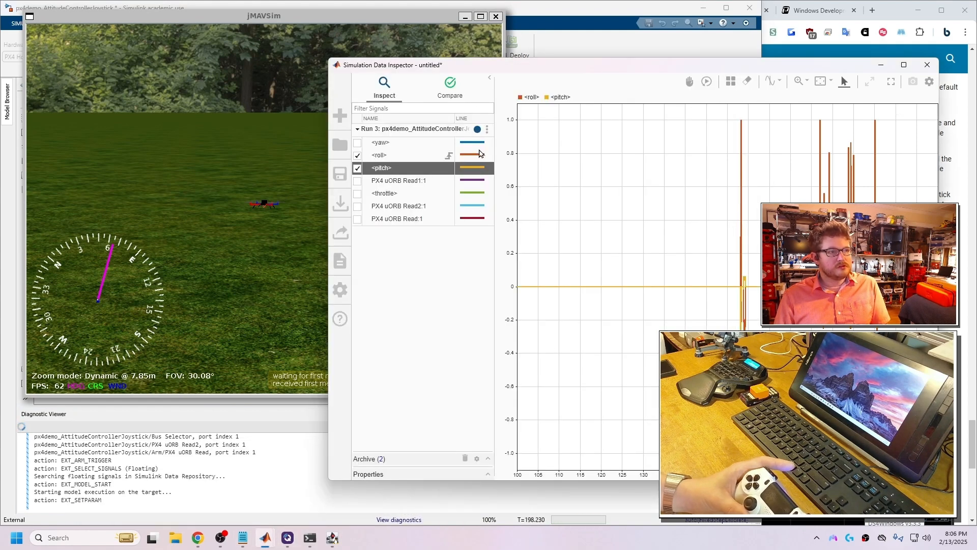
click(487, 130)
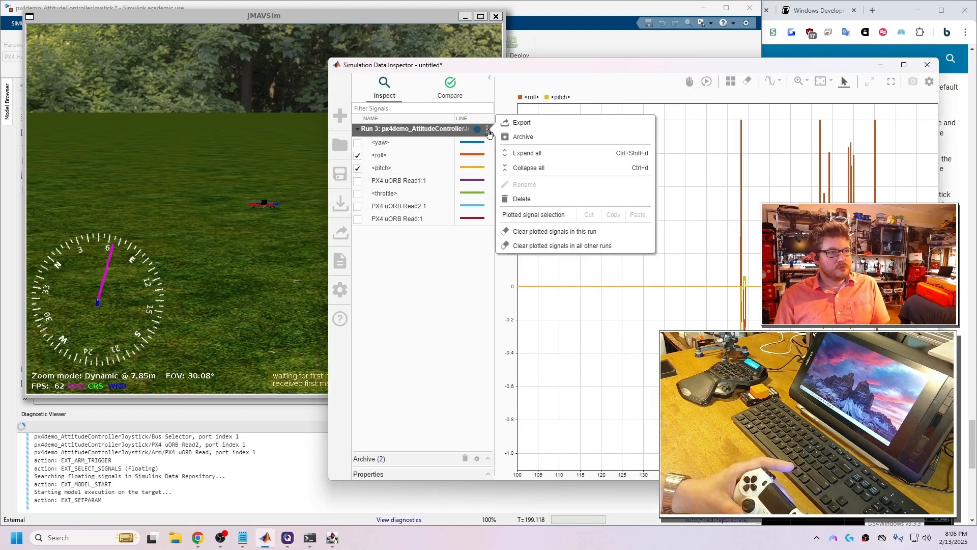
click(464, 281)
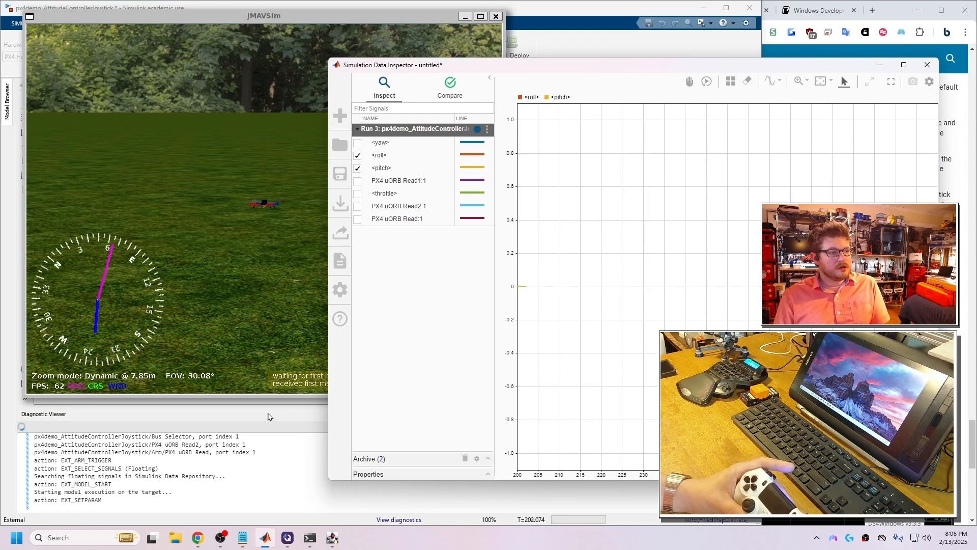
Return to the Simulink model and stop its run on the PX4 Host Target
click(292, 416)
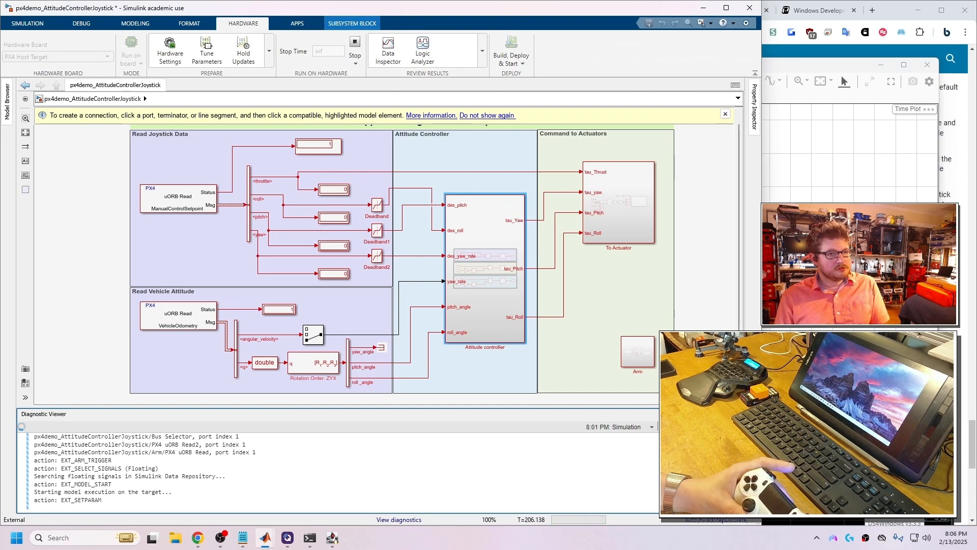
click(814, 285)
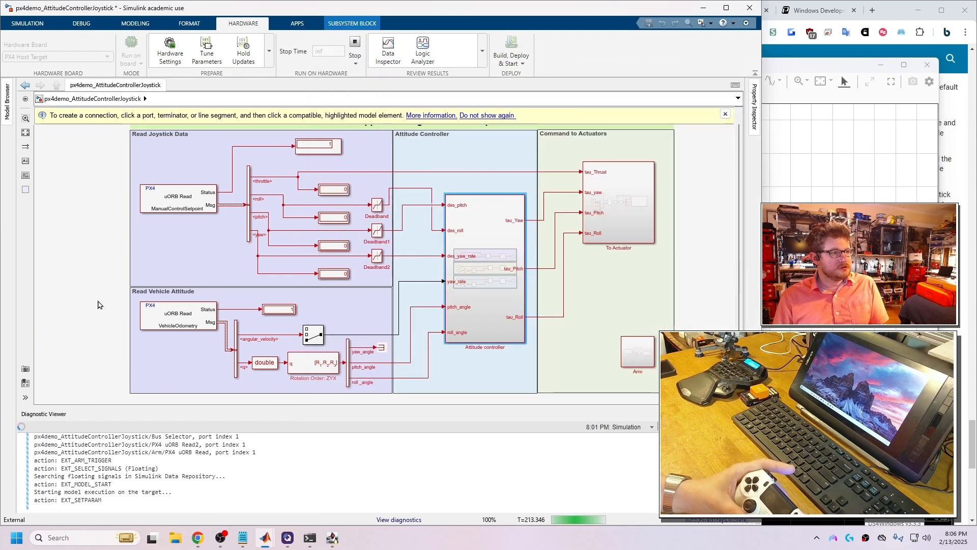
click(355, 43)
click(355, 43)
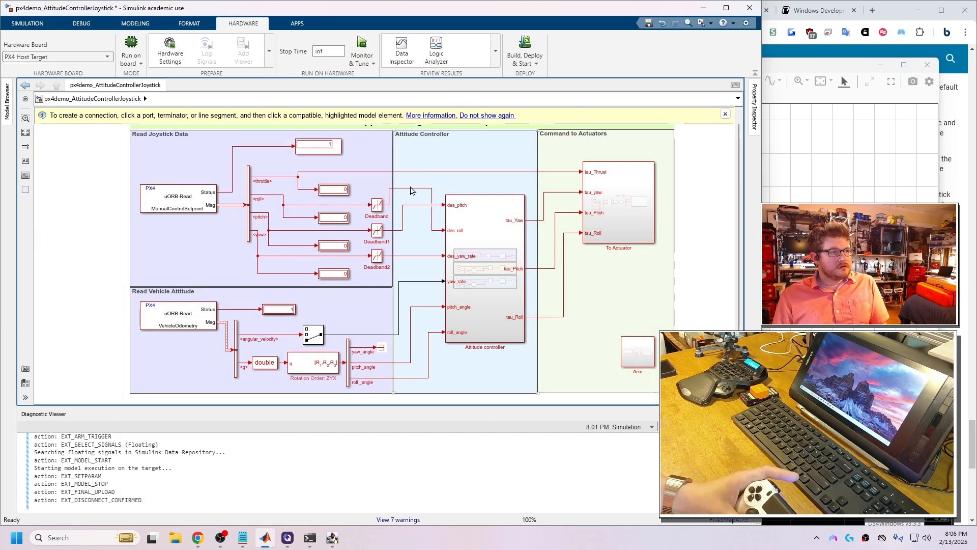
Enable data logging for the pitch_angle signal in the Read Vehicle Attitude area
click(579, 213)
click(273, 370)
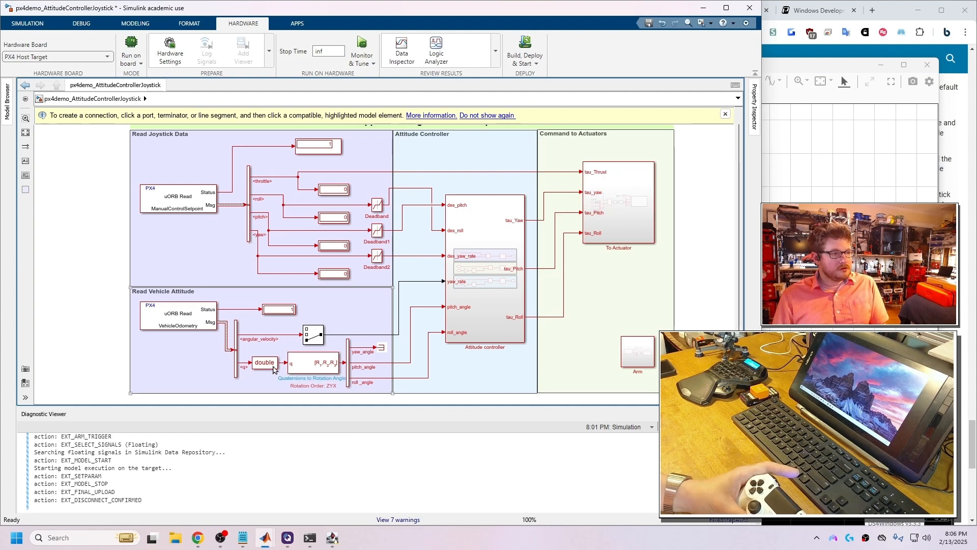
click(389, 366)
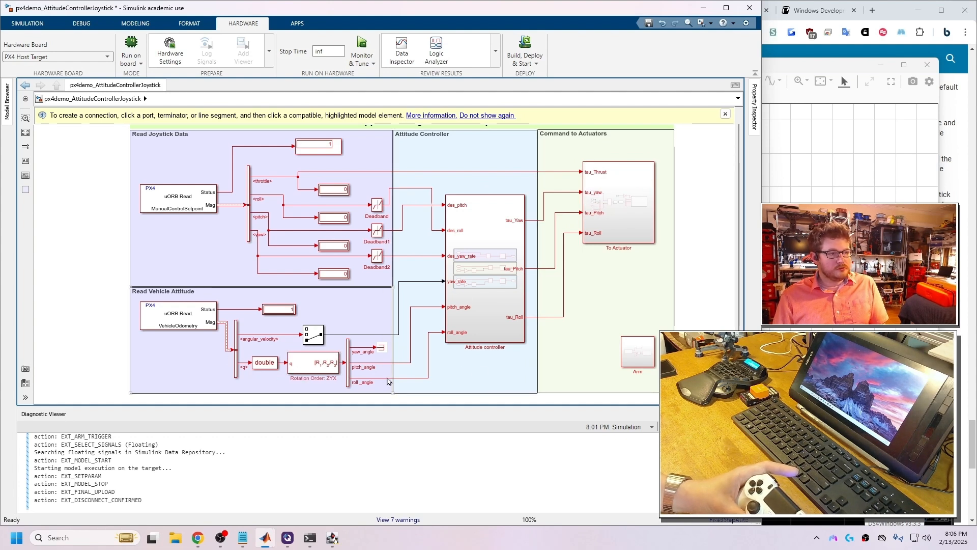
right_click(386, 367)
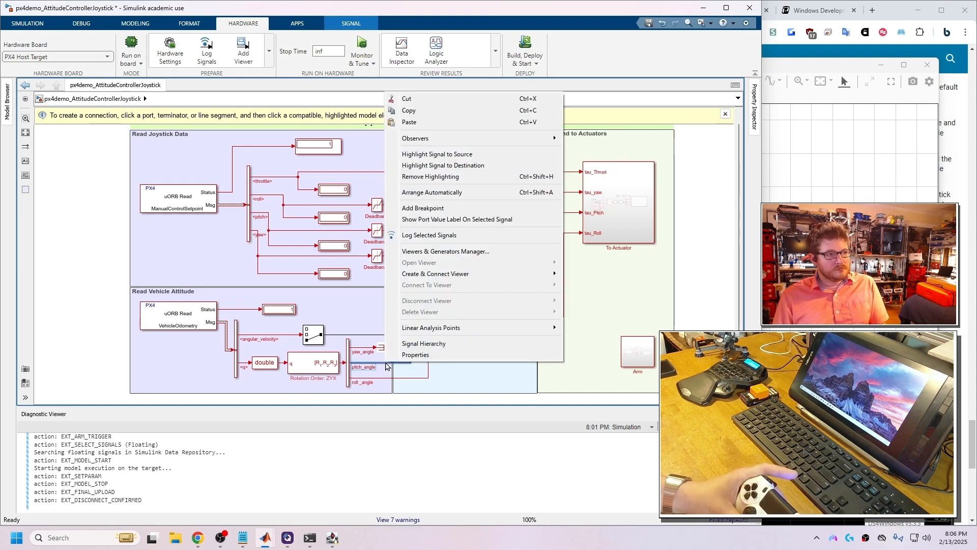
click(422, 234)
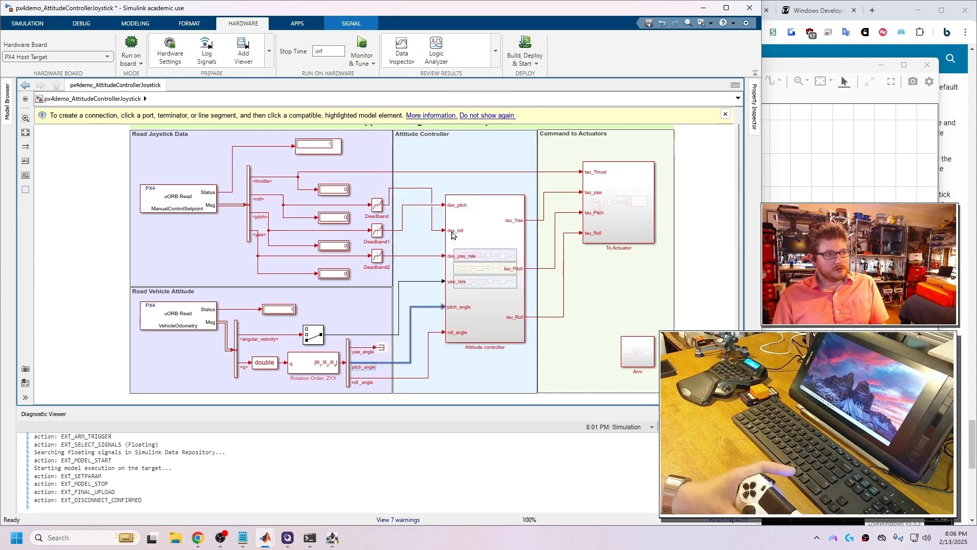
Enable data logging for the roll_angle and yaw_angle signals in the Read Vehicle Attitude area
click(387, 376)
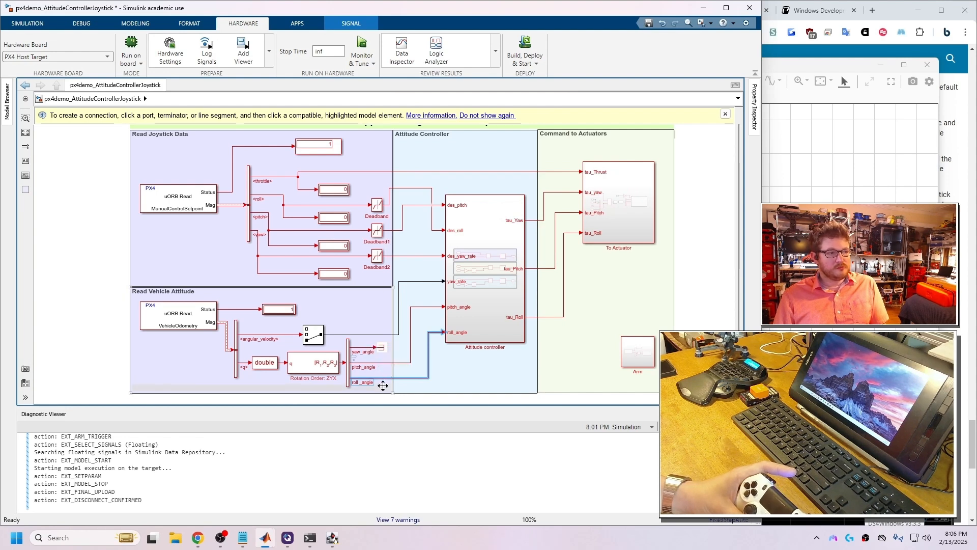
click(387, 383)
click(389, 378)
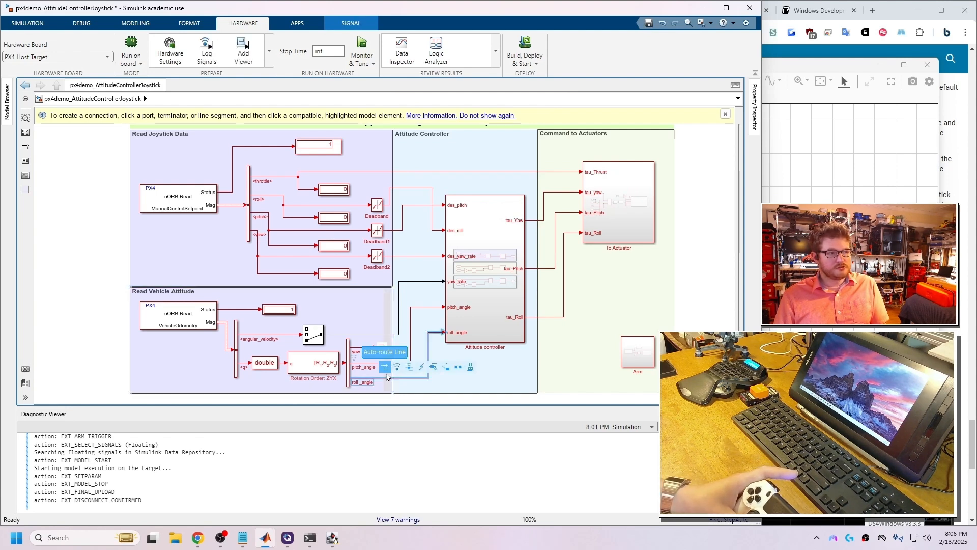
click(398, 367)
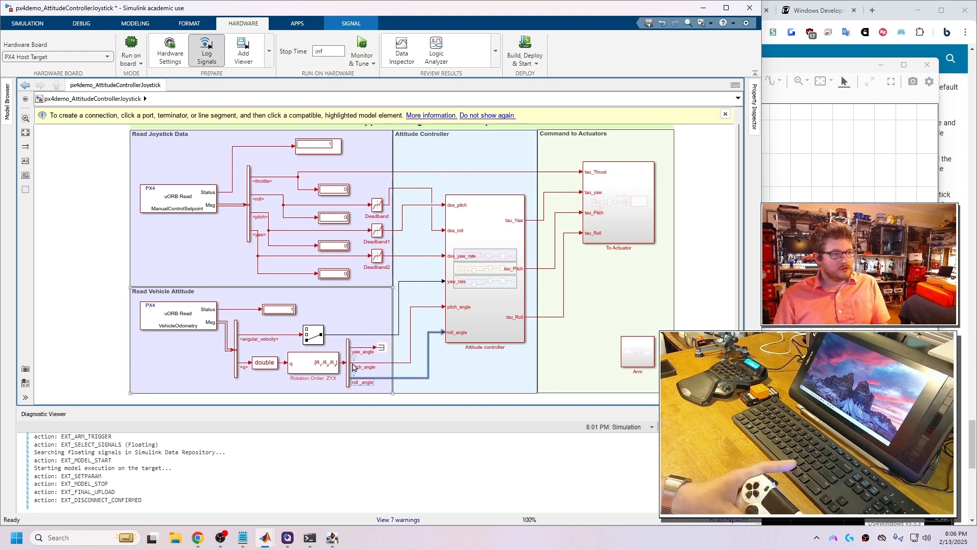
click(362, 348)
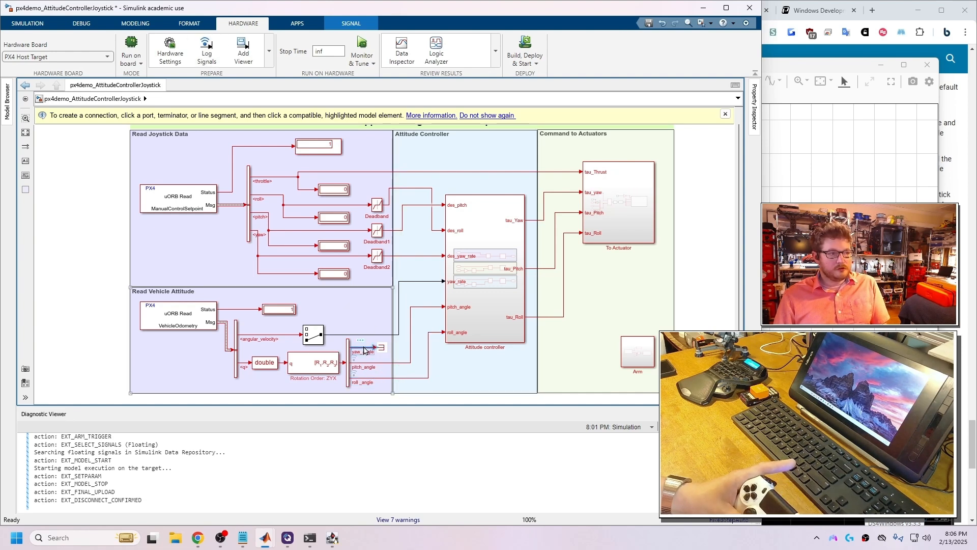
click(372, 336)
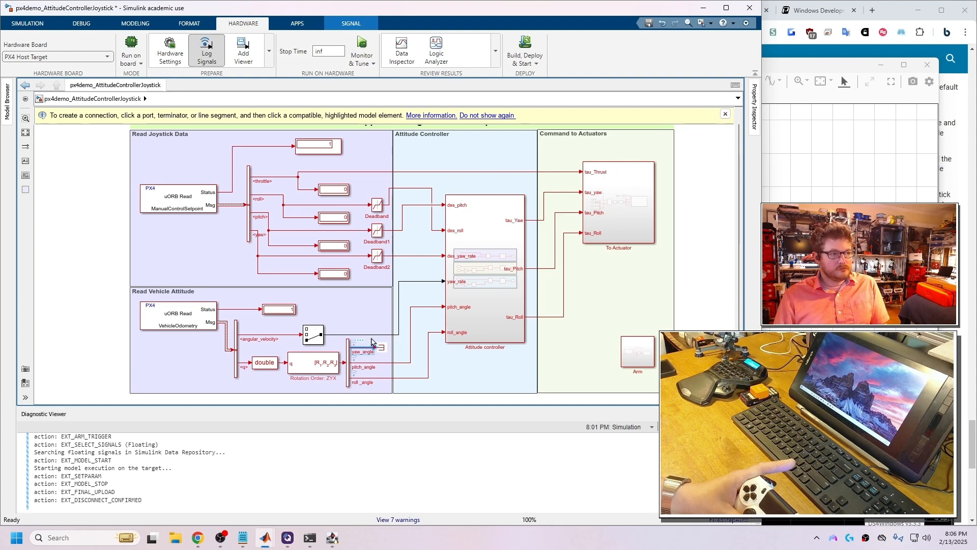
Try enabling data logging on the roll and pitch signals in the Read Joystick Data area
click(268, 196)
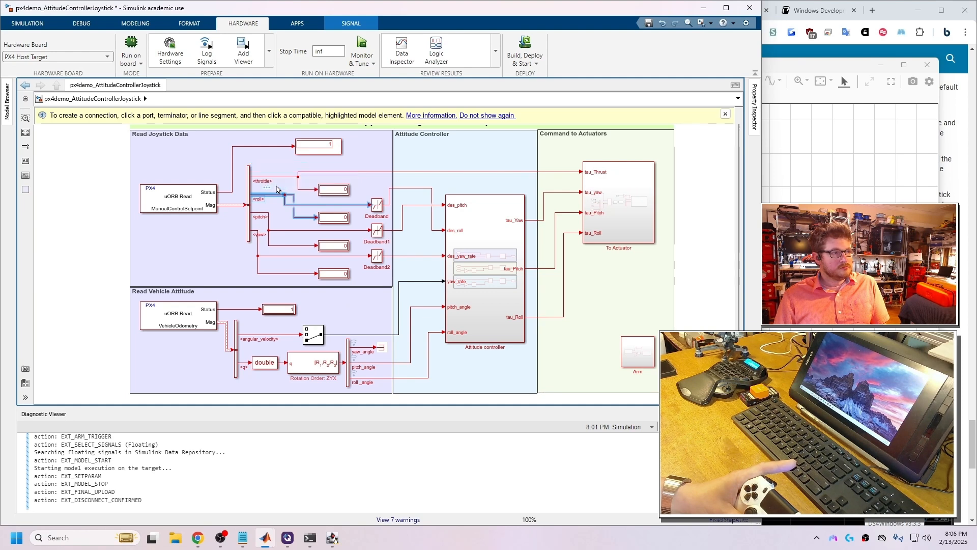
click(275, 188)
click(264, 217)
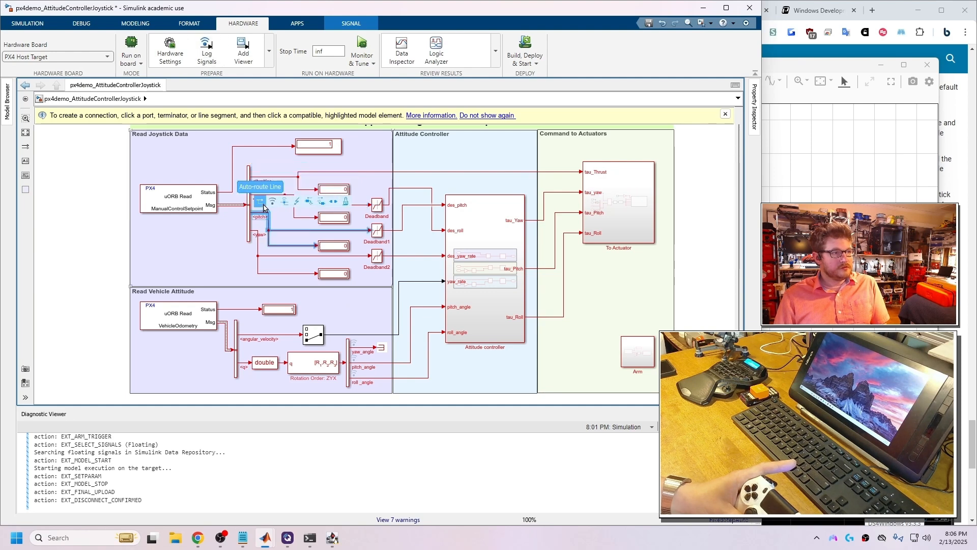
click(275, 204)
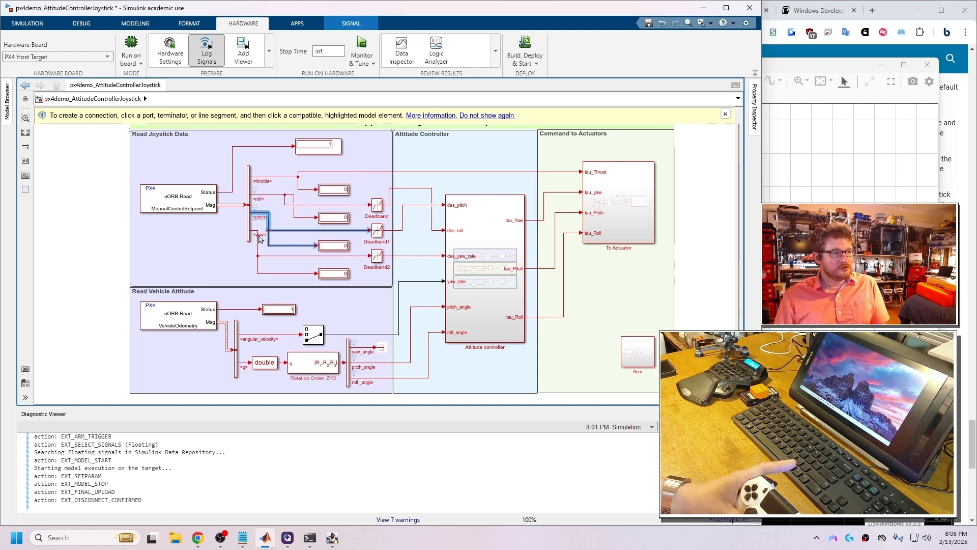
Turn off data logging for the joystick pitch and roll signals in the Read Joystick Data area
click(257, 210)
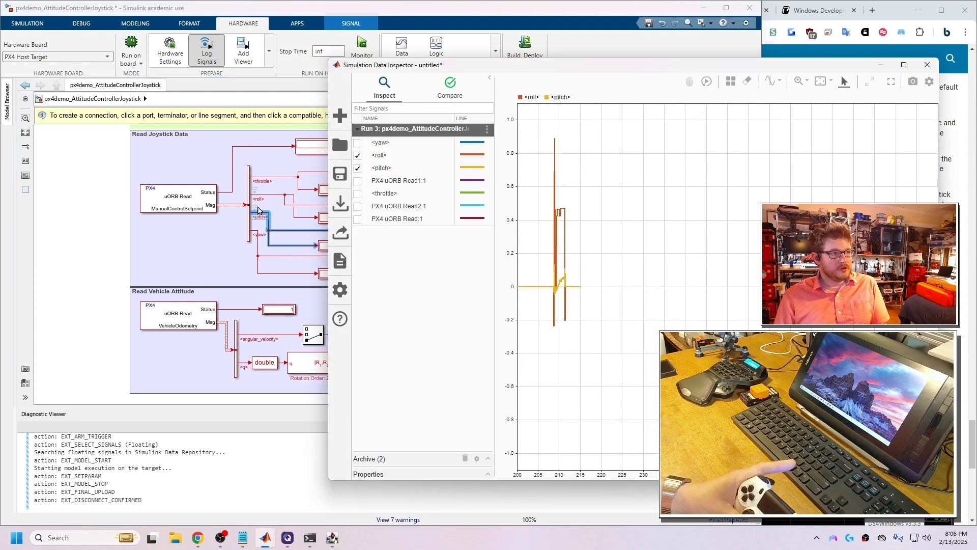
click(260, 213)
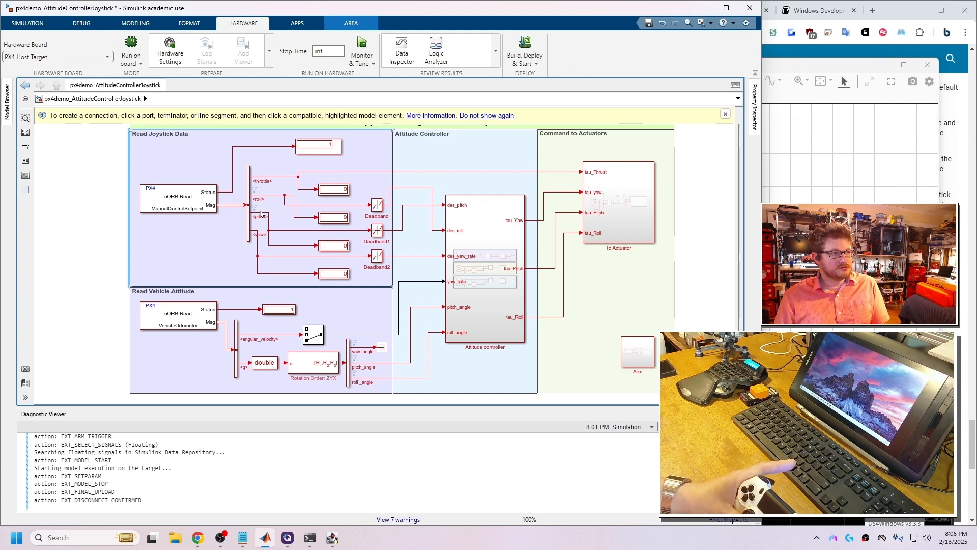
click(258, 210)
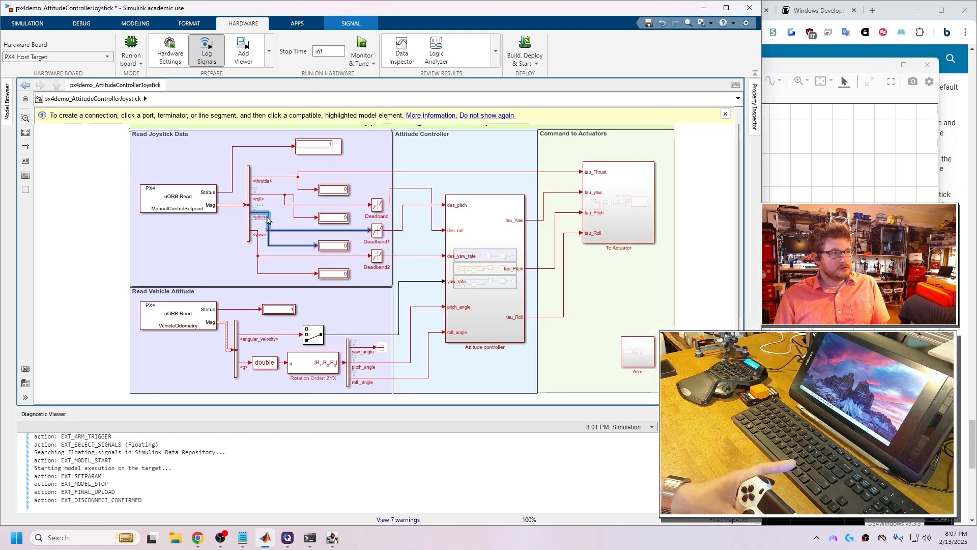
click(273, 203)
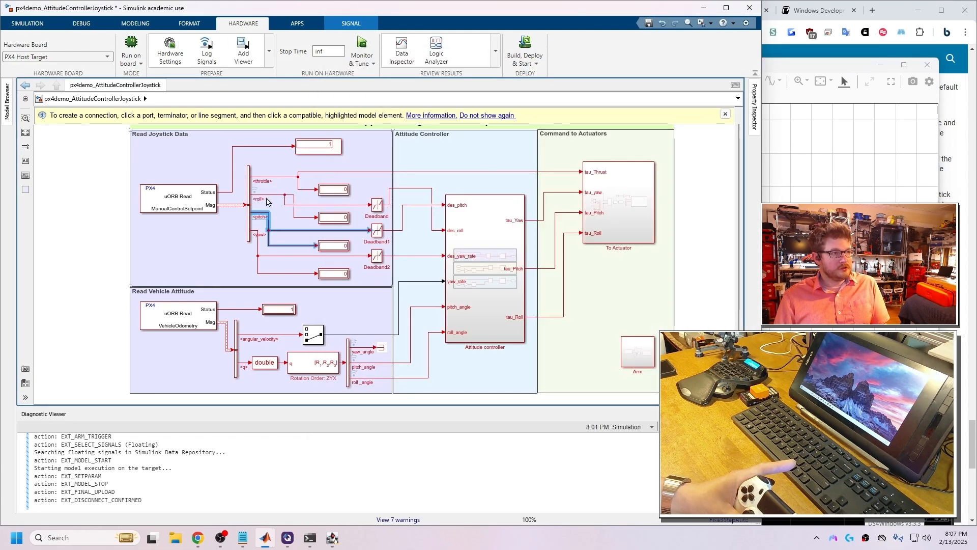
click(267, 197)
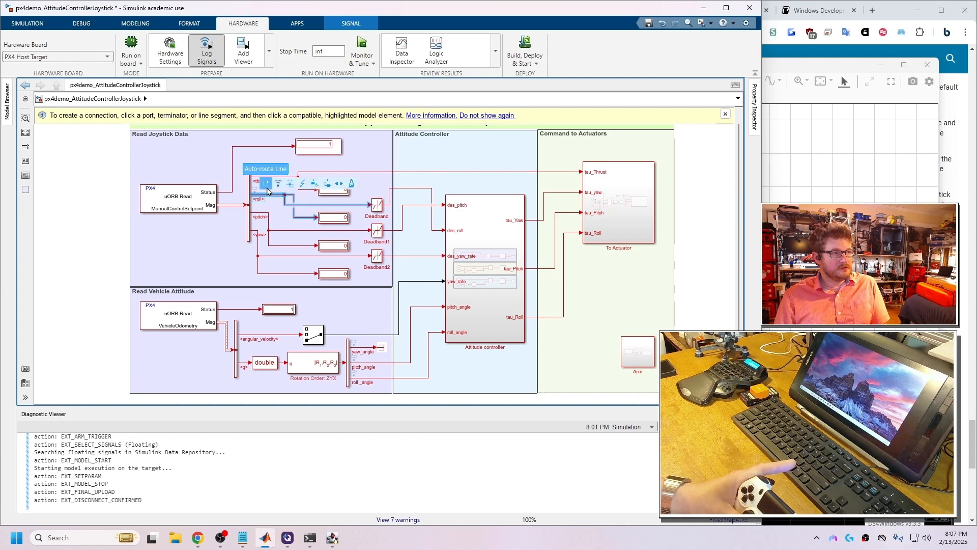
click(277, 185)
double_click(519, 252)
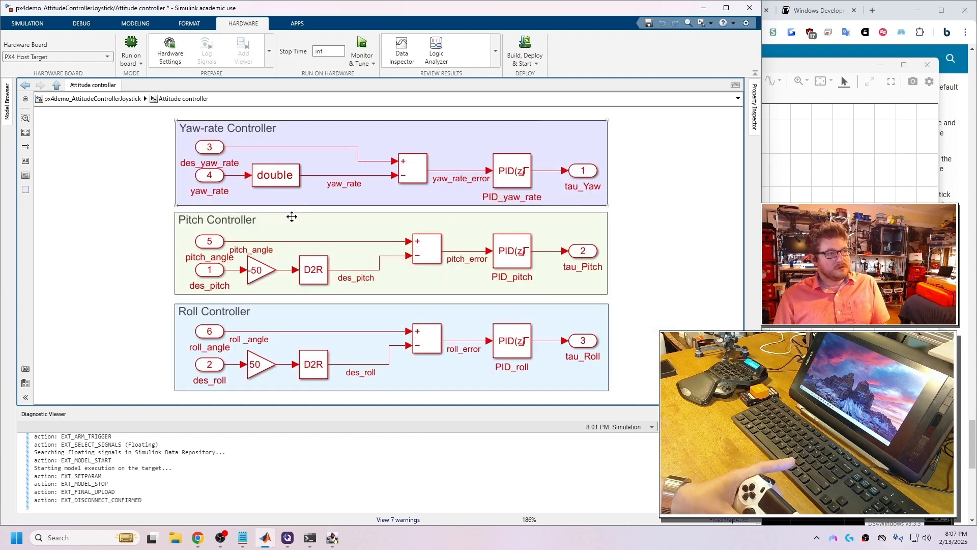
click(238, 263)
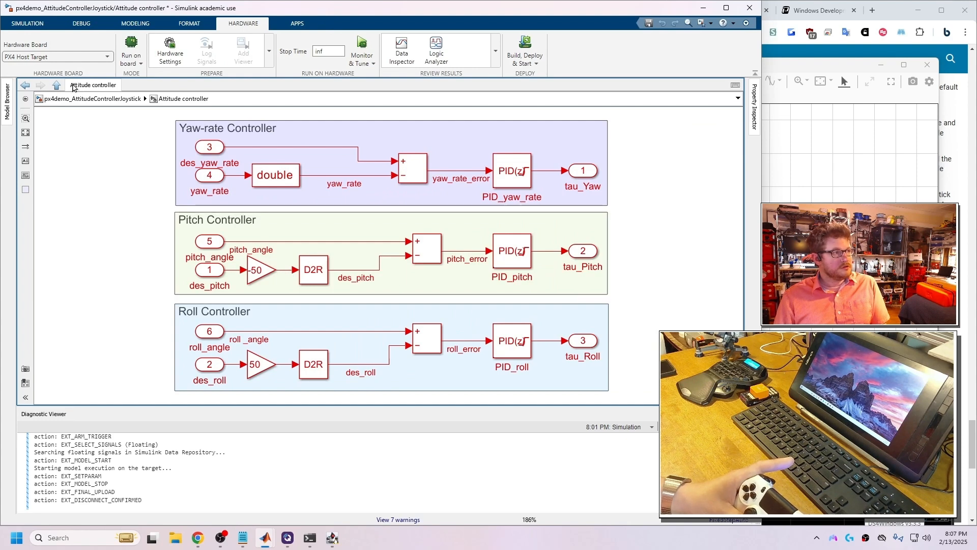
key(Escape)
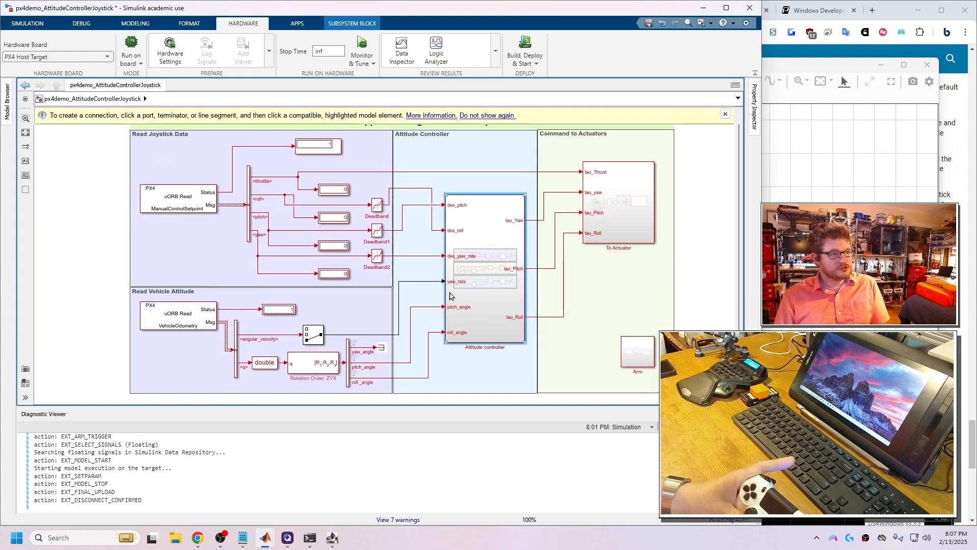
Enable data logging for the des_pitch signal after the D2R block in the Attitude controller subsystem's Pitch Controller
double_click(468, 224)
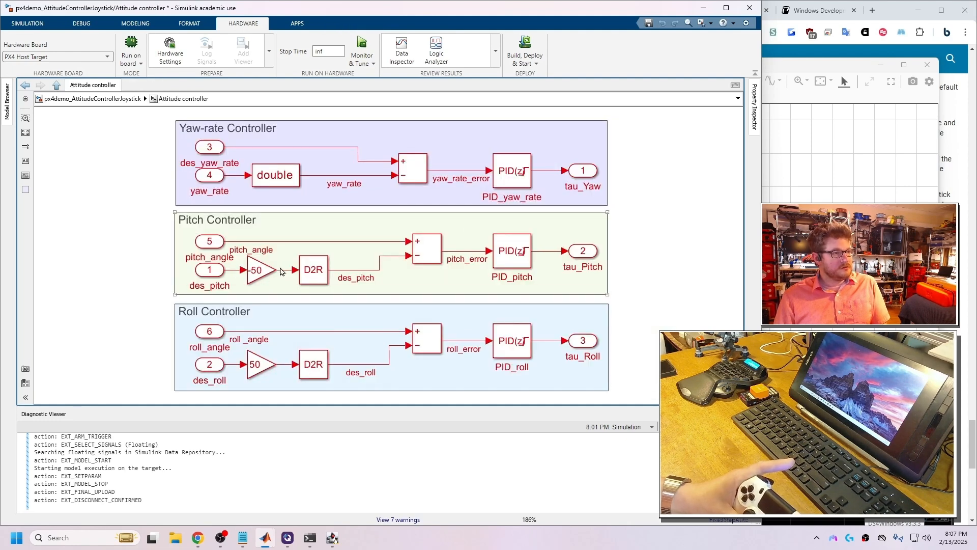
click(281, 270)
click(284, 271)
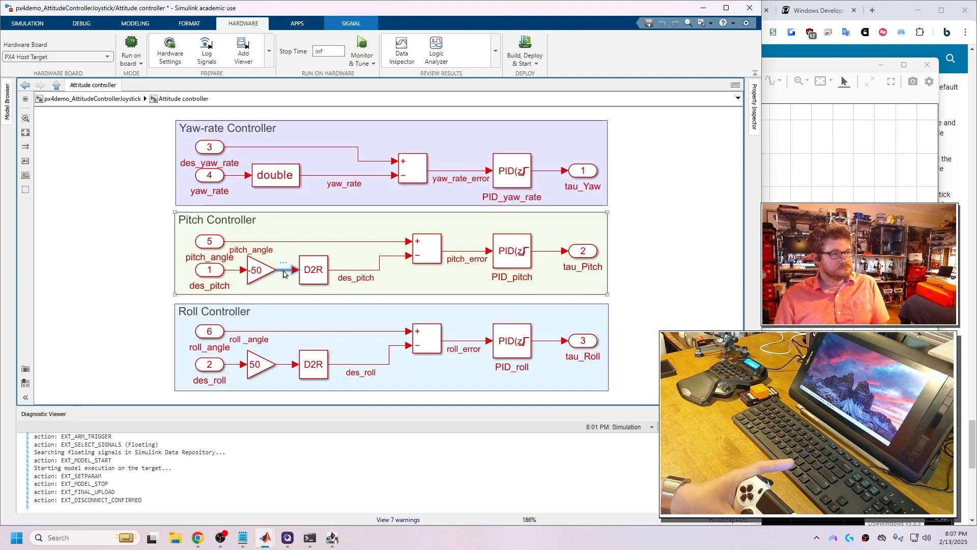
click(365, 272)
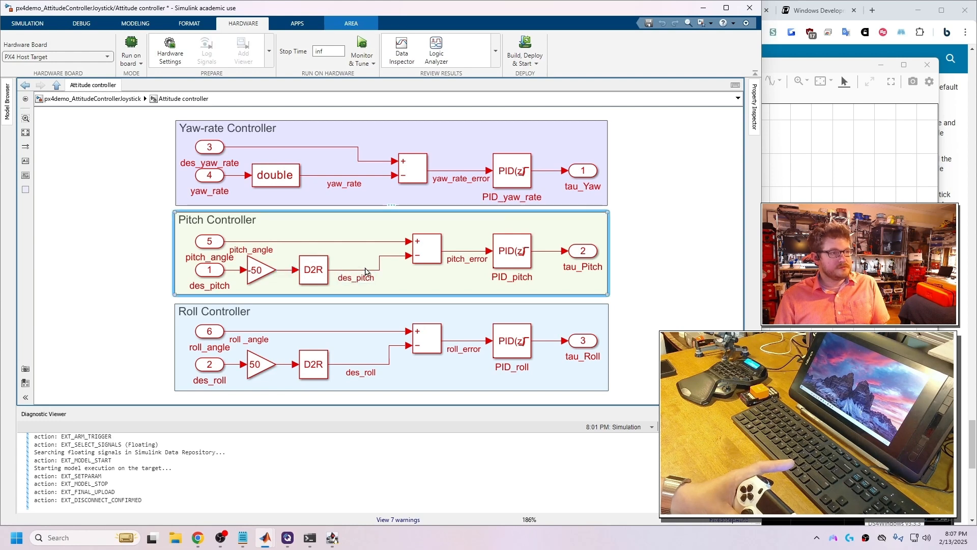
click(365, 271)
mouse_move(363, 262)
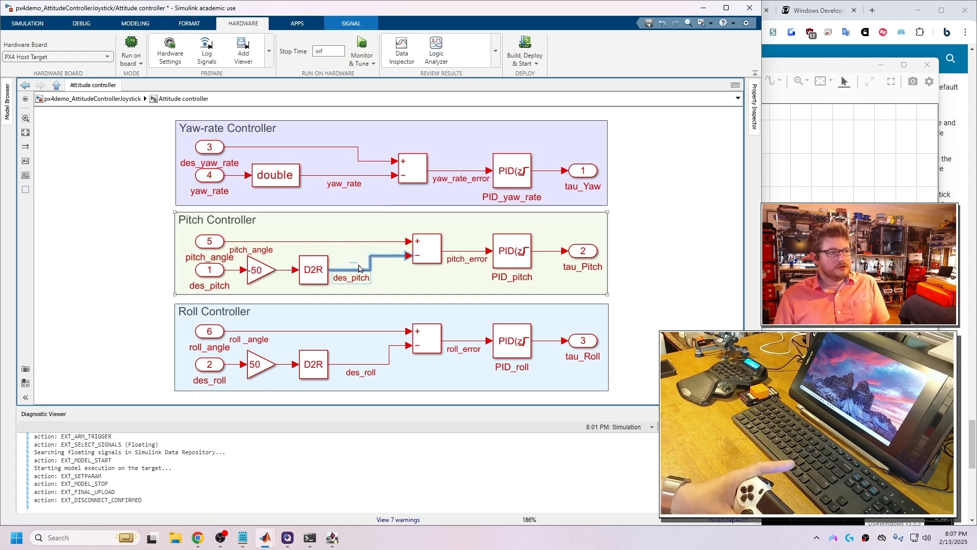
click(368, 260)
Enable data logging for des_roll in the Roll Controller and yaw_rate in the Yaw-rate Controller, and return to the top-level model
click(364, 364)
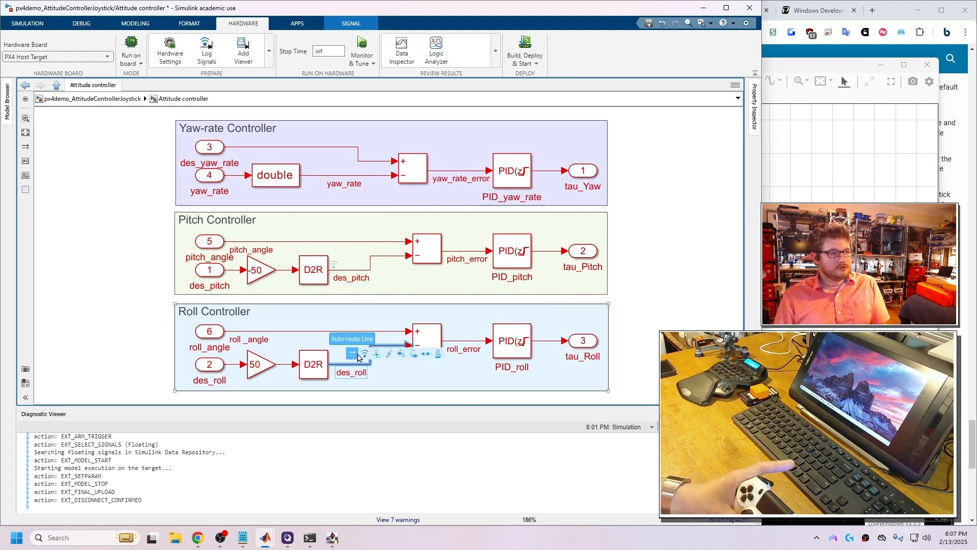
click(367, 355)
click(346, 177)
click(347, 178)
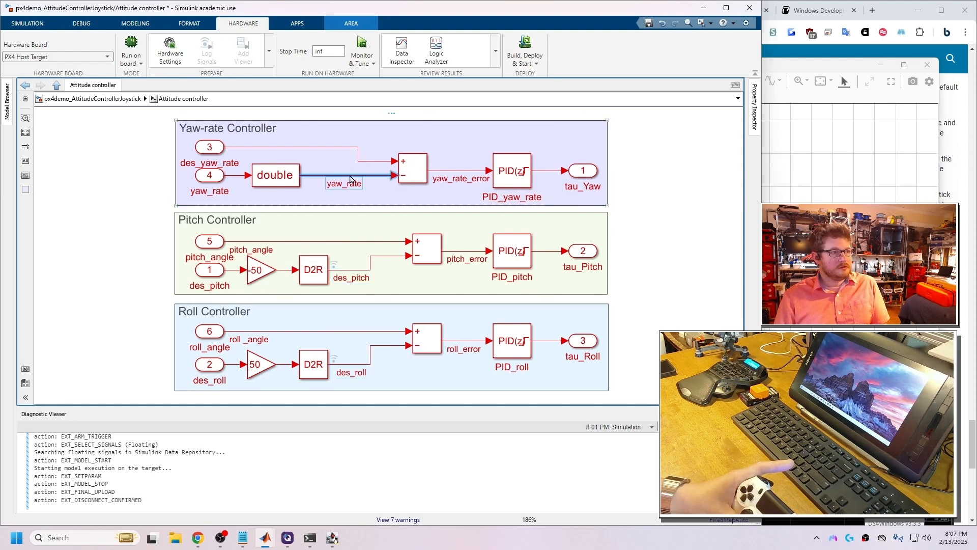
click(358, 169)
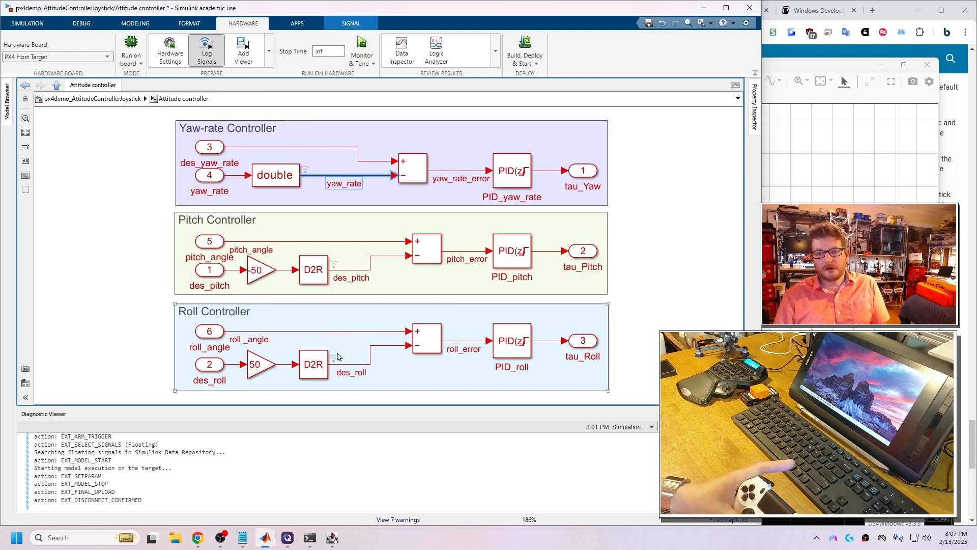
click(57, 85)
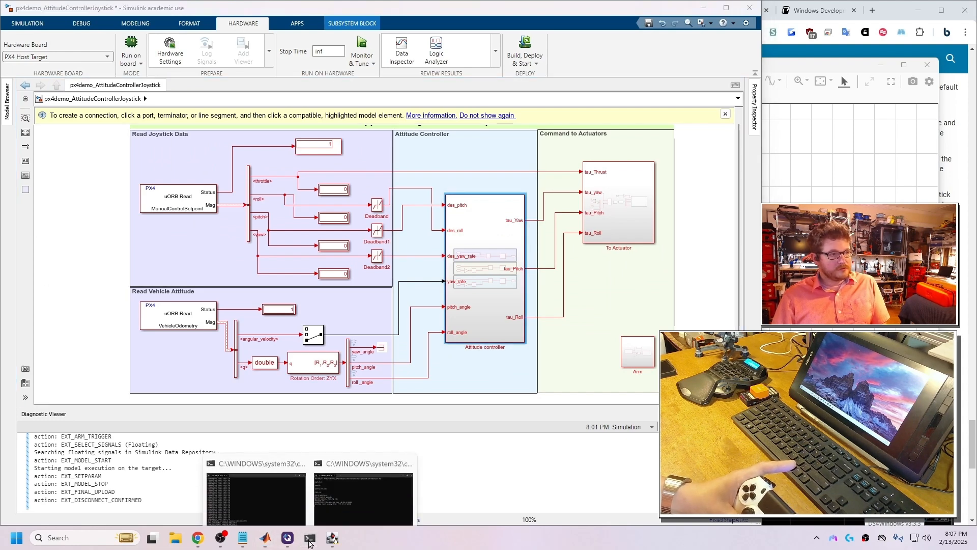
Close the old jMAVSim simulator and its leftover command window, and rerun the model on the PX4 Host Target with Monitor & Tune
click(332, 538)
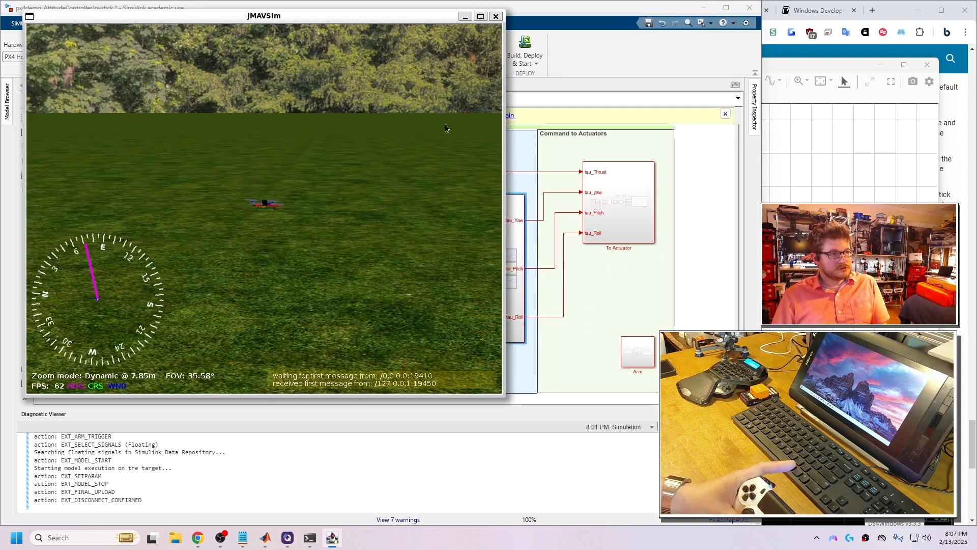
click(495, 18)
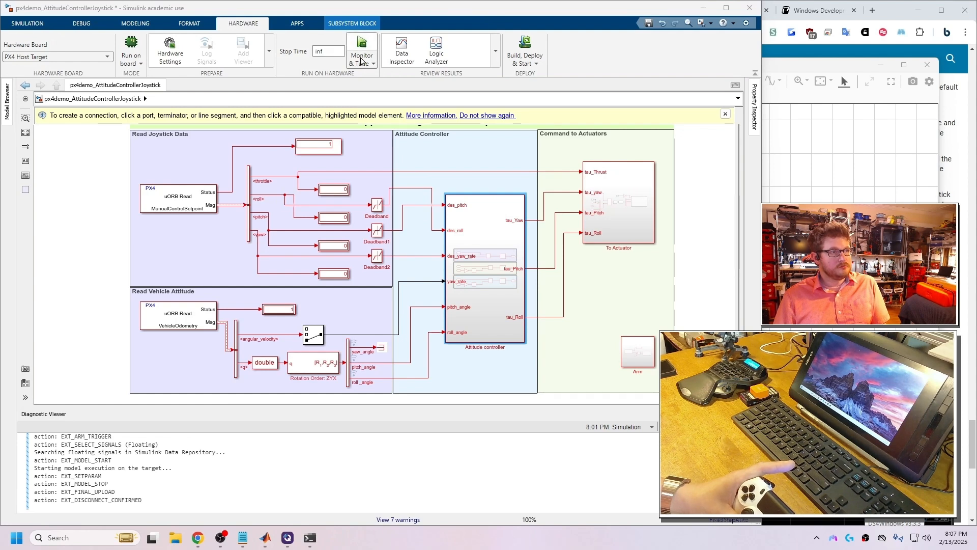
mouse_move(310, 538)
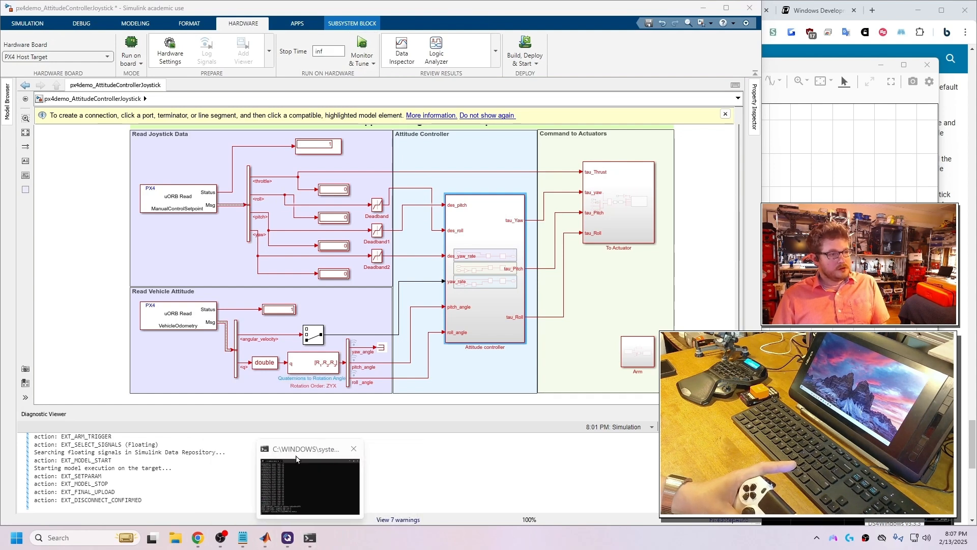
click(354, 449)
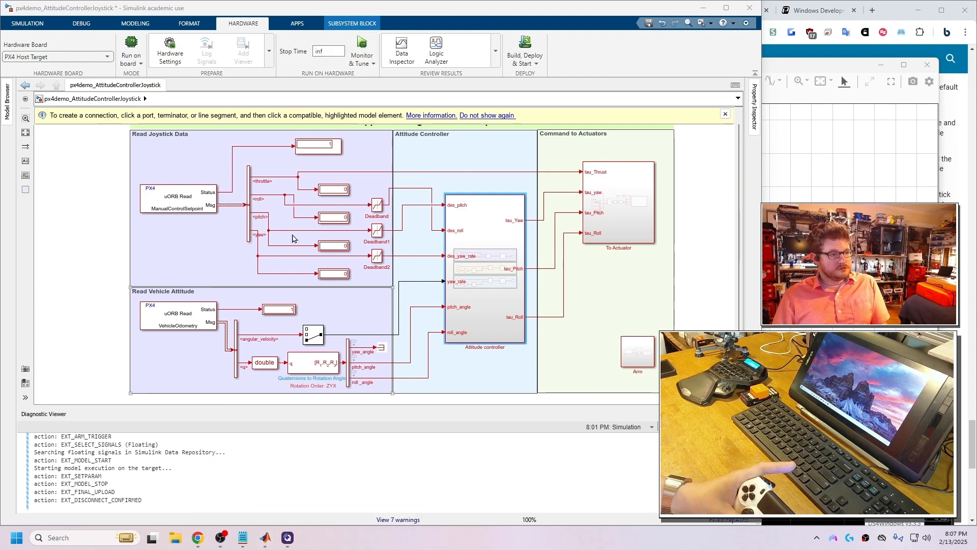
click(363, 43)
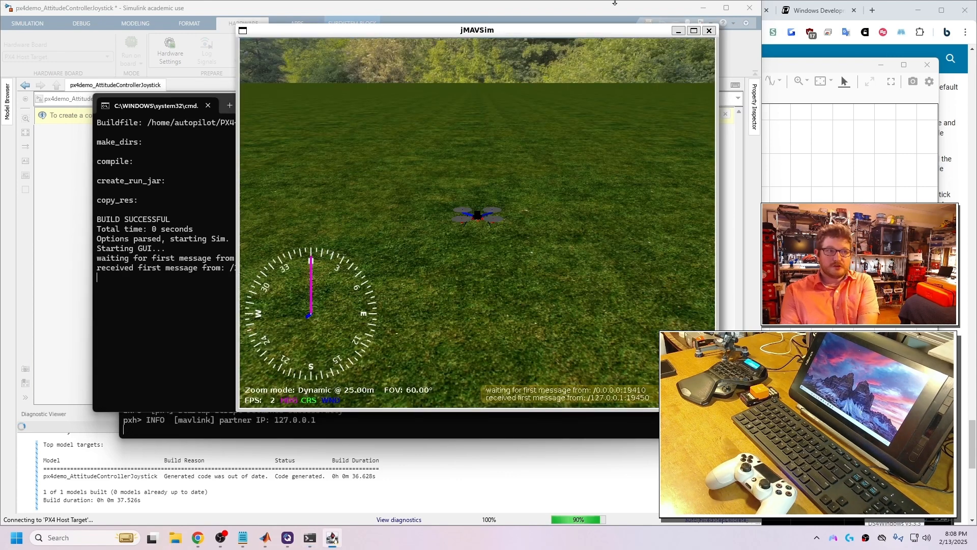
Bring up QGroundControl and place the new jMAVSim window beside it without overlap
drag(616, 30, 426, 44)
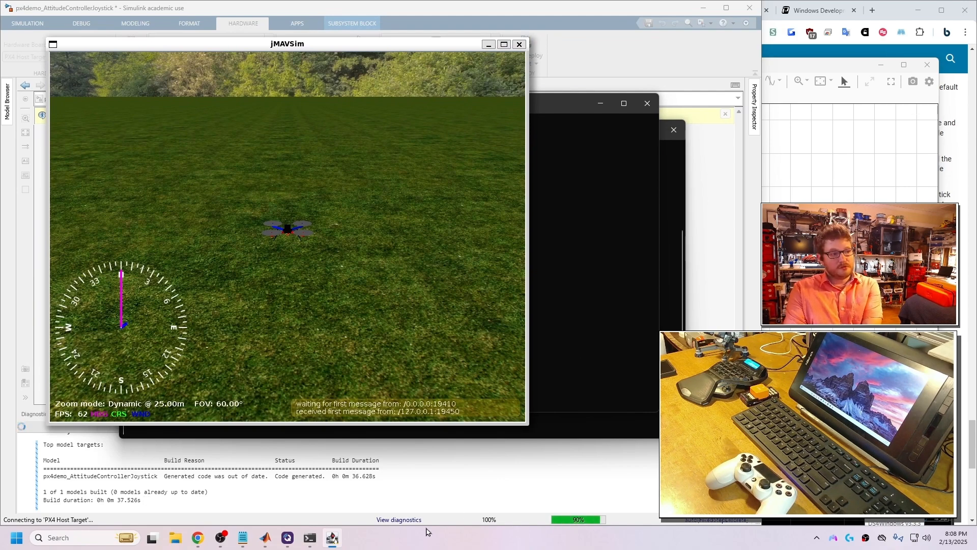
click(288, 538)
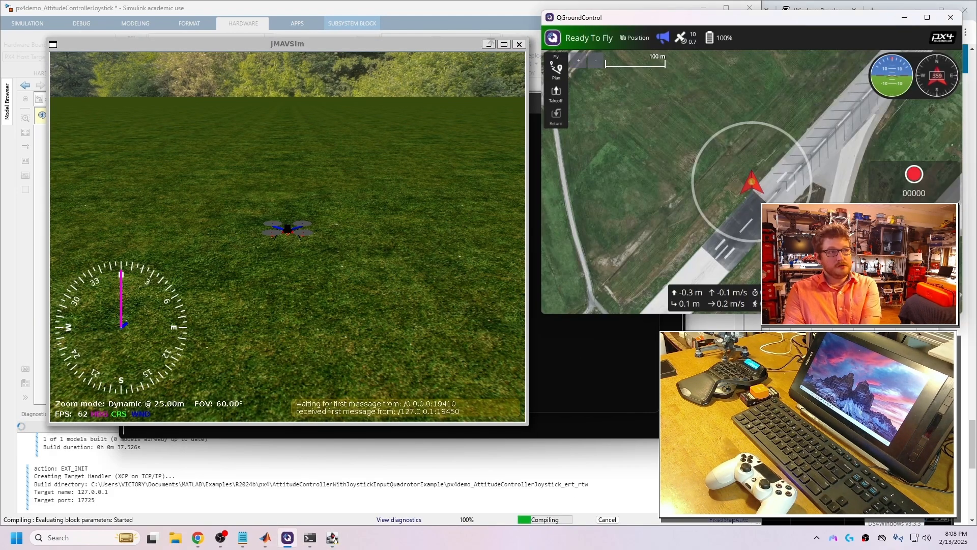
drag(391, 46, 355, 11)
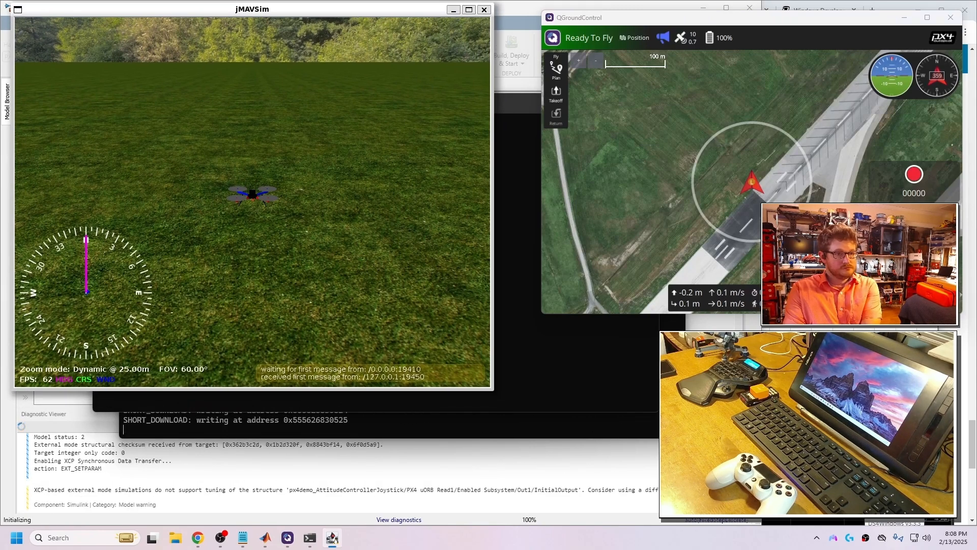
Open the Simulation Data Inspector from the Simulink model, clear roll and pitch from the plot, and plot des_pitch from Run 4
click(265, 537)
click(388, 45)
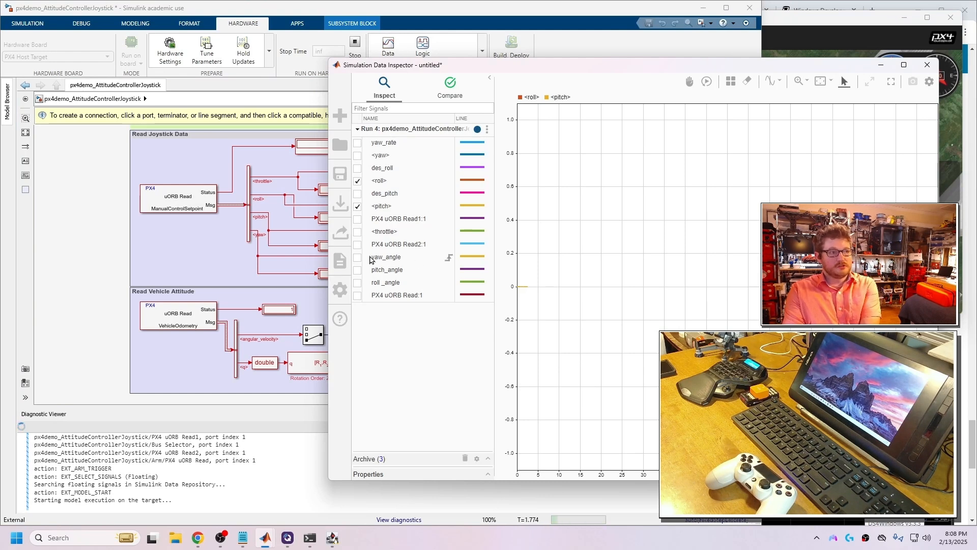
click(357, 181)
click(357, 205)
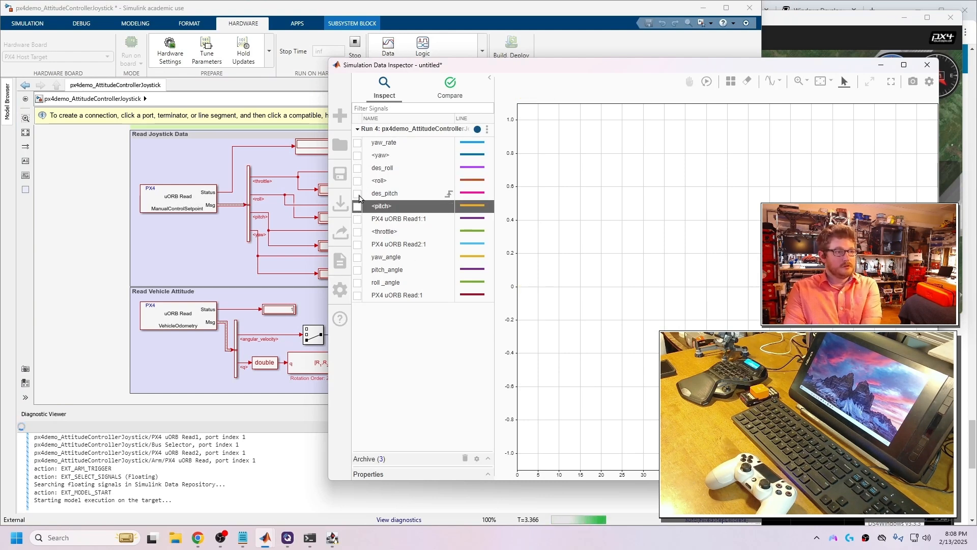
click(357, 193)
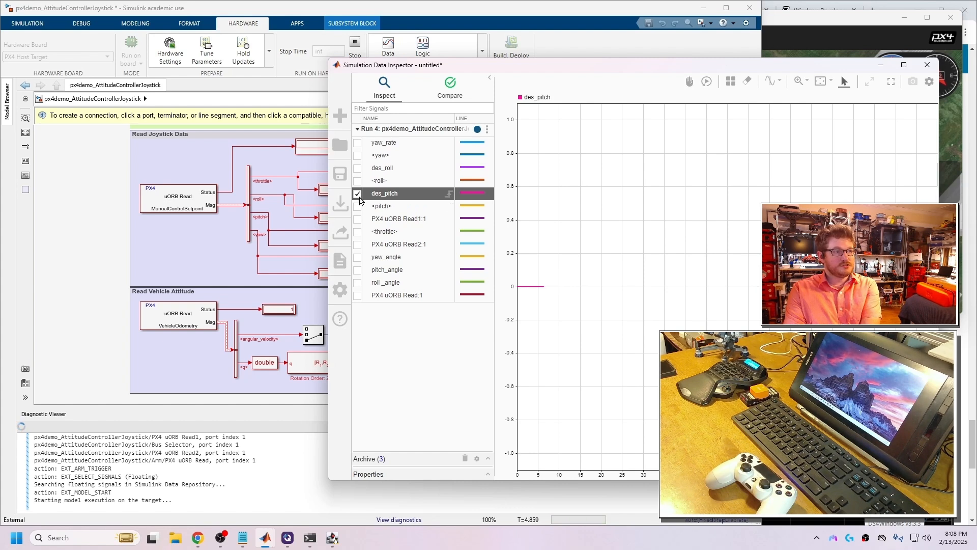
Plot roll_angle alongside des_pitch, minimise the Simulink model, and arrange the jMAVSim and Data Inspector windows so both stay visible beside QGroundControl
click(358, 283)
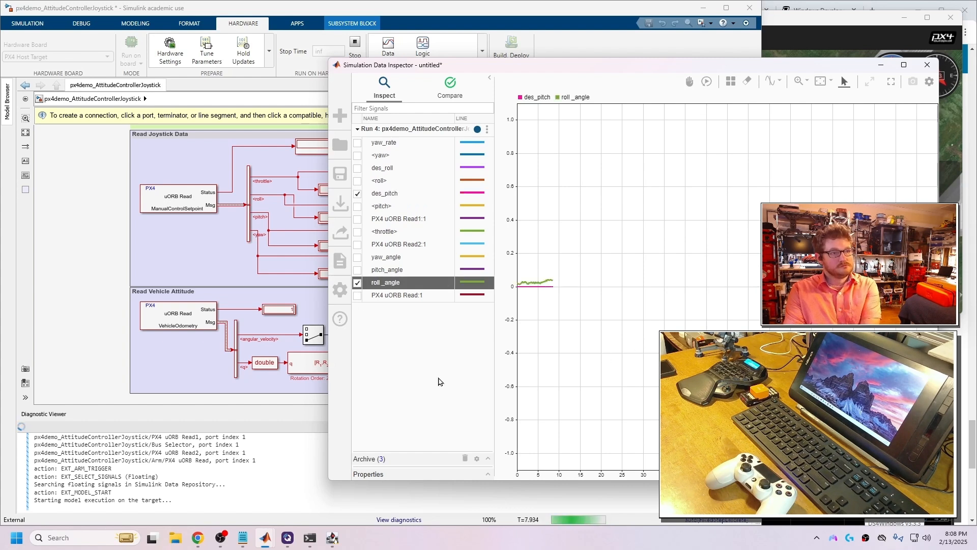
click(705, 9)
drag(669, 70, 657, 180)
drag(316, 167, 446, 260)
drag(610, 268, 622, 216)
click(659, 127)
click(615, 185)
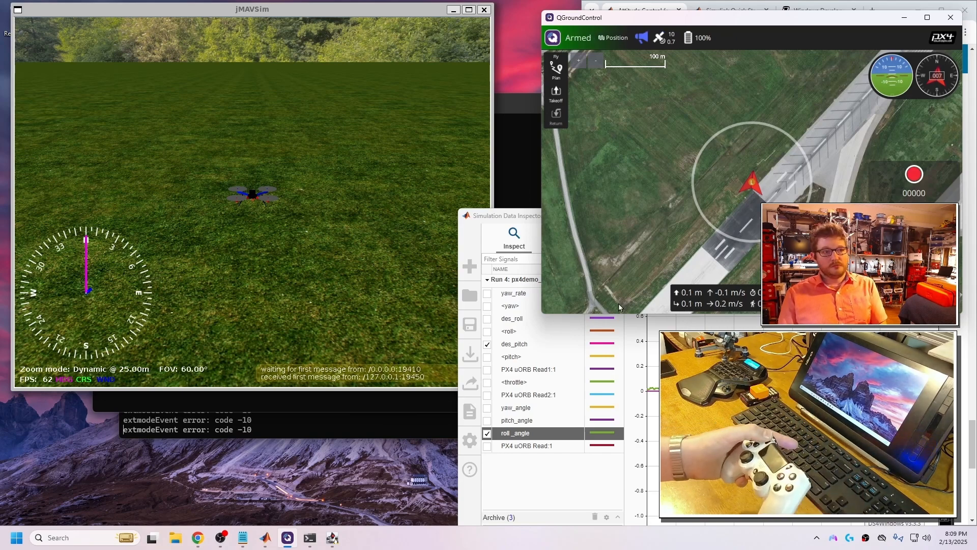
drag(518, 220, 100, 309)
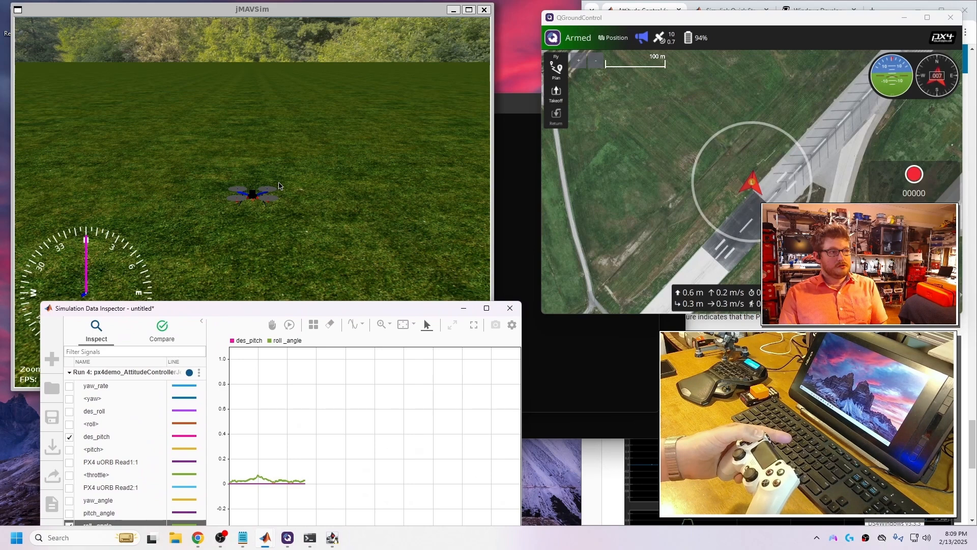
click(278, 182)
drag(395, 388, 415, 307)
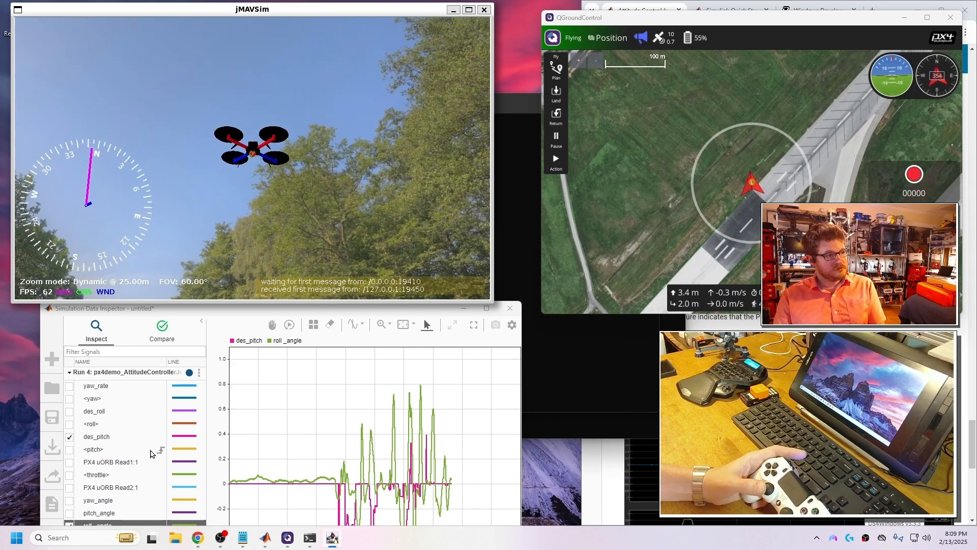
Replace des_pitch with des_roll on the plot to compare it with roll_angle
click(69, 439)
click(70, 438)
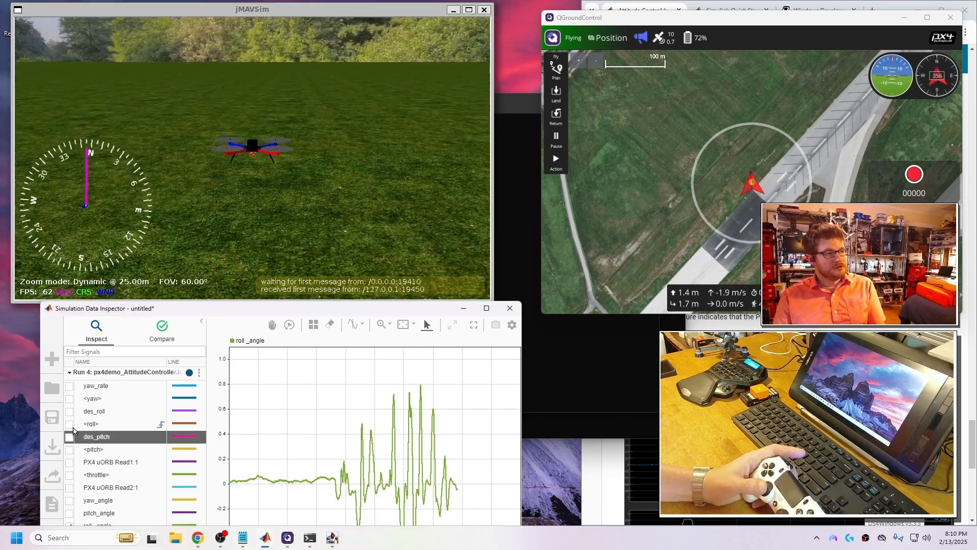
click(70, 413)
click(71, 413)
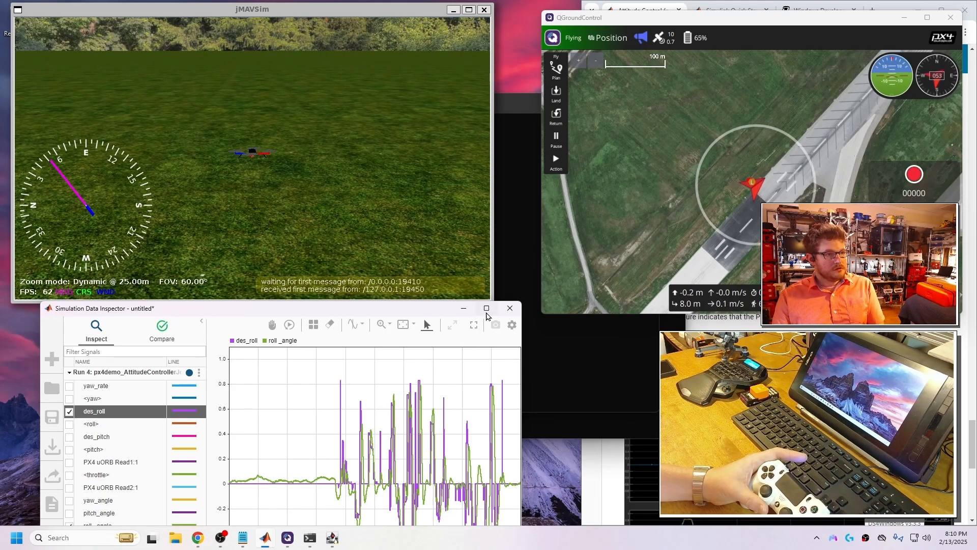
Enlarge the Data Inspector, fit the whole run in view, and zoom in on the roll steps around 86 to 92 s to compare des_roll with roll_angle
click(486, 310)
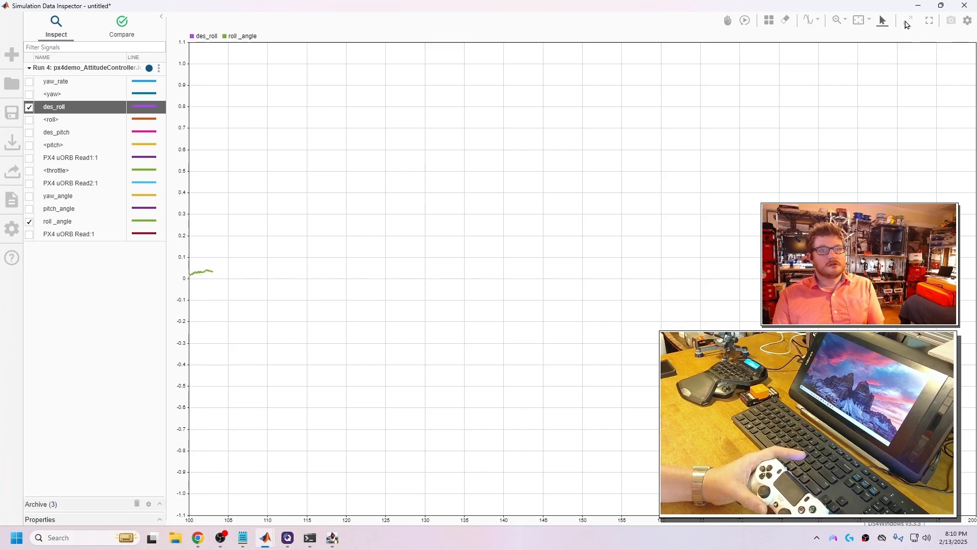
click(930, 23)
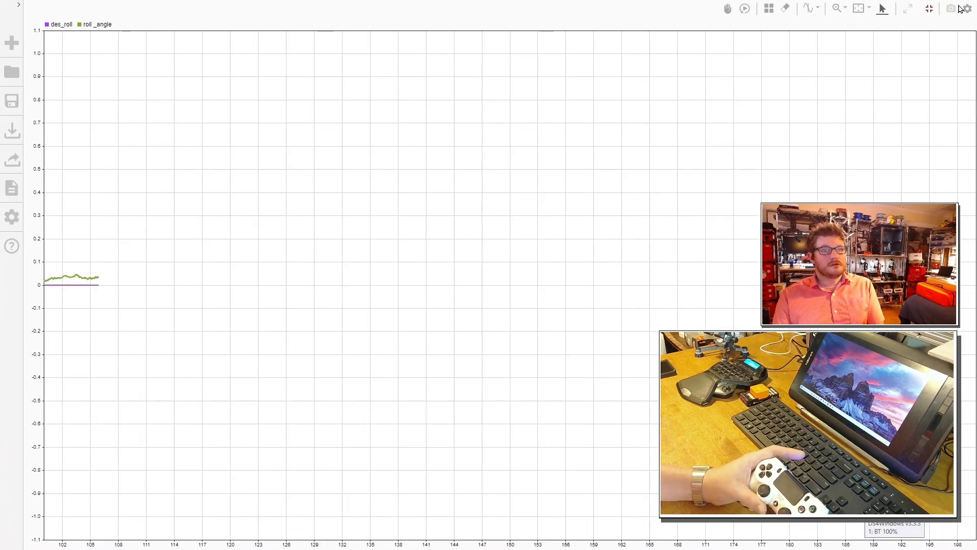
click(930, 10)
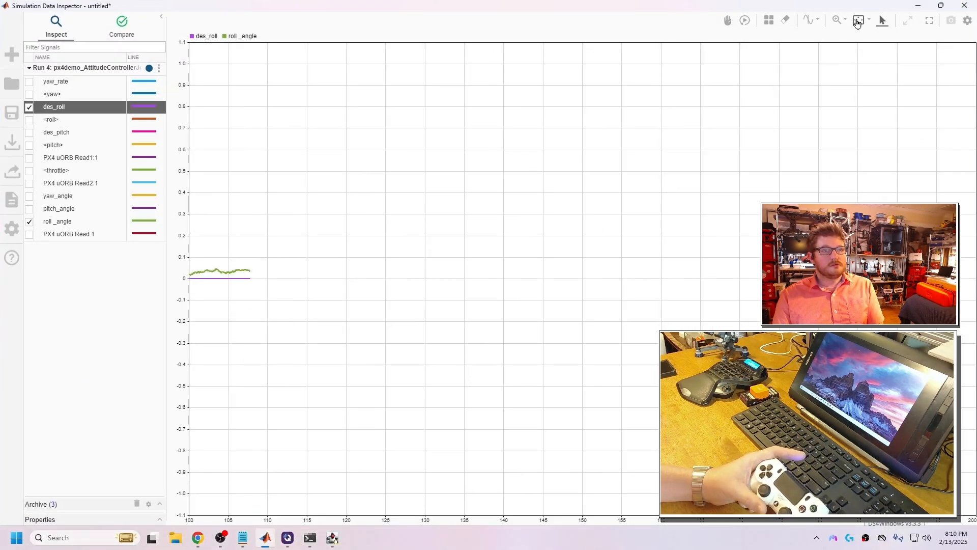
click(871, 21)
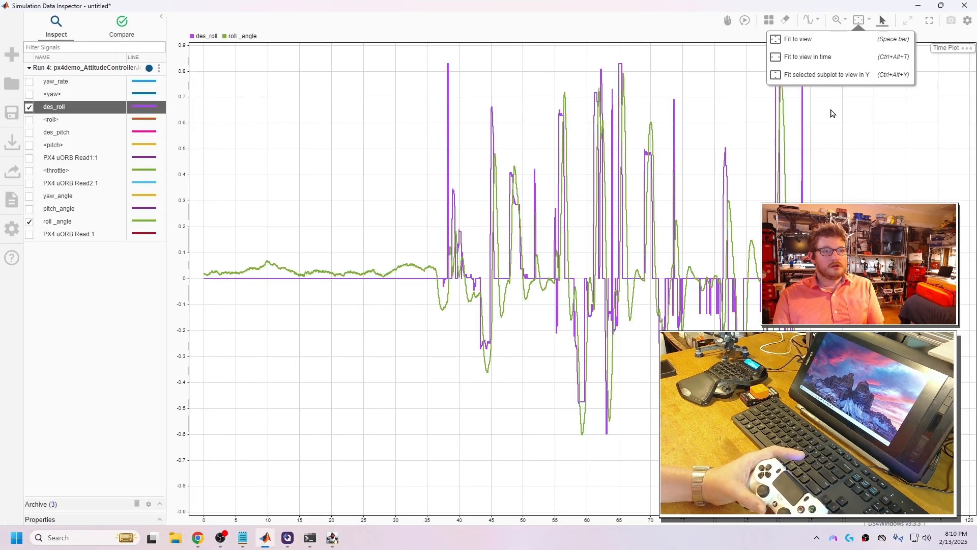
click(846, 187)
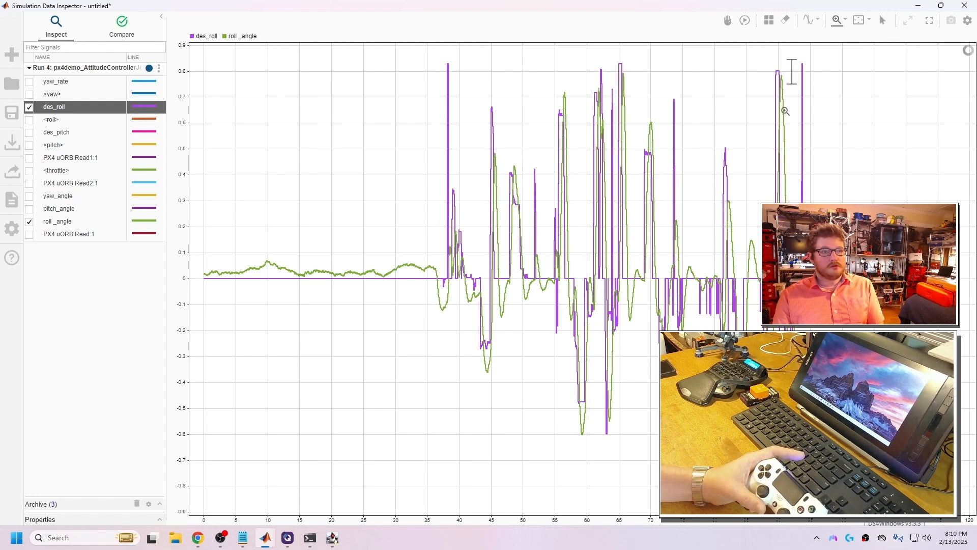
drag(786, 111, 752, 111)
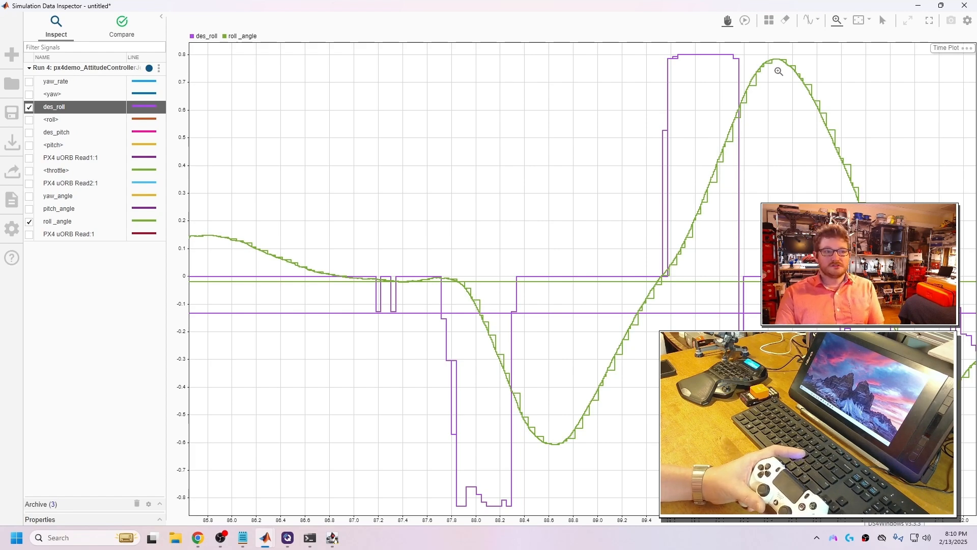
In the Simulink model's Attitude controller subsystem, set the proportional gain of PID_roll to 0.03 and apply it to the running model
click(920, 7)
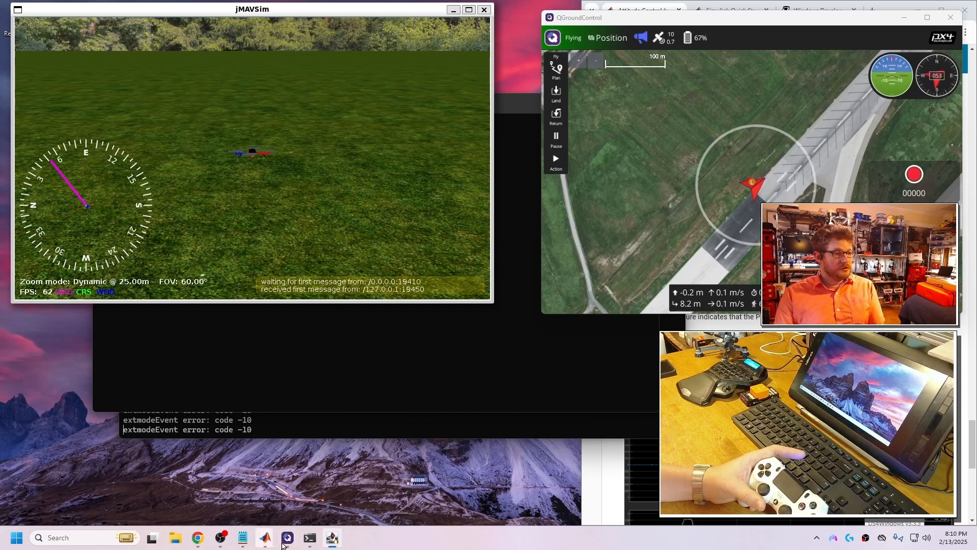
mouse_move(265, 538)
click(320, 481)
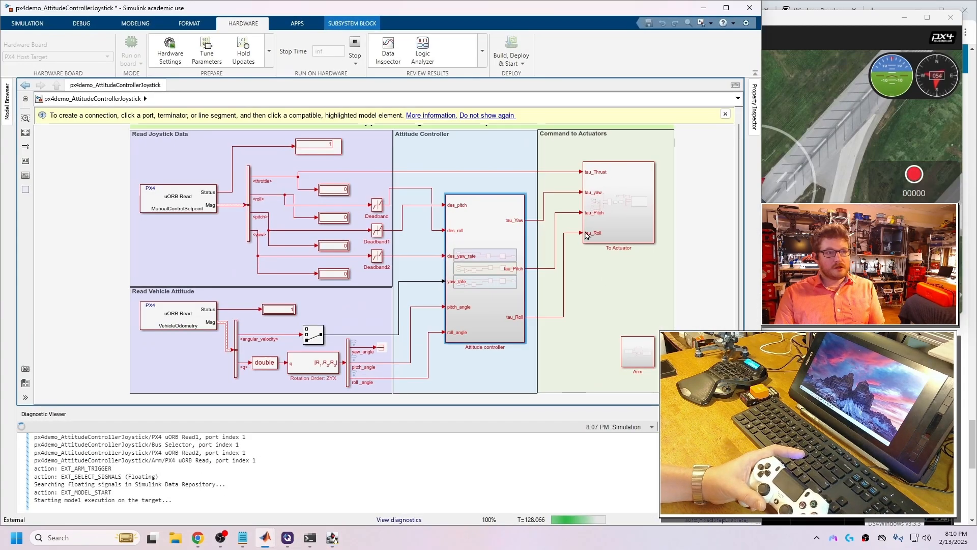
double_click(499, 222)
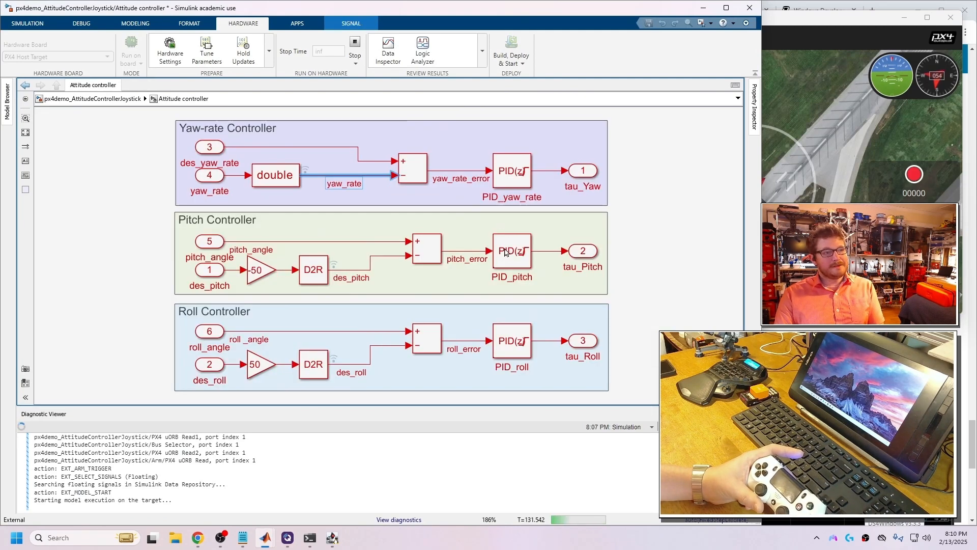
click(517, 341)
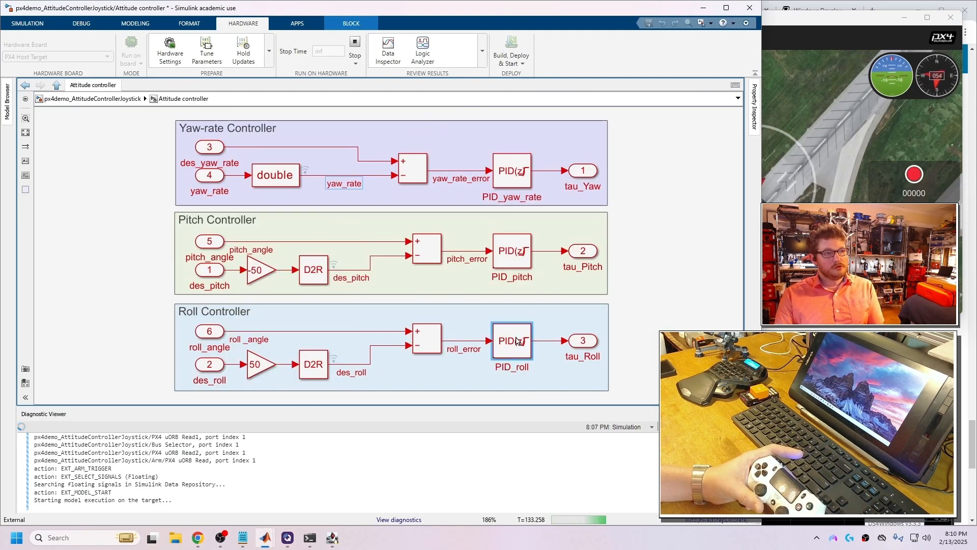
double_click(518, 341)
double_click(602, 366)
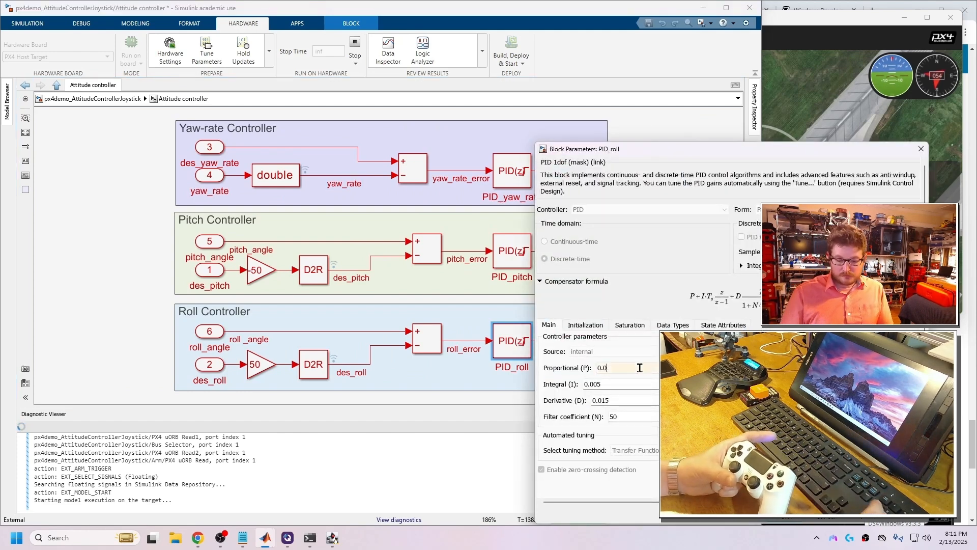
key(BackSpace)
text(3)
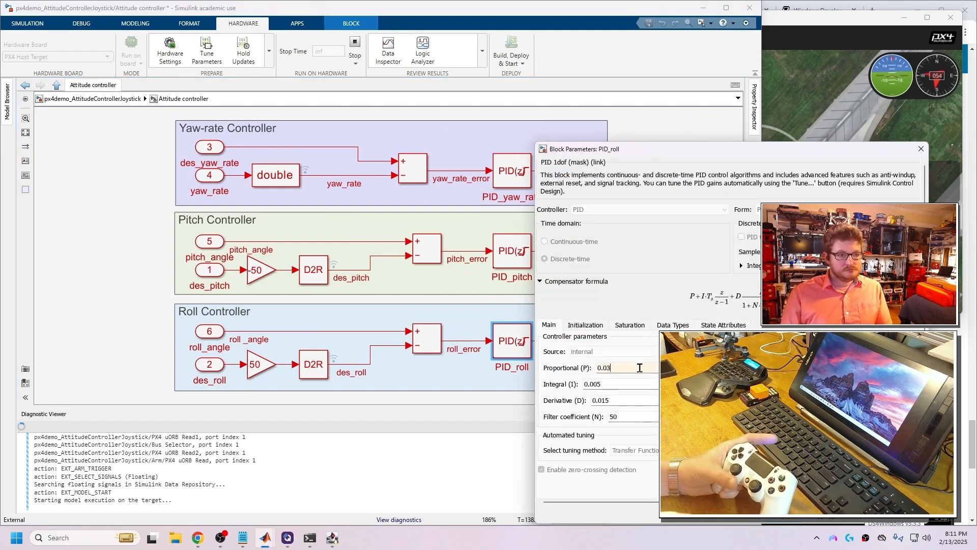
click(788, 518)
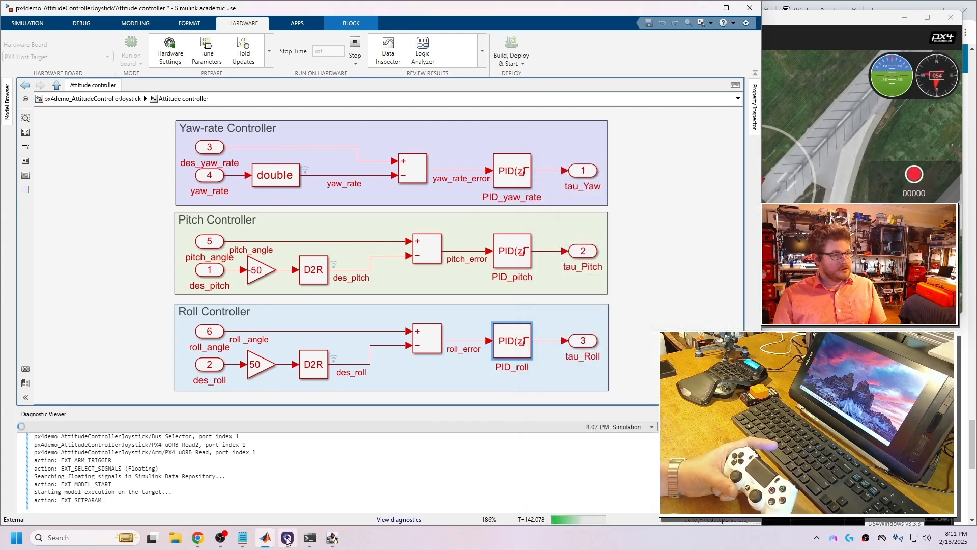
Switch back to the Simulation Data Inspector, restore it to a smaller window, and place it below the jMAVSim flight view
click(265, 537)
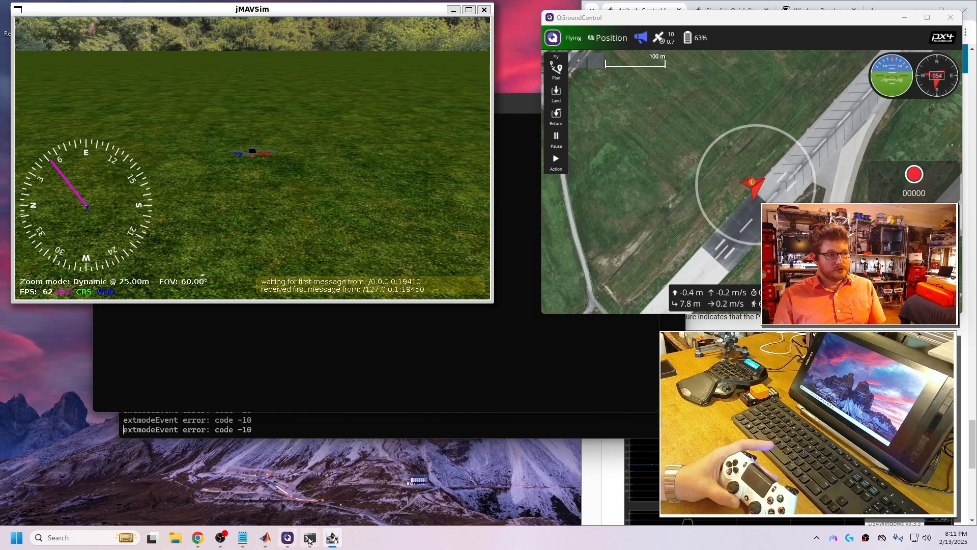
mouse_move(279, 539)
click(422, 469)
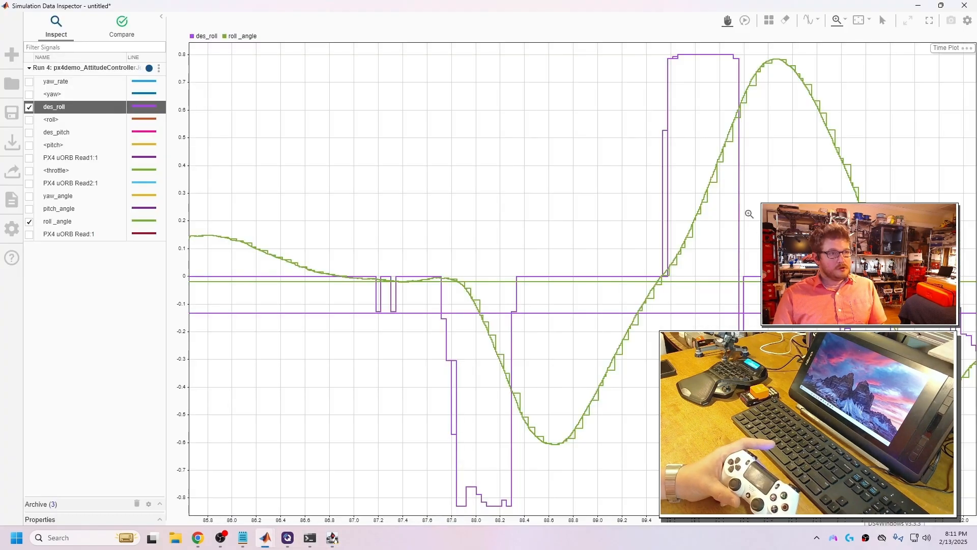
drag(867, 5, 376, 227)
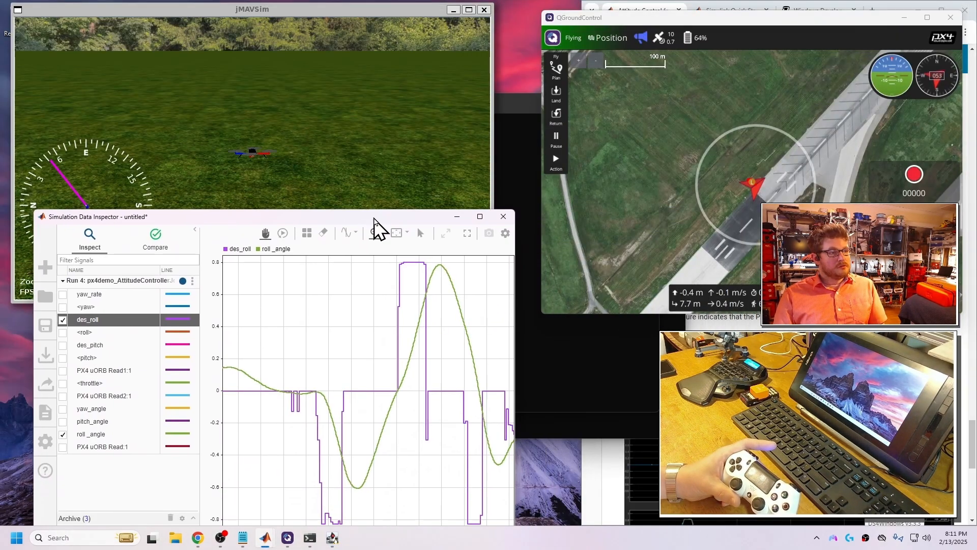
click(465, 228)
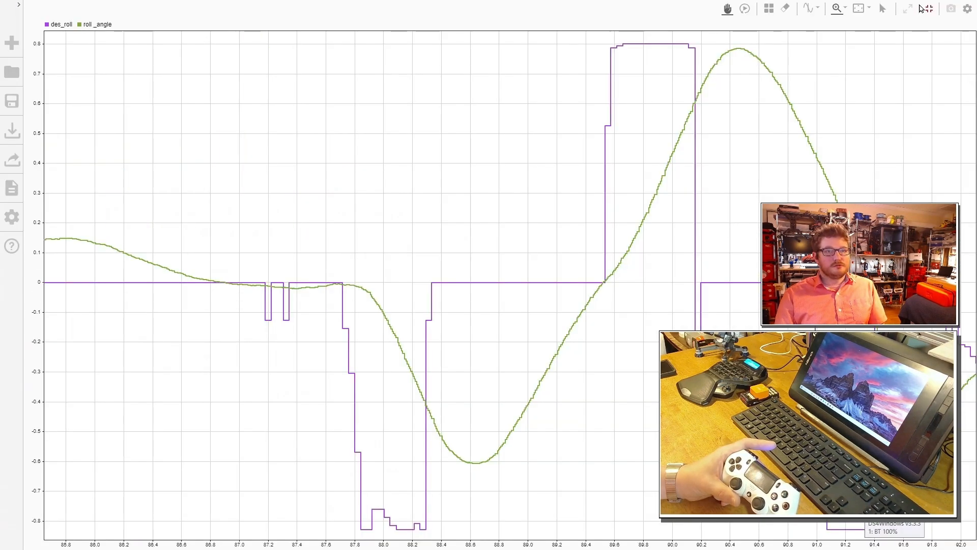
click(931, 8)
drag(319, 212, 299, 245)
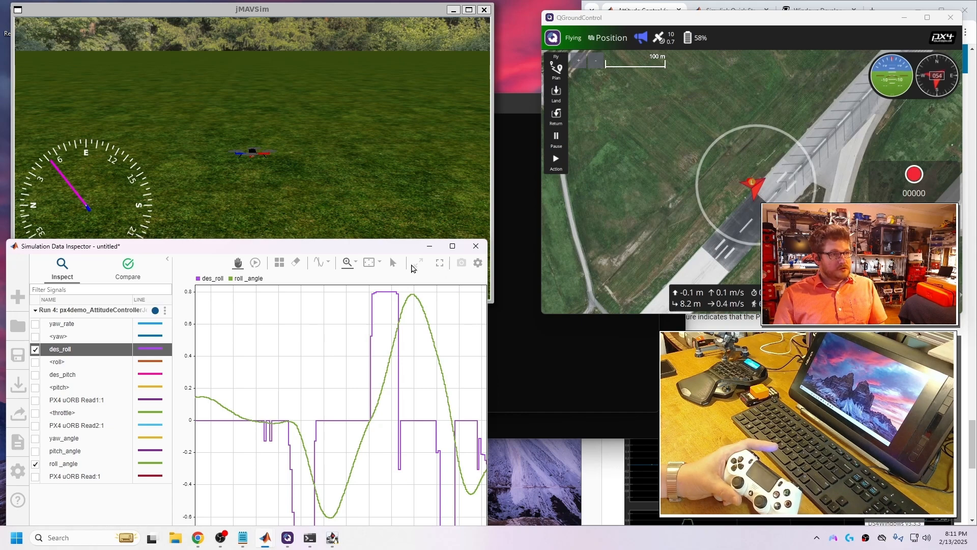
Fit the des_roll and roll_angle plot in time to follow the whole run during the next flight
click(355, 267)
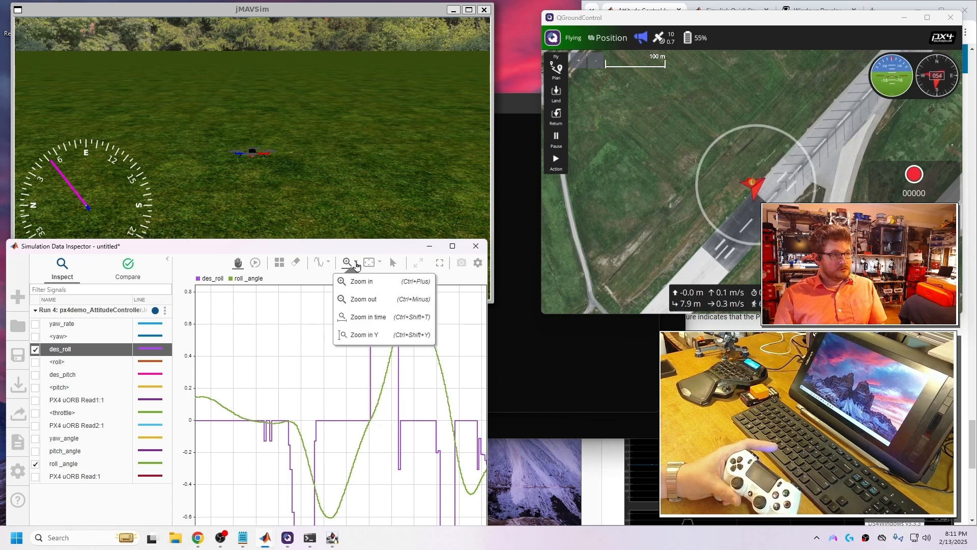
click(383, 320)
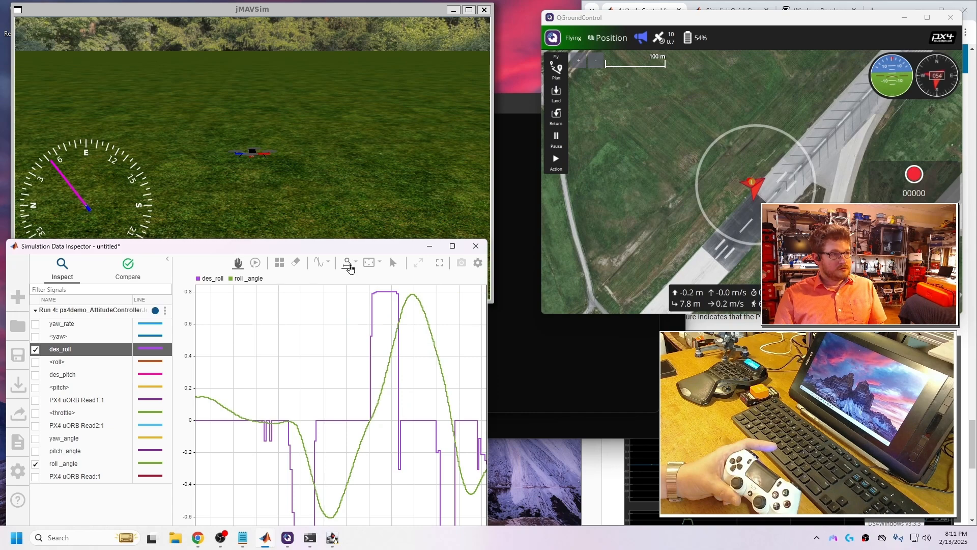
click(349, 262)
click(377, 265)
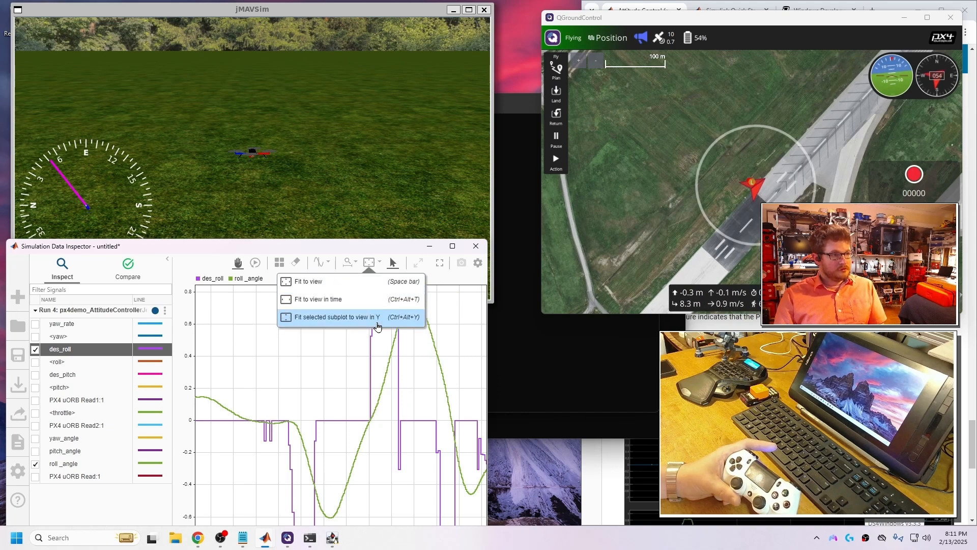
click(379, 301)
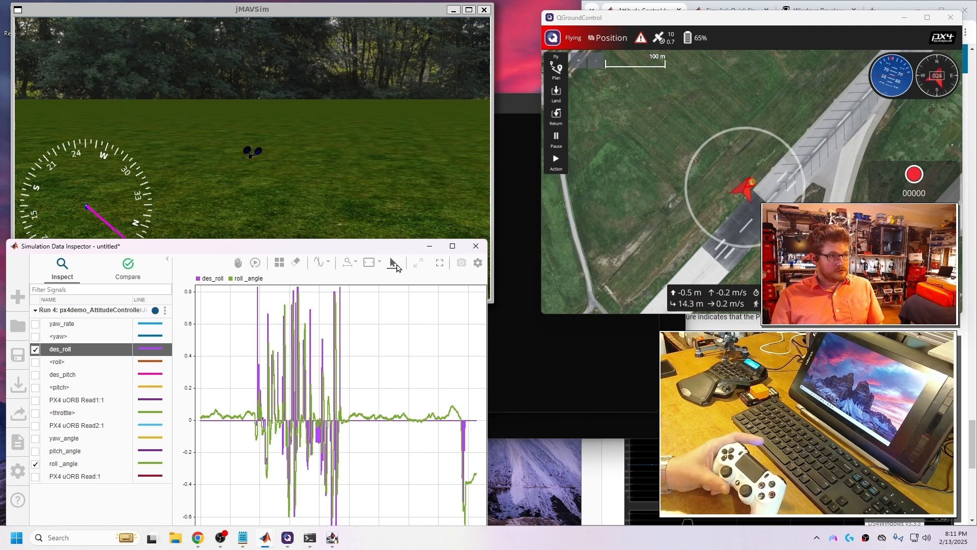
Check the jMAVSim flight view, and fit the des_roll and roll_angle plot in the Data Inspector to show the whole run
click(356, 264)
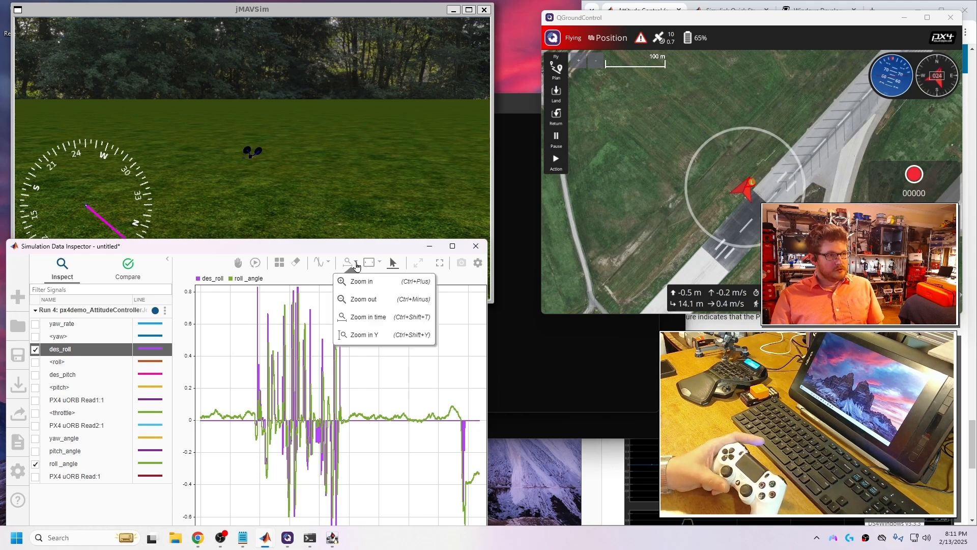
click(379, 264)
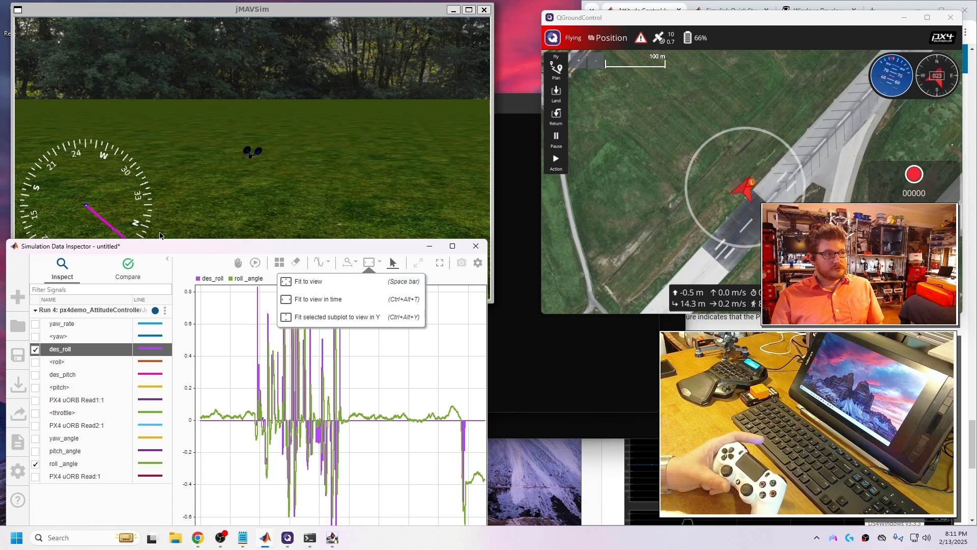
click(122, 216)
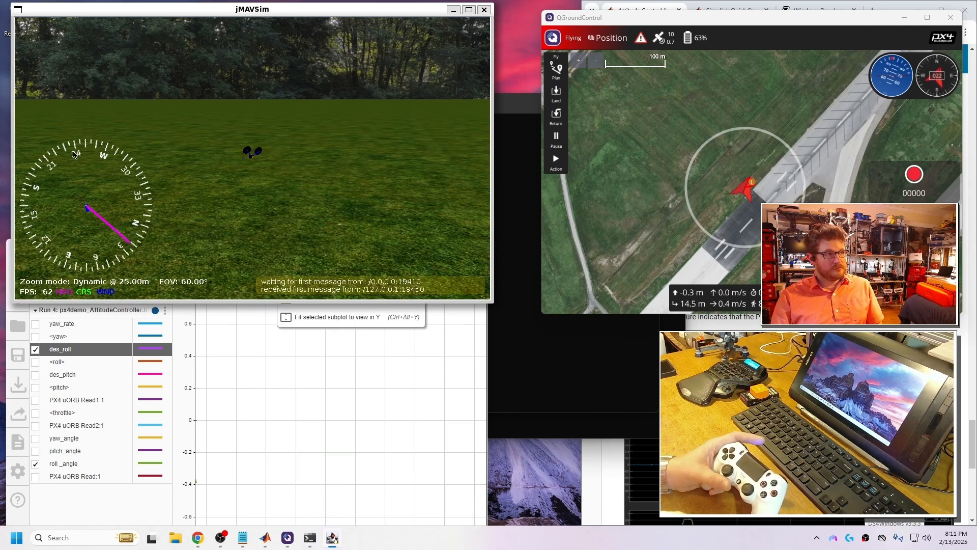
click(317, 339)
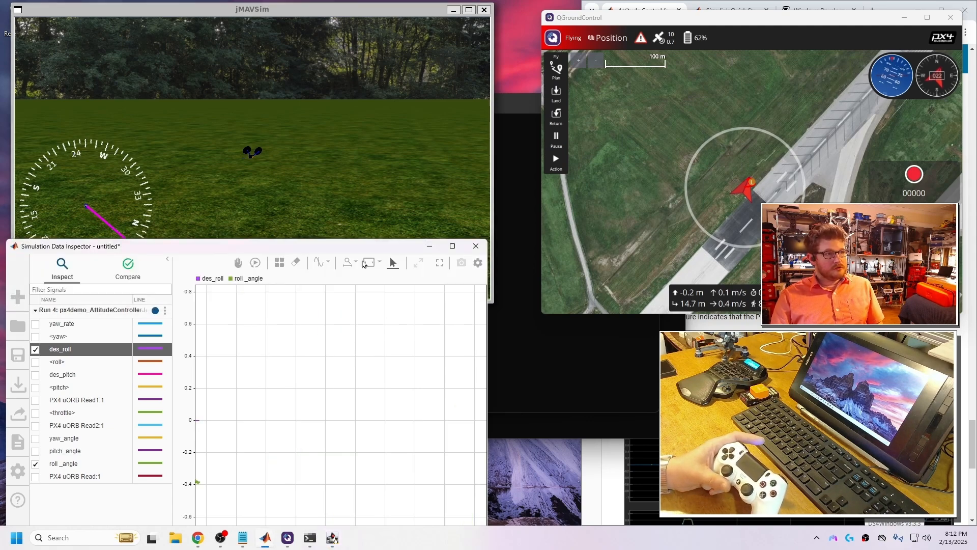
click(370, 263)
click(379, 263)
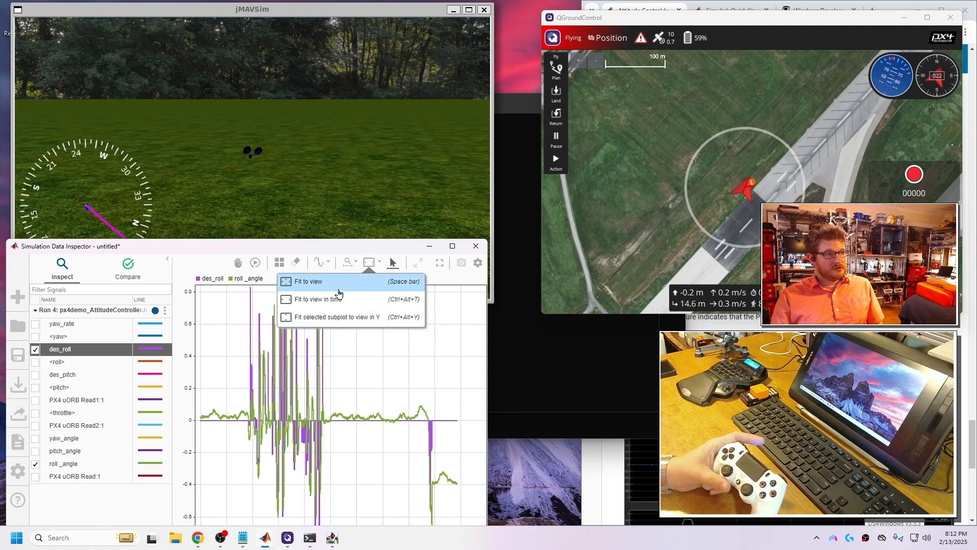
click(349, 300)
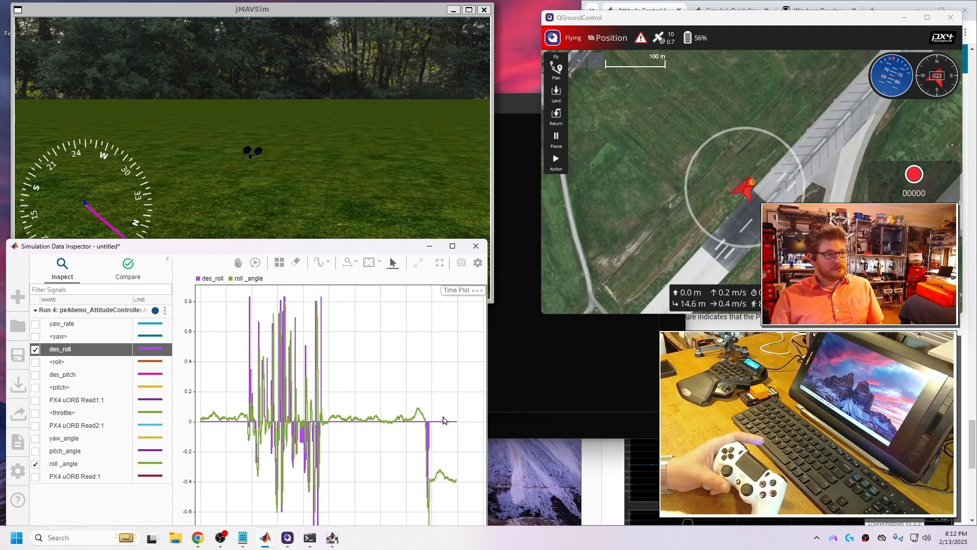
Zoom in on the latest negative roll manoeuvre near the end of the run and compare roll_angle with the des_roll steps
click(357, 265)
click(367, 281)
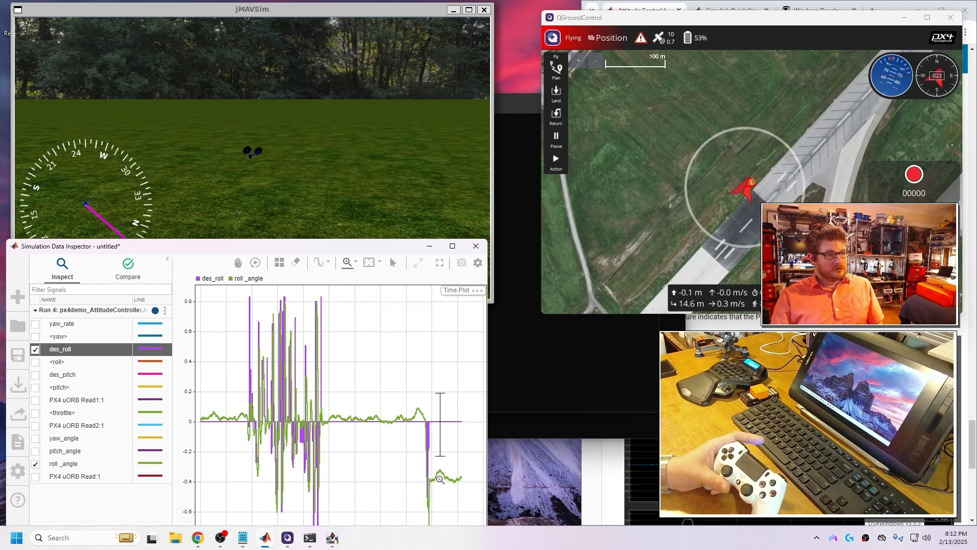
drag(440, 479, 413, 530)
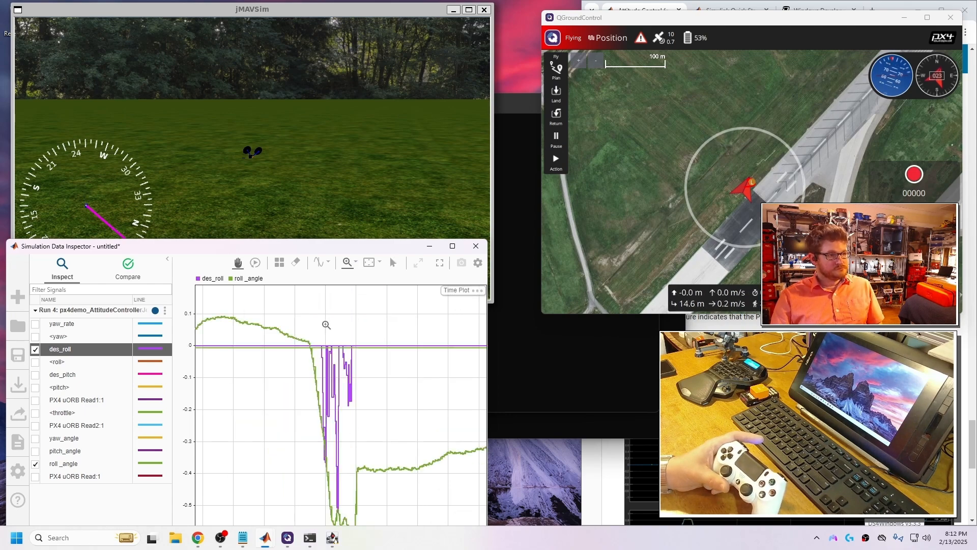
drag(322, 307, 300, 532)
scroll(374, 411, down, 3)
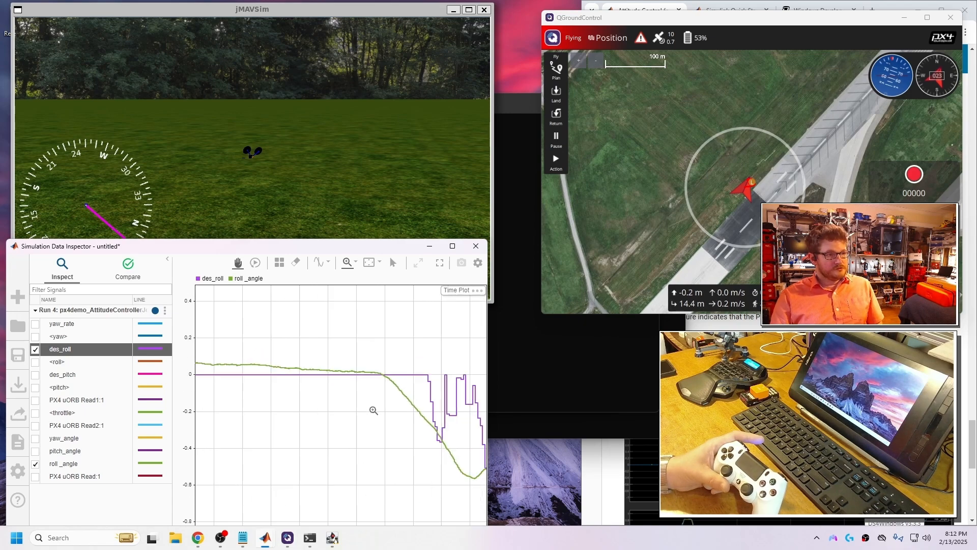
scroll(374, 410, down, 2)
drag(473, 356, 327, 485)
click(405, 406)
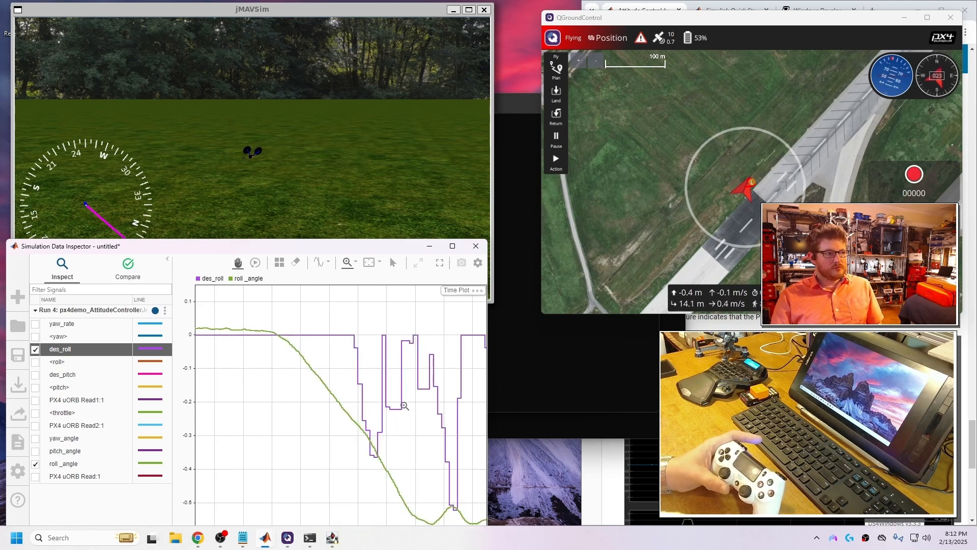
scroll(405, 407, down, 5)
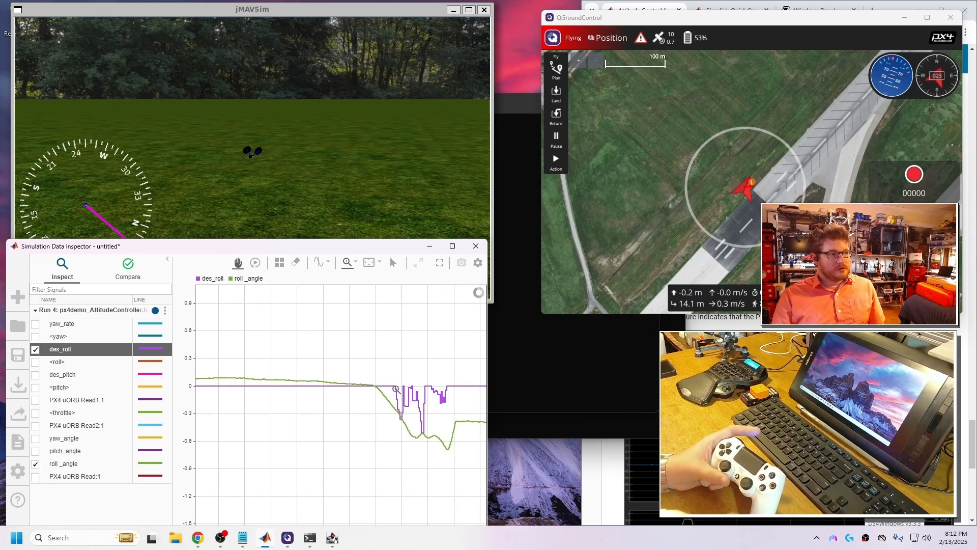
click(638, 171)
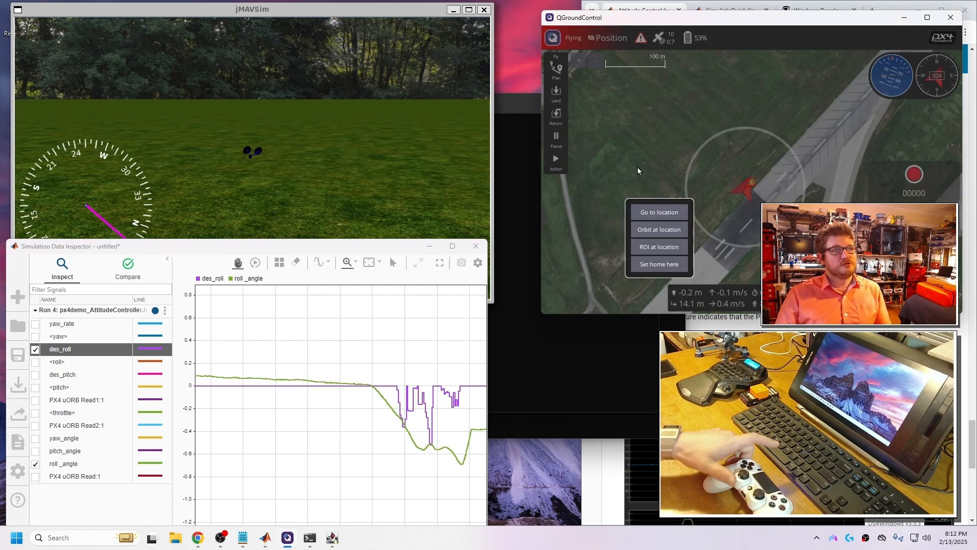
click(633, 109)
click(384, 235)
click(572, 398)
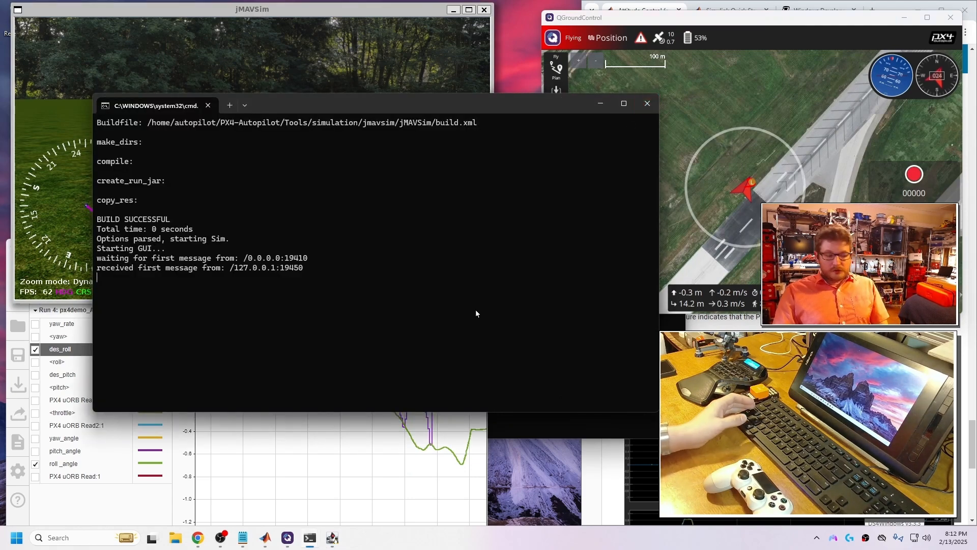
key(ctrl+alt+2)
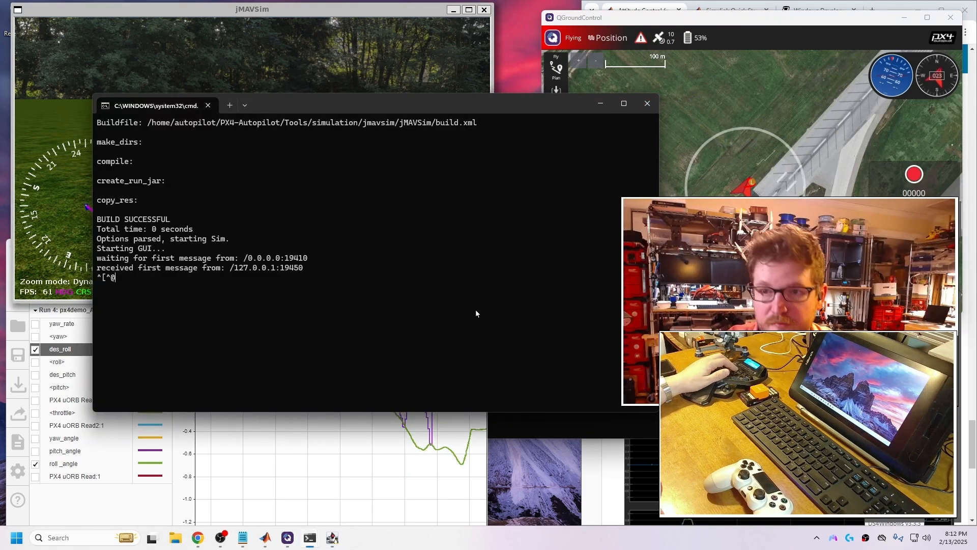
key(alt+shift+comma)
key(ctrl+alt+])
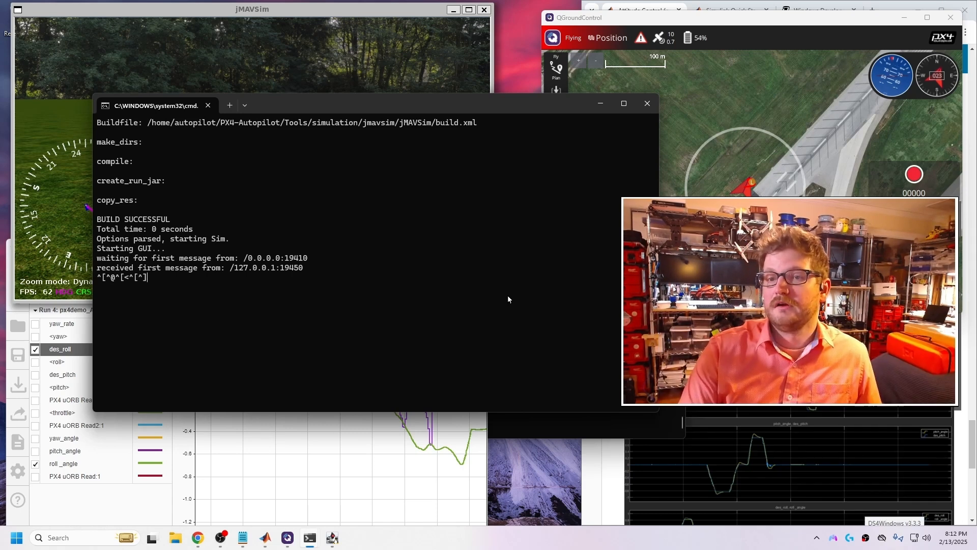